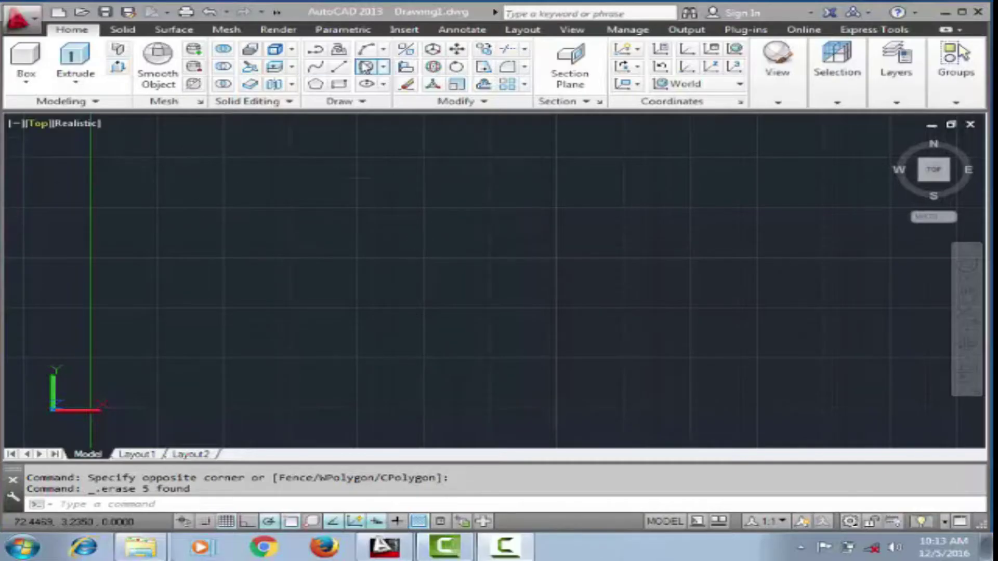
Step: Draw the closed stepped outline with typed line lengths (20, 10, 15, 5, 2…), then run OSNAP
text(0)
key(Return)
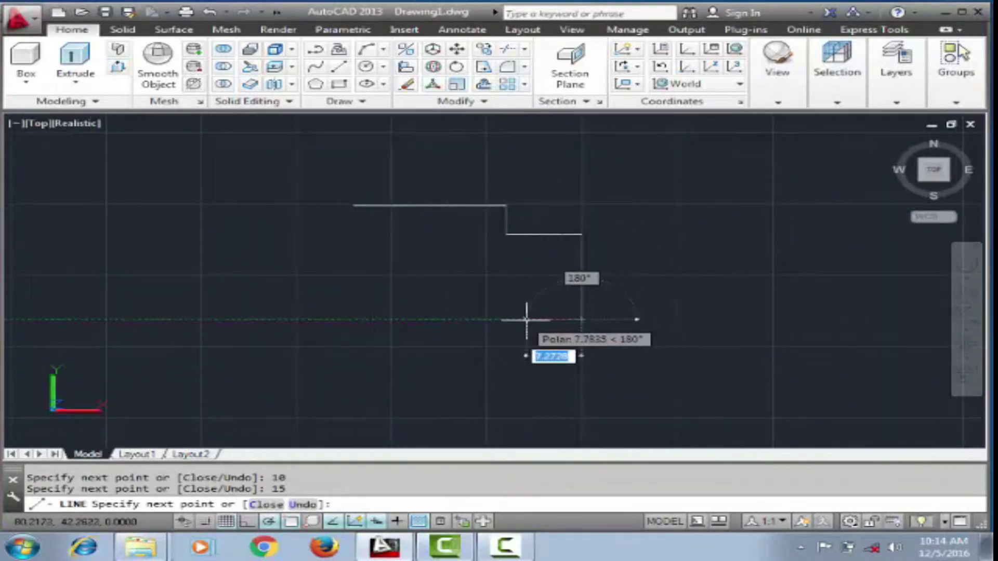
scroll(533, 343, up, 2)
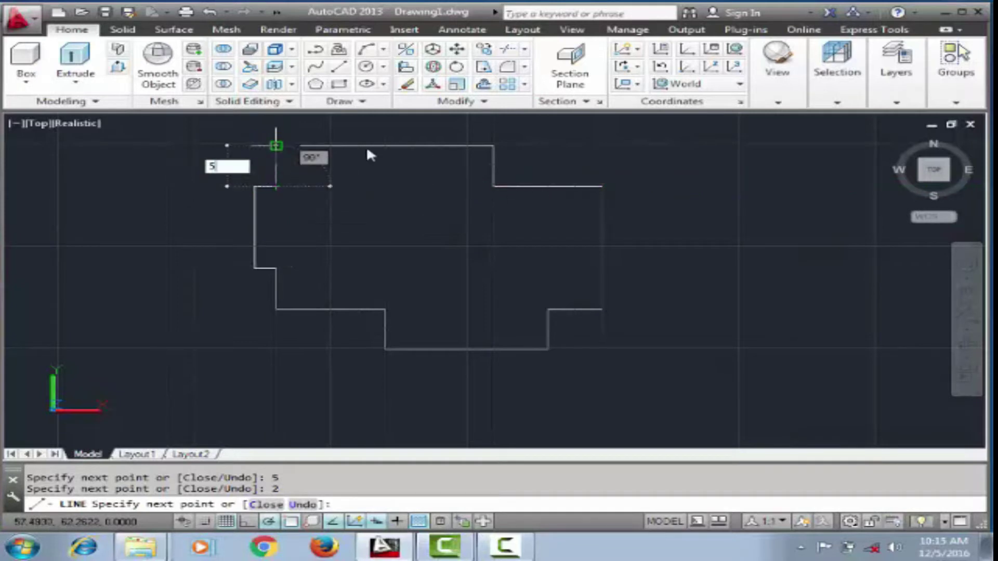
key(Escape)
scroll(323, 228, down, 3)
text(os)
key(Return)
Step: Center the outline in view, convert it to a region, then undo the region
key(Return)
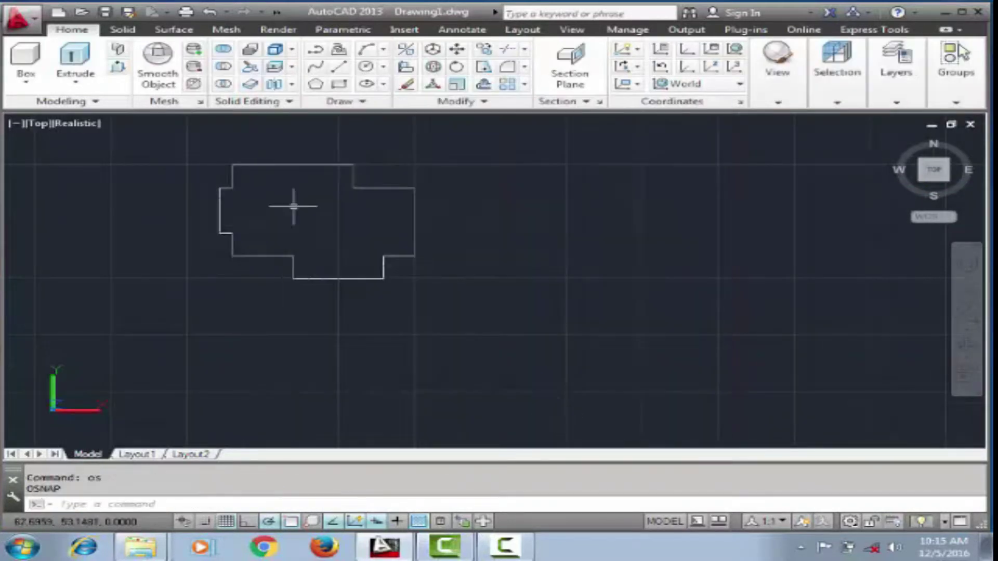
middle_drag(294, 206, 549, 221)
text(reg)
key(Return)
click(305, 174)
click(693, 350)
Step: Copy the floor-plan outline to a position below the original
key(Return)
key(ctrl+z)
key(ctrl+z)
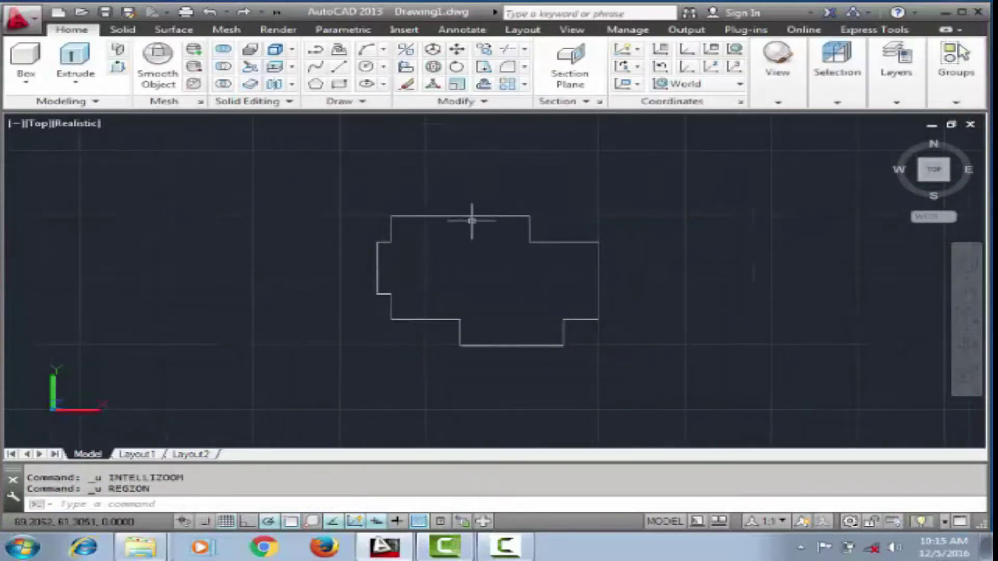
text(co)
Step: Turn the upper outline into a filled region for extrusion
key(Return)
click(390, 215)
click(411, 317)
scroll(345, 234, up, 3)
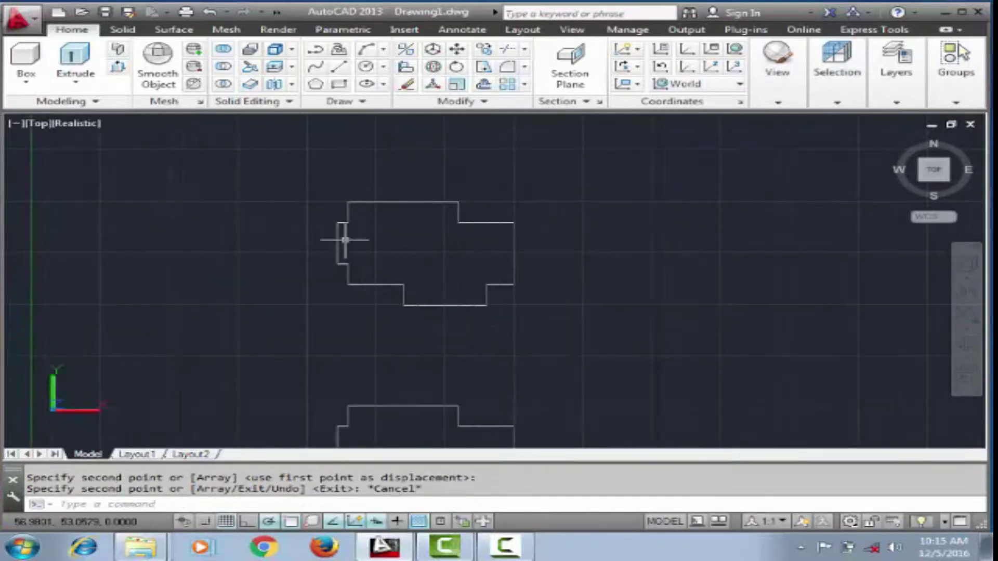
key(Escape)
scroll(535, 263, down, 1)
text(ext)
key(Return)
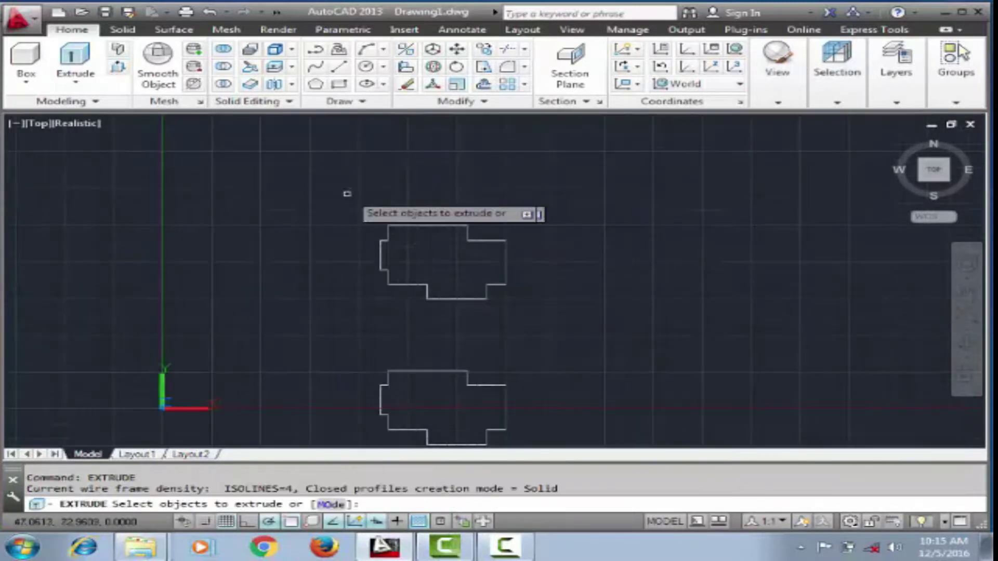
click(345, 194)
click(411, 235)
key(Return)
click(496, 291)
key(Return)
text(e)
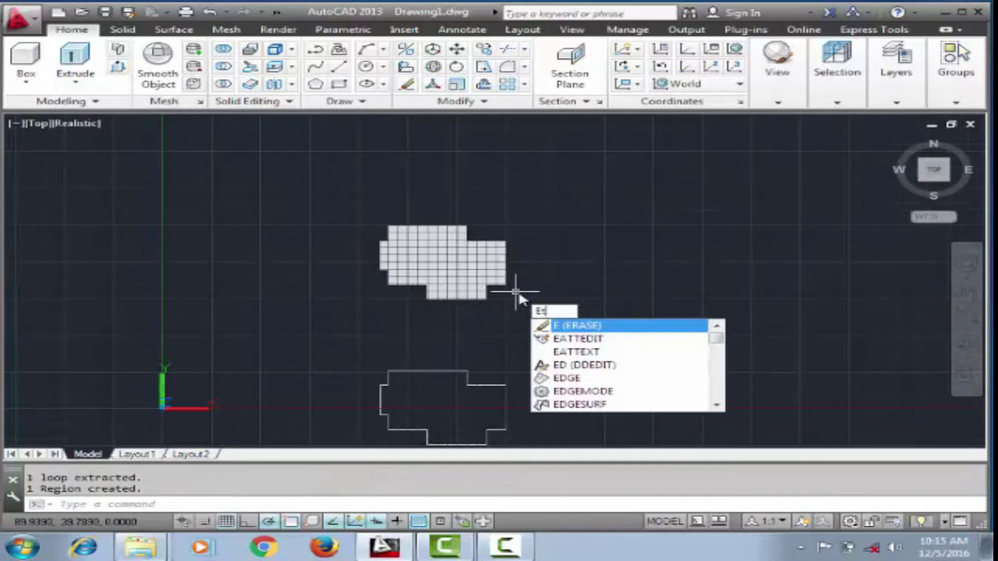
text(tru)
key(BackSpace)
text(xt)
Step: Extrude the upper region into a 0.5-thick slab, replacing an initial height of 2
key(Return)
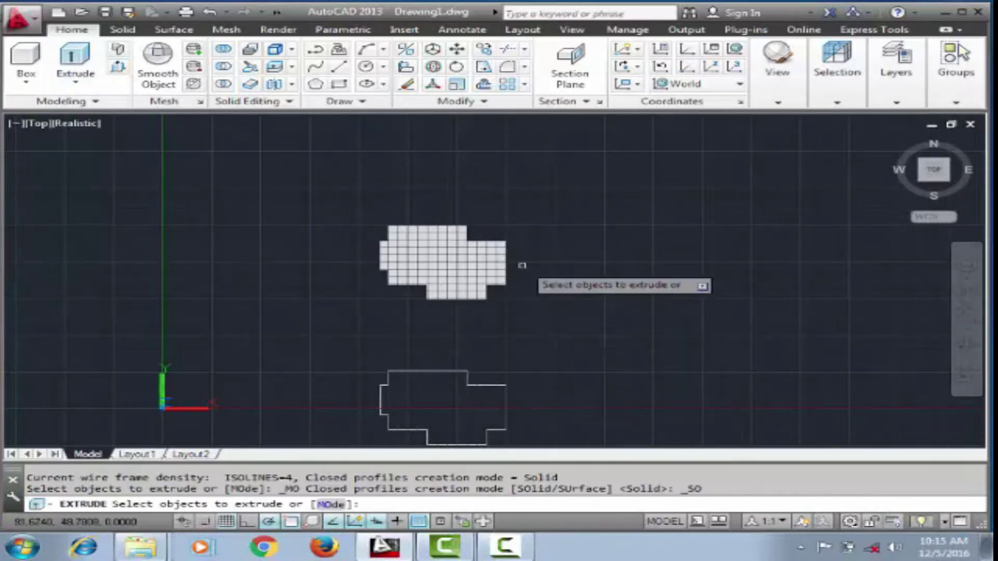
click(472, 269)
key(Return)
text(2)
key(Return)
mouse_move(495, 211)
shift+middle_down()
mouse_move(484, 207)
mouse_move(421, 296)
shift+middle_up()
click(208, 11)
click(75, 60)
click(468, 272)
key(Return)
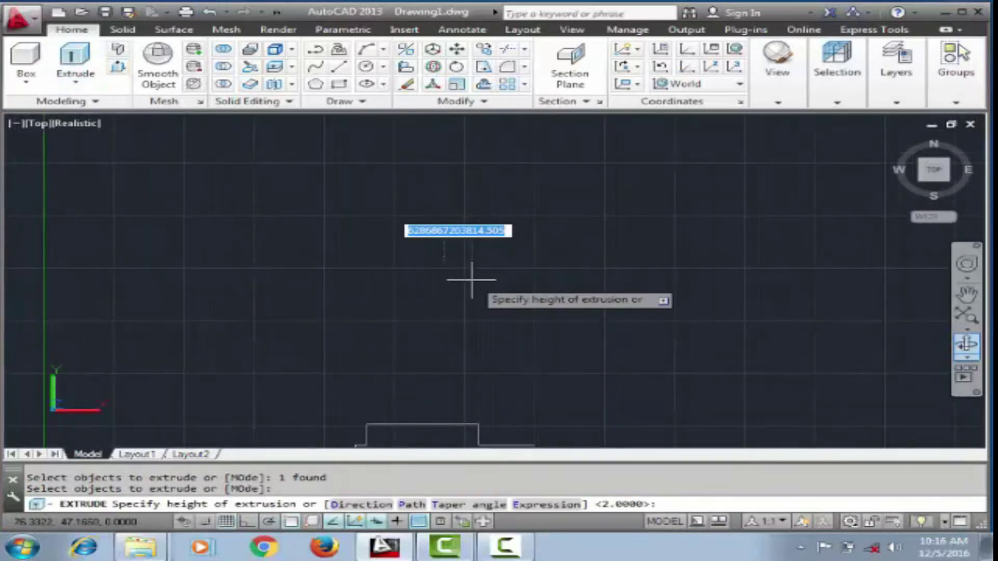
text(.5)
key(Return)
scroll(366, 206, down, 1)
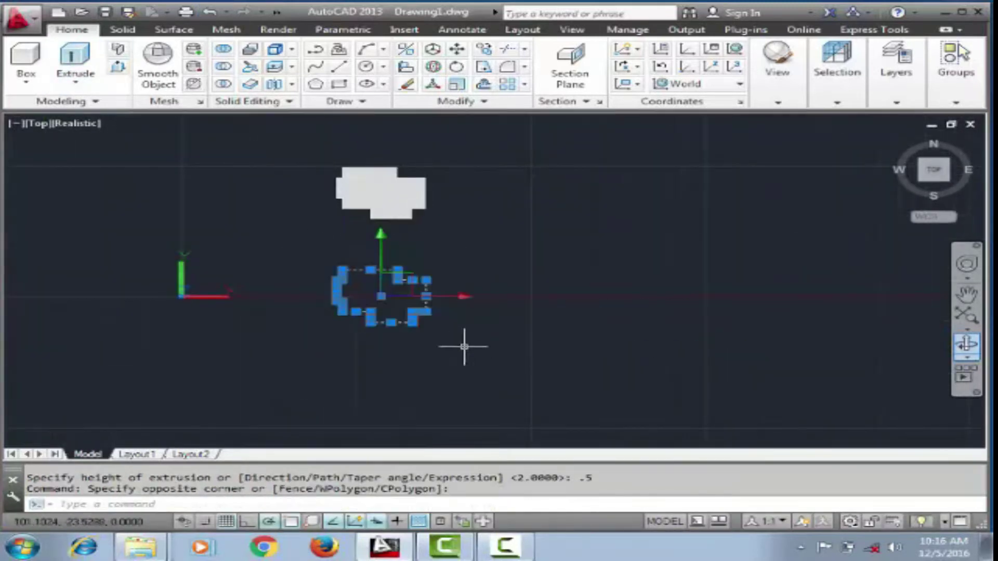
Step: Paste a copy of the outline and place it to the right of the slab
scroll(407, 323, up, 1)
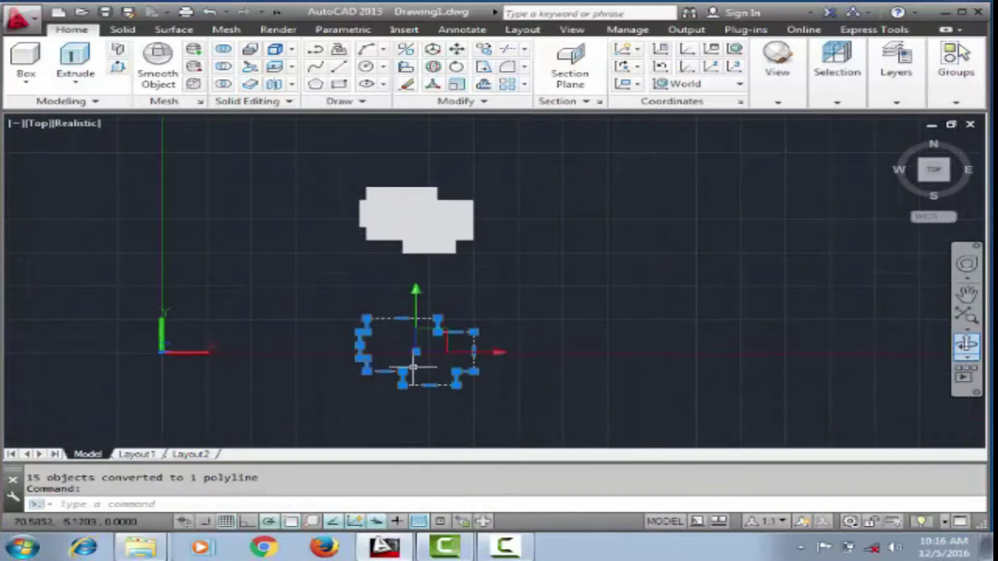
key(ctrl+v)
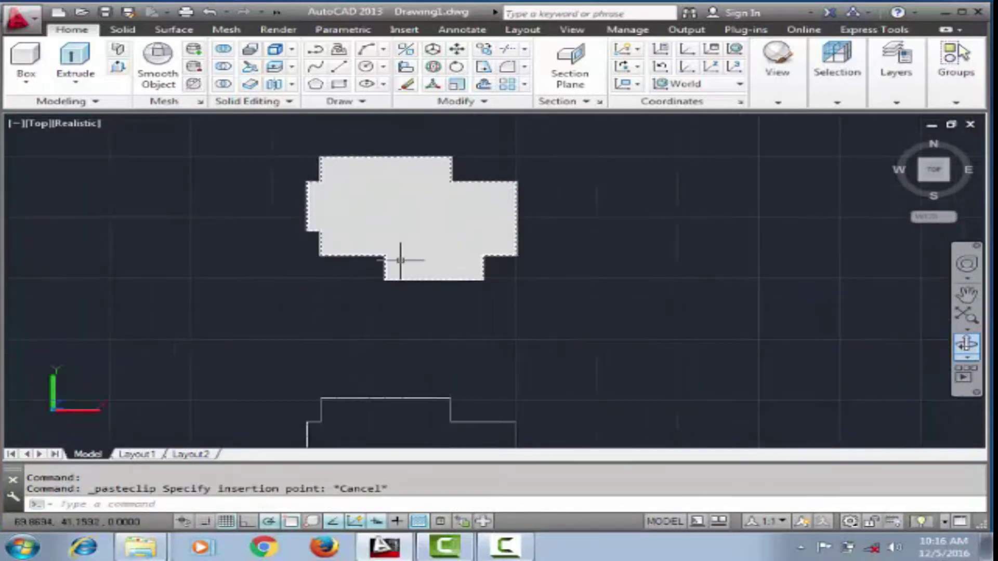
mouse_move(397, 261)
shift+middle_down()
mouse_move(502, 278)
mouse_move(464, 256)
shift+middle_up()
click(208, 12)
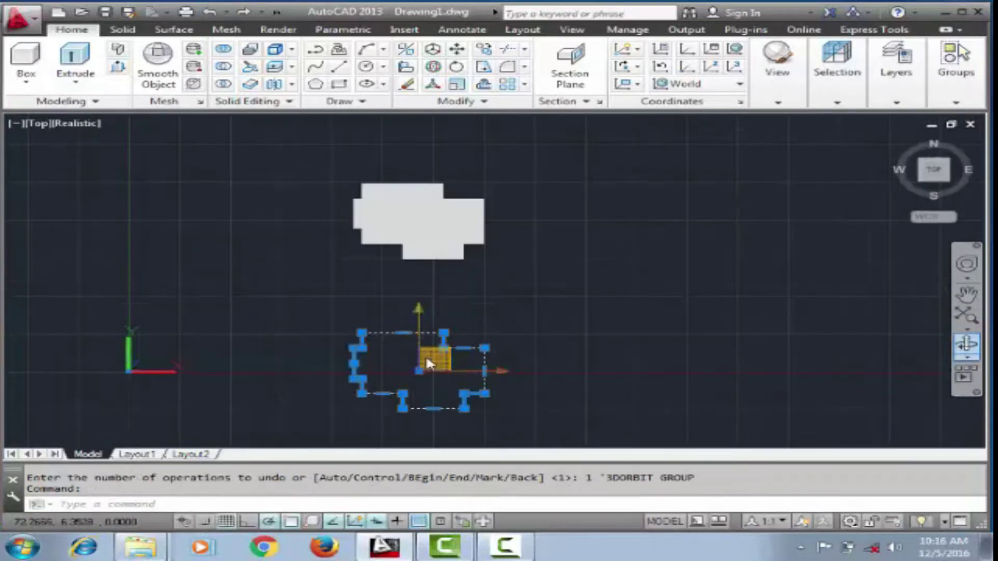
key(ctrl+v)
click(603, 313)
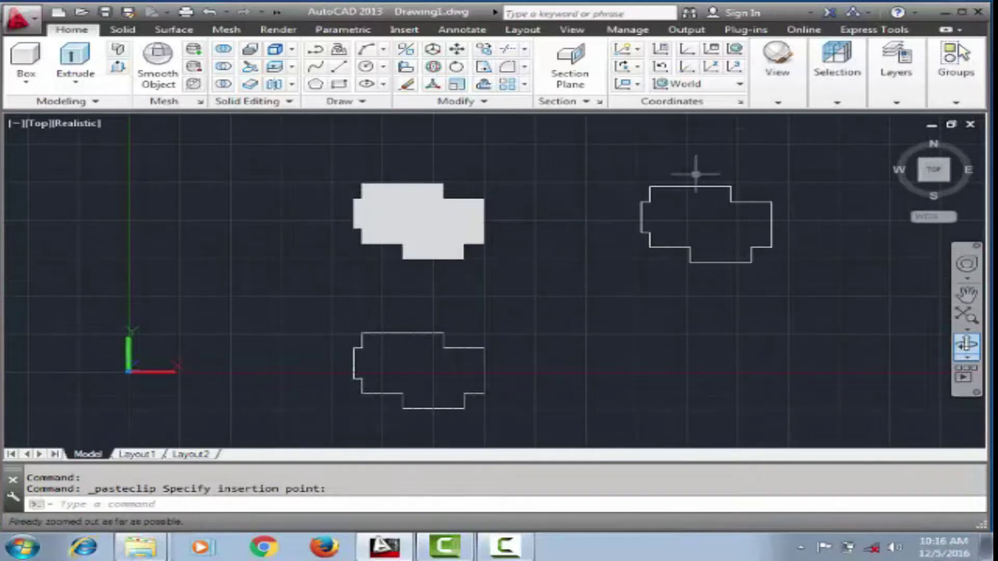
Step: Pan and zoom the view toward a corner of the outline
click(810, 223)
click(816, 262)
drag(952, 332, 977, 295)
click(977, 295)
scroll(623, 234, up, 3)
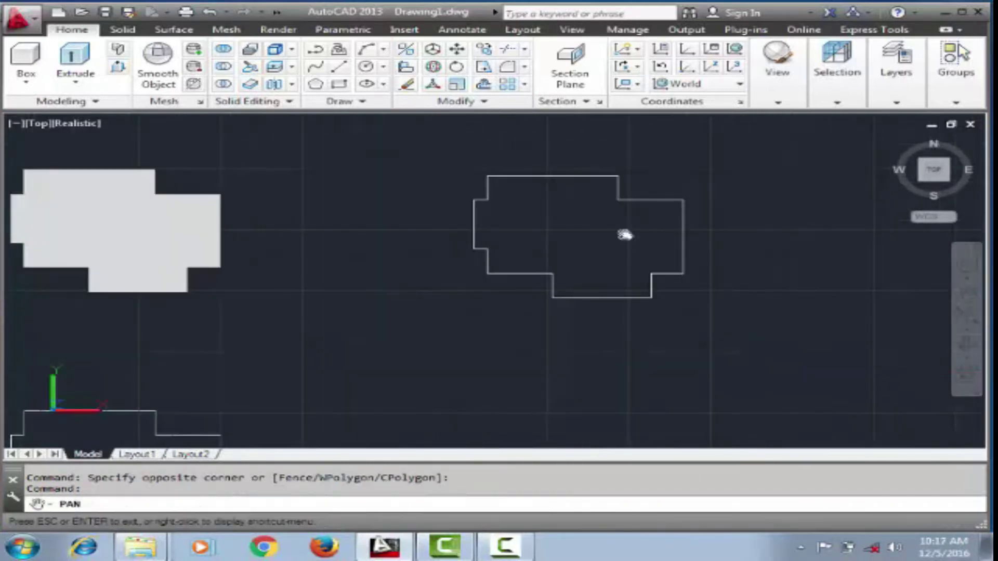
key(Escape)
scroll(666, 310, up, 3)
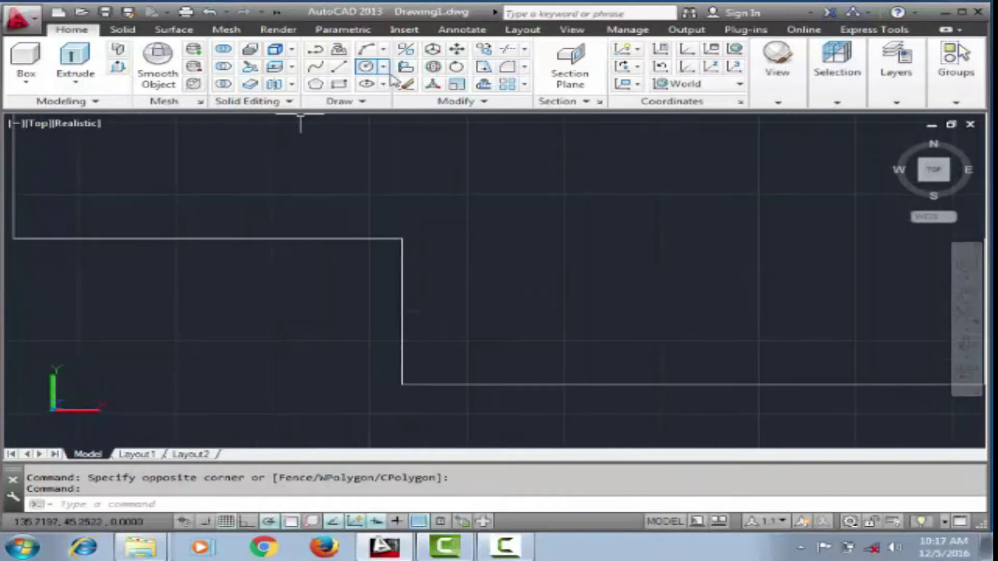
Step: Draw a circle centered on the outline's inner corner
click(365, 66)
click(402, 239)
text(5)
key(Return)
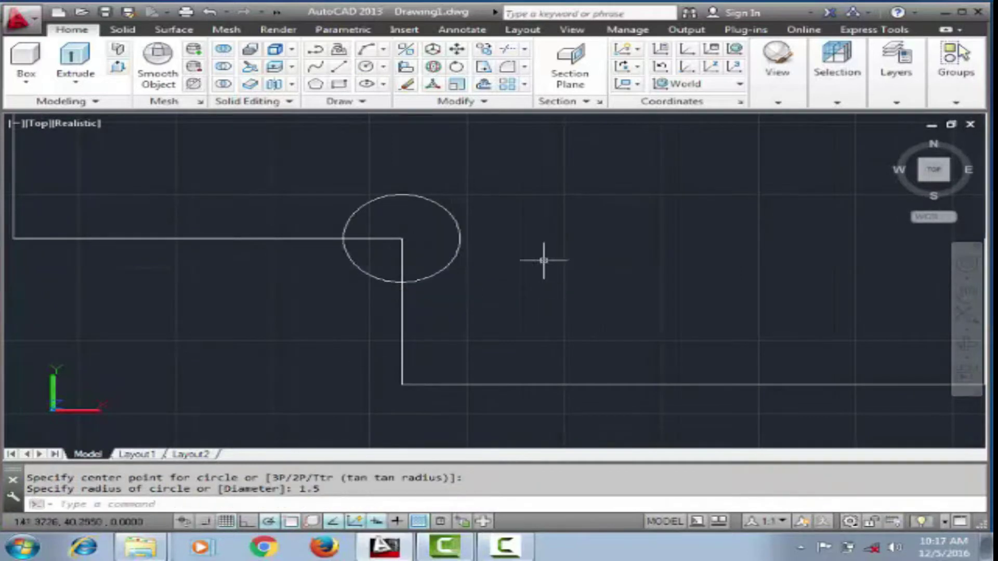
text(c)
Step: Extrude the circle to height 10, inspect it, then undo the oversized column
click(75, 63)
click(426, 240)
key(Return)
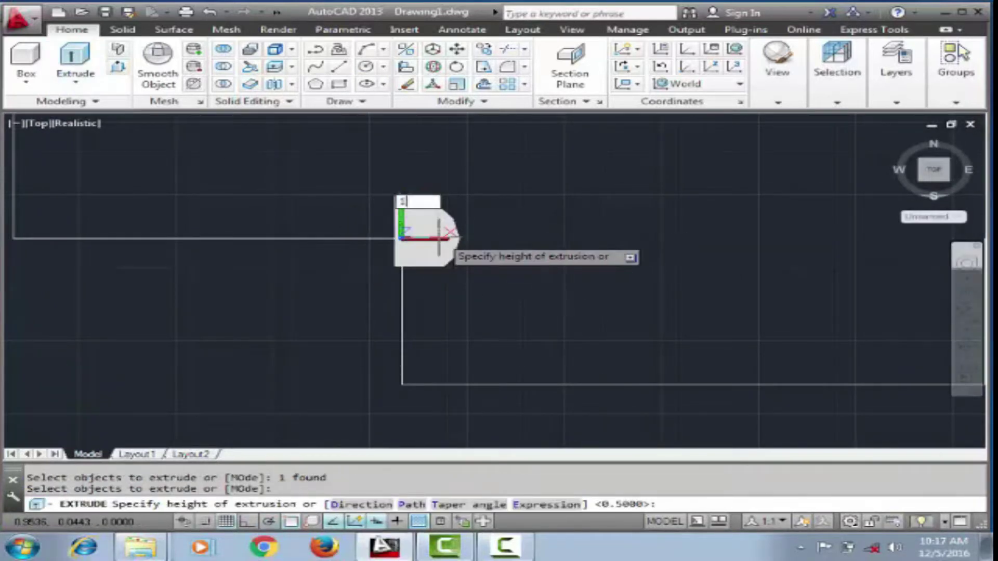
text(0)
key(Return)
shift+middle_drag(439, 237, 561, 172)
key(ctrl+z)
key(ctrl+z)
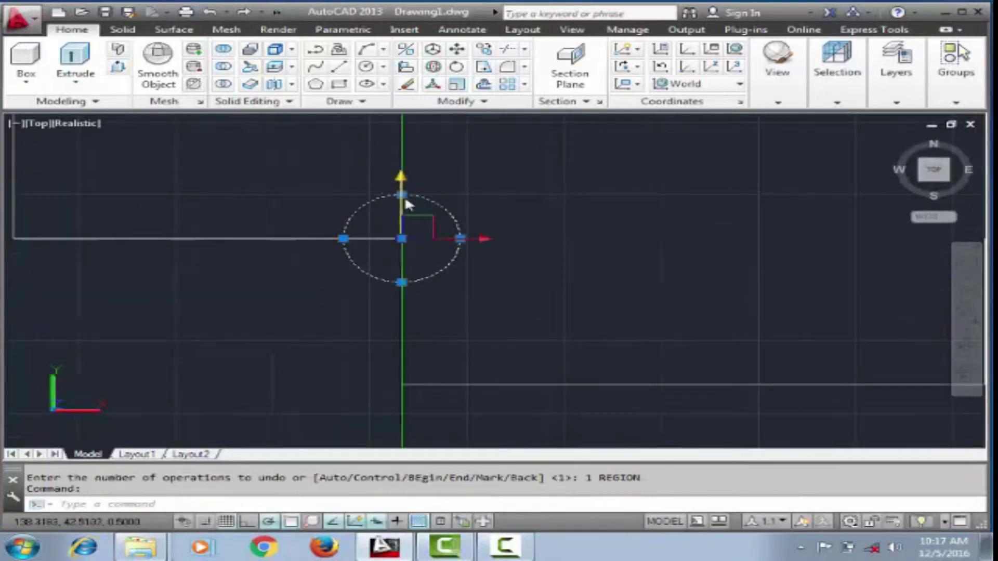
Step: Draw a 0.5-radius circle at the inner corner and extrude it 10 into a column
click(402, 239)
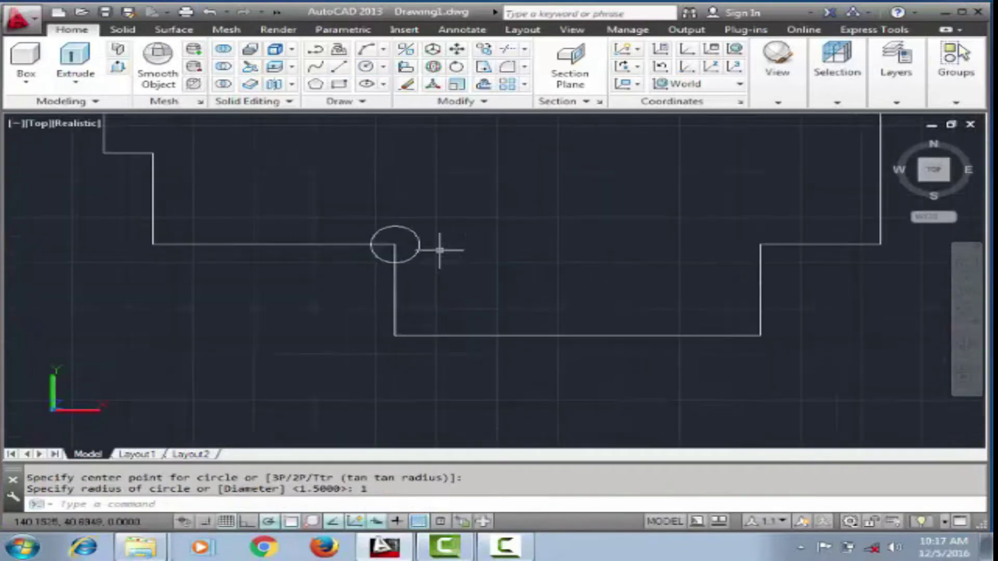
key(Return)
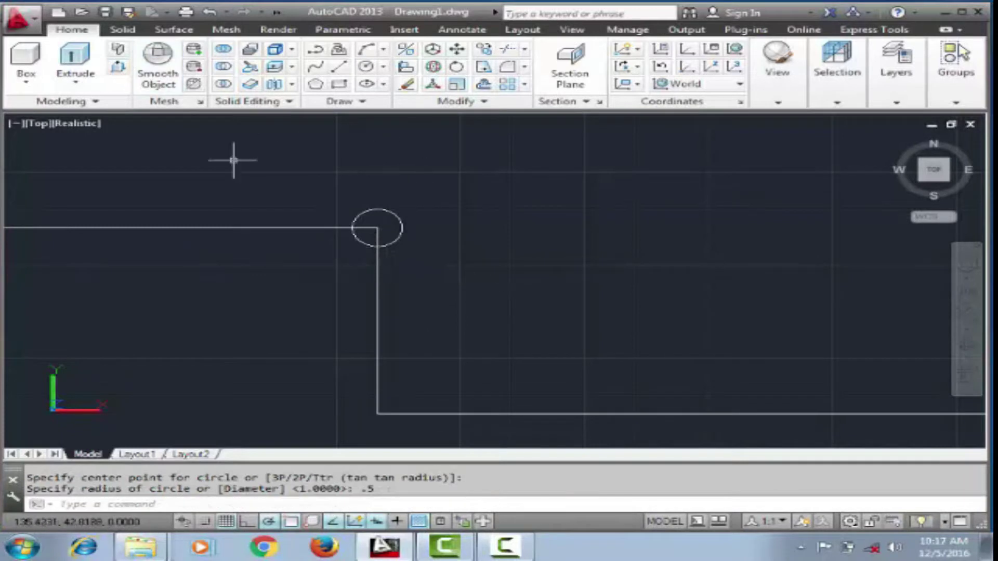
click(76, 59)
click(390, 227)
key(Return)
text(10)
key(Return)
mouse_move(403, 229)
shift+middle_down()
mouse_move(539, 223)
mouse_move(377, 216)
shift+middle_up()
key(ctrl+z)
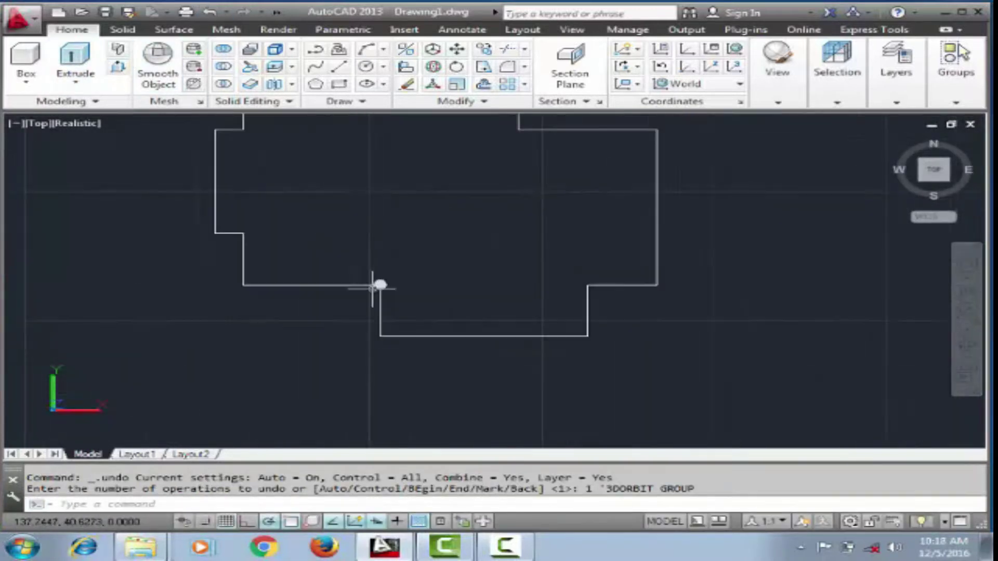
Step: Copy and paste a test column at the next corner, then erase the extra one
click(379, 285)
key(ctrl+c)
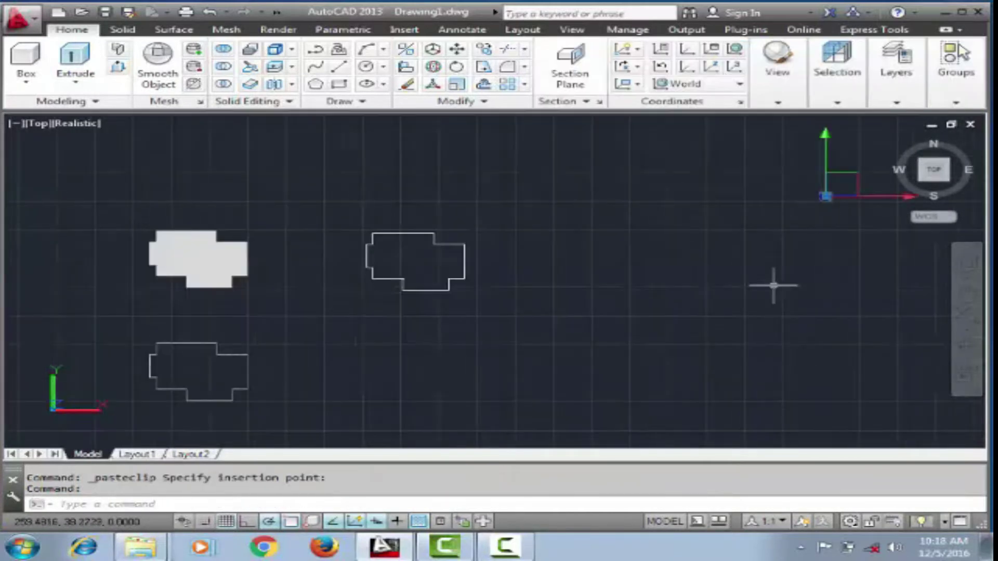
key(Delete)
scroll(362, 208, up, 10)
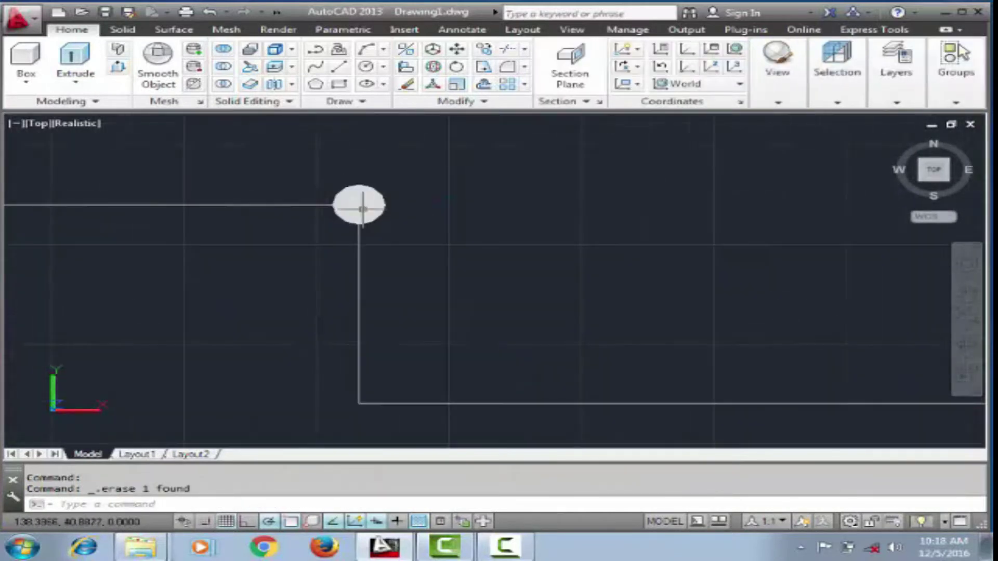
key(ctrl+c)
key(ctrl+v)
scroll(283, 350, down, 8)
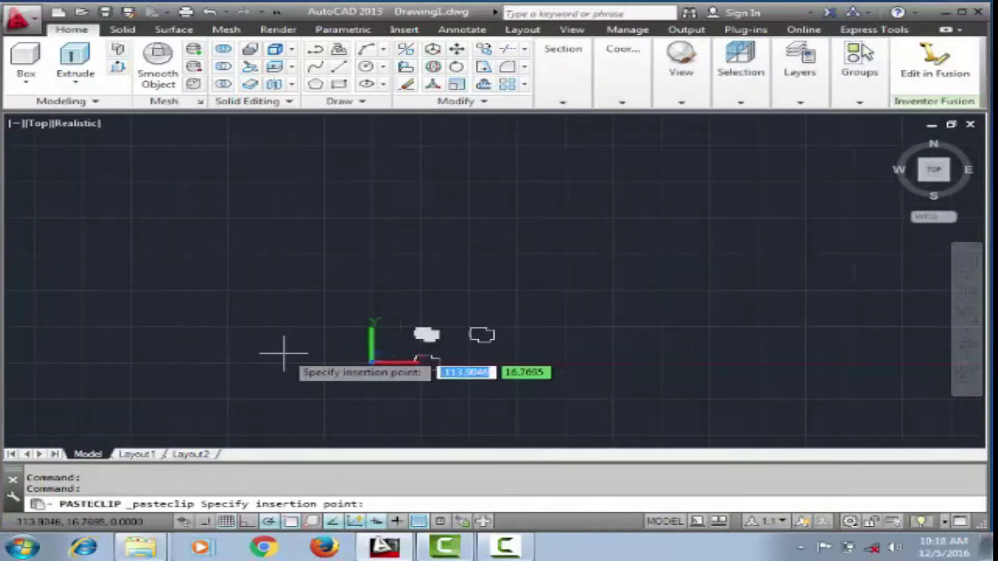
scroll(347, 359, up, 4)
scroll(341, 360, up, 1)
click(322, 363)
scroll(322, 363, up, 5)
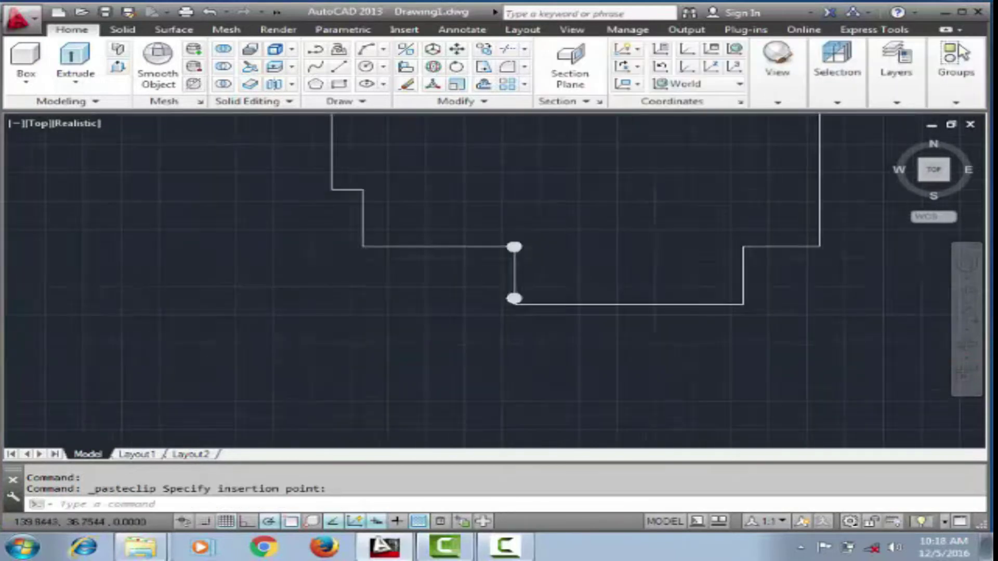
key(Delete)
Step: Try a path array of the column along the outline, then abandon it
click(524, 84)
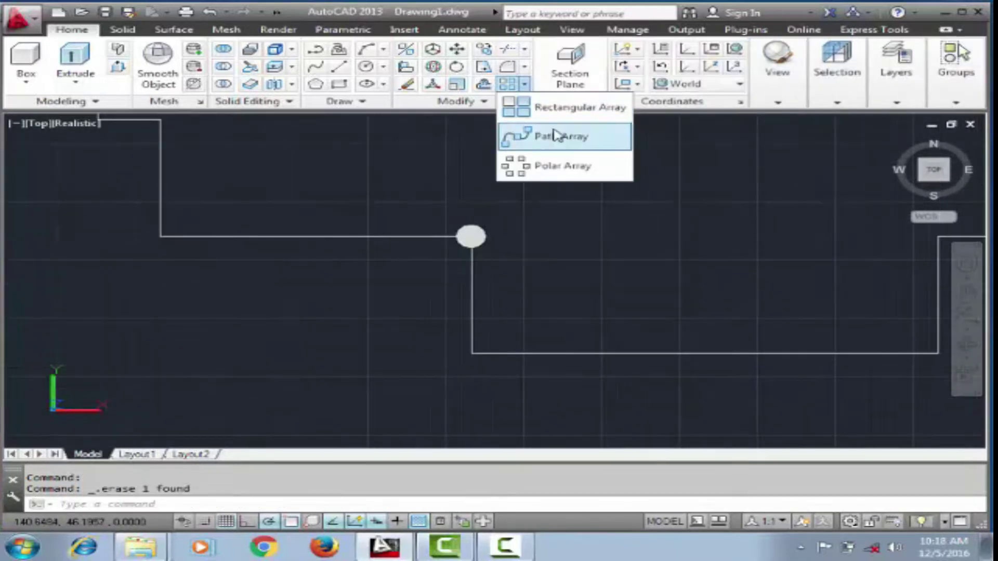
click(546, 134)
click(468, 234)
key(Return)
click(530, 258)
scroll(435, 224, up, 3)
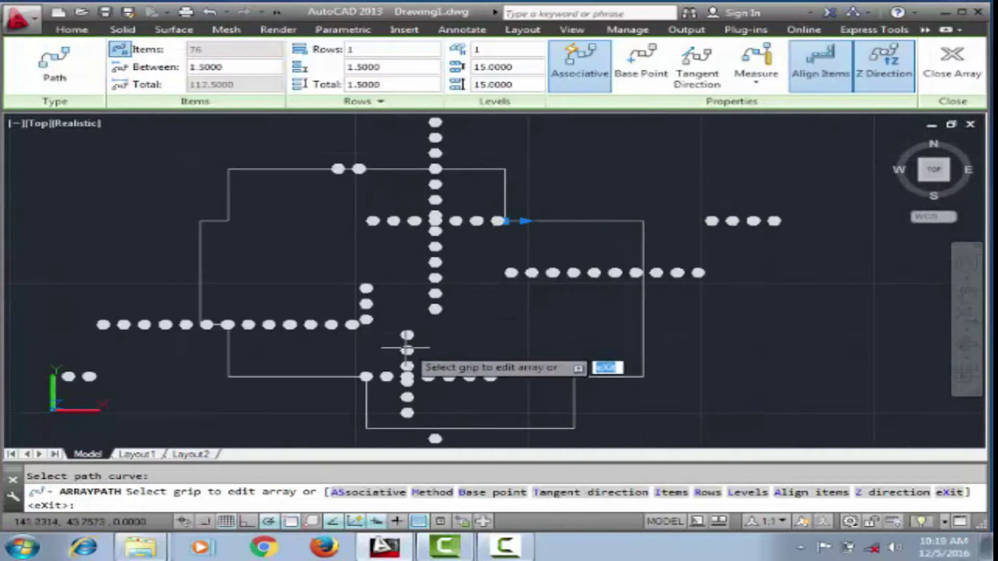
click(210, 12)
click(524, 84)
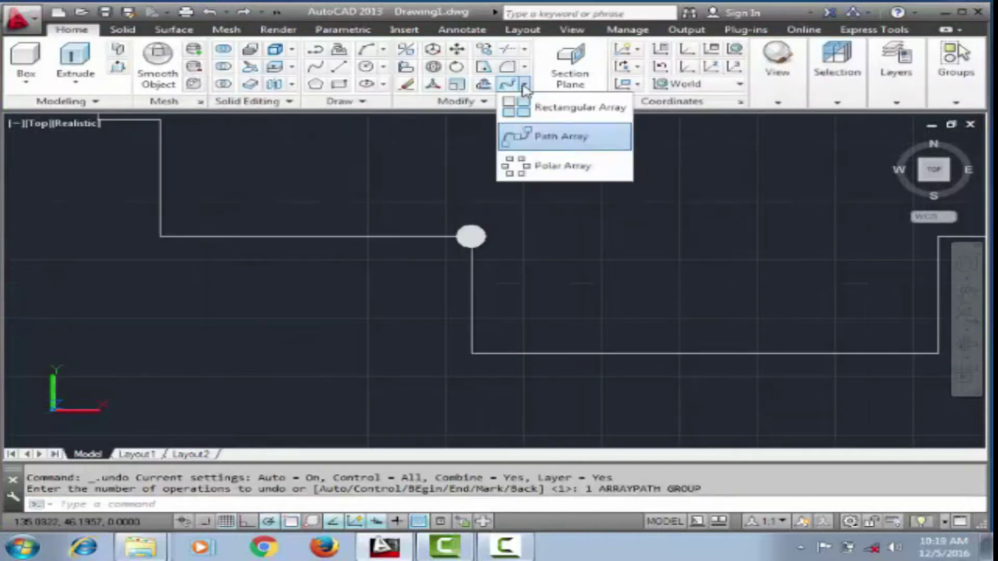
click(44, 122)
Step: Copy the column from its base point onto further outline corners
click(471, 237)
scroll(471, 237, down, 2)
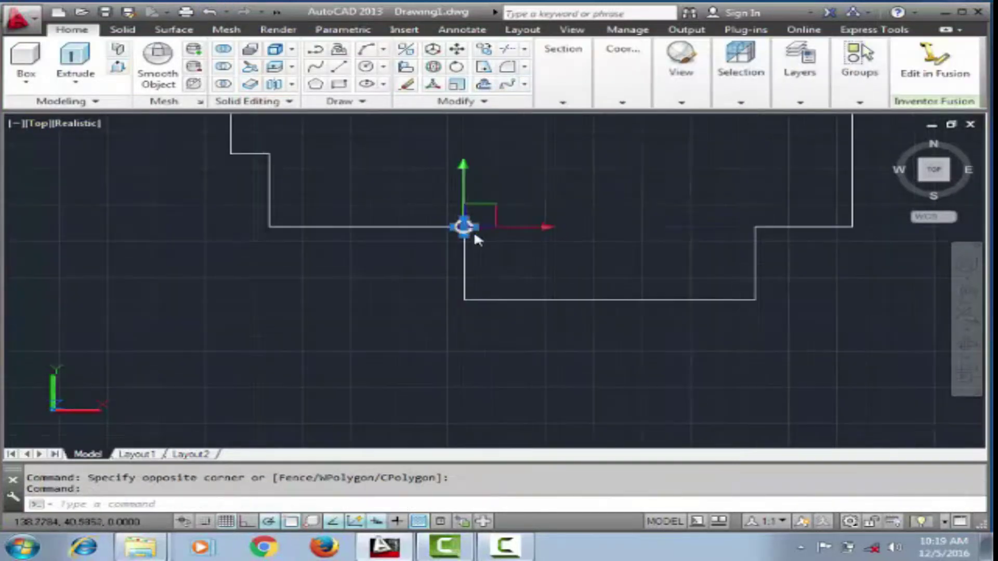
right_click(475, 223)
click(501, 272)
click(464, 227)
click(464, 299)
click(357, 217)
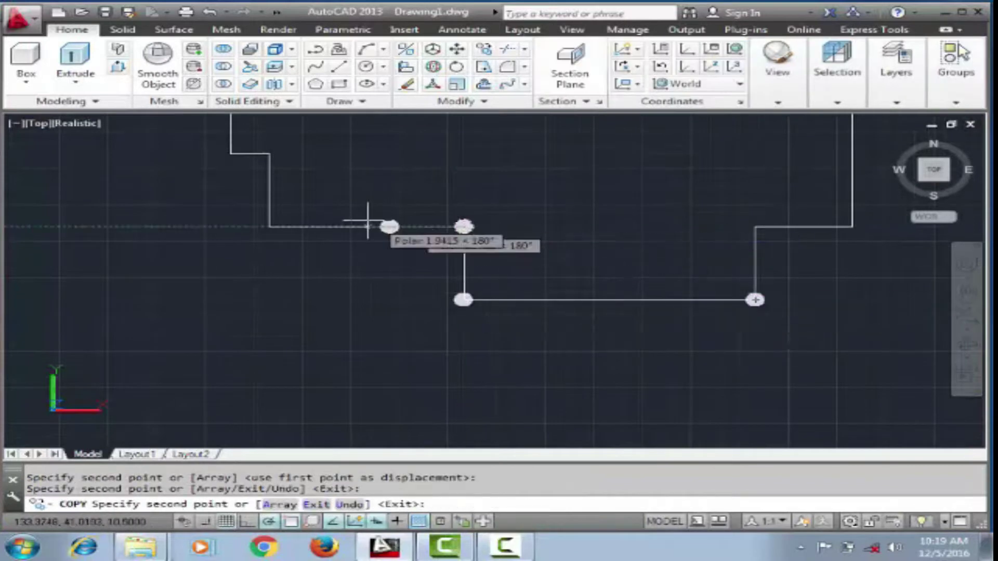
Step: Finish placing the column copies and orbit to an oblique 3D view
scroll(332, 213, down, 5)
scroll(267, 249, up, 4)
scroll(462, 216, up, 6)
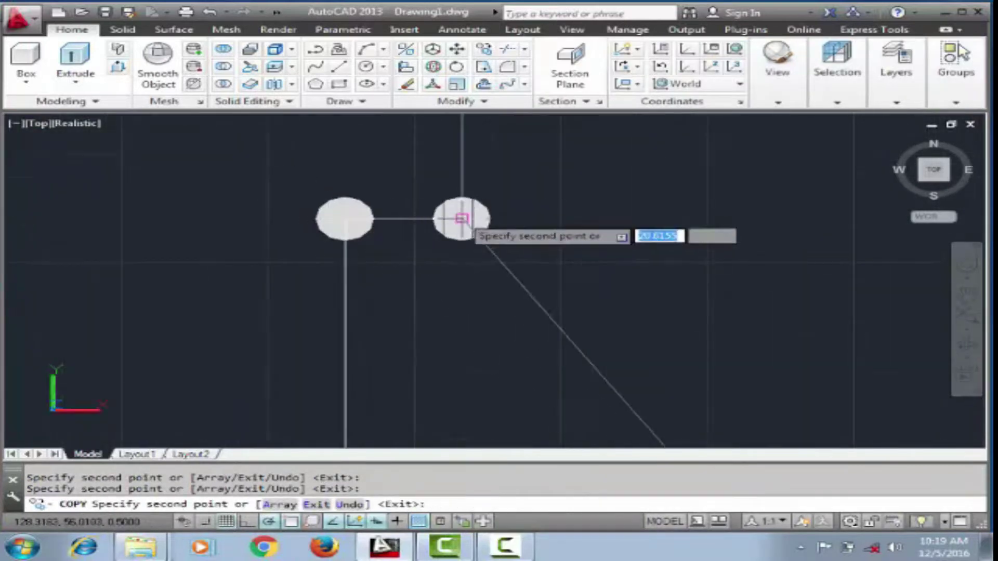
scroll(415, 212, down, 2)
scroll(531, 223, down, 5)
scroll(640, 267, up, 3)
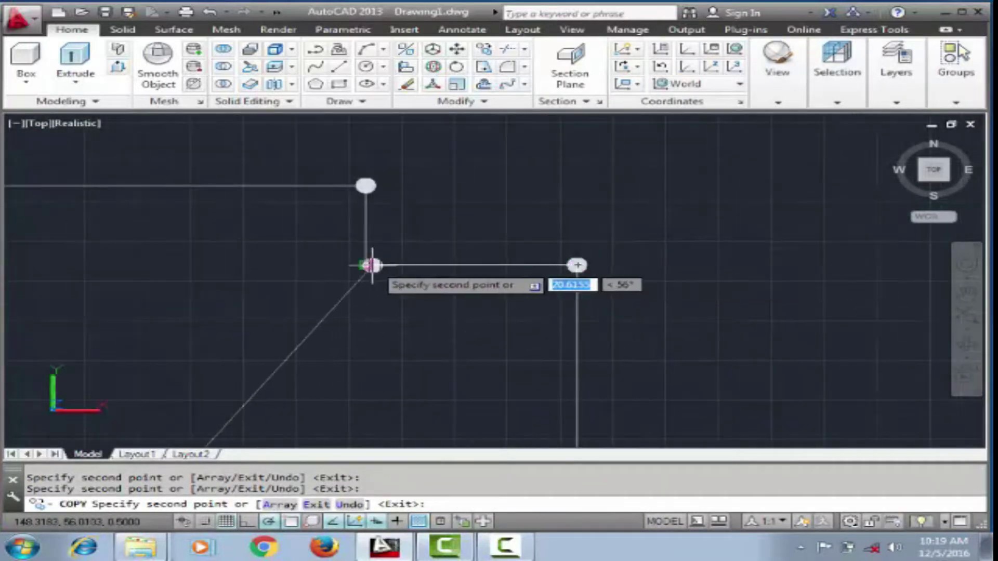
scroll(371, 265, down, 3)
scroll(475, 271, up, 3)
key(Return)
mouse_move(520, 249)
shift+middle_down()
mouse_move(657, 240)
mouse_move(499, 272)
shift+middle_up()
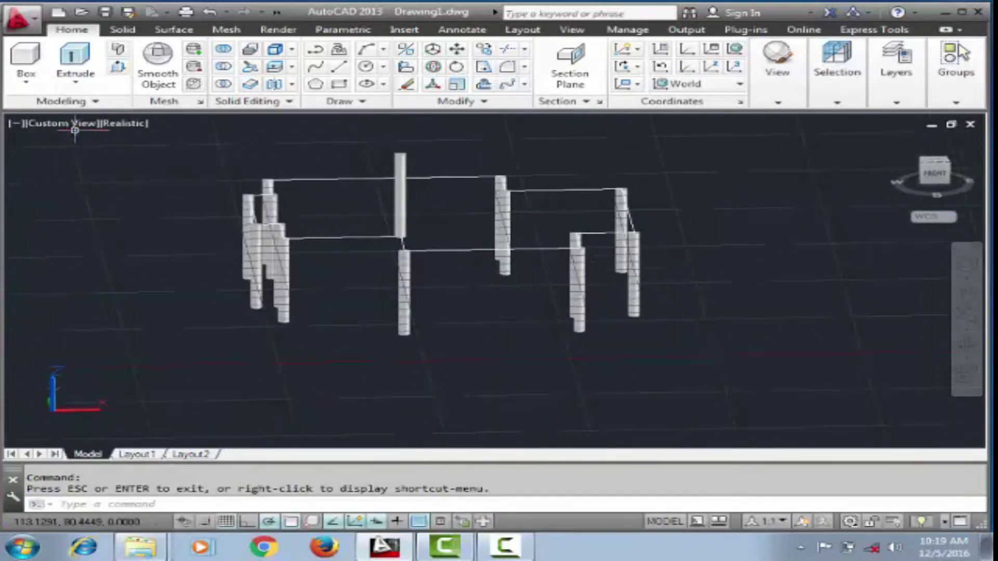
Step: Show the Front view and try stretching the tall column by its grip, then cancel
click(935, 172)
click(442, 219)
click(442, 271)
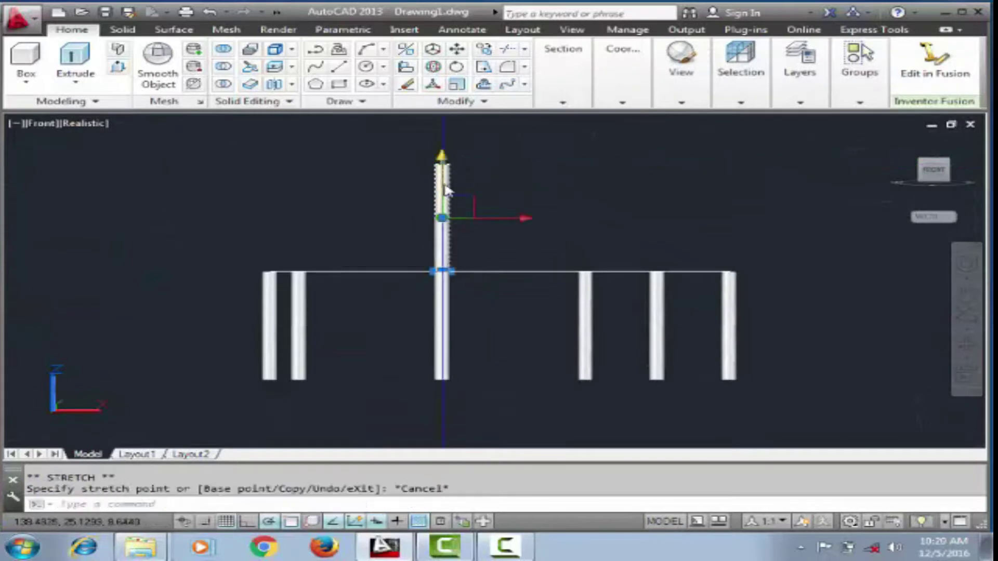
key(Escape)
Step: Switch the viewport to Top view and back to Front view
scroll(446, 290, down, 2)
click(852, 159)
click(38, 123)
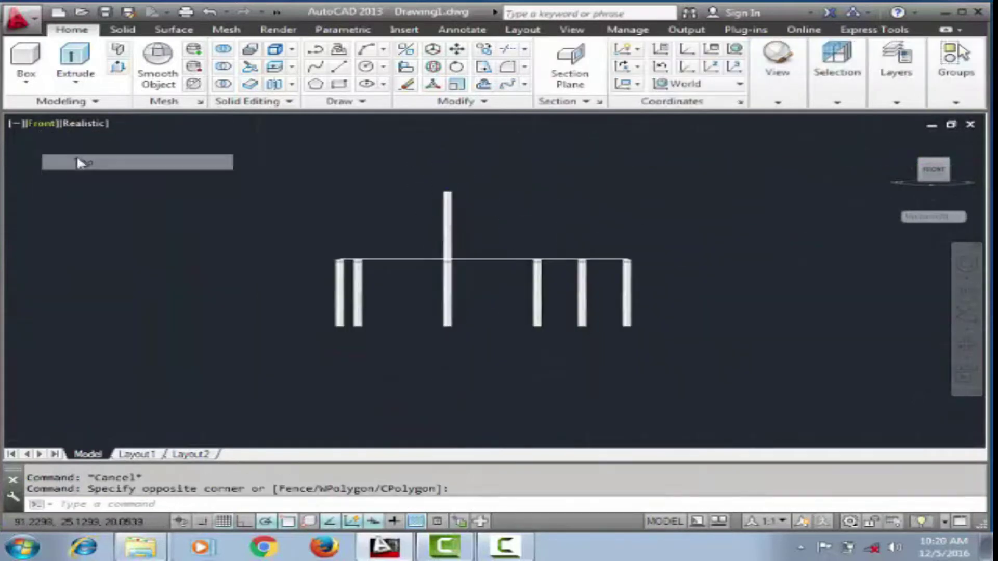
click(78, 160)
click(42, 123)
click(78, 226)
Step: Start moving the tall column, then cancel the move
scroll(379, 274, up, 5)
click(358, 229)
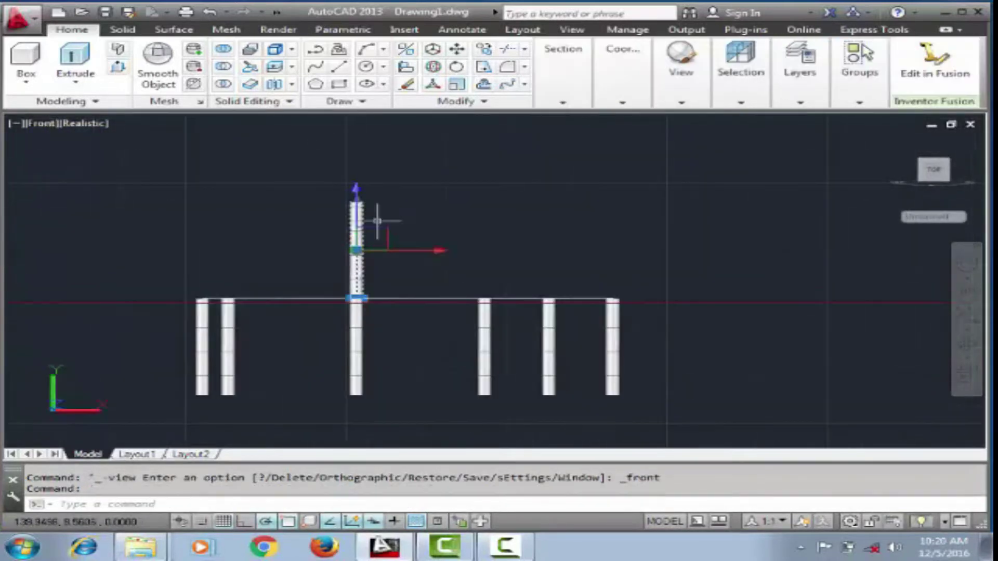
click(356, 297)
scroll(364, 343, up, 2)
scroll(377, 295, up, 4)
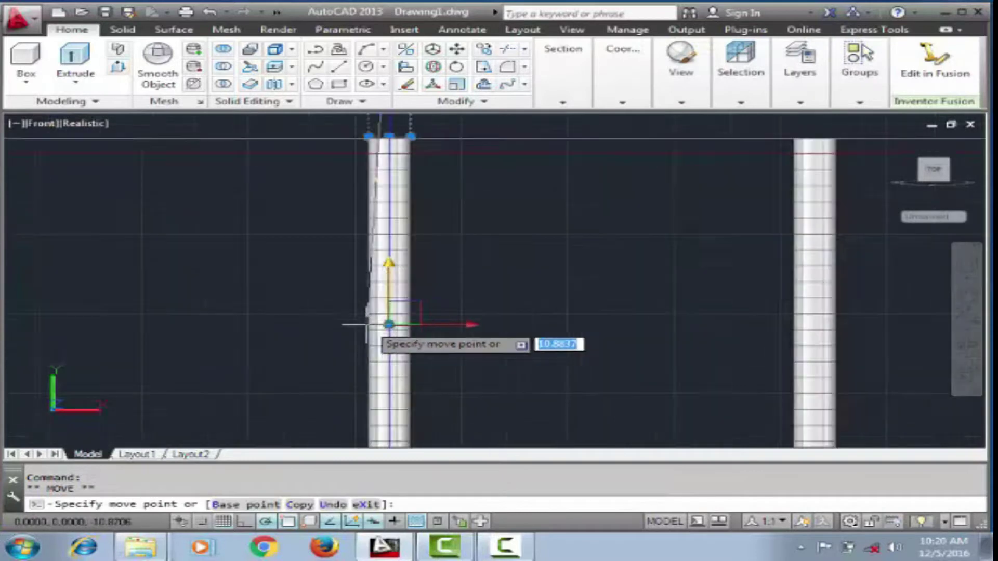
scroll(385, 312, up, 1)
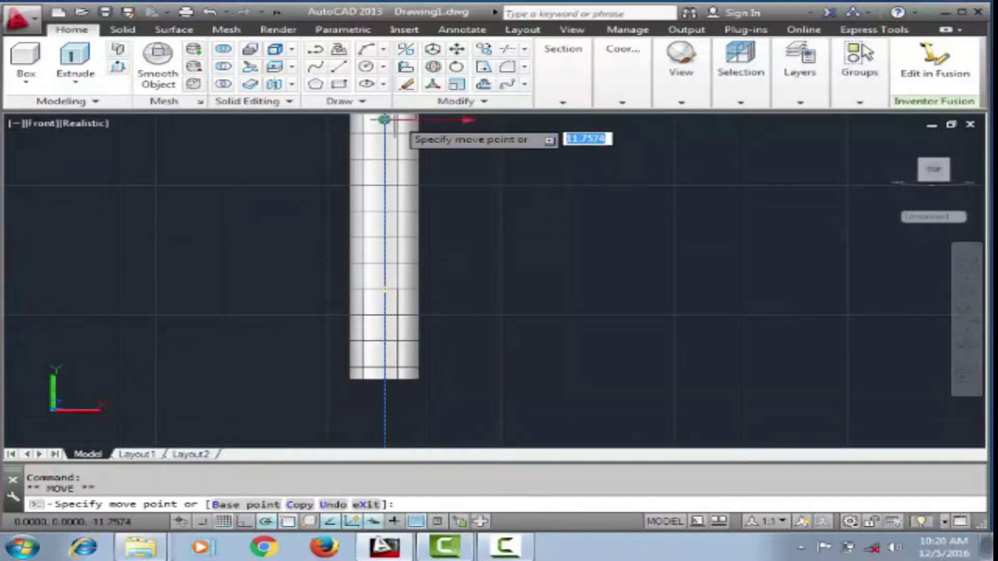
scroll(384, 167, down, 4)
scroll(401, 156, down, 3)
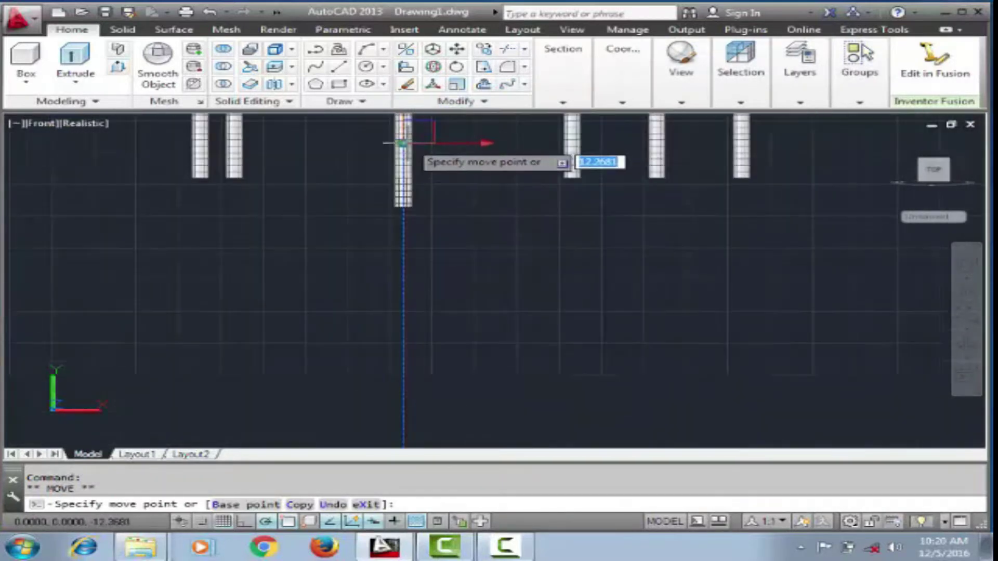
key(Escape)
scroll(559, 130, up, 7)
Step: Orbit to an angled view and attempt another column move, then cancel it
click(962, 353)
drag(639, 296, 602, 344)
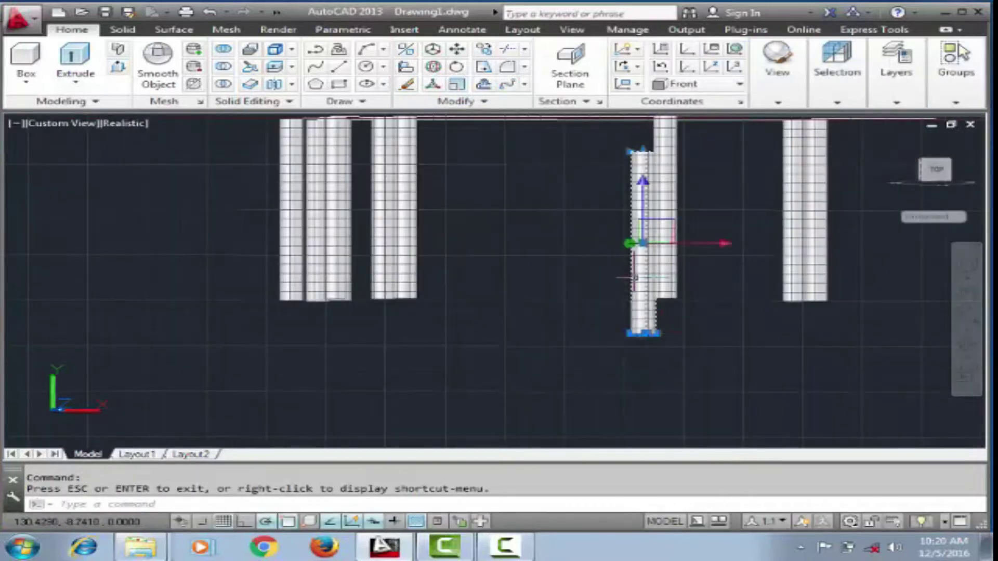
key(Escape)
click(602, 344)
key(Escape)
scroll(606, 334, up, 4)
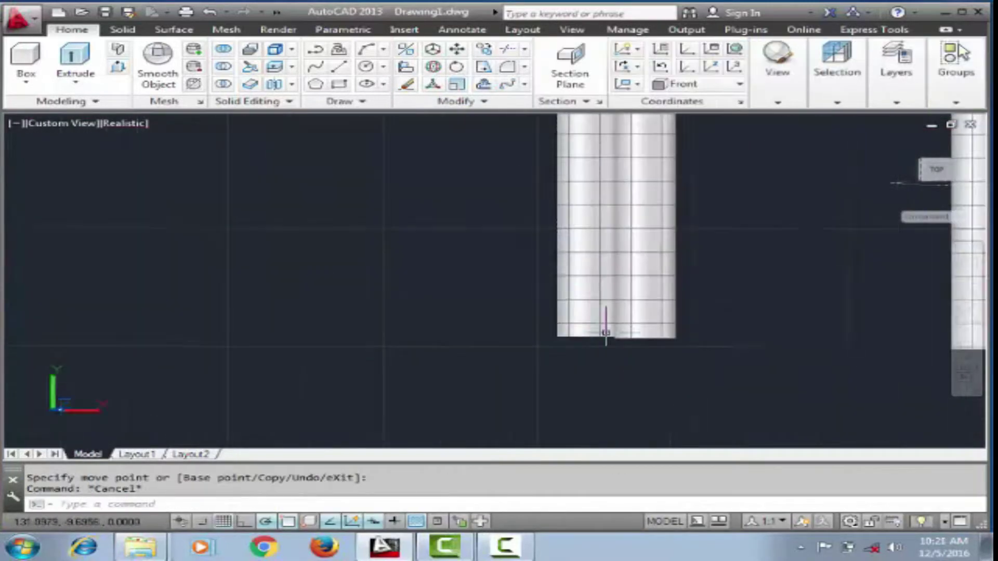
scroll(594, 156, down, 4)
Step: Reselect the column and retry its move before cancelling again
click(595, 156)
click(591, 217)
scroll(609, 224, up, 4)
scroll(598, 238, down, 5)
scroll(623, 307, up, 2)
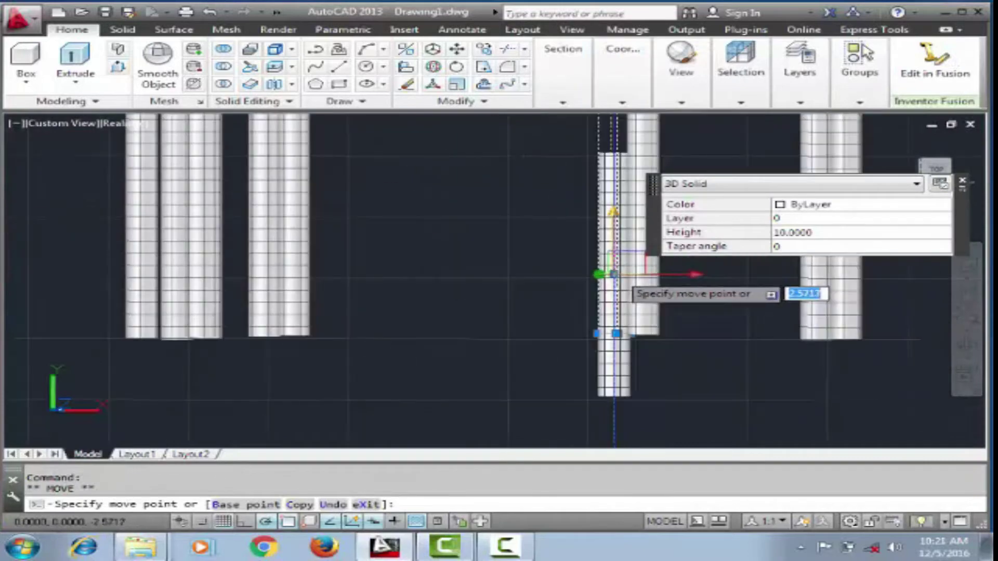
scroll(632, 176, up, 1)
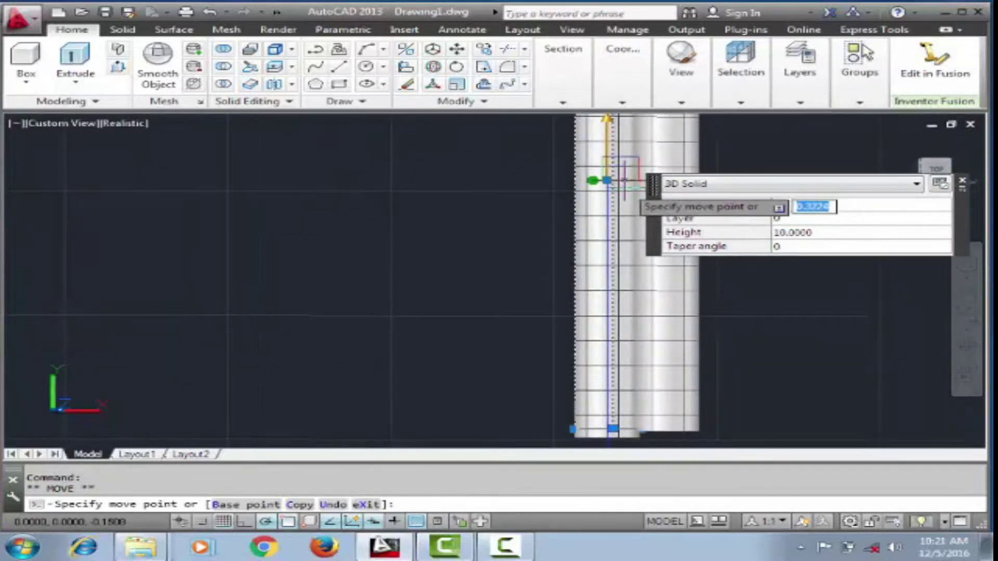
key(Escape)
scroll(646, 252, down, 5)
Step: Move the column vertically by 5 using its move gizmo
shift+middle_drag(635, 264, 653, 279)
scroll(676, 234, up, 3)
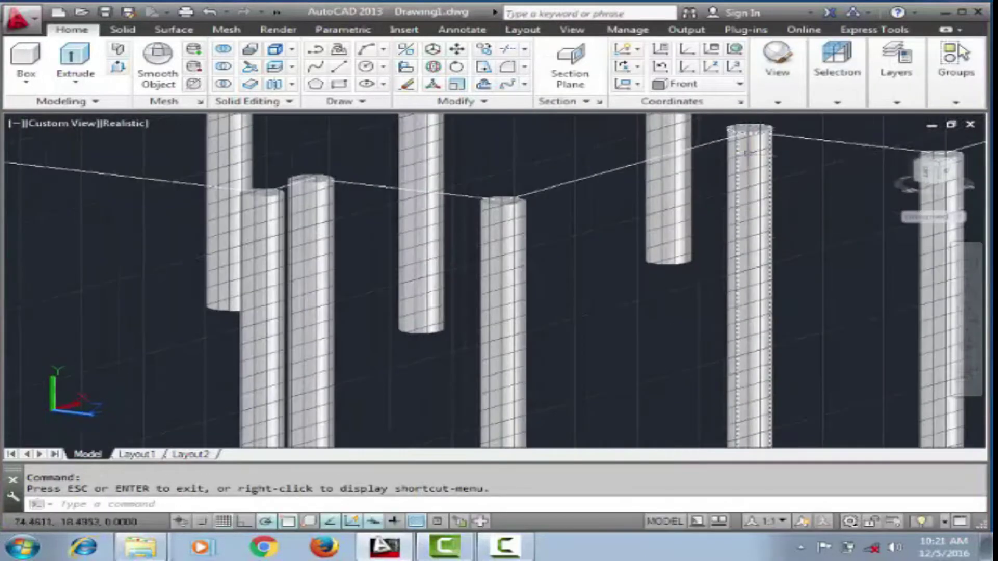
click(747, 153)
click(751, 289)
text(5)
key(Return)
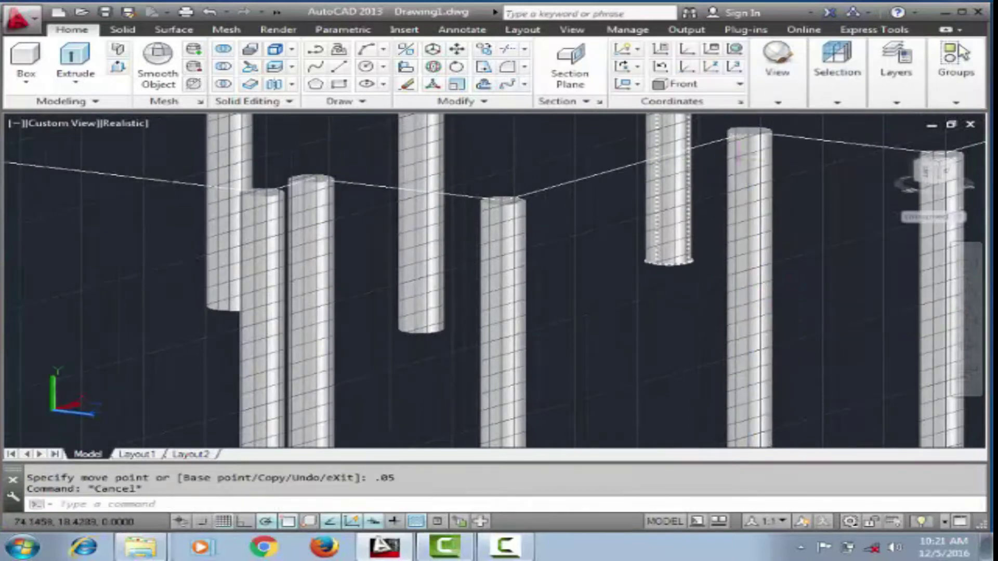
key(Escape)
Step: Attempt a 0.05 vertical move of the column, then cancel it
click(750, 312)
click(751, 290)
text(.05)
key(Escape)
scroll(751, 292, down, 5)
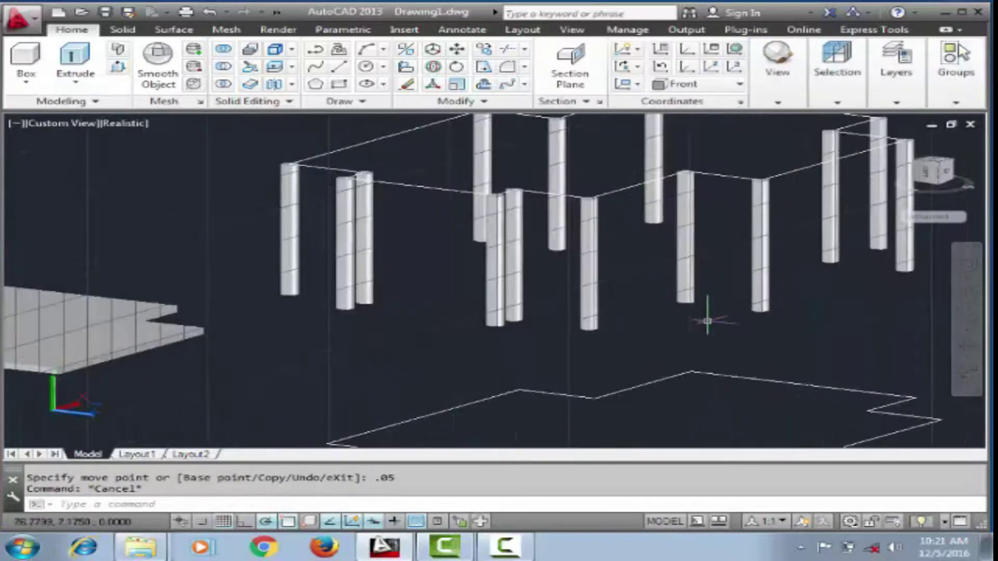
shift+middle_drag(709, 319, 717, 332)
Step: Try moving another column, orbit to check, and set the Top view
click(597, 270)
click(598, 304)
scroll(598, 307, up, 4)
scroll(644, 229, down, 5)
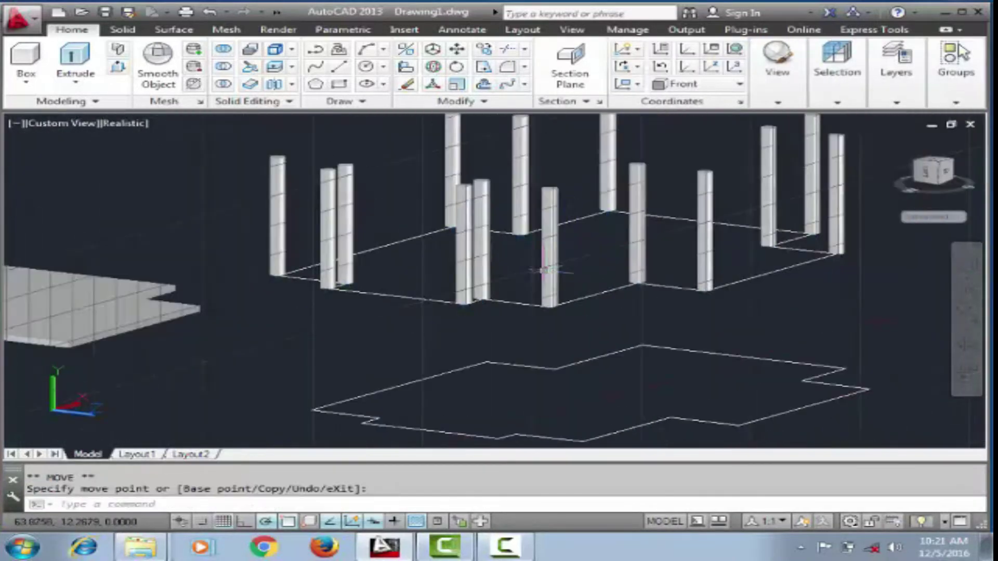
mouse_move(541, 270)
shift+middle_down()
mouse_move(562, 309)
mouse_move(568, 282)
mouse_move(427, 224)
shift+middle_up()
click(61, 123)
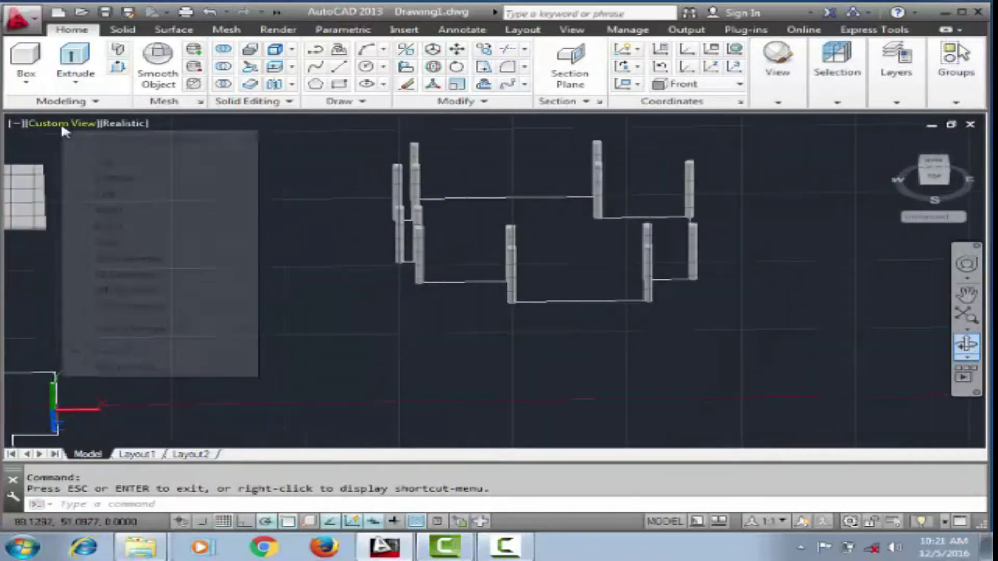
click(73, 123)
click(99, 156)
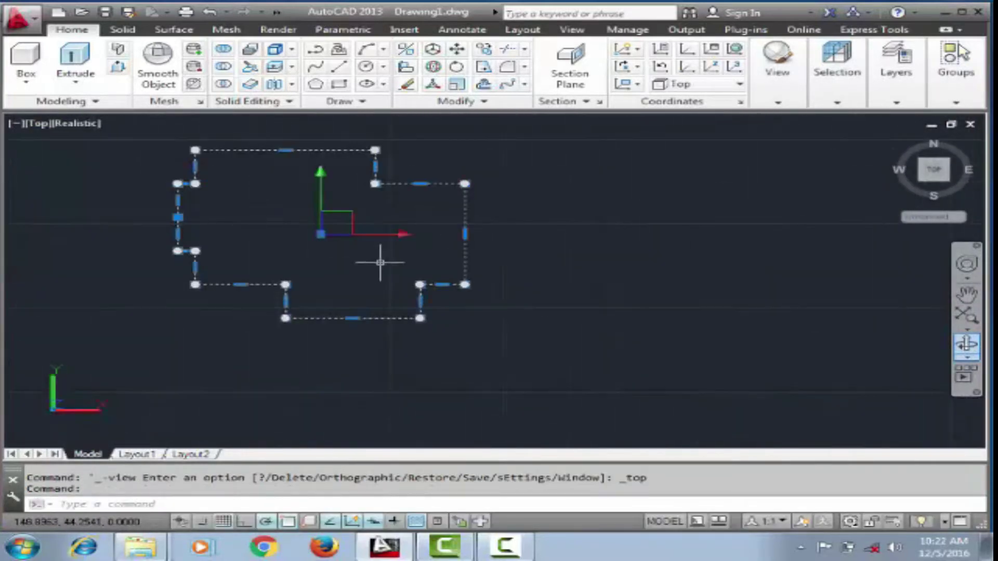
Step: Copy the floor outline to the right
key(ctrl+v)
right_click(462, 250)
click(535, 294)
scroll(645, 268, down, 3)
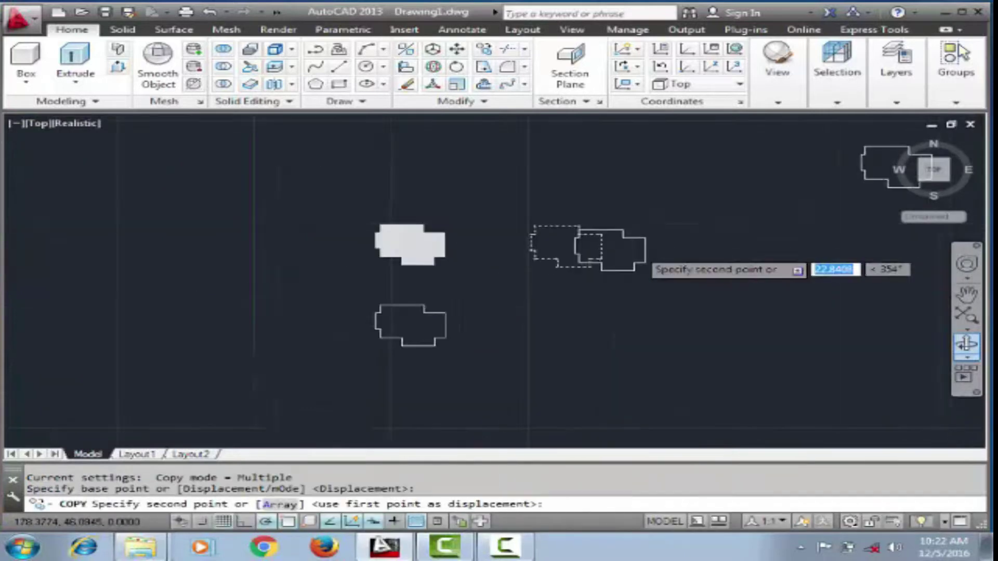
click(691, 256)
key(Escape)
scroll(597, 185, up, 3)
key(Escape)
key(Escape)
Step: Try extruding the right outline with EX, then cancel
text(ex)
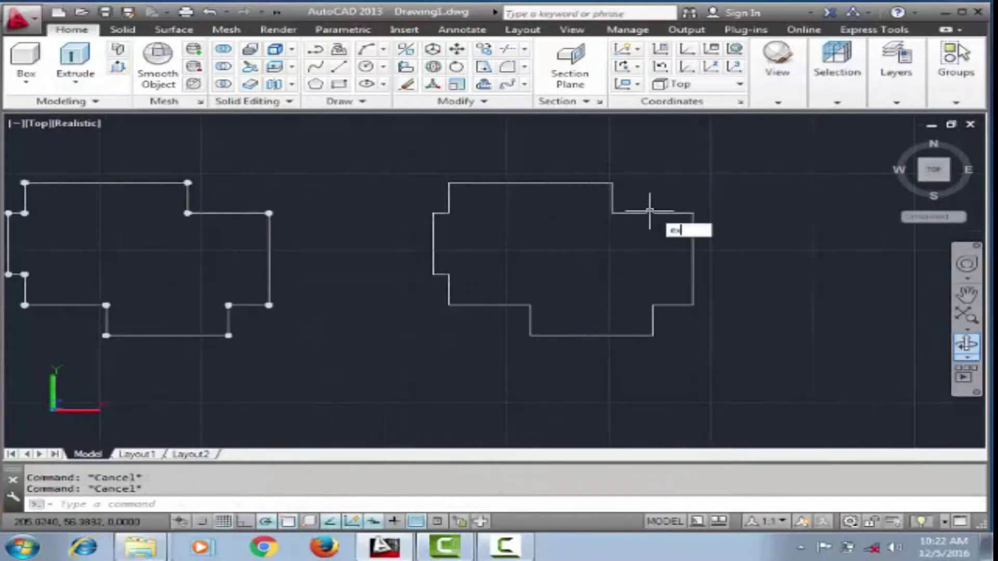
click(642, 212)
key(Return)
key(Escape)
scroll(646, 203, up, 3)
Step: Offset the right-hand outline by 0.2 to form an inner loop
key(o)
key(Return)
key(Return)
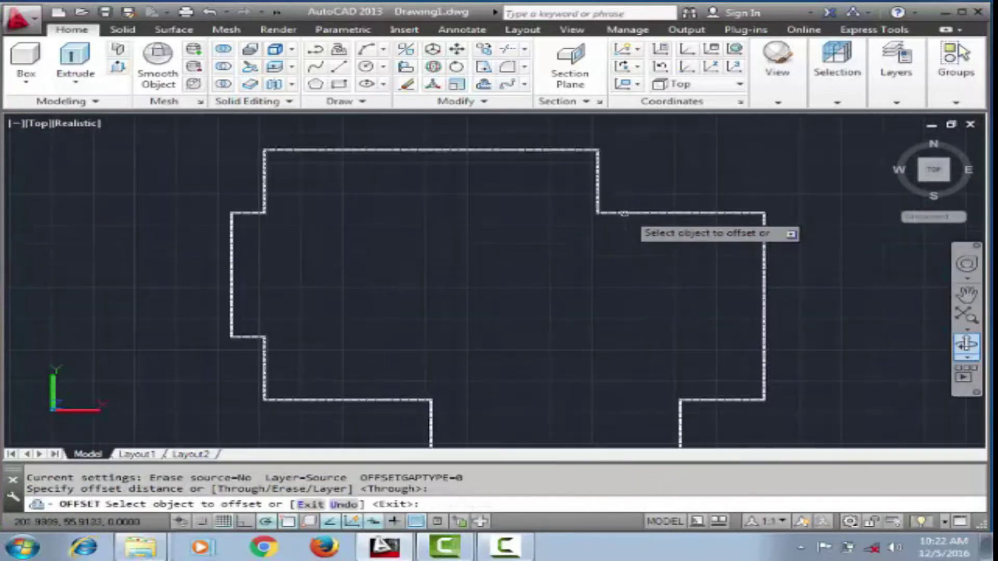
click(622, 216)
key(Return)
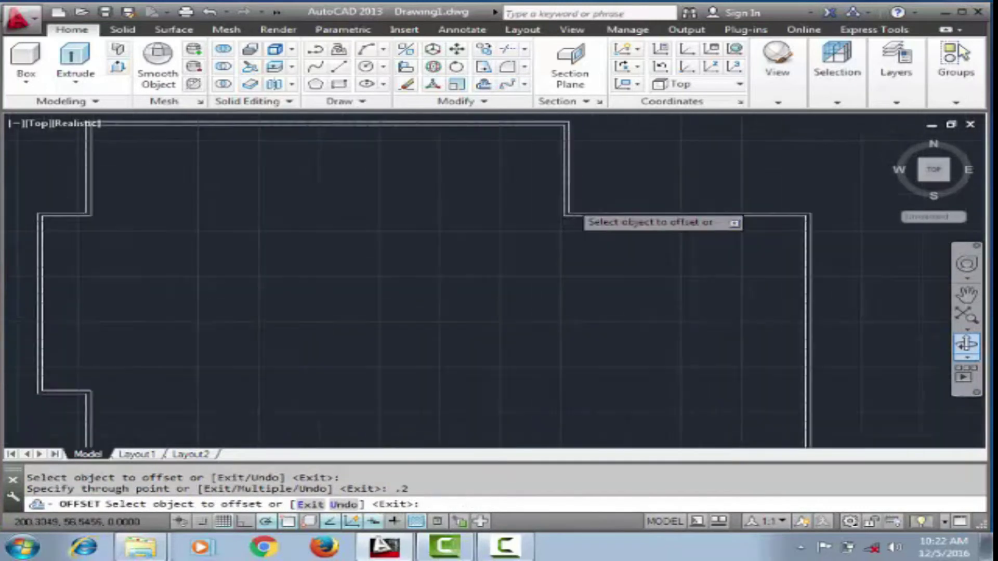
key(Escape)
scroll(597, 334, down, 3)
scroll(645, 296, down, 3)
Step: Convert both outlines into regions with REG, then undo it
text(reg)
key(Return)
drag(507, 246, 416, 291)
key(Return)
scroll(535, 287, up, 3)
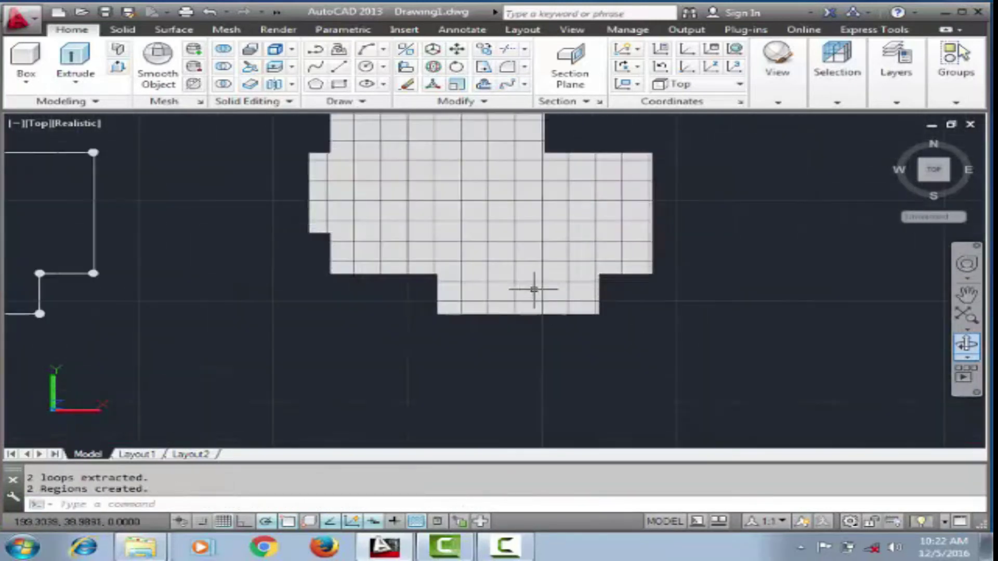
scroll(575, 274, up, 3)
click(210, 11)
scroll(468, 364, up, 3)
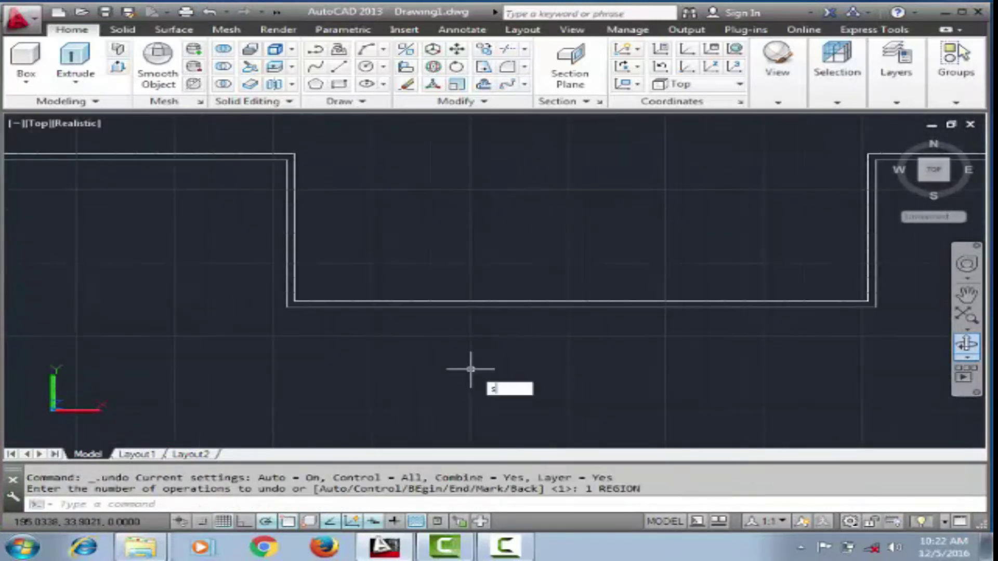
Step: Attempt a SU subtraction and cancel it
text(su)
key(Return)
key(Escape)
key(Escape)
key(Return)
key(Return)
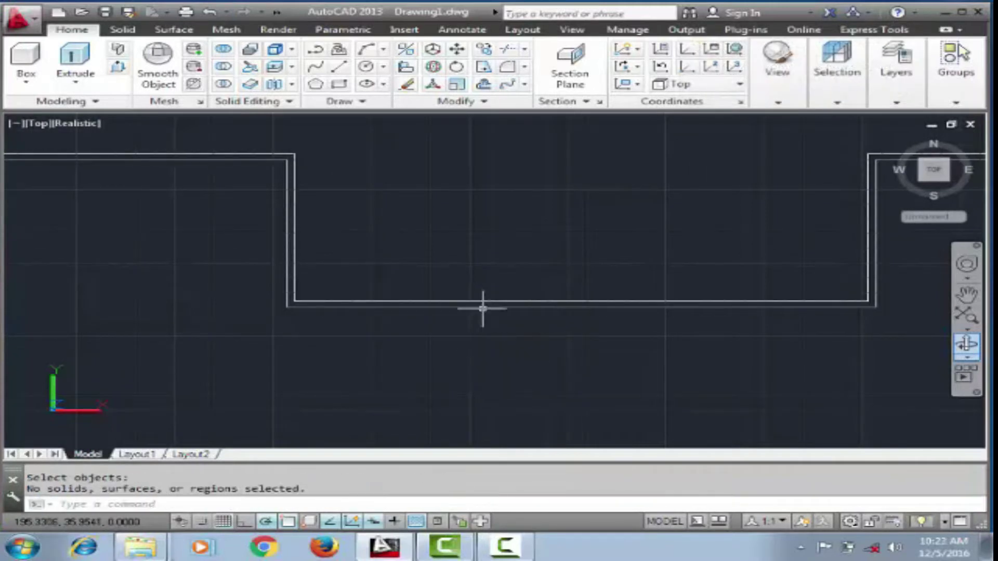
scroll(475, 293, down, 3)
key(Escape)
scroll(463, 262, down, 2)
Step: Turn the two outlines into regions
text(re)
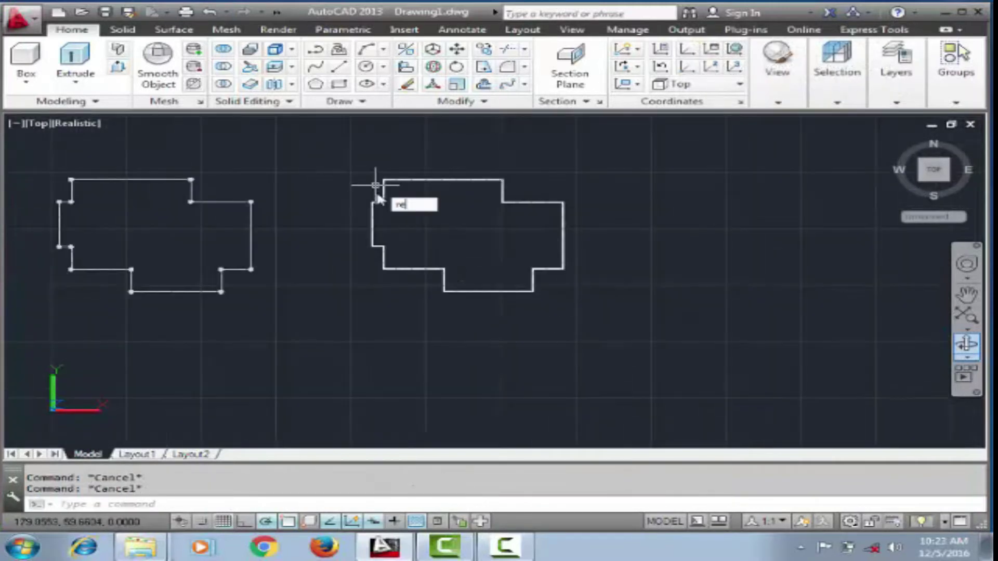
key(Return)
scroll(423, 234, up, 3)
click(512, 238)
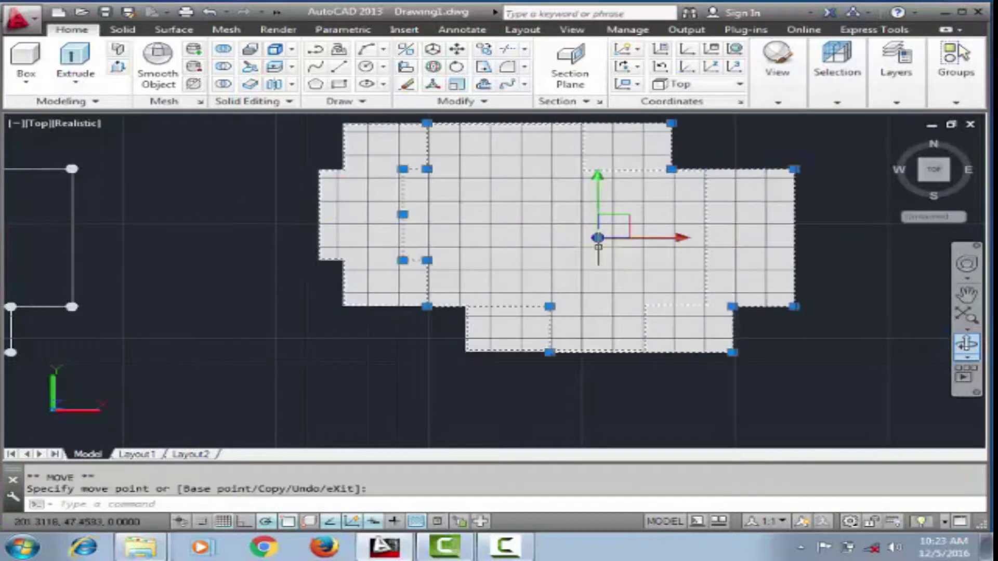
key(Escape)
scroll(437, 274, up, 3)
Step: Subtract the inner region from the outer region and orbit to view the ring
text(su)
key(Return)
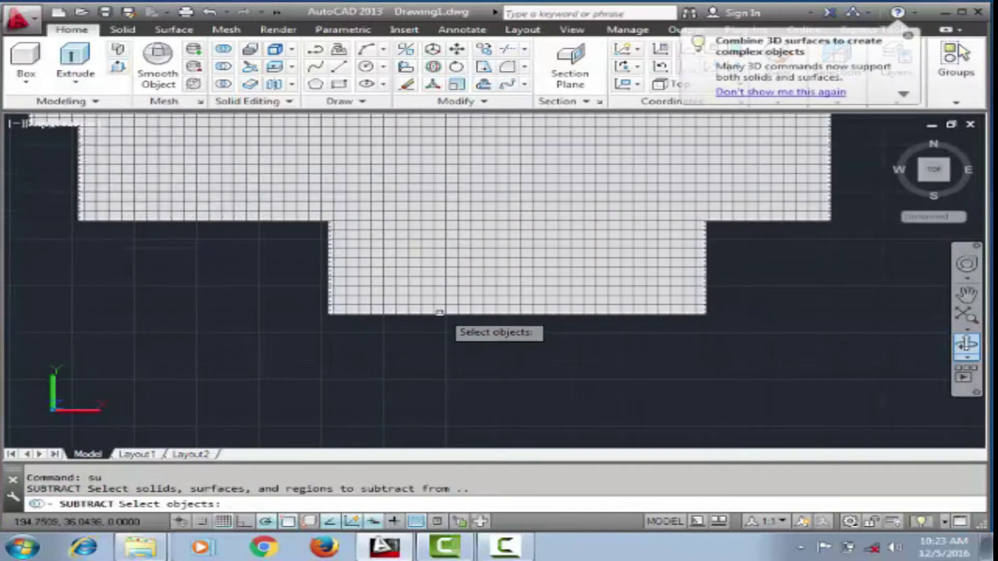
click(438, 314)
key(Return)
click(463, 256)
key(Return)
shift+middle_drag(613, 291, 544, 246)
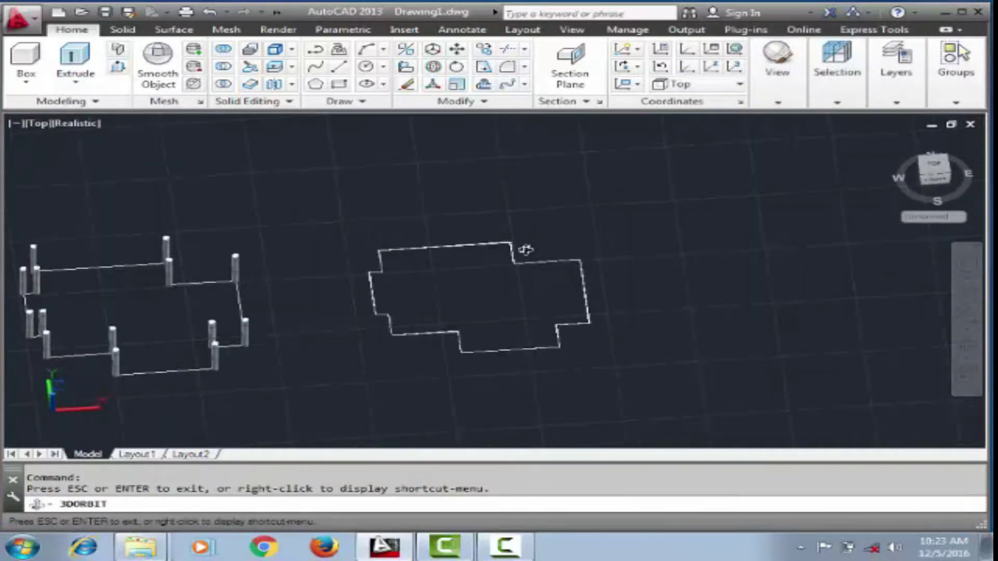
Step: Undo the orbit and extrude the outline ring to a height of 10
click(209, 11)
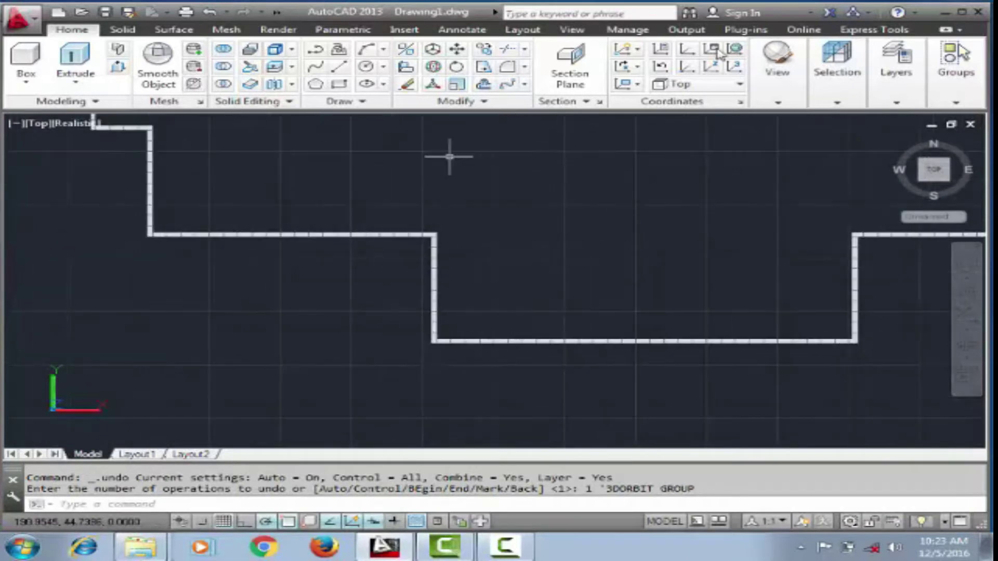
scroll(441, 290, down, 2)
text(ex)
key(Return)
click(481, 323)
key(Return)
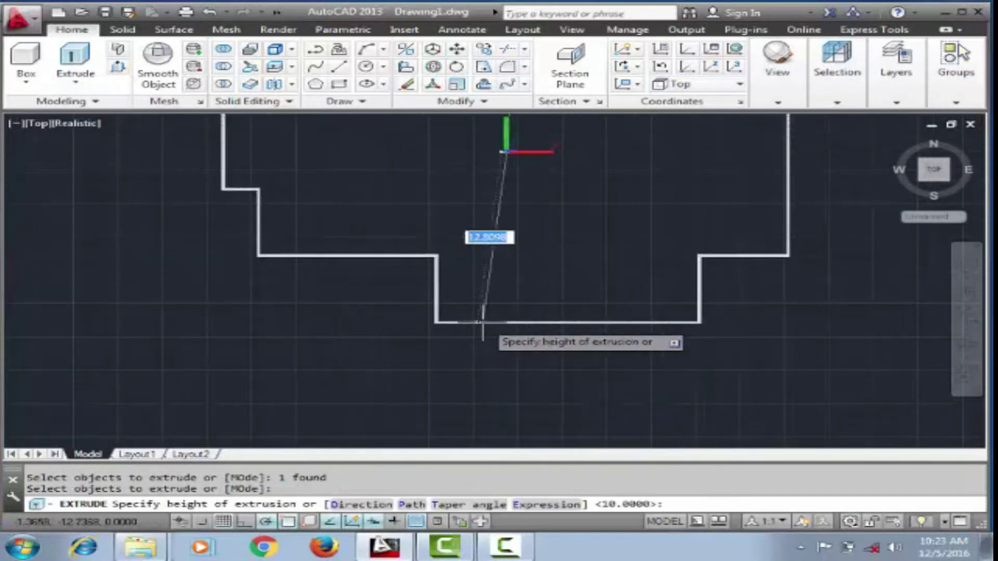
text(10)
Step: Move the extruded walls onto the columns from Top view
click(966, 346)
drag(676, 323, 606, 261)
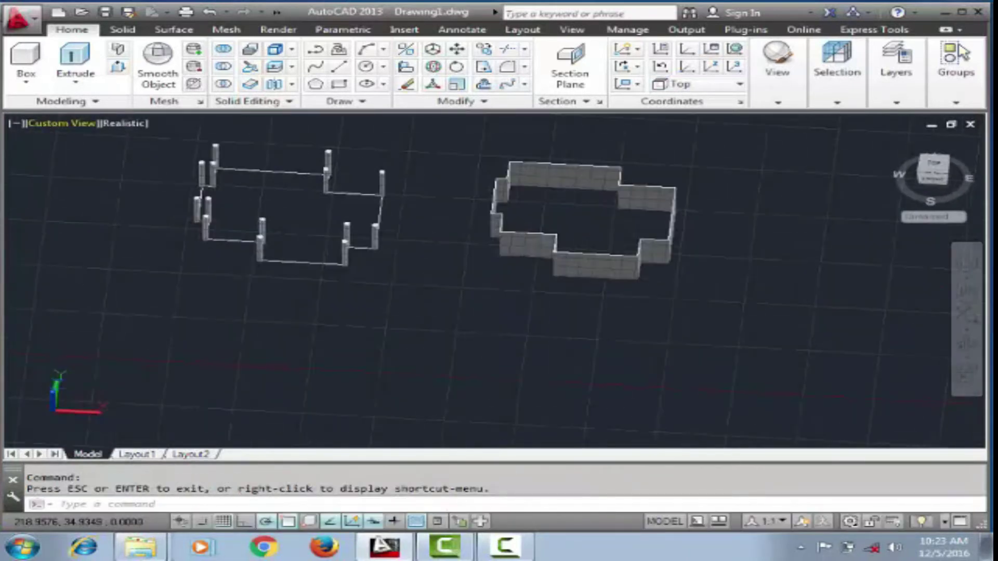
click(935, 165)
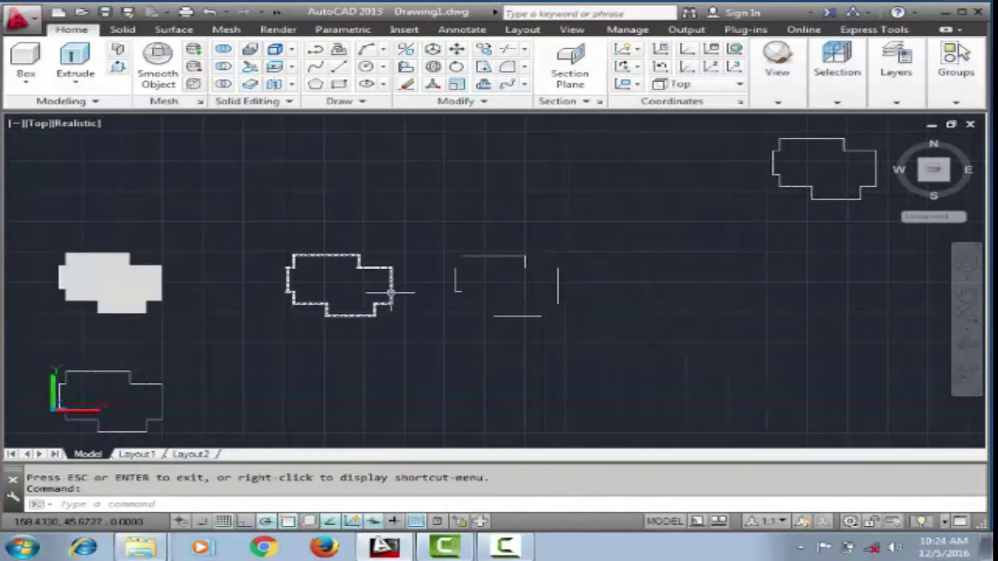
key(Escape)
click(507, 286)
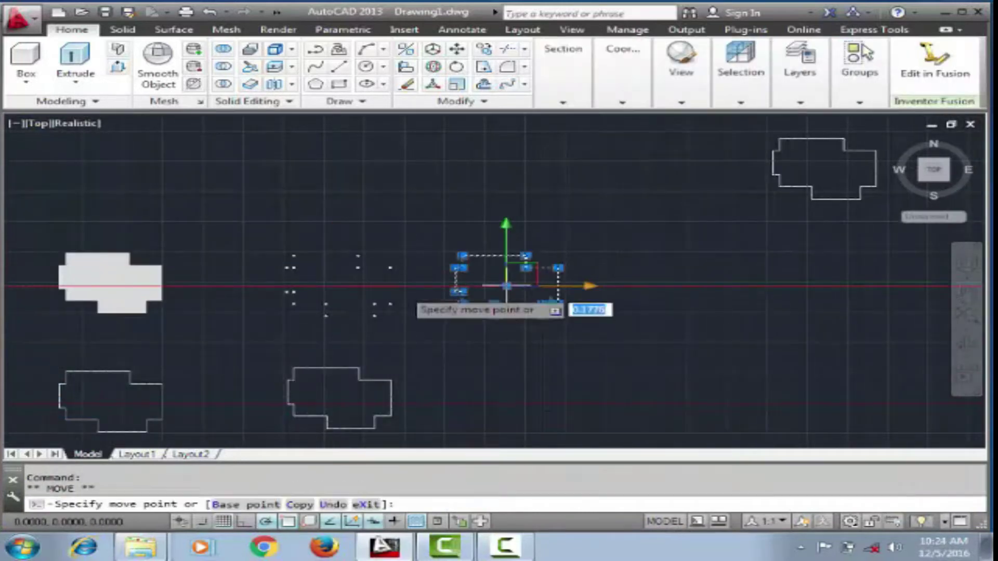
scroll(390, 180, up, 5)
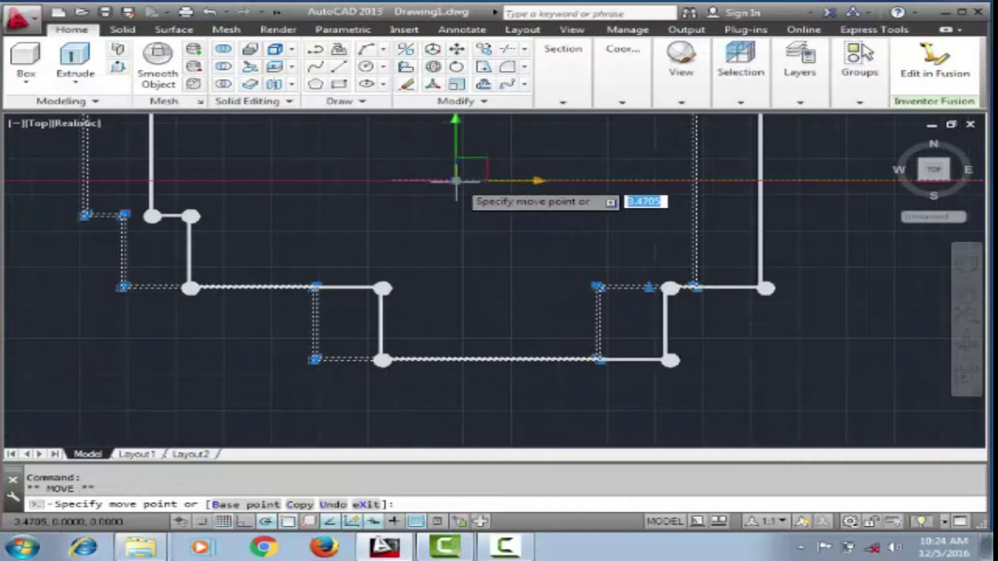
key(Escape)
scroll(446, 244, down, 5)
Step: Orbit around the walled building shell and bring up the Render tab
shift+middle_drag(445, 245, 474, 272)
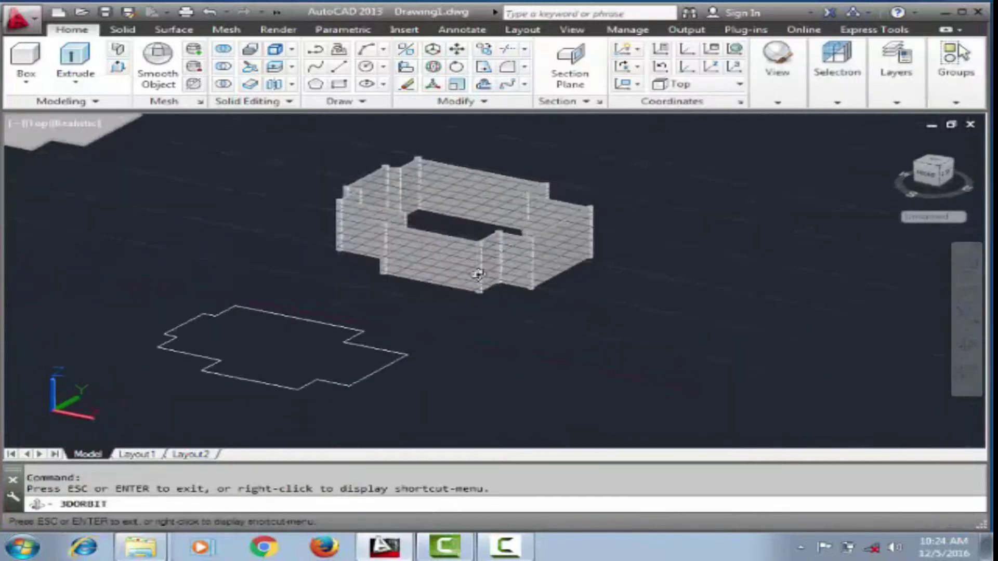
scroll(544, 280, up, 5)
shift+middle_drag(544, 281, 595, 282)
scroll(537, 216, down, 5)
shift+middle_drag(537, 216, 510, 223)
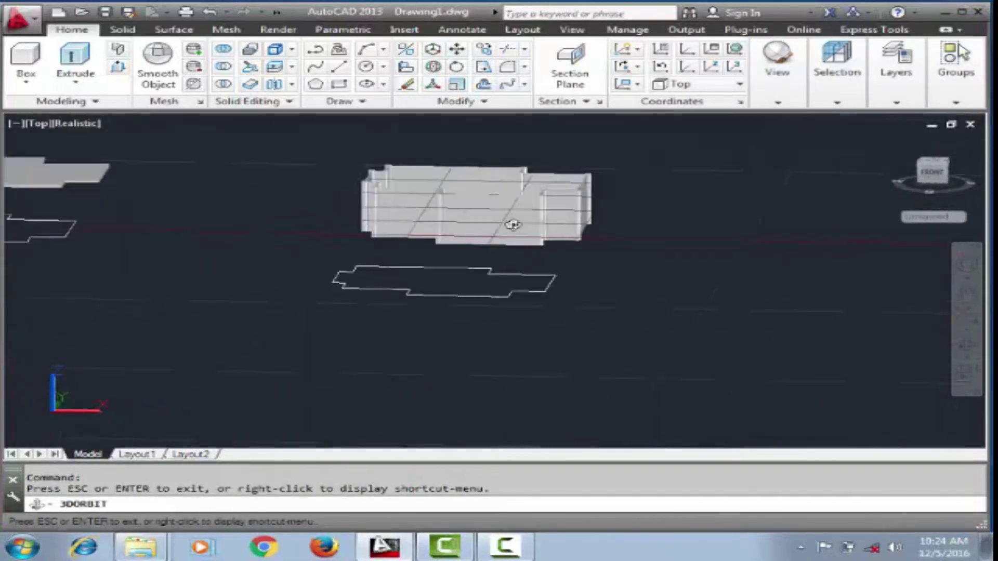
click(65, 126)
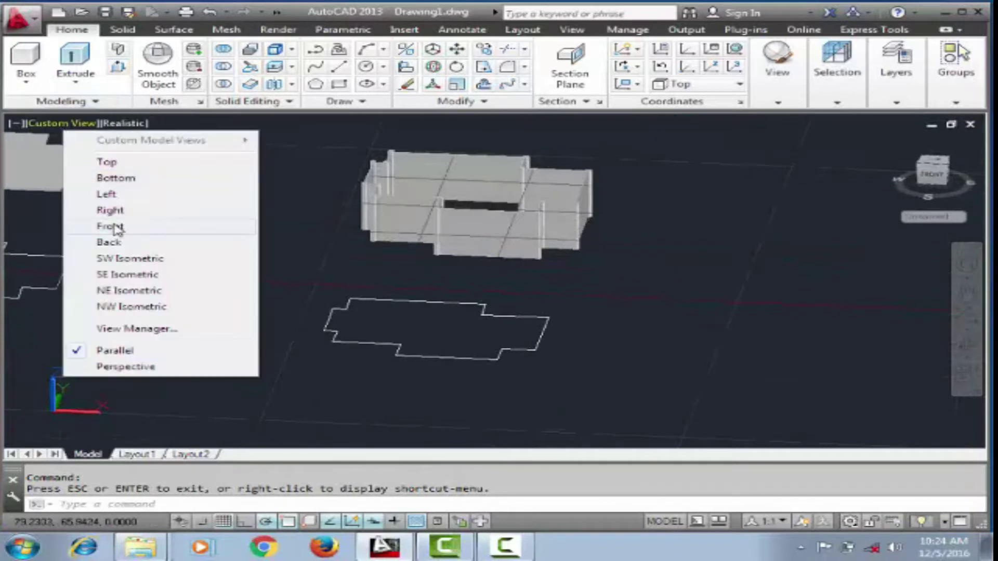
click(288, 33)
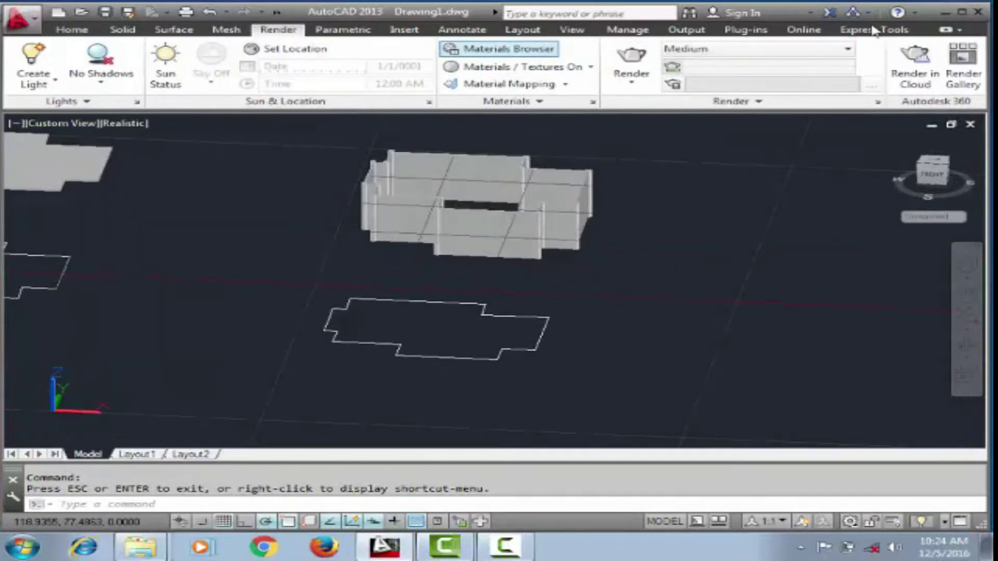
Step: Try Blocks concrete, brown and red plaid fabric, and stucco materials on the walls
scroll(728, 208, up, 5)
click(686, 294)
click(649, 313)
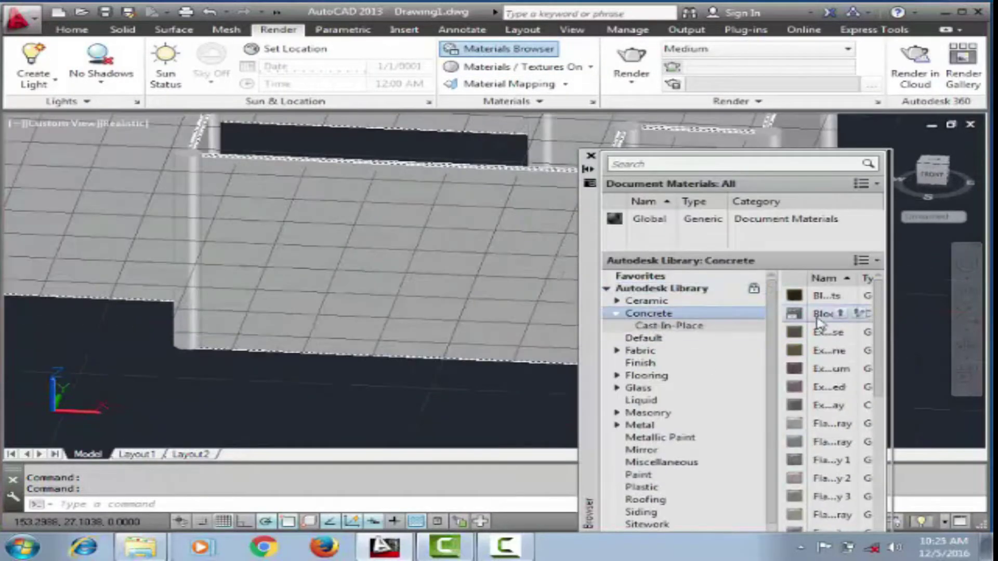
drag(819, 314, 364, 234)
drag(829, 369, 357, 260)
click(640, 350)
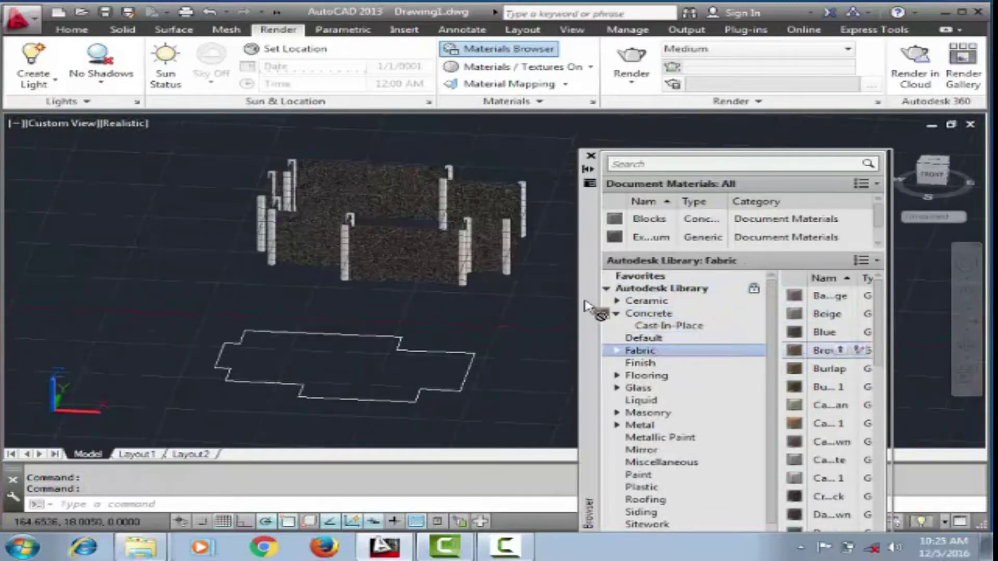
drag(587, 307, 395, 234)
scroll(395, 234, up, 3)
scroll(829, 416, down, 5)
drag(830, 305, 546, 231)
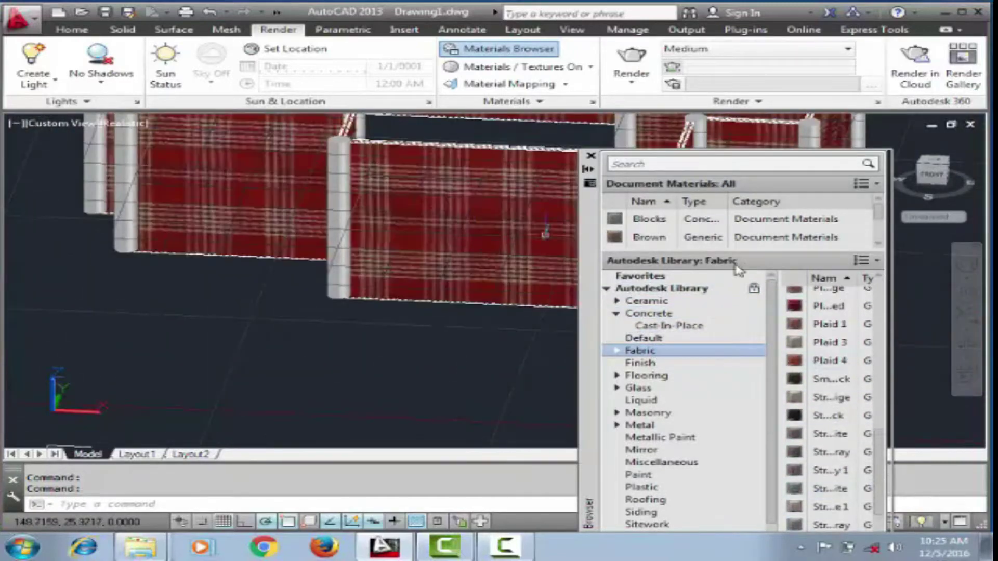
key(Down)
key(Down)
key(Down)
key(Down)
key(Down)
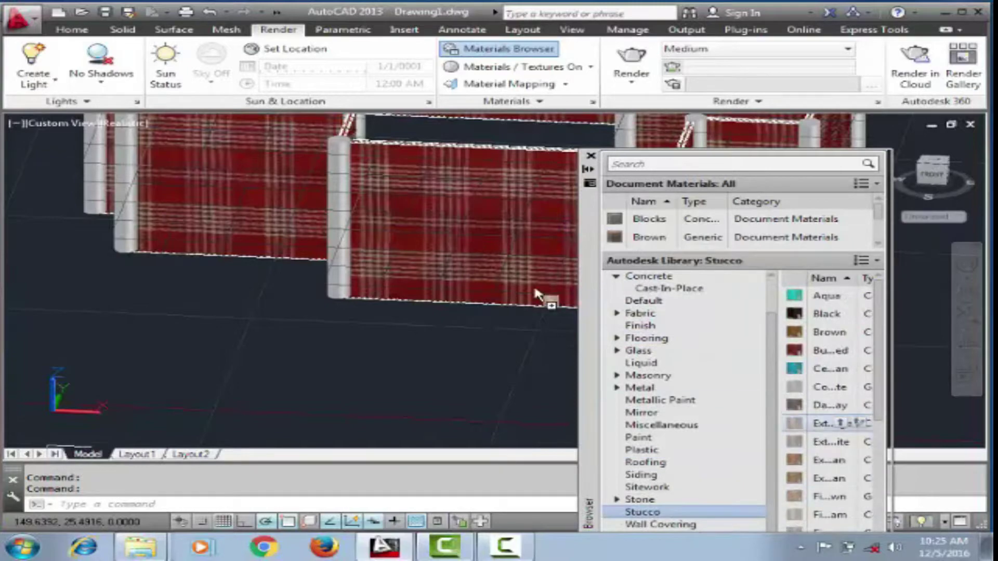
drag(538, 296, 520, 291)
Step: Apply a tan Wall Covering material to the walls and close the materials palettes
scroll(829, 416, down, 3)
click(676, 525)
double_click(795, 465)
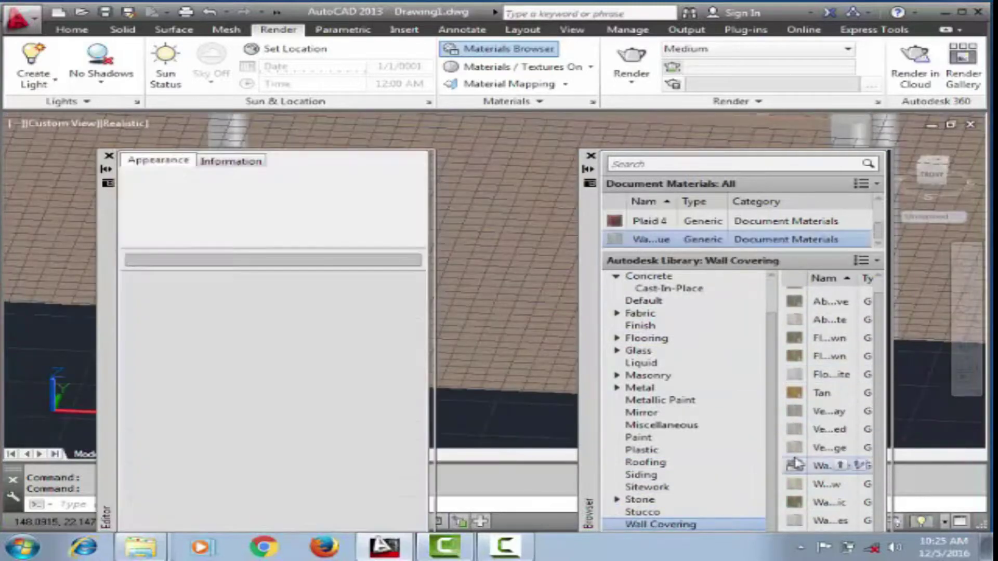
click(109, 156)
scroll(364, 286, down, 3)
click(590, 156)
scroll(417, 263, up, 3)
scroll(40, 122, up, 2)
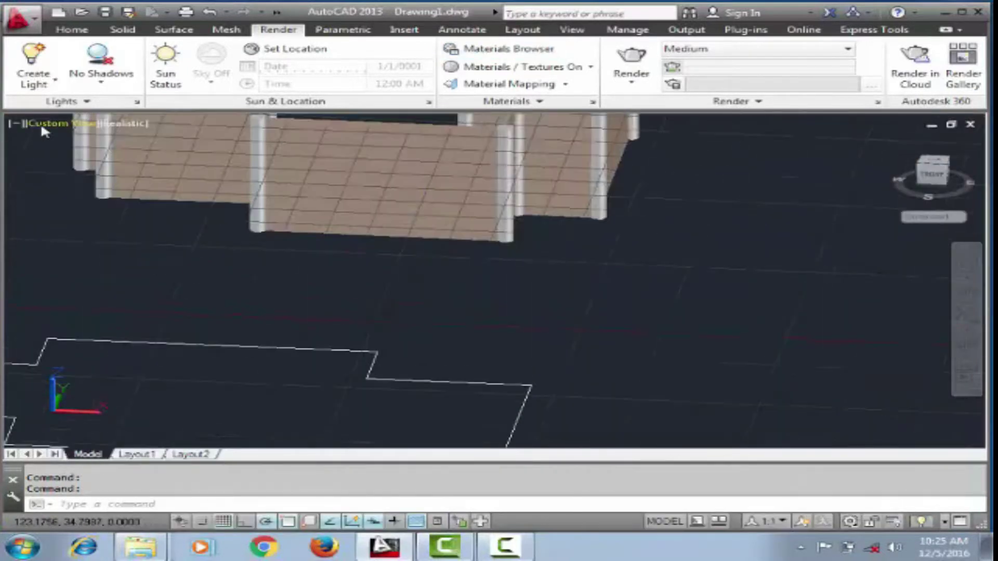
click(57, 135)
Step: Window-select the textured walls and switch to the Front view
click(49, 123)
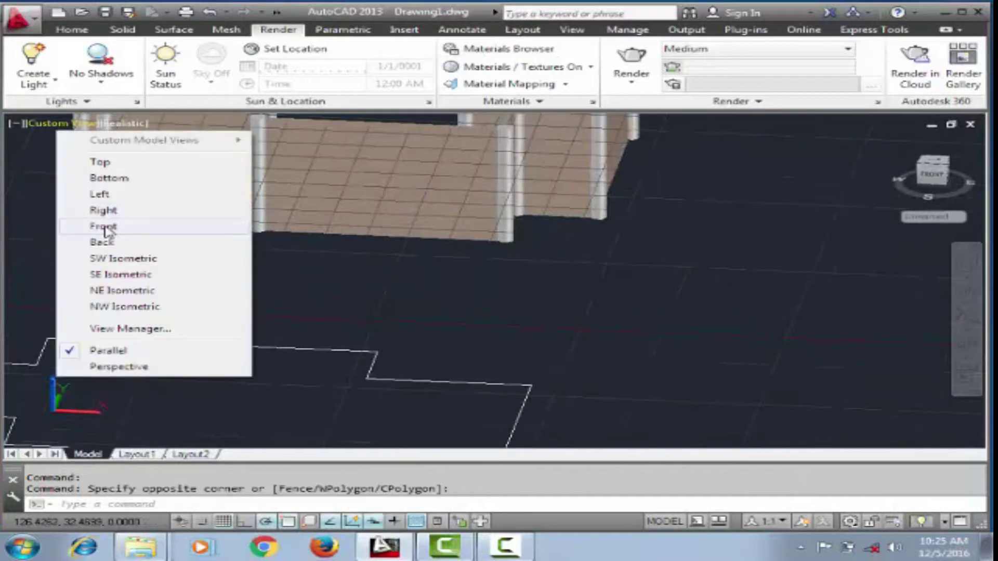
click(99, 224)
scroll(403, 306, down, 2)
click(403, 306)
Step: Copy the selected walls and place the copy to the right of the original
key(ctrl+v)
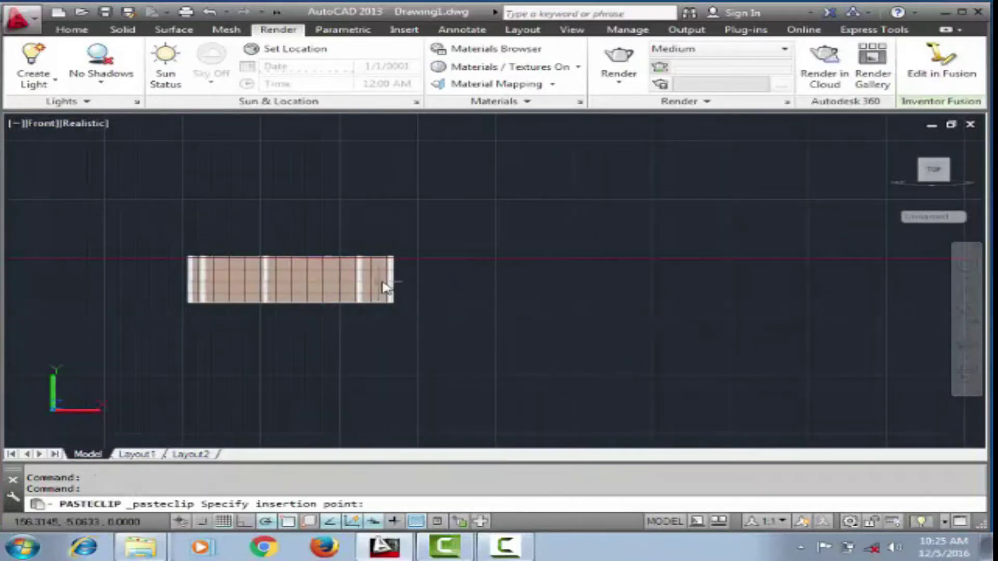
scroll(379, 295, up, 2)
key(Escape)
right_click(307, 147)
click(368, 272)
click(290, 283)
click(558, 281)
key(Escape)
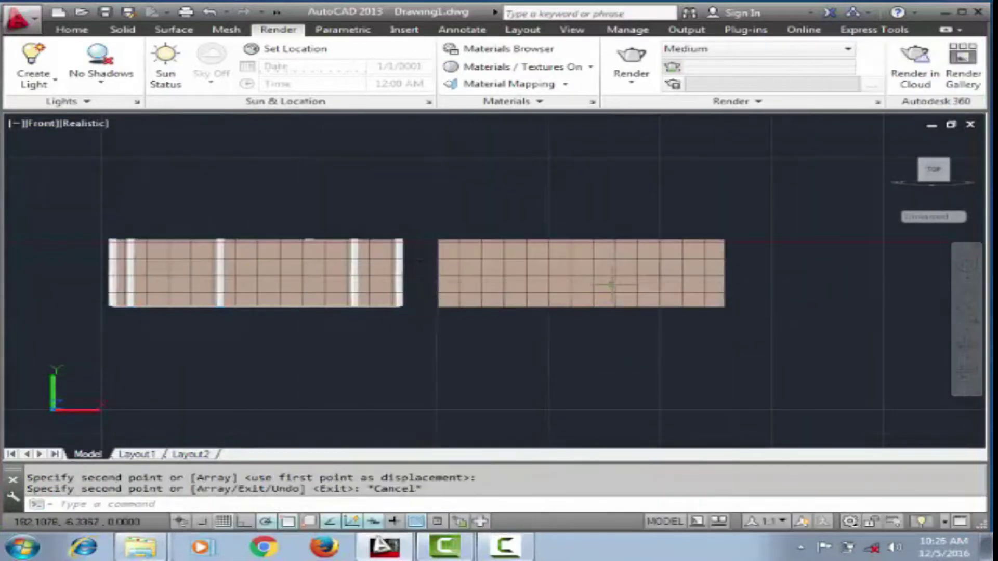
Step: Orbit to inspect both wall sets in 3D, then return to Front view
scroll(557, 281, up, 2)
mouse_move(567, 283)
shift+middle_down()
mouse_move(598, 289)
mouse_move(626, 318)
mouse_move(570, 317)
mouse_move(689, 329)
mouse_move(560, 330)
mouse_move(569, 362)
shift+middle_up()
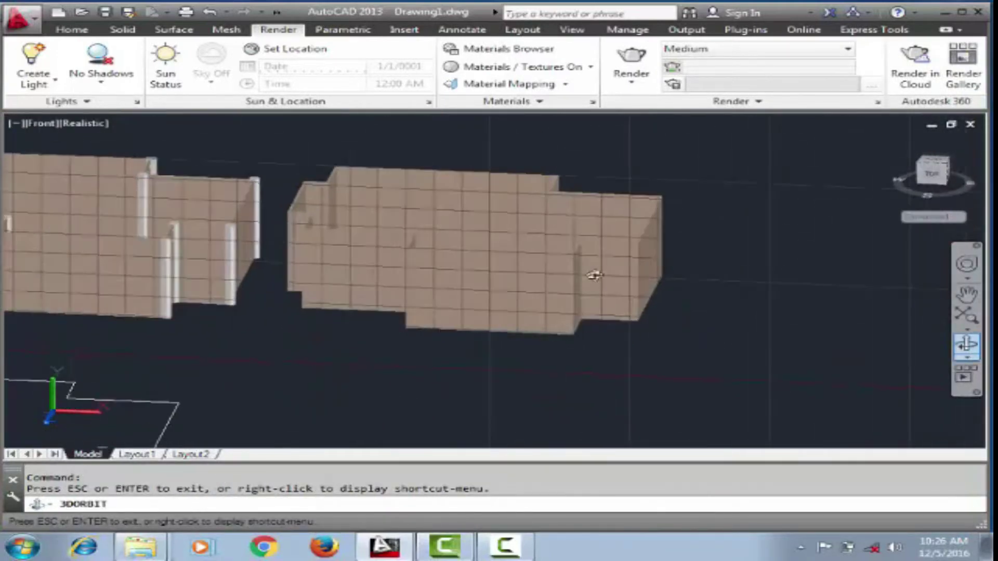
mouse_move(583, 253)
shift+middle_down()
mouse_move(508, 310)
mouse_move(385, 341)
mouse_move(577, 341)
mouse_move(477, 337)
mouse_move(551, 323)
mouse_move(383, 272)
shift+middle_up()
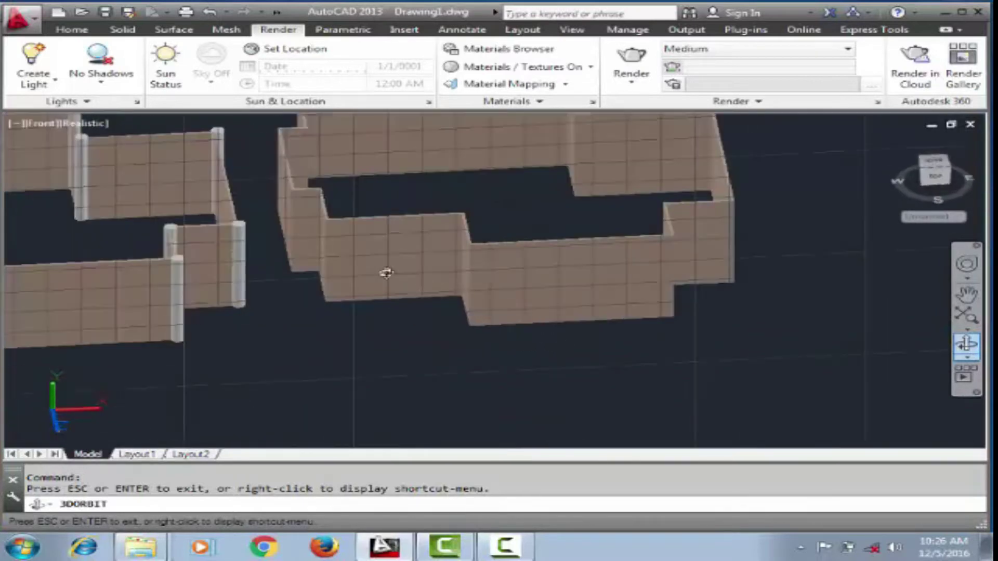
key(Escape)
click(44, 124)
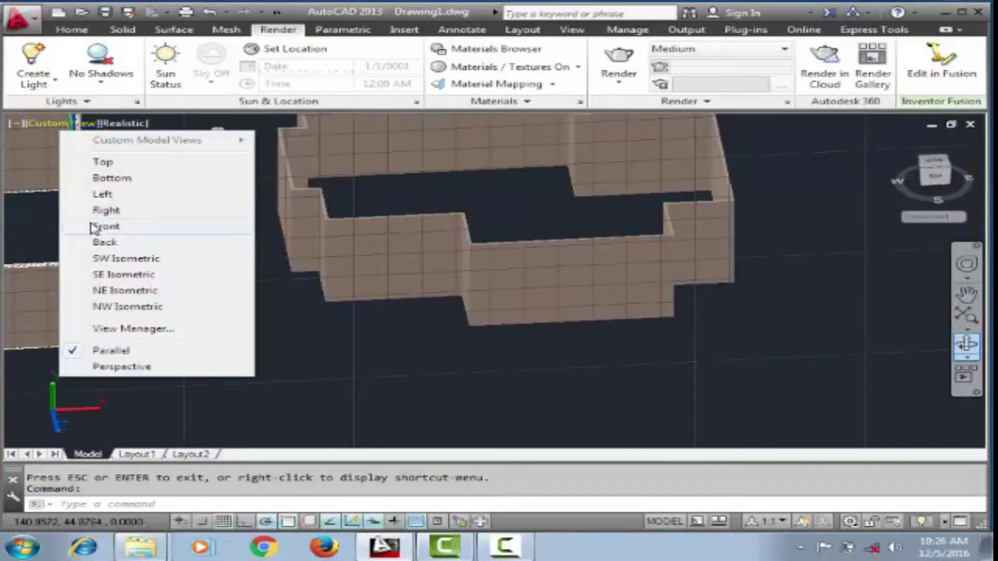
click(104, 225)
scroll(646, 227, down, 5)
scroll(229, 123, up, 5)
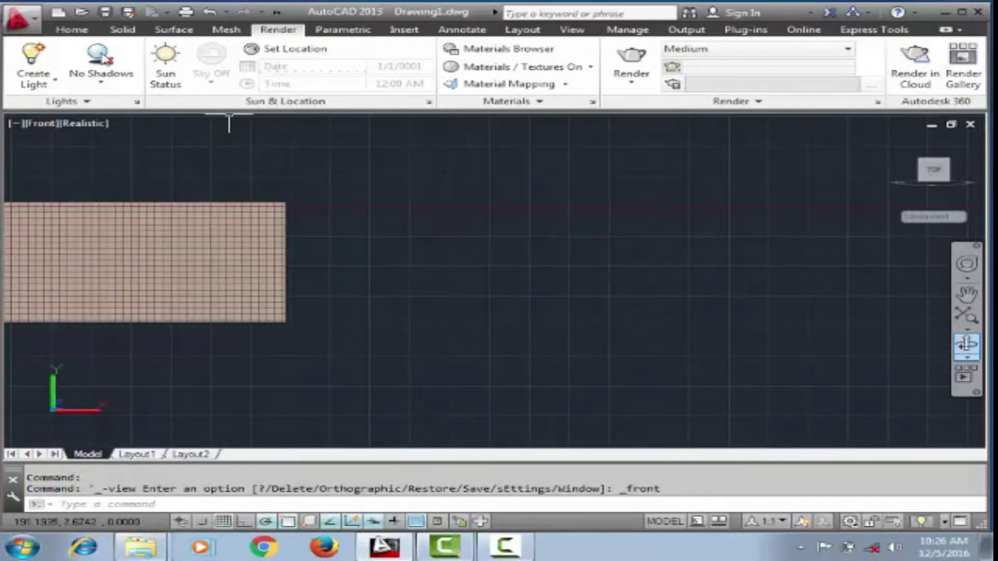
Step: Begin a rectangle outline beside the walls with the LINE tool
click(72, 29)
click(338, 72)
scroll(411, 299, up, 2)
click(362, 301)
text(c)
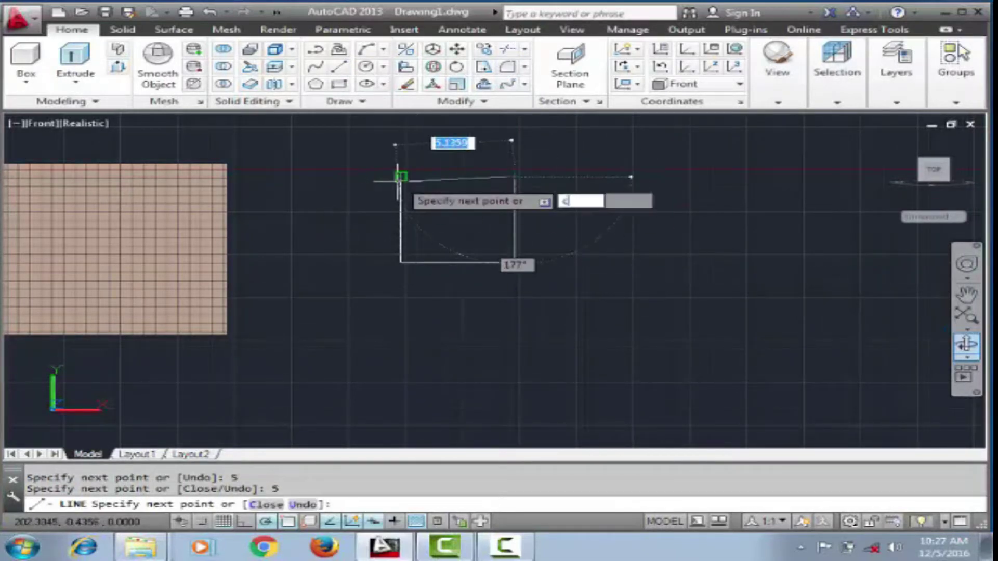
Step: Close the rectangle outline; a trial arc is started and cancelled
key(Return)
scroll(467, 122, up, 3)
scroll(462, 125, up, 2)
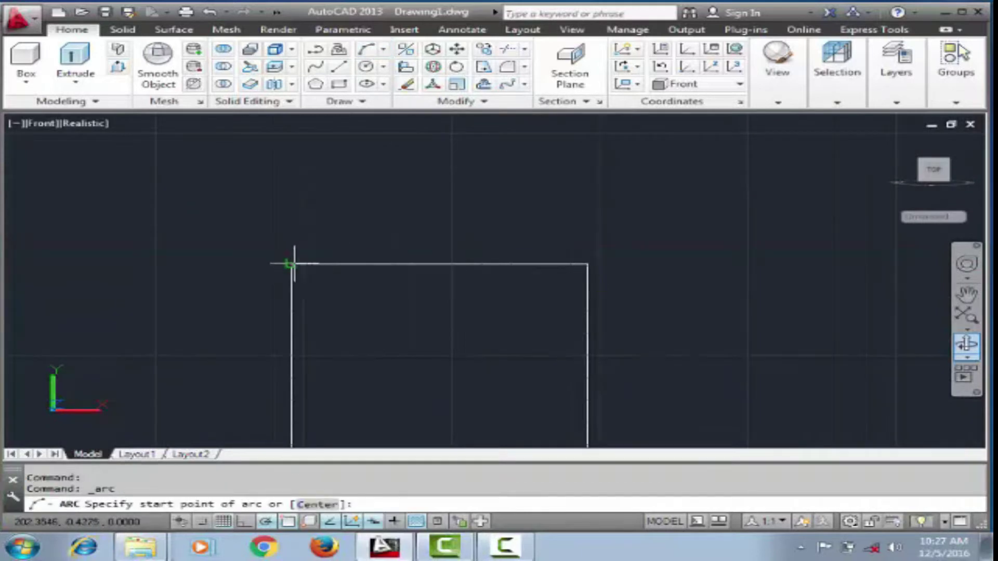
click(293, 264)
click(587, 264)
key(Escape)
Step: Draw a radius 2.5 circle on the rectangle's top edge and trim its lower half
click(366, 66)
click(440, 264)
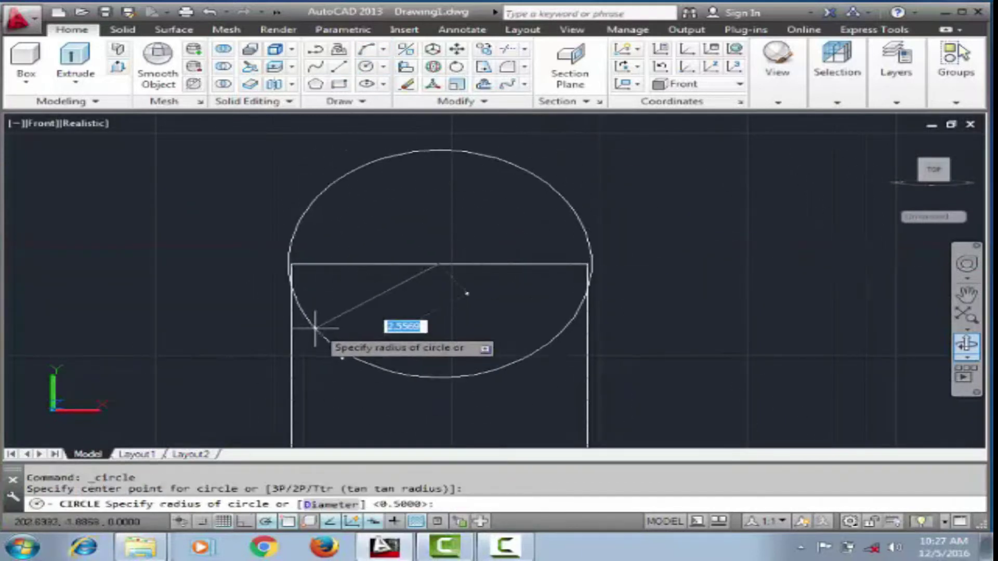
text(2.5)
key(Return)
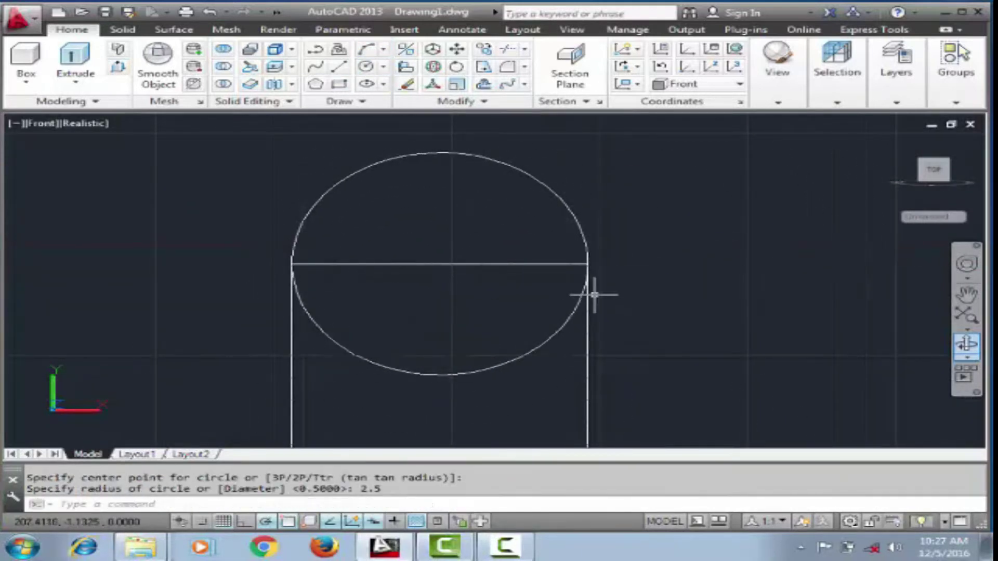
key(t)
key(r)
key(Return)
key(Return)
click(439, 374)
Step: Delete the horizontal line under the arch and join the arch pieces into one polyline
key(Return)
click(307, 264)
key(Delete)
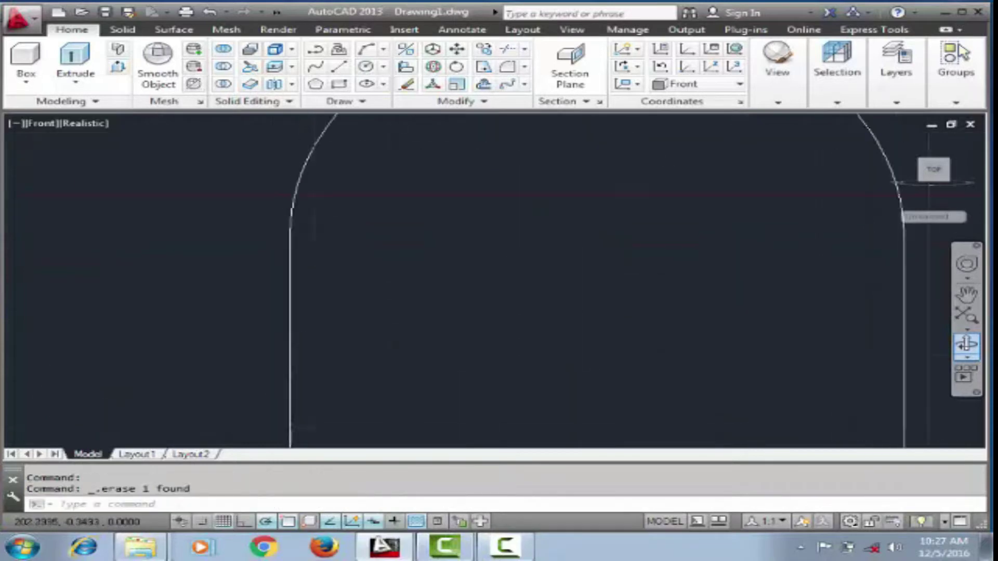
scroll(290, 271, down, 5)
scroll(364, 224, down, 6)
scroll(348, 204, up, 5)
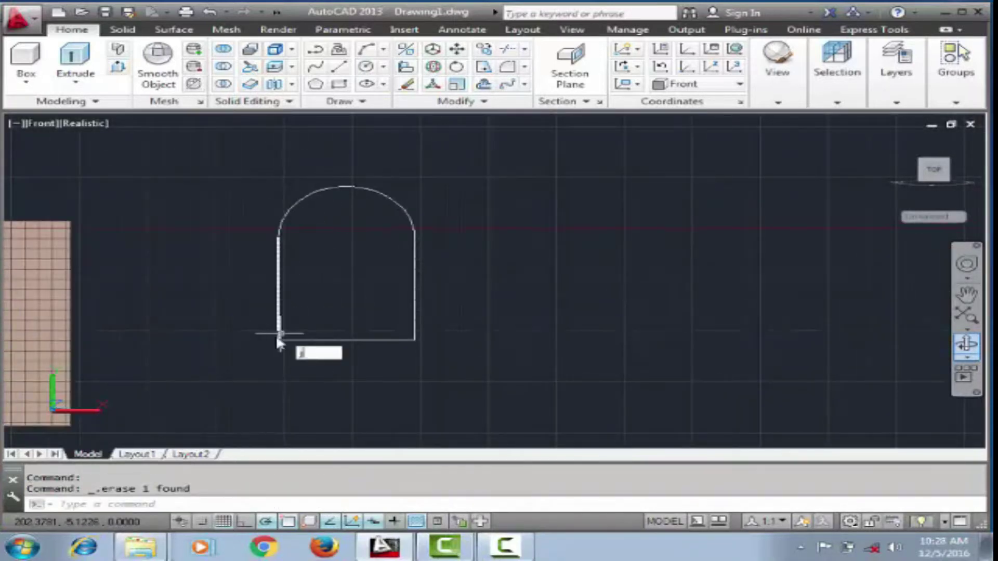
key(Return)
drag(479, 164, 287, 301)
key(Return)
Step: Draw horizontal and vertical pane dividers inside the arched window, then switch to Top view
scroll(293, 210, up, 2)
text(l)
key(Return)
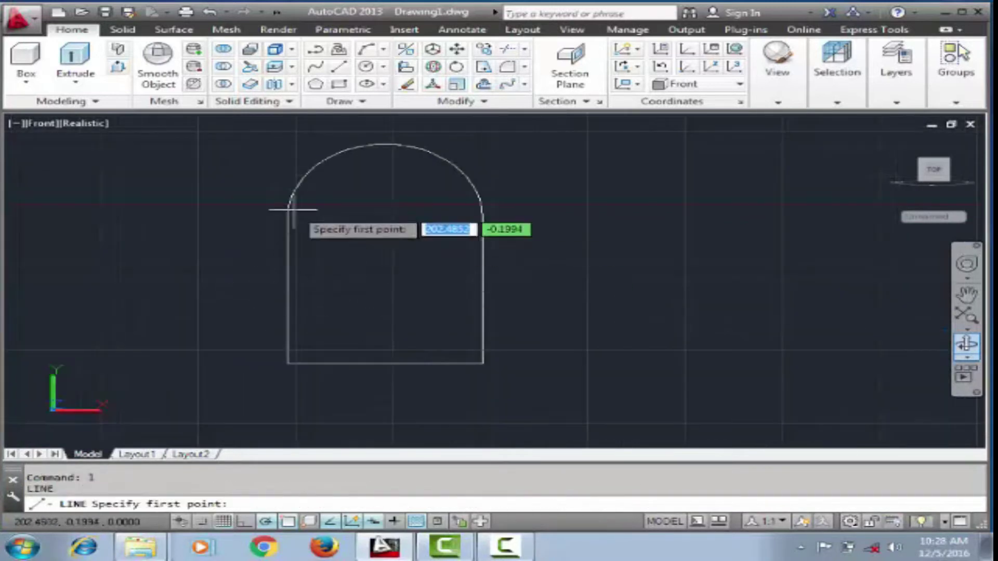
click(287, 217)
click(385, 217)
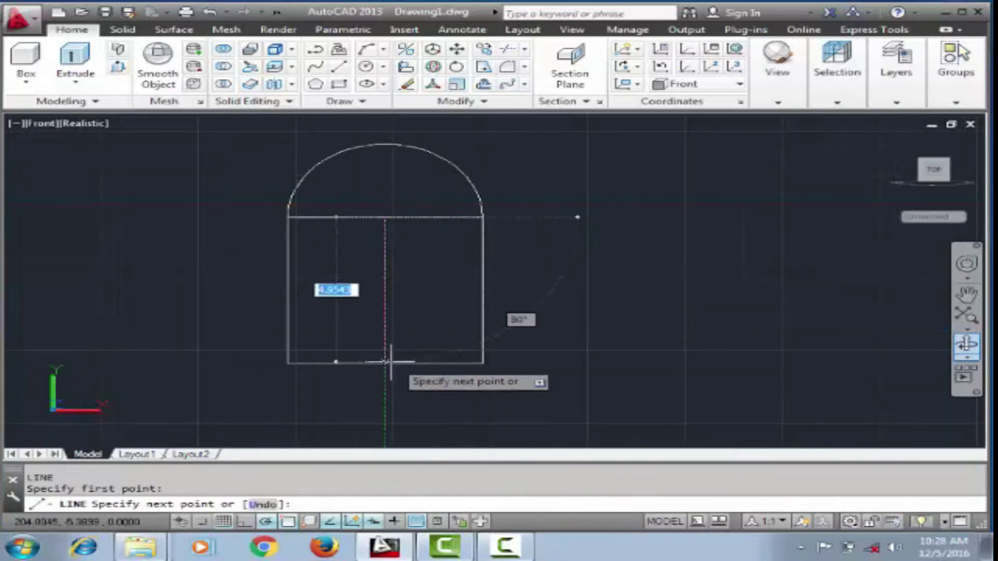
click(385, 363)
key(Return)
key(Return)
click(287, 290)
click(483, 290)
scroll(475, 270, down, 1)
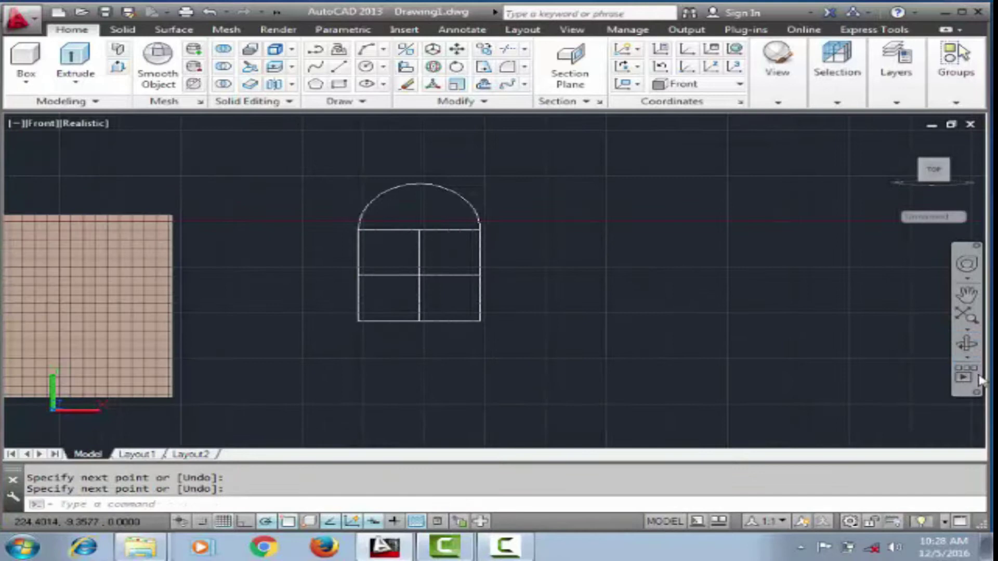
click(43, 123)
click(55, 142)
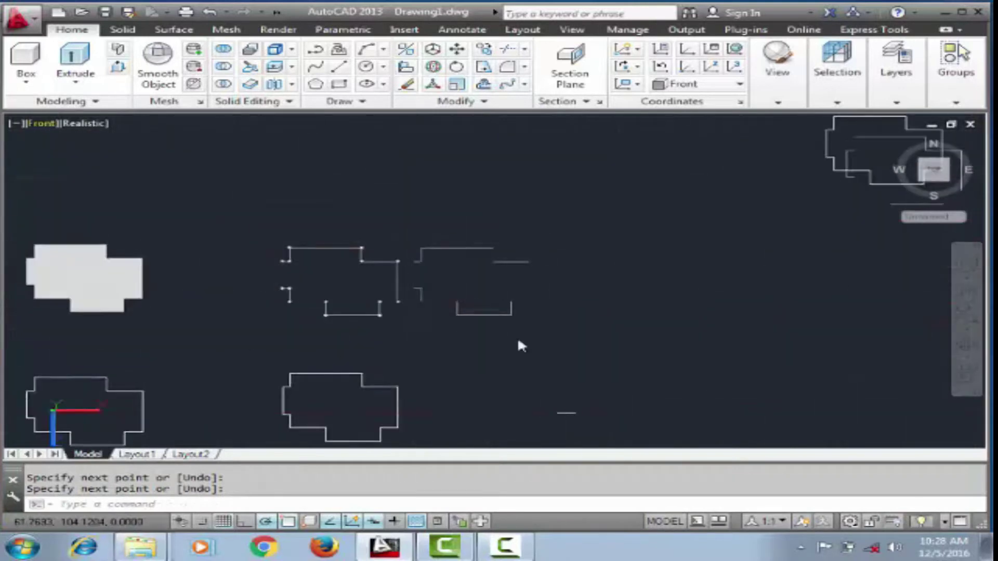
Step: Draw a small stepped polyline profile and place a copy of it
click(315, 49)
click(459, 274)
click(459, 318)
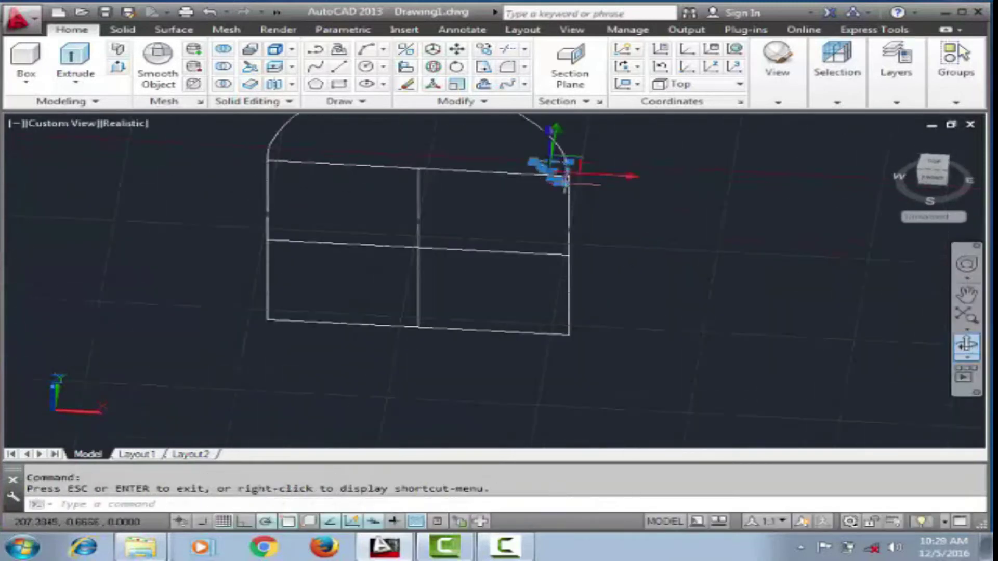
click(552, 165)
right_click(557, 156)
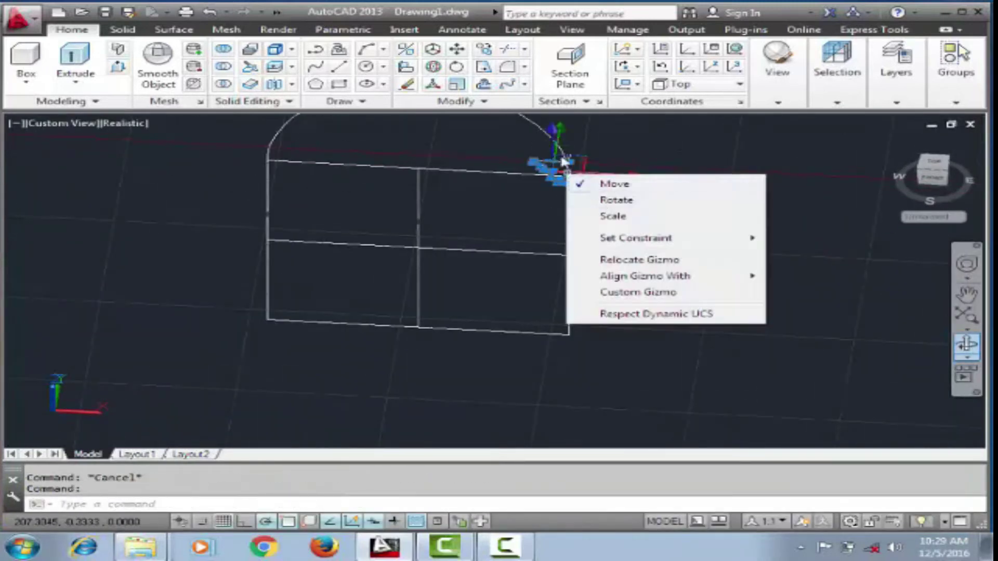
click(591, 292)
click(683, 297)
key(Escape)
Step: Move the stepped profile to the window's lower corner
scroll(546, 161, up, 2)
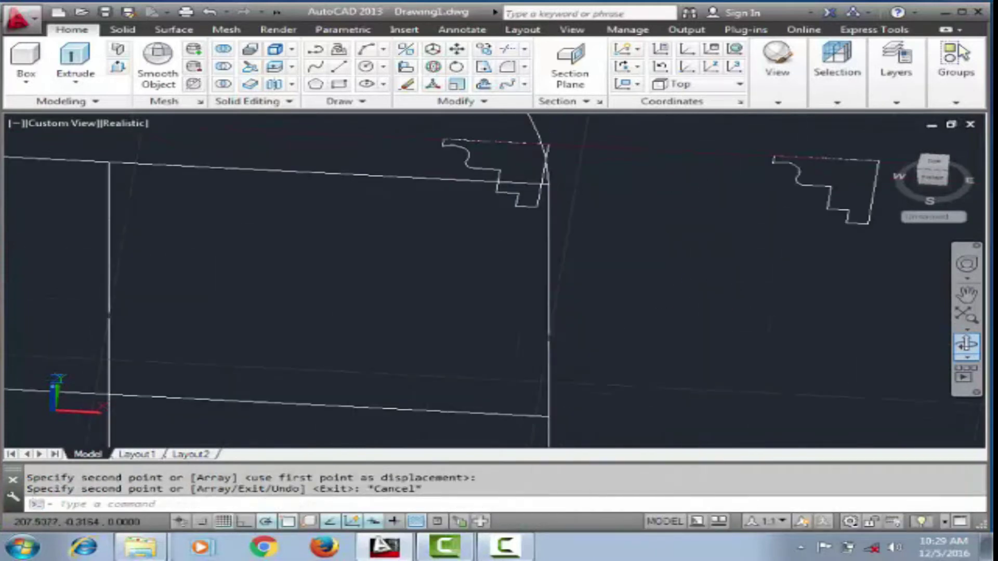
click(541, 156)
key(Return)
click(613, 242)
key(Return)
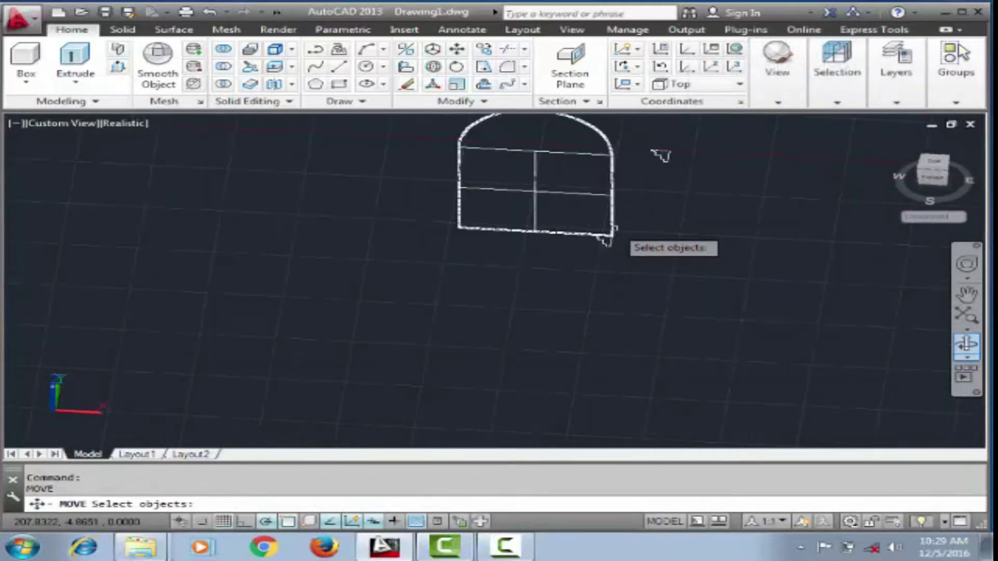
key(Escape)
Step: Sweep the stepped profile along the arched window outline and orbit to inspect the frame
click(75, 62)
key(Escape)
click(81, 83)
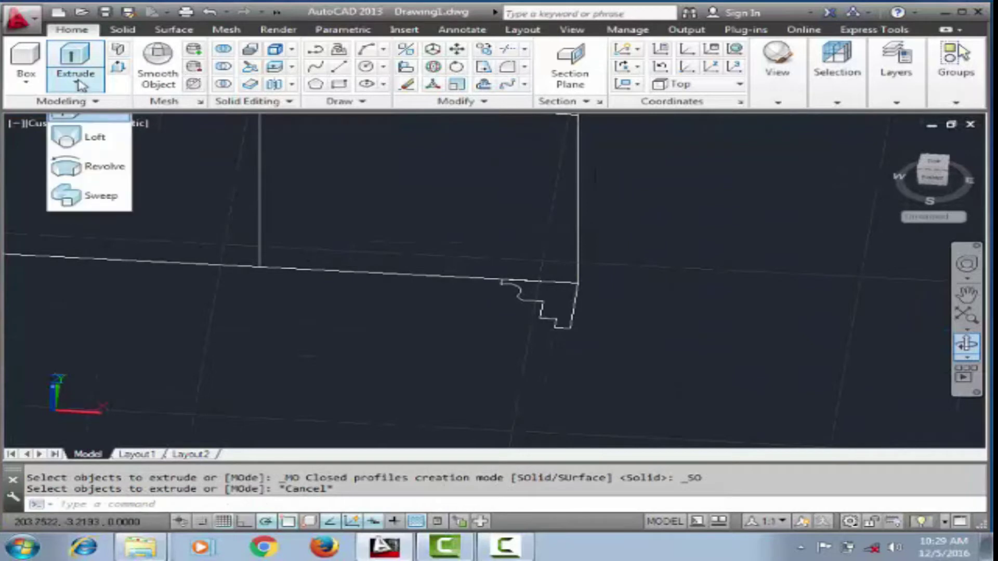
click(86, 195)
click(563, 307)
key(Return)
click(579, 263)
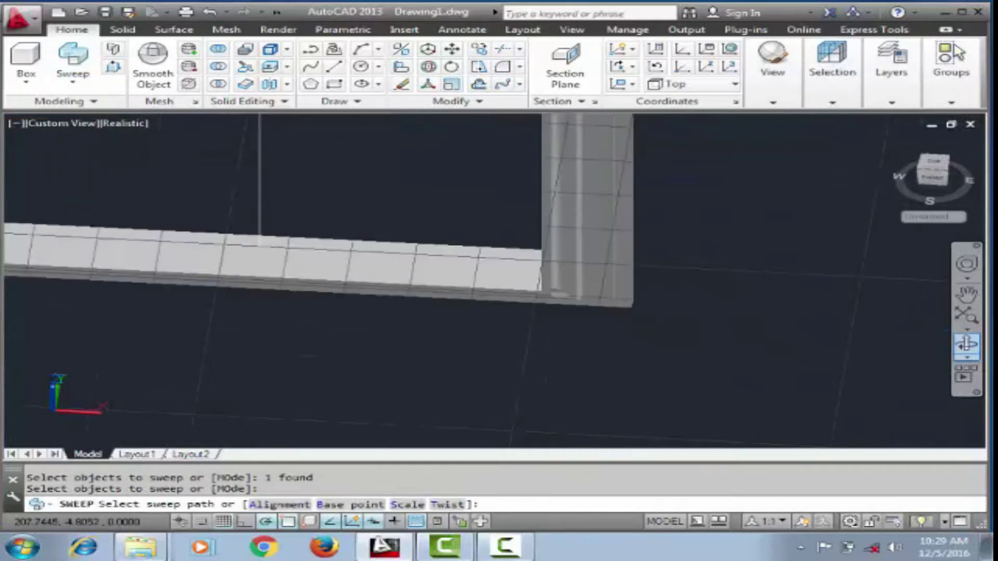
middle_drag(723, 187, 412, 189)
scroll(389, 224, down, 2)
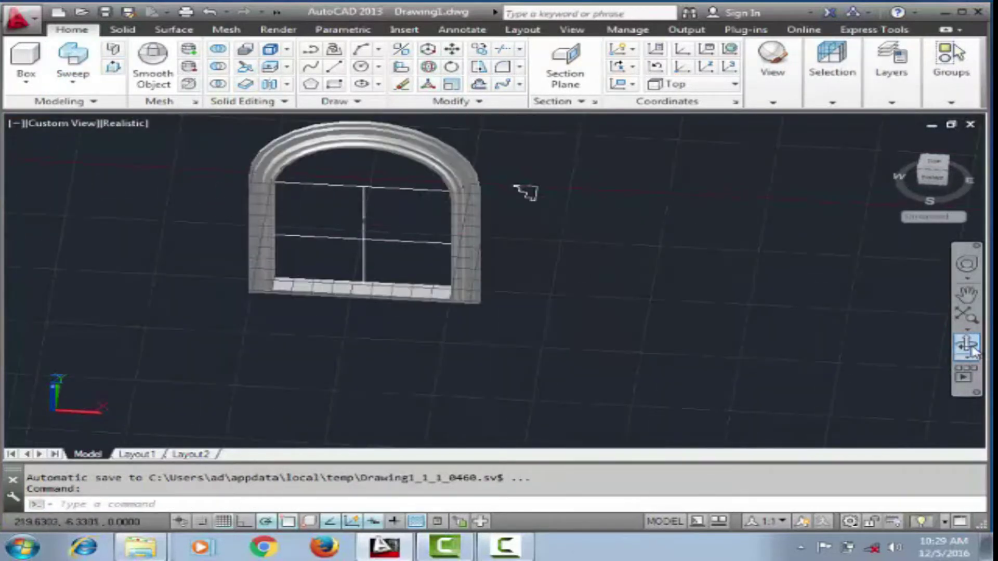
mouse_move(525, 192)
shift+middle_down()
mouse_move(532, 164)
mouse_move(503, 171)
shift+middle_up()
Step: Undo the trial sweep and copy the arched window outline to the right
click(210, 12)
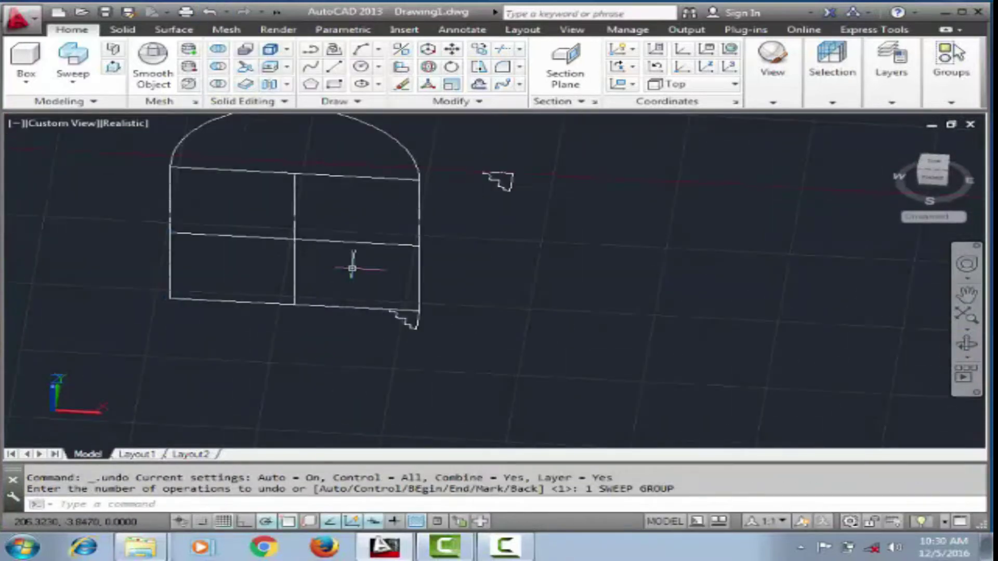
right_click(334, 145)
click(401, 294)
click(350, 260)
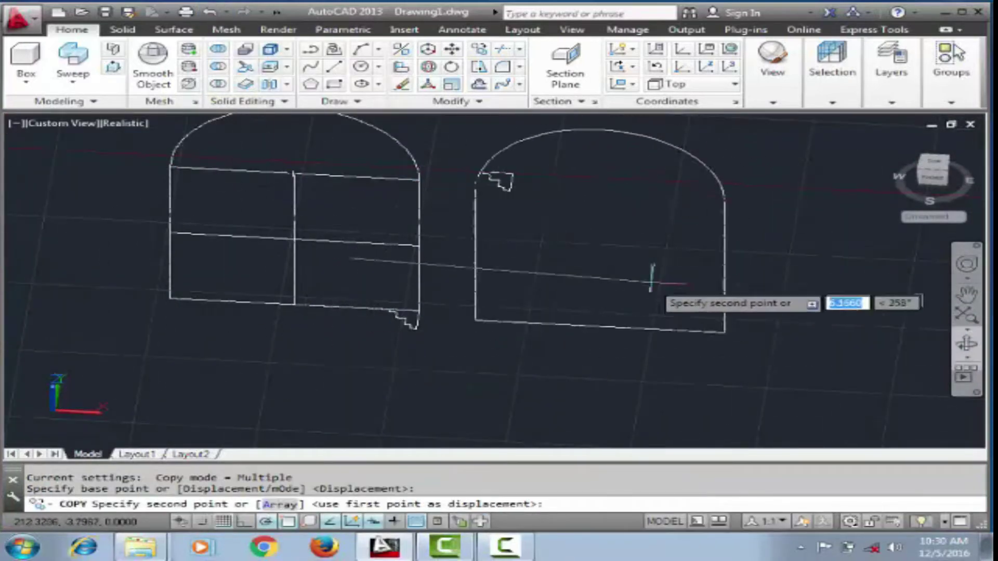
scroll(567, 268, down, 4)
key(Escape)
scroll(563, 281, up, 3)
scroll(567, 304, up, 3)
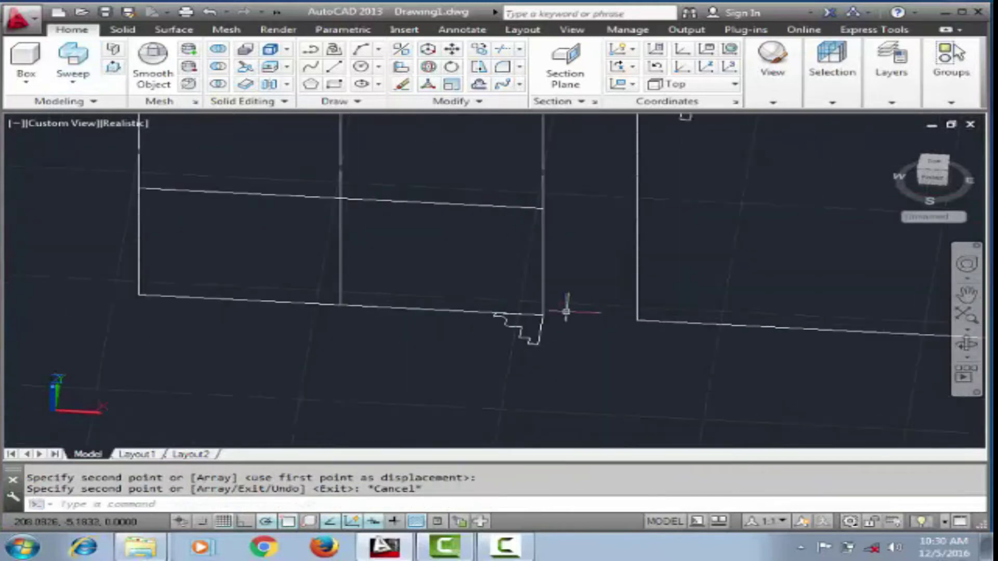
Step: Sweep the stepped profile around the left window outline to form the frame
click(73, 57)
click(543, 298)
key(Return)
scroll(586, 367, down, 4)
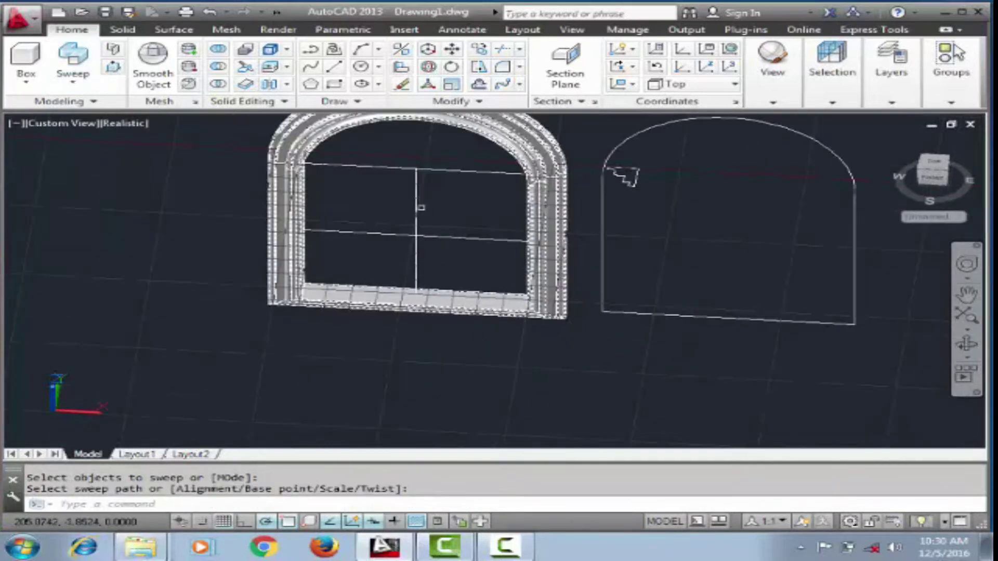
scroll(308, 222, up, 2)
scroll(216, 196, down, 3)
Step: Erase the upper pane line, view the windows from the front, then undo the erase
click(216, 196)
key(Delete)
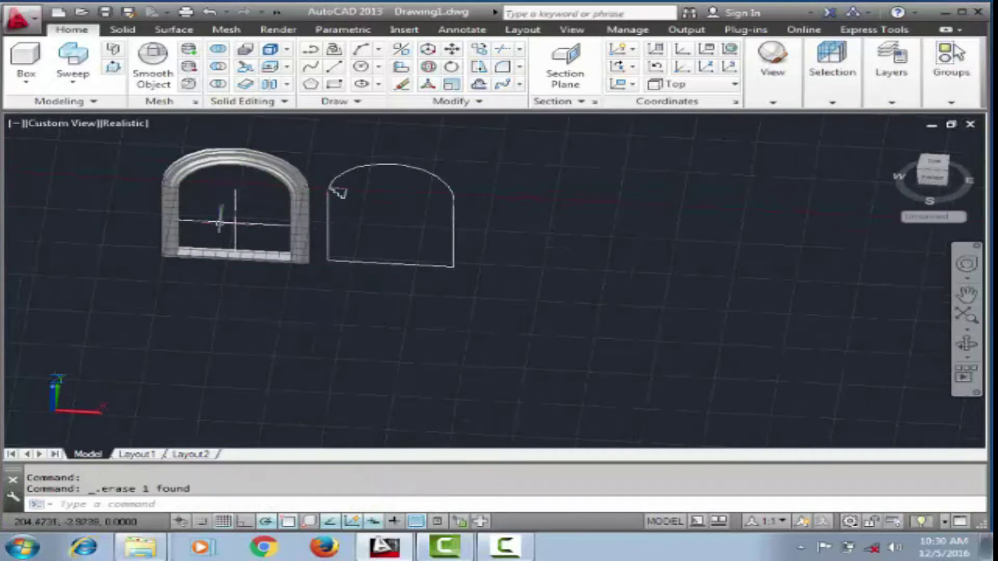
scroll(338, 193, down, 4)
scroll(273, 193, up, 6)
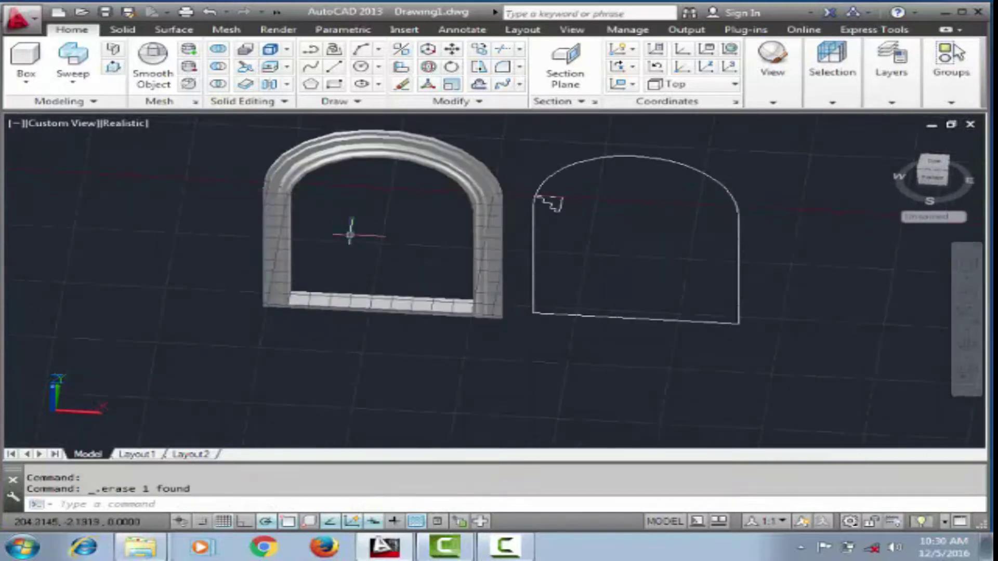
click(76, 125)
click(130, 231)
scroll(457, 156, up, 2)
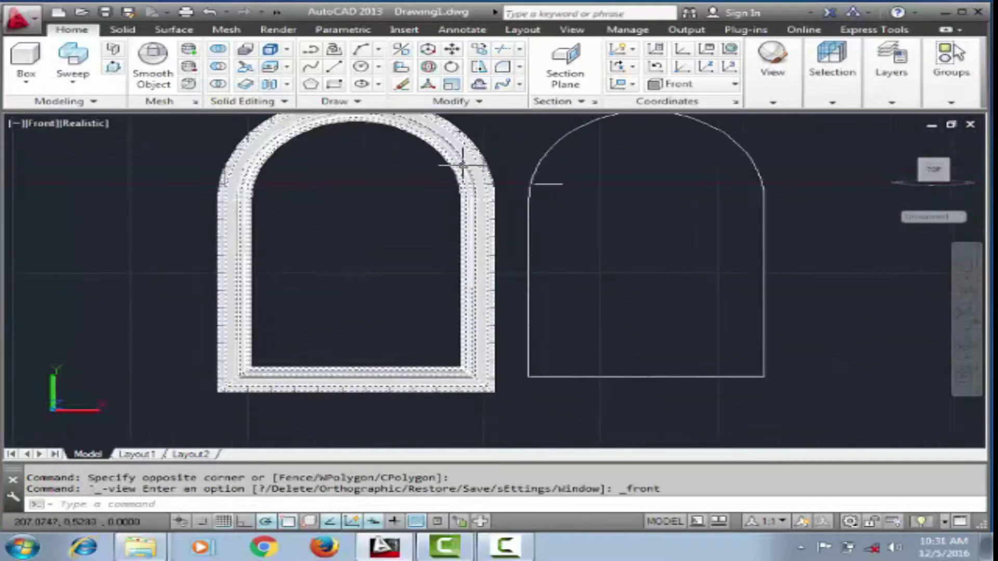
click(334, 66)
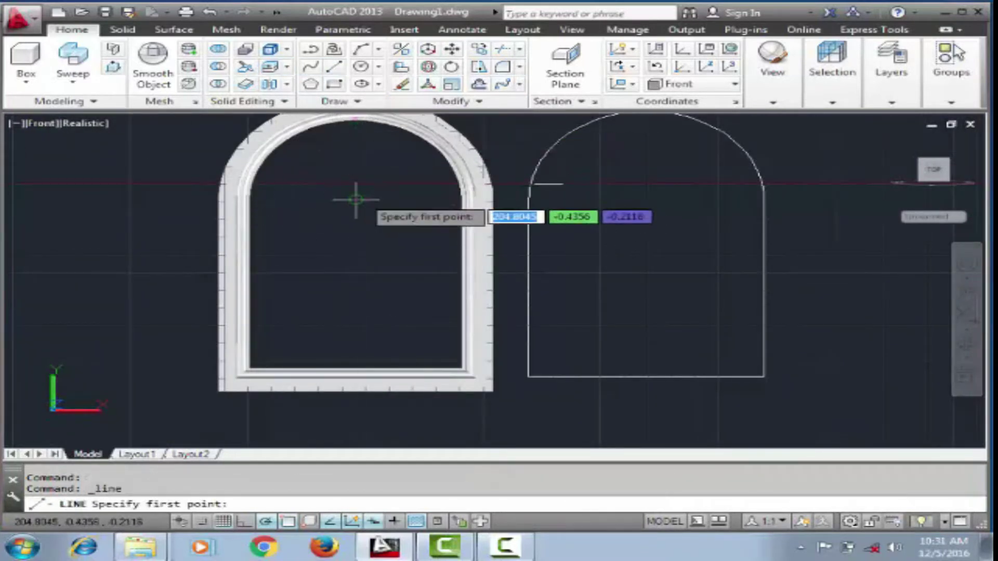
click(210, 13)
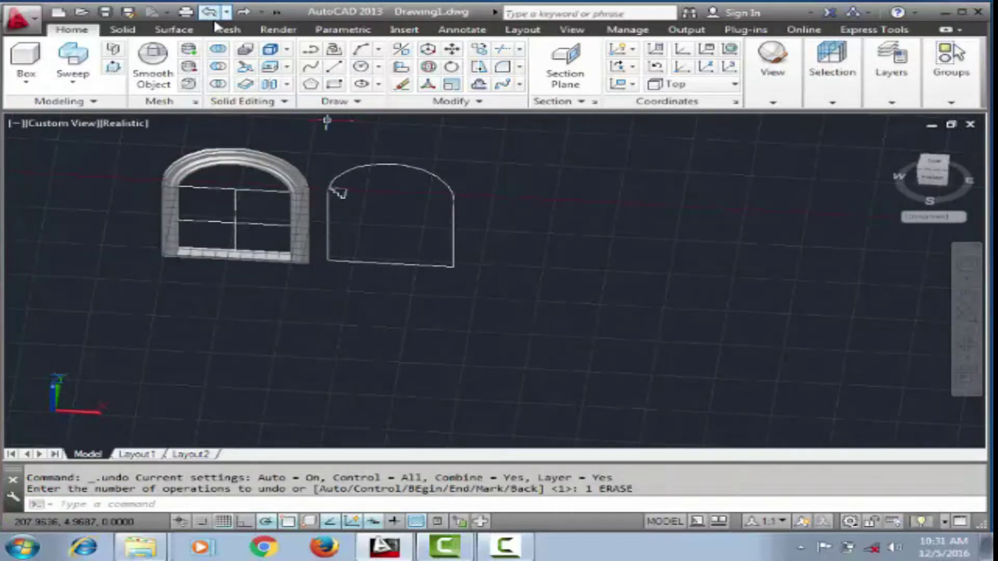
Step: Switch the viewport to the Front view to see the windows straight on
scroll(368, 252, up, 3)
scroll(201, 134, down, 3)
click(57, 123)
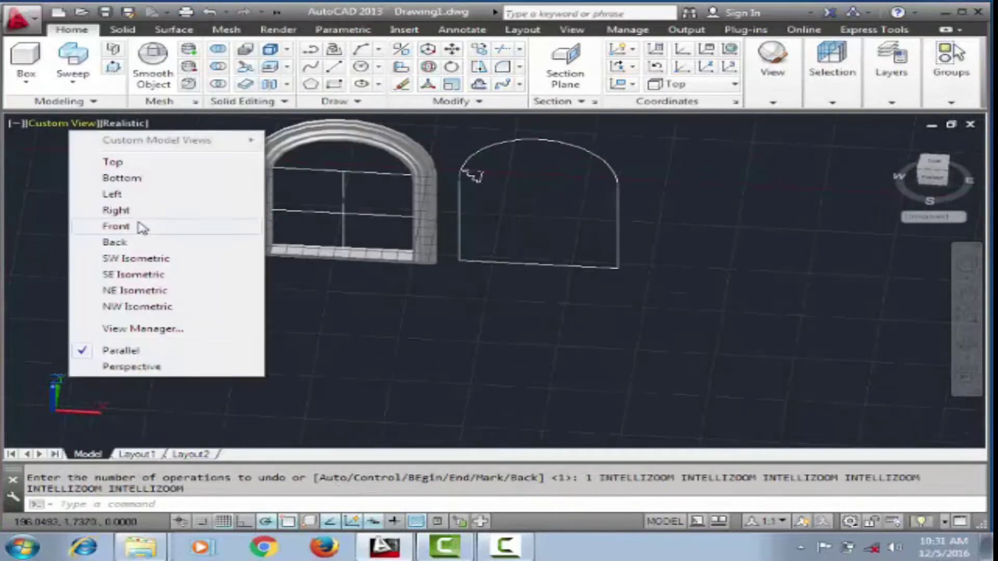
click(138, 225)
scroll(335, 210, up, 5)
Step: Draw the line across the arch ends, the vertical mullion and the mid-height bar
click(333, 220)
click(568, 220)
click(450, 219)
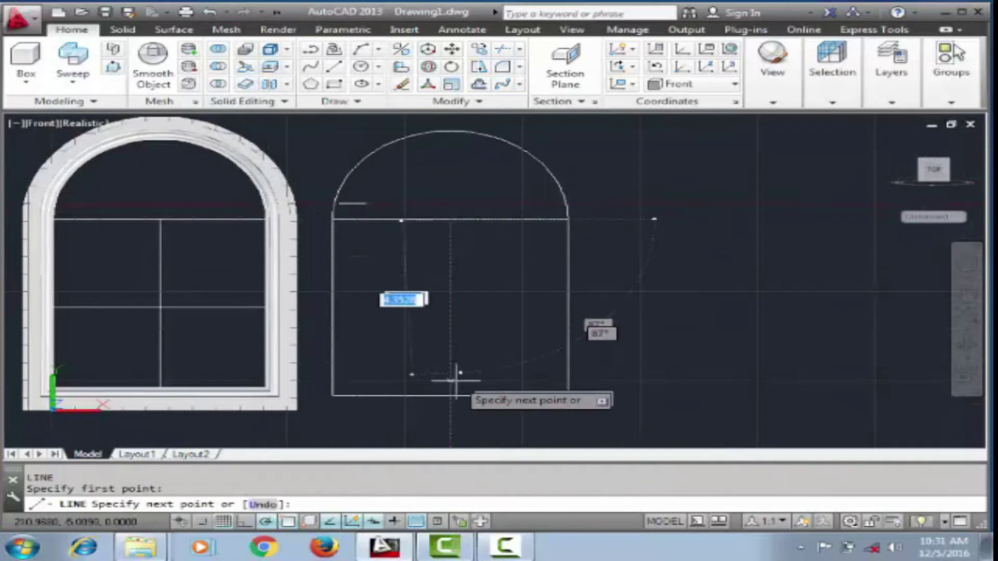
click(450, 395)
key(Return)
click(333, 308)
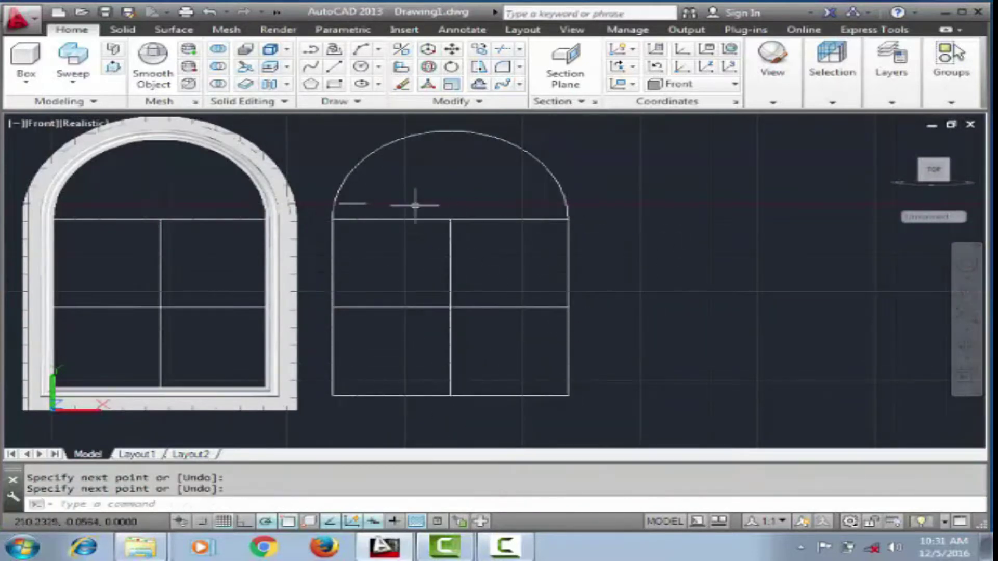
key(Return)
Step: Draw two diagonal spokes into the arch from the top of the mullion
click(450, 219)
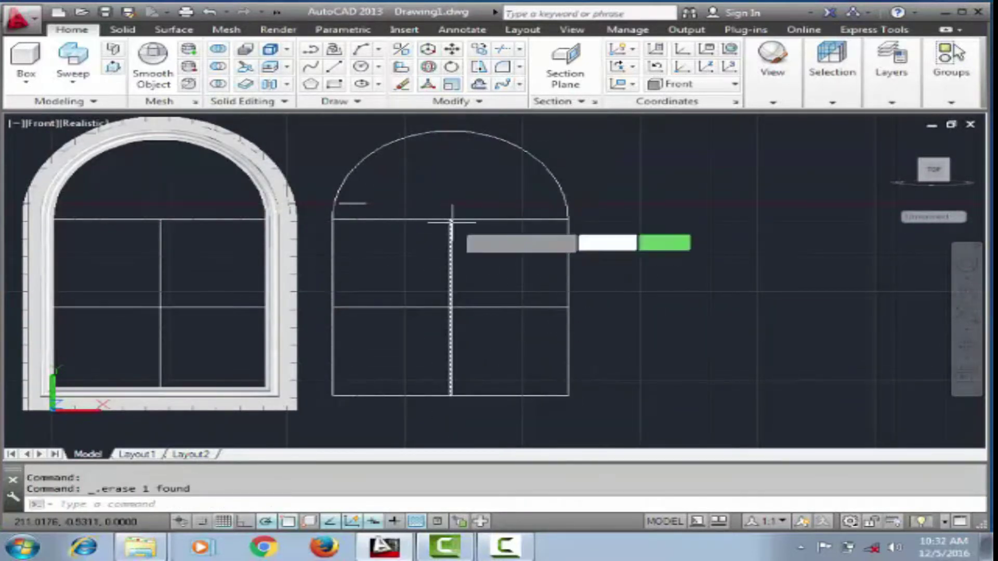
key(l)
key(Return)
click(451, 223)
key(Return)
click(450, 219)
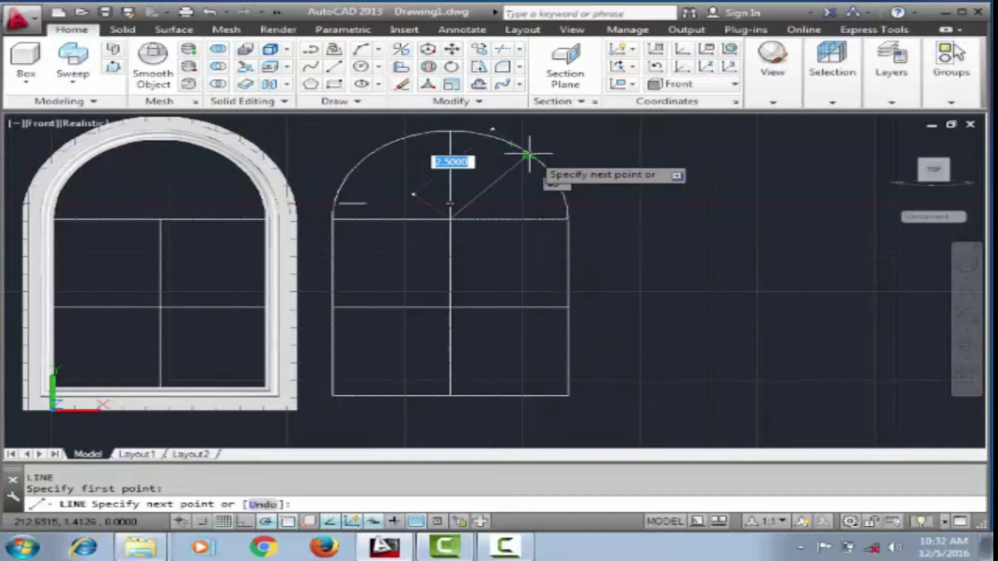
scroll(546, 349, down, 1)
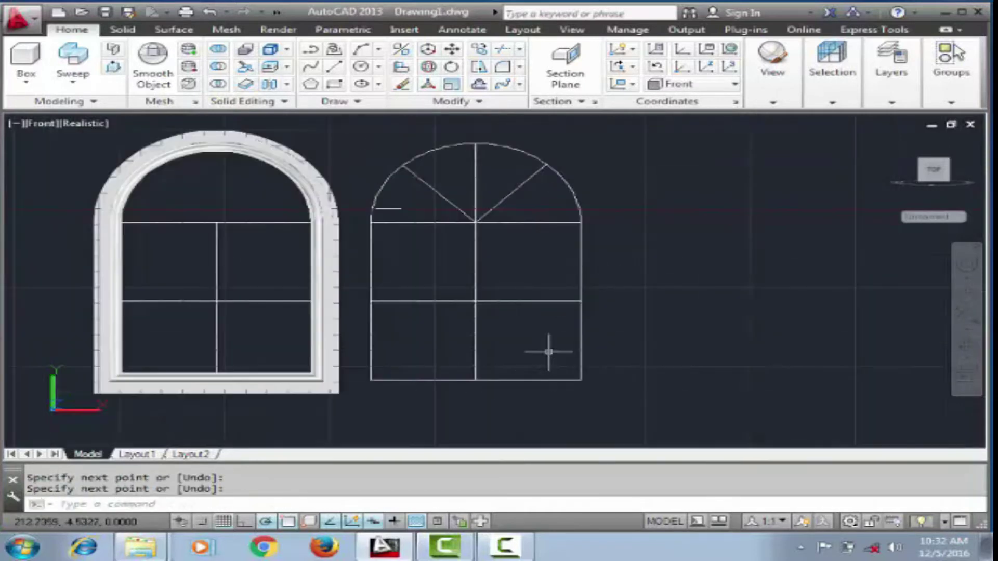
scroll(443, 305, down, 1)
Step: Offset the horizontal bar and vertical mullion by 0.2 to form double lines
key(Return)
text(o)
key(Return)
key(Return)
click(426, 289)
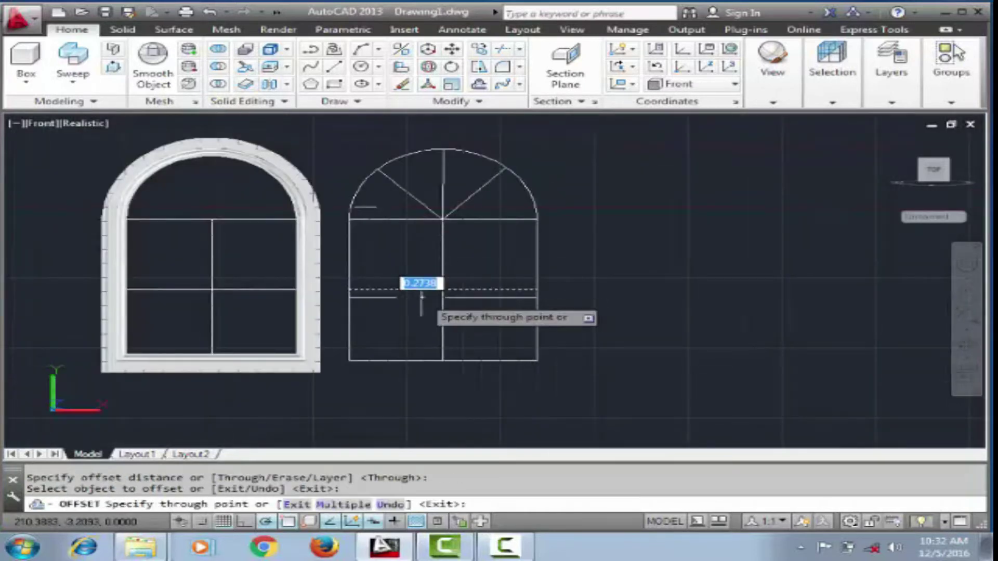
text(2)
key(Return)
click(440, 298)
text(.2)
key(Return)
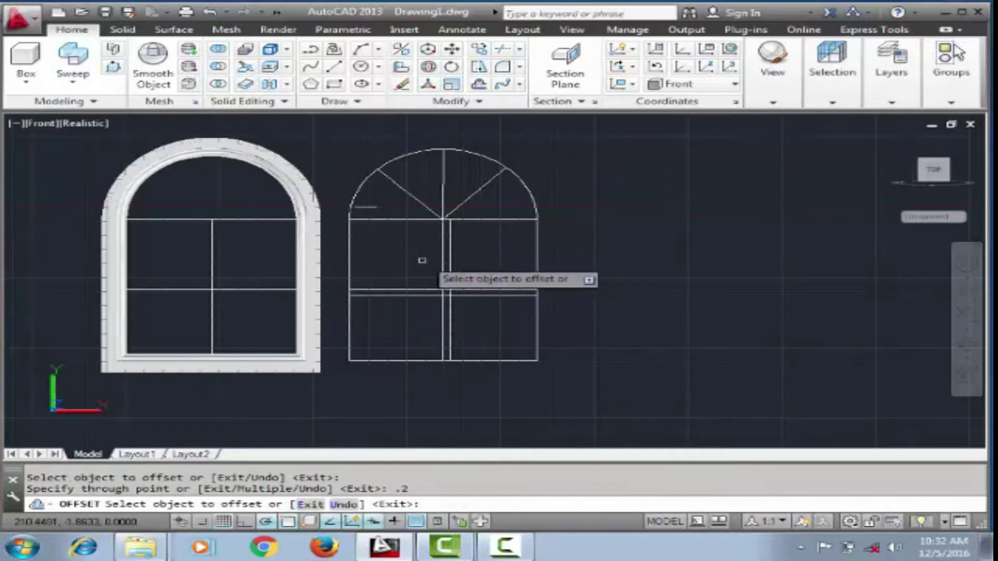
click(443, 253)
text(.2)
key(Return)
click(435, 263)
text(.2)
key(Return)
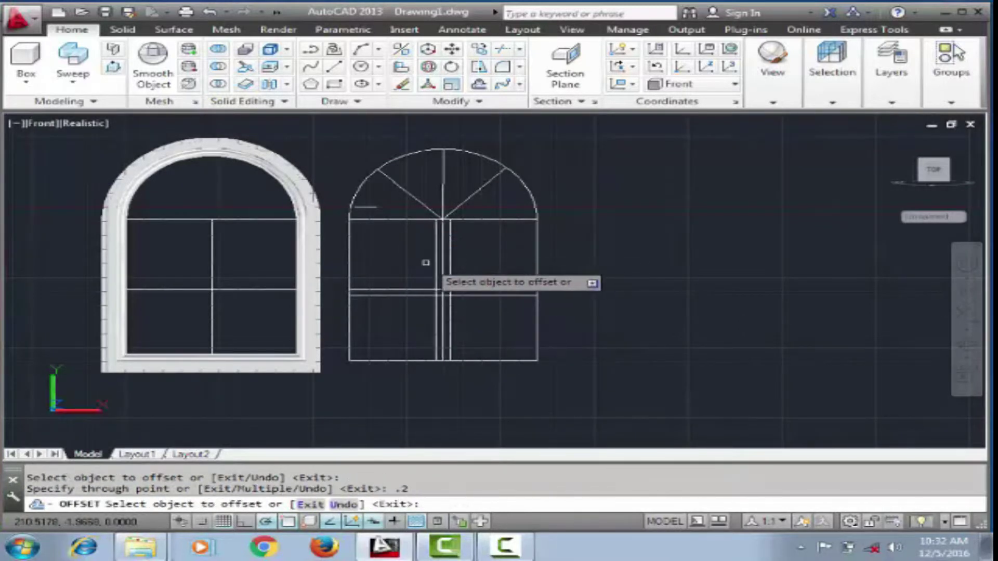
Step: Offset the centre vertical line and both arch diagonals by 0.2 on each side
scroll(473, 249, up, 2)
scroll(467, 208, down, 3)
scroll(457, 201, up, 4)
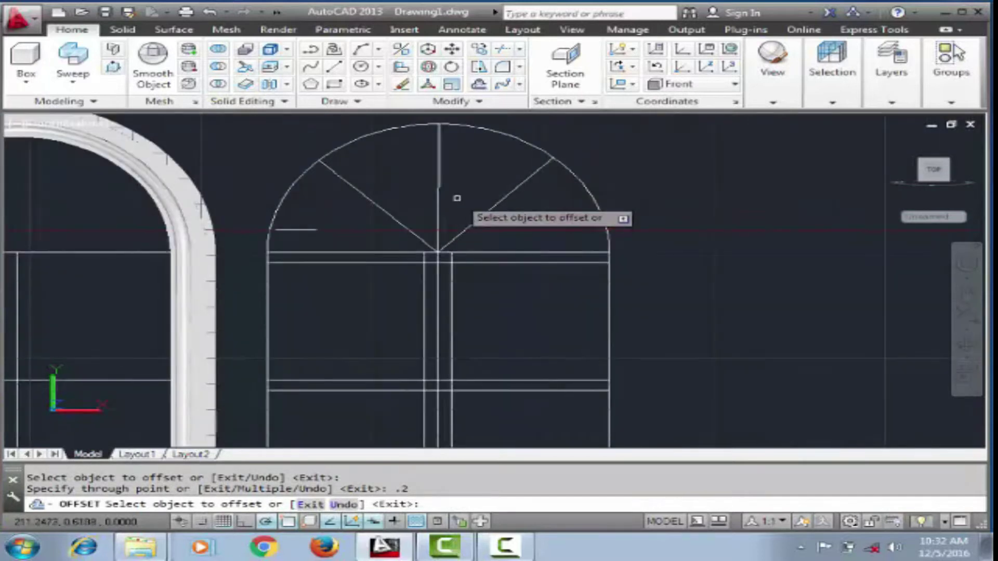
click(439, 205)
text(.2)
key(Return)
click(425, 206)
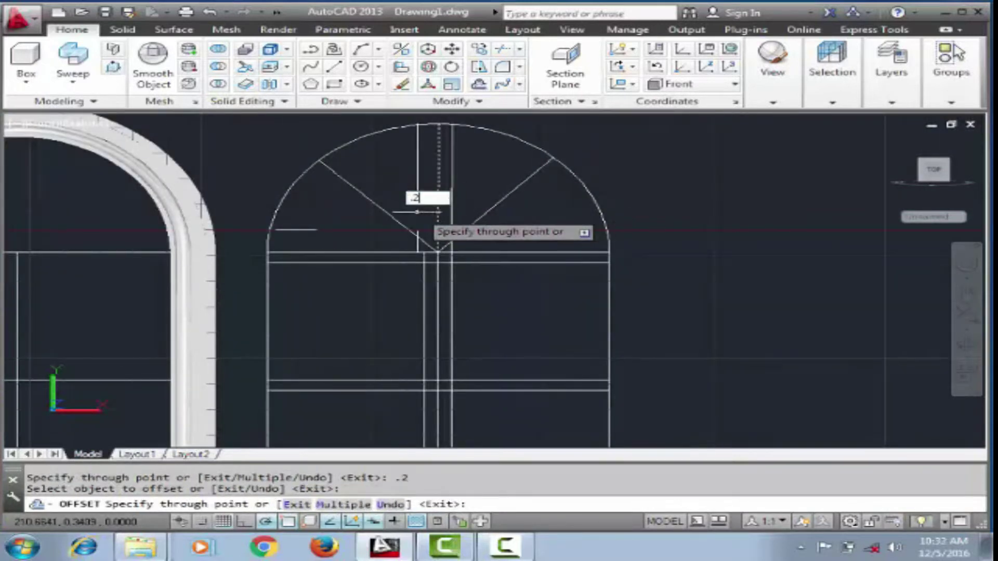
text(.2)
key(Return)
click(368, 207)
key(Return)
click(488, 210)
text(.2)
key(Return)
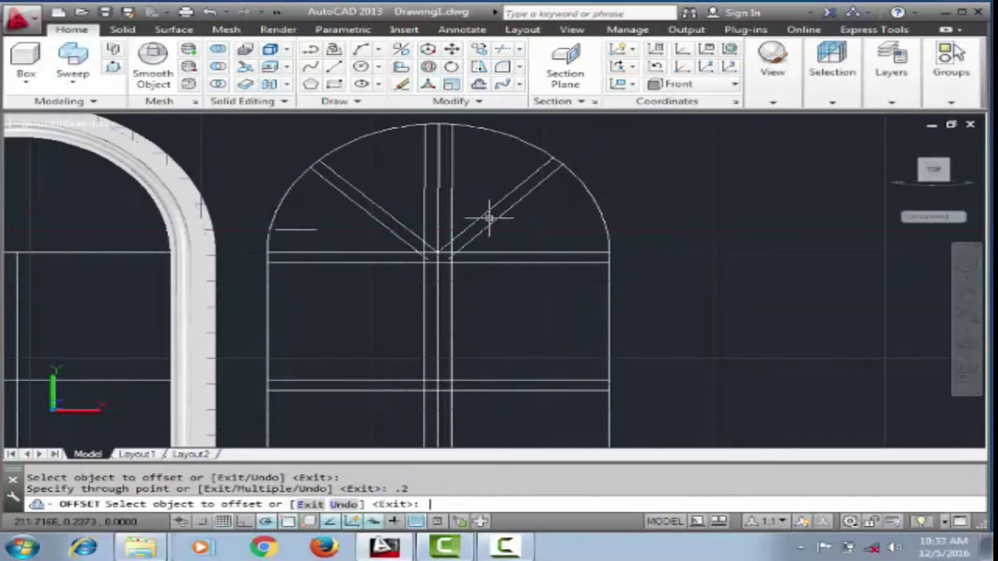
scroll(435, 274, up, 3)
text(tr)
key(Return)
key(Return)
Step: Trim overlapping segments at the mullion and bar junction with a crossing window
click(425, 183)
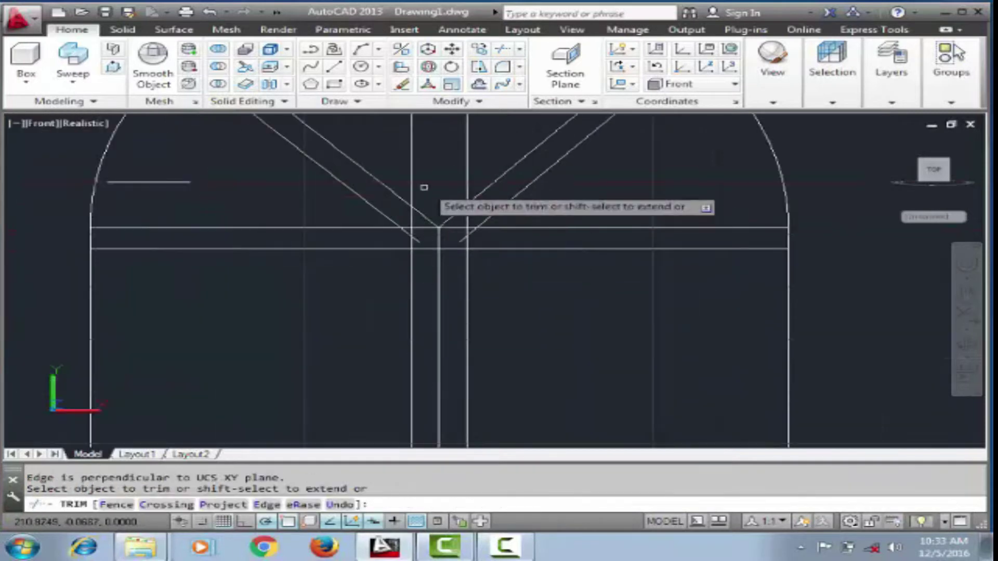
scroll(352, 292, down, 3)
key(Escape)
scroll(397, 343, up, 4)
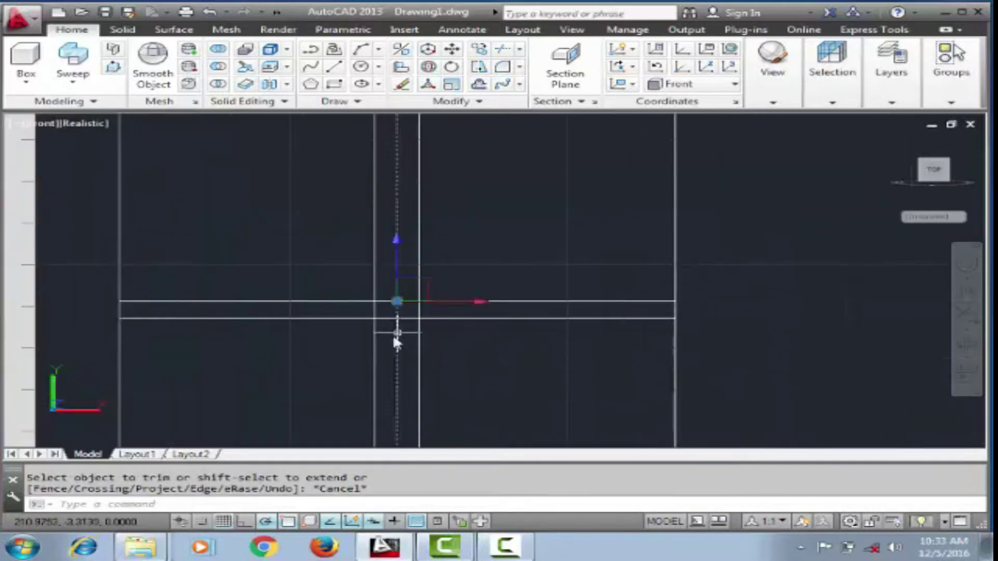
text(tr)
key(Return)
key(Return)
click(392, 299)
click(401, 359)
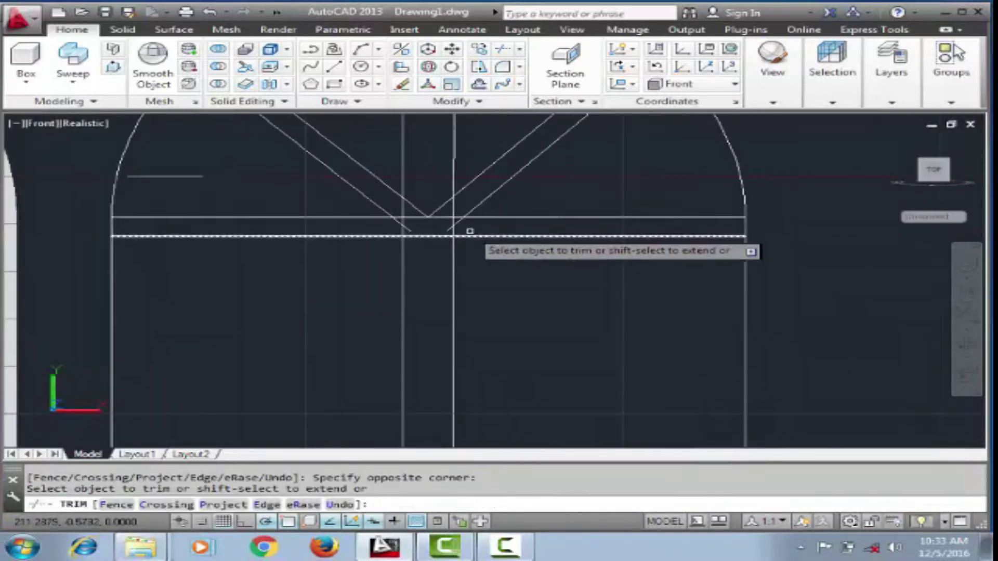
click(375, 231)
key(Escape)
Step: Undo an accidental orbit back to front view and trim the bar junction overlaps
click(966, 311)
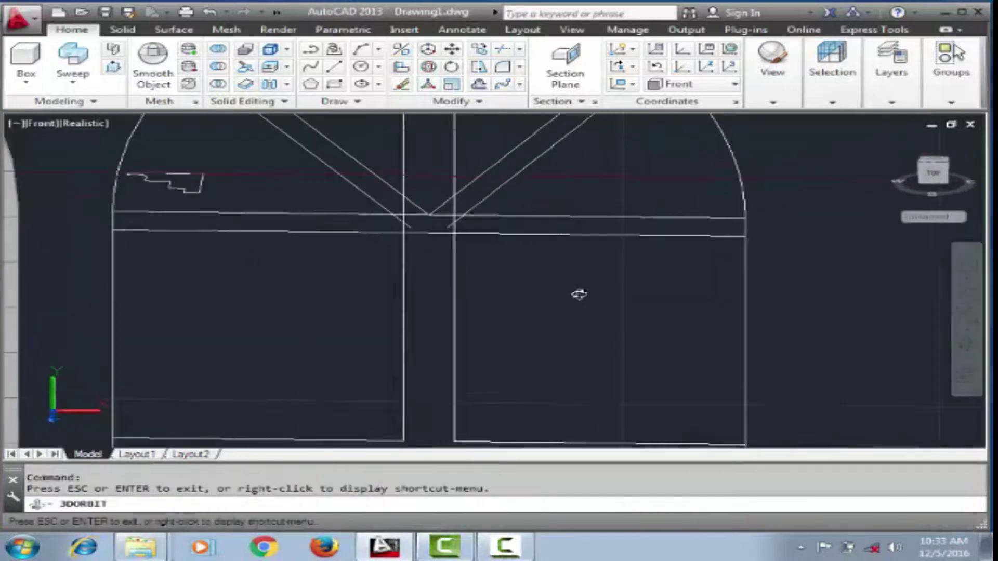
drag(579, 294, 598, 292)
click(211, 12)
scroll(400, 312, up, 3)
text(tr)
key(Return)
key(Return)
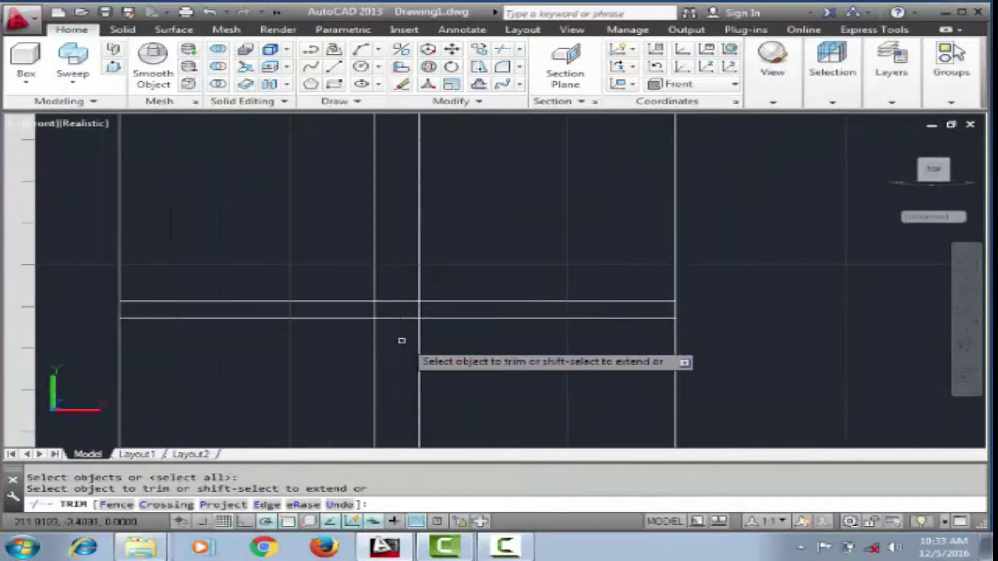
click(395, 281)
click(394, 333)
scroll(394, 332, down, 3)
scroll(401, 245, up, 4)
Step: Trim the diagonals' short tails and the V apex between the vertical lines
click(411, 269)
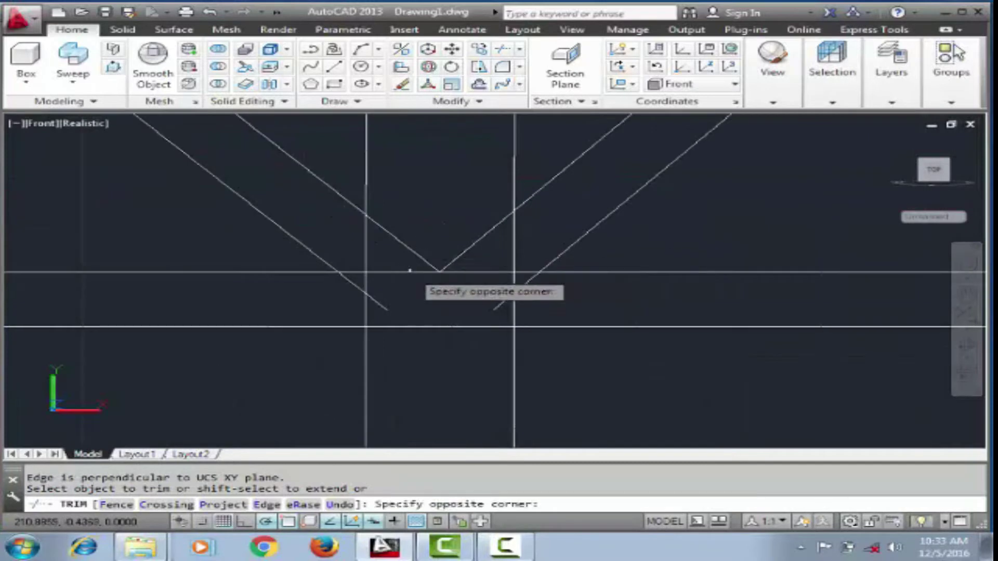
click(464, 274)
click(504, 302)
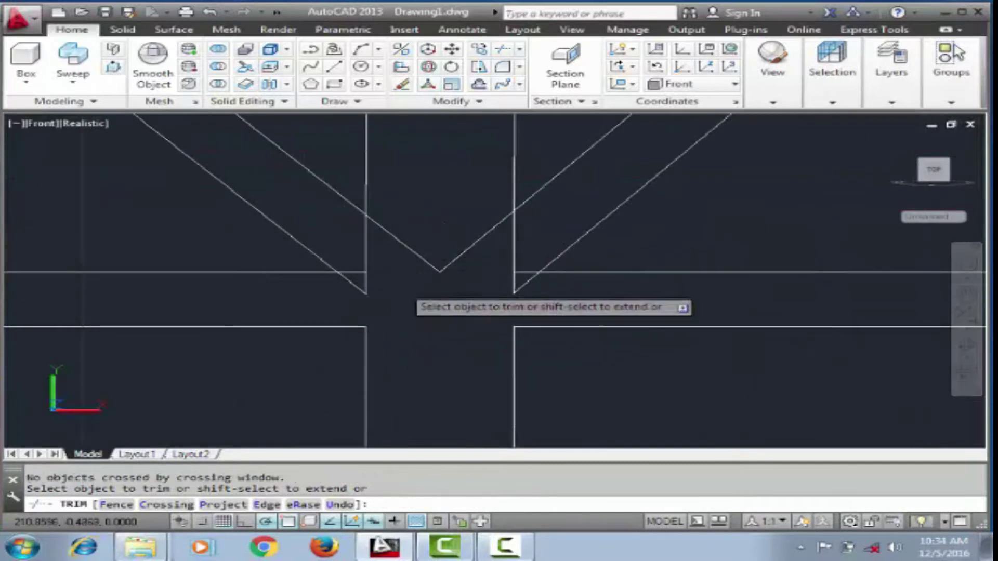
click(544, 297)
click(470, 212)
click(383, 284)
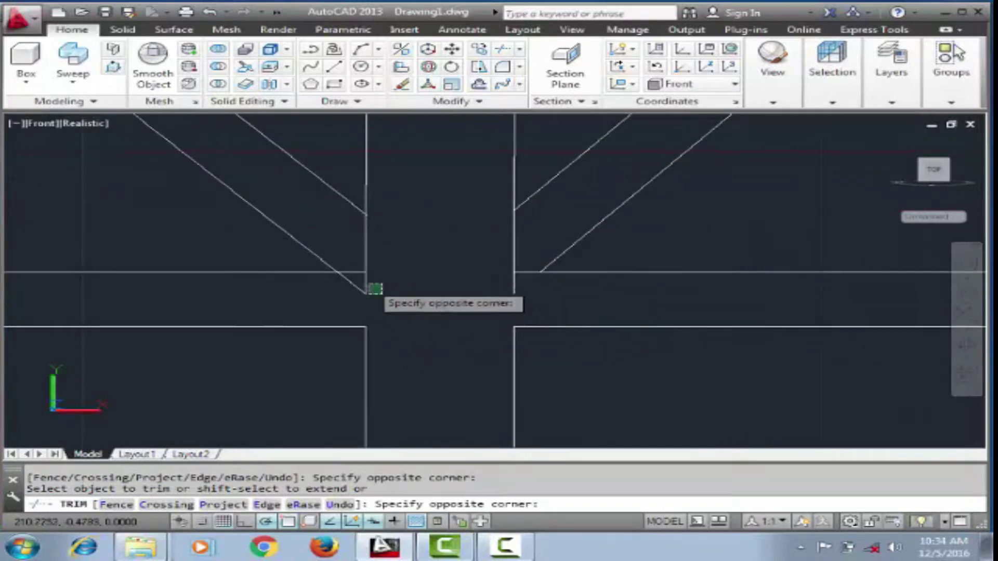
key(Escape)
Step: Trim the leftover segments between the vertical mullion lines
click(366, 285)
text(tr)
key(Return)
key(Return)
click(535, 250)
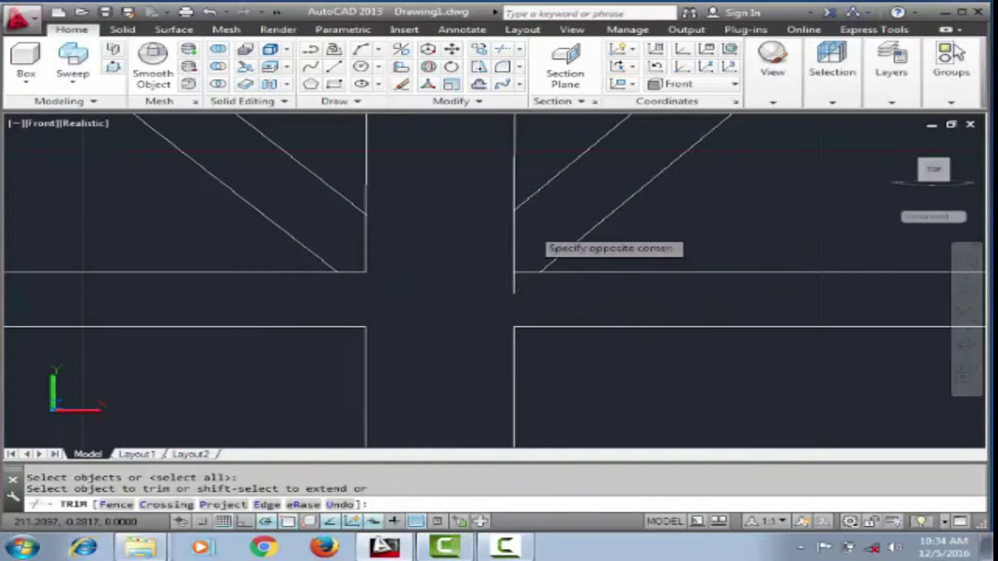
click(379, 276)
key(Escape)
click(513, 280)
click(472, 275)
scroll(472, 275, down, 5)
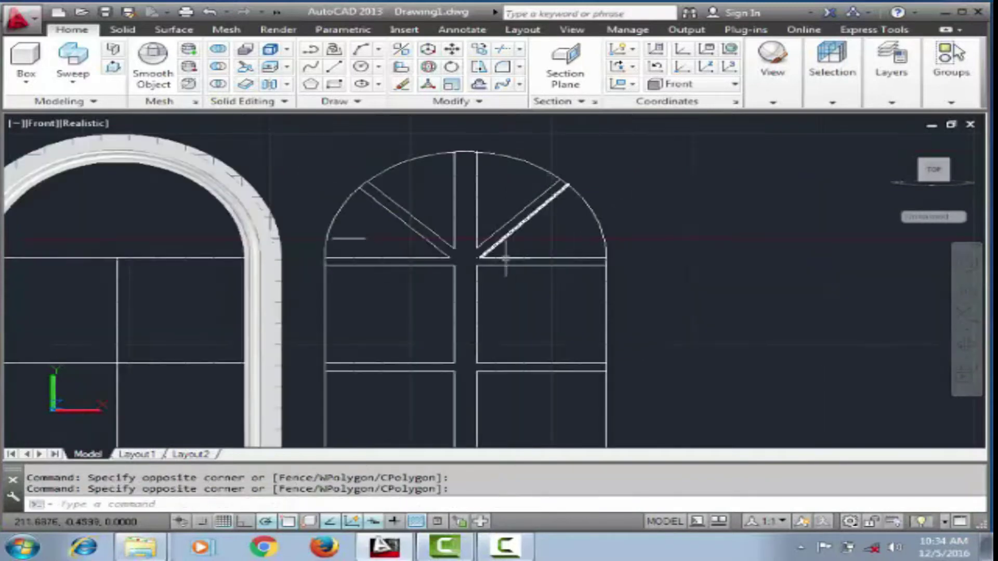
Step: Copy the arch outline with Copy Selection and place it to the right
double_click(541, 168)
key(Escape)
scroll(569, 283, down, 3)
key(ctrl+c)
right_click(536, 280)
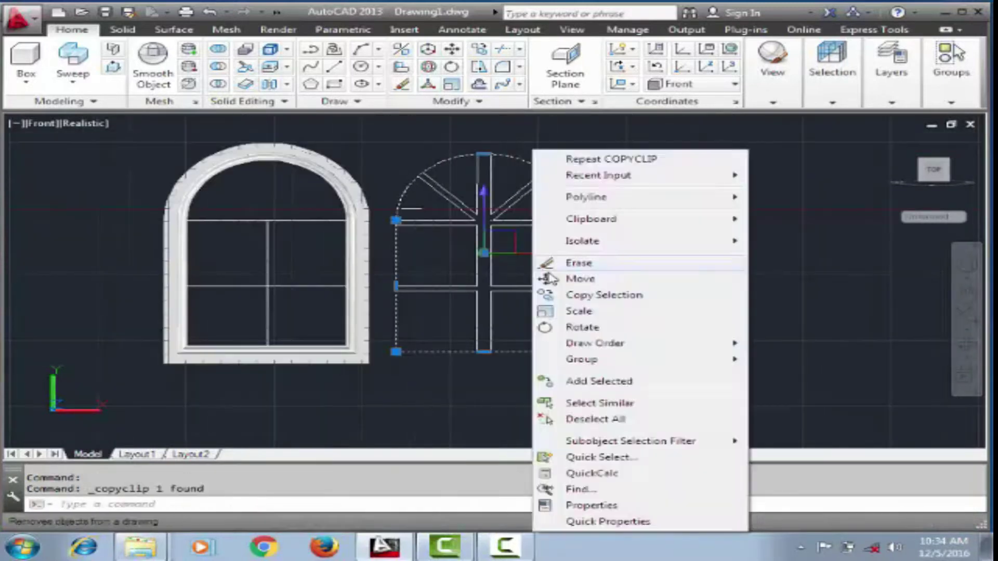
click(577, 292)
click(732, 260)
key(Escape)
Step: Trim the bar ends past the arch apex and erase the middle arch outline
text(tr)
key(Return)
key(Return)
scroll(528, 151, up, 5)
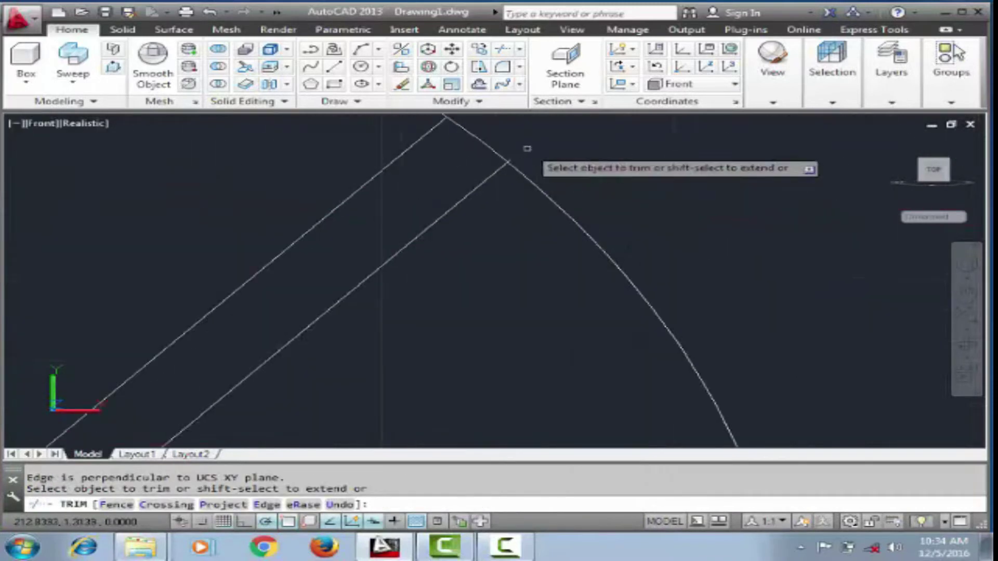
click(517, 168)
click(468, 197)
click(535, 182)
scroll(535, 182, down, 5)
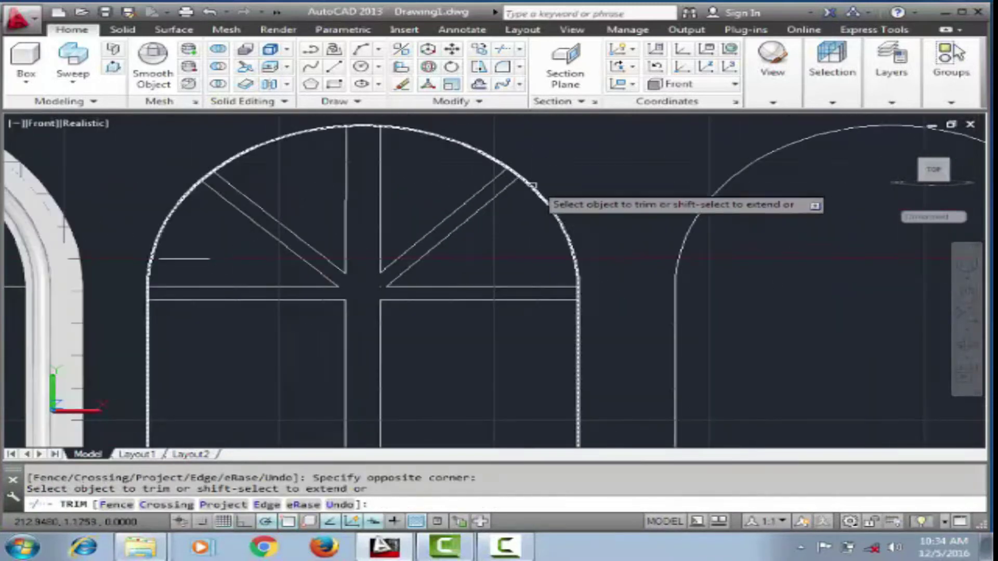
scroll(477, 164, up, 5)
scroll(441, 152, down, 5)
scroll(439, 151, up, 5)
scroll(439, 150, down, 5)
key(Escape)
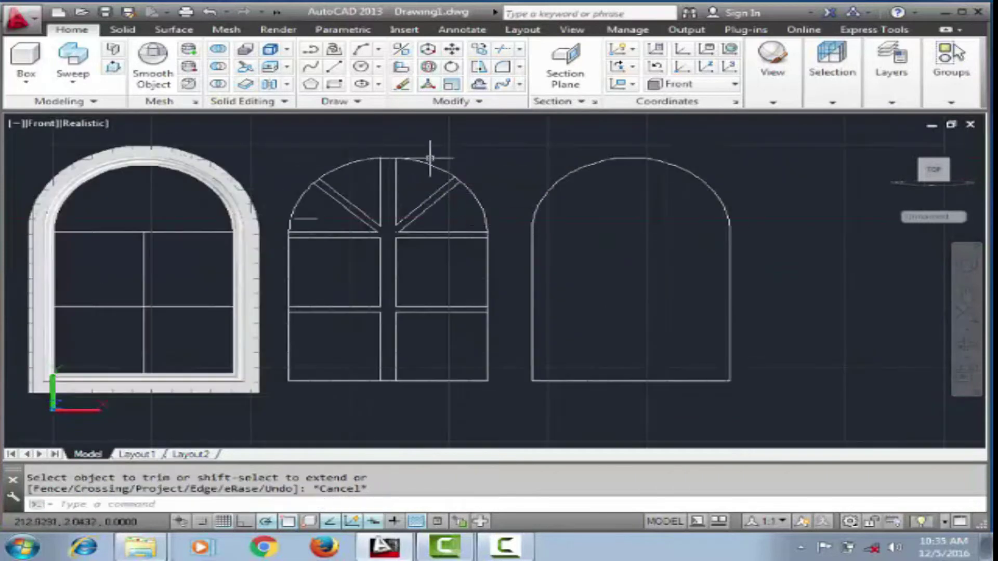
click(430, 152)
key(Delete)
scroll(387, 151, up, 3)
Step: Close the top end of a bar with a short line
click(410, 171)
key(Return)
scroll(526, 208, up, 2)
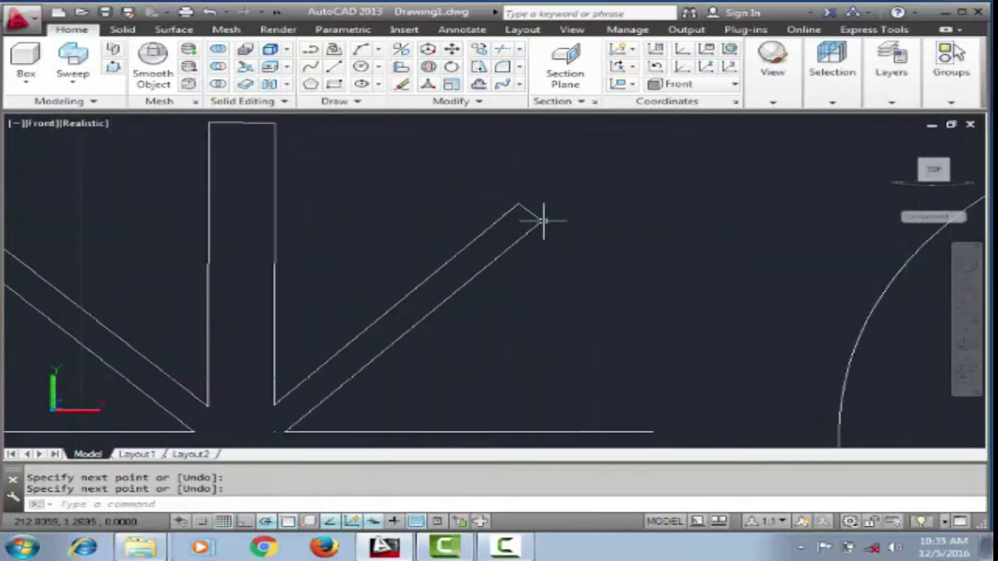
scroll(543, 221, down, 3)
scroll(510, 236, up, 3)
key(Return)
key(Return)
scroll(479, 199, down, 3)
scroll(739, 272, up, 3)
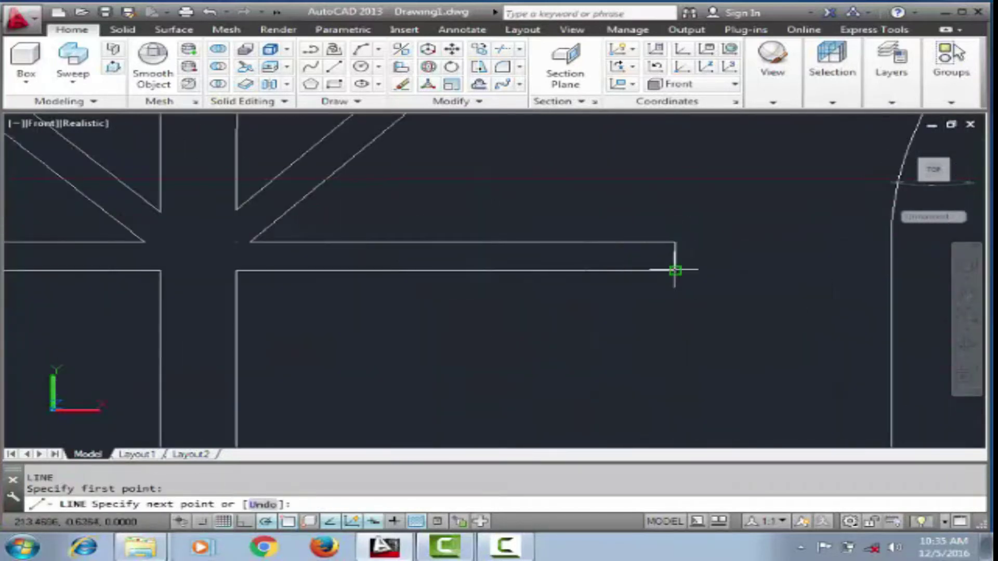
key(Return)
key(Return)
scroll(649, 270, up, 1)
Step: Cap the remaining open bar ends with short closing lines
click(627, 274)
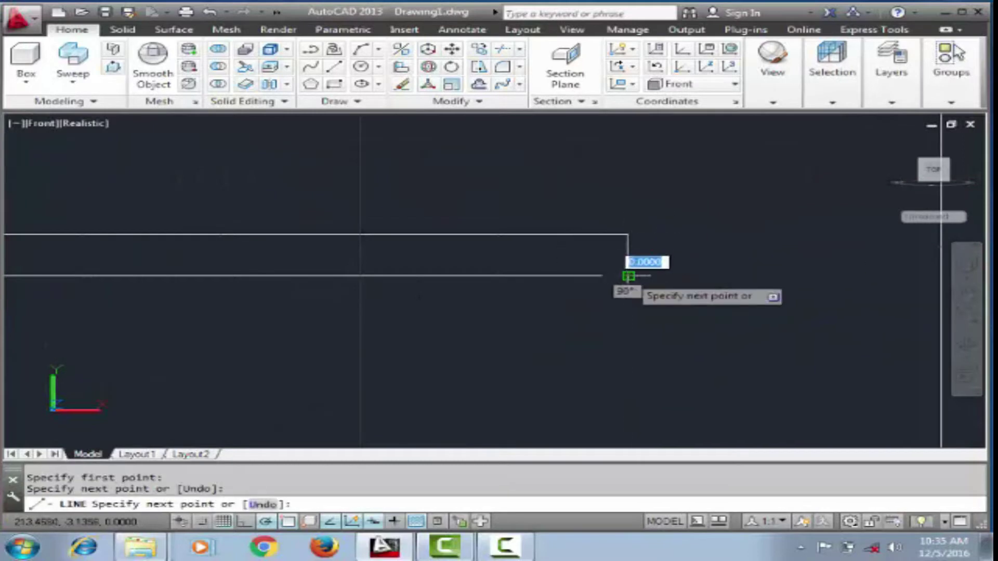
key(Return)
key(Return)
click(458, 330)
key(Return)
scroll(407, 268, up, 5)
key(Return)
click(407, 267)
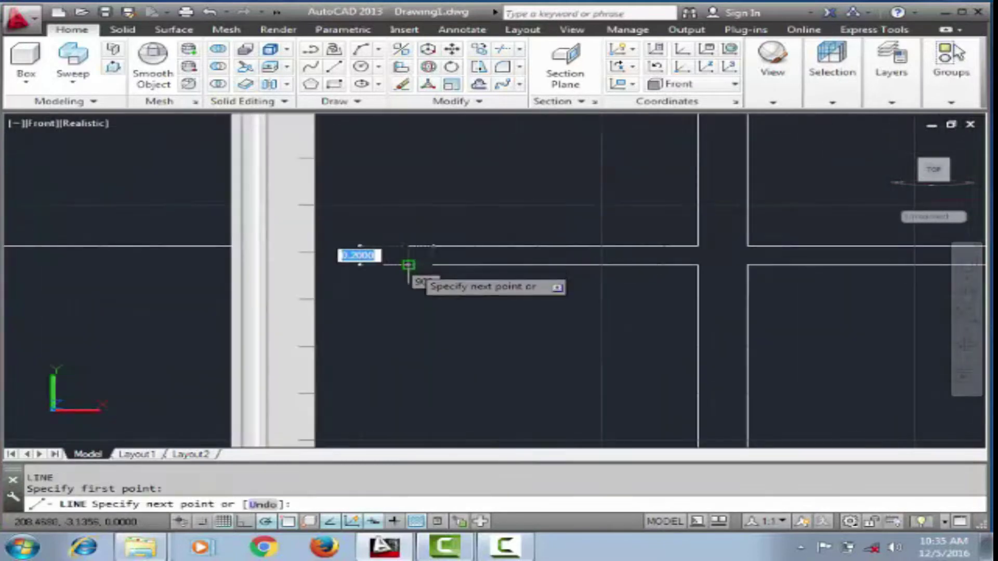
key(Return)
key(Return)
scroll(438, 216, down, 5)
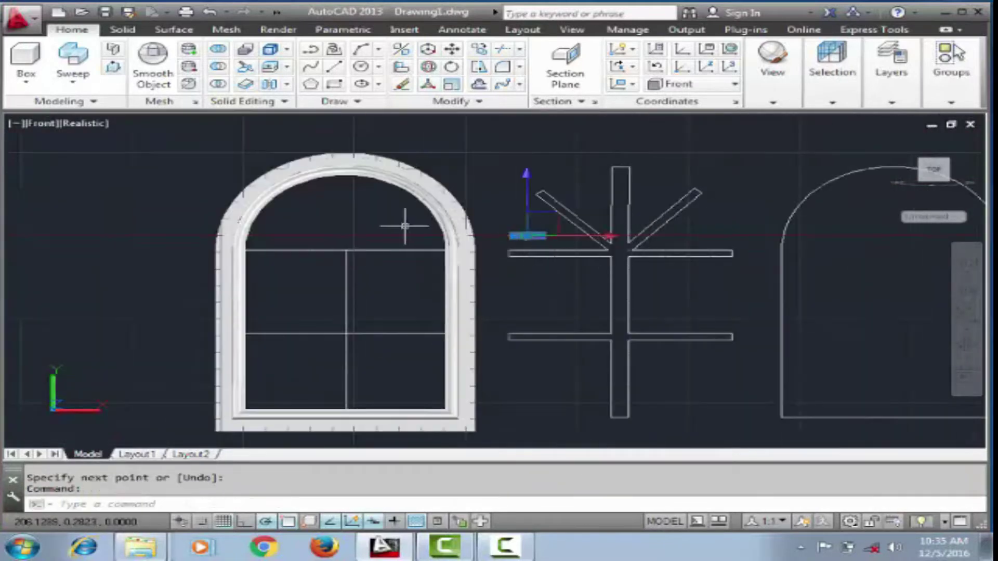
scroll(405, 226, down, 2)
Step: Cancel an attempted stretch of a horizontal bar line, then erase a stray line
click(676, 233)
click(769, 232)
click(499, 242)
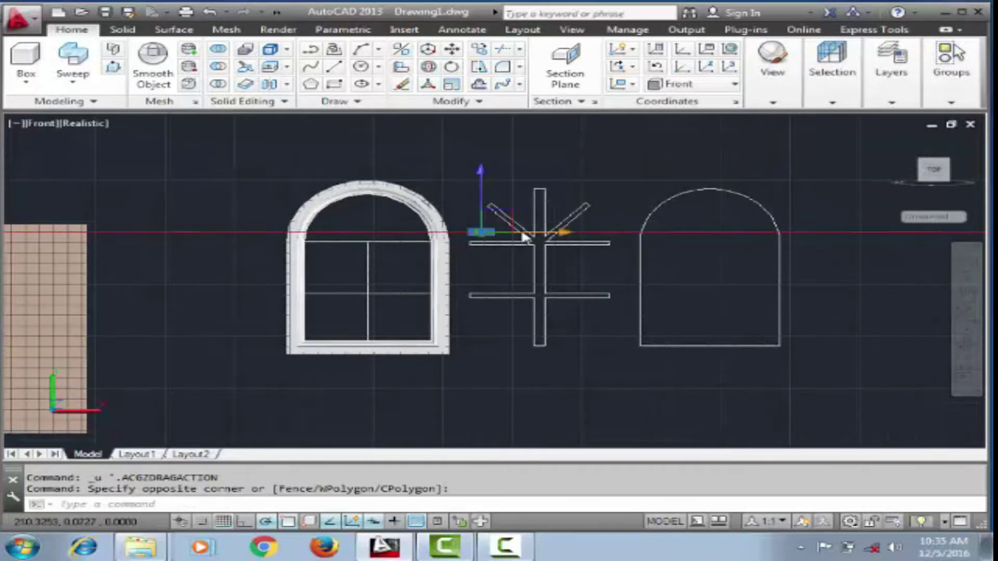
click(535, 211)
key(Escape)
key(Escape)
scroll(507, 253, up, 3)
scroll(530, 357, up, 3)
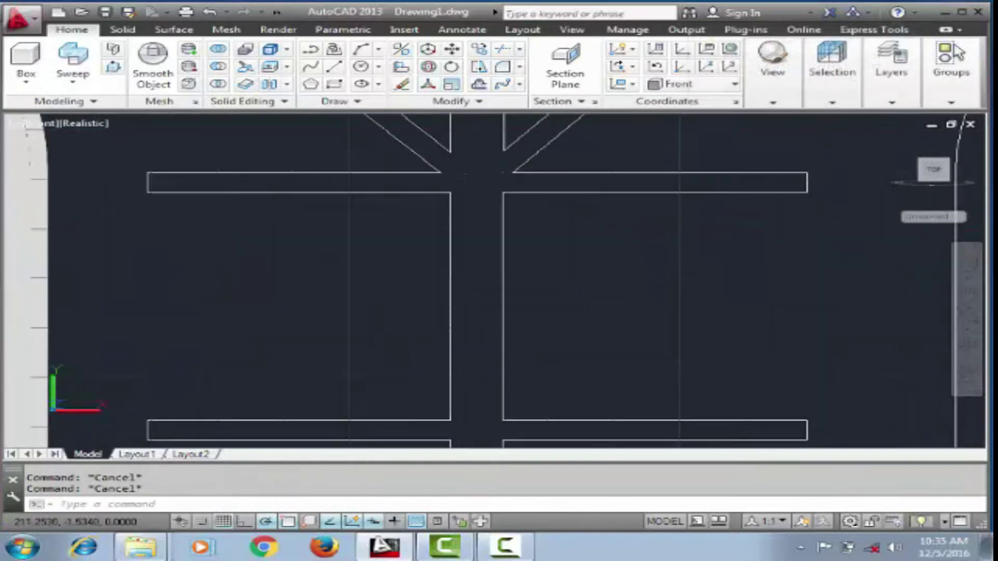
key(Delete)
scroll(499, 198, up, 3)
scroll(503, 163, up, 2)
Step: Extrude the window-selected bar profiles to a 0.2 height
scroll(575, 387, down, 8)
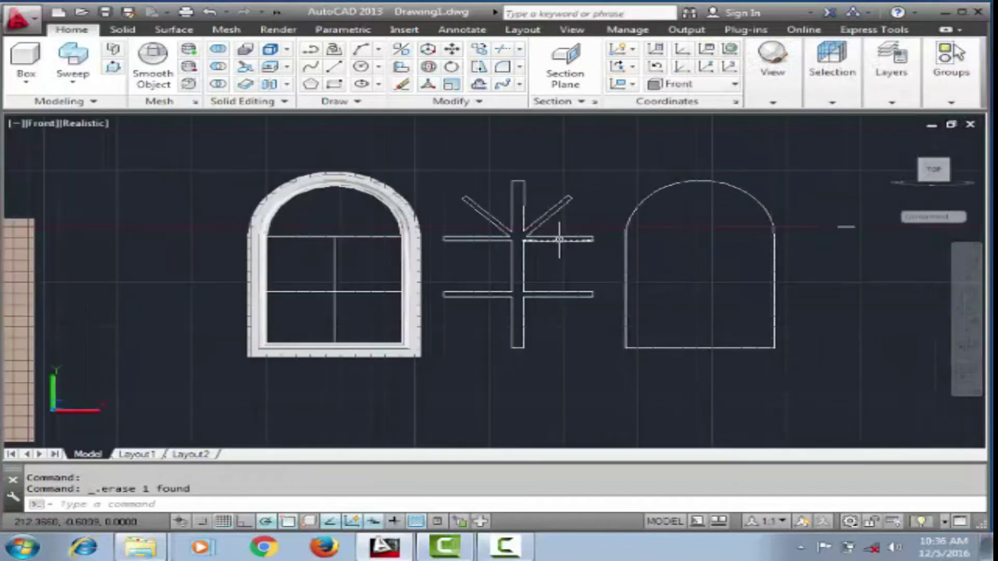
text(EXT)
key(Return)
click(423, 159)
click(607, 359)
key(Return)
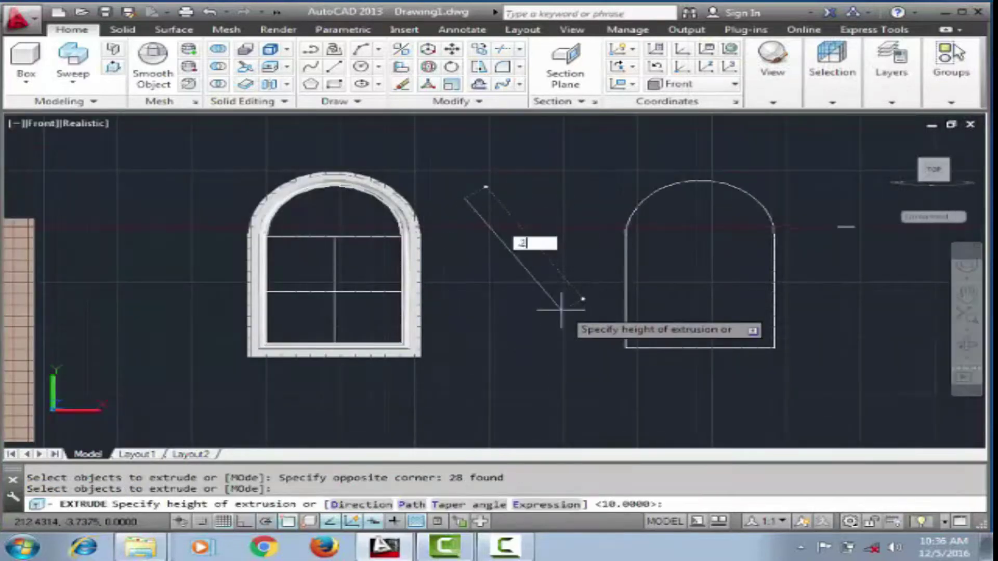
text(.2)
key(Return)
Step: Orbit to inspect the extruded bars, then return to the flat front view
mouse_move(961, 369)
shift+middle_down()
mouse_move(752, 290)
mouse_move(513, 345)
mouse_move(664, 286)
shift+middle_up()
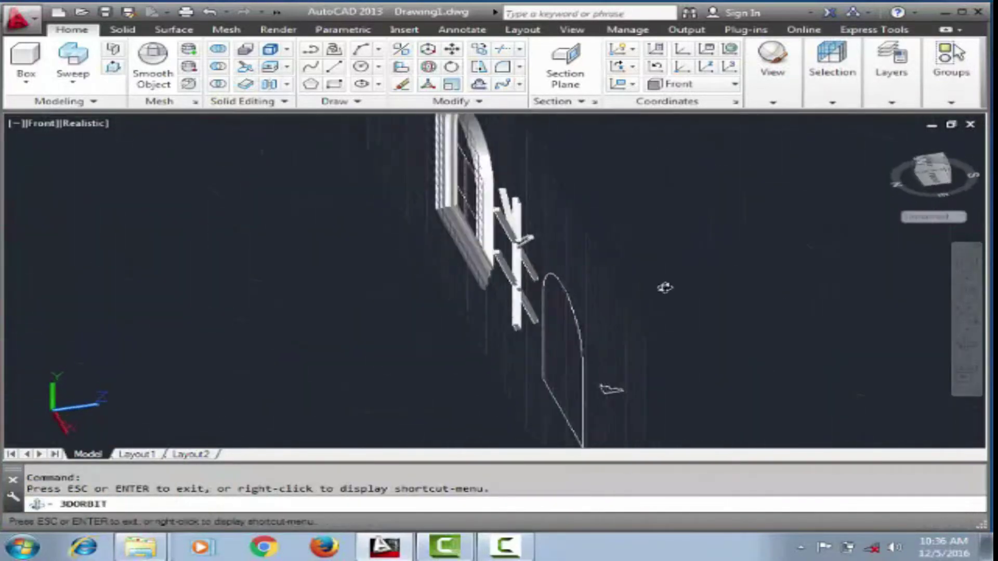
scroll(524, 286, up, 5)
mouse_move(524, 286)
shift+middle_down()
mouse_move(434, 310)
mouse_move(507, 352)
shift+middle_up()
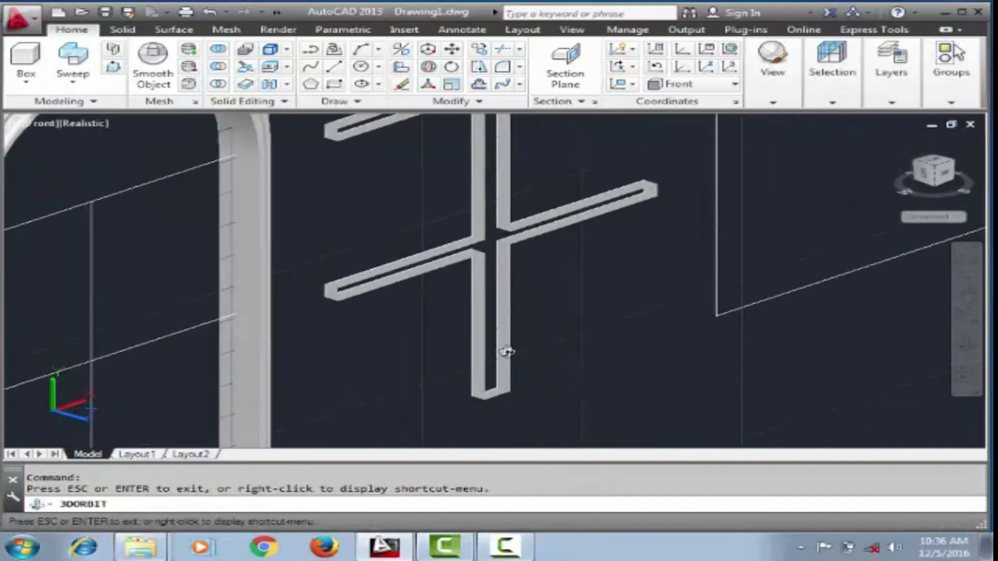
click(209, 13)
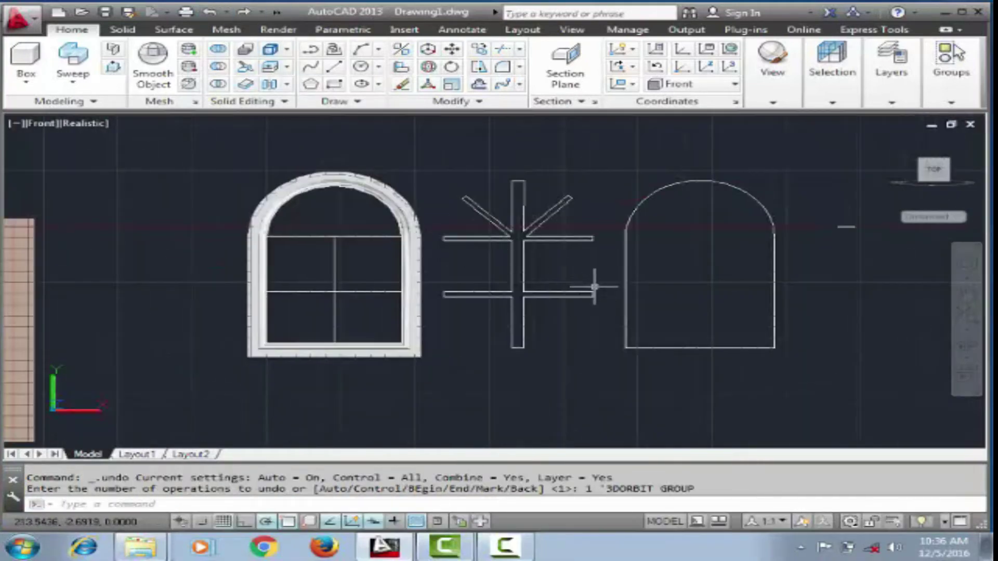
Step: Join the bar frame lines into polylines with JOIN
text(j)
key(Return)
click(419, 156)
click(608, 339)
key(Return)
scroll(424, 200, up, 5)
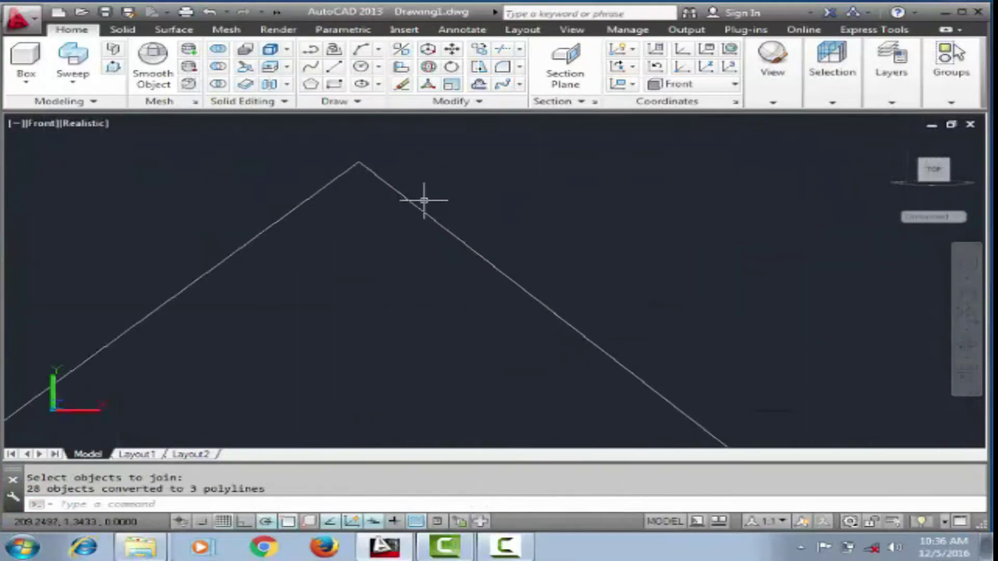
scroll(499, 281, down, 5)
Step: Join the tree's separate line pieces in several passes
text(j)
key(Return)
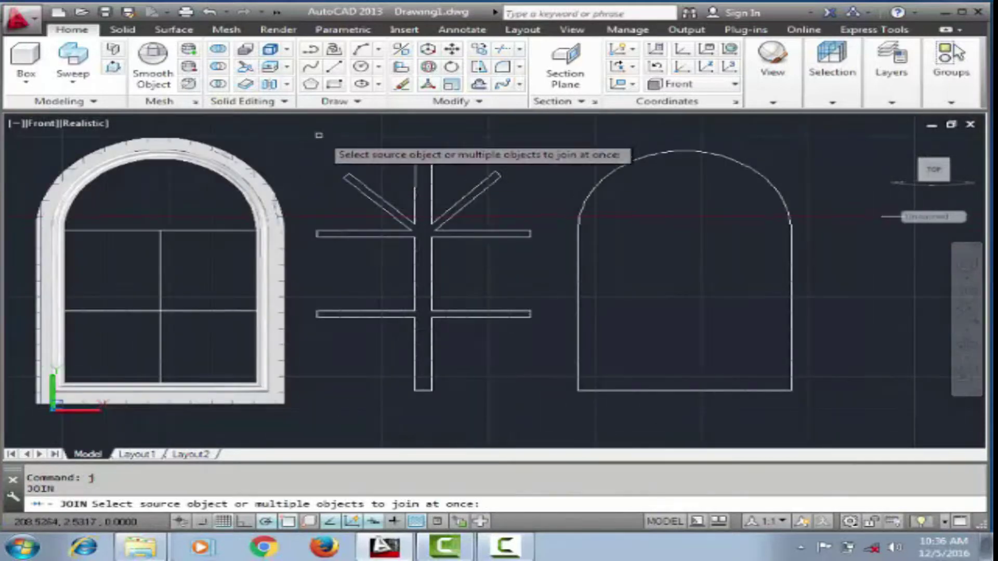
drag(540, 145, 486, 368)
key(Return)
click(437, 234)
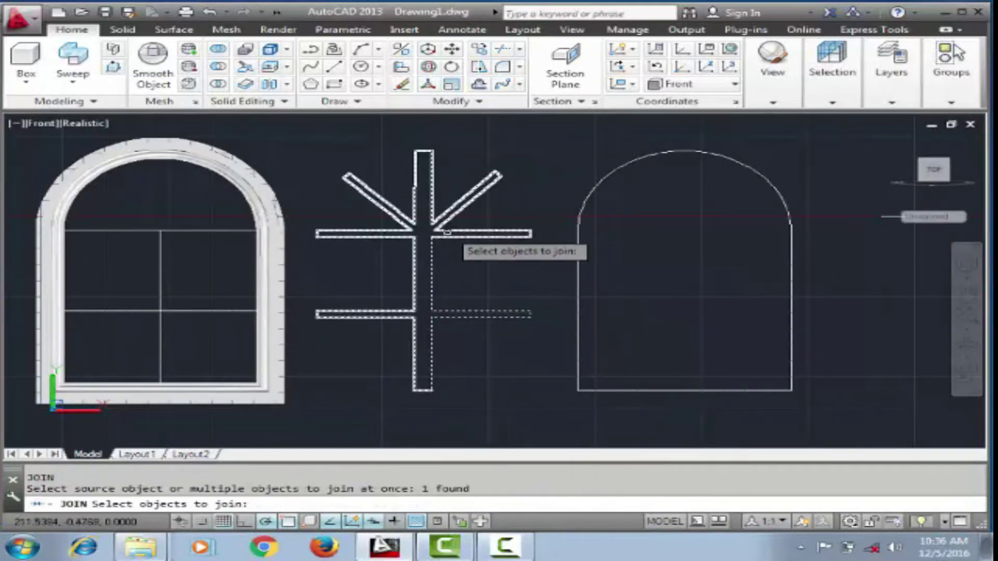
key(Return)
key(Return)
click(419, 187)
key(Return)
scroll(358, 217, up, 5)
scroll(357, 217, down, 5)
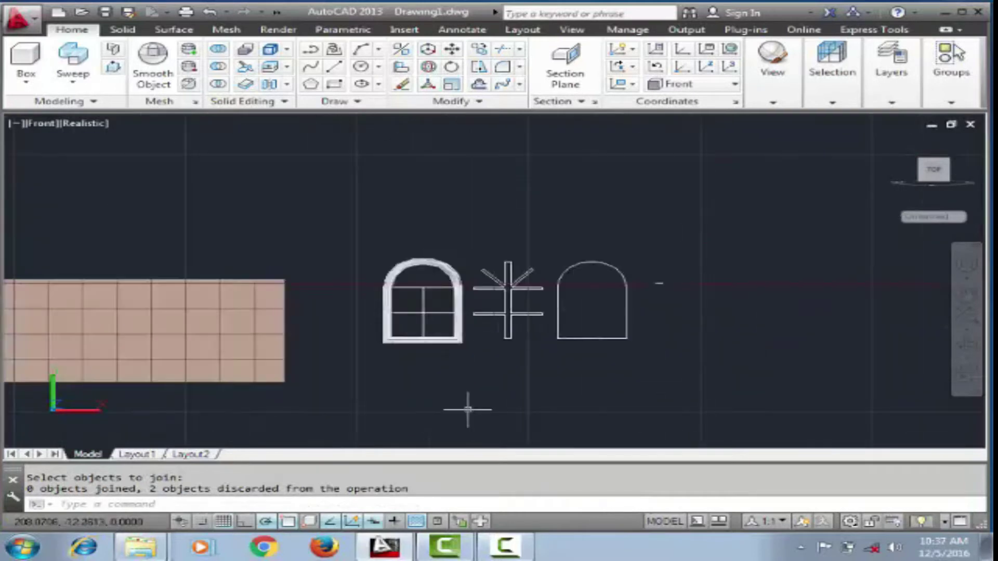
scroll(468, 408, up, 3)
scroll(558, 274, up, 3)
Step: Attempt an offset on the tree's cross piece and trunk, then cancel it
text(o)
key(Return)
key(Return)
click(463, 318)
scroll(477, 317, down, 3)
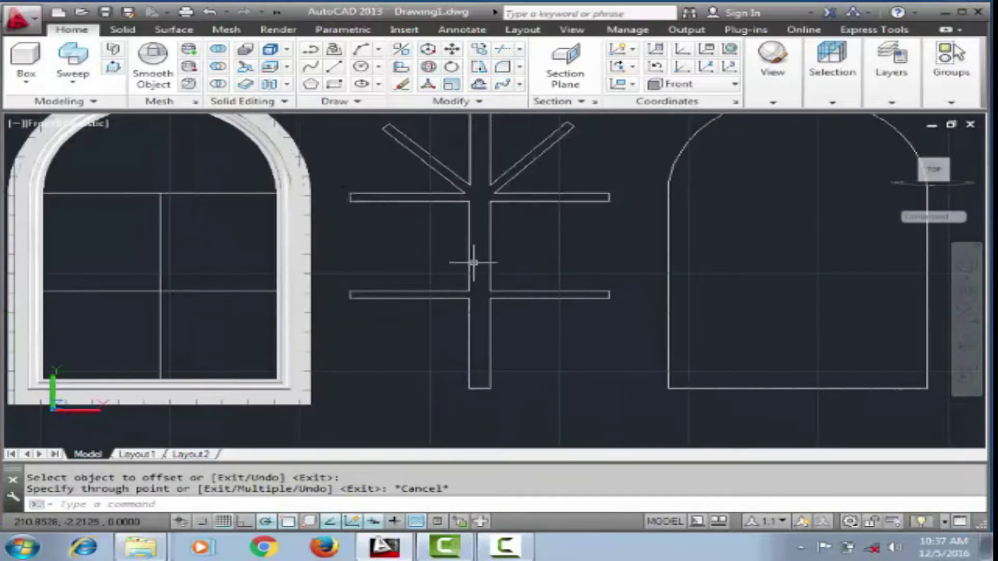
scroll(473, 263, down, 2)
scroll(486, 178, up, 3)
scroll(457, 228, up, 5)
click(457, 229)
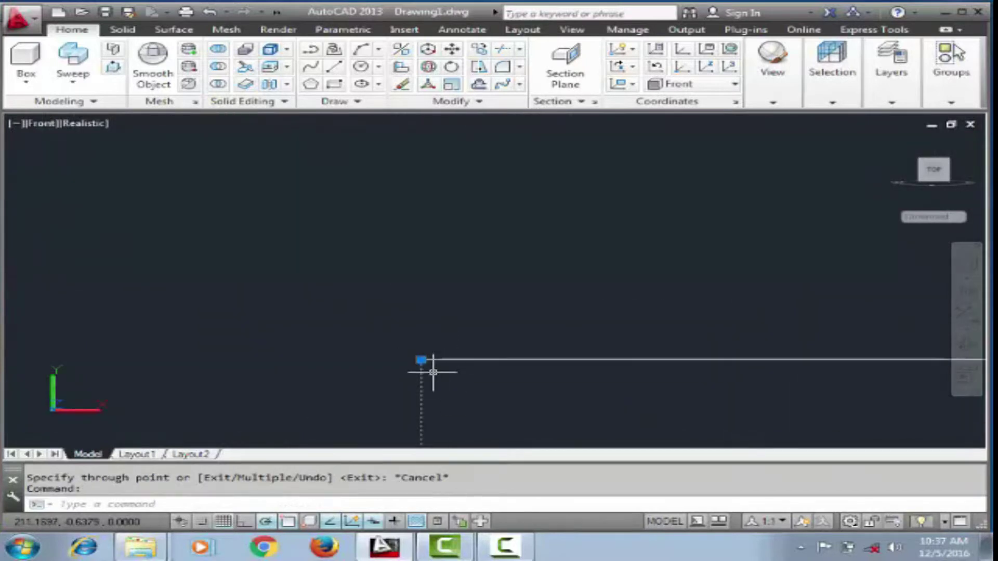
key(Escape)
scroll(447, 359, down, 3)
scroll(464, 338, up, 3)
scroll(494, 379, up, 4)
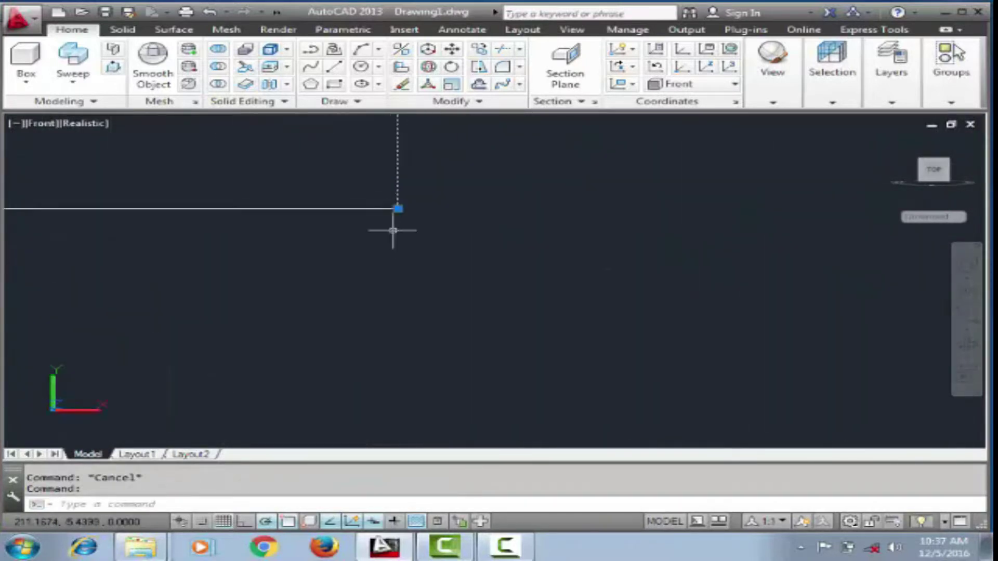
scroll(485, 323, down, 6)
Step: Convert the enclosed tree outline into a region
text(reg)
key(Return)
drag(404, 187, 508, 305)
key(Return)
scroll(467, 274, up, 3)
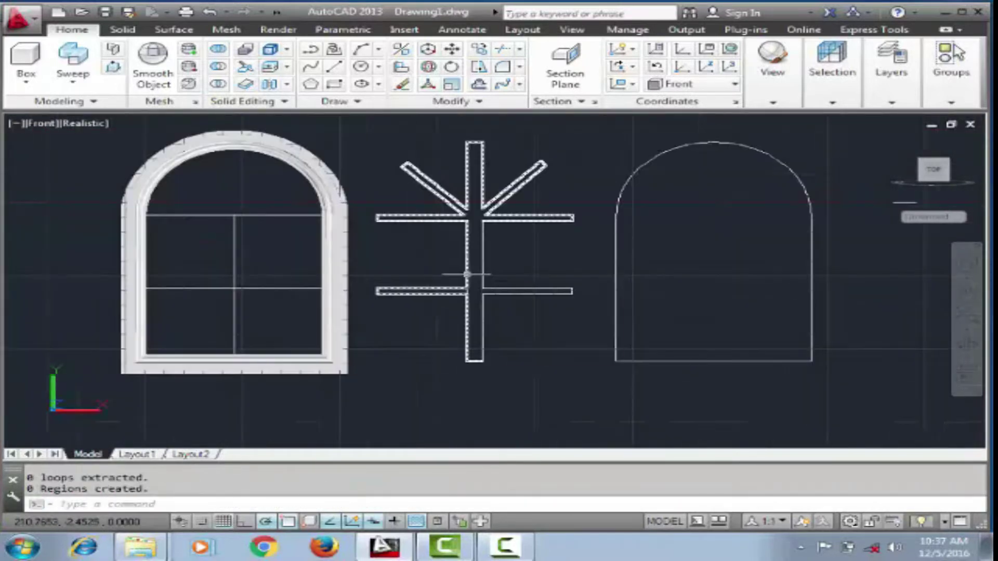
scroll(467, 274, up, 5)
click(513, 152)
scroll(535, 201, down, 8)
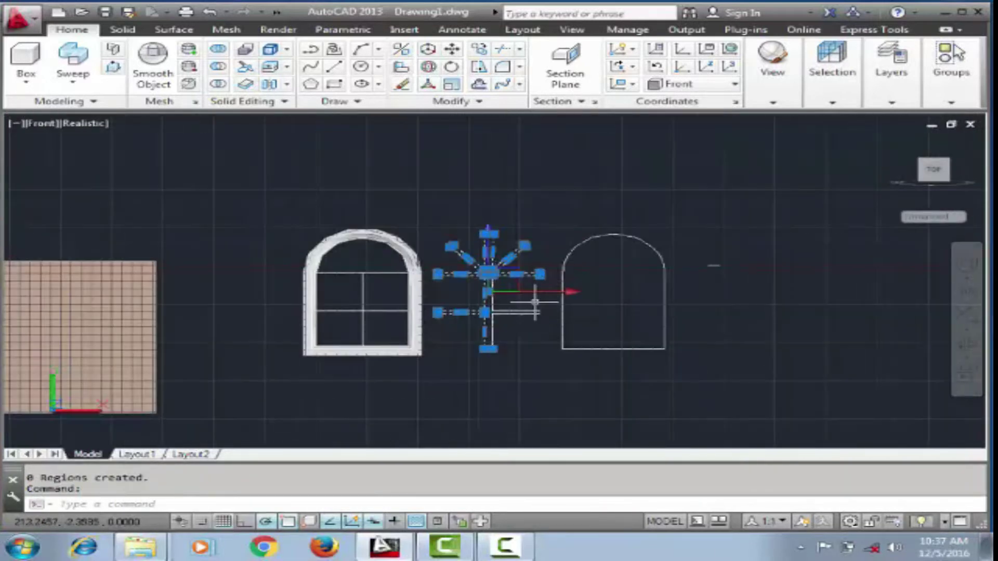
Step: Start exploding the tree into separate lines, then cancel
key(Escape)
text(expl)
key(Return)
click(570, 349)
key(Escape)
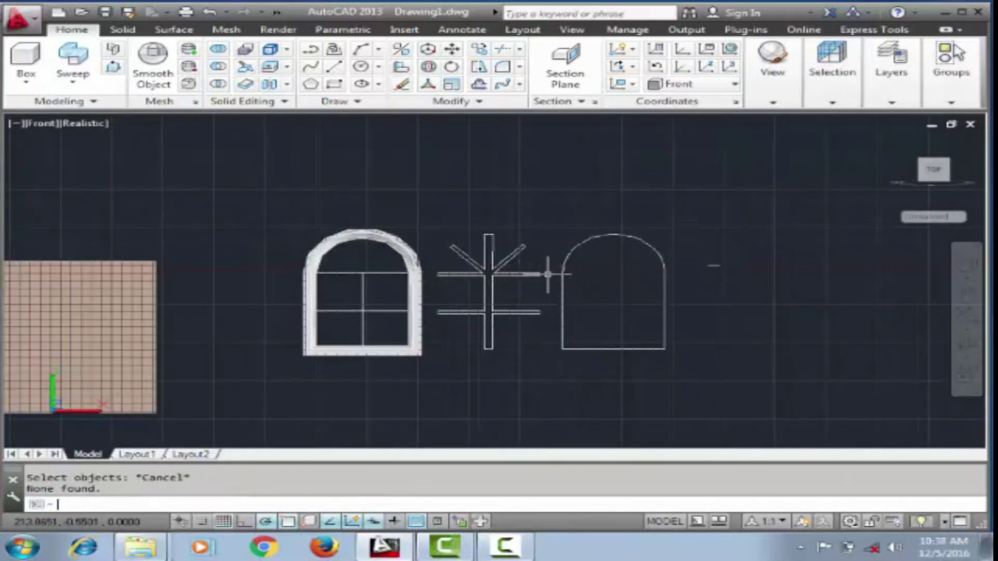
Step: Move the arch outline farther to the right
click(565, 291)
click(564, 272)
key(space)
click(724, 272)
key(Escape)
Step: Turn the crossing-selected tree lines into a single region
text(pl)
key(Return)
click(577, 229)
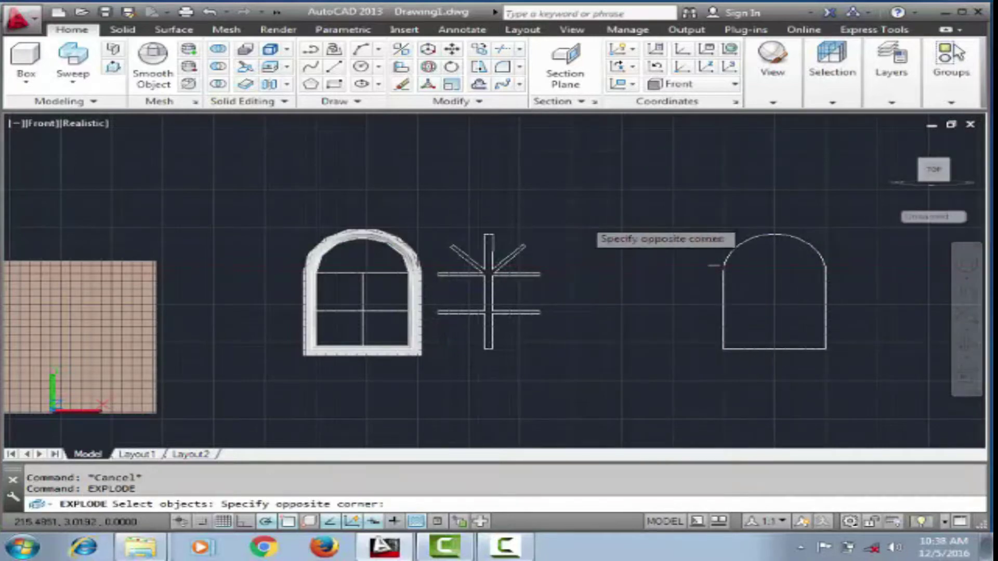
click(464, 336)
text(eg)
click(435, 224)
click(572, 335)
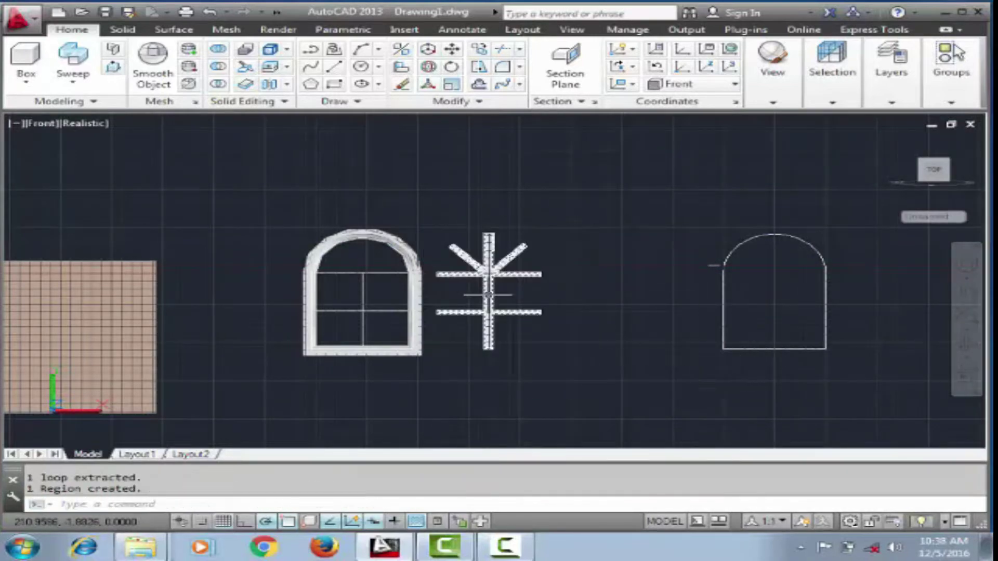
Step: Select the tree region as the object to extrude
scroll(491, 298, up, 2)
text(extr)
click(490, 312)
key(Return)
Step: Extrude the tree region to height 2, orbit to check, and return to Front view
text(2)
key(Return)
shift+middle_drag(489, 312, 503, 396)
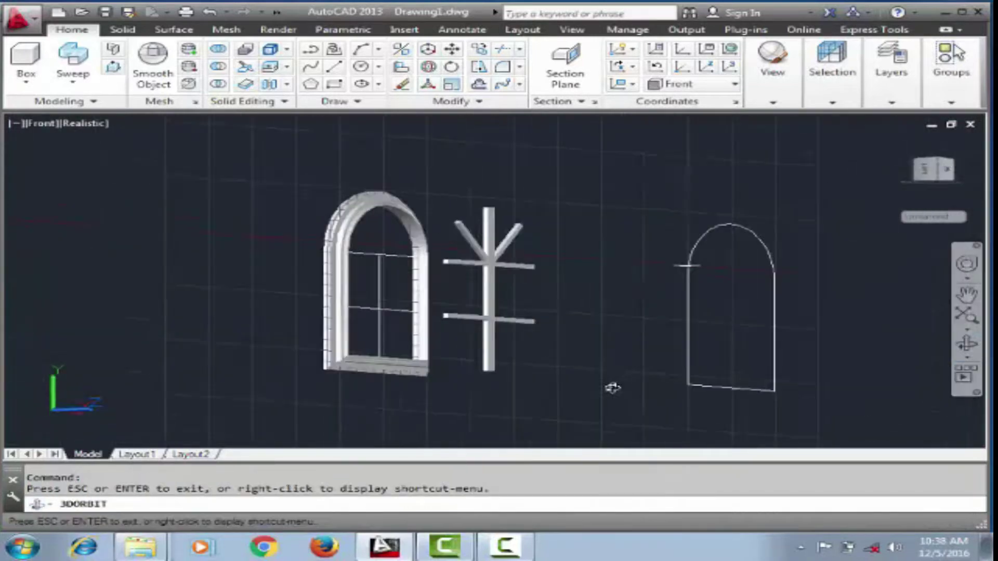
click(81, 125)
click(99, 225)
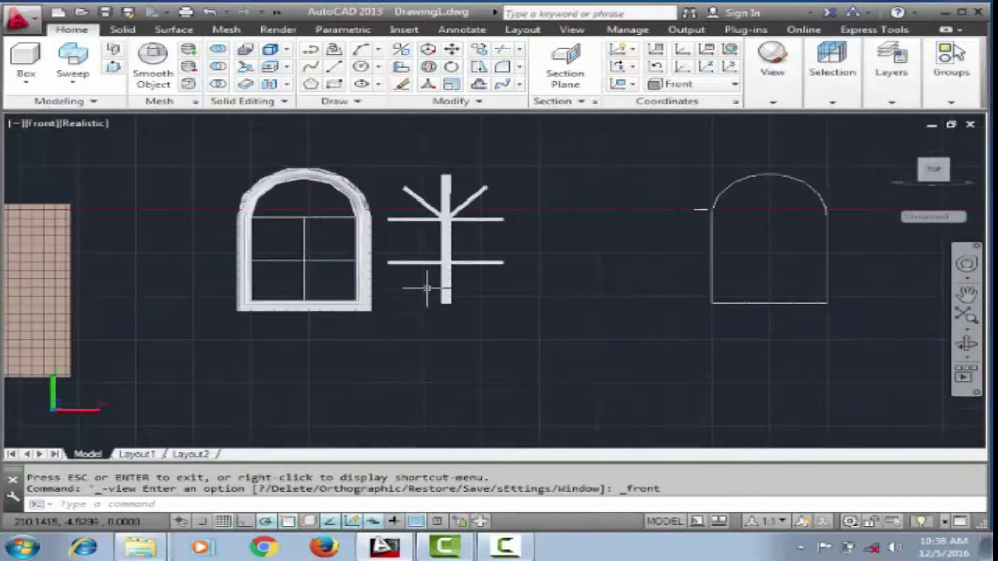
scroll(276, 286, up, 4)
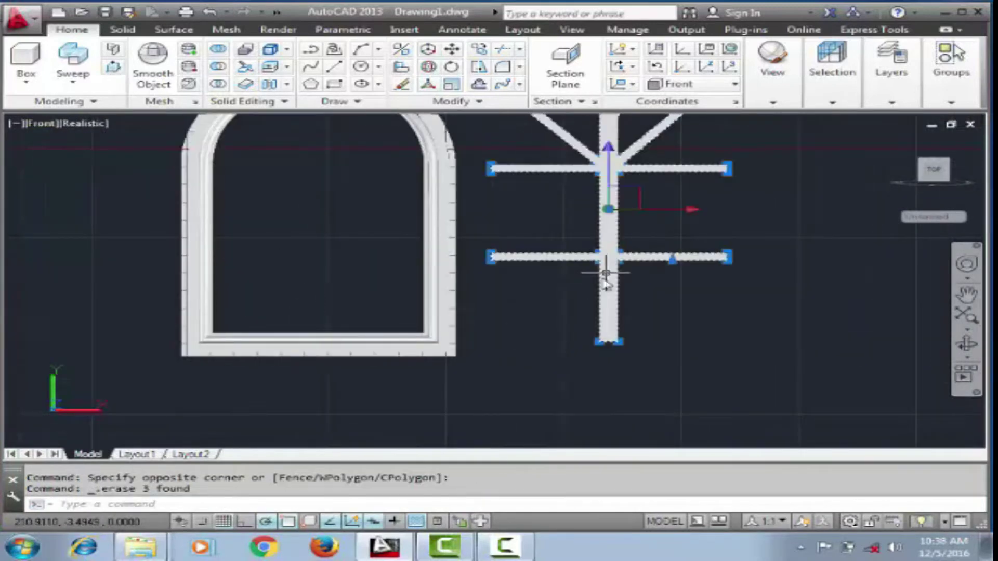
scroll(606, 283, down, 3)
Step: Grip-move the tree bars into the arched window and verify the depth from orbit
click(608, 233)
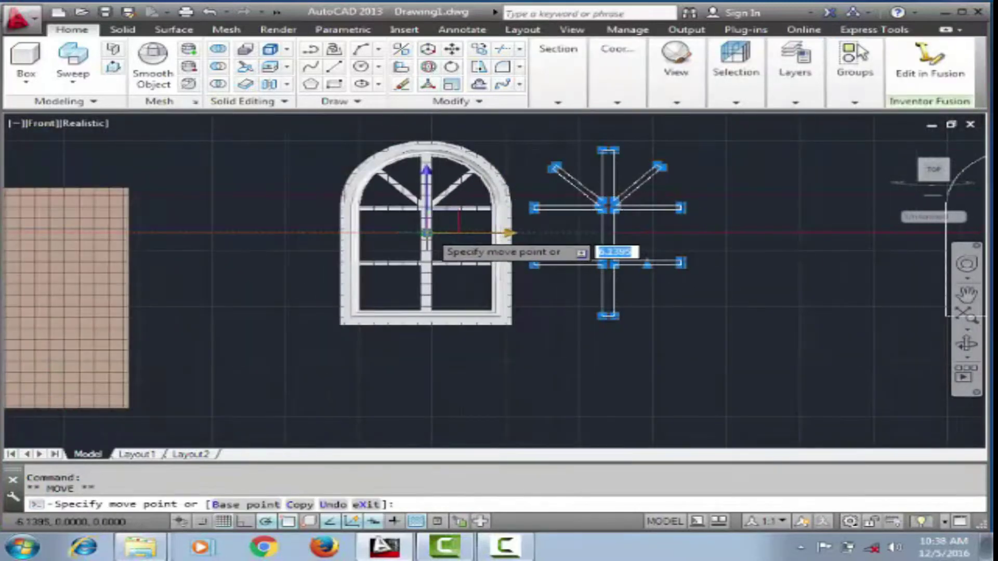
key(Escape)
scroll(285, 263, up, 1)
mouse_move(285, 263)
shift+middle_down()
mouse_move(584, 319)
mouse_move(508, 259)
mouse_move(738, 210)
shift+middle_up()
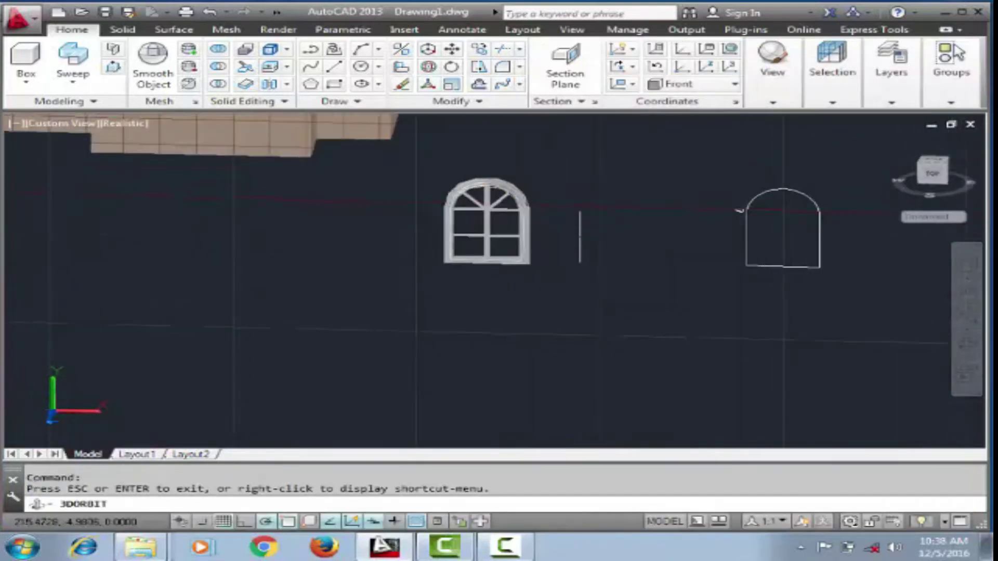
click(59, 124)
click(99, 225)
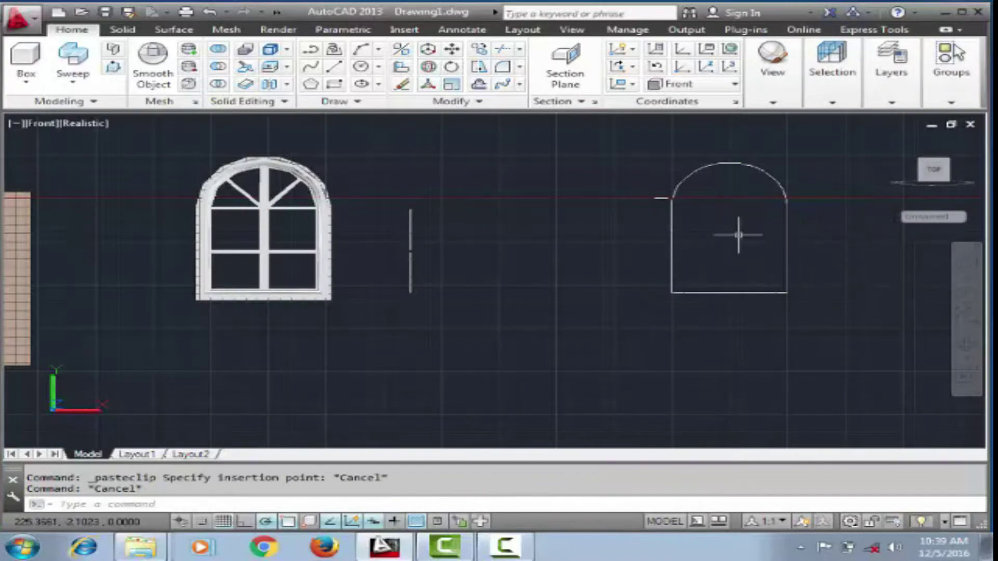
Step: Copy the arch outline to a spot left of the window
right_click(739, 235)
click(742, 292)
scroll(749, 260, down, 2)
click(759, 245)
scroll(760, 213, up, 4)
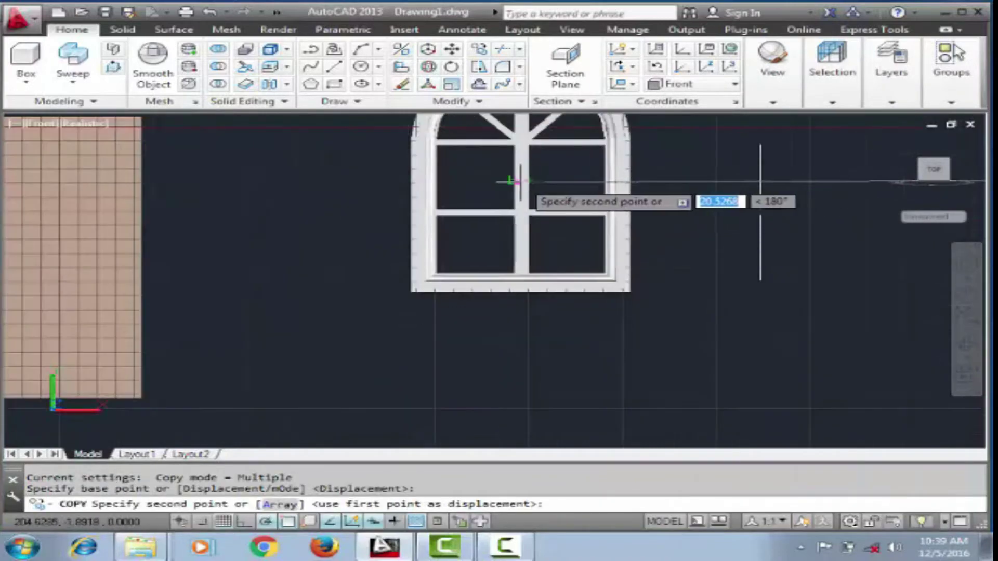
scroll(760, 182, down, 2)
click(458, 195)
key(Escape)
scroll(472, 197, up, 2)
Step: Extrude the copied arch outline 0.2 units into a solid
text(ex)
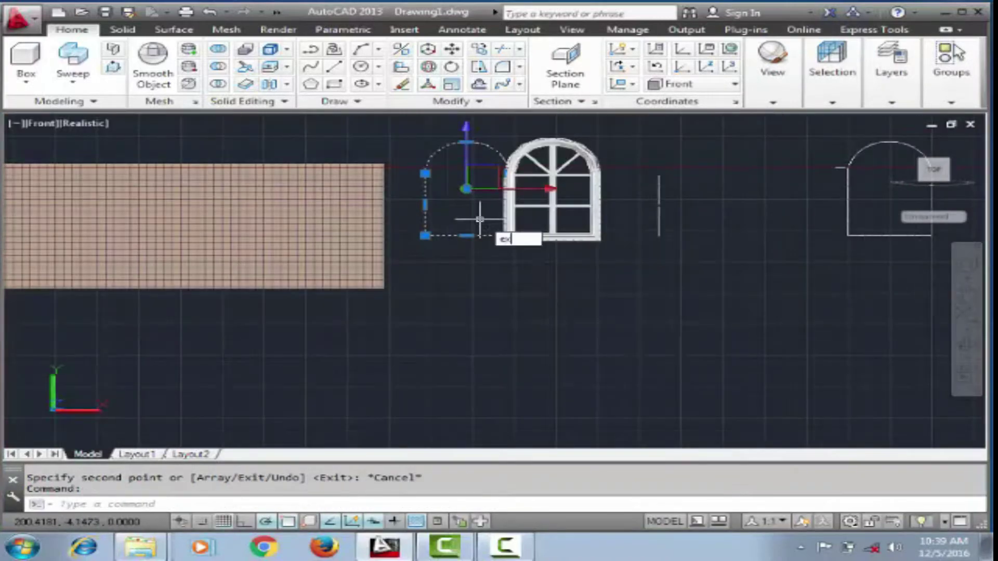
key(Return)
key(ctrl+z)
text(ex)
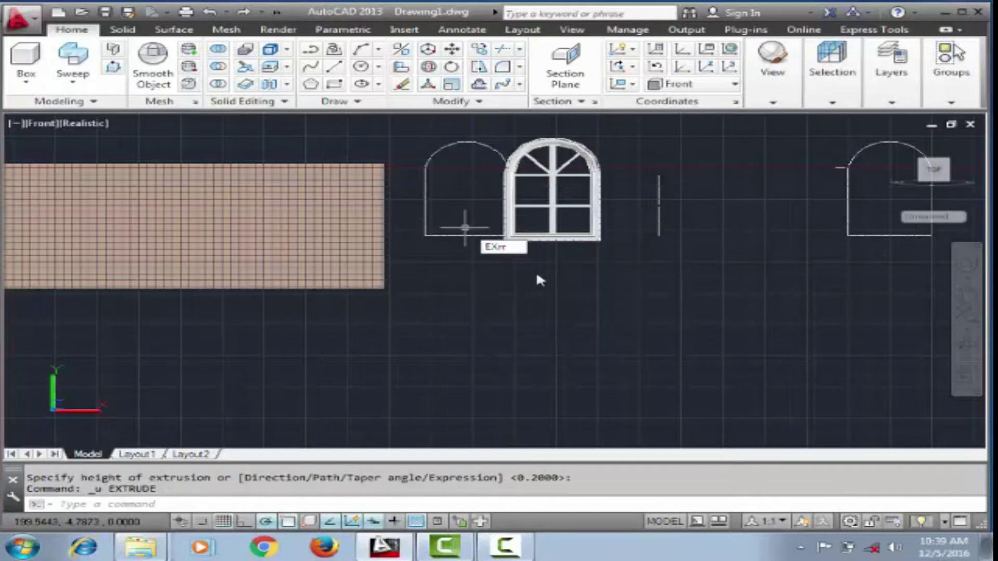
click(481, 275)
key(Return)
text(.2)
key(Return)
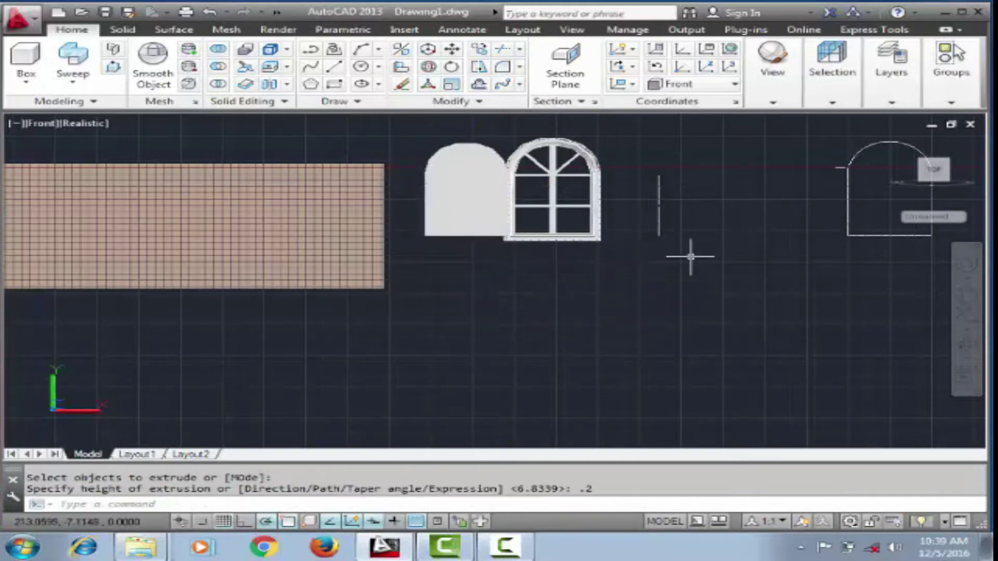
Step: Open the Autodesk materials library and show the Ceramic category
click(278, 29)
click(507, 48)
scroll(493, 219, up, 5)
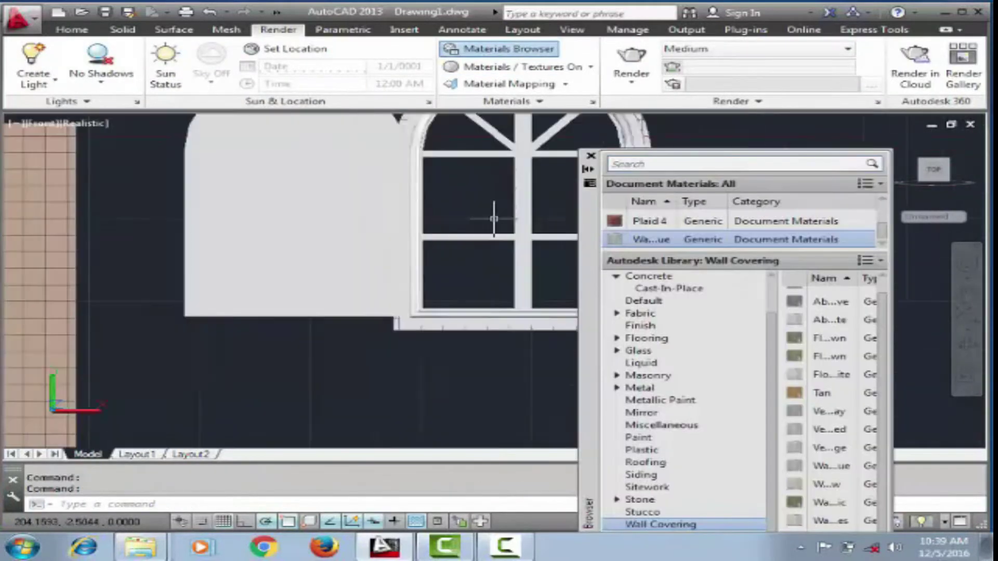
scroll(494, 219, up, 2)
scroll(645, 312, up, 2)
click(646, 301)
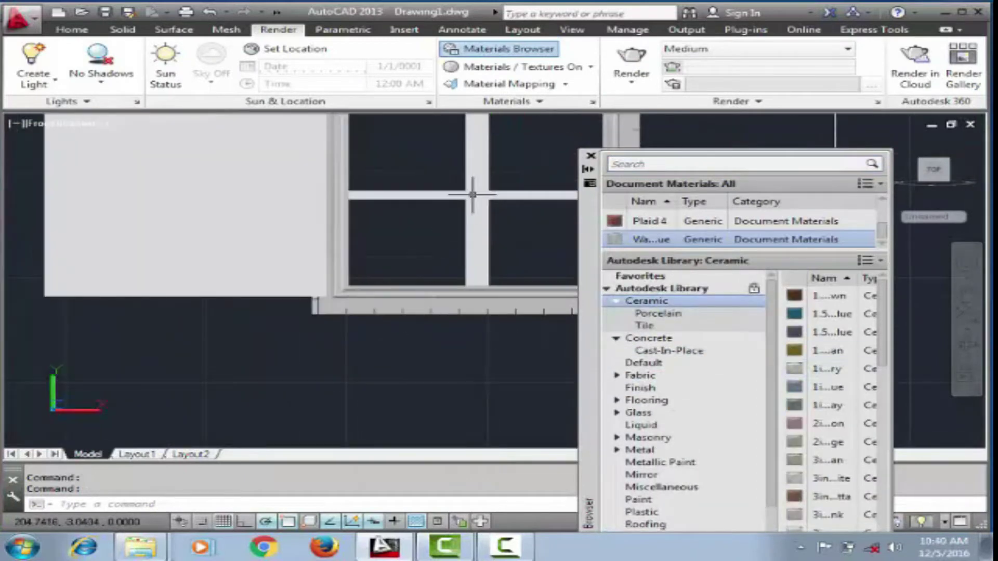
scroll(228, 242, down, 3)
scroll(294, 237, up, 4)
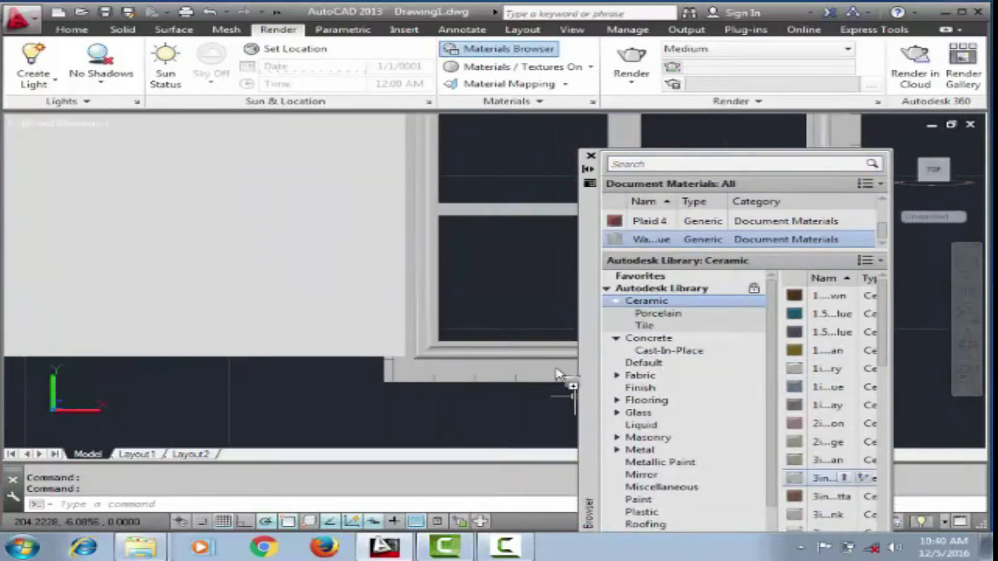
Step: Drag ceramic materials, including a pink one, onto the window frame
drag(826, 489, 421, 303)
scroll(887, 357, down, 4)
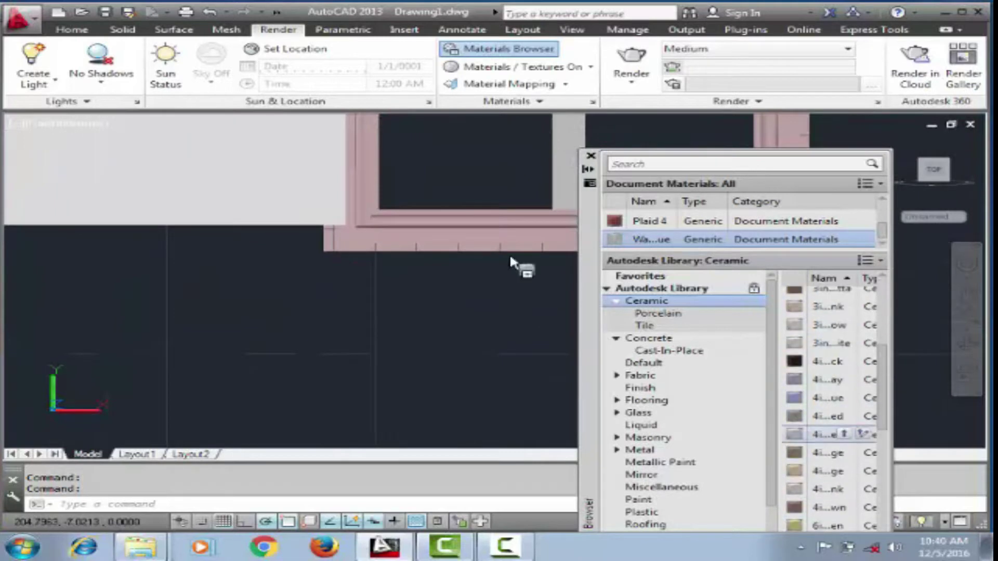
scroll(509, 253, down, 5)
scroll(476, 243, up, 3)
scroll(477, 244, up, 2)
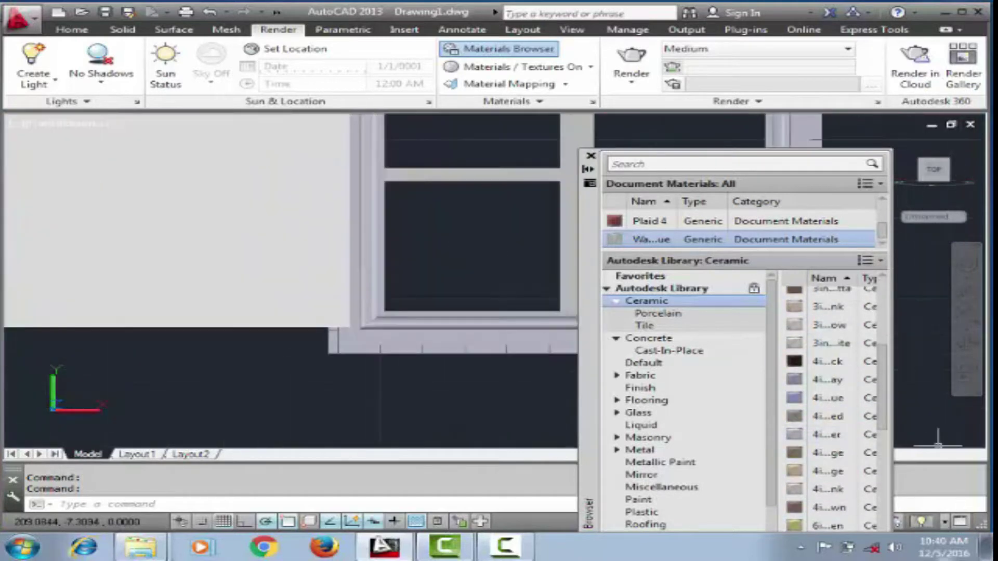
scroll(813, 468, down, 4)
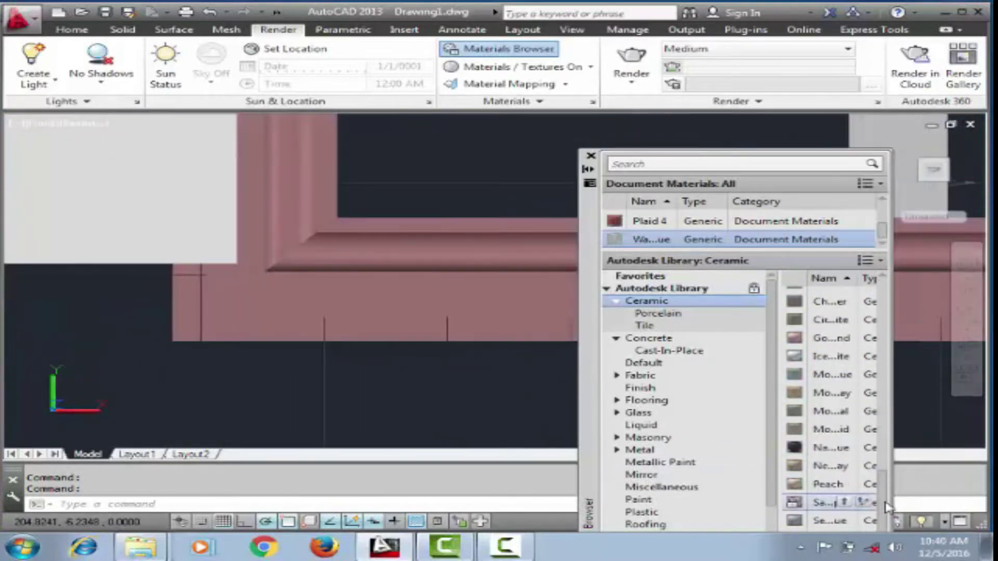
scroll(460, 294, down, 5)
scroll(515, 297, up, 5)
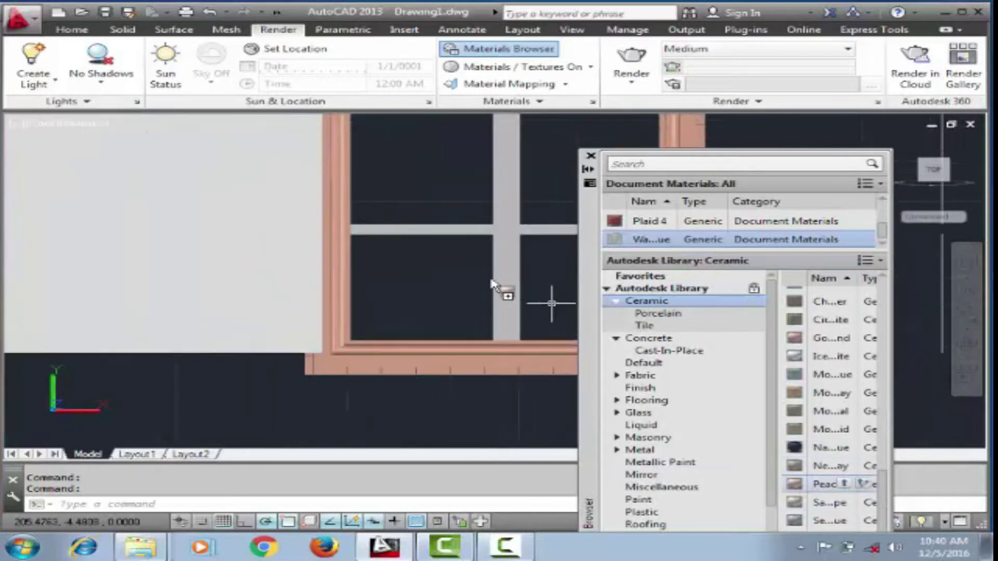
drag(493, 284, 494, 285)
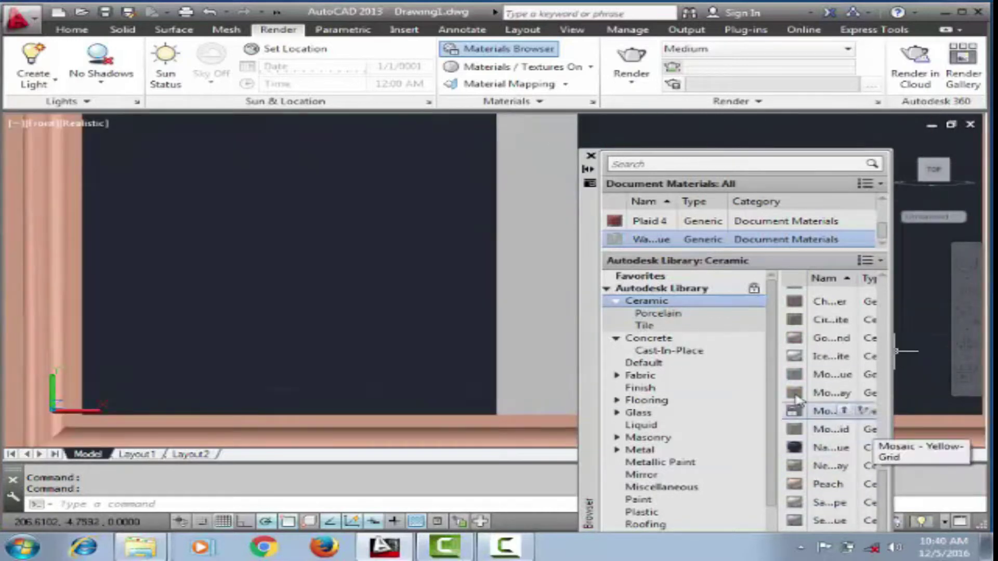
Step: Browse the Tile and Default categories and apply a Default material to the model
click(693, 315)
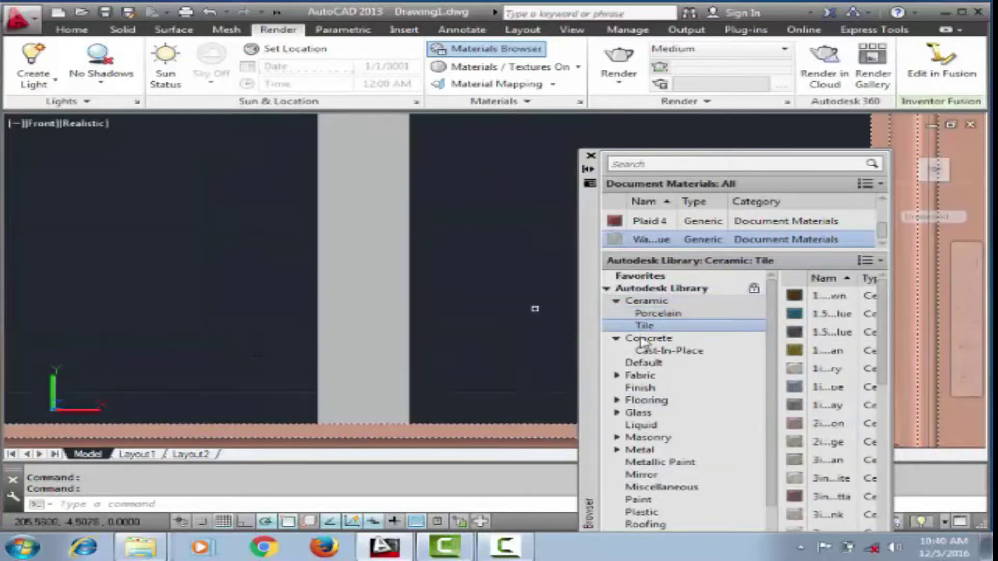
click(644, 363)
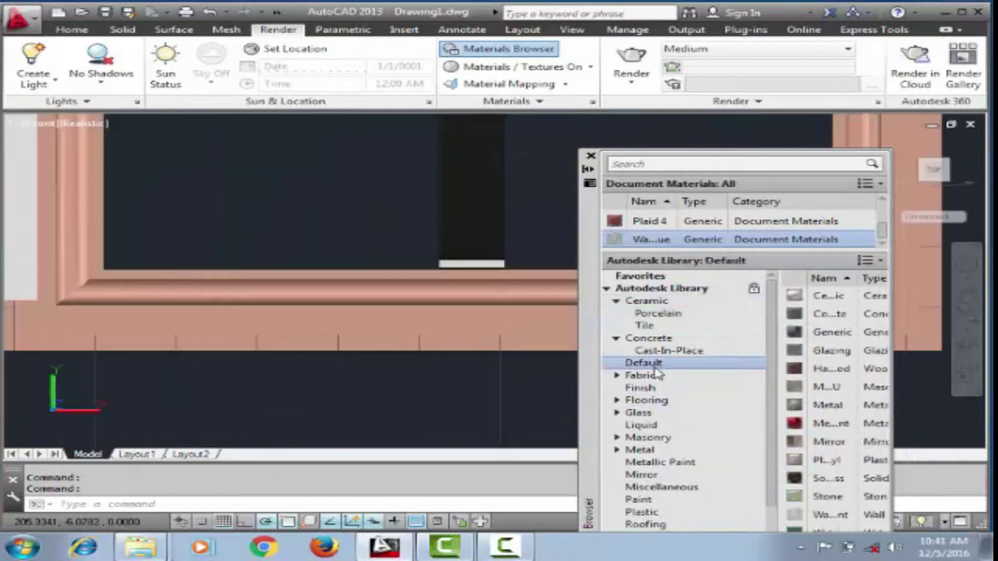
drag(803, 478, 457, 325)
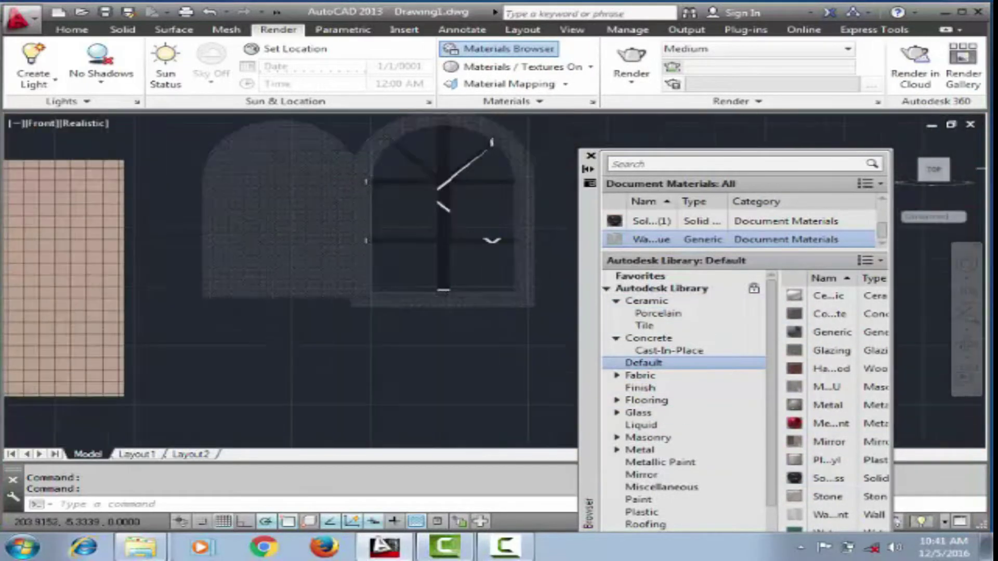
Step: Apply an aluminium Metal material to the window frame and dock the materials palette
click(660, 462)
click(639, 449)
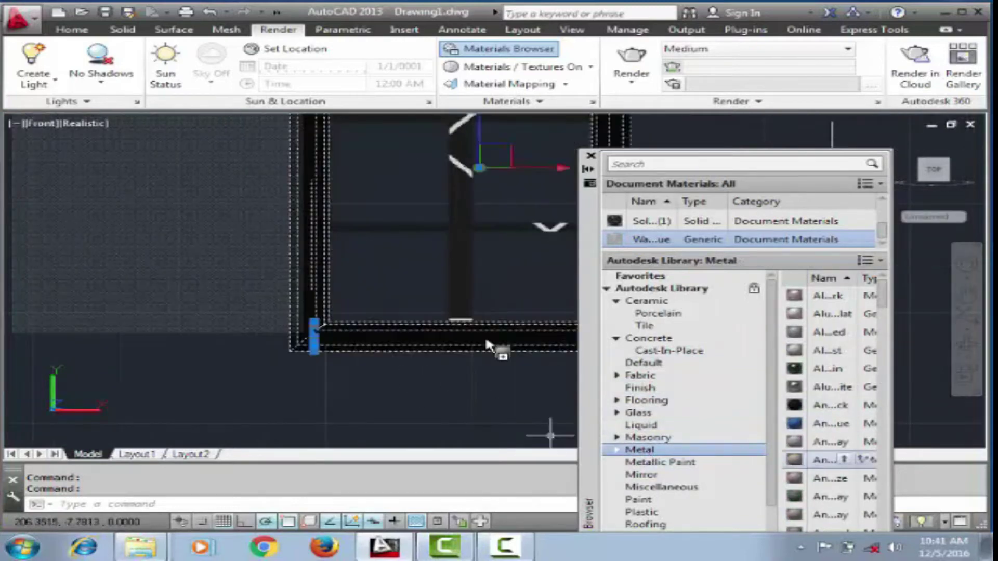
drag(485, 335, 488, 338)
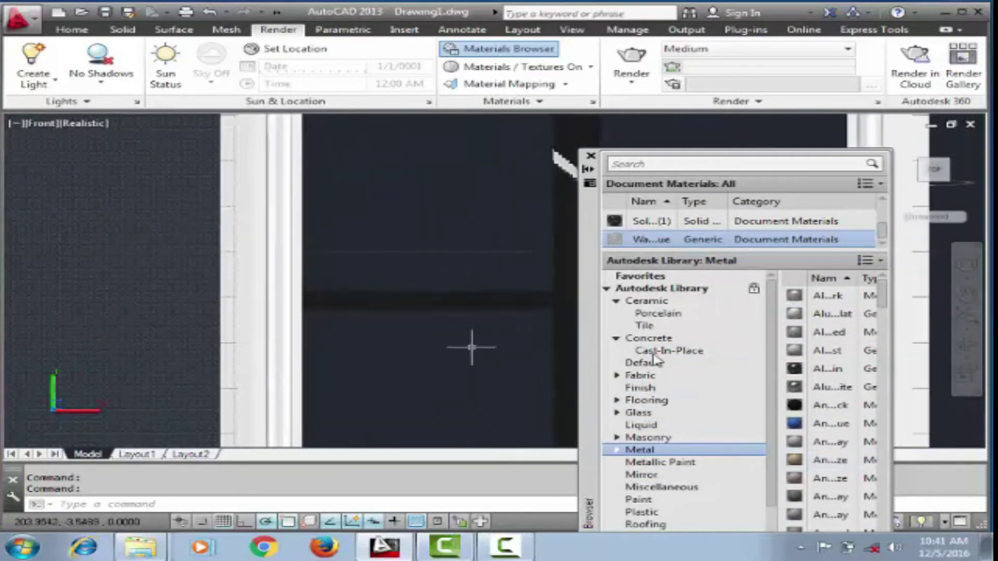
drag(582, 318, 533, 324)
double_click(590, 207)
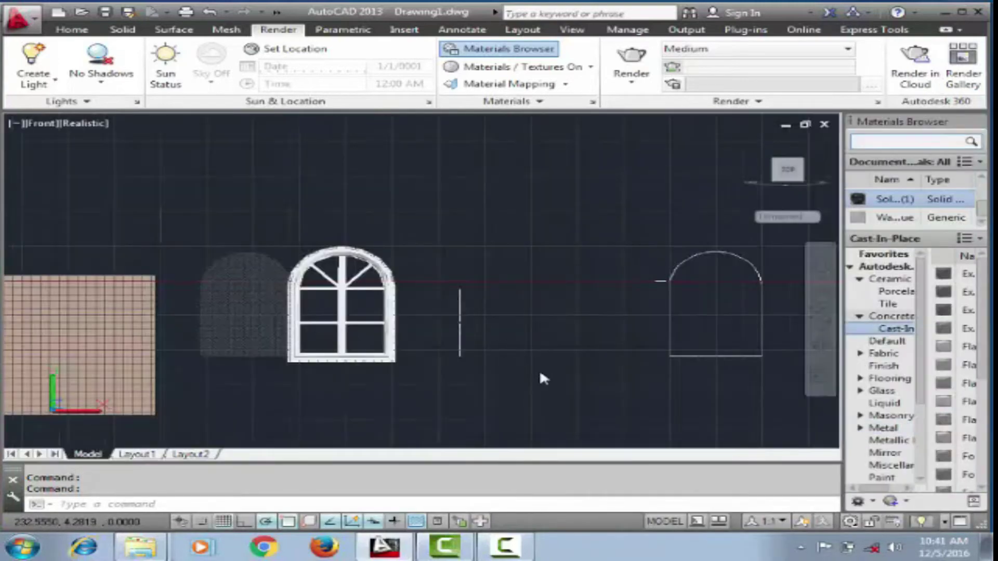
Step: Shift the window along the X axis in Top view
click(539, 369)
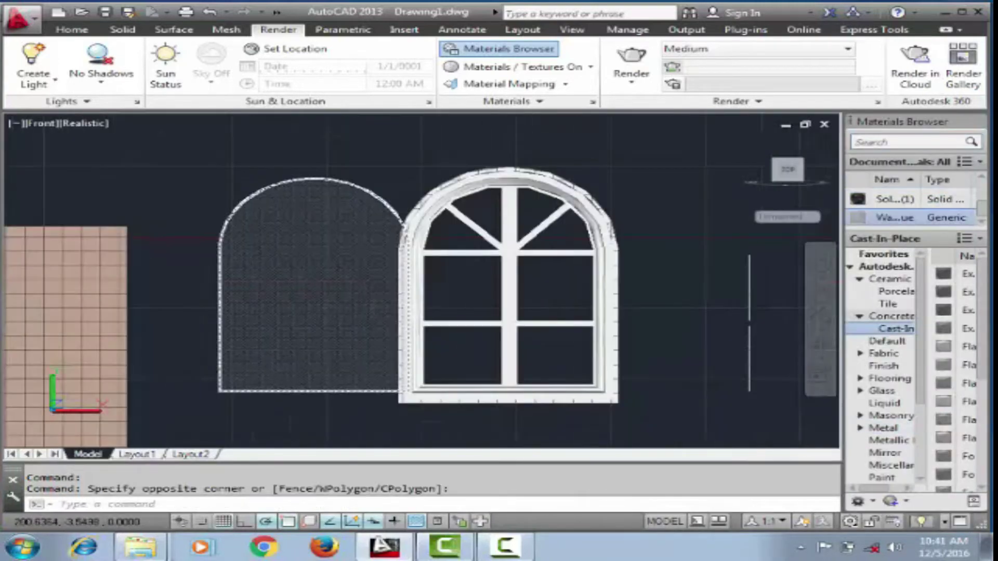
click(39, 123)
click(116, 191)
click(270, 343)
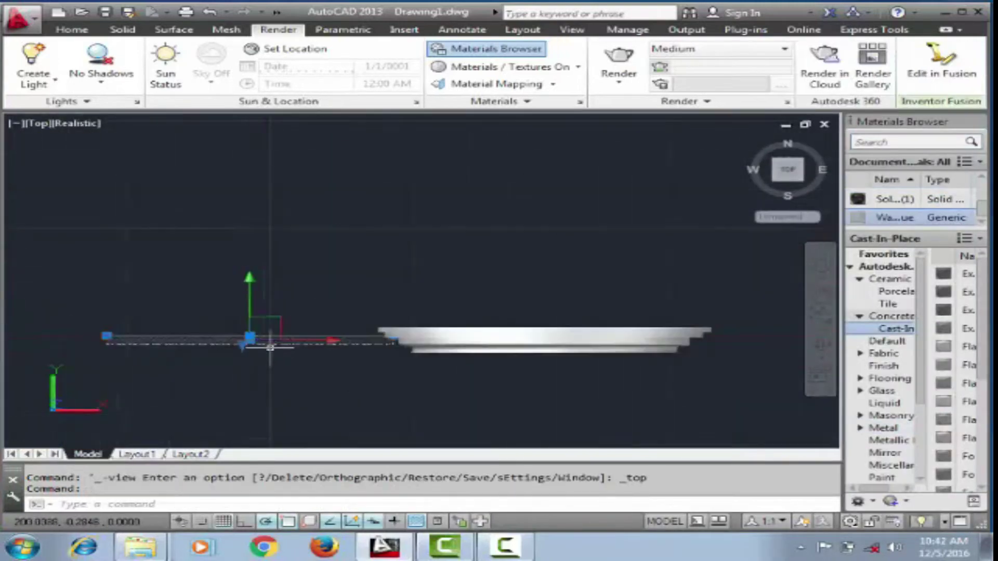
click(251, 314)
click(312, 331)
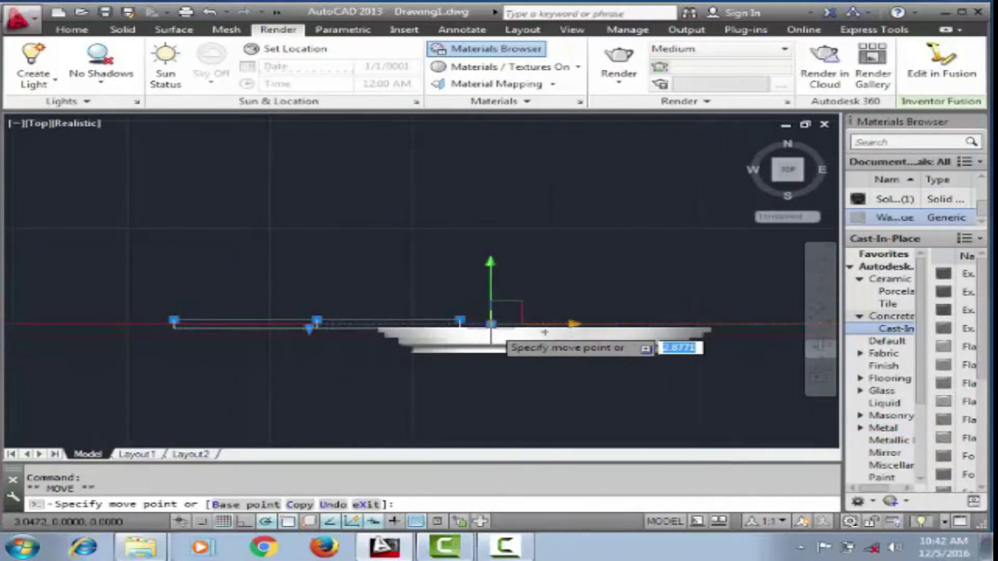
key(Escape)
mouse_move(390, 290)
shift+middle_down()
mouse_move(602, 327)
mouse_move(567, 223)
mouse_move(433, 312)
mouse_move(597, 234)
mouse_move(400, 214)
shift+middle_up()
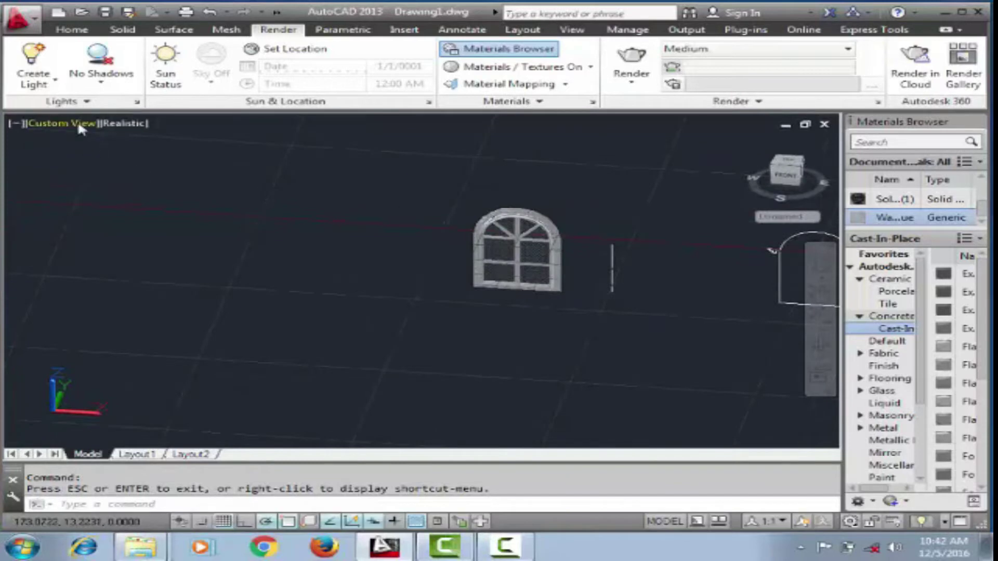
Step: Combine the window parts into one unnamed group from Front view
click(79, 127)
click(104, 189)
text(g)
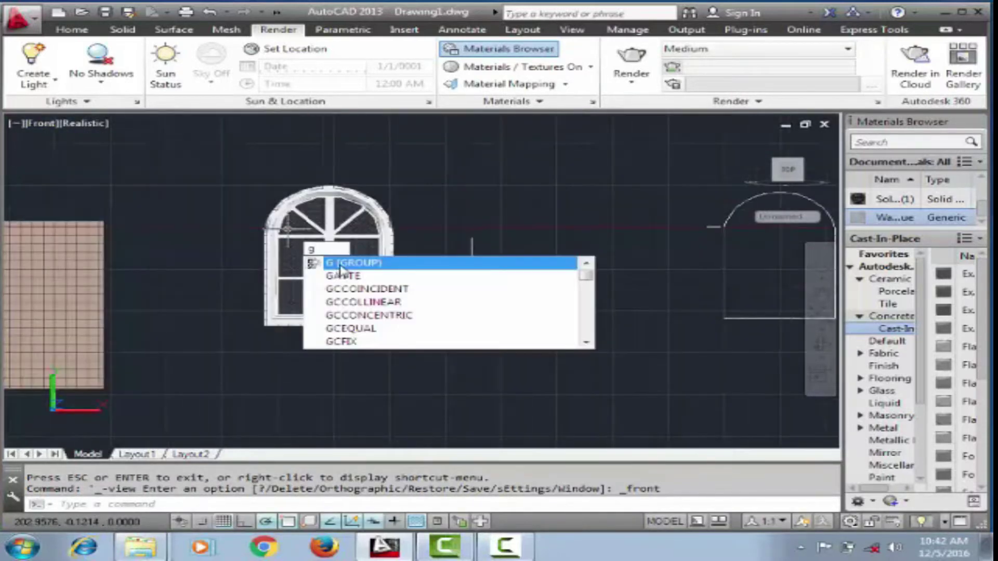
key(Return)
click(343, 276)
key(Return)
Step: Copy the arch outline and place the copy beside the original
scroll(345, 276, down, 3)
scroll(541, 291, up, 3)
right_click(494, 291)
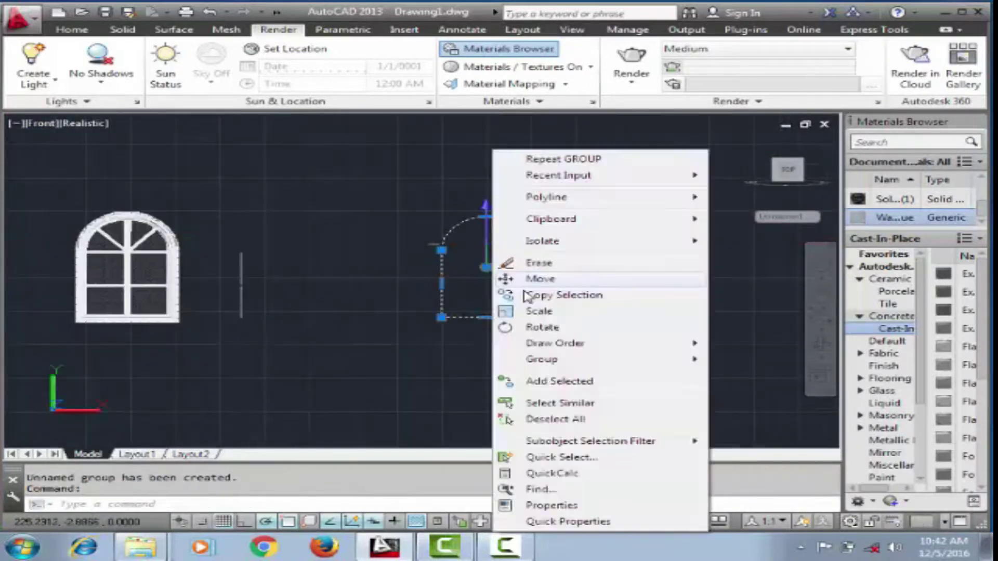
click(526, 296)
click(496, 291)
click(346, 289)
Step: Extrude the copied arch outline into a solid with EXTRUDE
text(ext)
key(Return)
click(336, 270)
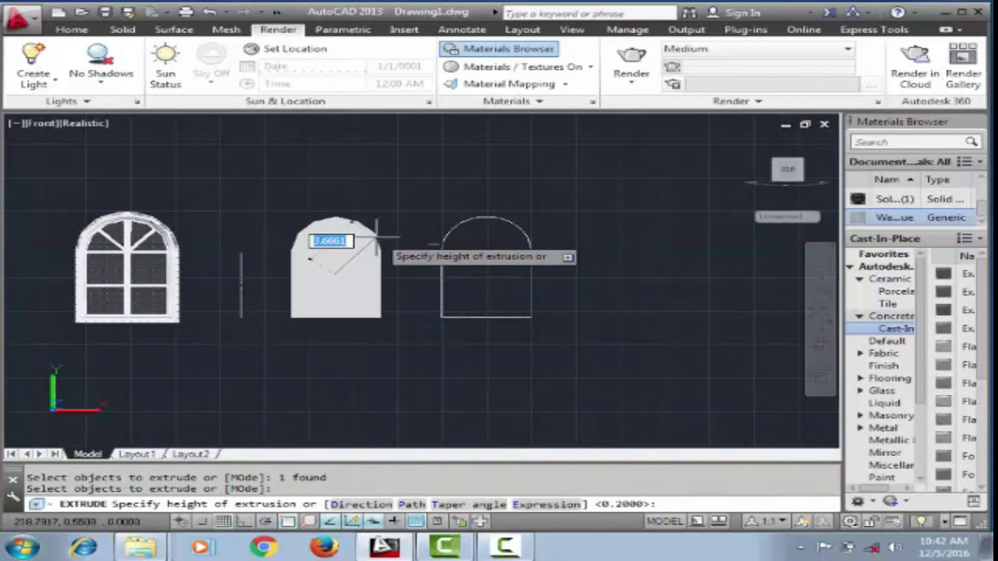
text(3)
key(Return)
scroll(376, 237, down, 5)
Step: Select the arch solid, undo back to the previous view, and switch to Top view
mouse_move(333, 312)
shift+middle_down()
mouse_move(348, 329)
mouse_move(374, 301)
shift+middle_up()
click(758, 345)
click(603, 357)
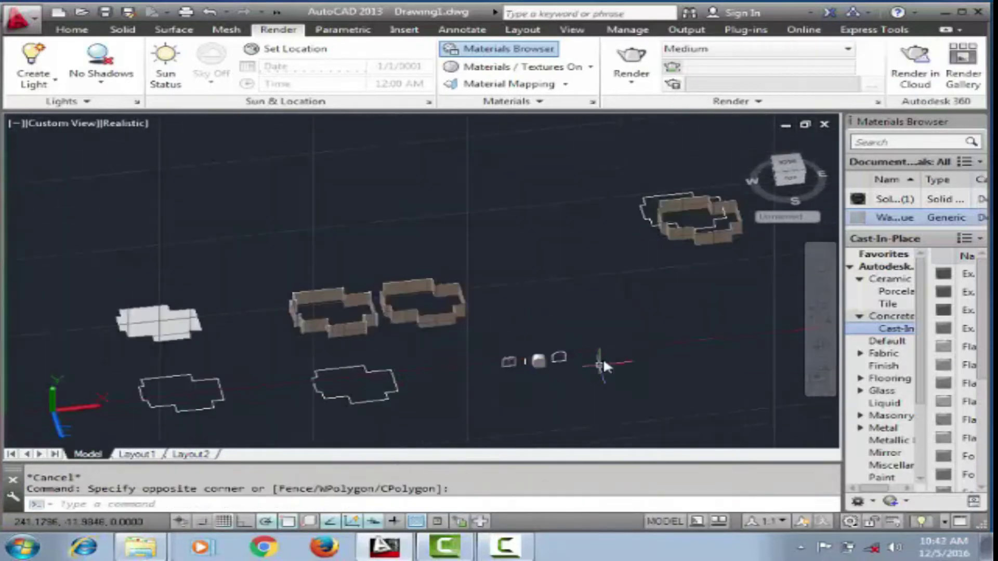
key(ctrl+z)
key(Escape)
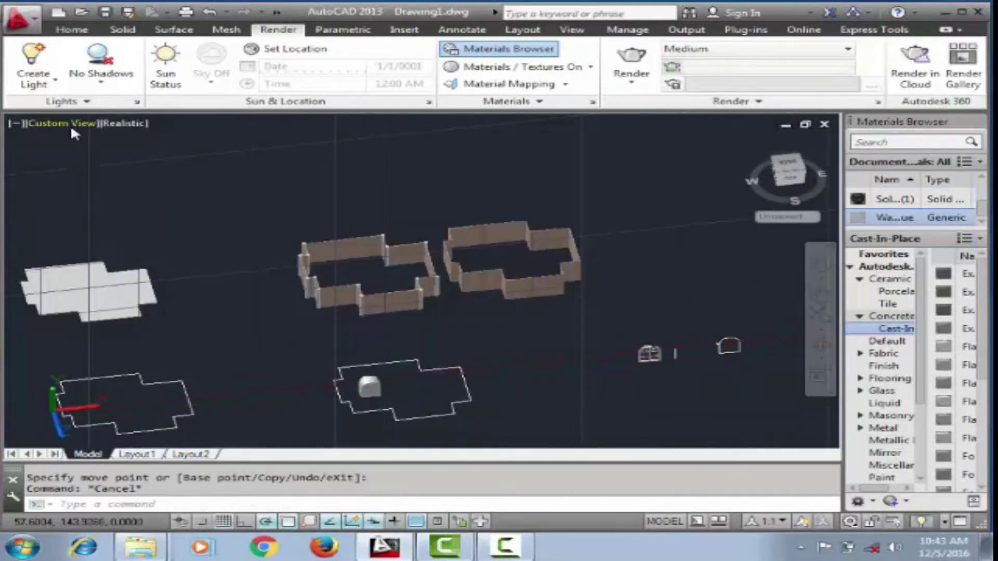
click(67, 123)
click(111, 163)
Step: Orbit to see the walls in 3D, then return to Front view
click(192, 370)
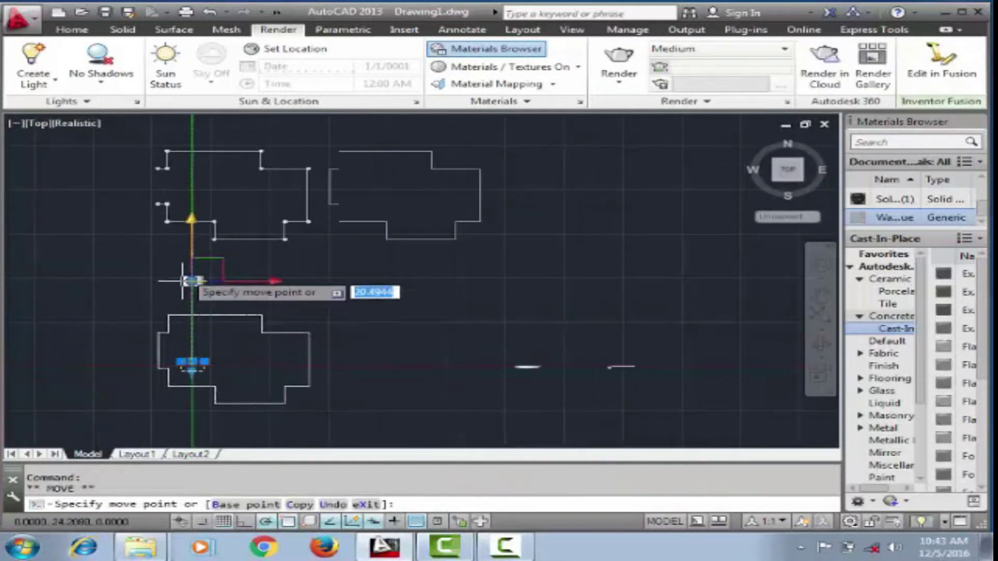
scroll(193, 371, up, 5)
mouse_move(333, 292)
shift+middle_down()
mouse_move(345, 299)
mouse_move(318, 205)
shift+middle_up()
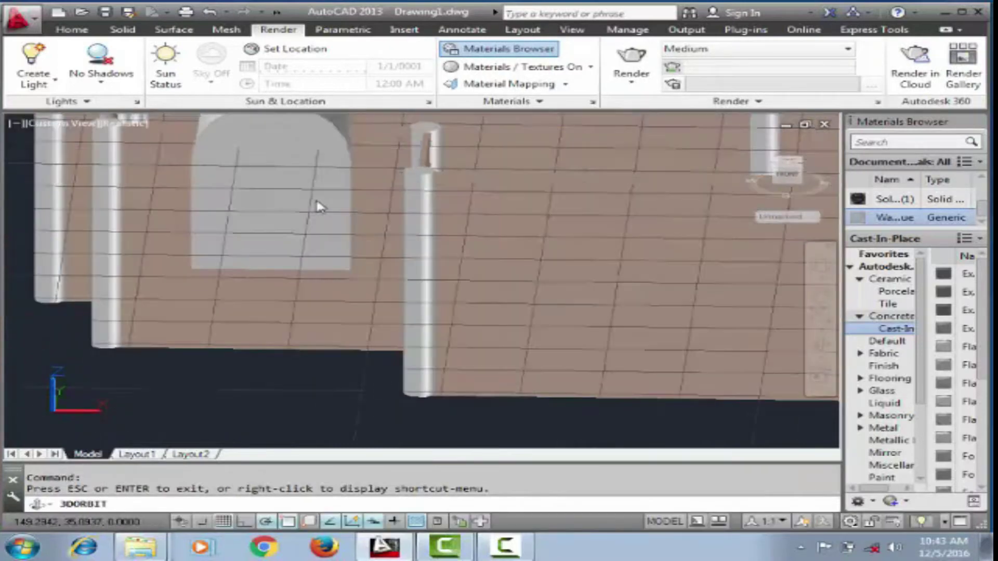
click(67, 123)
click(160, 225)
Step: Select the wall and try moving it from its grip, then cancel
scroll(222, 239, up, 3)
click(260, 229)
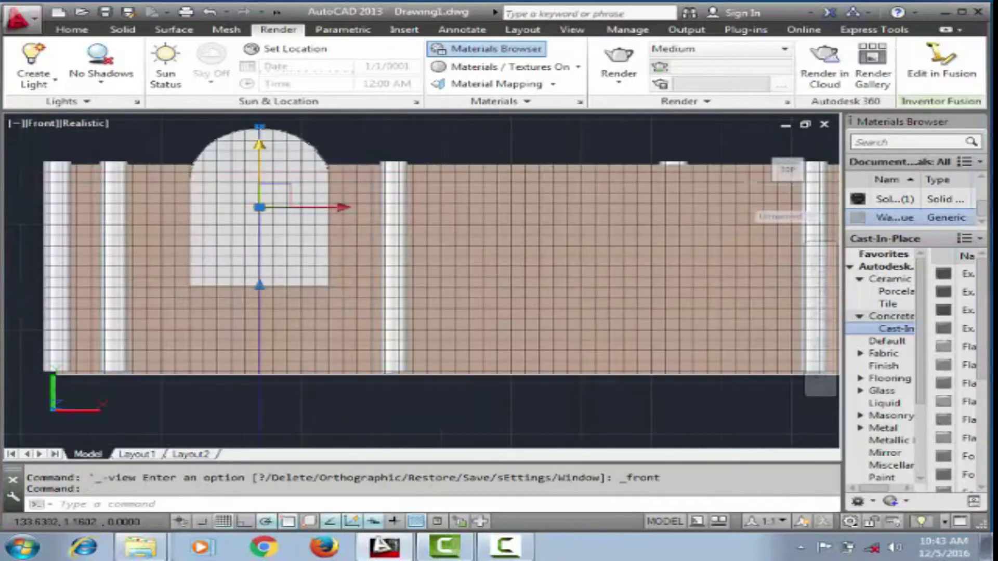
click(261, 208)
scroll(259, 250, down, 4)
key(Escape)
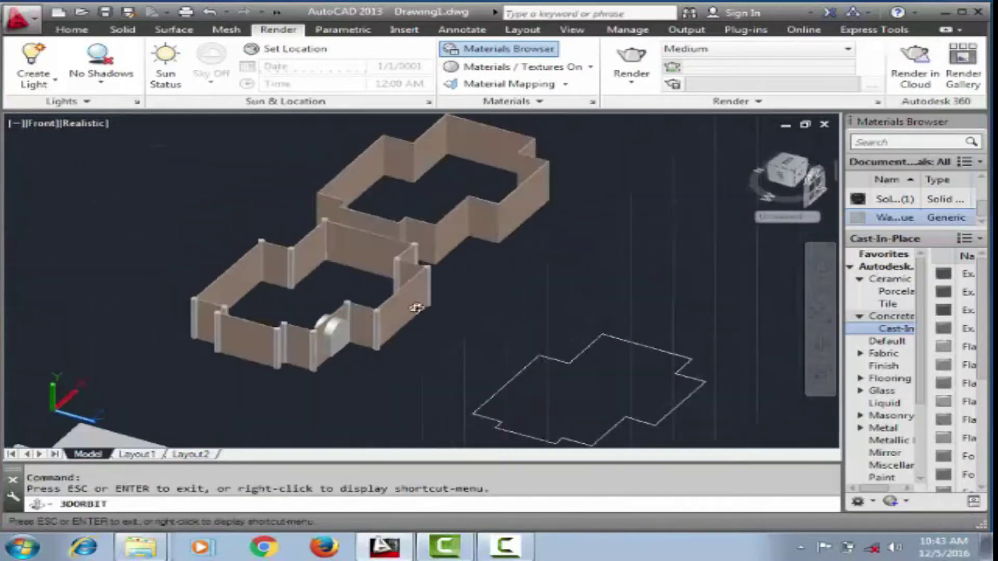
scroll(276, 270, up, 5)
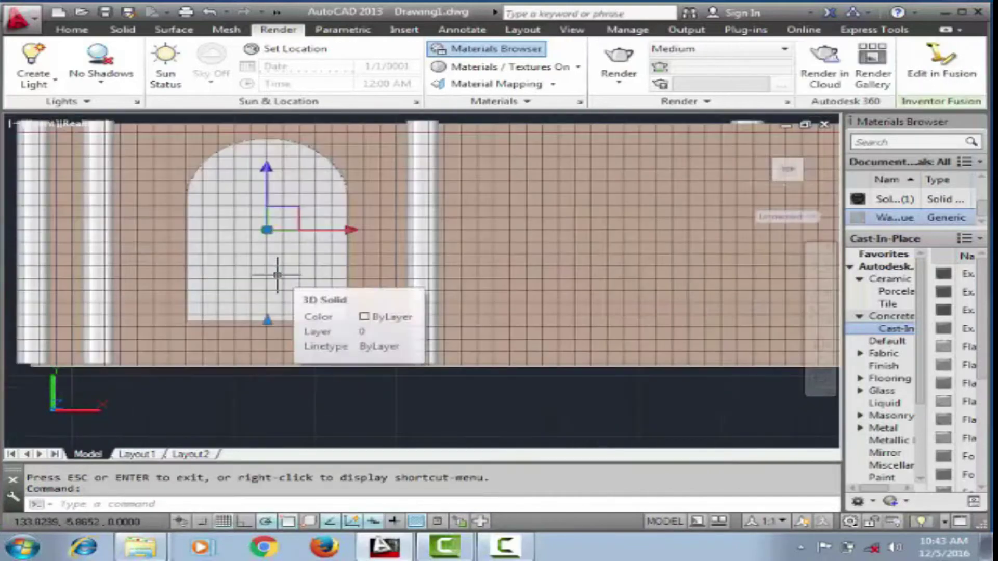
Step: Scale the arch solid by a factor of 0.8
text(sc)
key(Return)
click(323, 291)
scroll(328, 275, down, 4)
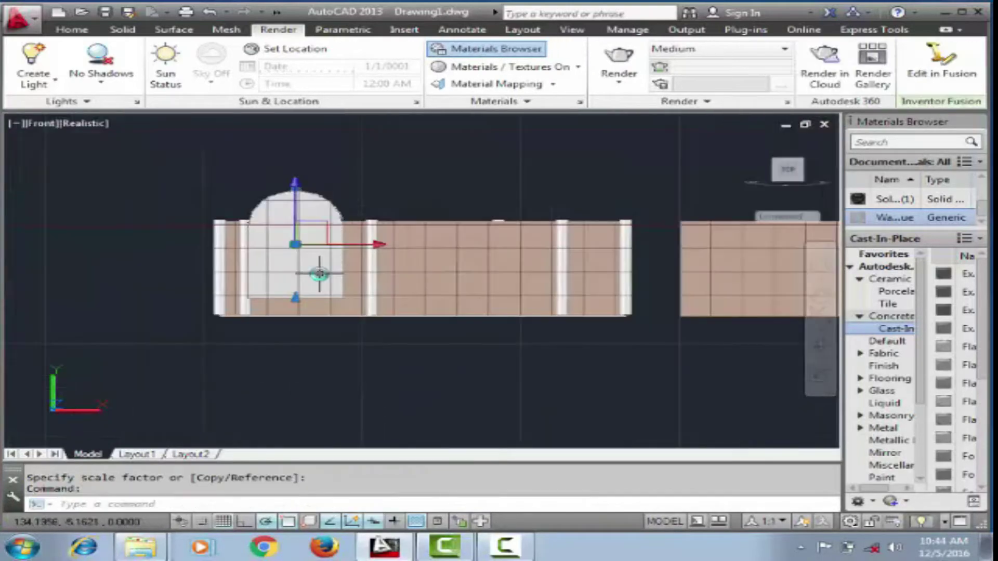
click(275, 217)
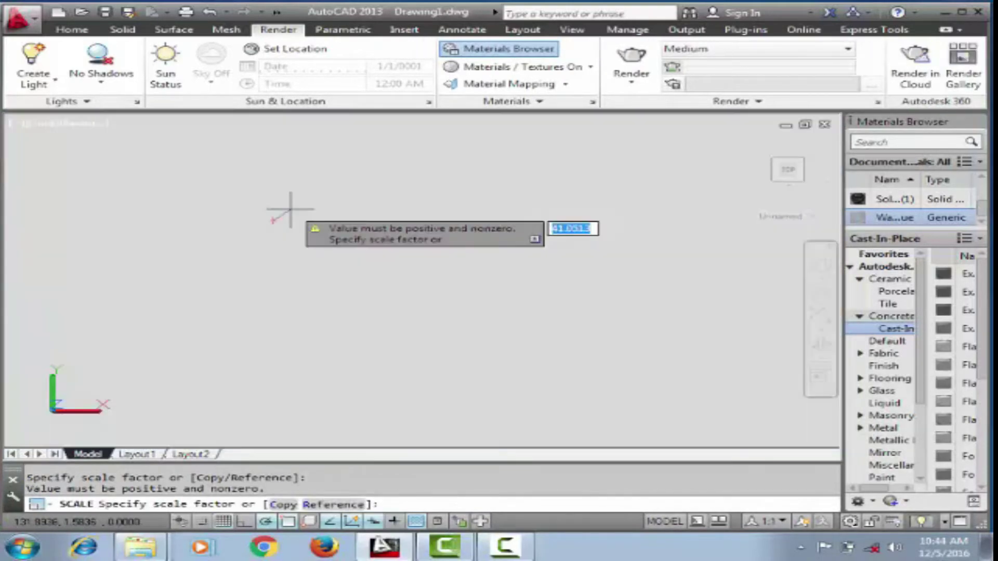
text(.8)
key(Return)
Step: Shift the scaled arch solid right into the wall between the columns
click(263, 243)
drag(294, 228, 331, 229)
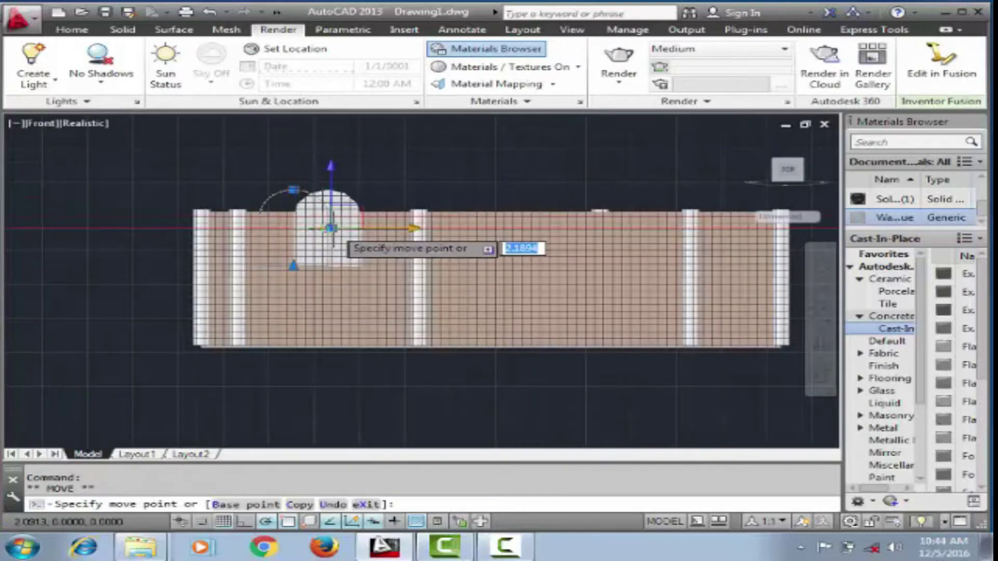
key(Escape)
scroll(395, 271, down, 3)
Step: Scale the grouped window to half size from its corner
scroll(671, 244, up, 6)
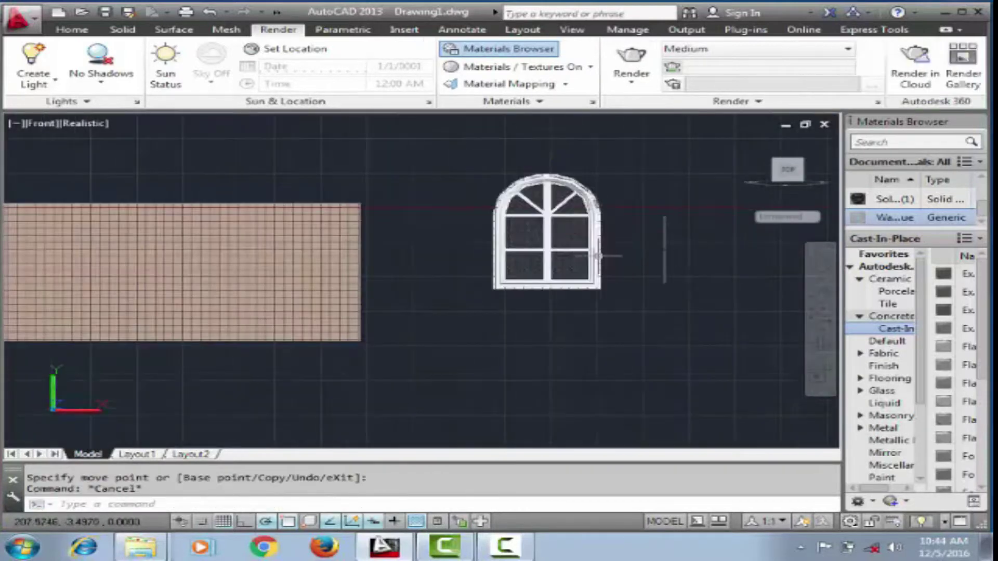
text(sd)
key(Return)
click(594, 283)
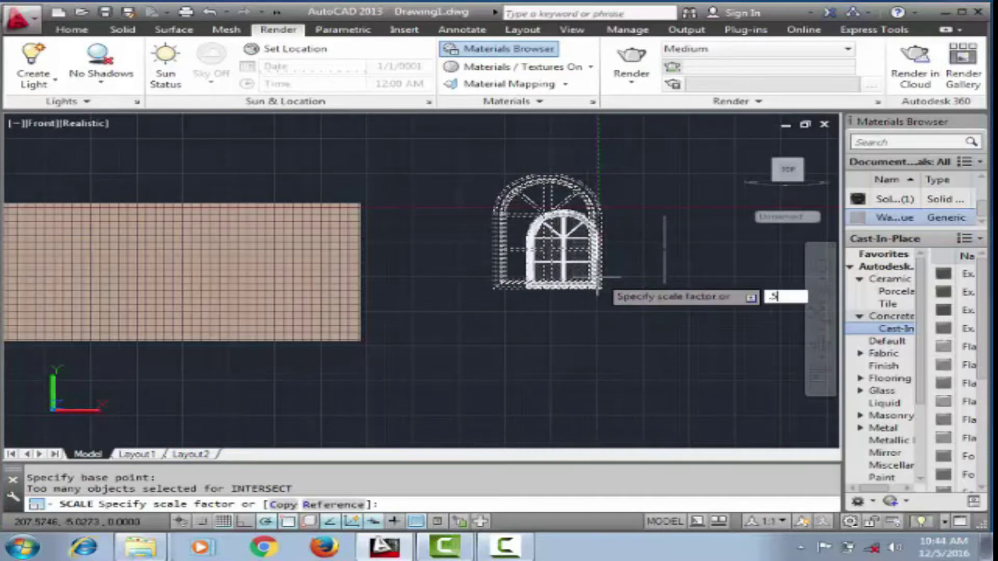
key(Return)
scroll(609, 282, down, 3)
scroll(604, 299, up, 5)
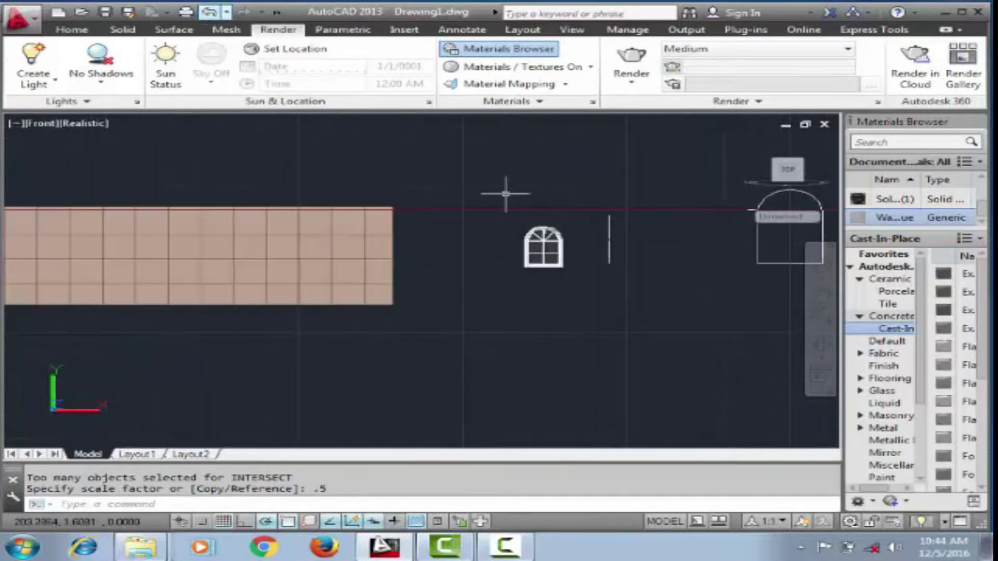
scroll(571, 275, up, 4)
scroll(538, 299, down, 4)
Step: Rescale the window again to fit the wall's arched opening
click(512, 270)
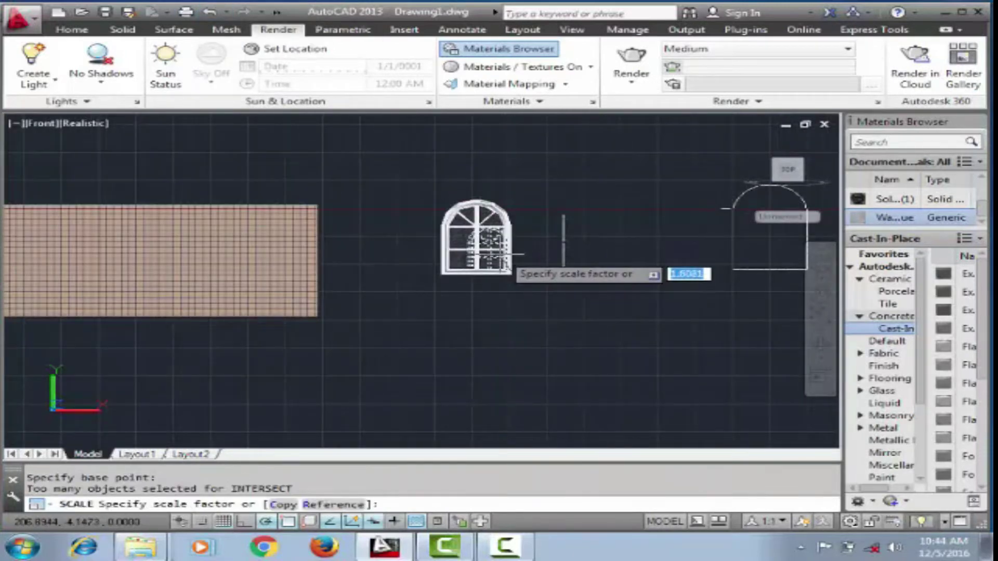
click(578, 221)
scroll(578, 221, down, 3)
scroll(270, 224, up, 3)
scroll(643, 224, up, 2)
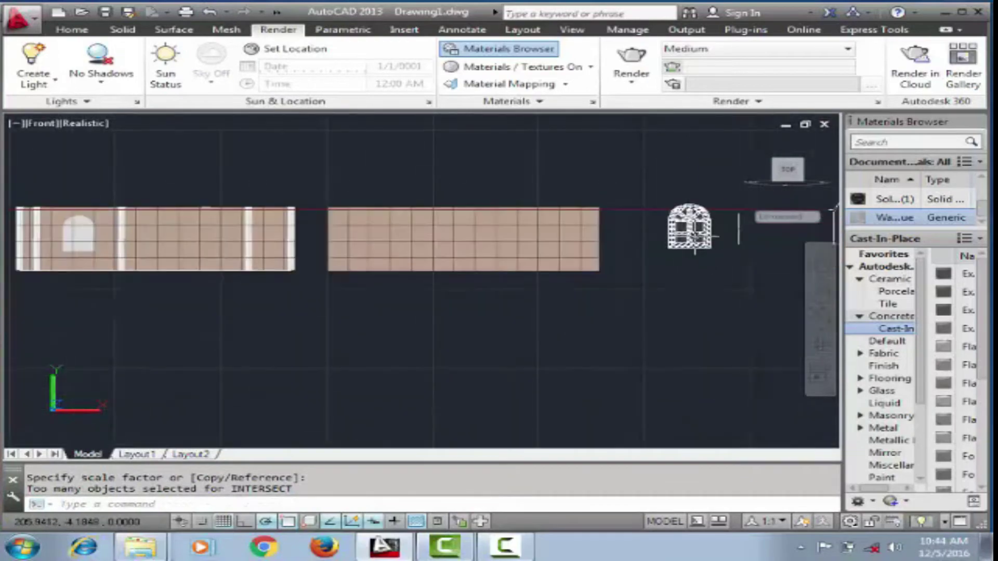
Step: Select the window for a stretch, then cancel it
click(691, 218)
scroll(692, 242, down, 3)
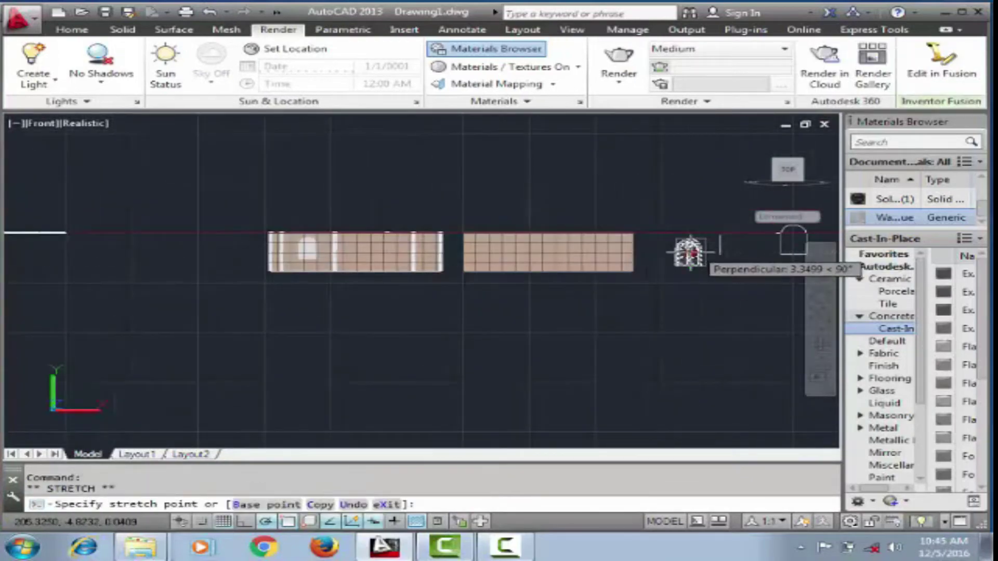
scroll(690, 253, up, 3)
scroll(676, 260, down, 3)
key(Escape)
scroll(403, 265, up, 3)
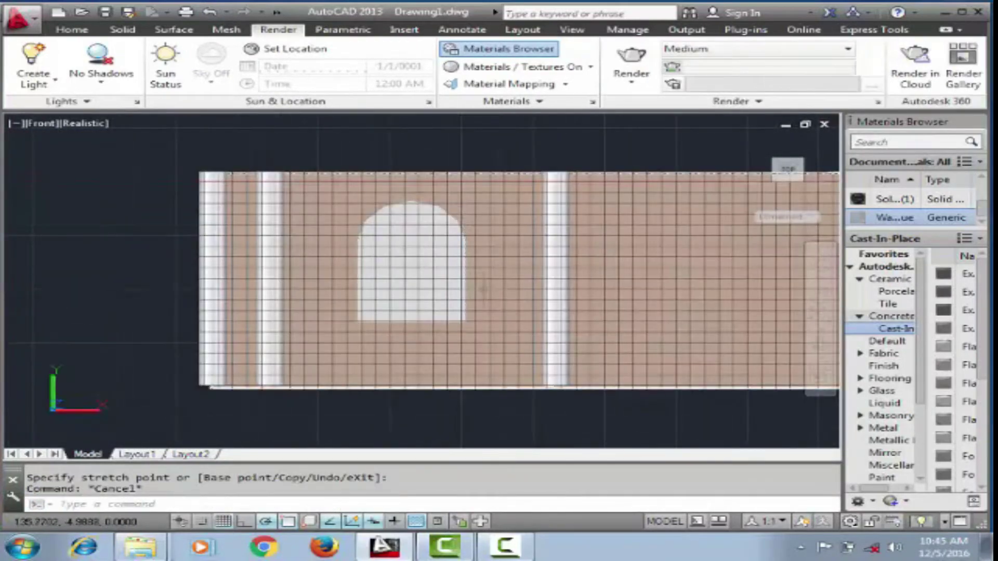
Step: Start the SUBTRACT command to cut one solid from another
text(s)
key(Return)
scroll(442, 263, down, 3)
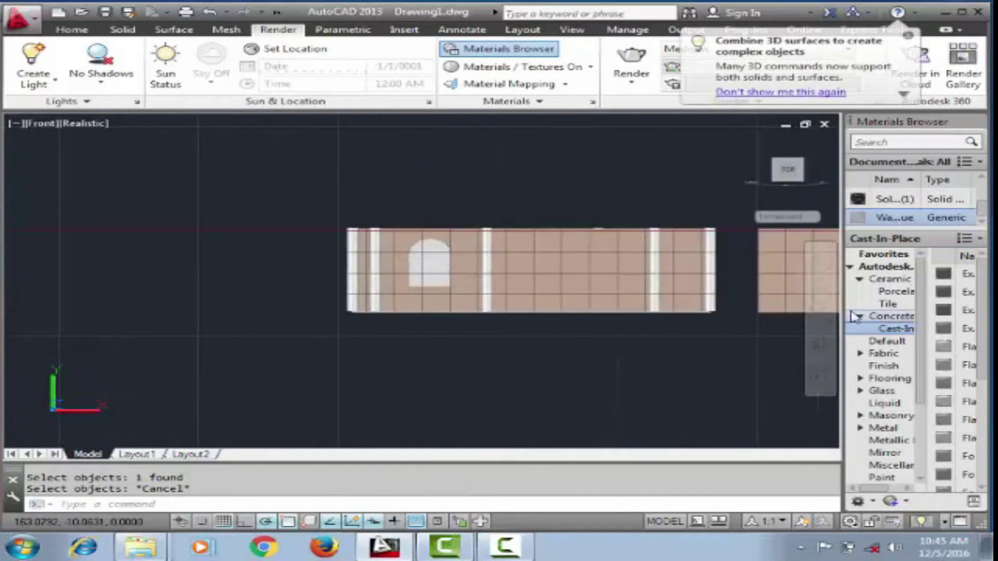
Step: Try a brown wood-like Default material on the walls
mouse_move(572, 291)
shift+middle_down()
mouse_move(456, 307)
mouse_move(488, 210)
mouse_move(468, 250)
shift+middle_up()
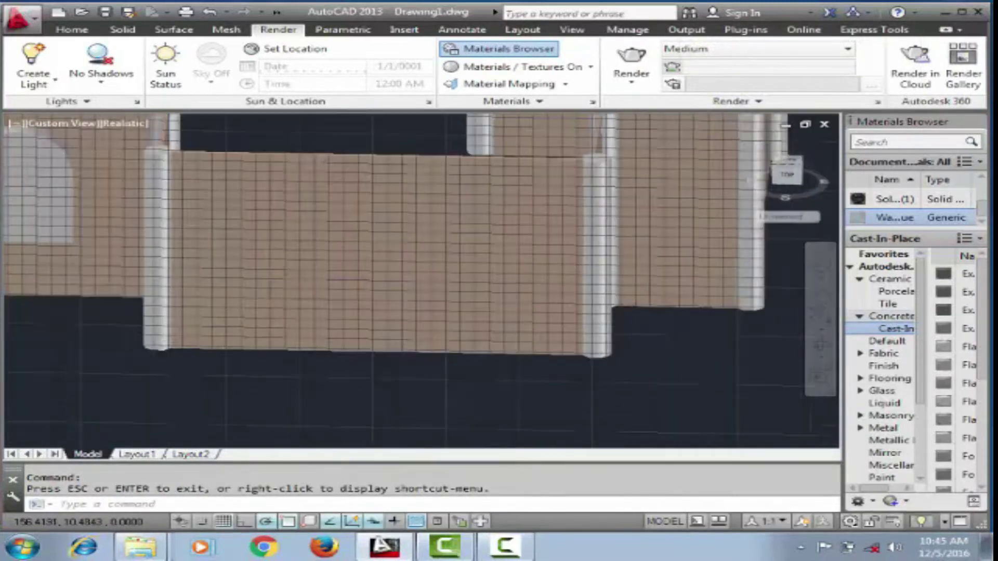
scroll(619, 320, up, 5)
scroll(619, 319, down, 4)
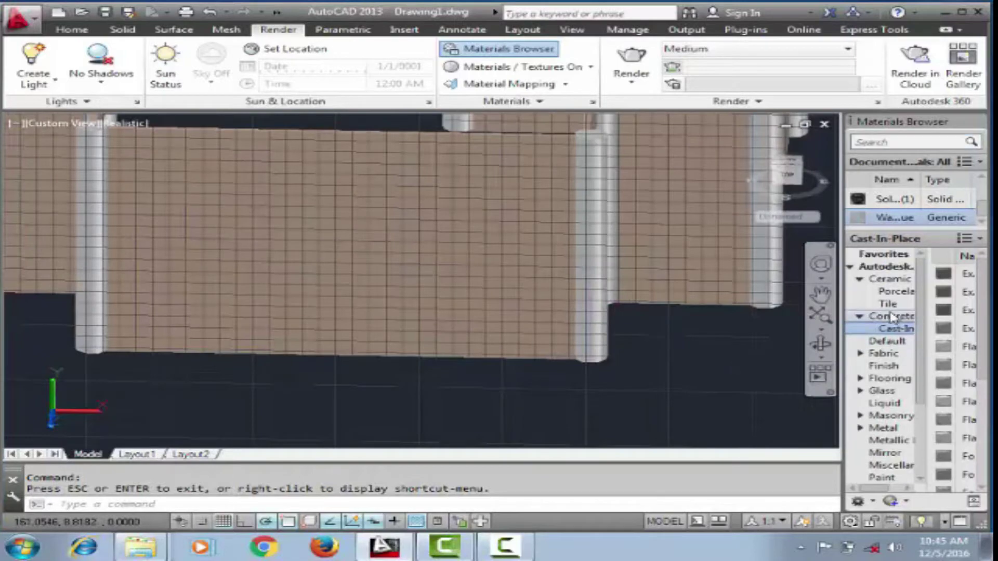
click(956, 358)
scroll(468, 234, down, 2)
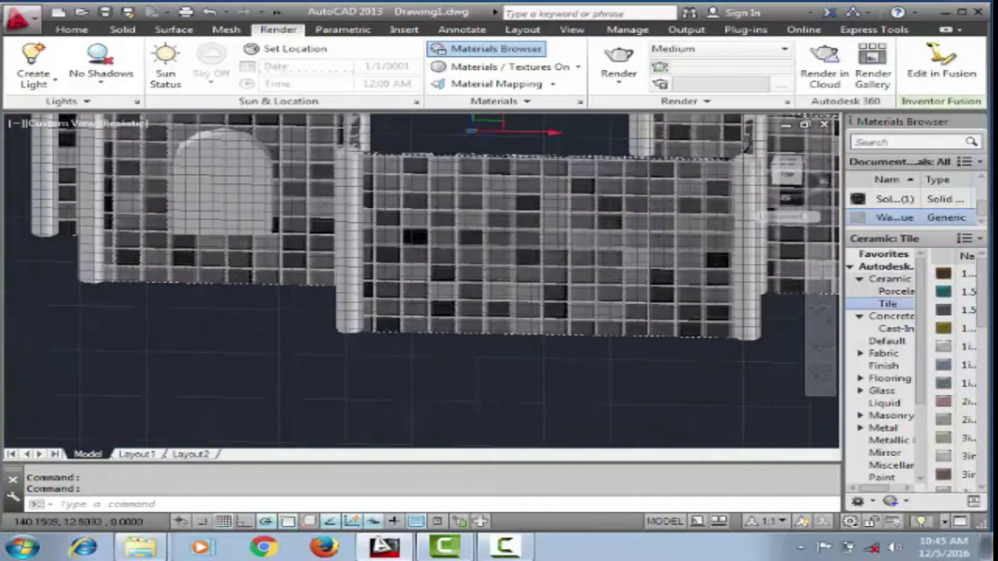
drag(944, 383, 564, 283)
Step: Apply the Pink material from the Paint category to the walls
scroll(909, 366, down, 2)
click(893, 352)
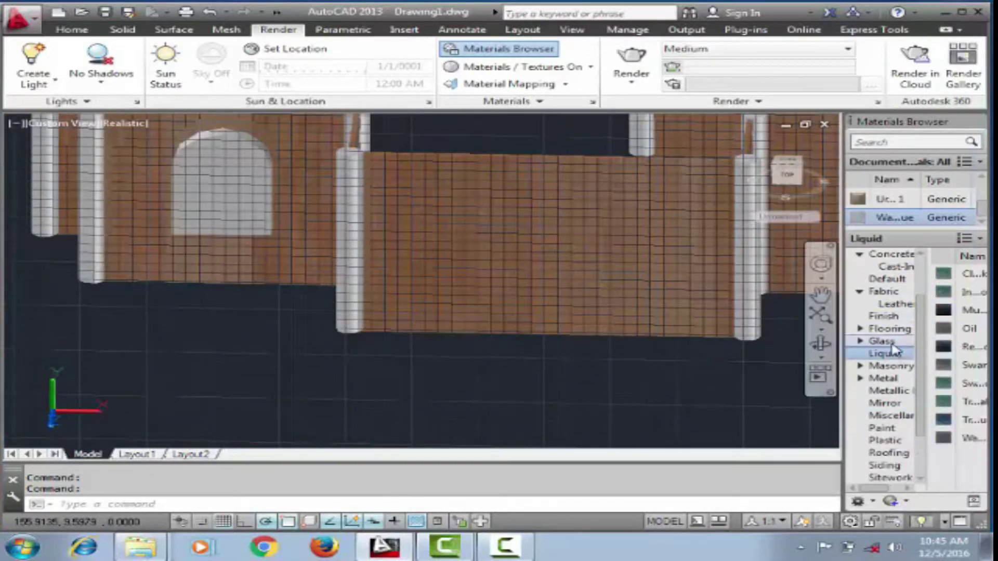
click(890, 415)
scroll(891, 411, down, 2)
drag(944, 346, 531, 267)
scroll(524, 318, down, 3)
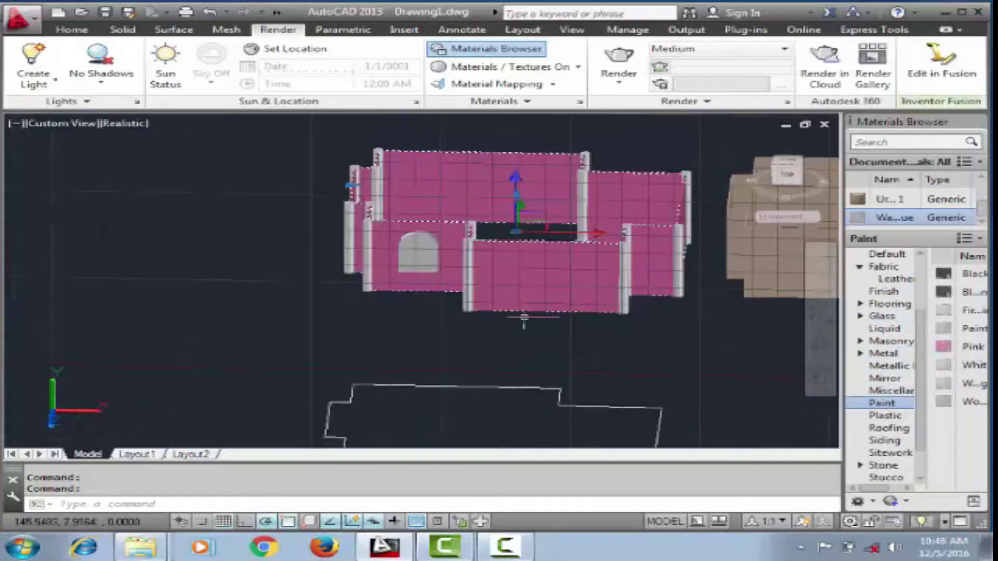
scroll(704, 289, up, 3)
mouse_move(704, 290)
shift+middle_down()
mouse_move(657, 256)
mouse_move(564, 289)
shift+middle_up()
Step: Apply a Stucco material to a column, then undo it
scroll(556, 268, up, 3)
scroll(557, 268, up, 3)
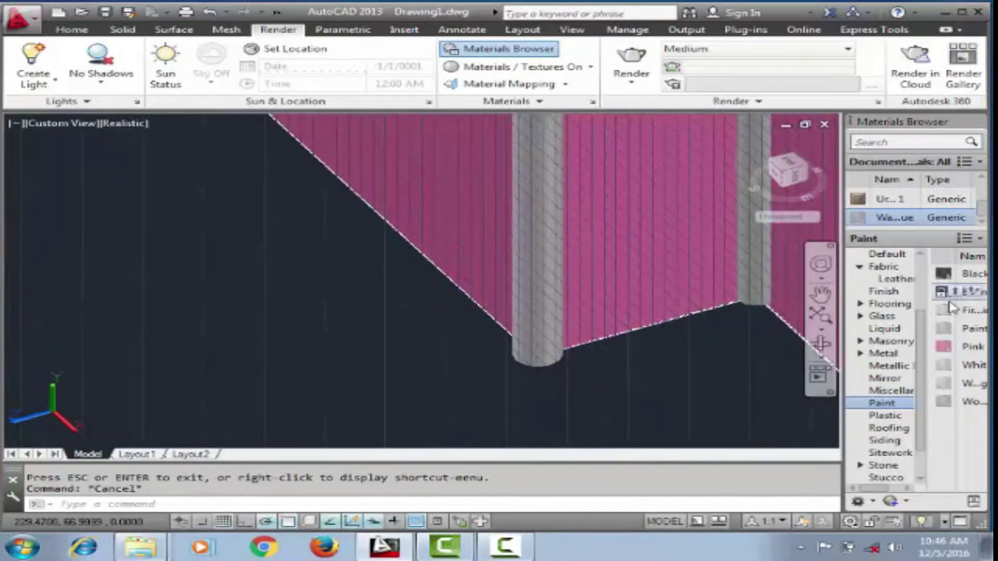
scroll(526, 416, up, 3)
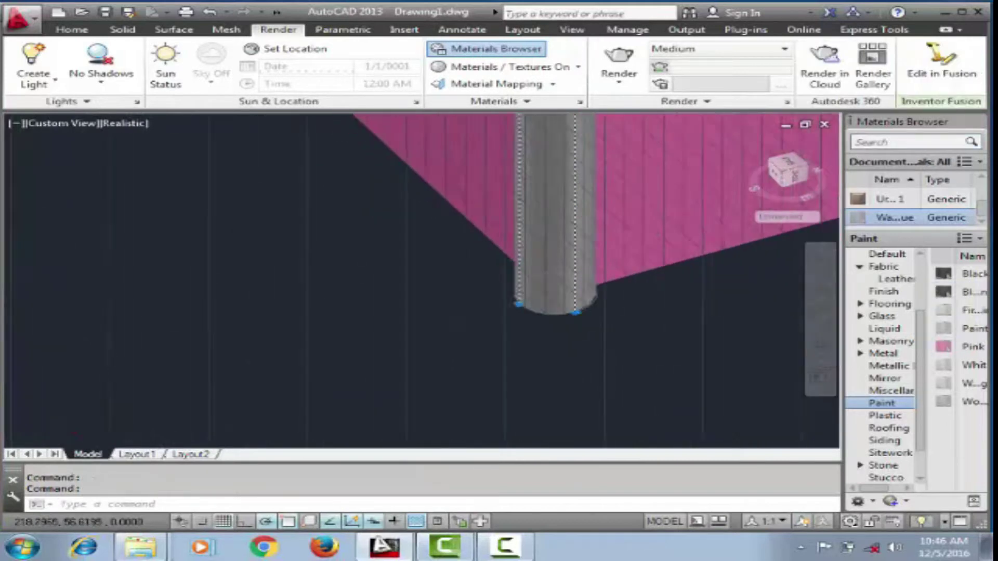
scroll(912, 459, down, 1)
drag(551, 253, 650, 223)
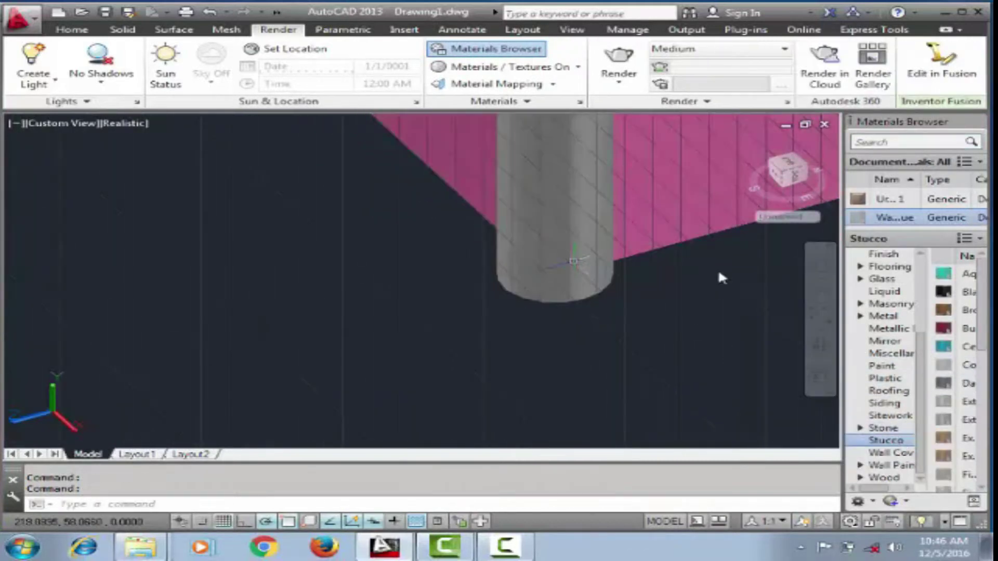
click(613, 334)
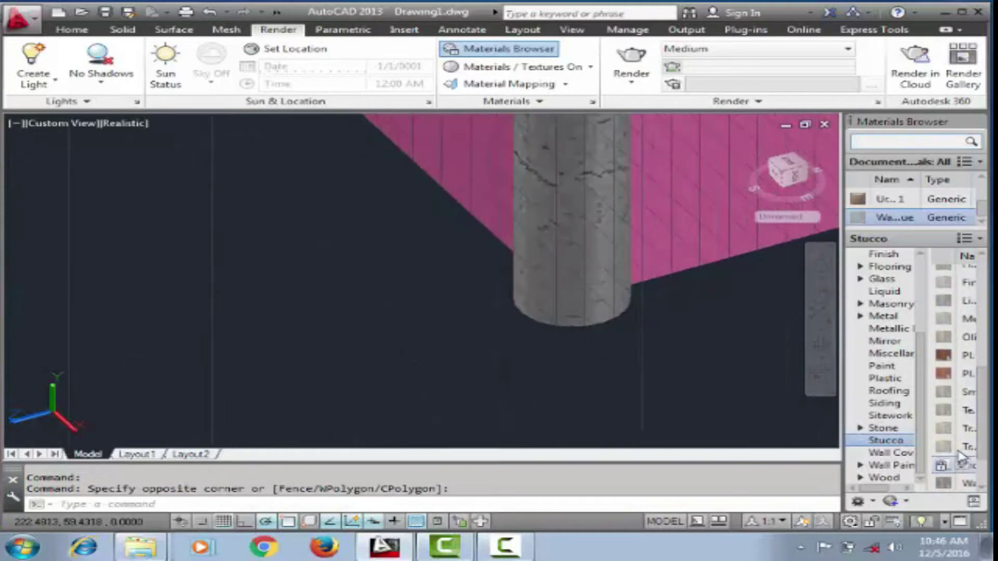
key(ctrl+z)
key(ctrl+z)
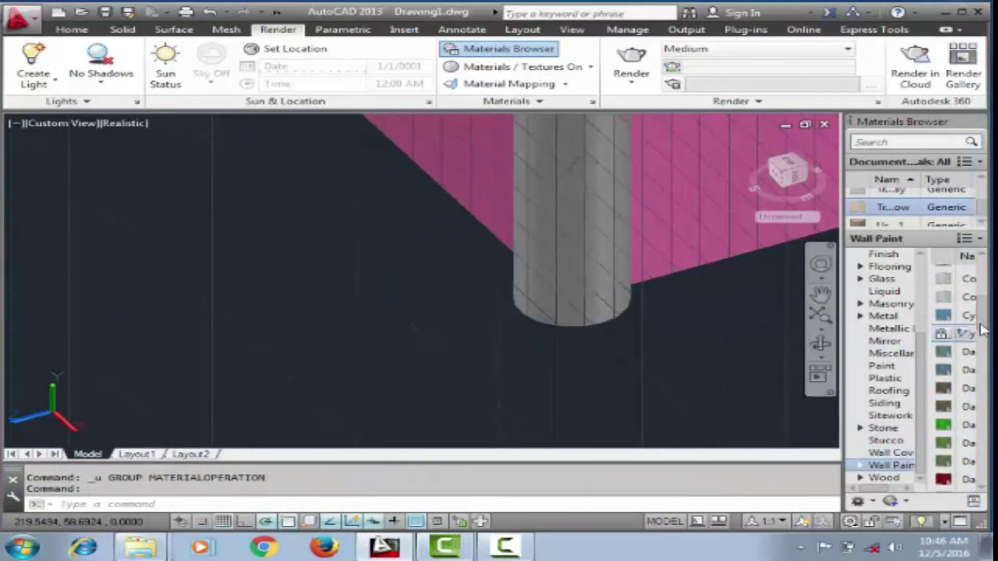
Step: Window-select the walls and columns and apply White from Wall Paint
click(568, 435)
scroll(535, 379, down, 3)
scroll(551, 338, up, 3)
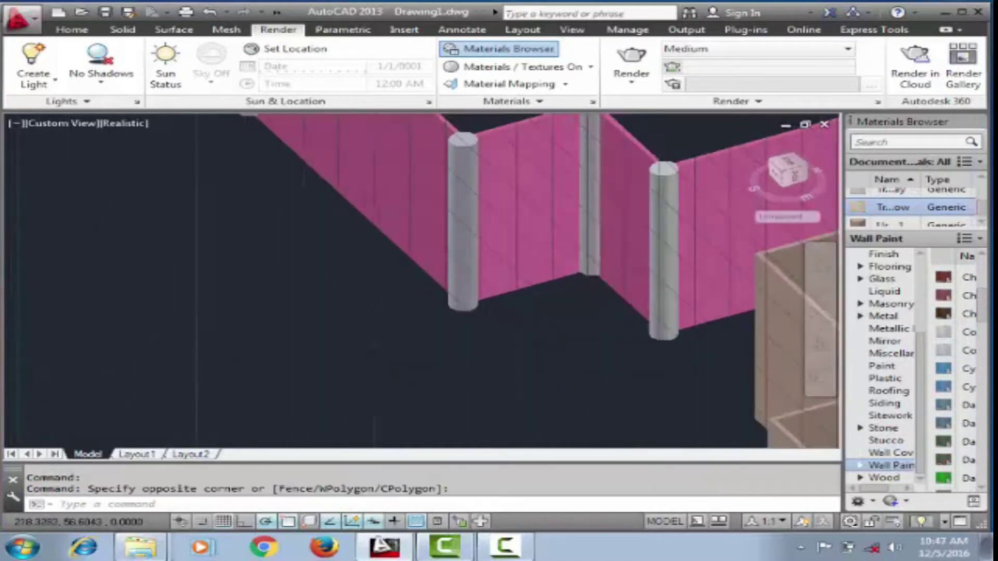
scroll(579, 293, up, 3)
scroll(579, 294, down, 3)
click(497, 289)
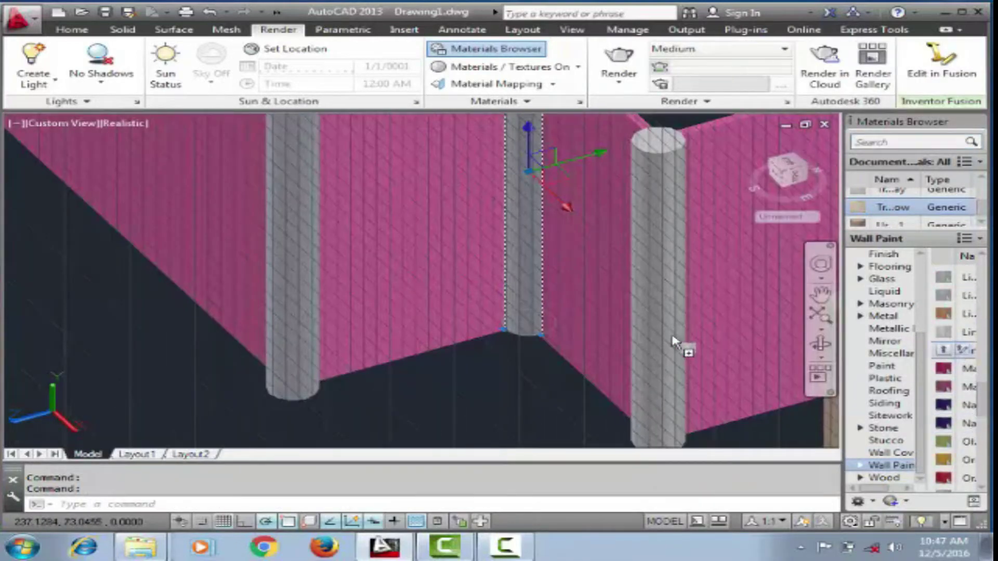
scroll(956, 364, down, 3)
click(943, 429)
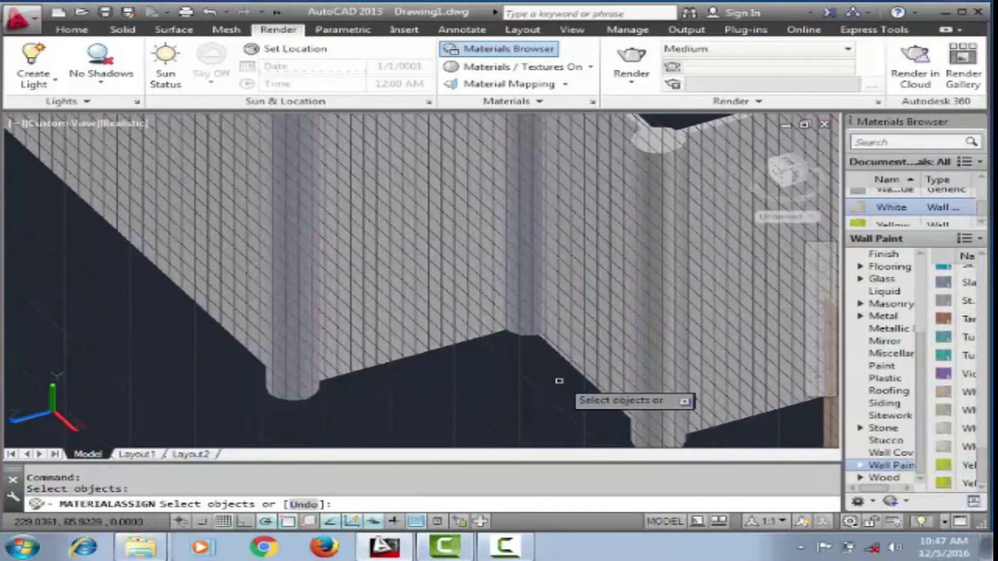
key(Escape)
Step: Select a single column and zoom around the building
scroll(559, 381, down, 2)
scroll(572, 380, down, 1)
click(624, 380)
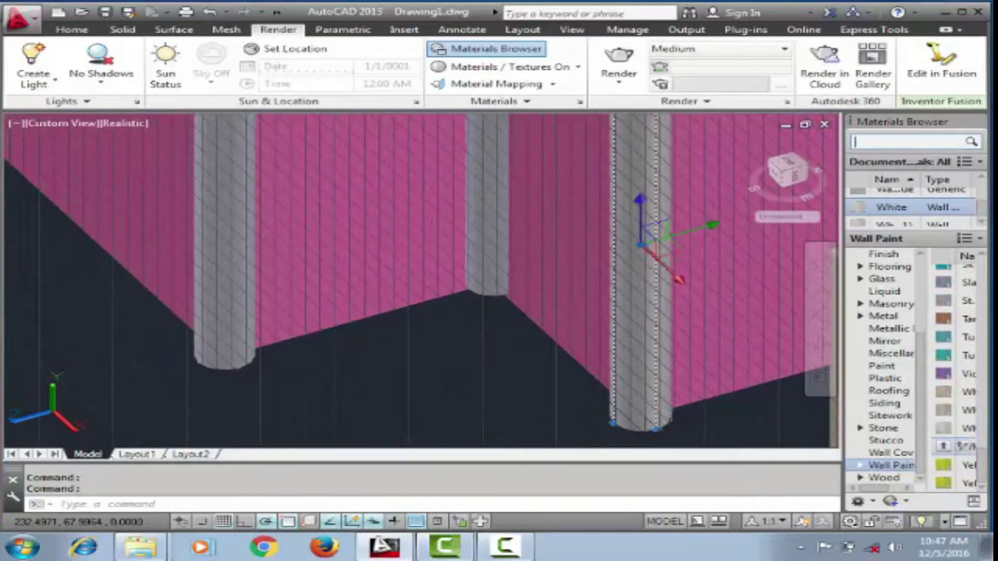
scroll(520, 279, down, 5)
scroll(526, 250, up, 3)
scroll(530, 234, up, 3)
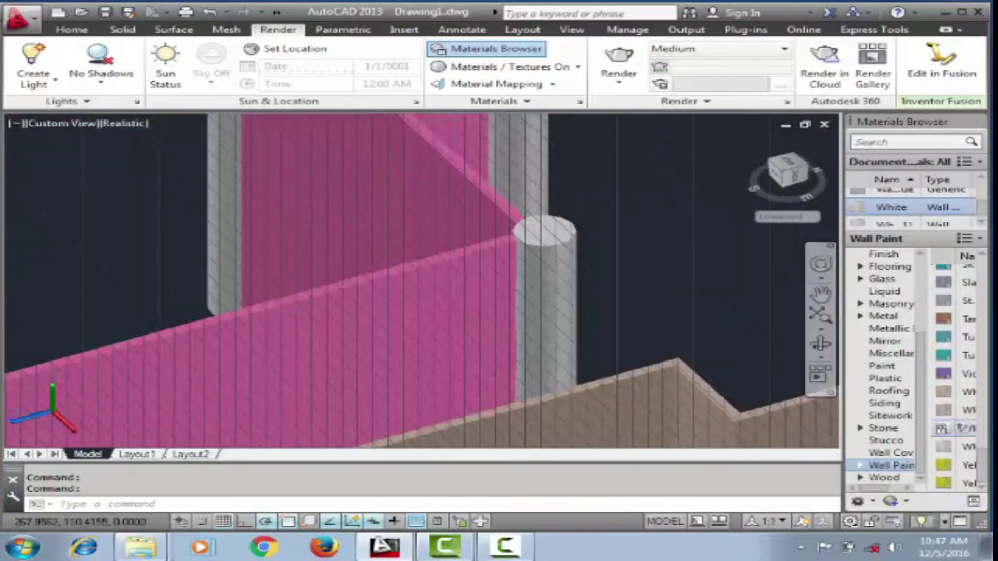
scroll(533, 224, up, 2)
scroll(535, 226, up, 2)
scroll(536, 312, down, 3)
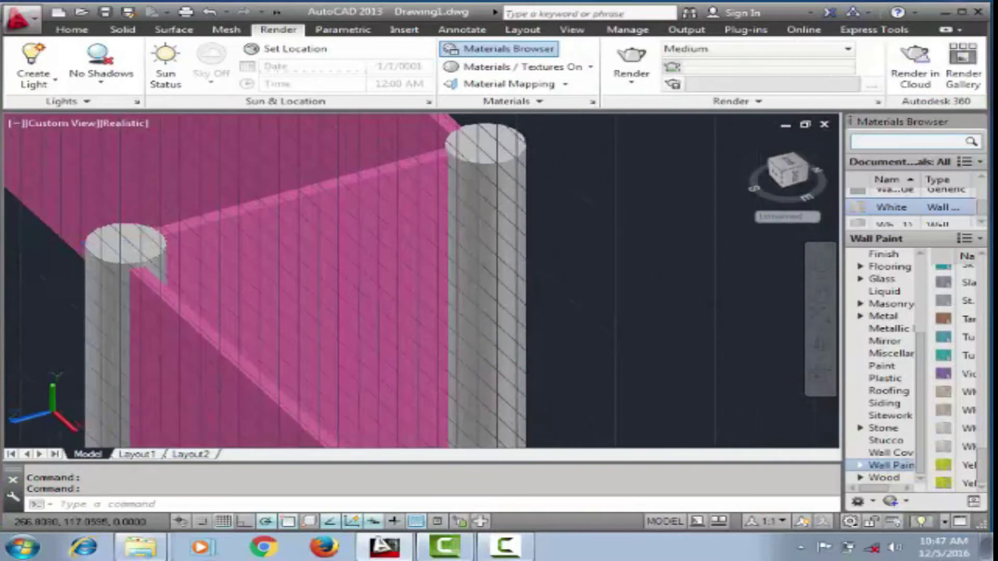
scroll(540, 416, down, 4)
Step: Select another column and zoom in and out to inspect the pink walls
click(543, 446)
scroll(542, 416, up, 4)
scroll(520, 312, up, 3)
click(598, 223)
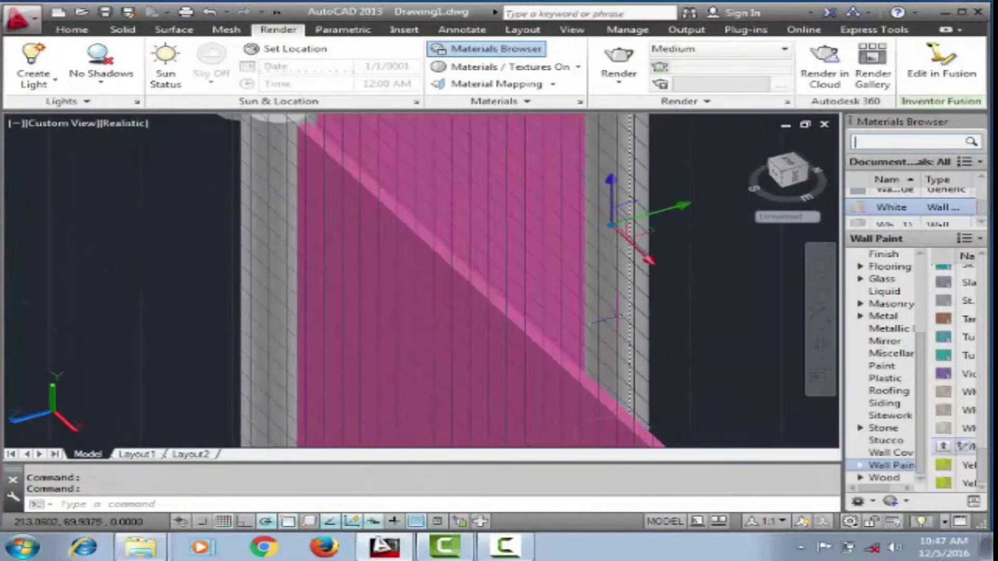
scroll(333, 144, down, 3)
scroll(333, 145, up, 5)
scroll(333, 144, down, 4)
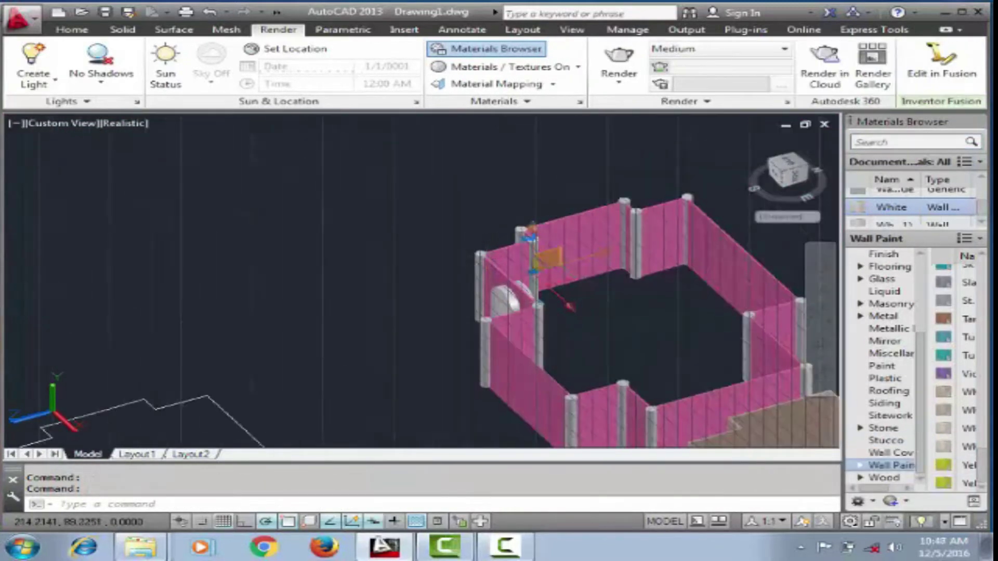
scroll(323, 234, up, 5)
scroll(445, 268, down, 4)
scroll(442, 234, up, 4)
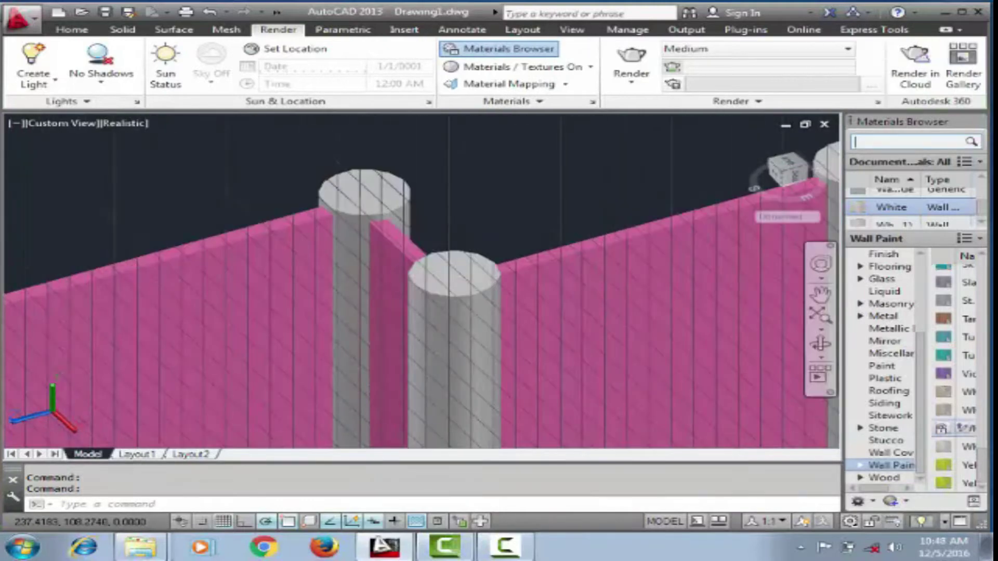
scroll(441, 206, down, 1)
scroll(440, 206, up, 3)
scroll(440, 206, up, 2)
scroll(441, 206, down, 2)
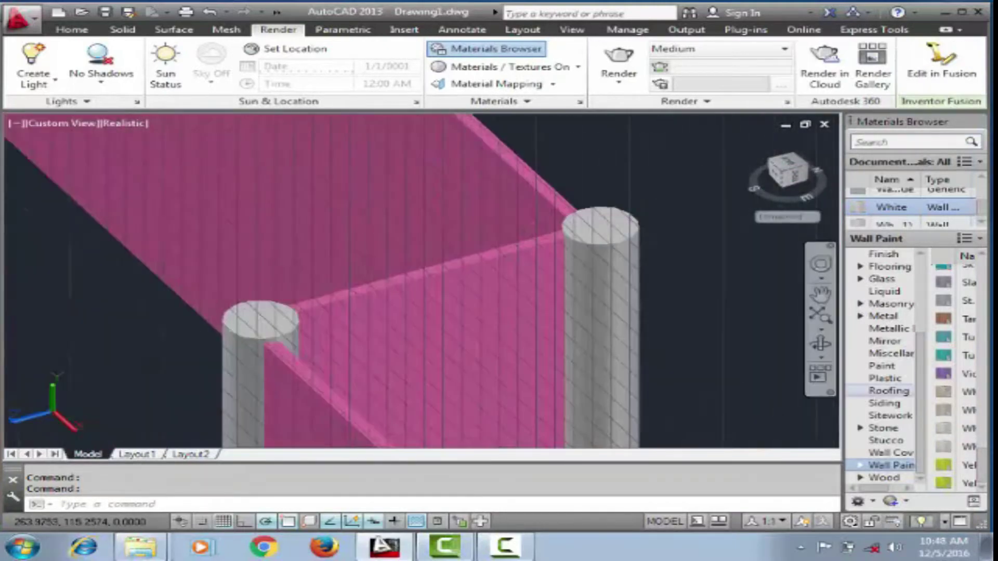
scroll(323, 260, down, 5)
Step: Clear the selection and view both wall rings from the front, orbiting into 3D
key(Escape)
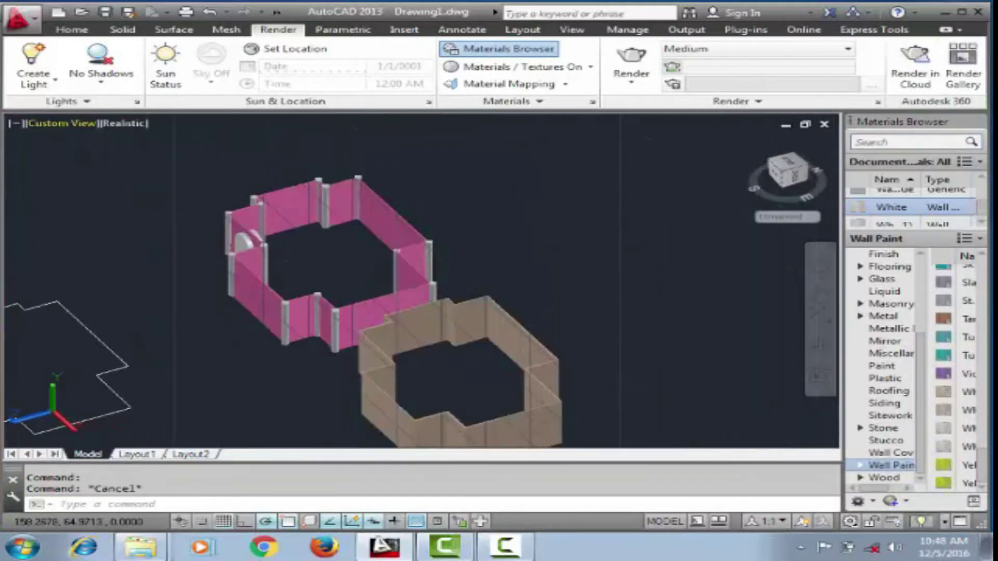
click(58, 123)
click(112, 232)
scroll(181, 285, up, 5)
scroll(364, 285, down, 2)
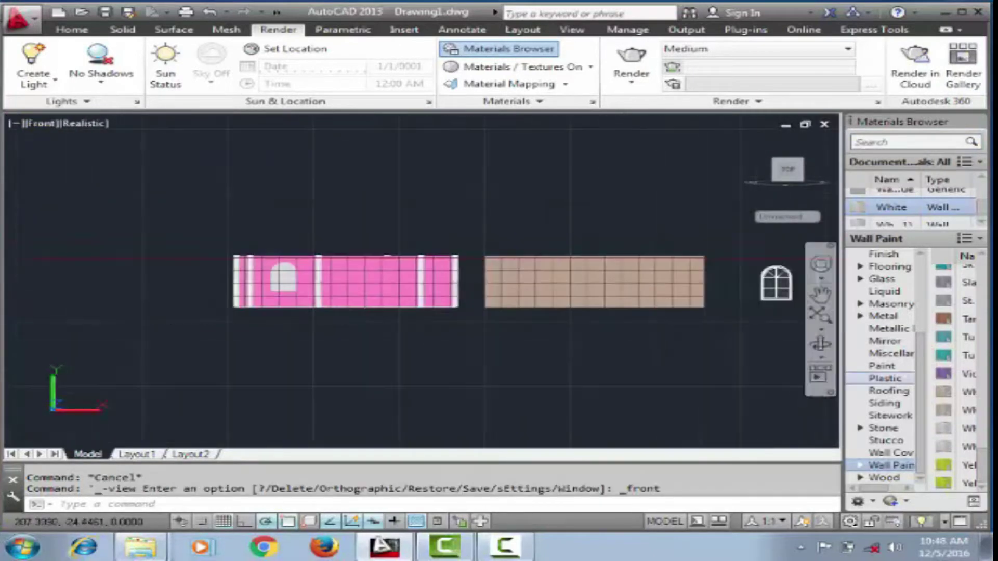
shift+middle_drag(773, 285, 803, 371)
Step: In Top view, window-select the left pink wall ring with its columns and copy it alongside
click(57, 123)
click(111, 163)
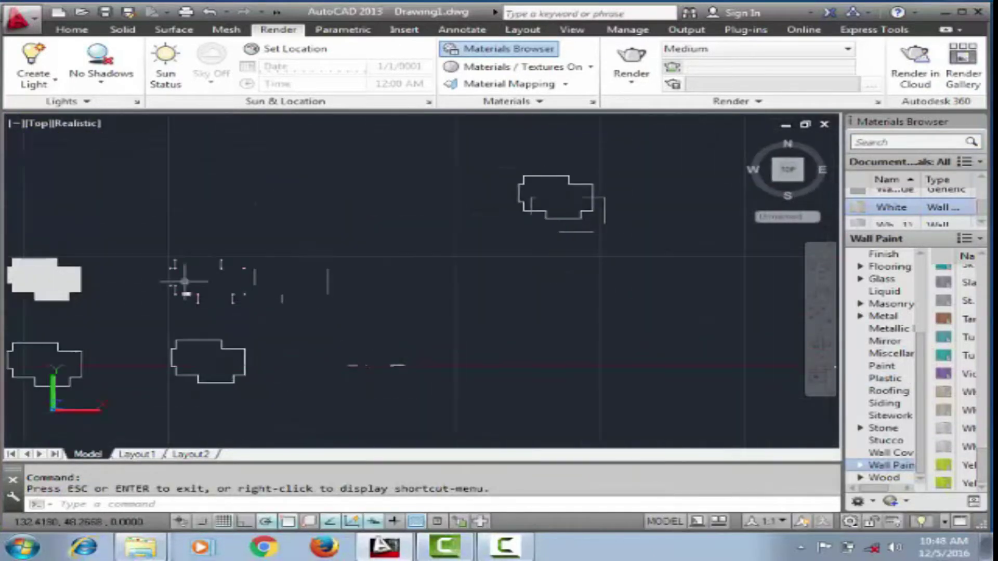
click(107, 208)
click(314, 339)
scroll(238, 304, down, 3)
text(co)
key(Return)
click(163, 294)
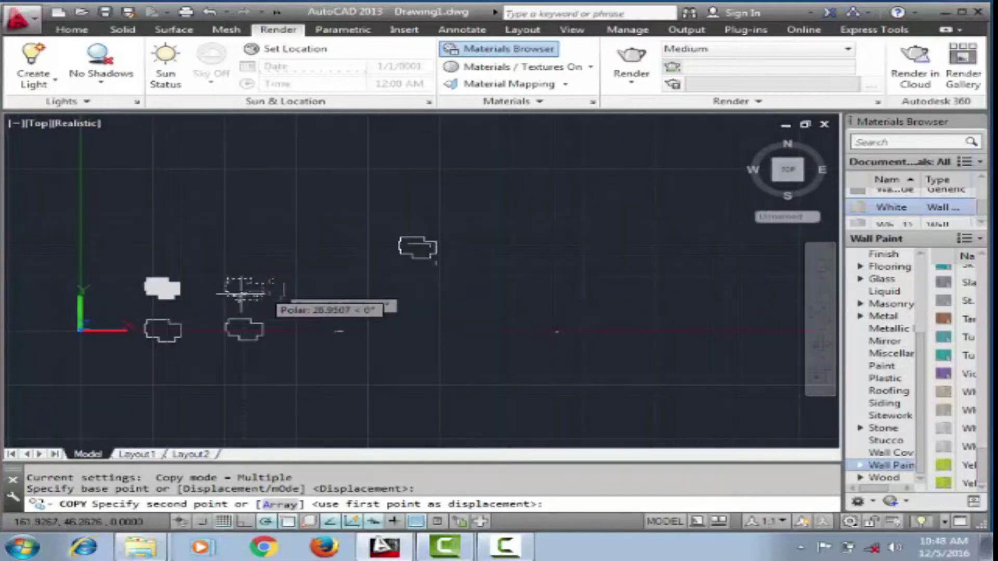
Step: Orbit to inspect the copied wall rings in 3D, then return to the top-down view
scroll(179, 287, up, 3)
shift+middle_drag(180, 287, 366, 299)
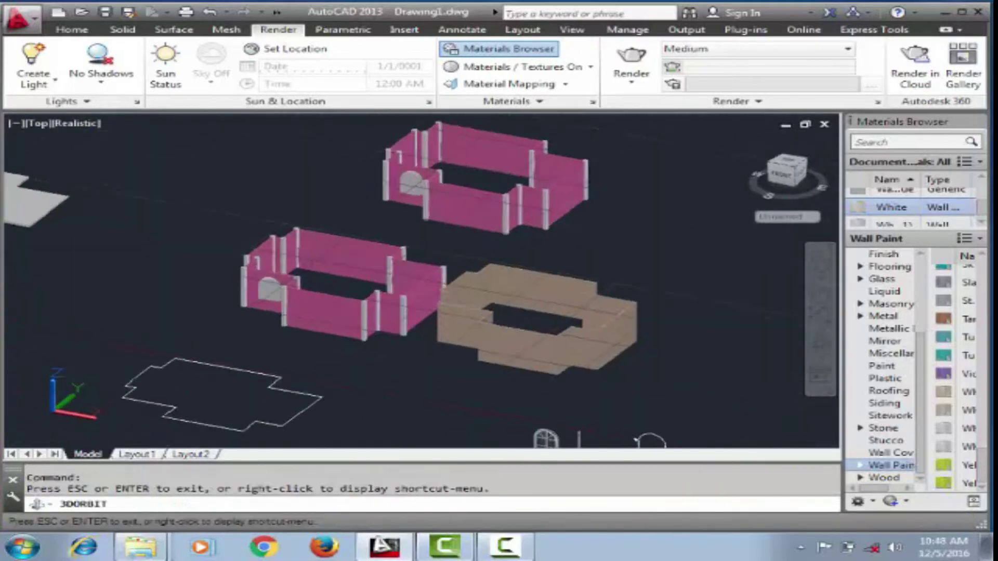
scroll(353, 323, up, 3)
text(EXP)
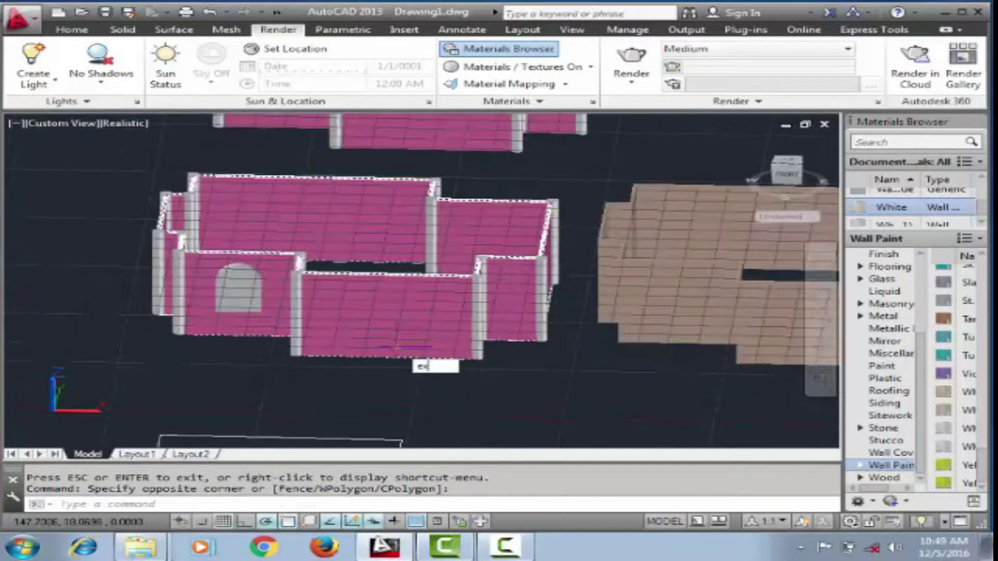
key(Return)
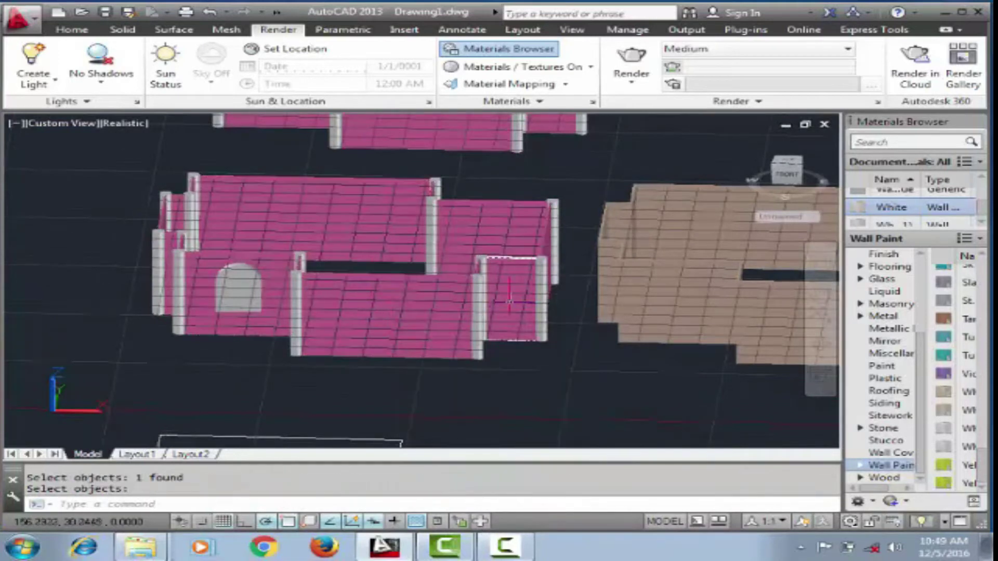
click(787, 162)
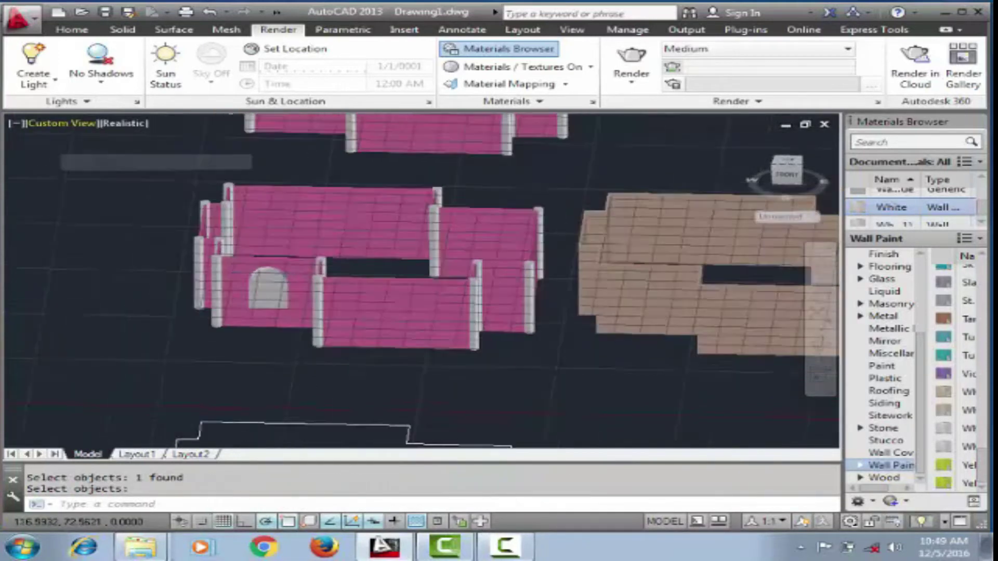
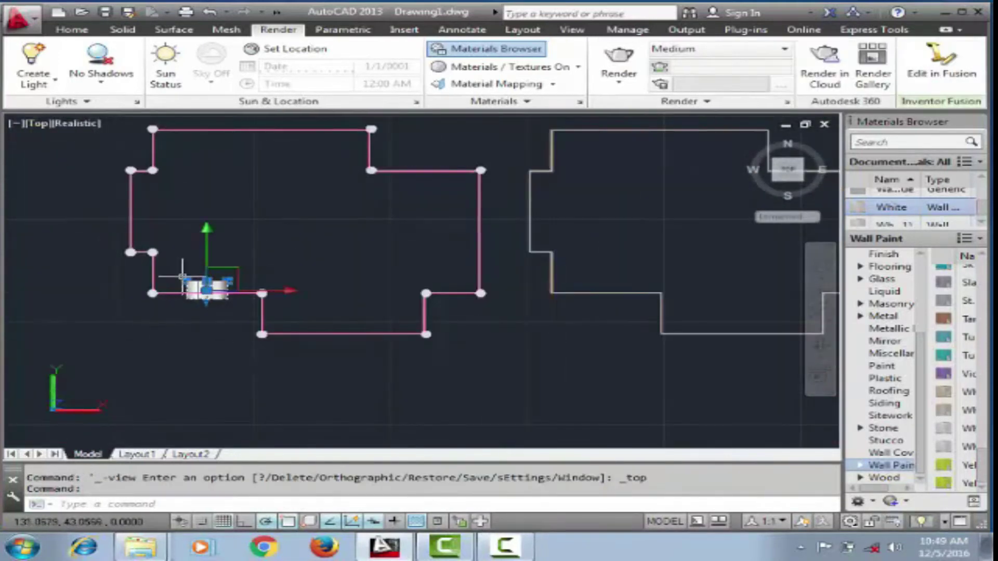
Step: Copy the window piece onto the top wall
click(200, 285)
scroll(208, 218, up, 2)
click(214, 176)
key(Escape)
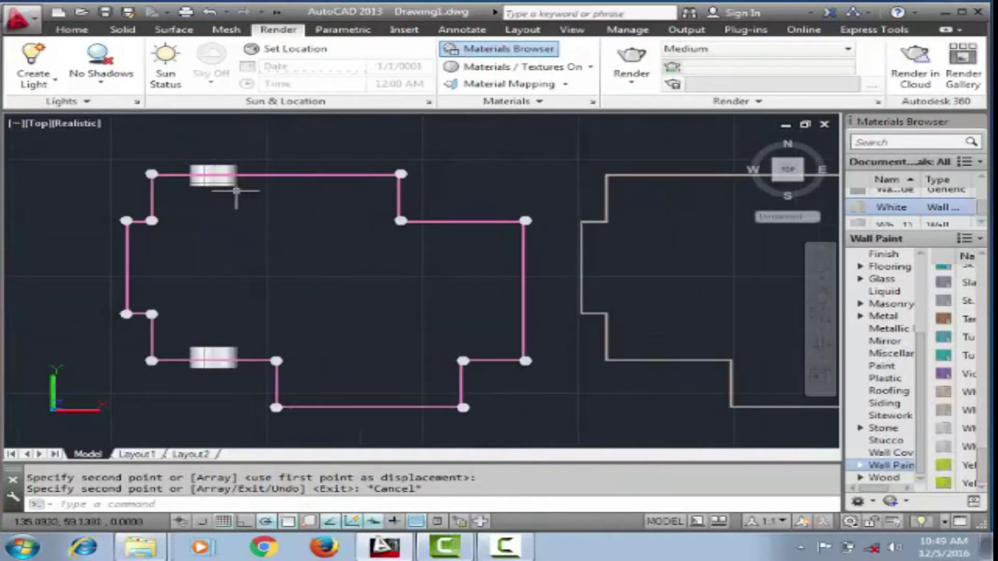
Step: Use CO to copy the top-wall window farther right along the top wall
text(co)
key(Return)
click(293, 267)
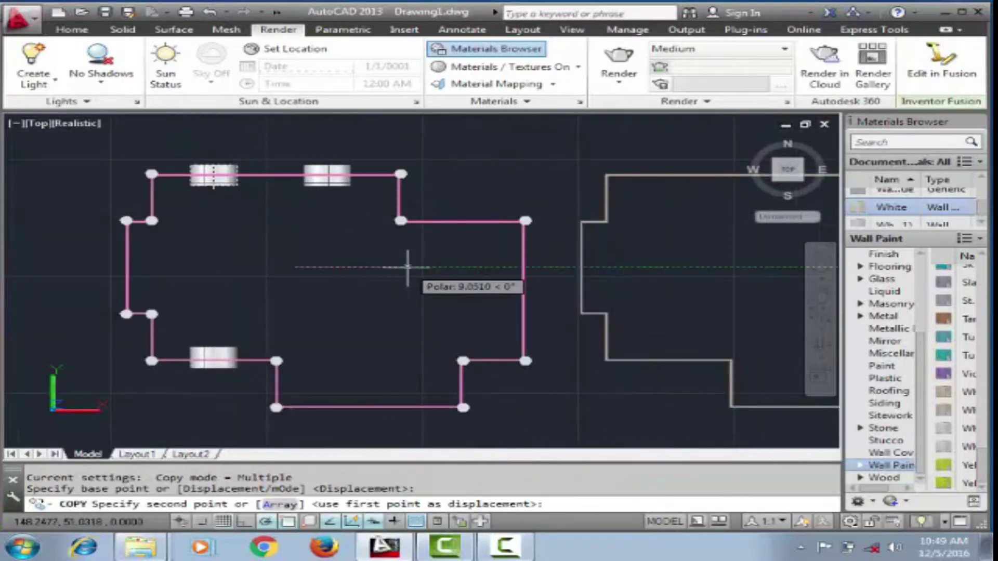
click(418, 268)
key(Escape)
Step: Copy the new top-wall window down onto the bottom wall of the plan
click(339, 177)
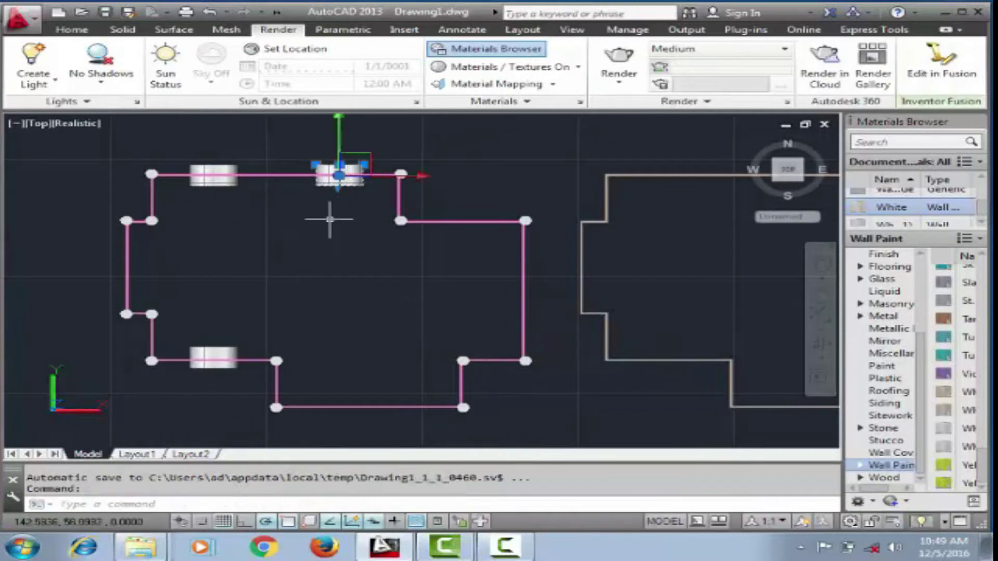
click(697, 107)
key(Escape)
click(339, 177)
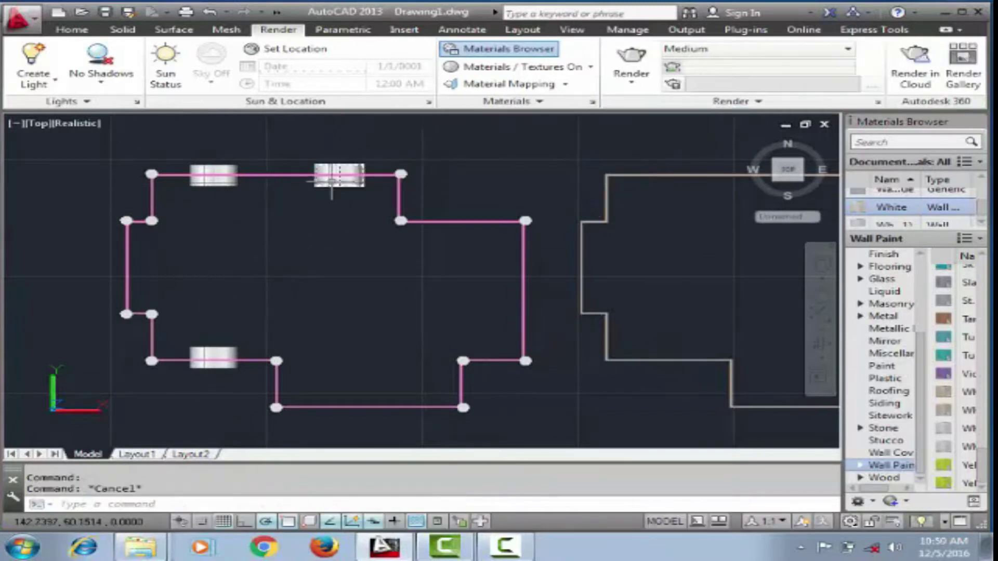
right_click(339, 177)
click(412, 276)
click(339, 175)
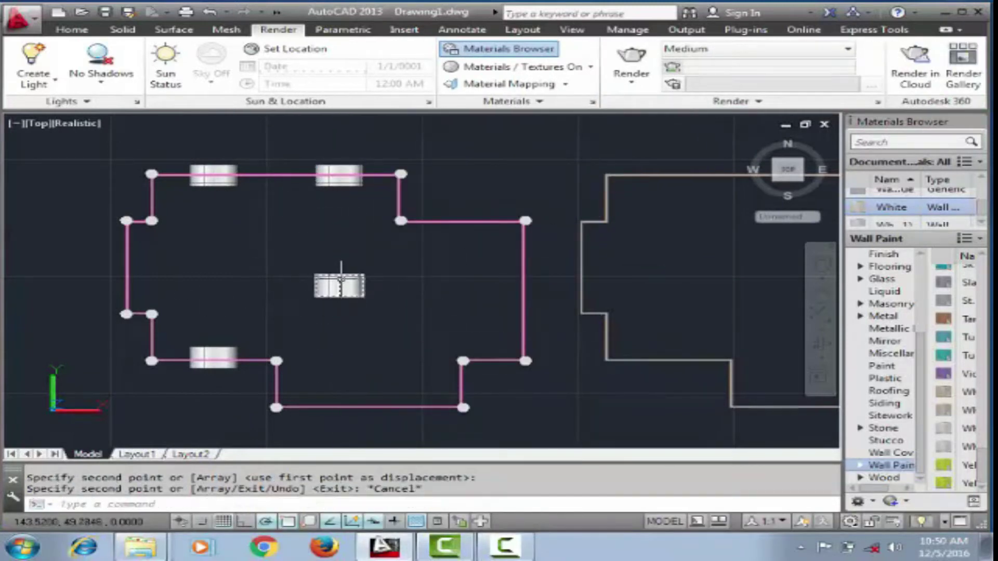
click(322, 311)
Step: Move the window copy near the right side onto the right-hand wall
click(360, 305)
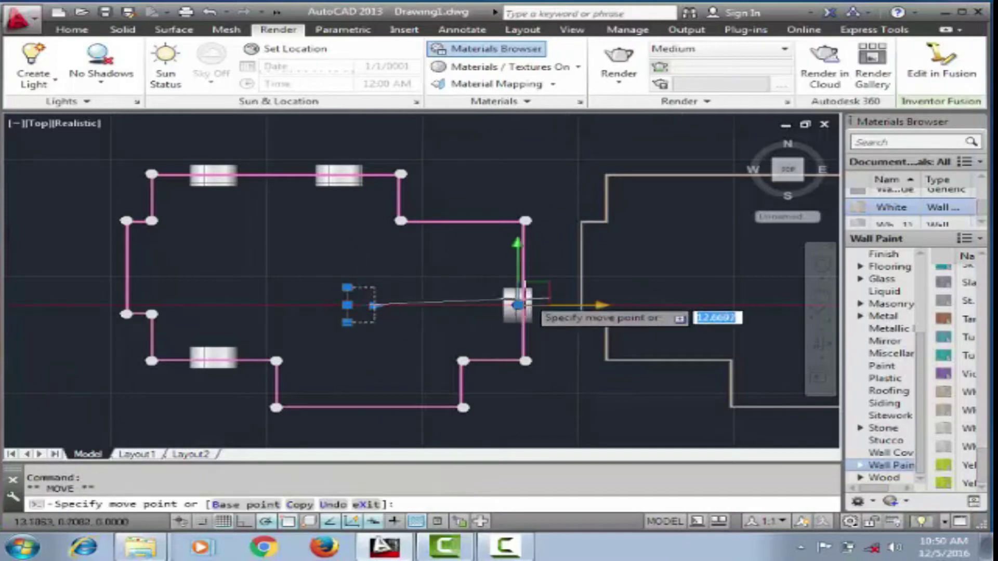
scroll(517, 305, up, 3)
scroll(517, 310, up, 3)
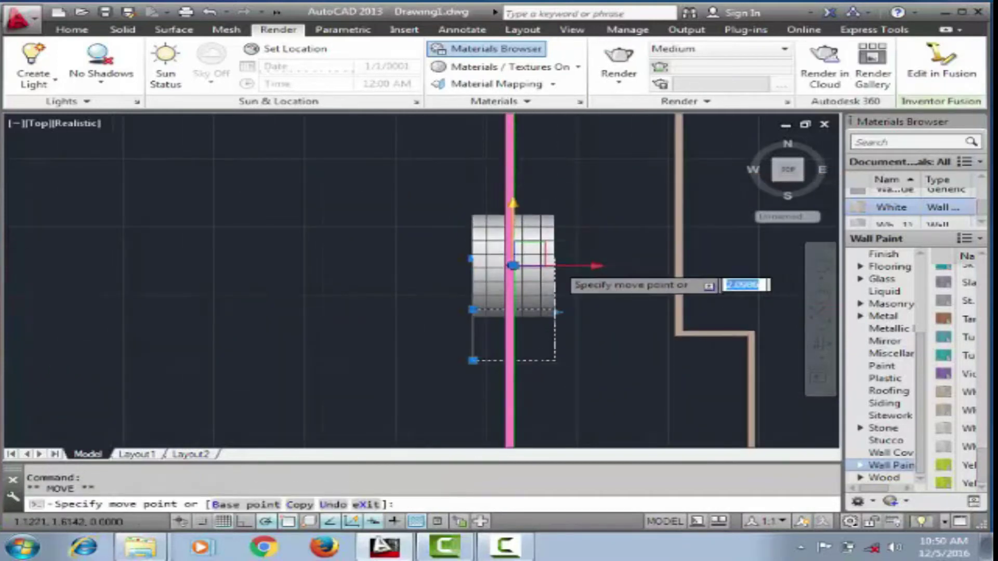
scroll(514, 223, down, 3)
key(Escape)
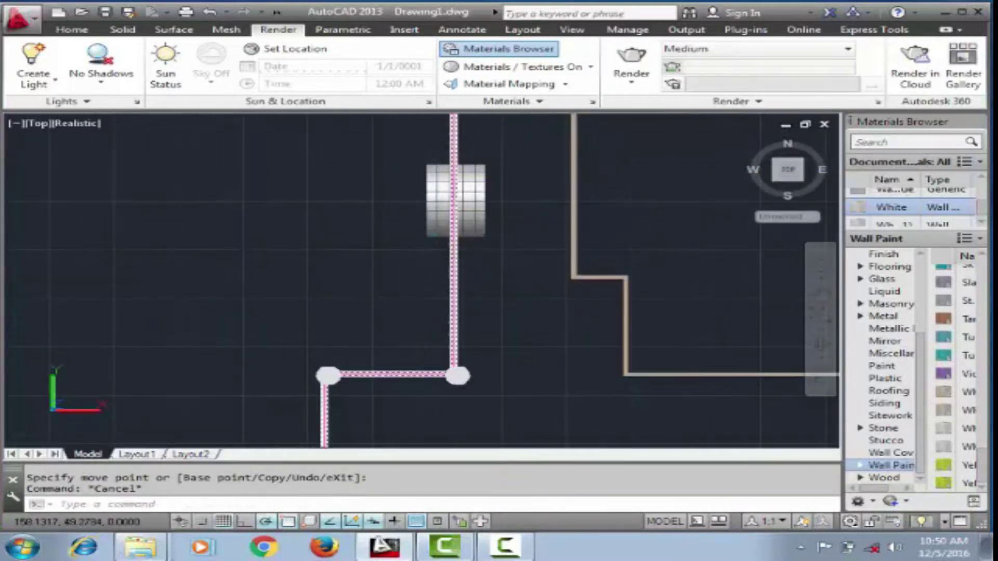
click(456, 203)
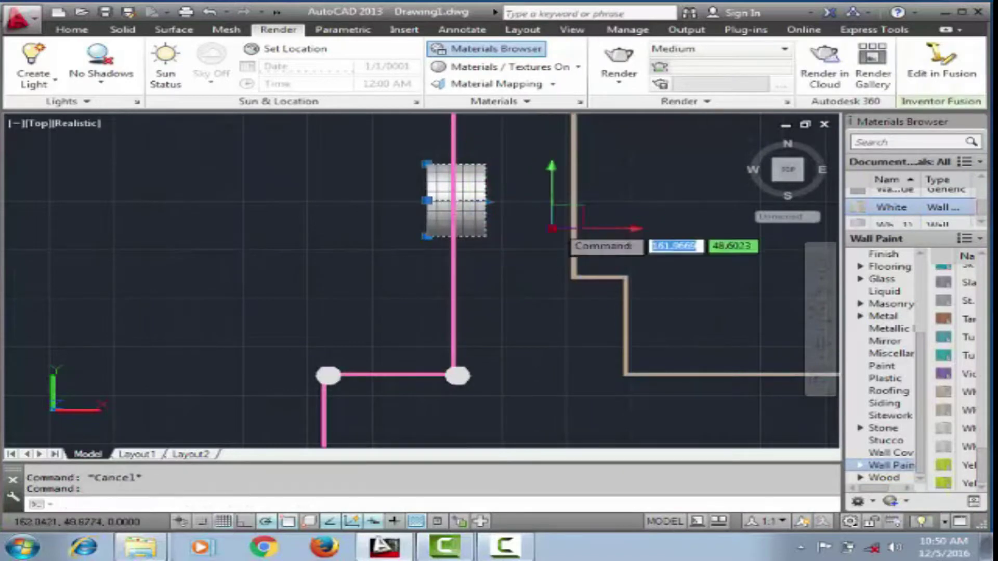
text(M)
key(Return)
click(450, 204)
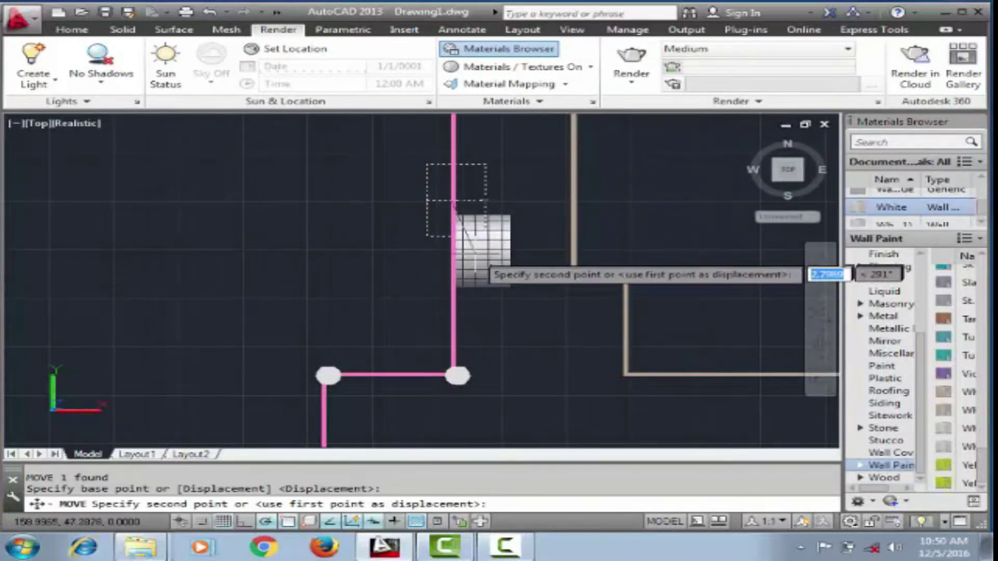
scroll(458, 197, down, 3)
key(Escape)
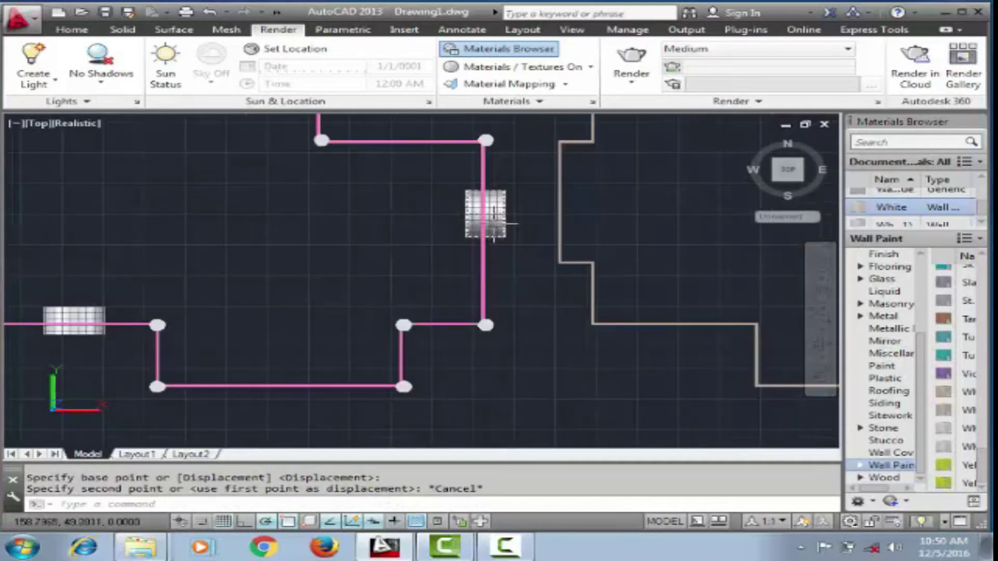
scroll(467, 200, up, 3)
key(Escape)
scroll(467, 219, down, 3)
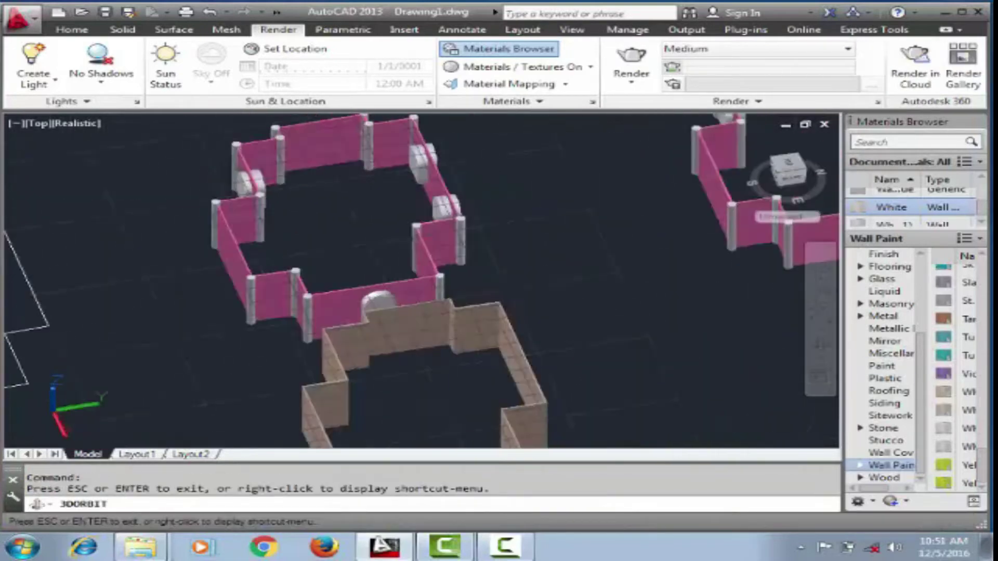
Step: Copy the right-wall window onto the left wall of the house plan
shift+middle_drag(467, 219, 364, 312)
key(ctrl+z)
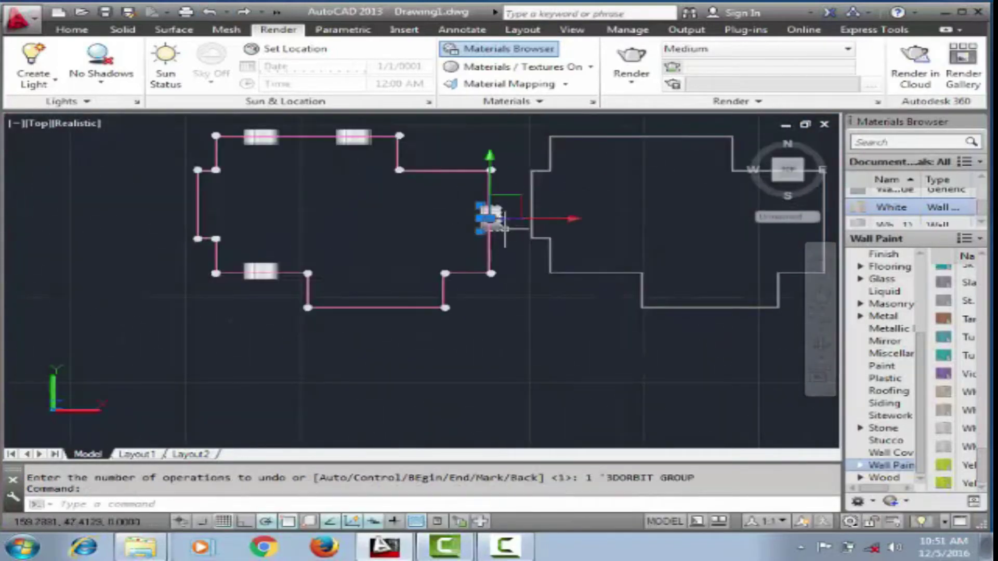
right_click(505, 228)
click(525, 260)
click(212, 215)
key(Escape)
scroll(212, 215, up, 3)
scroll(322, 275, up, 2)
Step: Orbit to check the left-wall window copy in 3D, then return to the flat plan
click(323, 279)
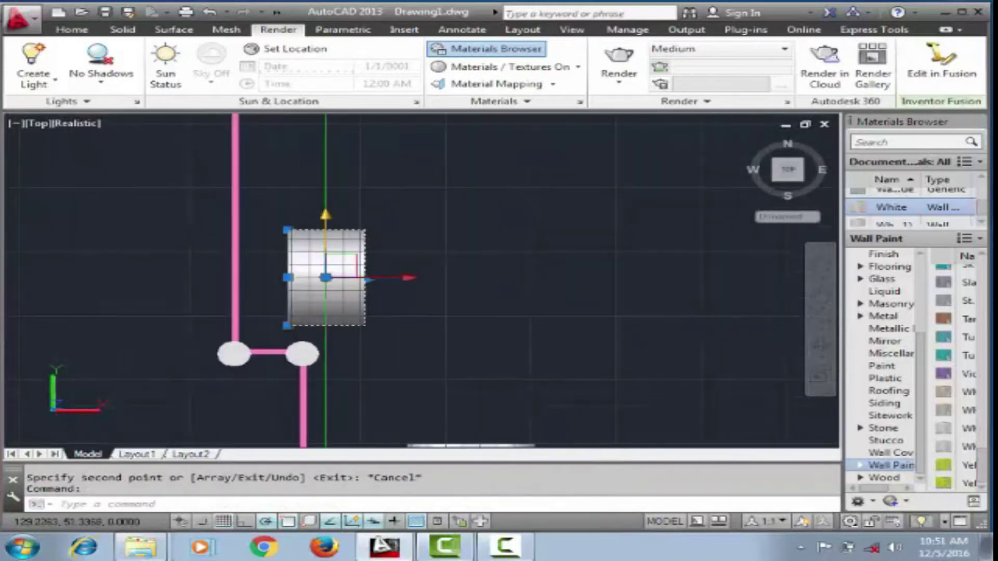
click(323, 167)
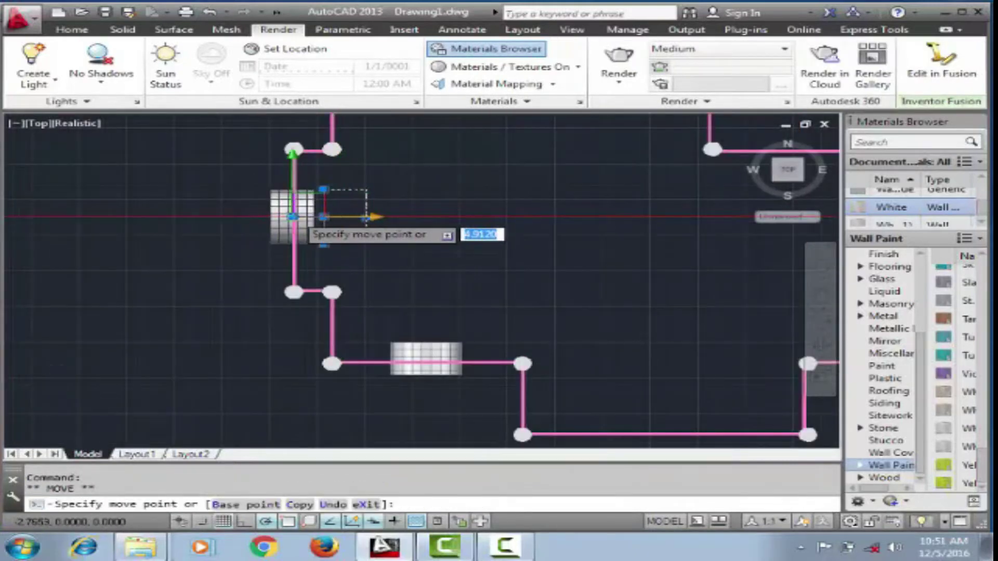
key(Escape)
scroll(367, 217, down, 4)
shift+middle_drag(490, 179, 499, 156)
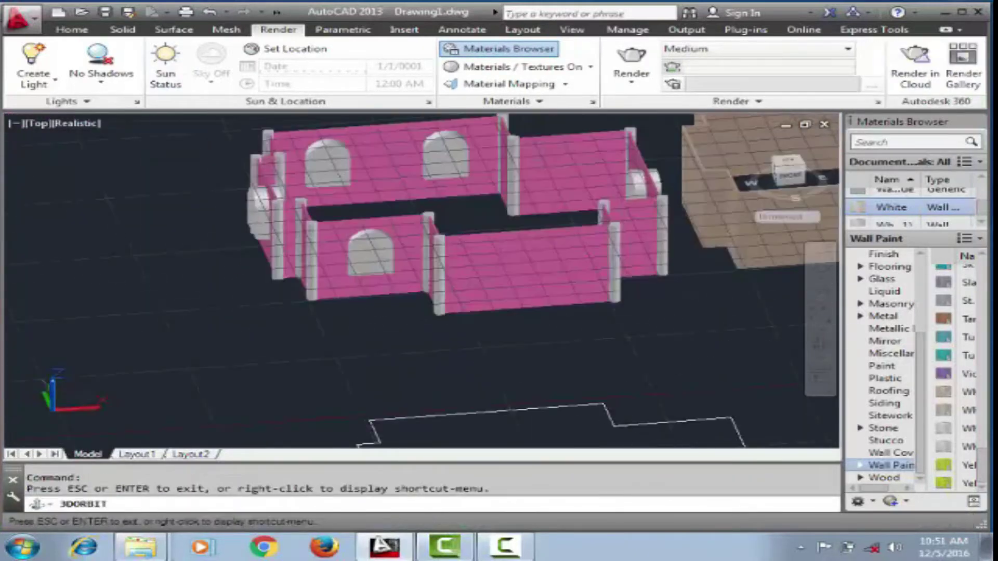
key(ctrl+z)
scroll(357, 205, up, 4)
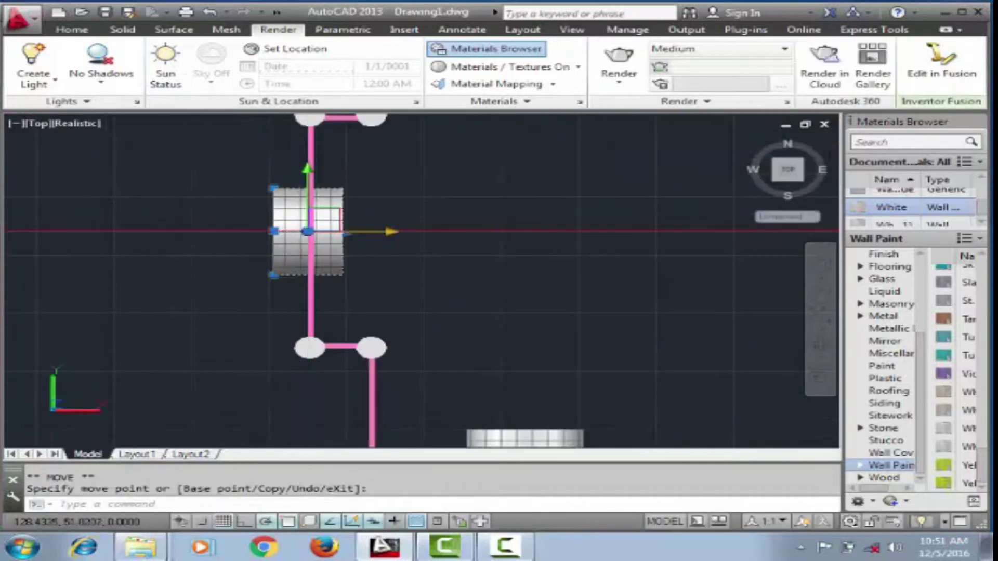
key(Escape)
scroll(364, 231, down, 5)
scroll(525, 180, up, 3)
Step: Copy the top-wall window onto the upper-right stepped wall and view it in 3D
click(442, 172)
right_click(441, 172)
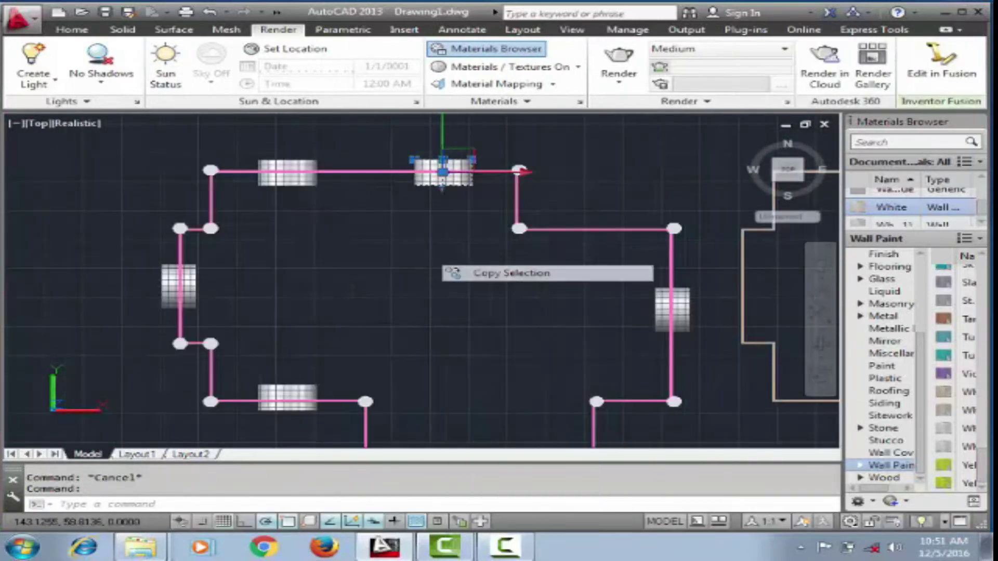
click(468, 212)
click(442, 185)
click(446, 244)
key(Return)
click(441, 228)
click(441, 243)
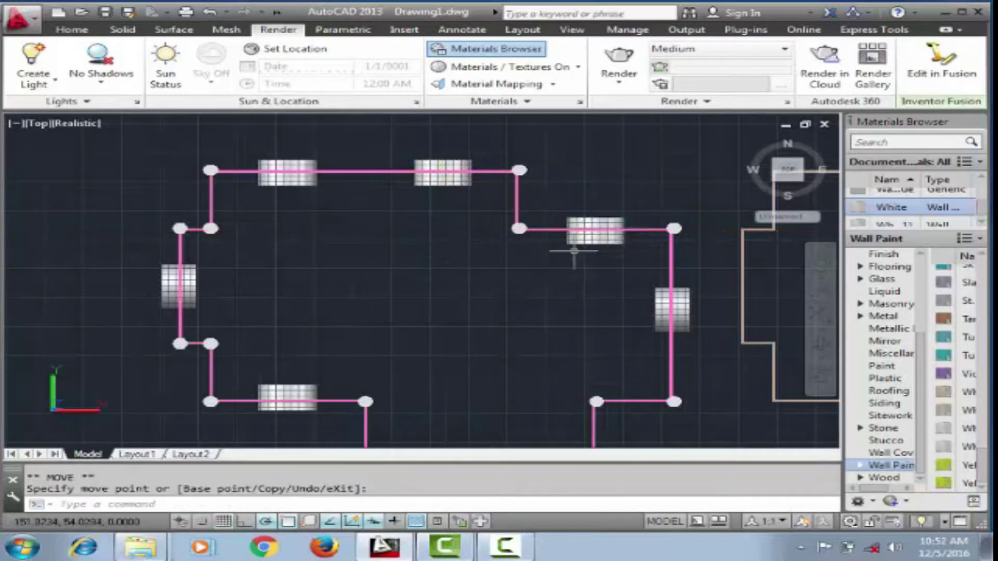
key(Escape)
scroll(574, 252, down, 3)
click(820, 343)
drag(468, 260, 545, 234)
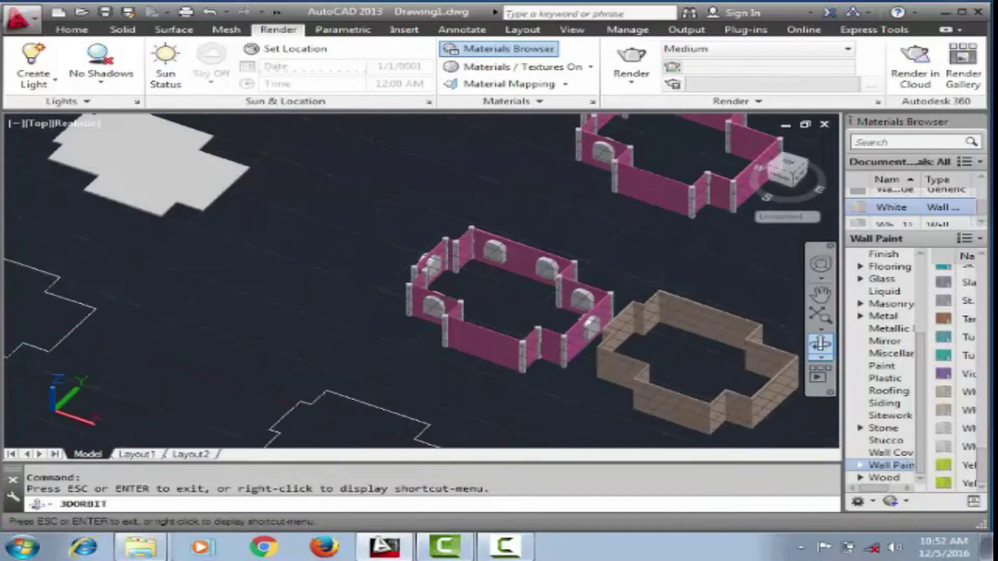
Step: Return to the flat plan, group the walls, and start SUBTRACT on the wall group
key(Escape)
key(ctrl+z)
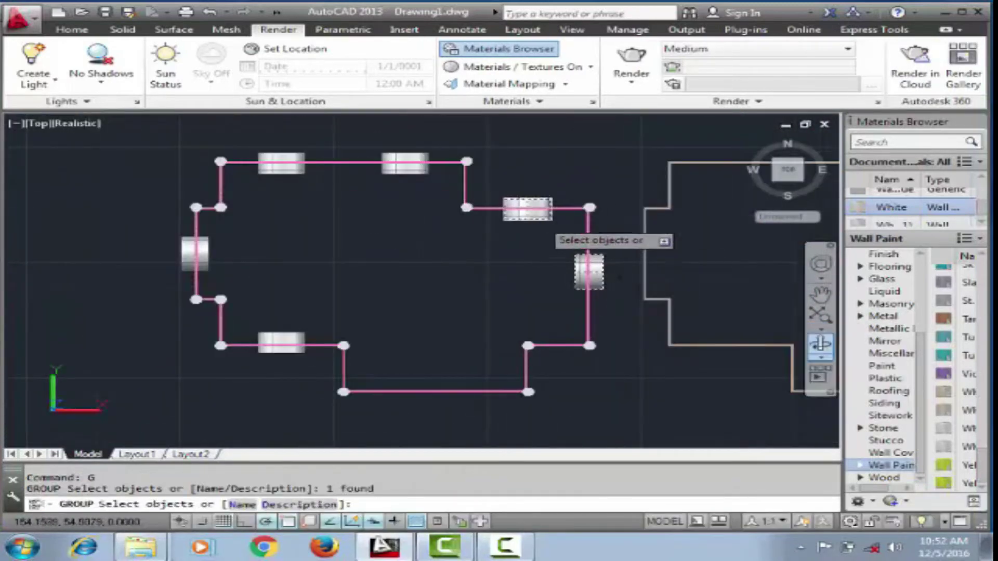
key(Return)
text(su)
key(Return)
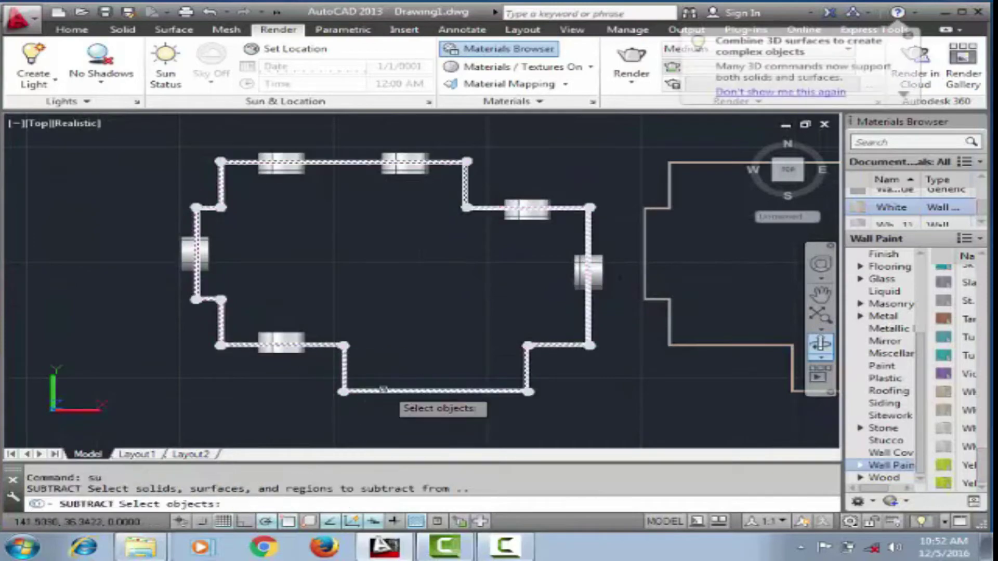
click(296, 346)
shift+middle_drag(586, 262, 468, 233)
Step: Retry SUBTRACT on a front wall, then undo the orbit back to the plan
text(su)
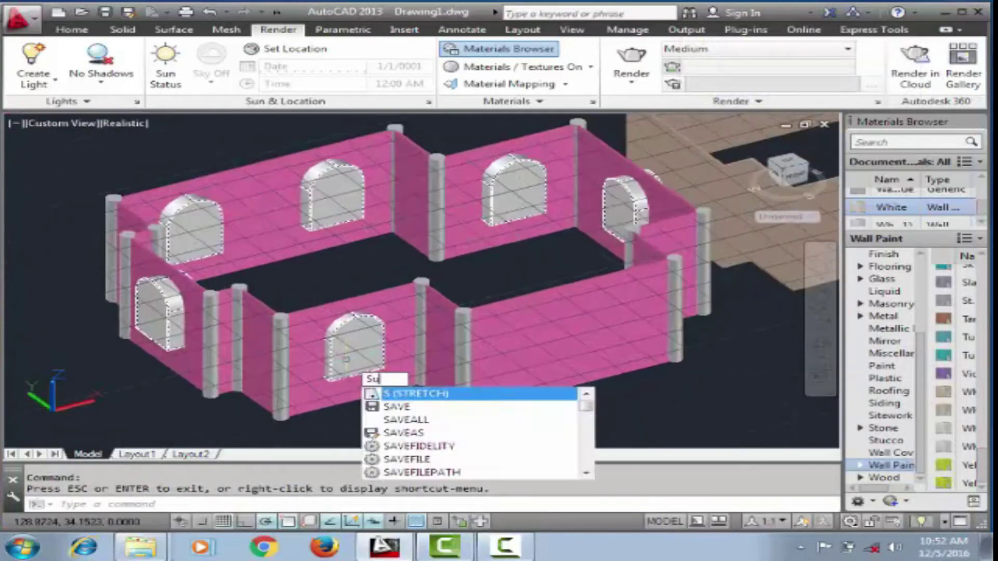
key(Return)
click(410, 323)
key(ctrl+z)
scroll(301, 397, up, 1)
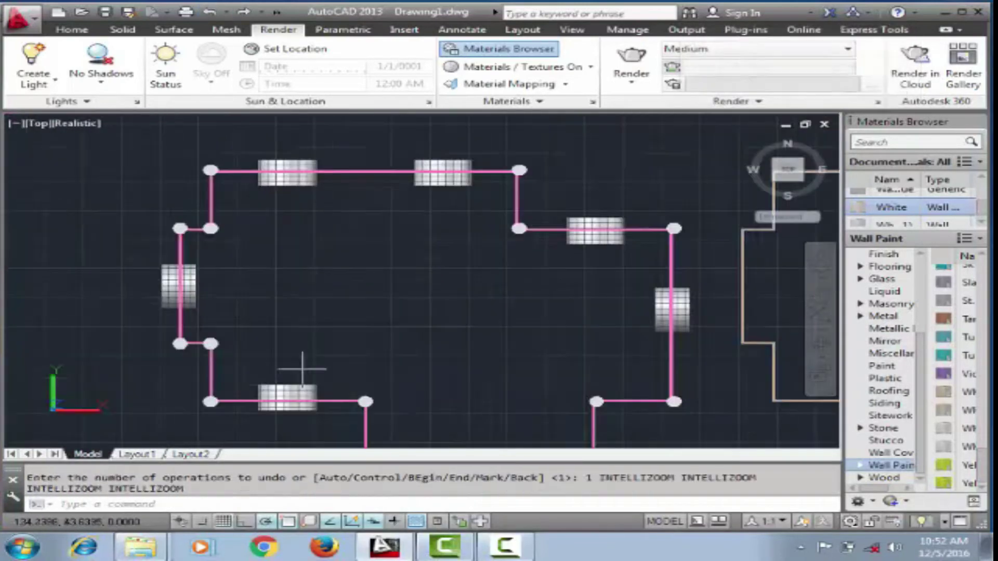
scroll(312, 338, down, 2)
scroll(335, 274, up, 5)
Step: Attempt to subtract an arched window from a wall, then cancel the subtraction
text(su)
key(Return)
click(296, 232)
scroll(299, 226, down, 3)
key(Return)
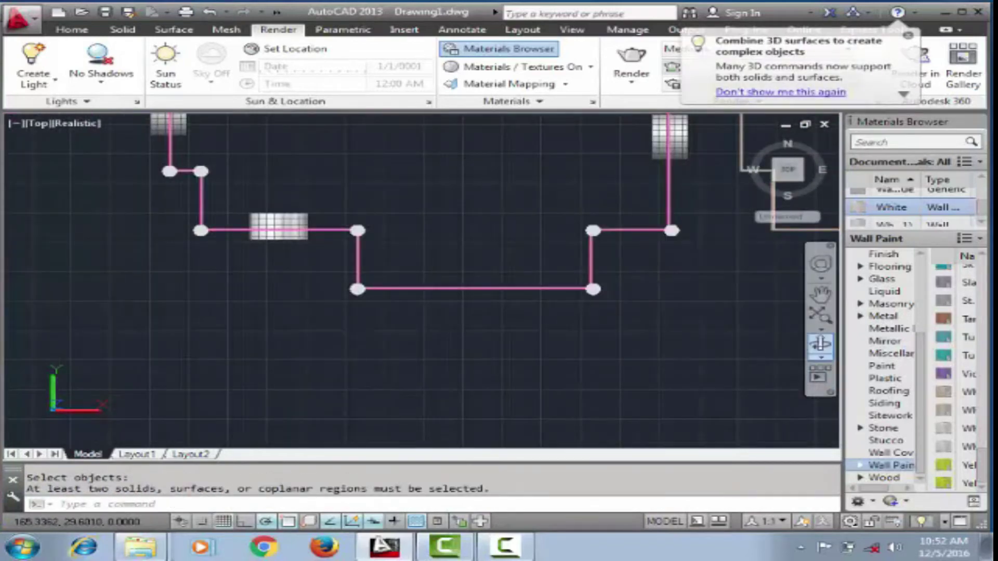
shift+middle_drag(468, 260, 416, 234)
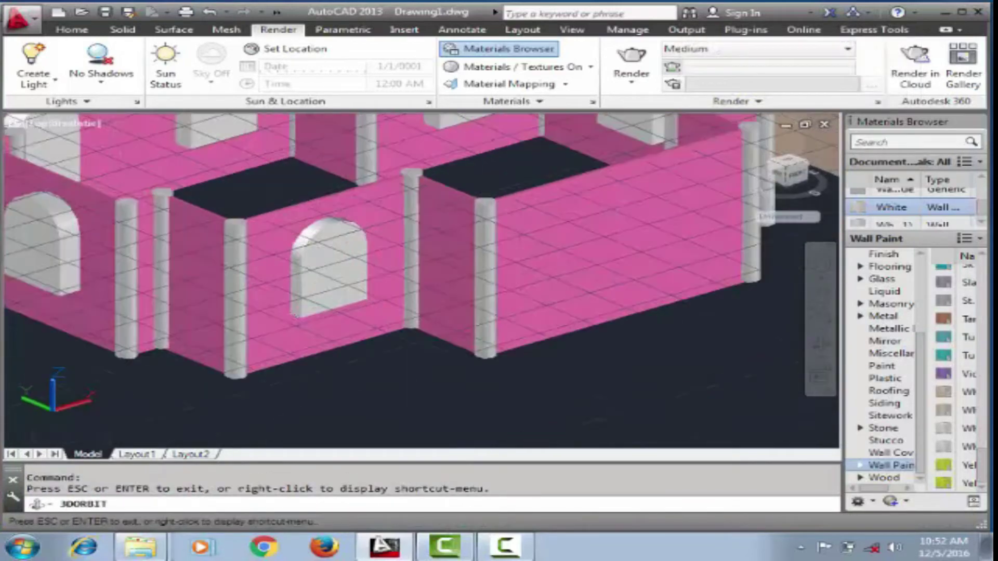
click(330, 289)
key(Return)
scroll(335, 224, up, 2)
scroll(334, 212, up, 3)
key(Escape)
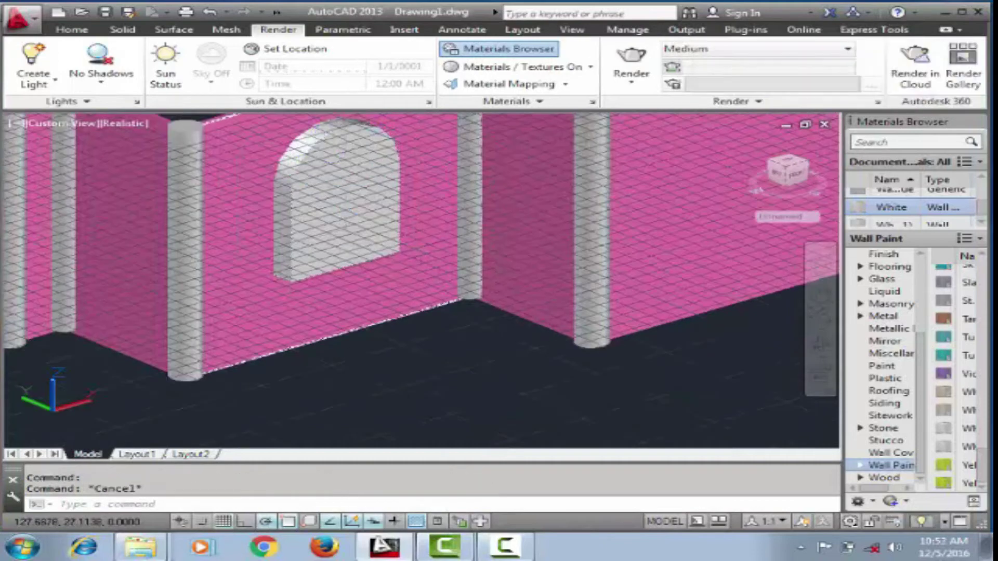
Step: Start SUBTRACT once more, then undo the last window move
scroll(499, 312, down, 3)
scroll(519, 363, up, 2)
text(su)
key(Return)
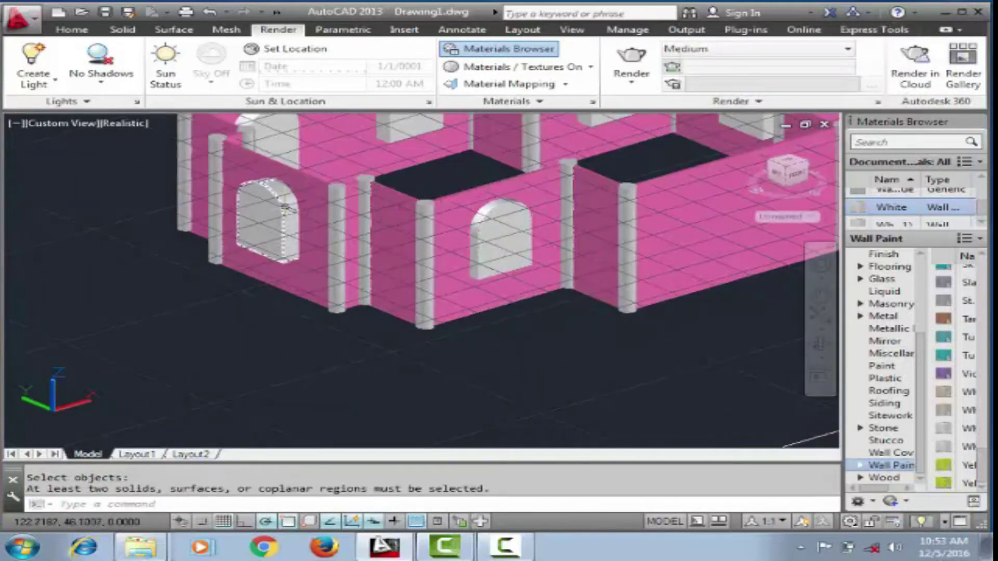
key(ctrl+z)
key(ctrl+z)
key(ctrl+z)
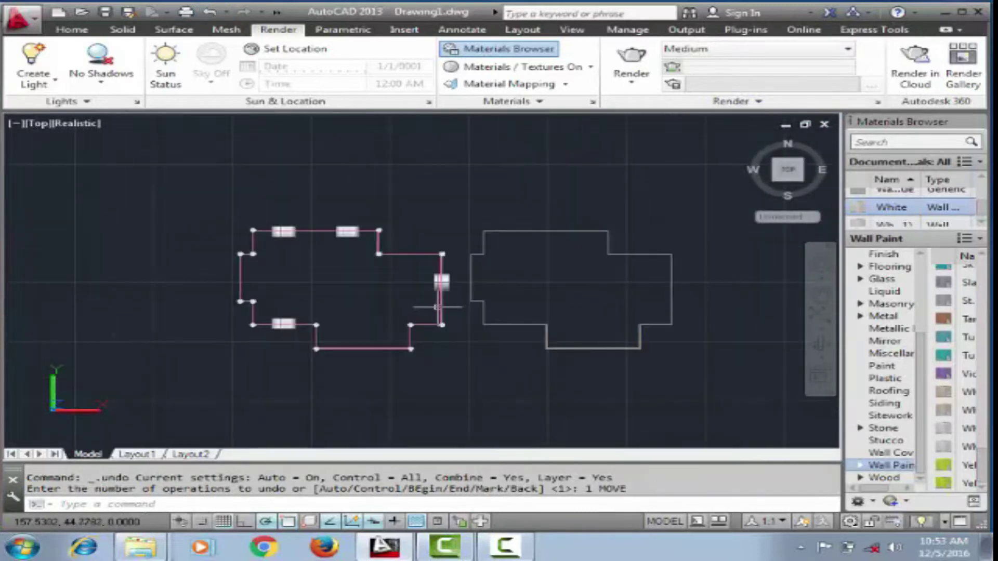
Step: Orbit the model into 3D and back to a top-down view of the plans
scroll(409, 221, up, 3)
scroll(410, 221, down, 3)
click(72, 29)
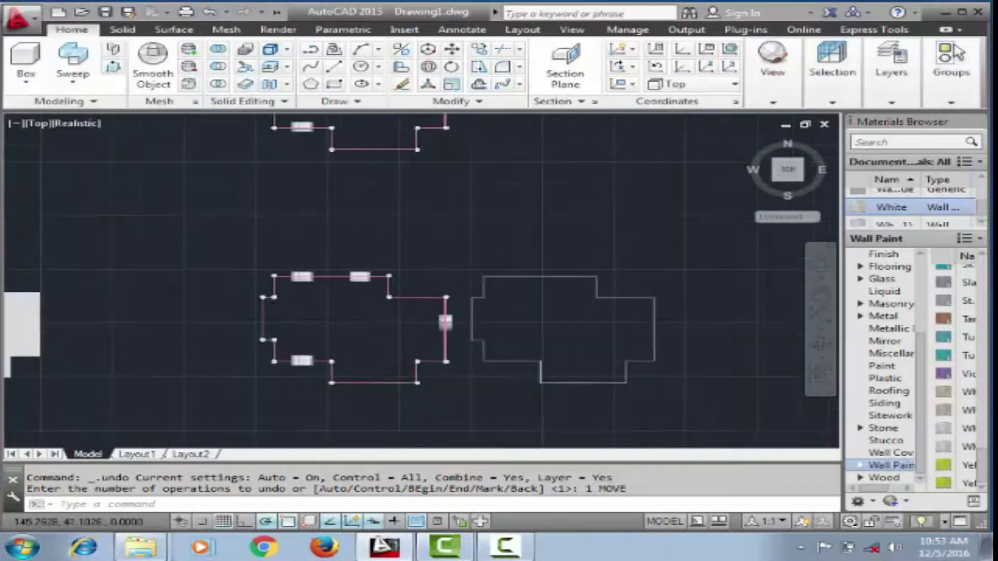
shift+middle_drag(415, 260, 442, 291)
scroll(88, 123, down, 3)
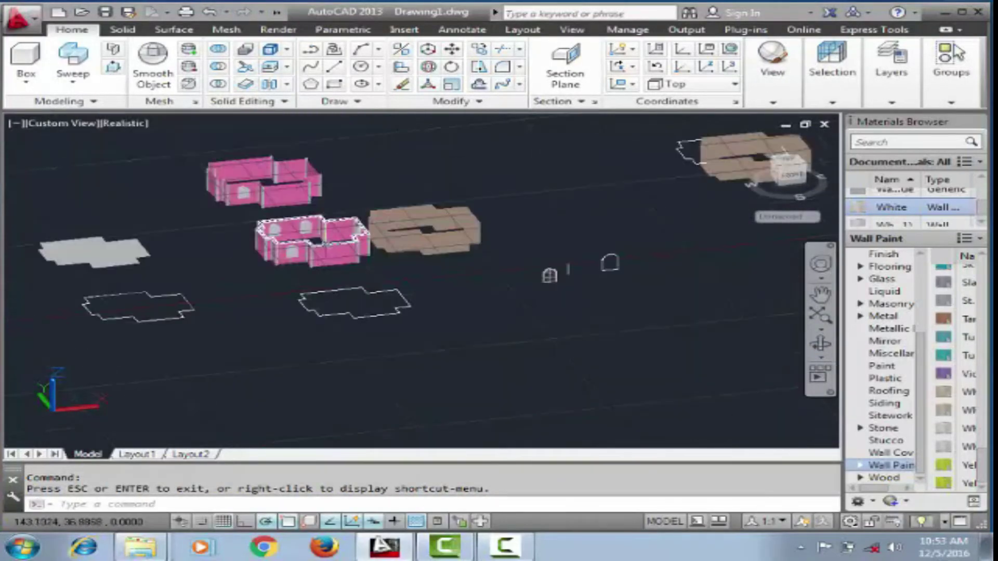
shift+middle_drag(156, 208, 285, 398)
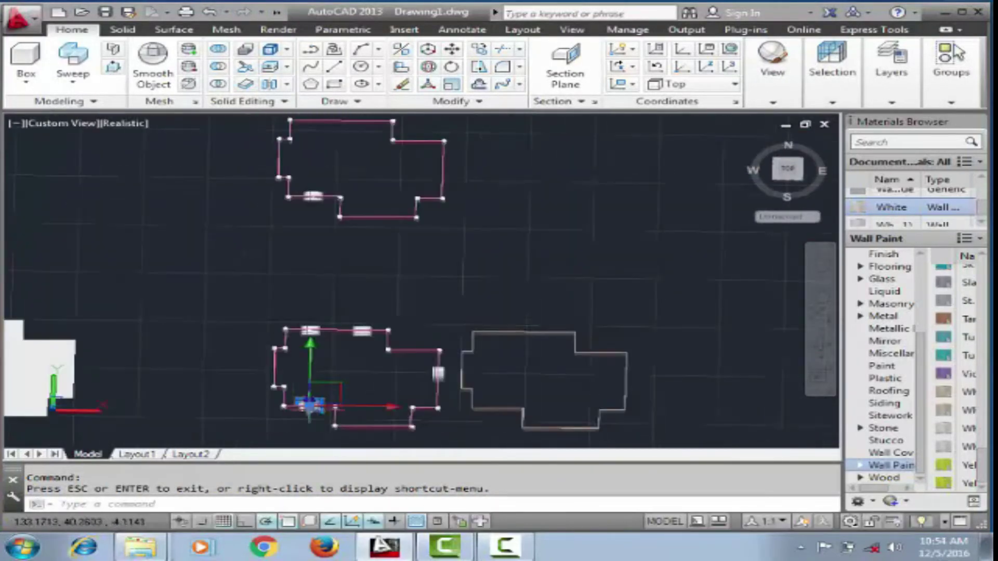
Step: Erase the stray window piece using a crossing selection
click(362, 331)
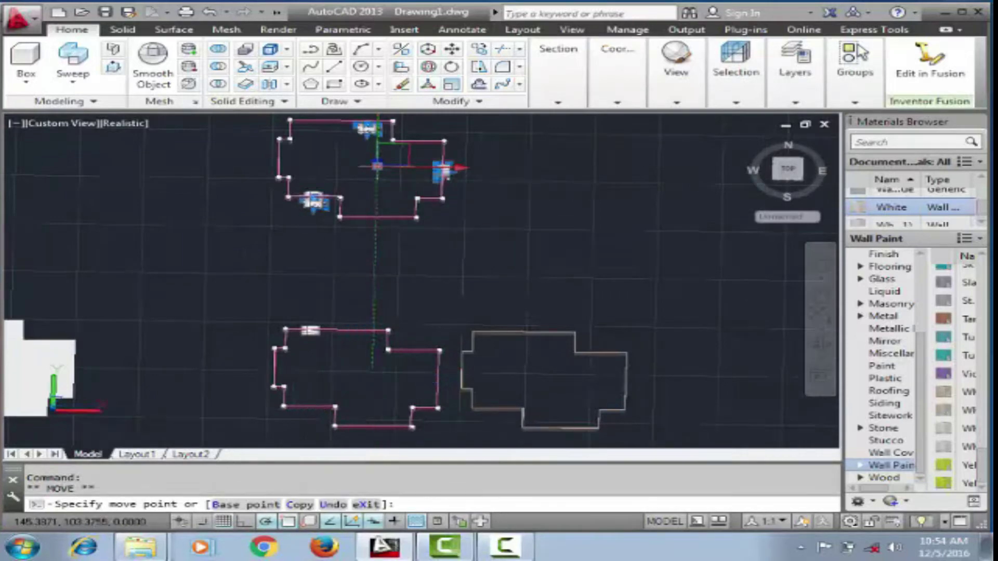
scroll(445, 169, up, 4)
key(Escape)
click(458, 306)
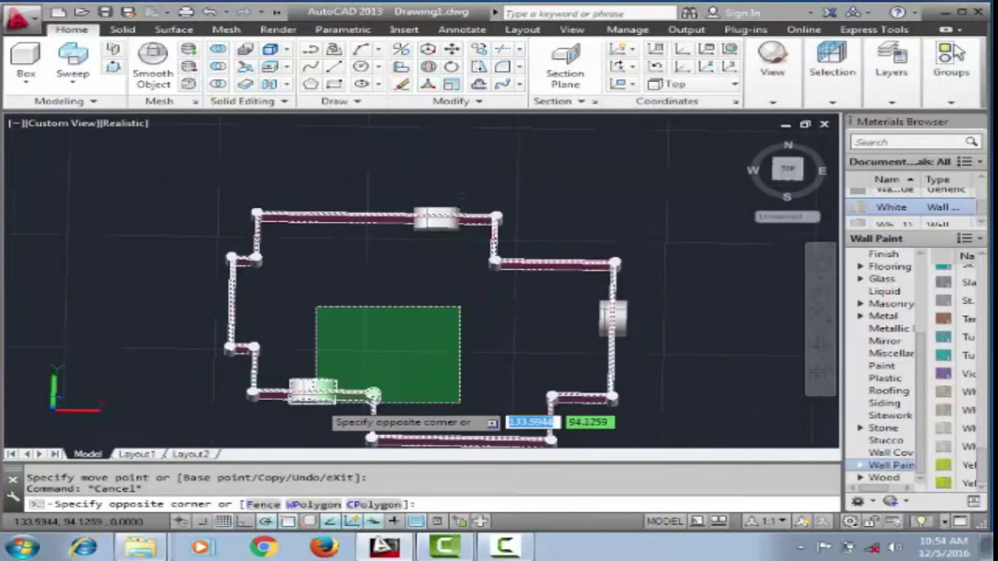
click(312, 431)
shift+middle_drag(312, 432, 364, 364)
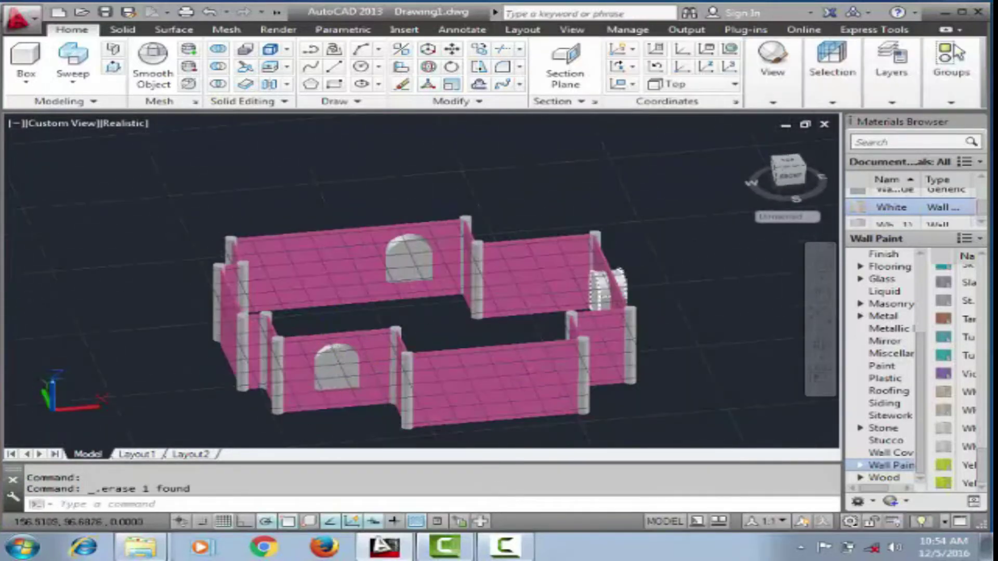
click(52, 123)
Step: Copy the pink wall plan with its window blocks, picking a base point
click(84, 146)
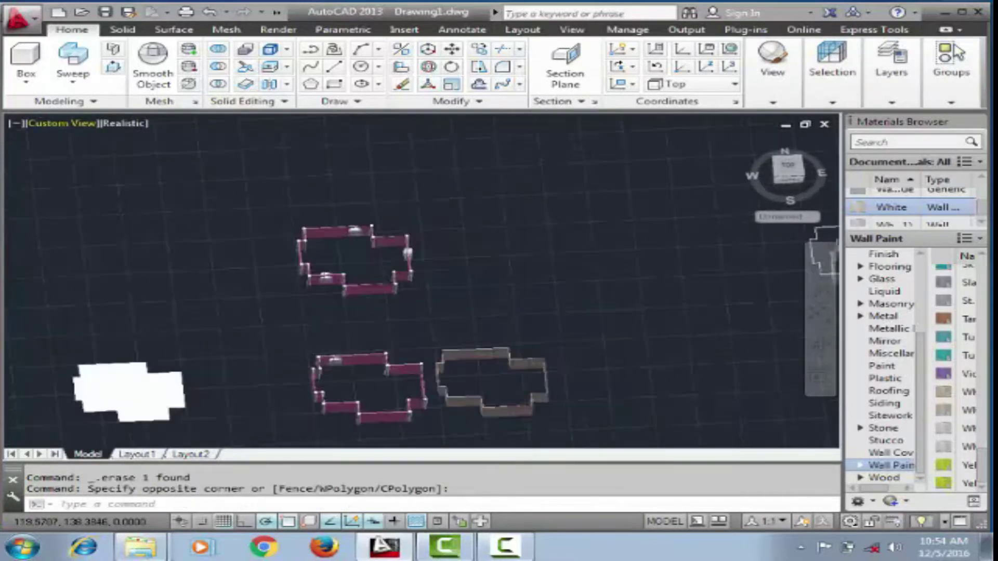
scroll(239, 162, up, 3)
right_click(260, 151)
click(307, 277)
click(264, 224)
Step: Place the copied walls and copy a window piece into position
click(551, 229)
key(Escape)
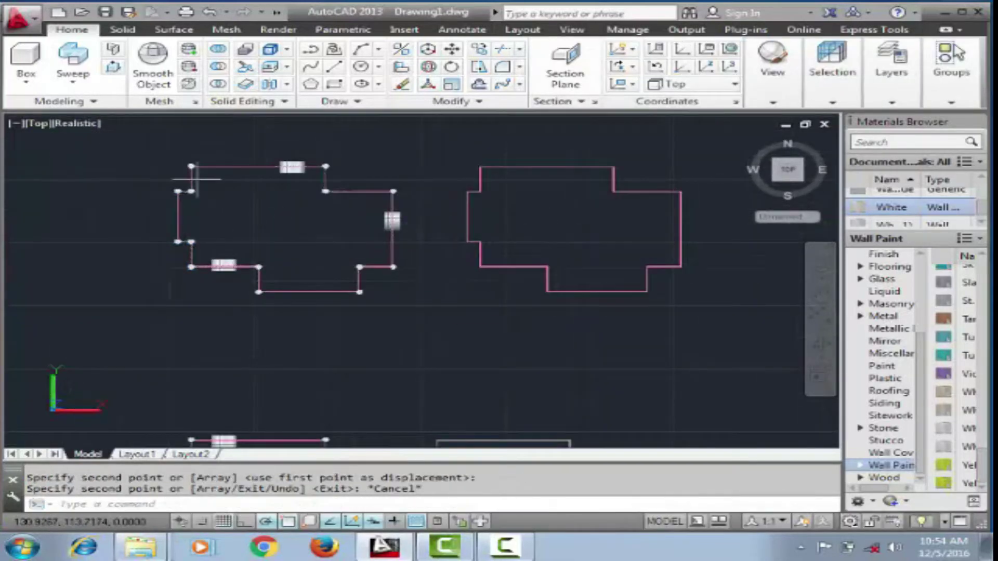
scroll(312, 219, up, 3)
click(308, 192)
click(274, 271)
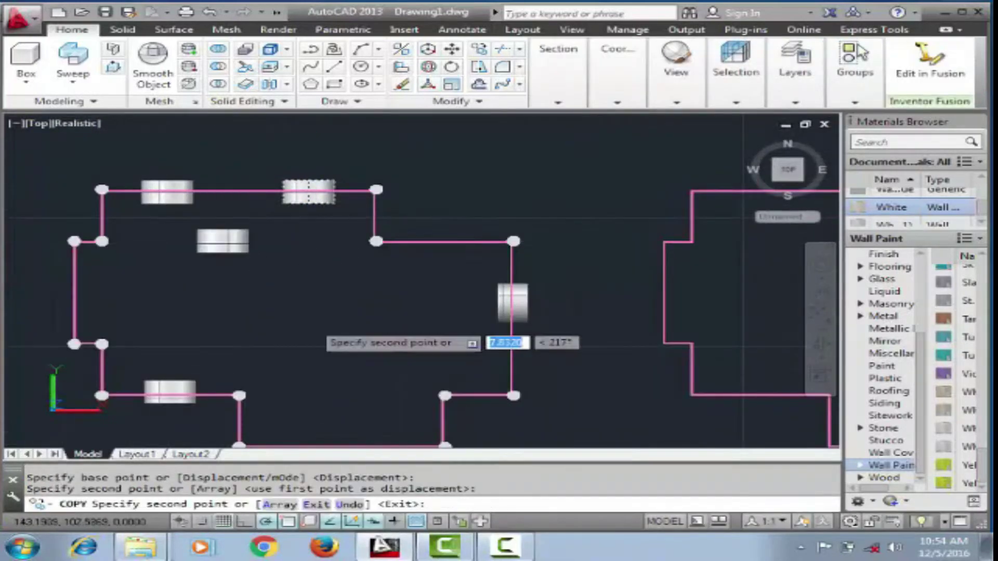
scroll(487, 232, down, 2)
key(Escape)
Step: Copy the window piece and move the copy onto the left wall
right_click(502, 274)
click(546, 291)
click(490, 275)
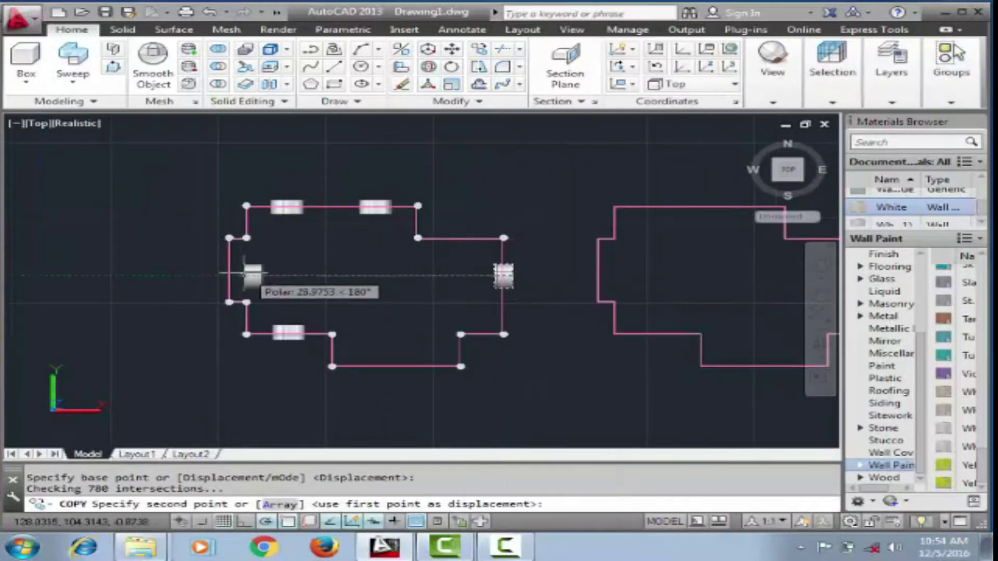
click(245, 276)
scroll(234, 275, up, 5)
click(338, 269)
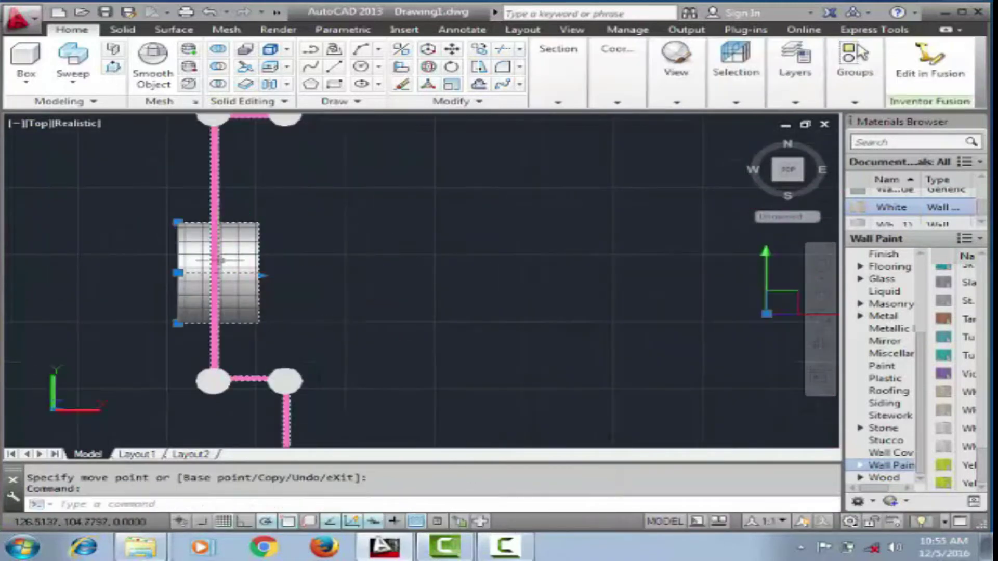
key(Escape)
click(218, 273)
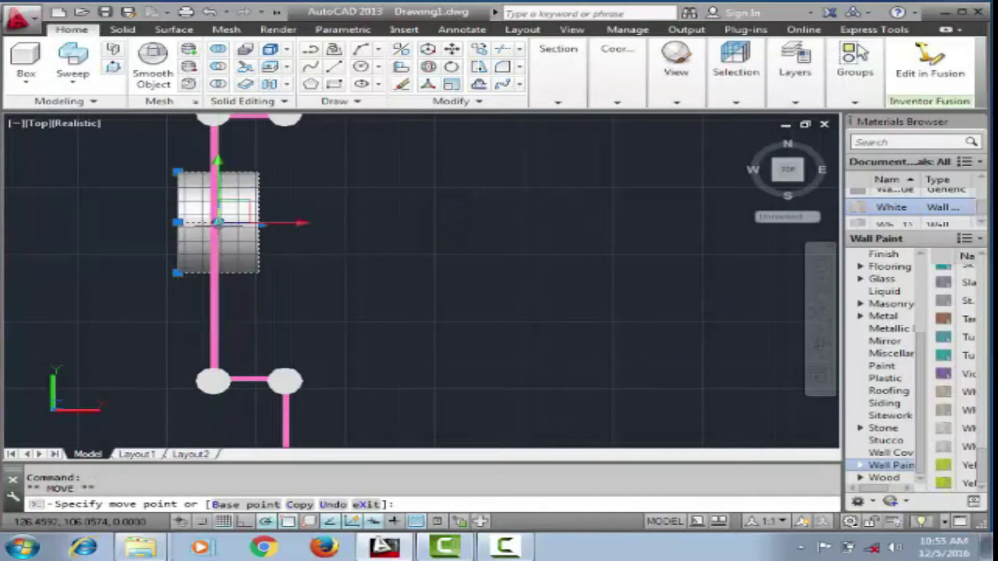
click(218, 223)
scroll(780, 310, down, 1)
key(Escape)
Step: Reselect the window piece and slide a copy along the top wall
click(326, 216)
scroll(312, 234, down, 3)
click(289, 244)
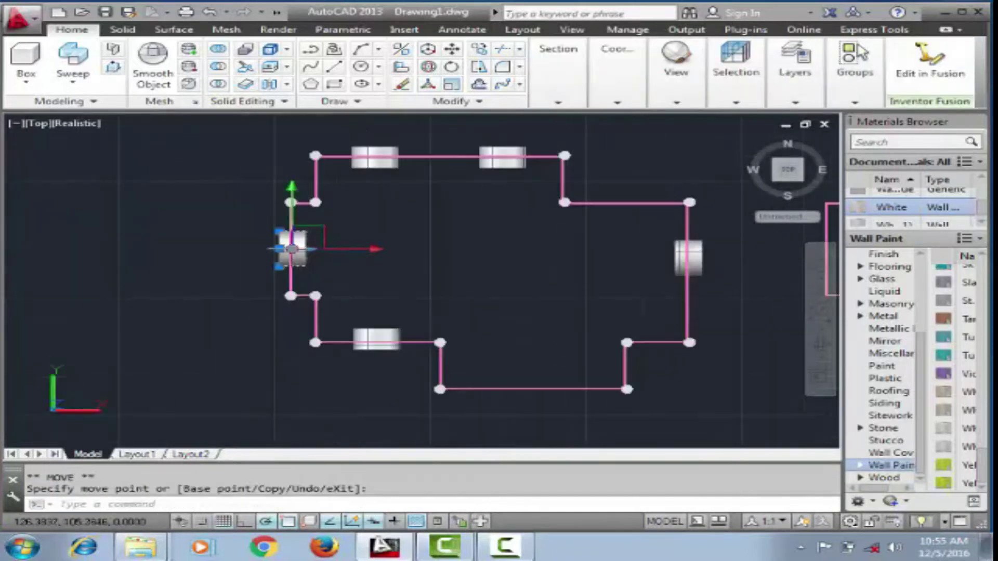
key(Escape)
text(co)
key(Return)
click(424, 191)
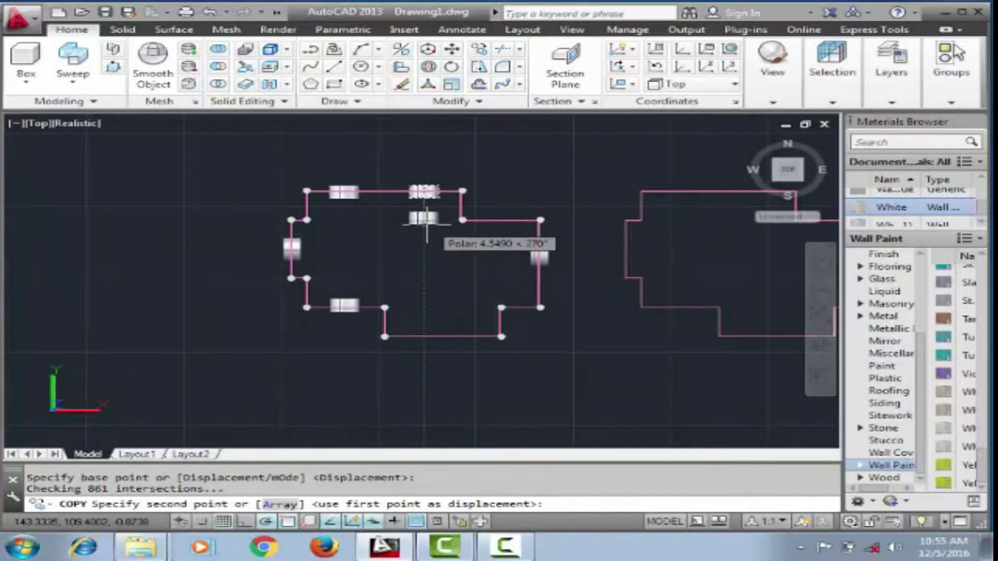
key(Escape)
click(425, 221)
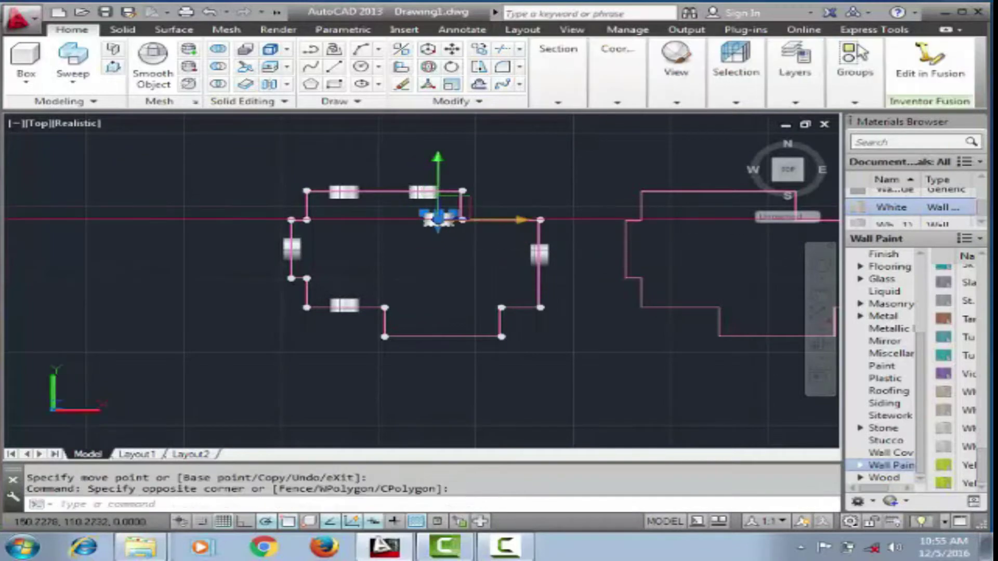
key(Escape)
scroll(491, 274, down, 3)
Step: Box-select the six extra objects and erase them
shift+middle_drag(416, 260, 416, 197)
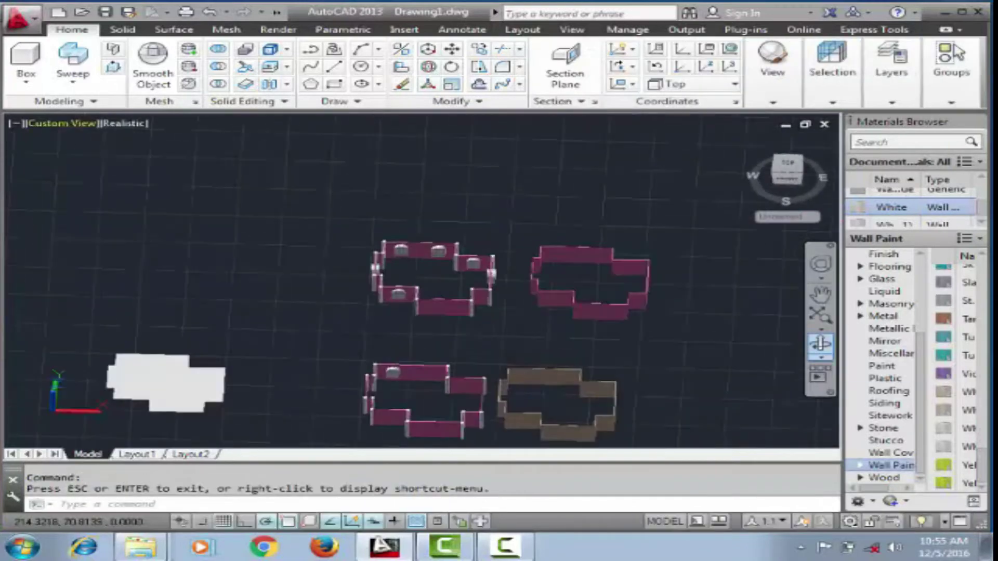
click(787, 166)
shift+middle_drag(364, 286, 364, 249)
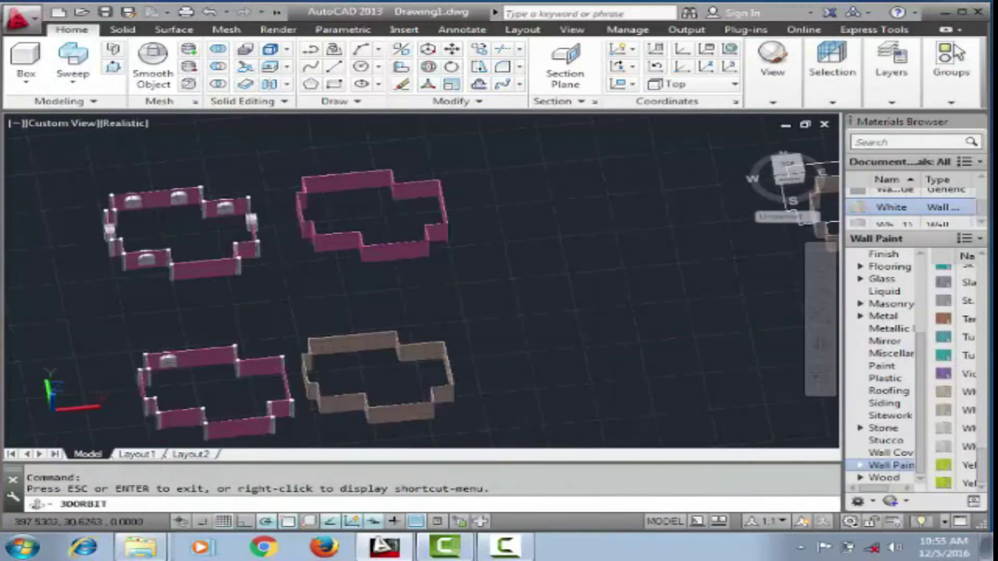
click(282, 258)
click(384, 294)
key(Delete)
Step: Start a group with G and pick the window solids for it
scroll(312, 229, up, 5)
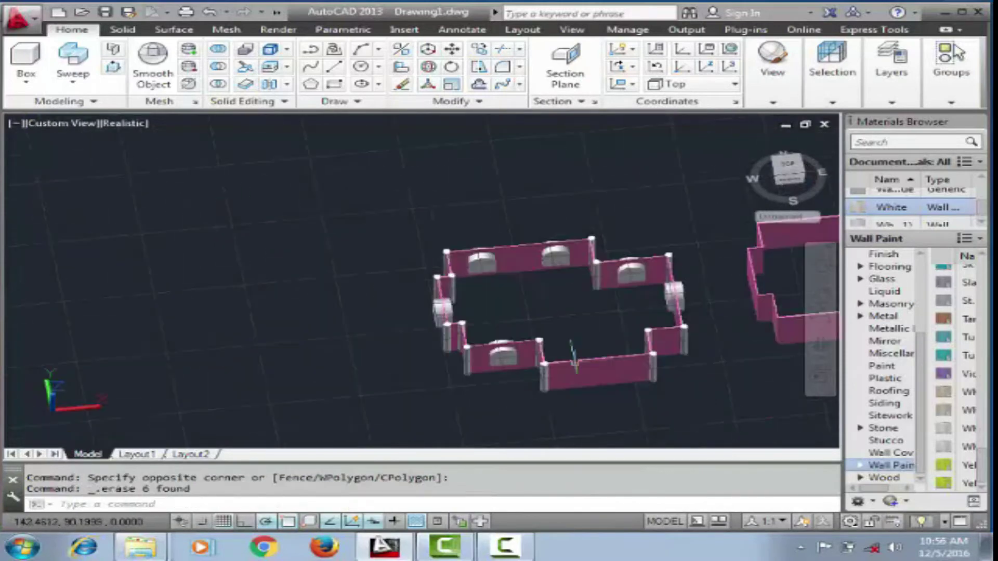
text(g)
key(Return)
click(624, 201)
click(546, 156)
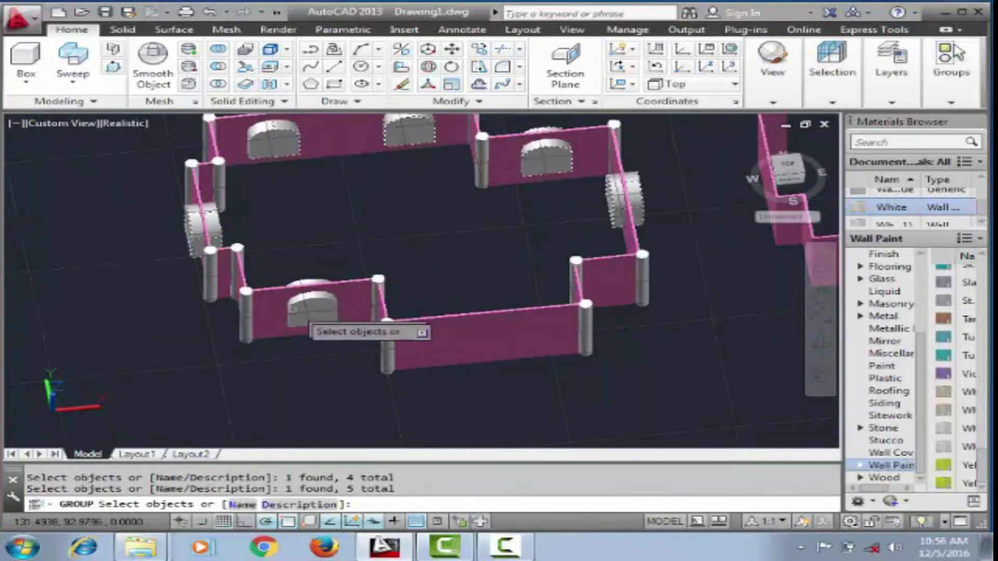
Step: Finish the window group and subtract it from the walls to cut arched openings
text(su)
key(Return)
click(333, 325)
key(Return)
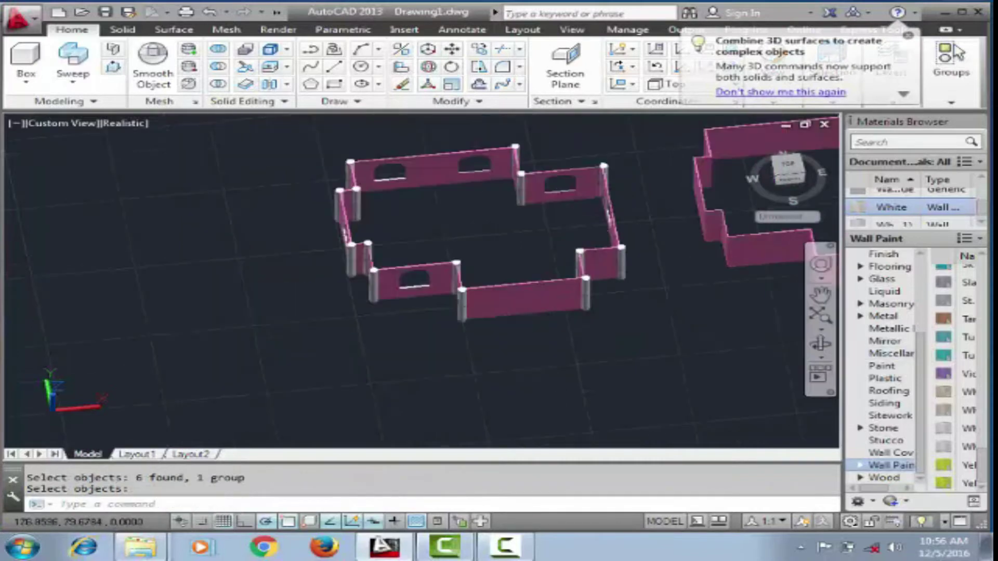
shift+middle_drag(364, 260, 442, 270)
scroll(640, 358, down, 5)
key(Escape)
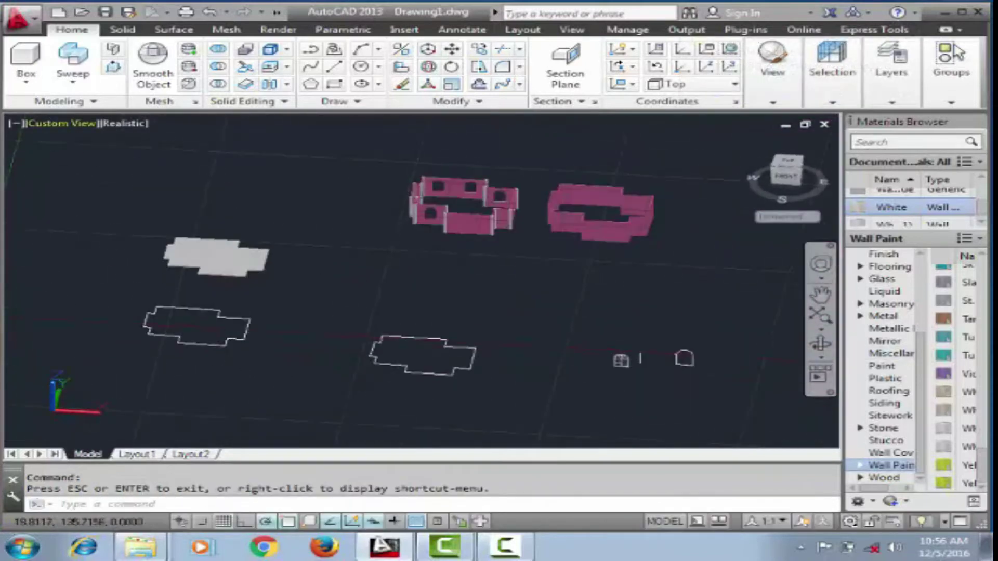
Step: In Front view, scale the arched window and move it into the left wall opening
click(507, 291)
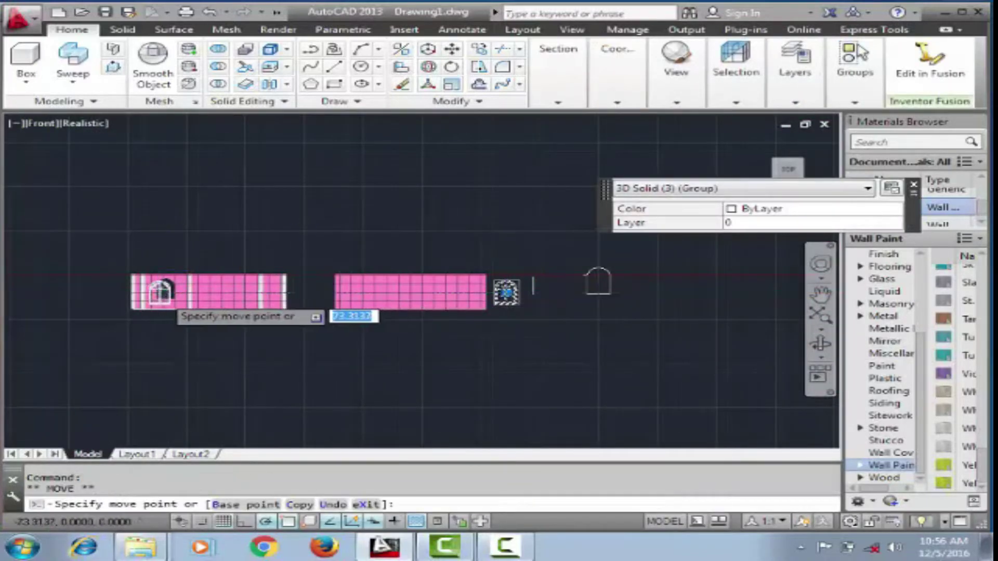
click(160, 293)
scroll(117, 295, up, 7)
text(sc)
key(Return)
click(347, 337)
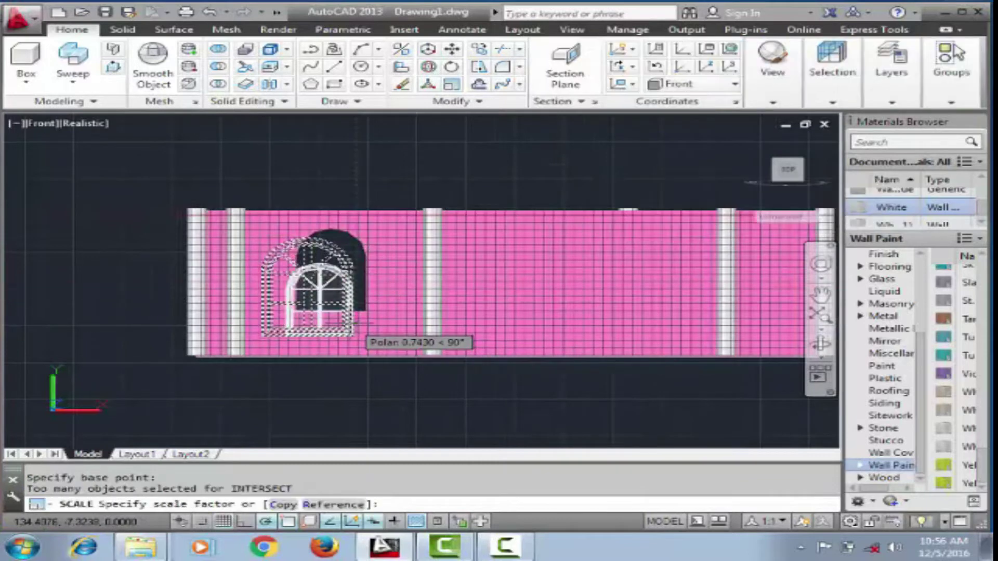
click(317, 292)
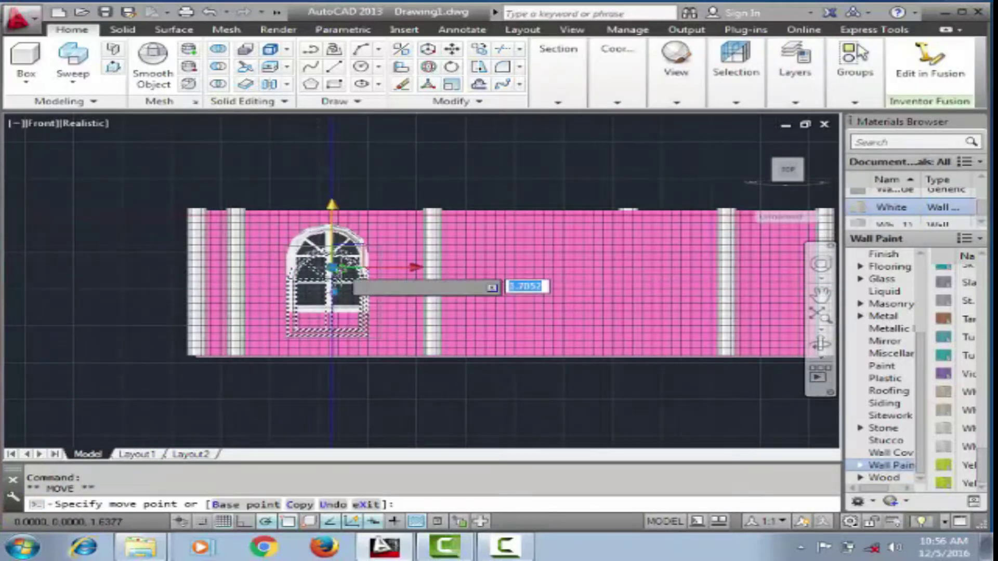
click(359, 299)
scroll(416, 292, down, 5)
Step: In Top view, select the arched window and grip-move it by its base point
shift+middle_drag(416, 291, 447, 271)
right_click(69, 129)
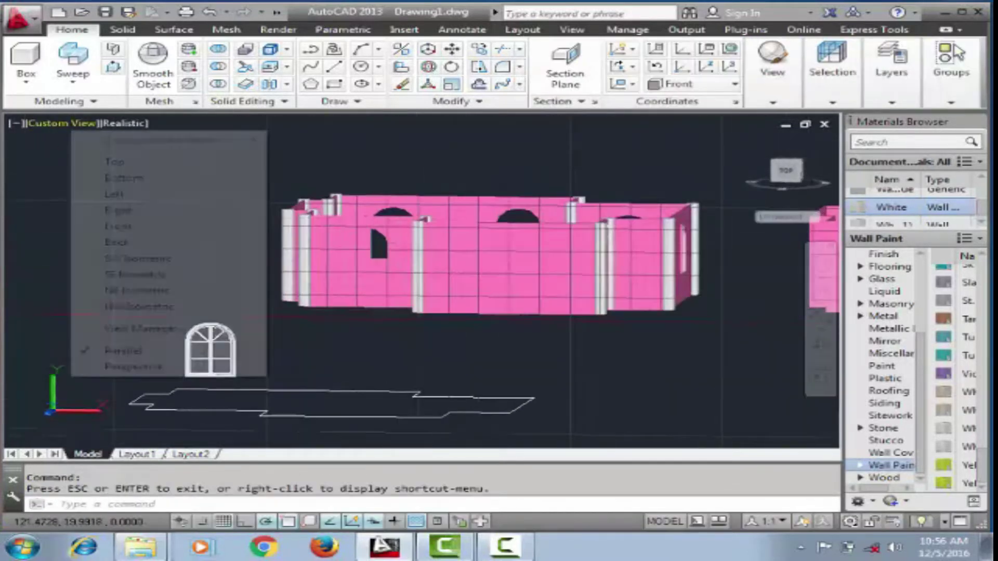
click(291, 291)
click(178, 364)
scroll(177, 208, up, 1)
click(173, 210)
scroll(179, 195, up, 3)
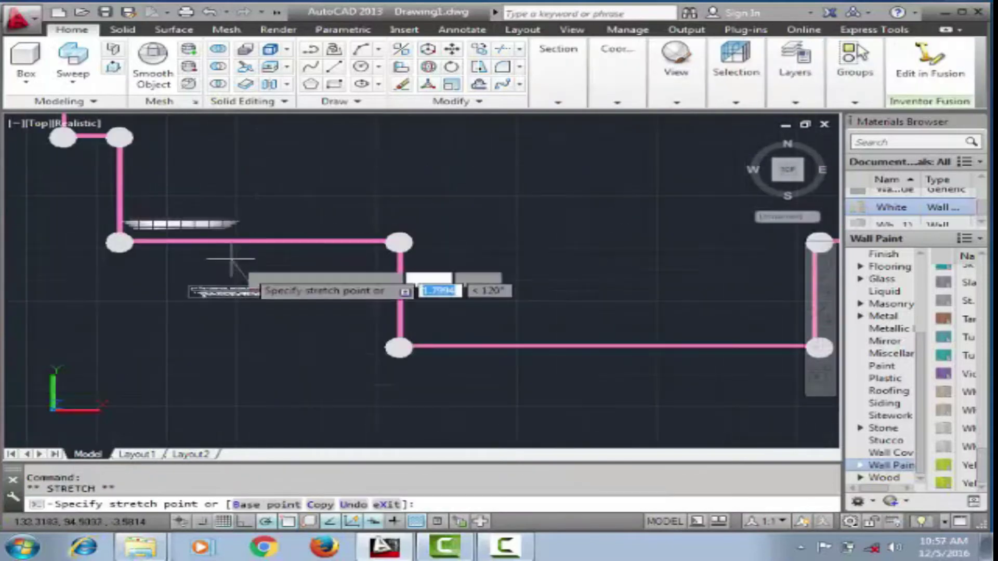
scroll(260, 242, up, 2)
key(space)
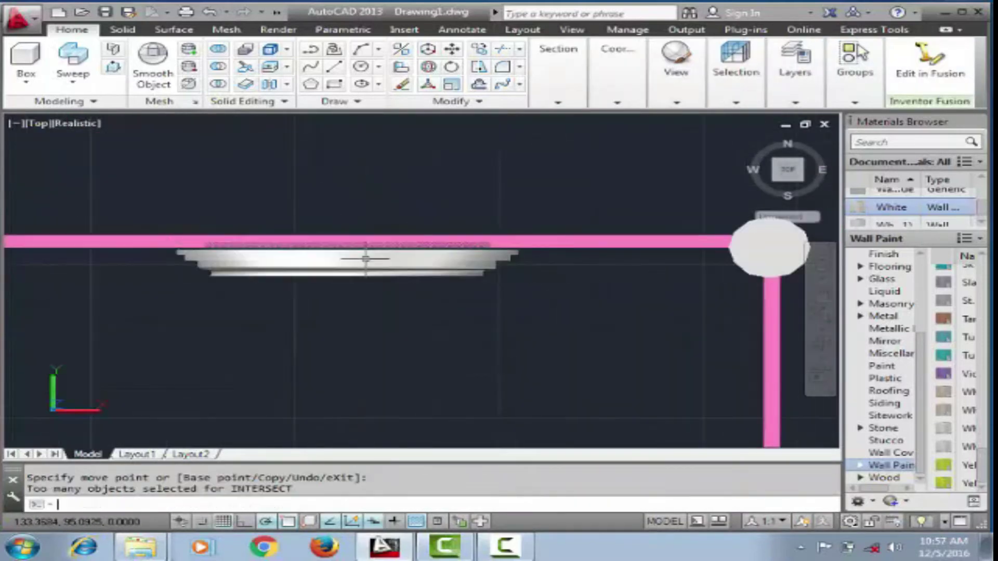
Step: Check the arched window's fit from the Front view and a tilted 3D orbit
shift+middle_drag(368, 250, 364, 224)
drag(349, 262, 349, 208)
click(87, 160)
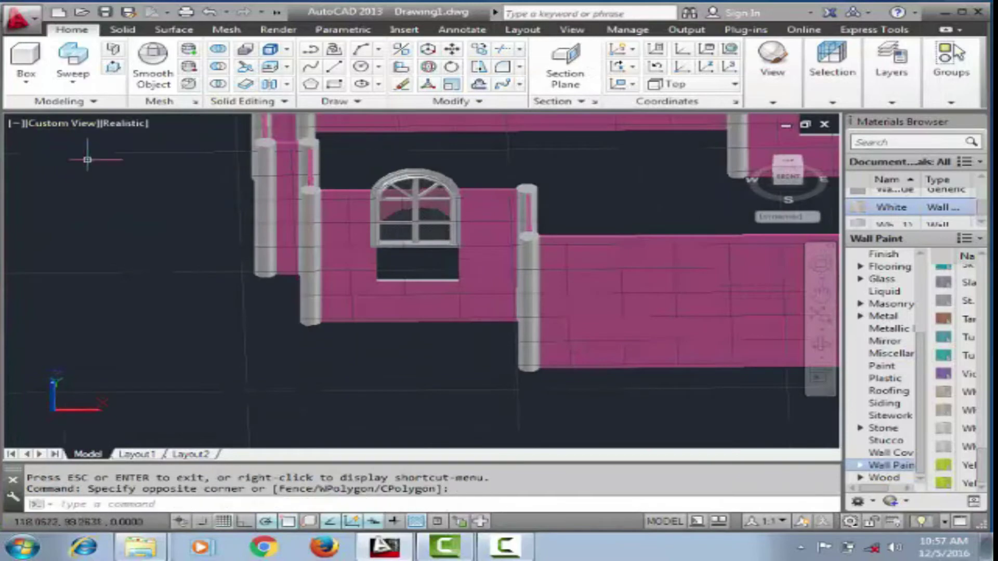
right_click(87, 148)
click(234, 291)
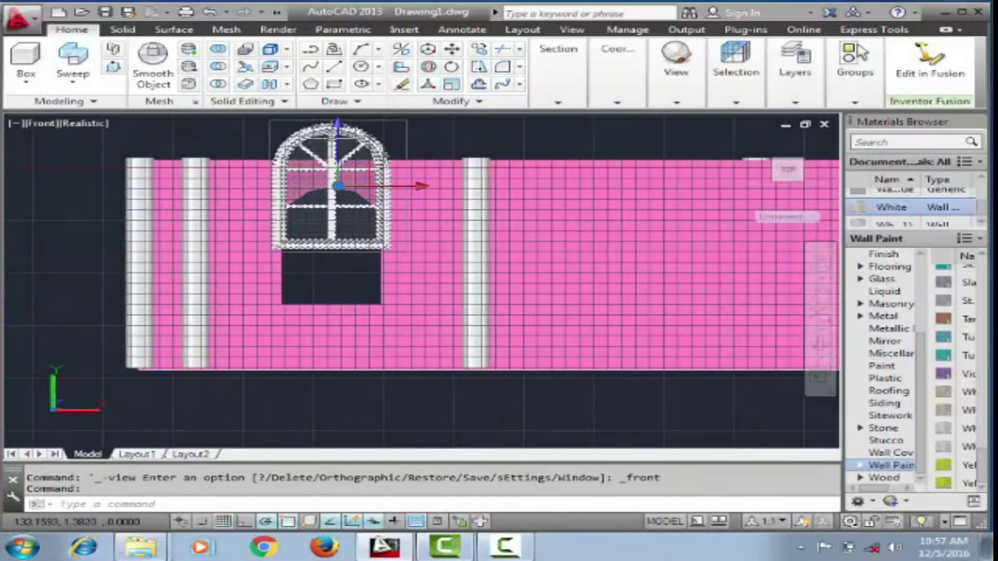
click(338, 245)
key(Escape)
scroll(338, 245, down, 5)
mouse_move(337, 245)
shift+middle_down()
mouse_move(416, 218)
mouse_move(429, 265)
shift+middle_up()
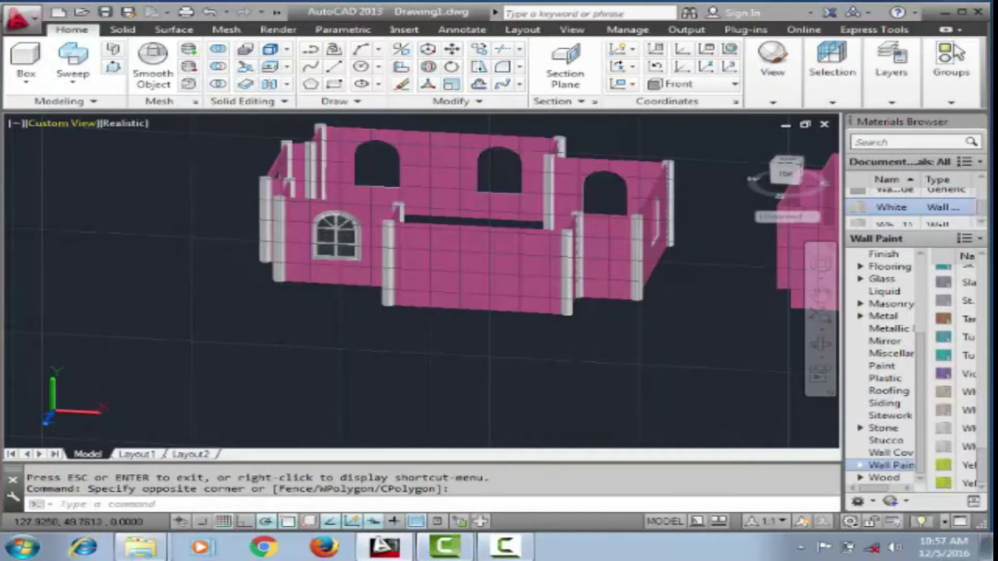
Step: In Top view, mirror the arched window to the opposite wall, keeping the original
click(63, 124)
click(233, 161)
text(mi)
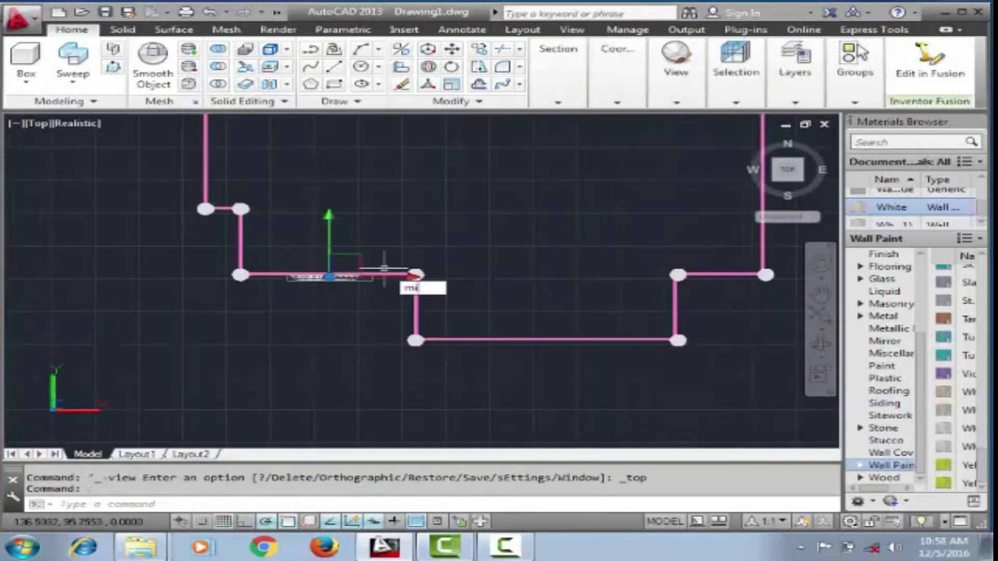
key(Return)
key(Return)
scroll(153, 264, down, 3)
scroll(312, 260, up, 3)
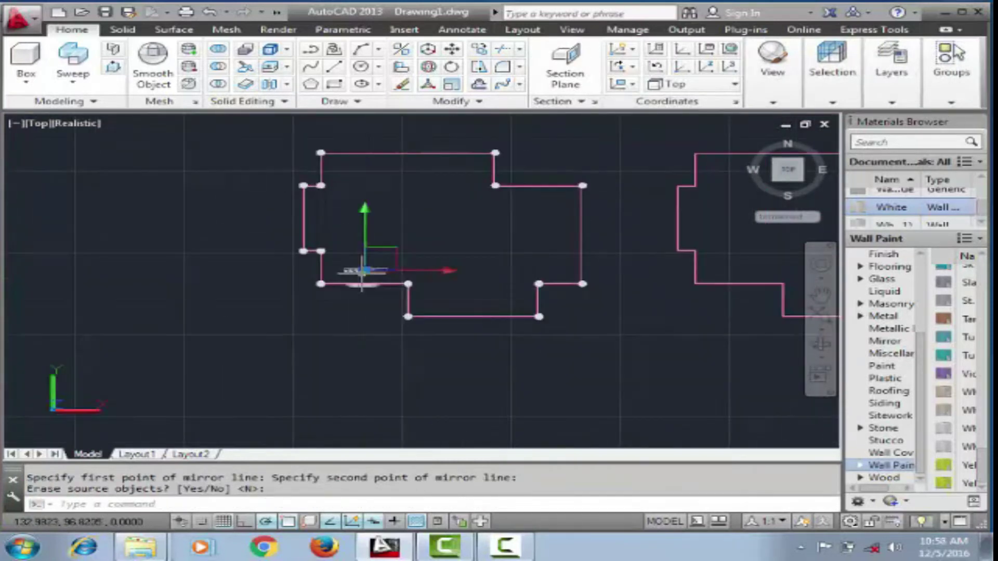
click(363, 284)
key(space)
key(Escape)
scroll(390, 161, up, 3)
scroll(390, 162, up, 3)
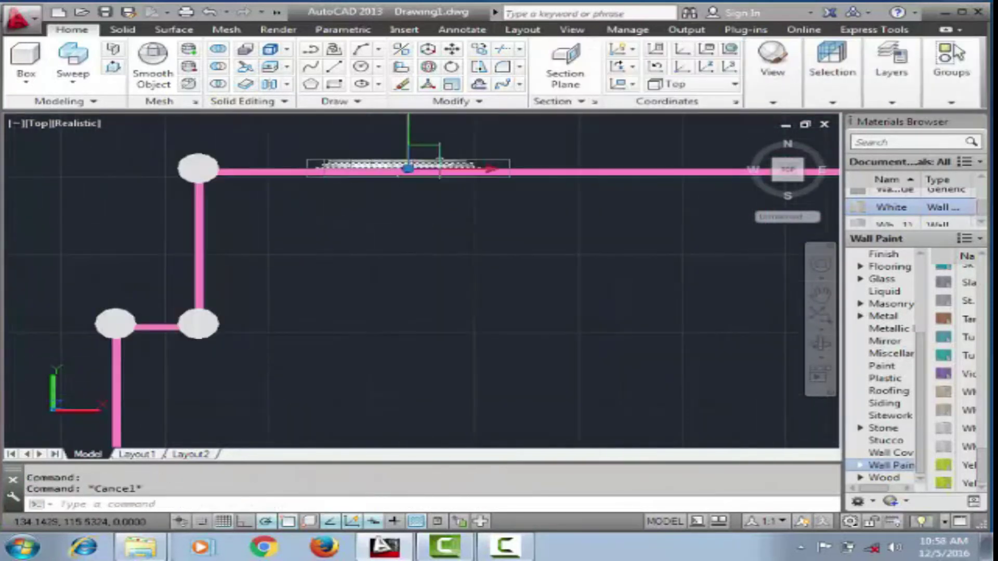
Step: Start copying the window with CO, then cancel the copy
text(co)
key(Return)
click(198, 168)
scroll(390, 172, down, 3)
scroll(460, 143, up, 3)
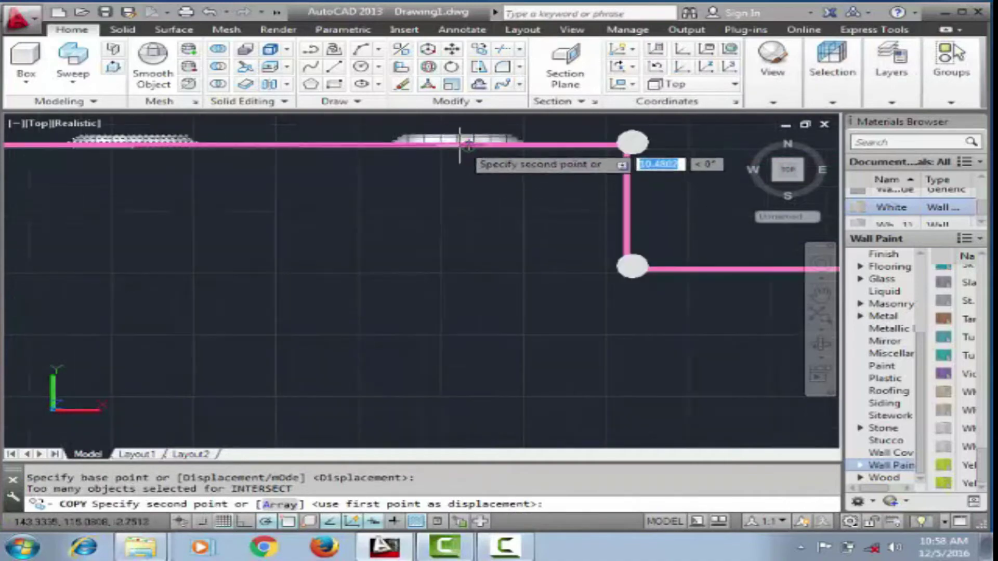
key(Escape)
Step: Orbit to check the wall windows in 3D and adjust the left window
mouse_move(438, 202)
shift+middle_down()
mouse_move(439, 312)
mouse_move(438, 233)
shift+middle_up()
click(270, 234)
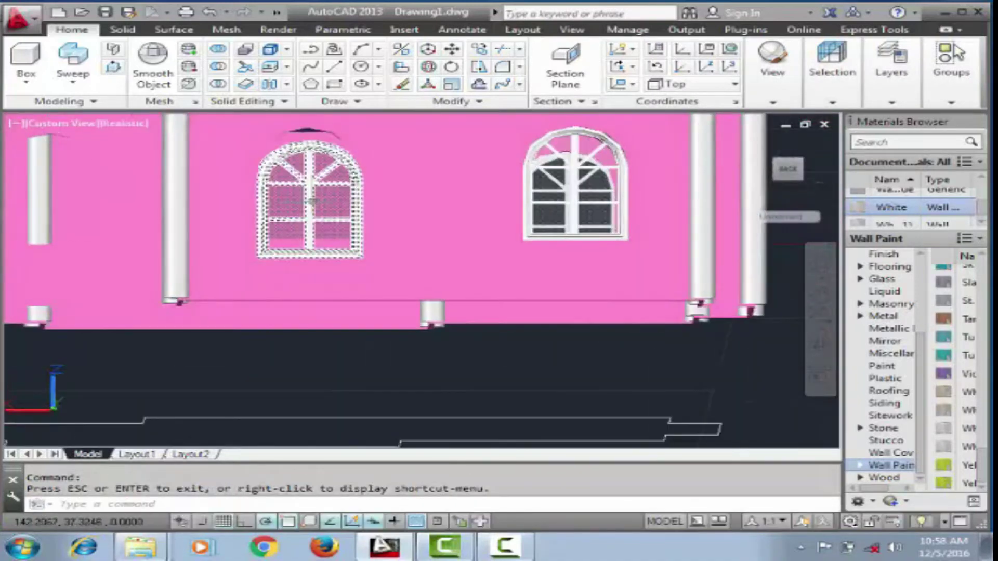
click(303, 199)
key(Escape)
scroll(303, 183, down, 2)
shift+middle_drag(765, 345, 676, 291)
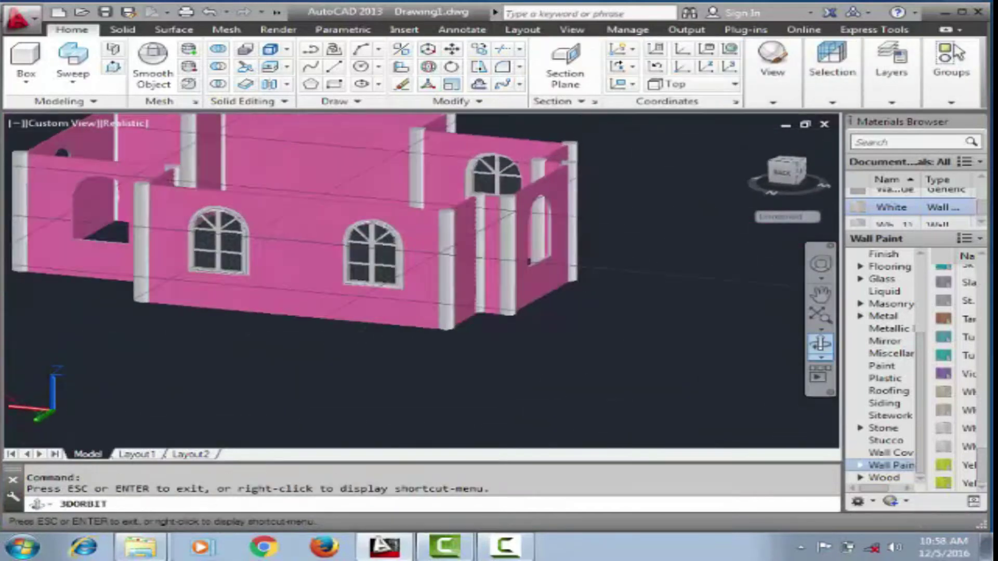
click(54, 123)
Step: In Top view, copy the selected arched window and move the copy into the left wall
click(111, 160)
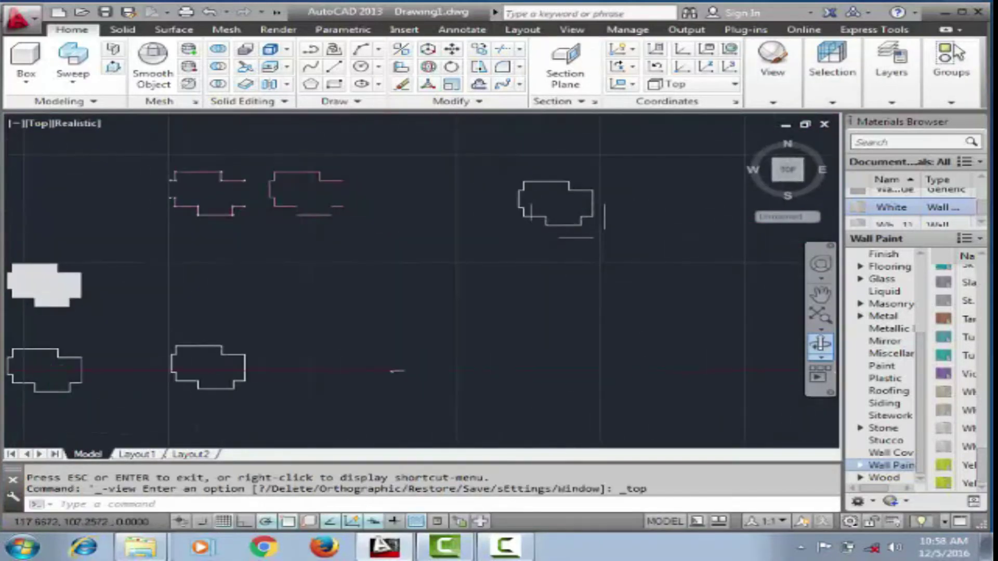
right_click(307, 302)
click(335, 291)
click(314, 297)
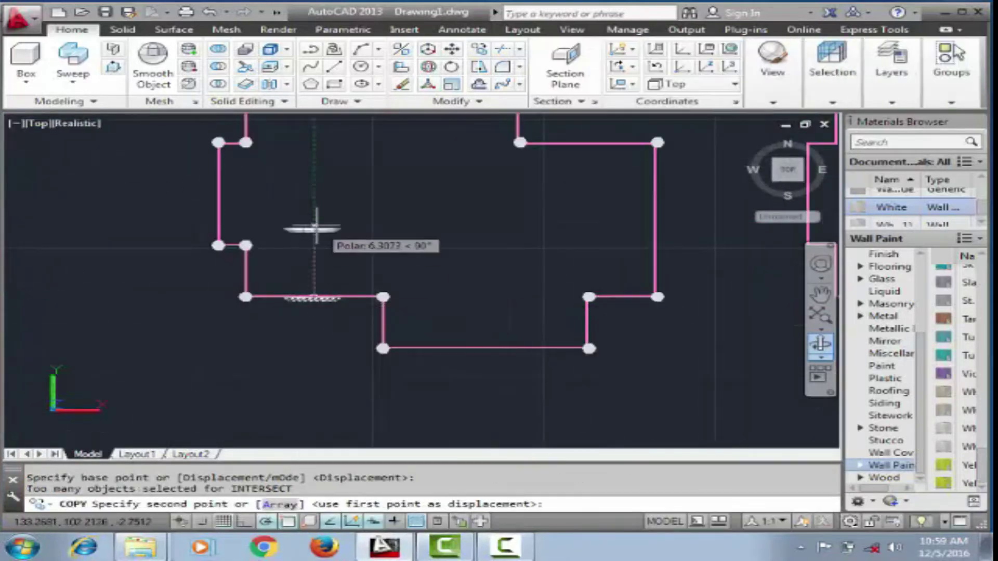
click(329, 211)
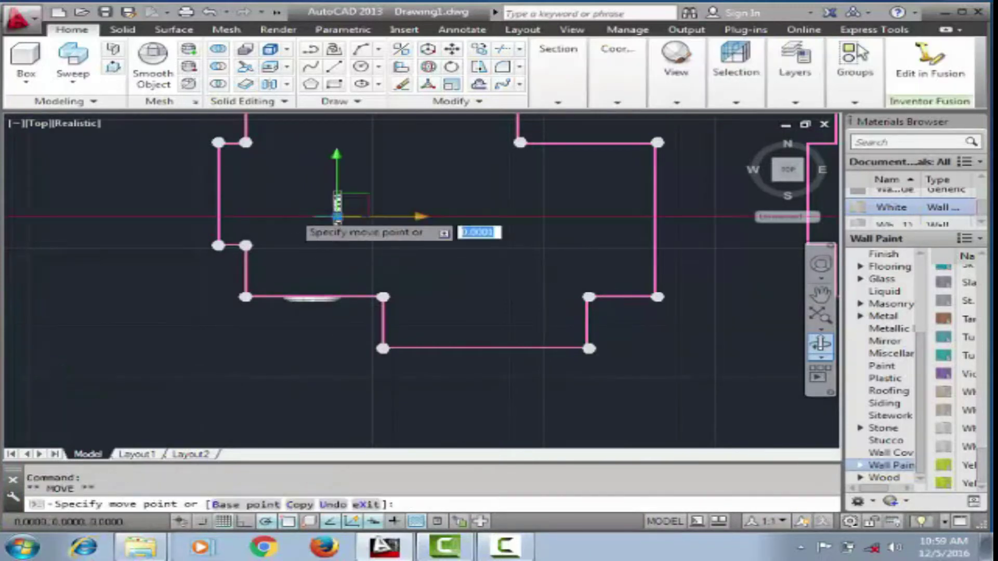
scroll(216, 208, up, 3)
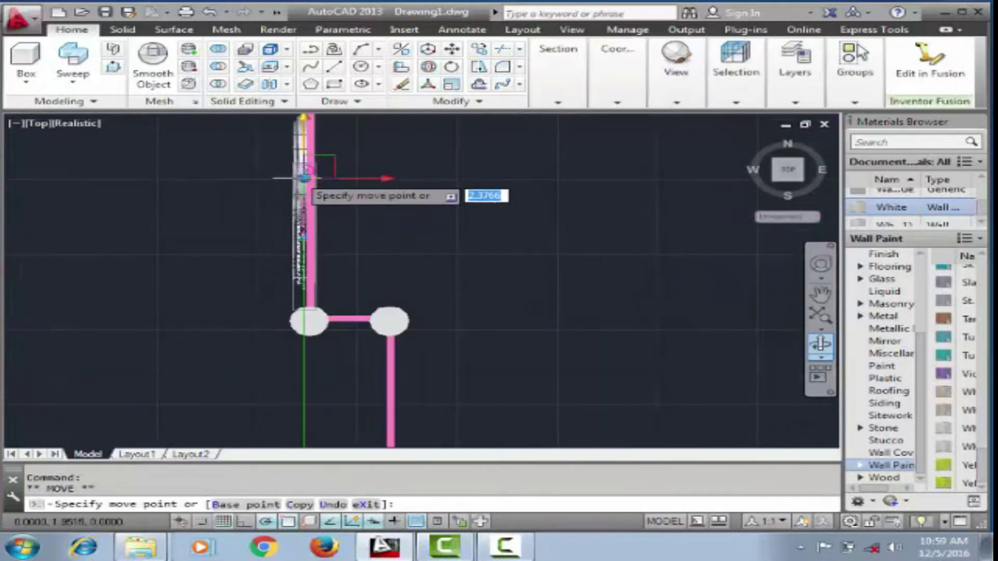
click(419, 210)
key(Escape)
Step: Check the house in 3D, then mirror the window, keeping the original
shift+middle_drag(735, 285, 650, 260)
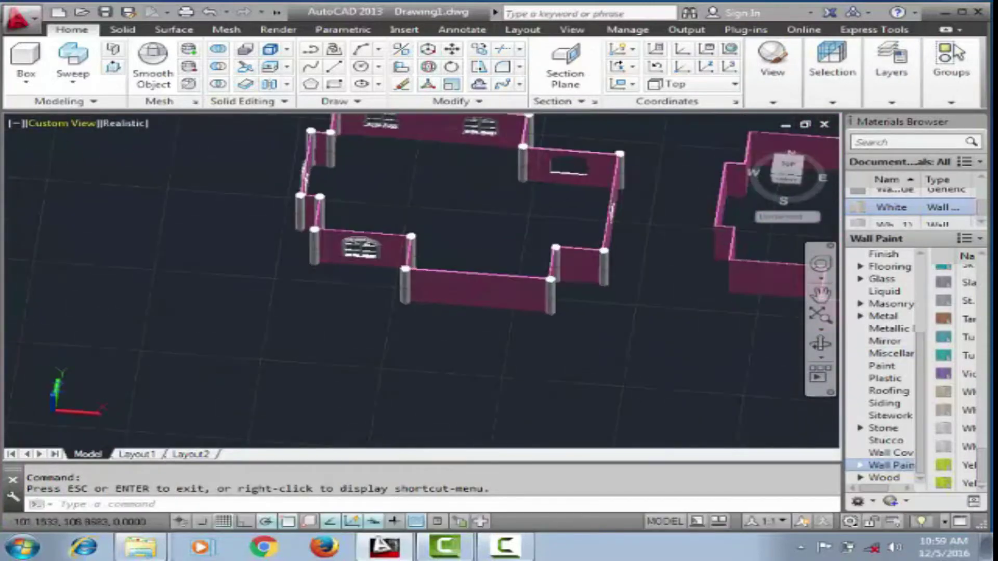
click(692, 84)
text(mi)
key(Return)
click(203, 182)
key(Return)
click(208, 218)
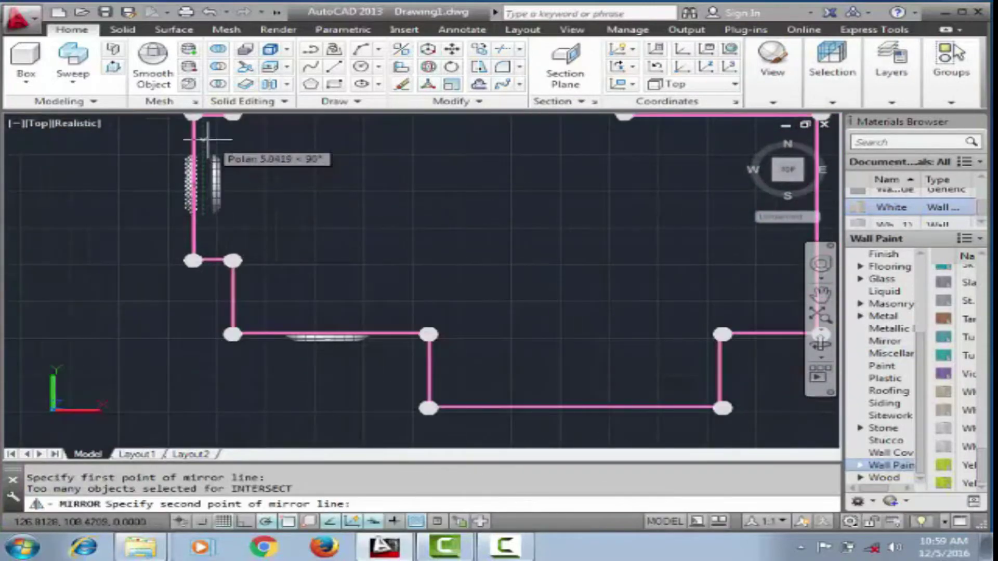
key(Return)
scroll(215, 187, down, 2)
click(215, 187)
Step: Move the mirrored window piece onto the right-hand wall and check it in 3D
click(592, 183)
scroll(593, 187, up, 3)
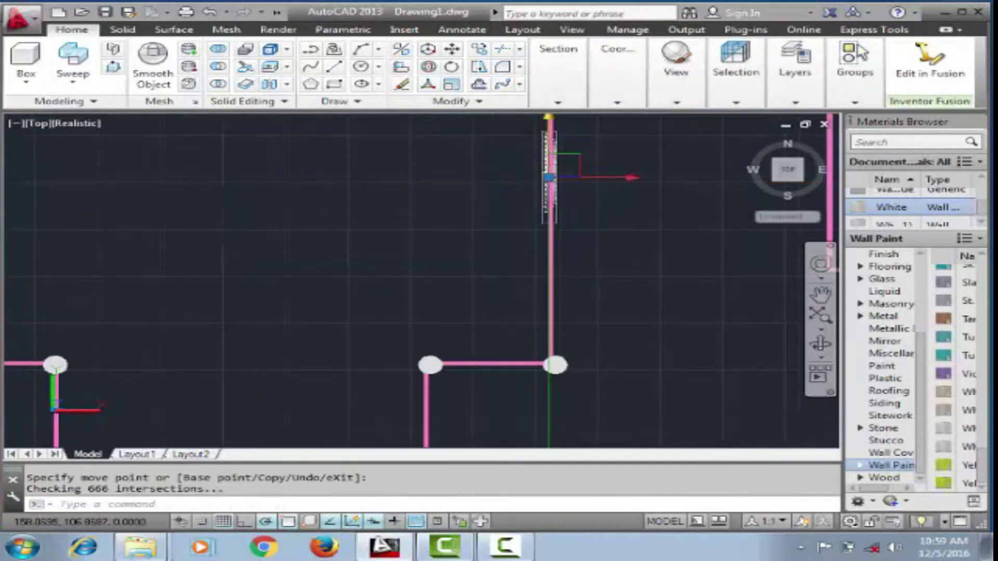
click(557, 176)
scroll(557, 179, up, 3)
scroll(559, 233, down, 3)
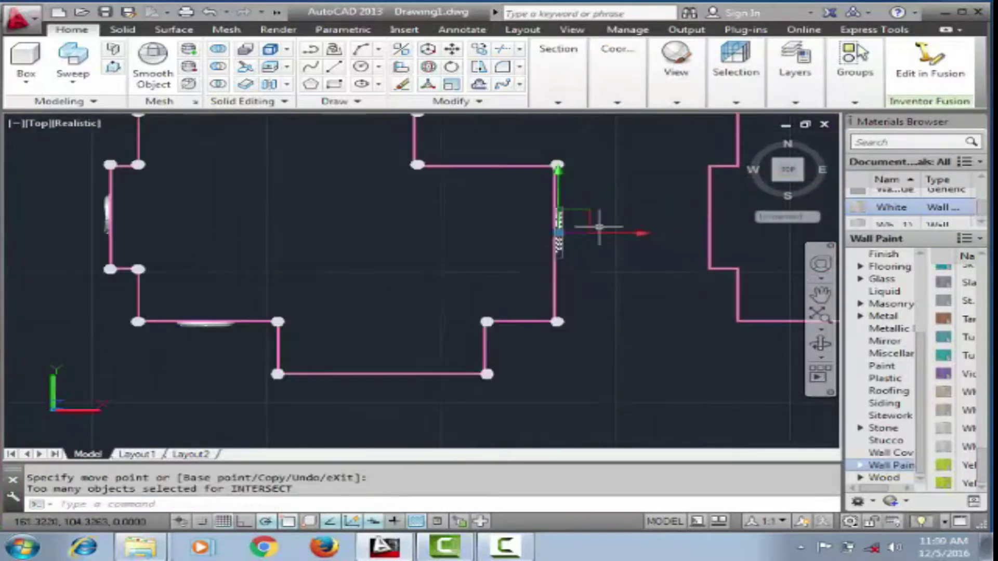
scroll(590, 222, up, 3)
click(536, 229)
scroll(538, 340, down, 1)
scroll(538, 340, up, 1)
key(Escape)
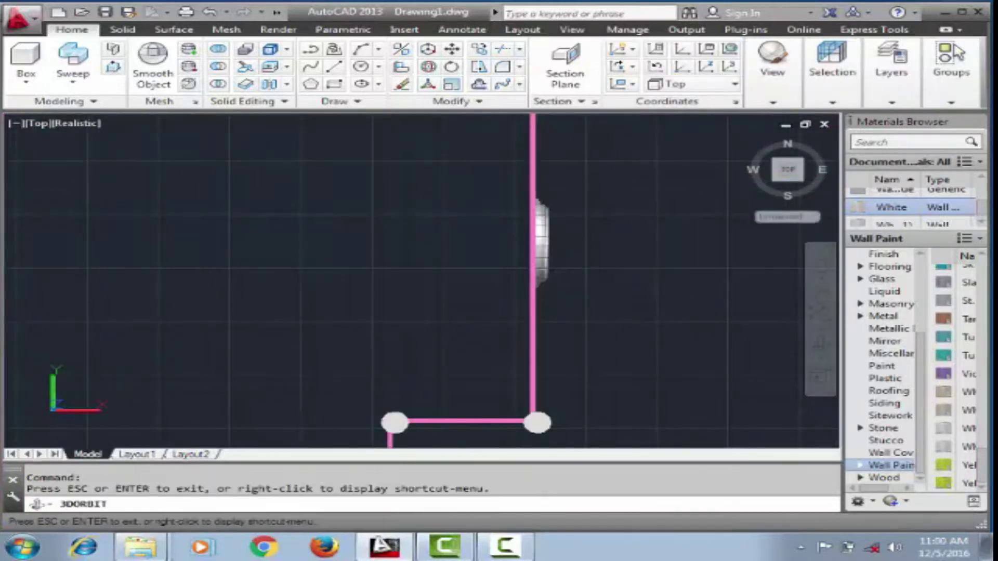
shift+middle_drag(537, 340, 572, 340)
Step: Try to grab the window piece, then orbit to face the windowed wall
click(571, 336)
scroll(572, 336, down, 3)
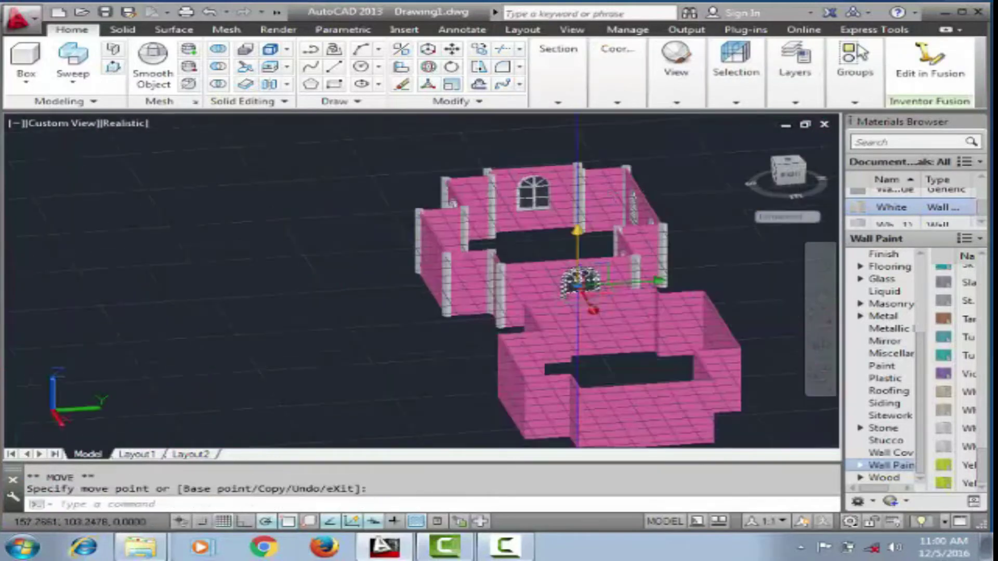
scroll(562, 234, down, 2)
key(Escape)
key(Escape)
click(564, 228)
key(Escape)
scroll(546, 208, up, 5)
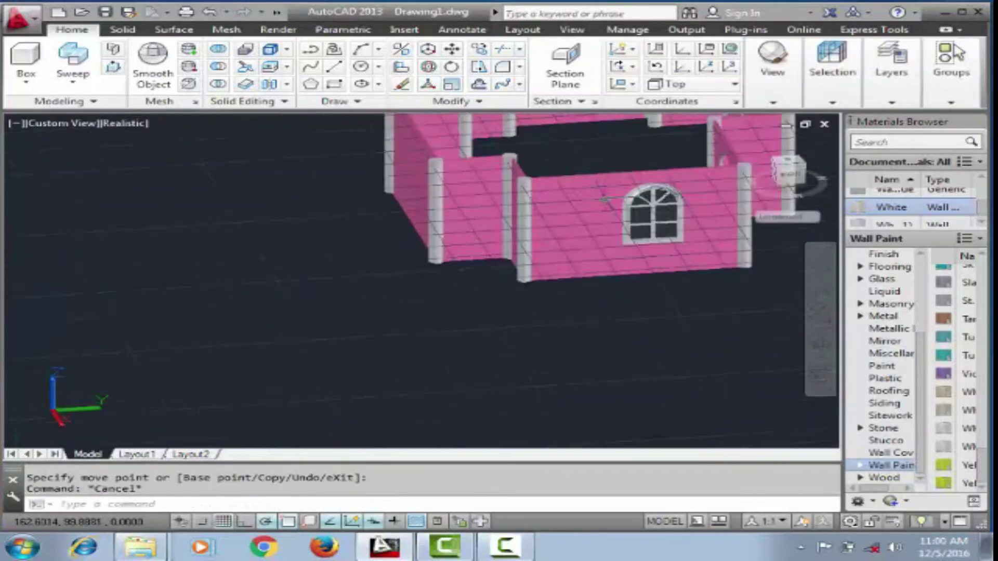
shift+middle_drag(546, 208, 614, 229)
scroll(629, 231, up, 2)
Step: Select the arched window and orbit the whole house back into view
click(629, 232)
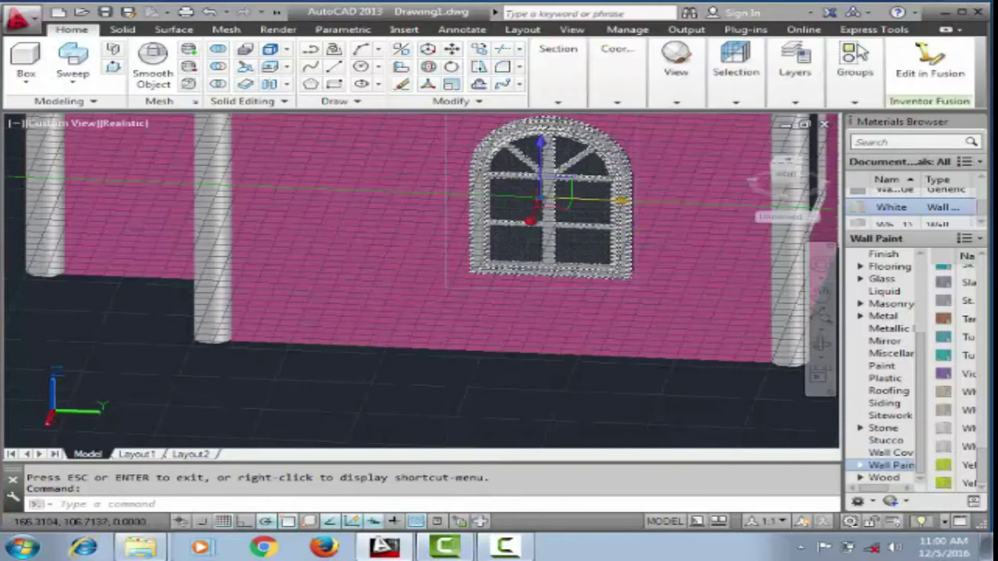
click(535, 215)
key(Escape)
scroll(535, 215, down, 4)
mouse_move(535, 216)
shift+middle_down()
mouse_move(551, 213)
mouse_move(551, 312)
shift+middle_up()
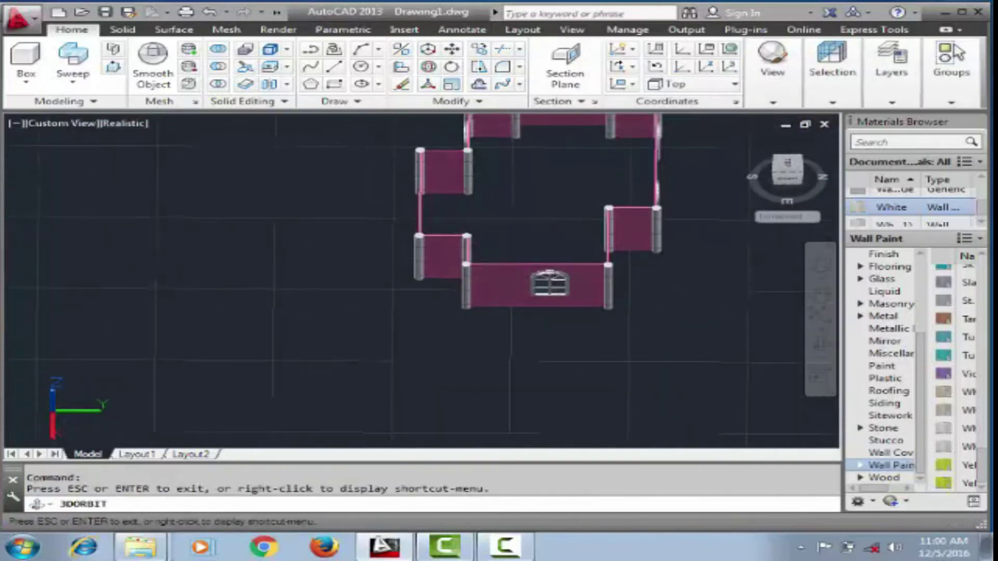
scroll(520, 234, up, 2)
Step: From the Top view, copy the arched window onto the lower front wall
click(55, 123)
click(107, 160)
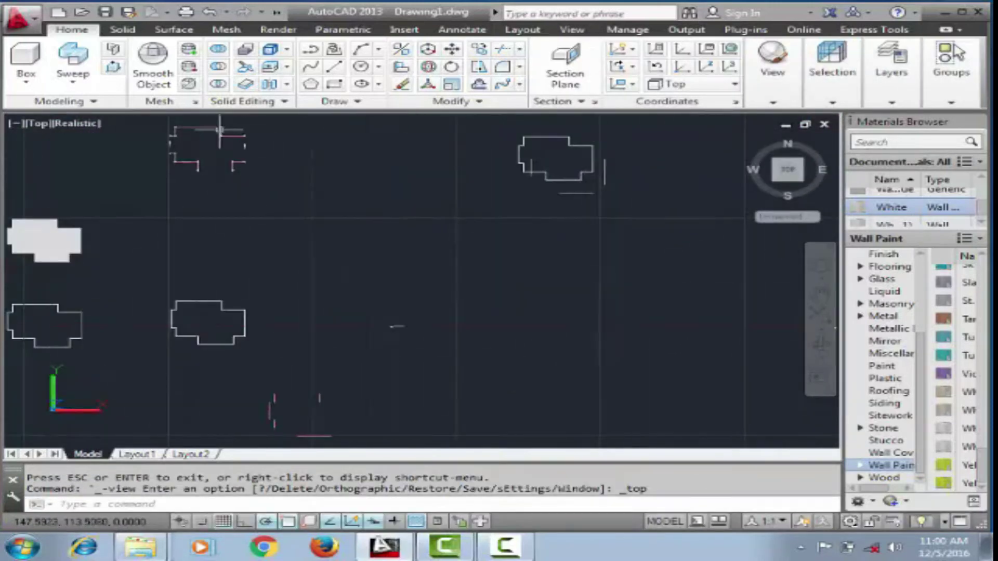
scroll(345, 256, up, 2)
scroll(303, 288, up, 2)
scroll(304, 289, up, 2)
click(349, 188)
right_click(361, 165)
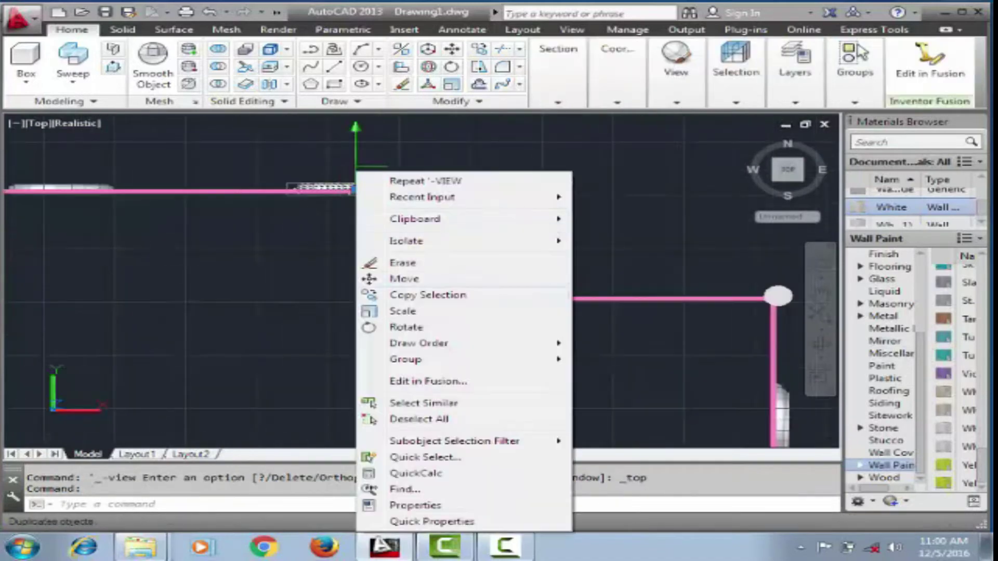
click(411, 292)
click(352, 190)
click(360, 292)
key(Escape)
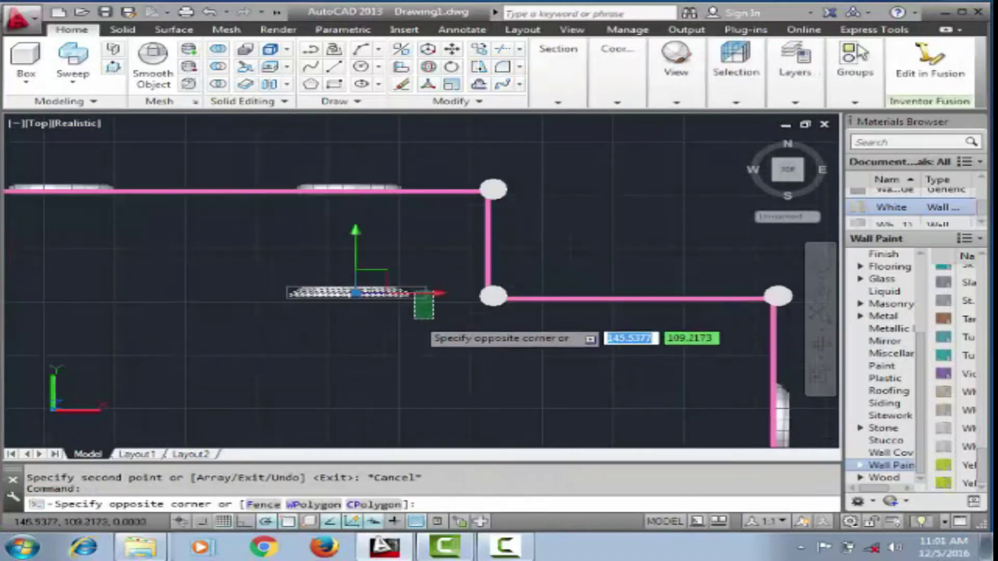
Step: Tilt the house into a 3D view to check the copied window
click(353, 292)
key(Escape)
scroll(629, 293, down, 3)
shift+middle_drag(416, 218, 468, 333)
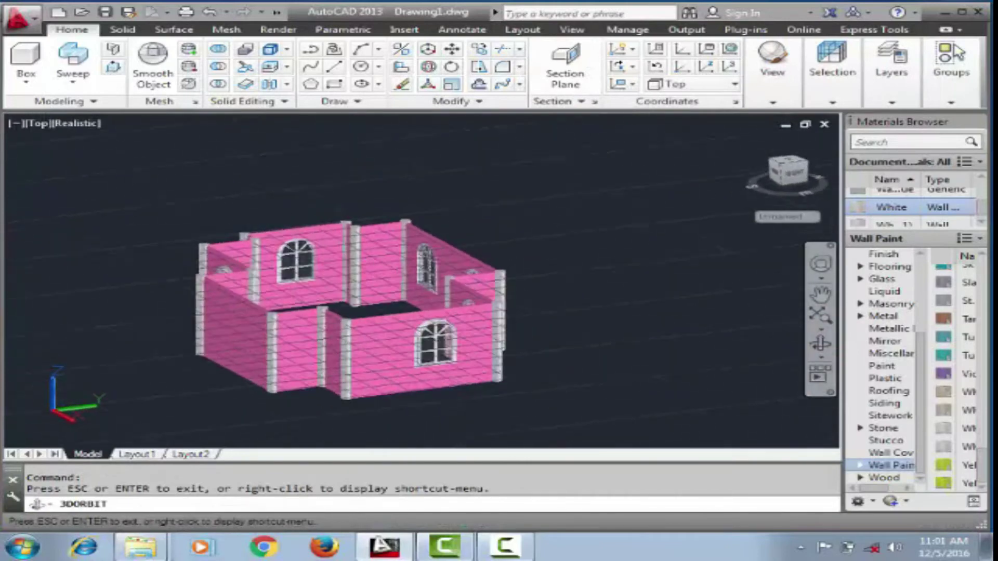
Step: In the Front view, draw a radius-5 circle for the round window
click(60, 123)
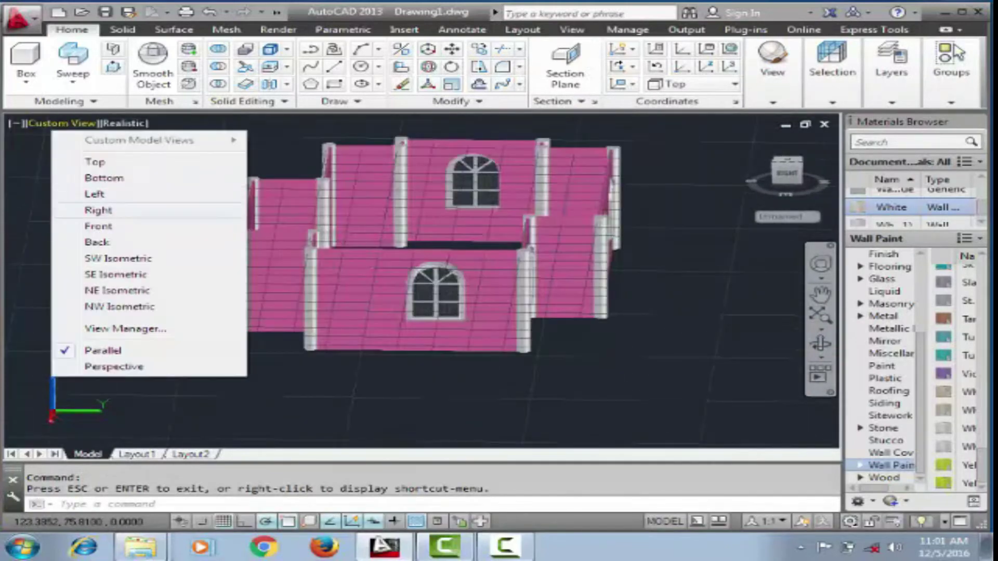
click(84, 227)
click(362, 67)
click(397, 220)
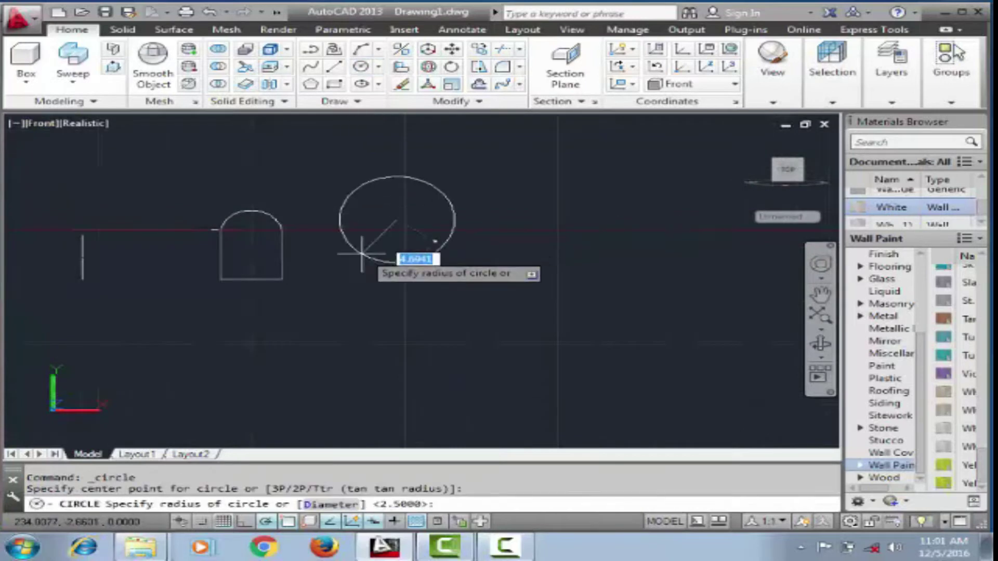
text(5)
key(Return)
Step: Offset the circle inward by 0.2 and the centre lines by 0.5 to form the cross
scroll(477, 188, up, 2)
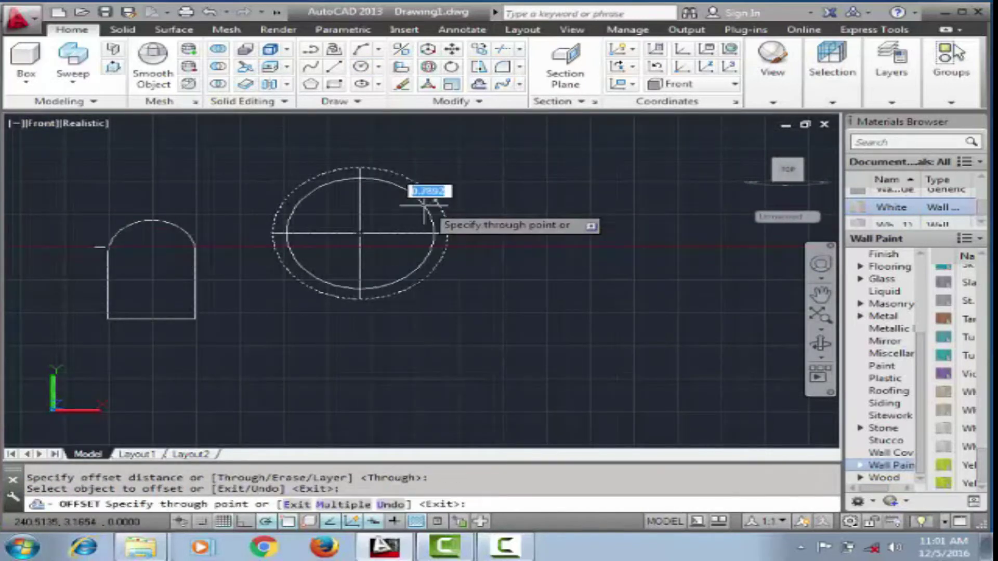
text(.2)
key(Return)
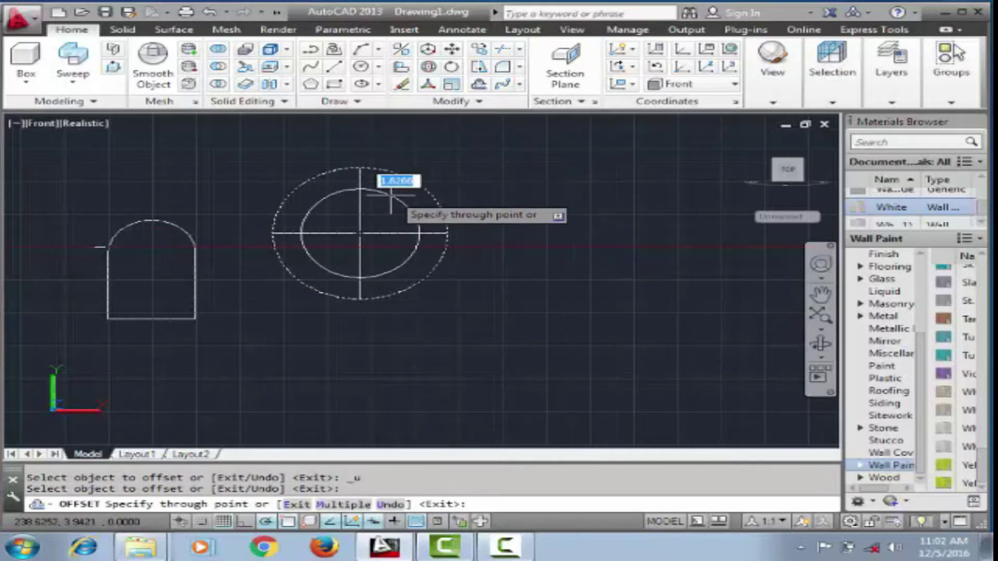
text(.5)
key(Return)
click(359, 214)
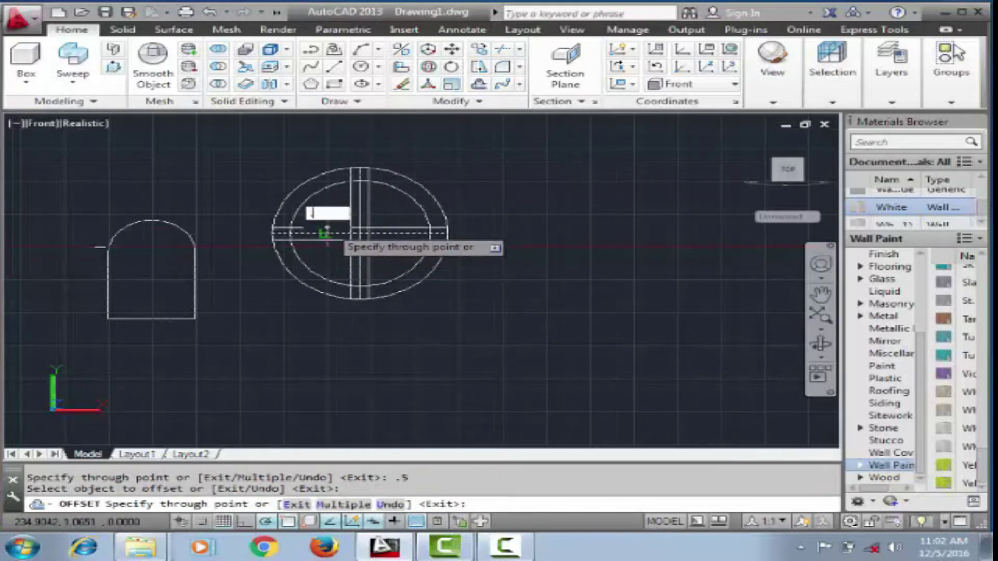
text(.5)
key(Return)
Step: Start trimming the round window's cross lines with TR
key(Return)
text(tr)
key(Return)
key(Return)
click(401, 184)
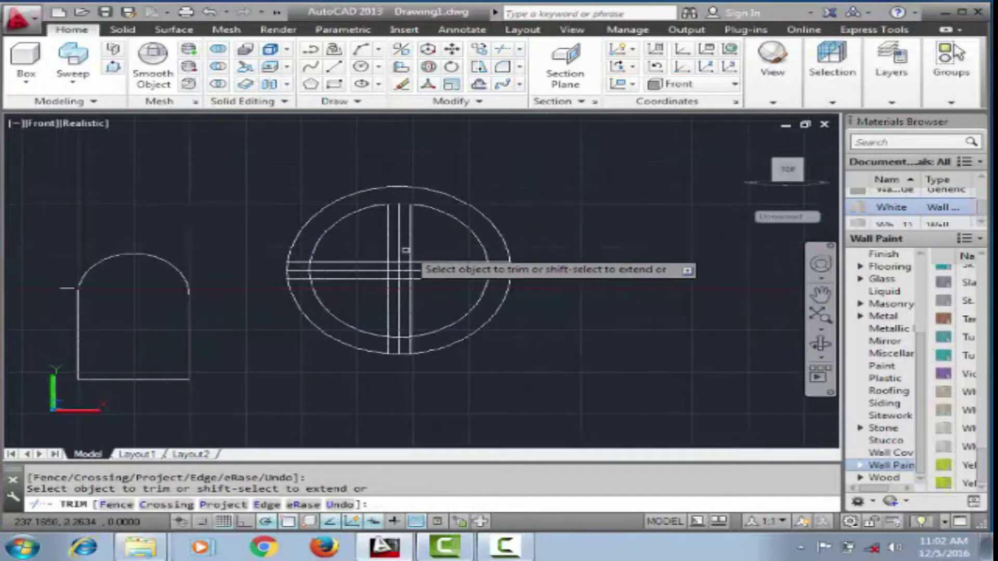
Step: Make a first, unsuccessful trim attempt on the round window's frame lines
scroll(311, 288, up, 4)
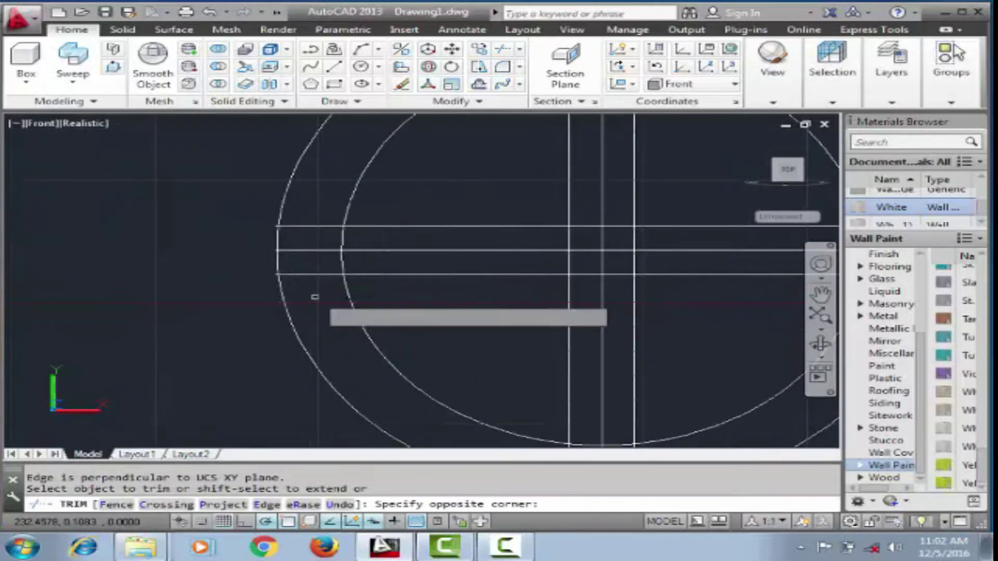
click(314, 297)
scroll(332, 291, down, 2)
scroll(403, 349, down, 2)
key(Escape)
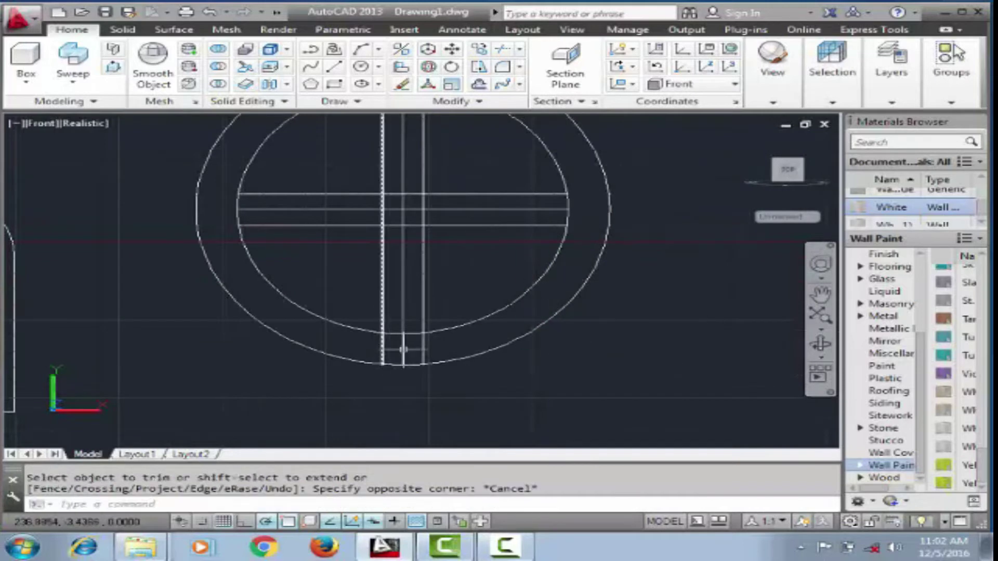
key(Return)
scroll(404, 350, up, 2)
click(300, 321)
Step: Trim the cross bars into four quarter panes using a crossing selection
key(Return)
key(Return)
click(465, 338)
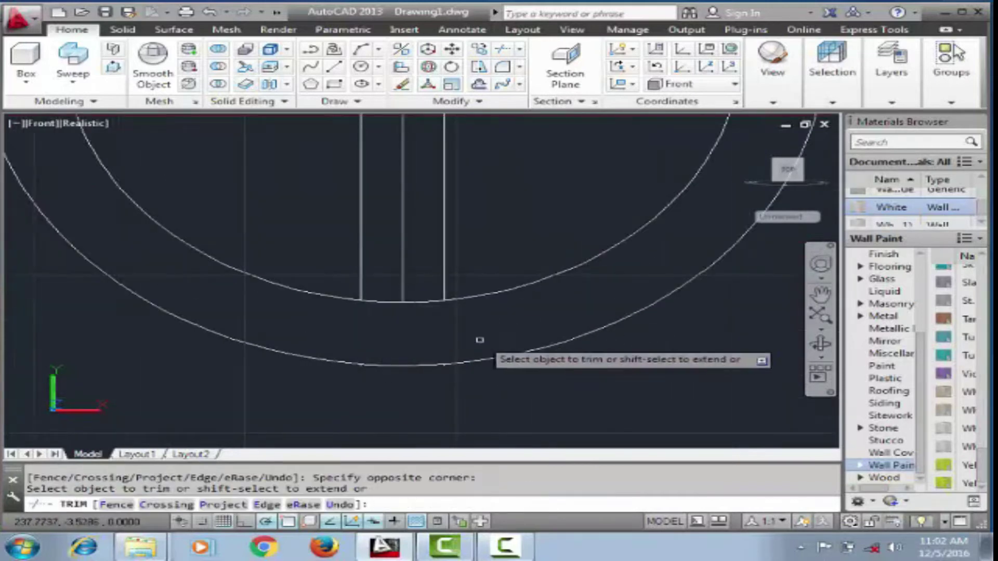
scroll(454, 320, up, 1)
scroll(443, 240, down, 2)
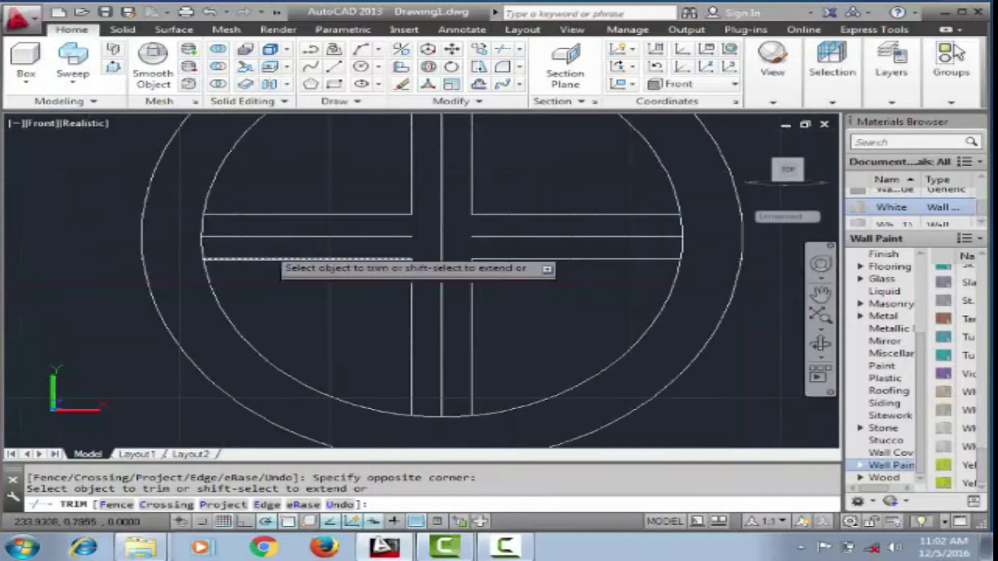
click(626, 416)
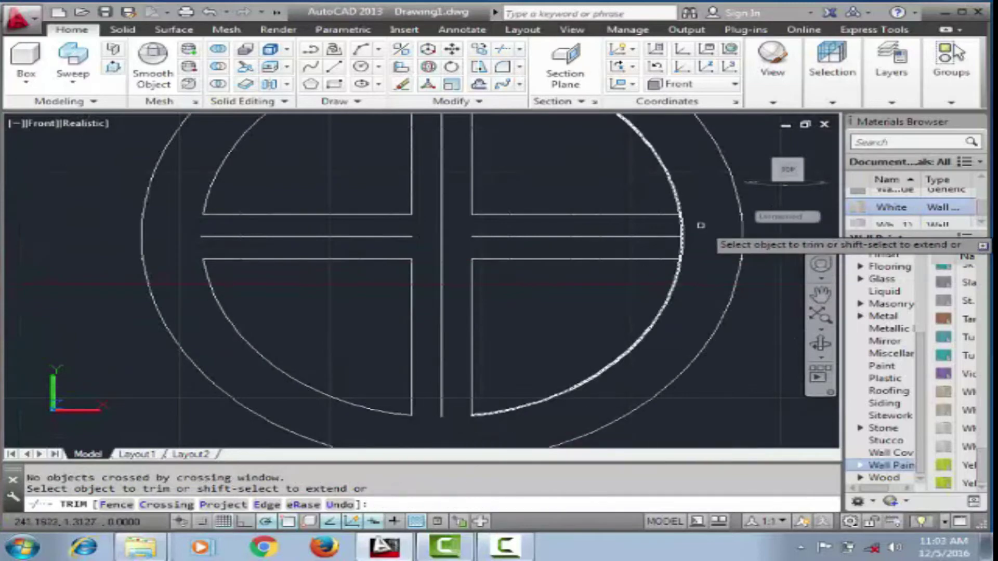
scroll(671, 229, down, 4)
key(Escape)
Step: Delete the round window's vertical and horizontal centre lines
click(580, 208)
click(525, 242)
scroll(580, 242, up, 2)
key(Delete)
scroll(284, 213, down, 4)
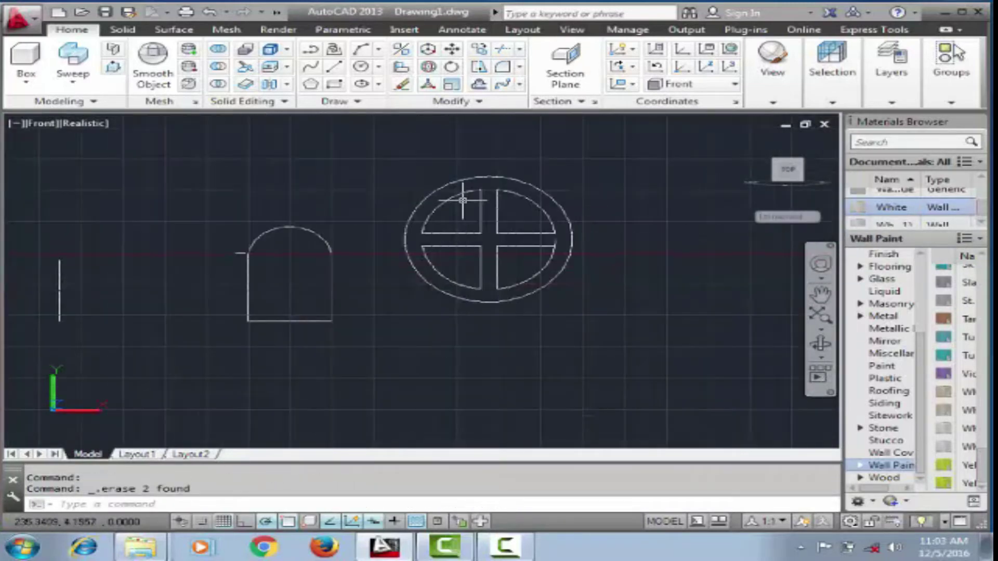
Step: Create regions from all the round window's outlines with REG
text(reg)
key(Return)
drag(290, 154, 658, 351)
key(Return)
scroll(451, 233, up, 5)
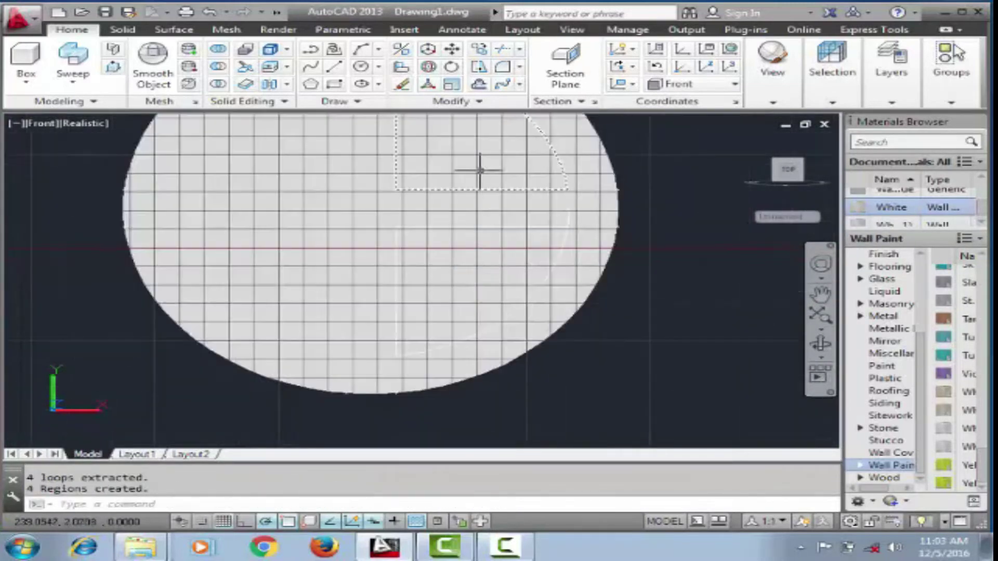
key(Escape)
key(Escape)
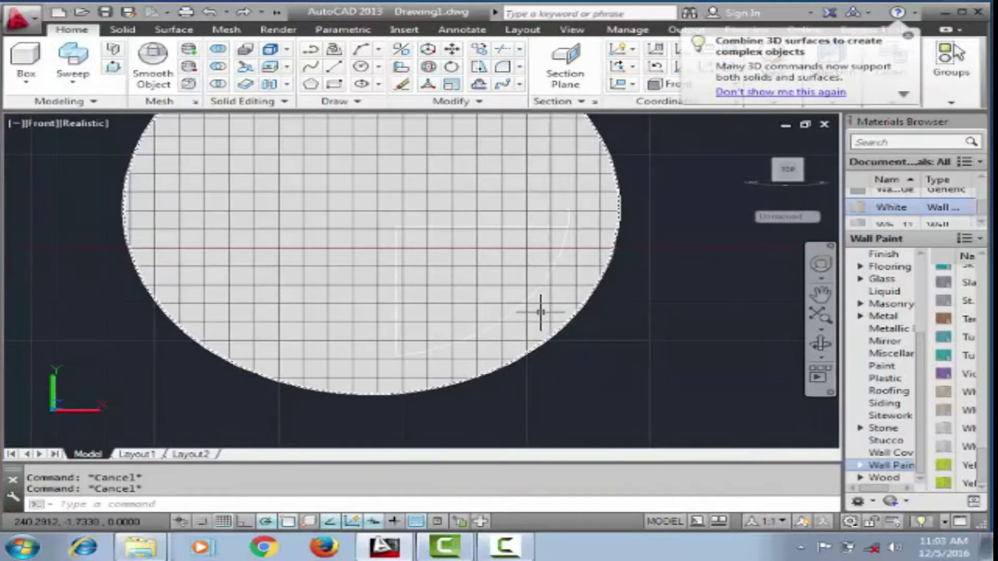
Step: Try subtracting from the disc region with SU, which fails
text(su)
key(Return)
click(480, 308)
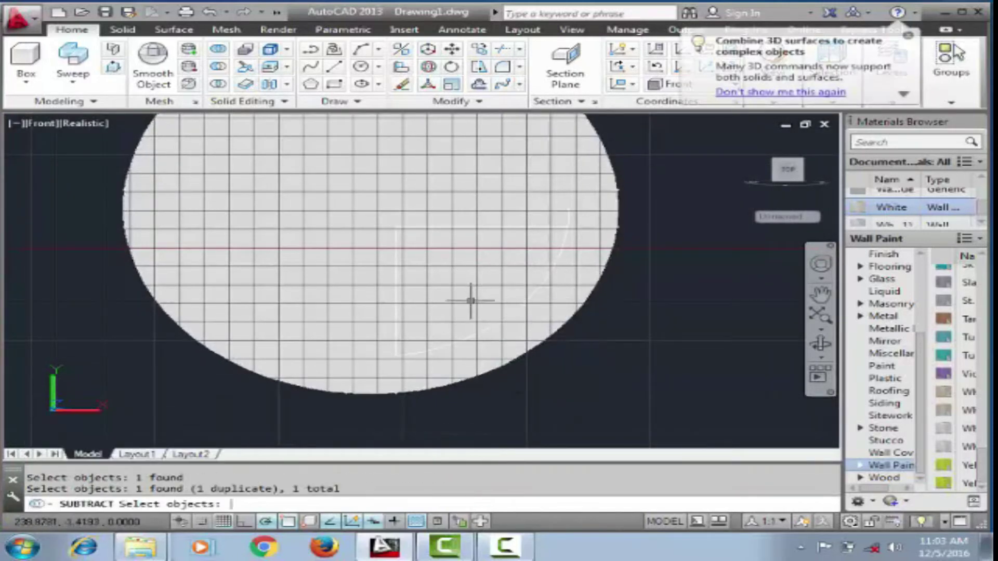
key(Return)
scroll(546, 263, down, 3)
scroll(617, 241, down, 2)
Step: Undo the accidental stretch and the earlier region creation
key(ctrl+z)
scroll(355, 272, up, 6)
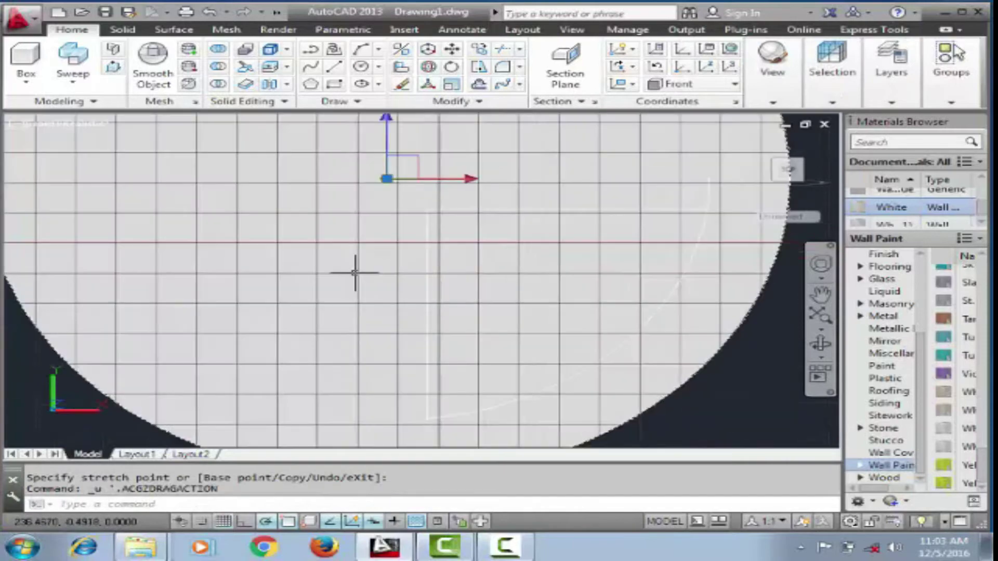
scroll(355, 272, down, 5)
scroll(514, 214, up, 3)
scroll(513, 214, down, 3)
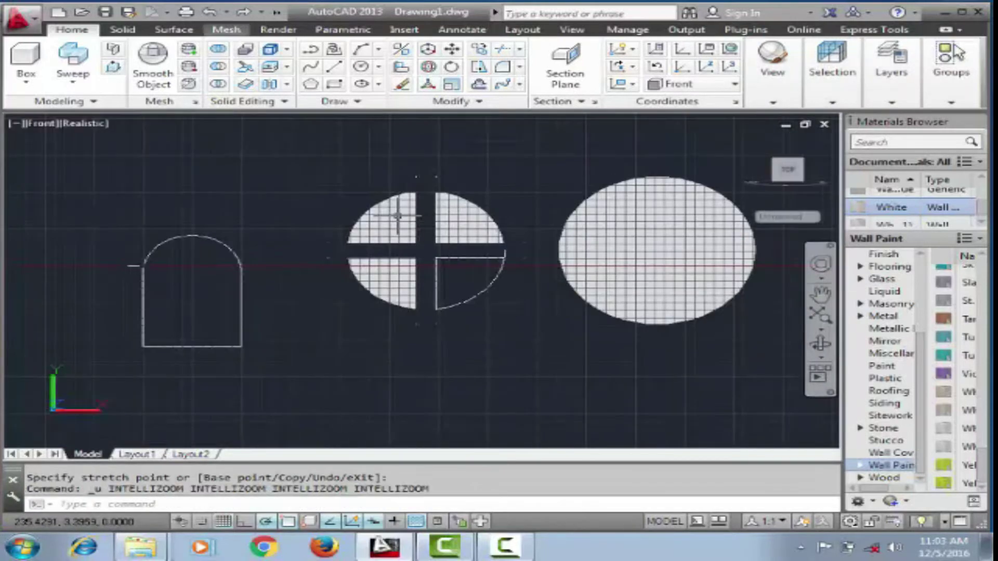
key(ctrl+z)
scroll(434, 230, up, 5)
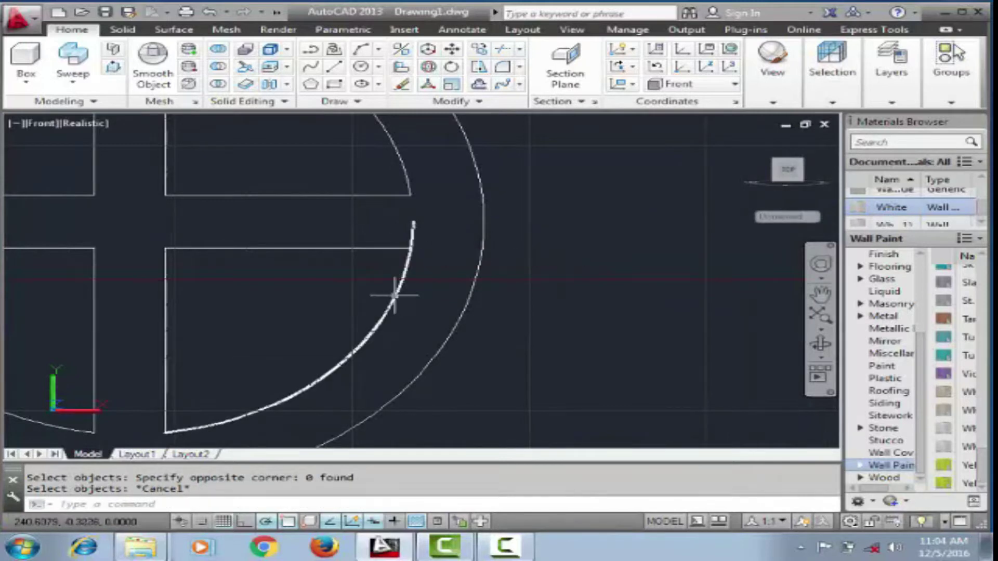
scroll(478, 260, down, 3)
key(Escape)
Step: Recreate regions from the whole round window with REGION
text(re)
key(Return)
click(340, 160)
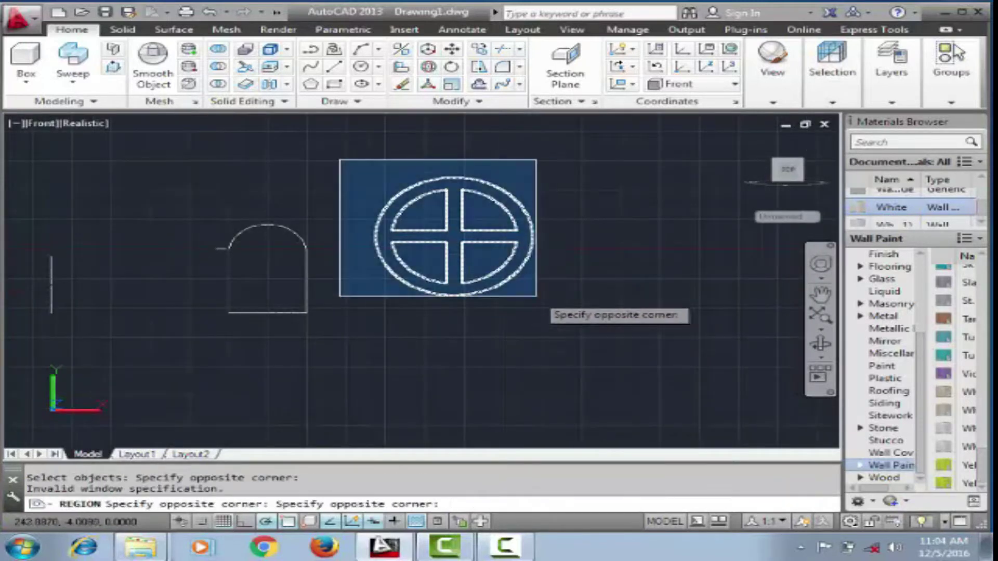
click(536, 296)
key(Return)
Step: Subtract the quarter-pane regions from the outer disc to leave a ring-and-cross frame
text(su)
key(Return)
click(490, 272)
click(475, 219)
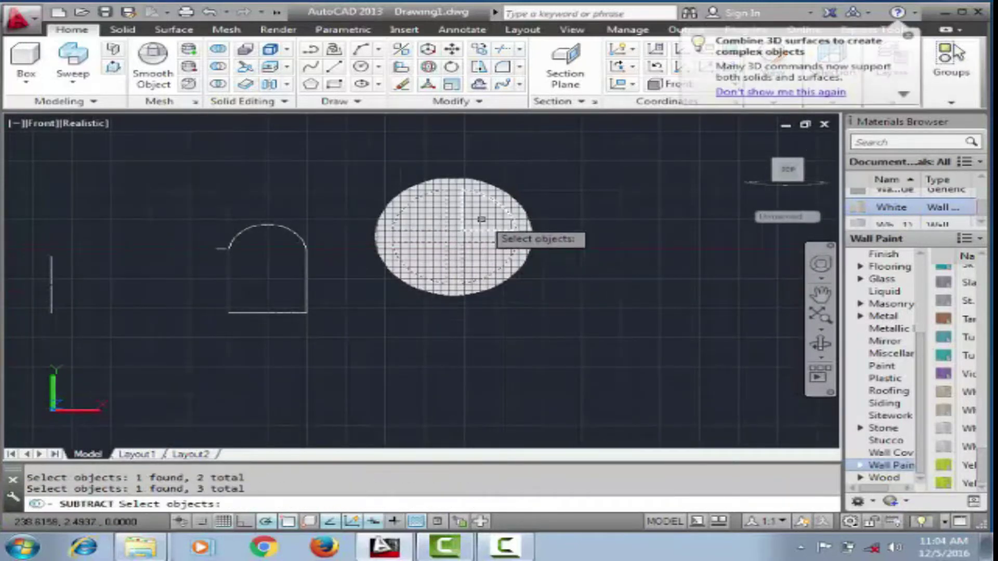
click(414, 217)
scroll(413, 217, up, 2)
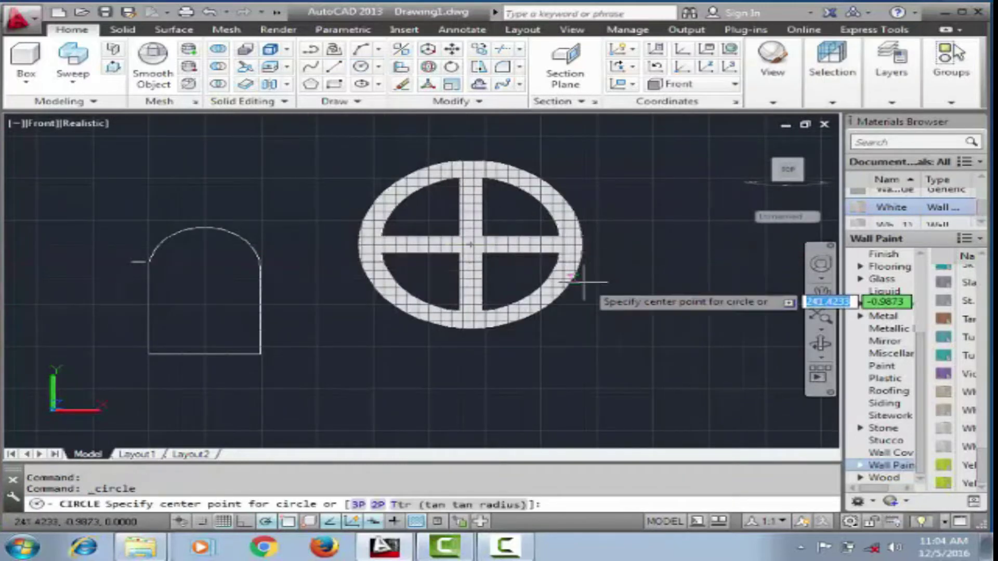
scroll(382, 234, down, 2)
click(438, 240)
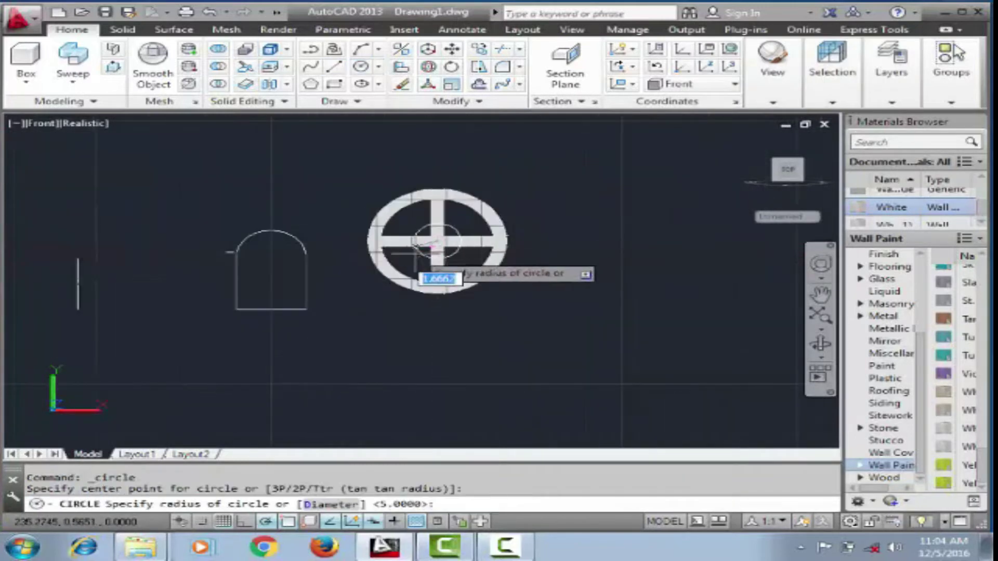
Step: Draw a radius-5 circle to the right of the round window
key(Return)
click(590, 243)
text(5)
key(Return)
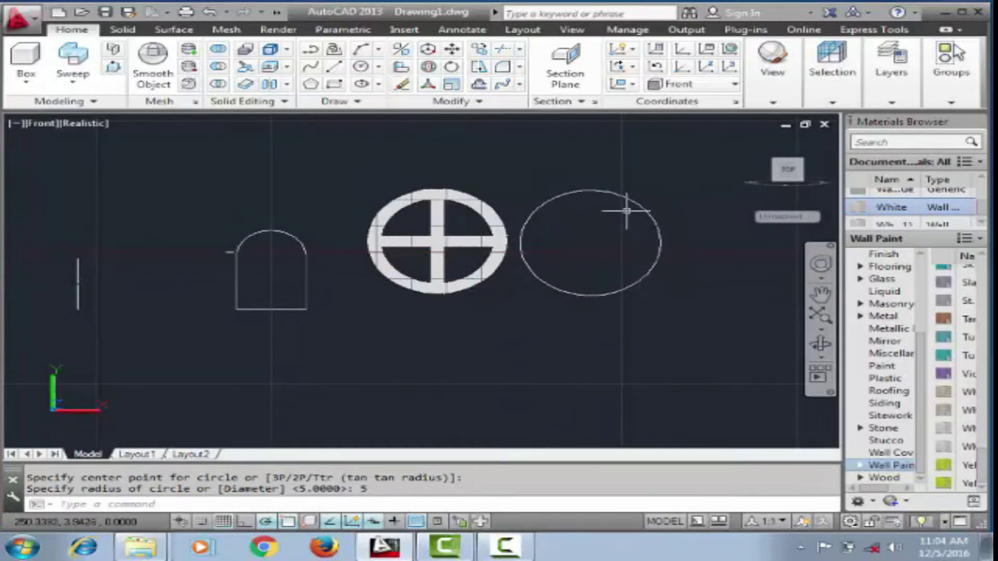
Step: Extrude the new circle 0.2 thick to make the glass disc
key(Down)
key(Down)
key(Down)
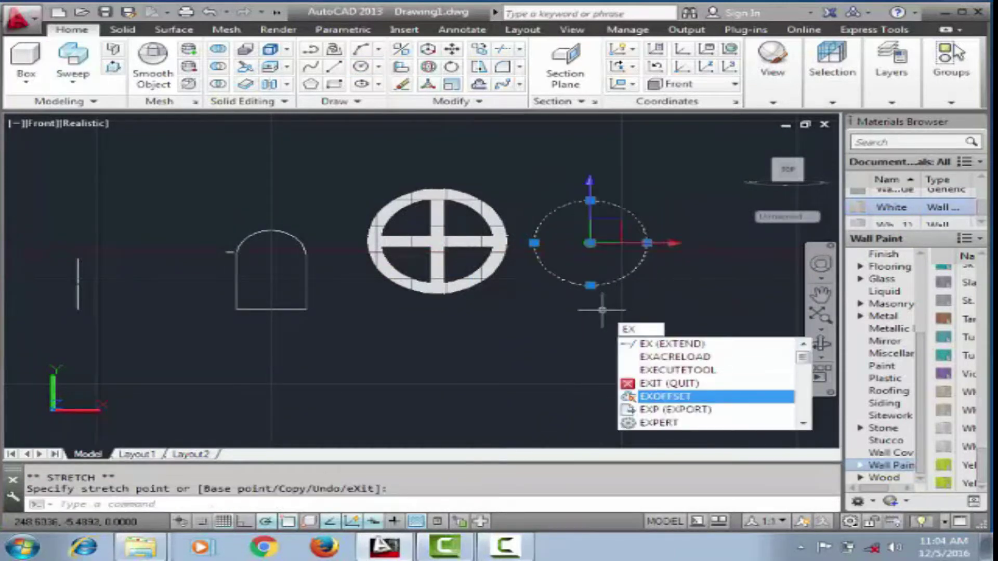
key(Return)
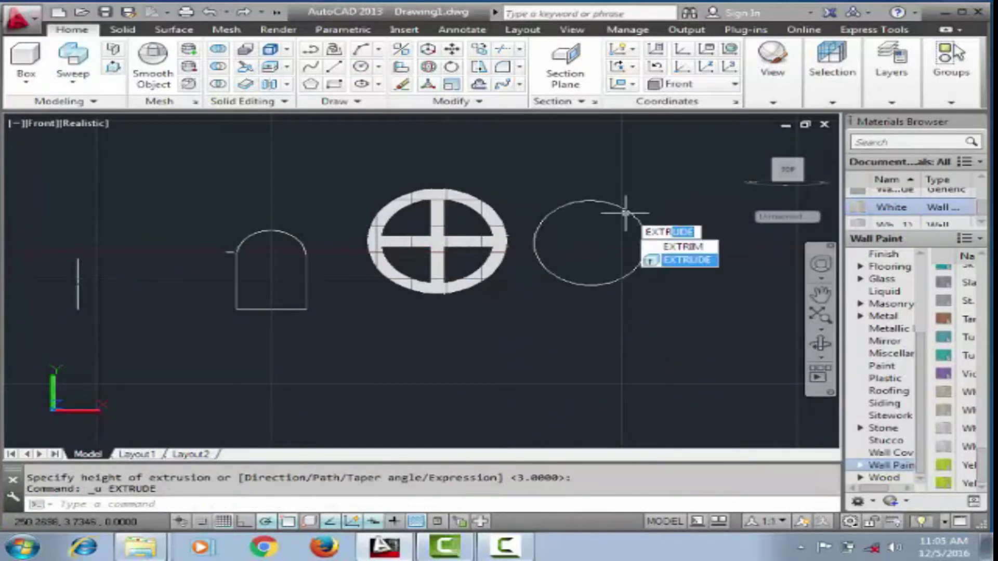
key(Return)
click(648, 249)
key(Return)
scroll(505, 256, up, 3)
text(.2)
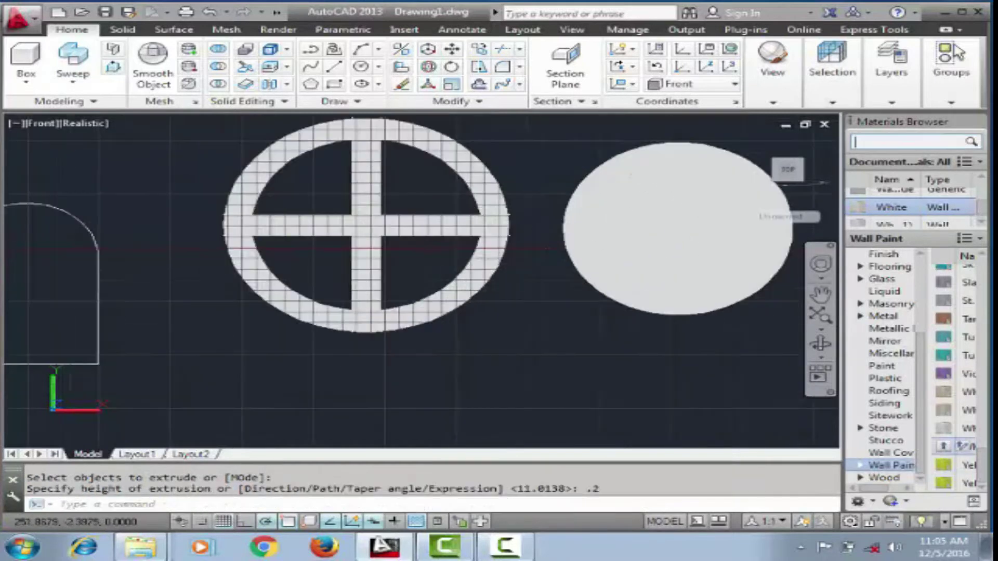
key(Escape)
Step: Grab the disc's centre and orbit around it to check its thickness
scroll(541, 318, down, 2)
scroll(541, 319, up, 1)
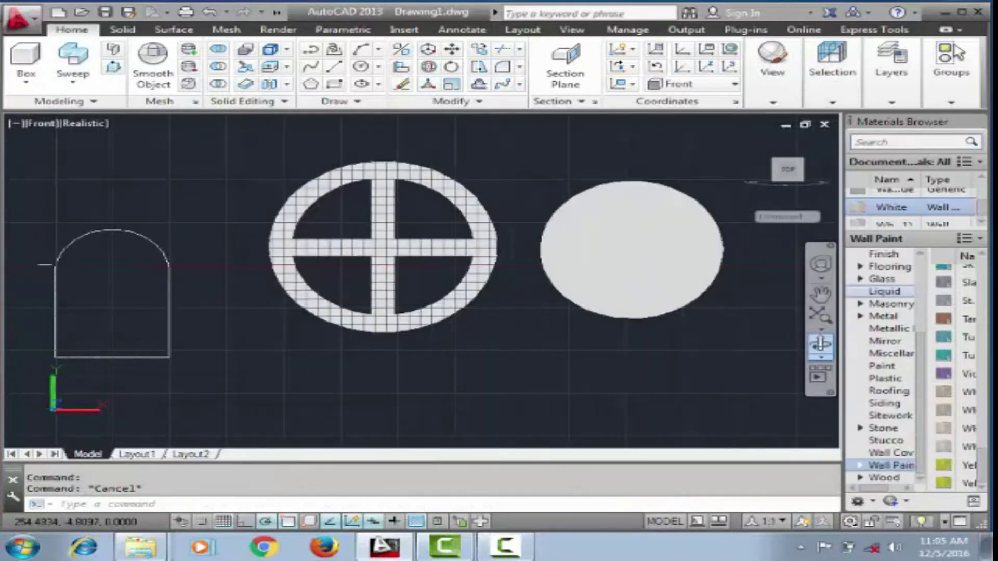
click(631, 250)
scroll(630, 250, down, 1)
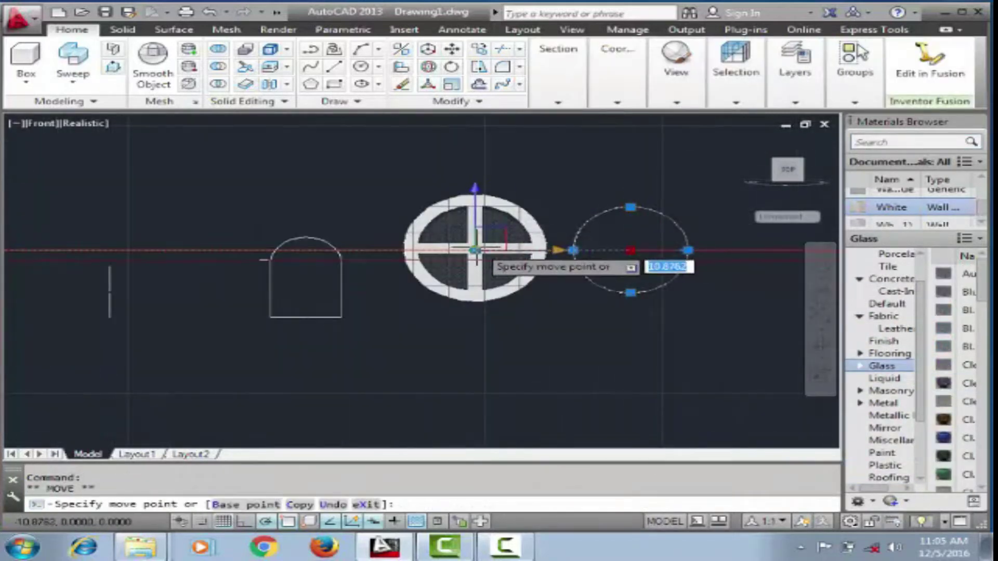
scroll(475, 250, up, 2)
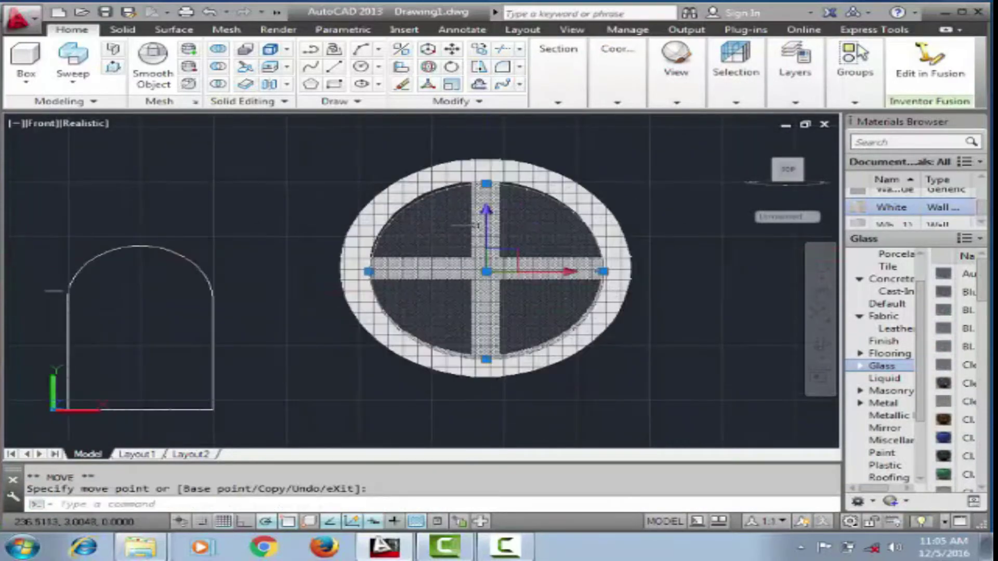
mouse_move(475, 250)
shift+middle_down()
mouse_move(486, 268)
mouse_move(499, 260)
shift+middle_up()
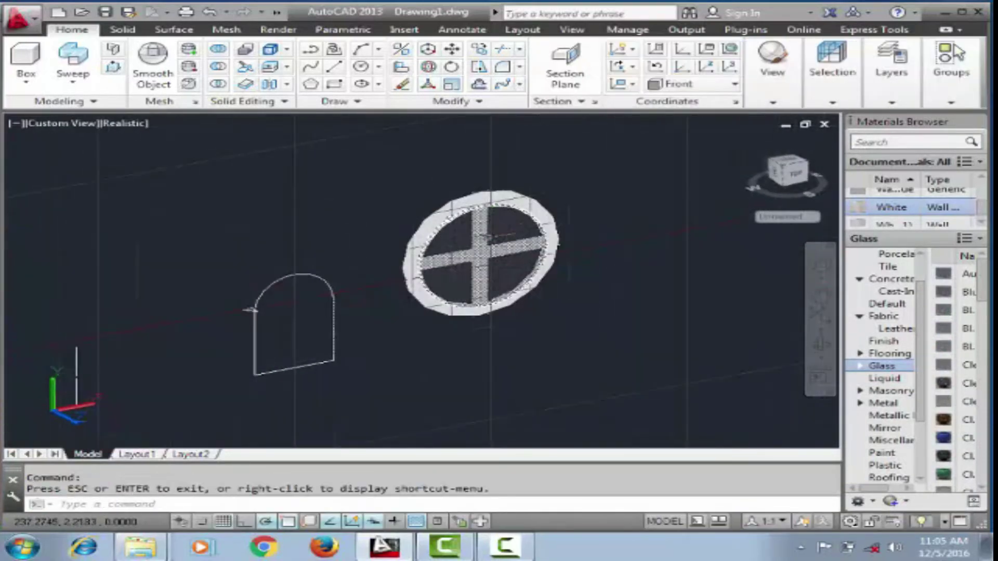
scroll(499, 260, up, 3)
scroll(645, 259, down, 2)
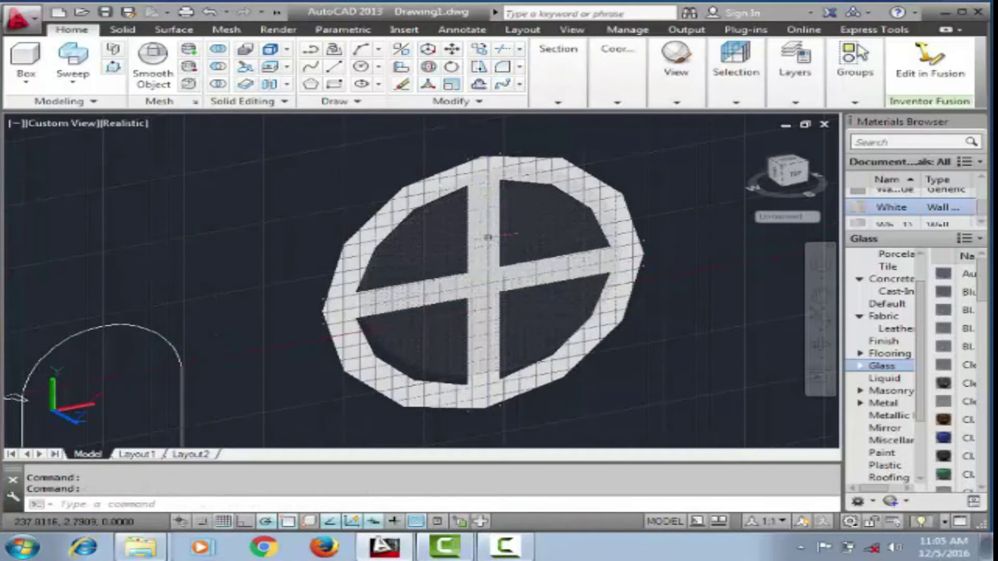
mouse_move(644, 258)
shift+middle_down()
mouse_move(507, 285)
mouse_move(602, 268)
shift+middle_up()
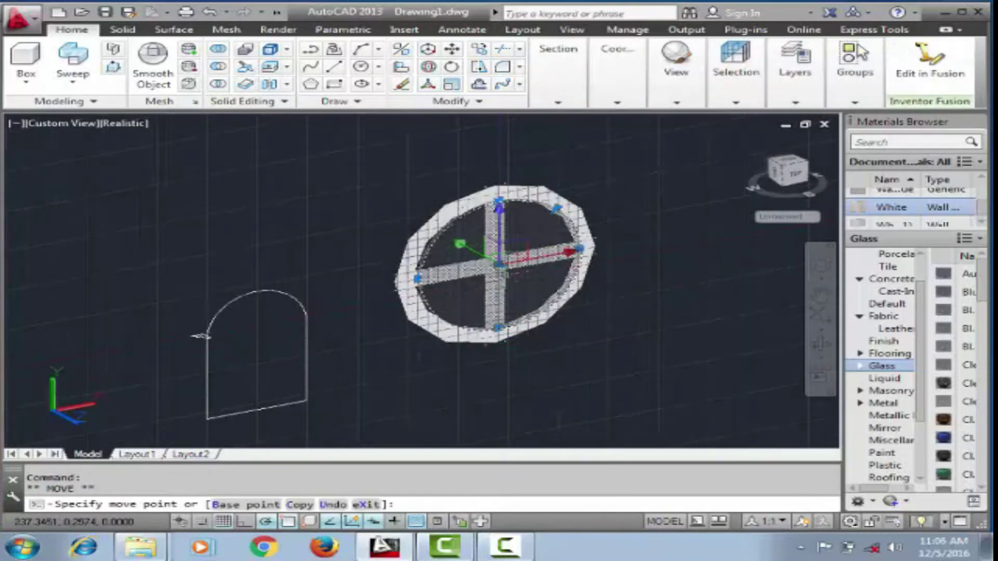
scroll(602, 268, up, 3)
key(Escape)
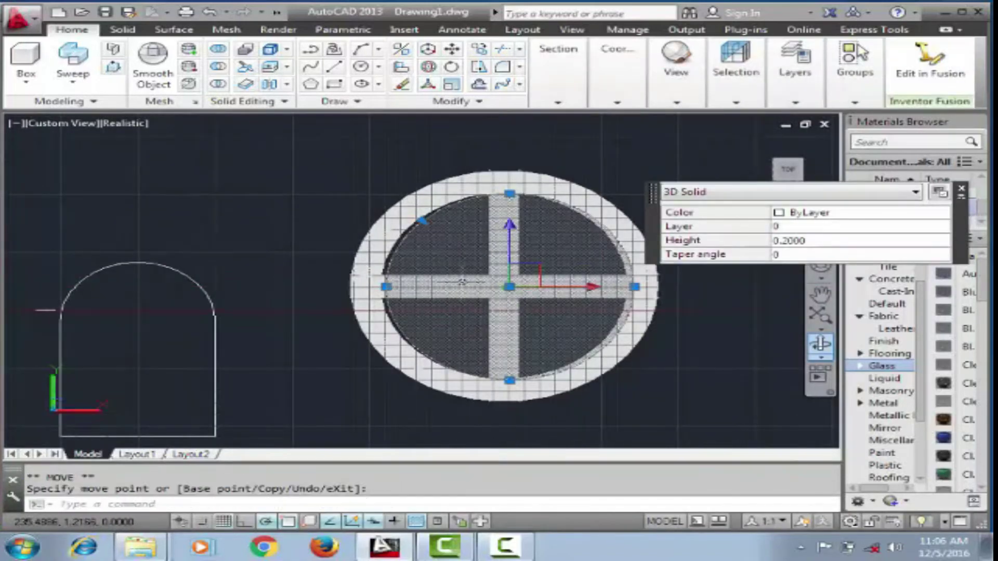
Step: Undo a 0.5 move, then nudge the cross frame 0.05 onto the glass disc
text(.5)
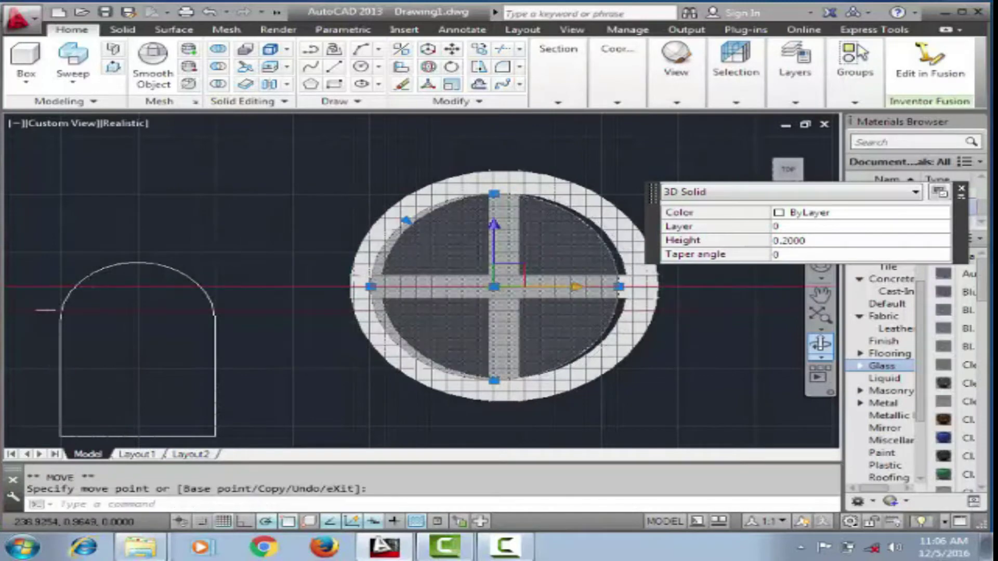
key(Return)
key(ctrl+z)
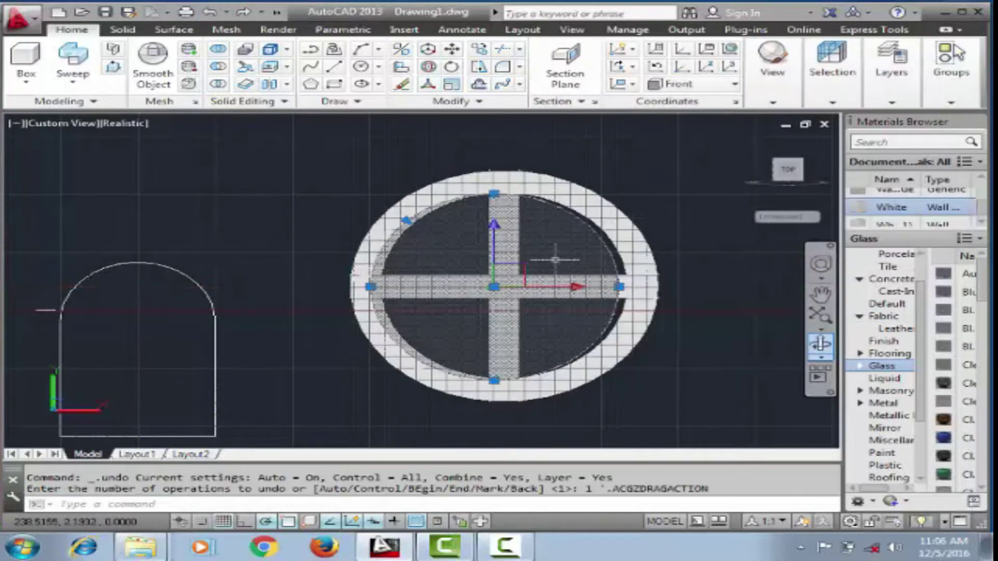
click(494, 286)
key(Escape)
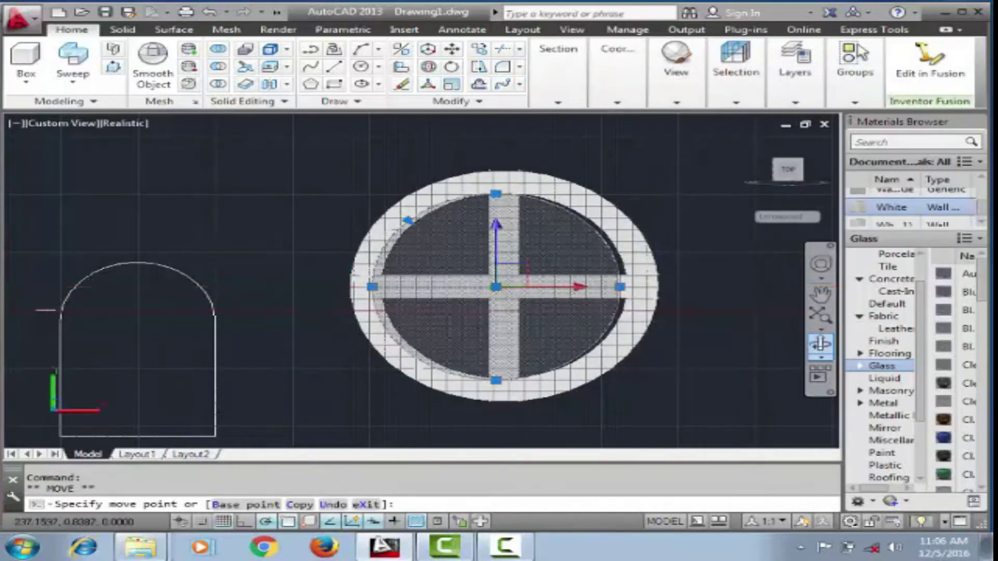
text(.05)
click(496, 287)
text(5)
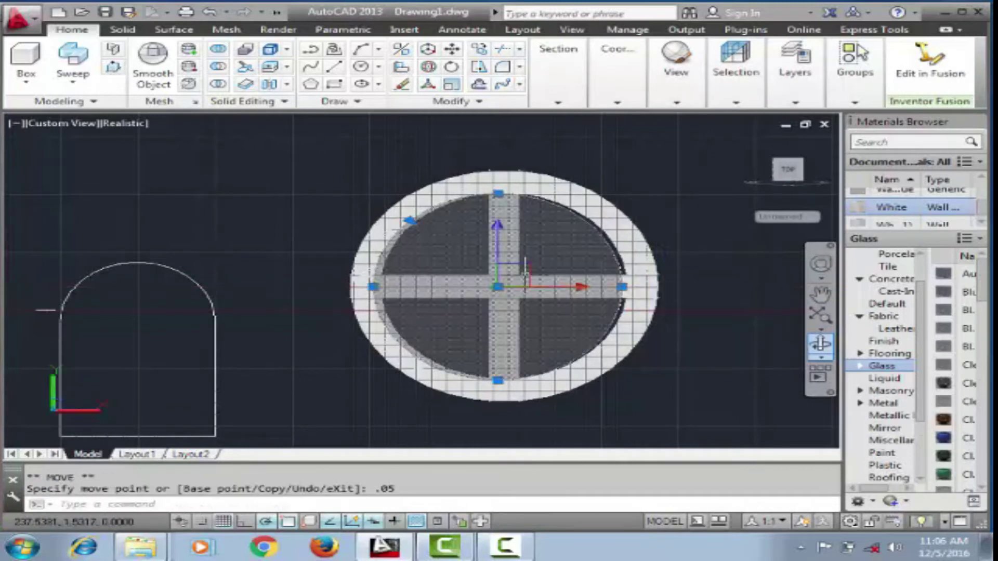
key(Return)
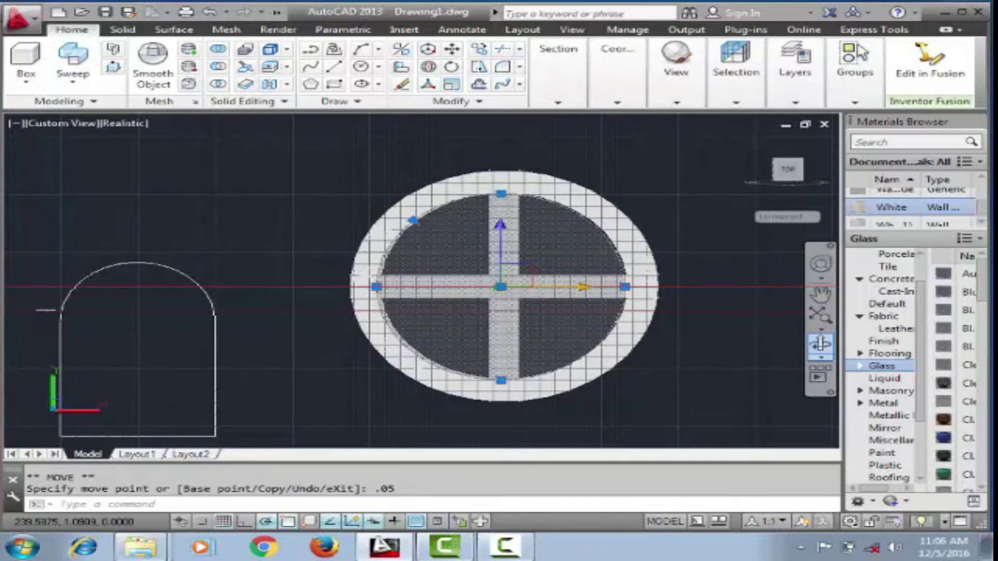
Step: Switch to Top view and orbit to see the round window in 3D
click(62, 123)
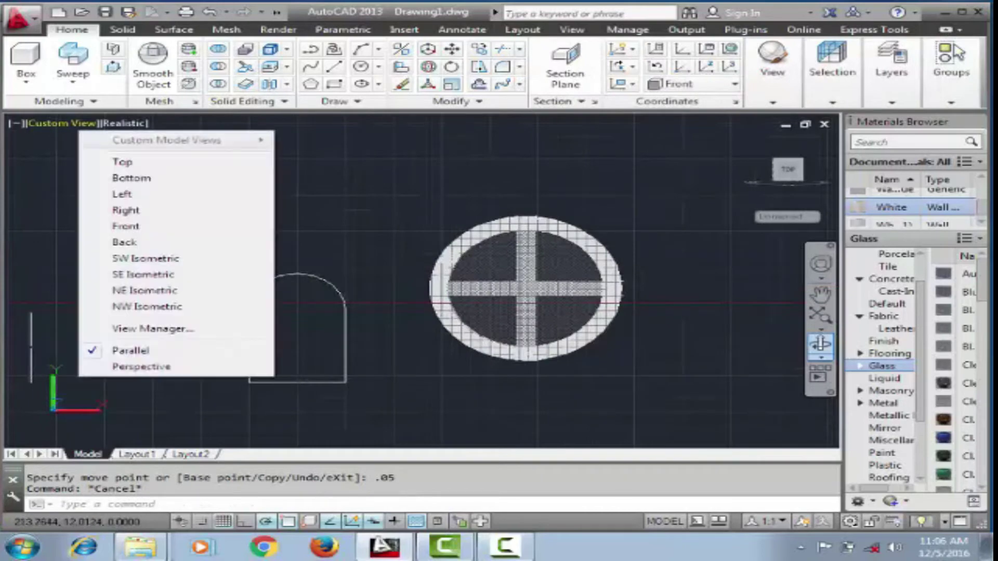
click(104, 161)
click(368, 299)
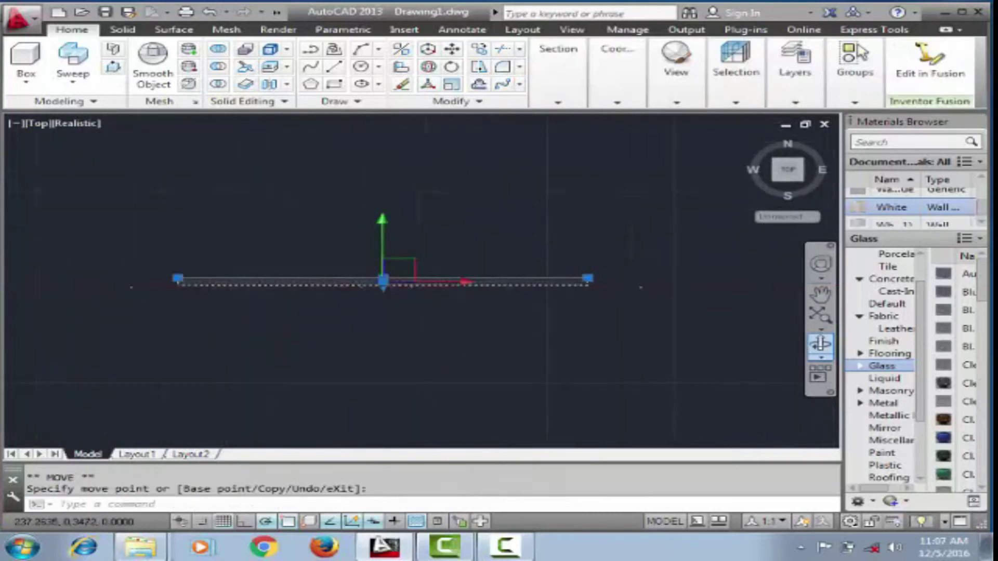
key(Escape)
shift+middle_drag(368, 299, 206, 243)
scroll(482, 256, up, 3)
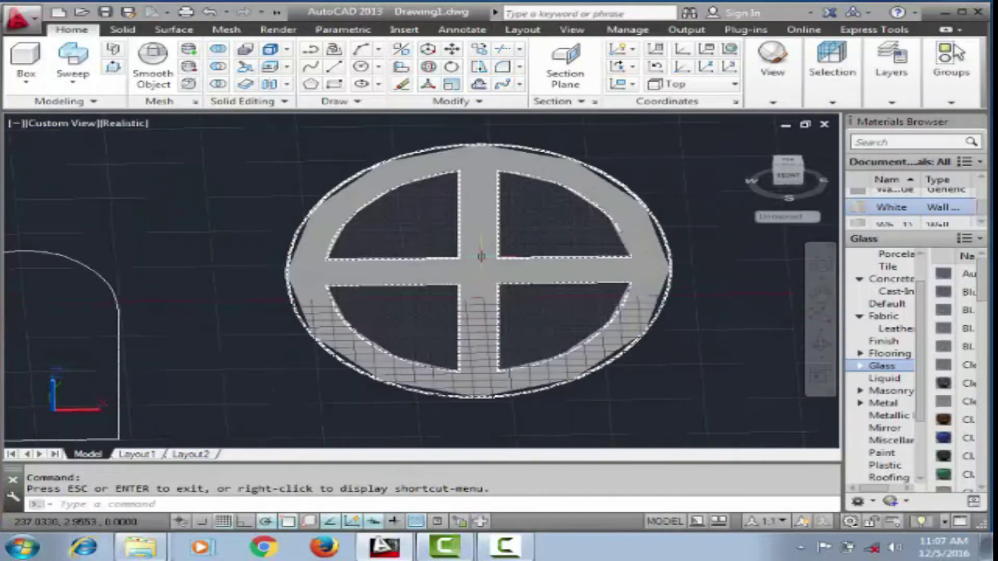
text(ext)
Step: Extrude the round window frame pieces to heights 0.2 and 1
key(Return)
click(480, 263)
key(Return)
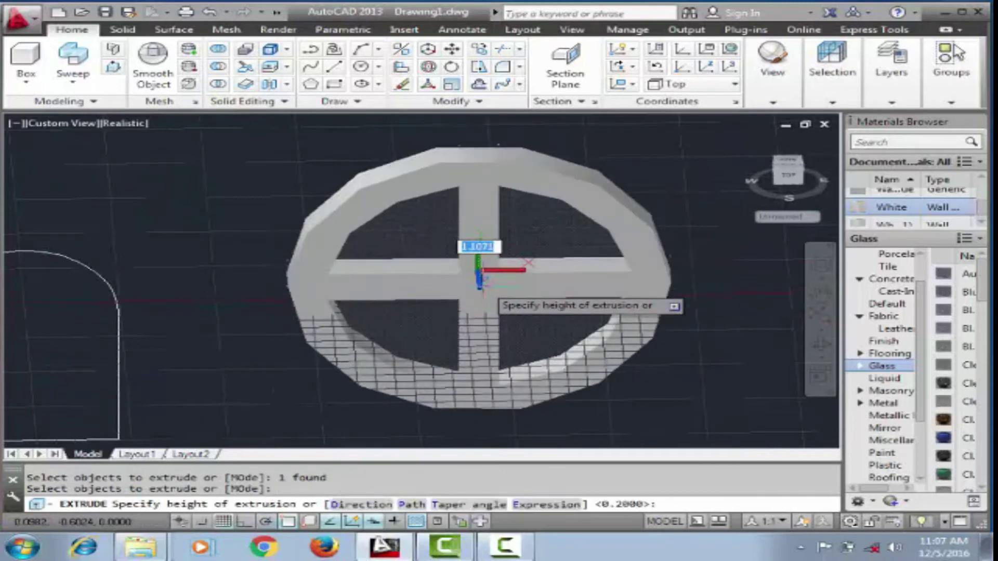
key(Return)
key(Return)
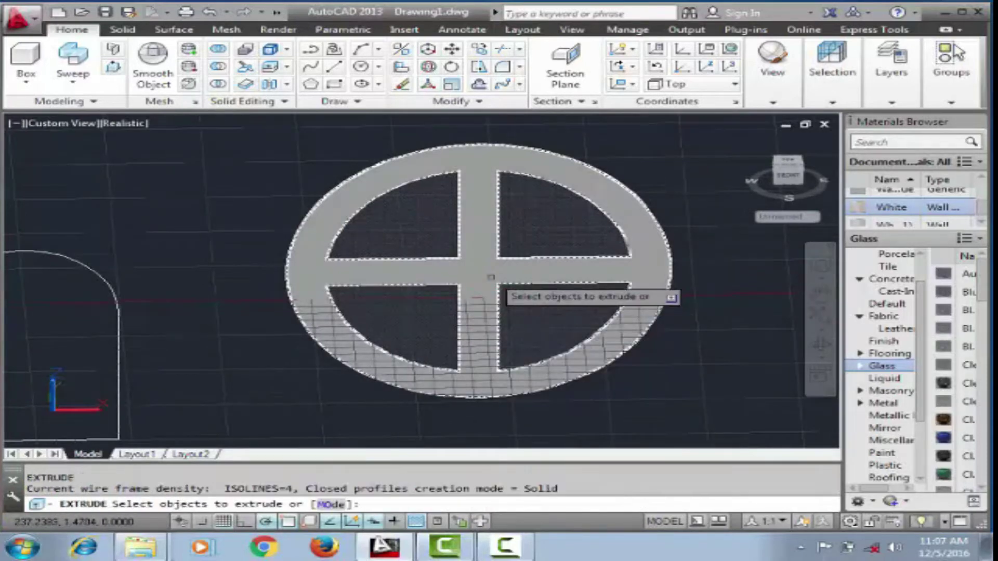
click(486, 297)
key(Return)
key(Return)
scroll(390, 257, up, 5)
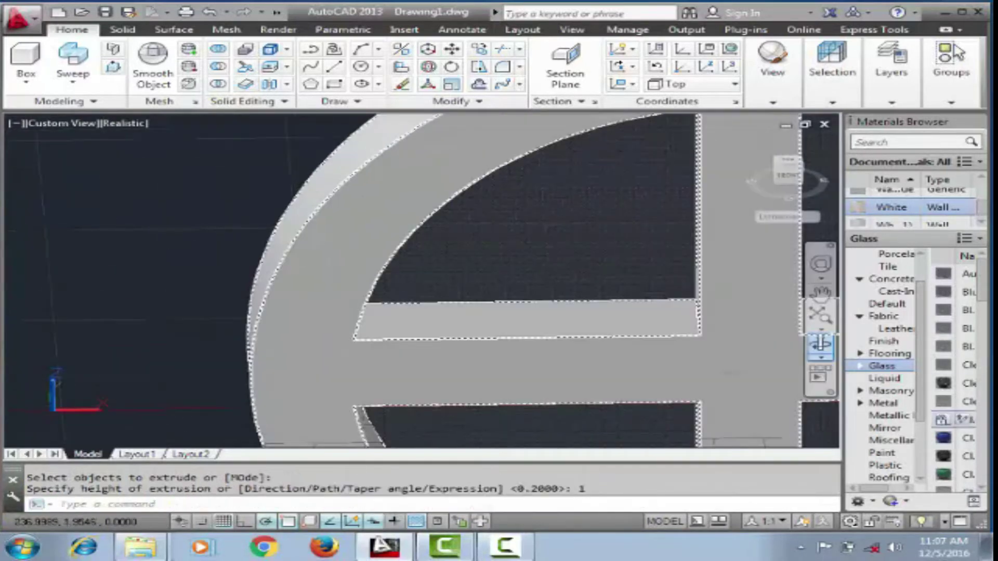
scroll(474, 188, down, 5)
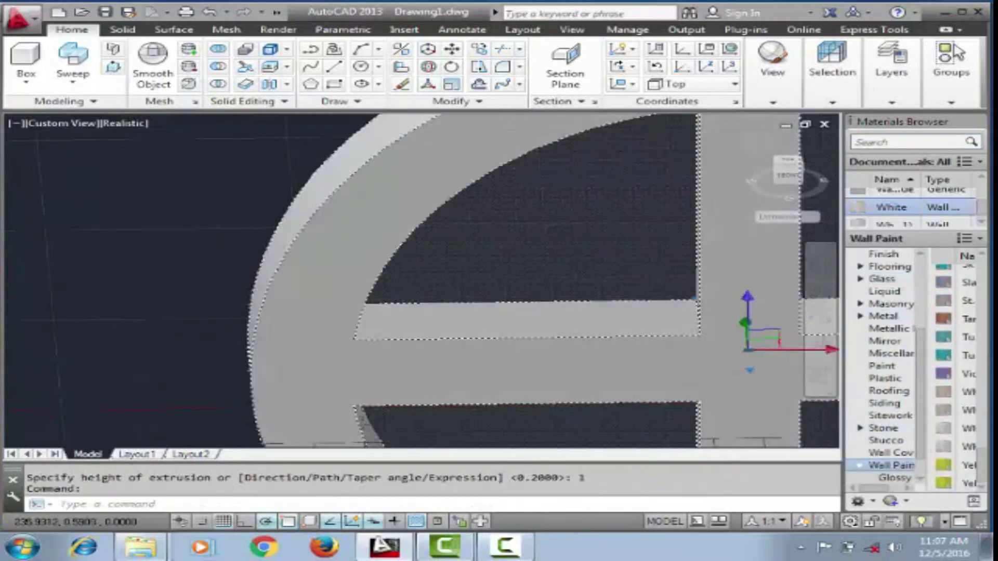
Step: Join the extruded window parts into an unnamed group, then switch to Front view
key(Escape)
text(g)
key(Return)
click(473, 187)
key(Return)
scroll(486, 202, down, 6)
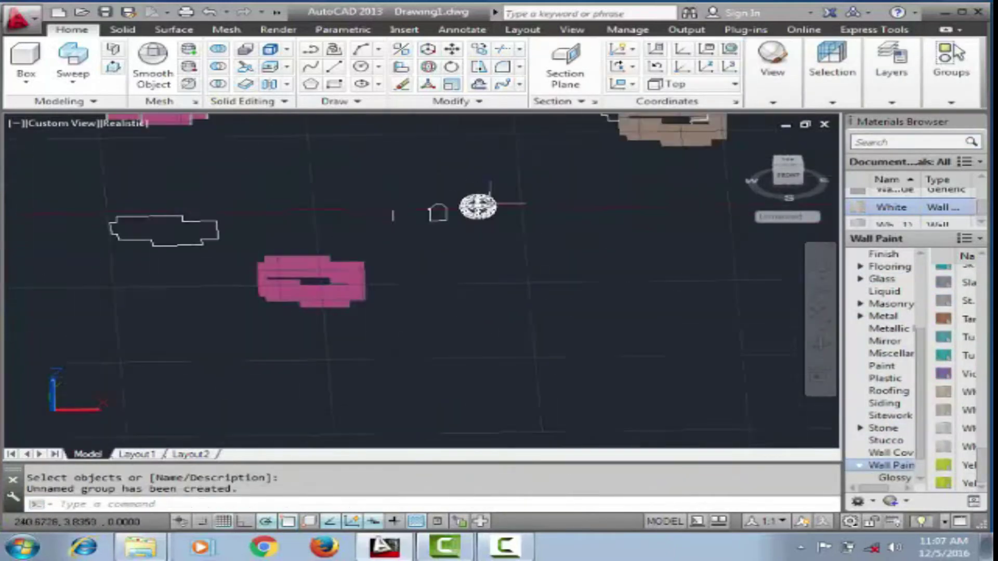
click(788, 175)
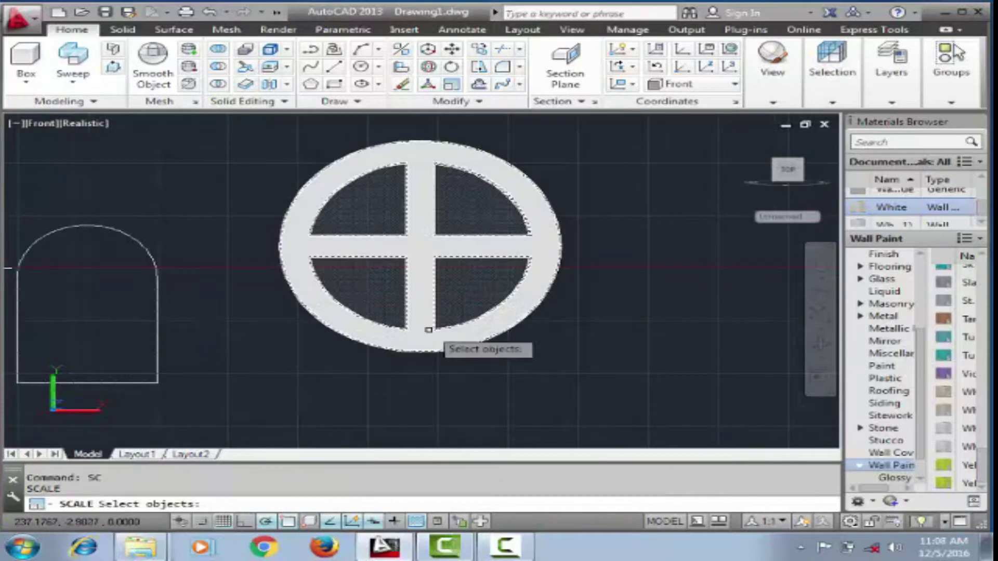
Step: Scale the round window group by 0.5
click(467, 329)
key(Return)
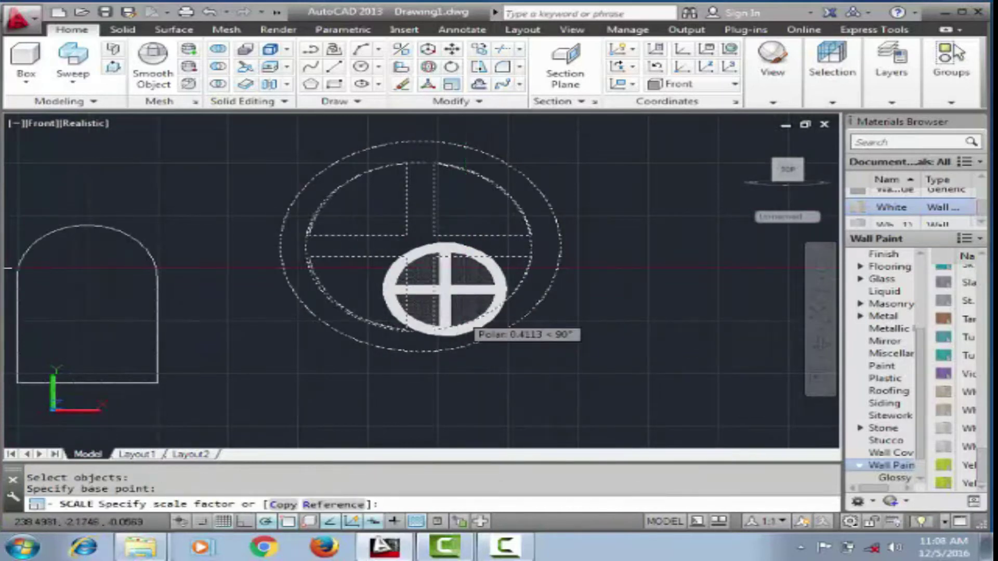
text(.5)
key(Return)
scroll(383, 236, up, 1)
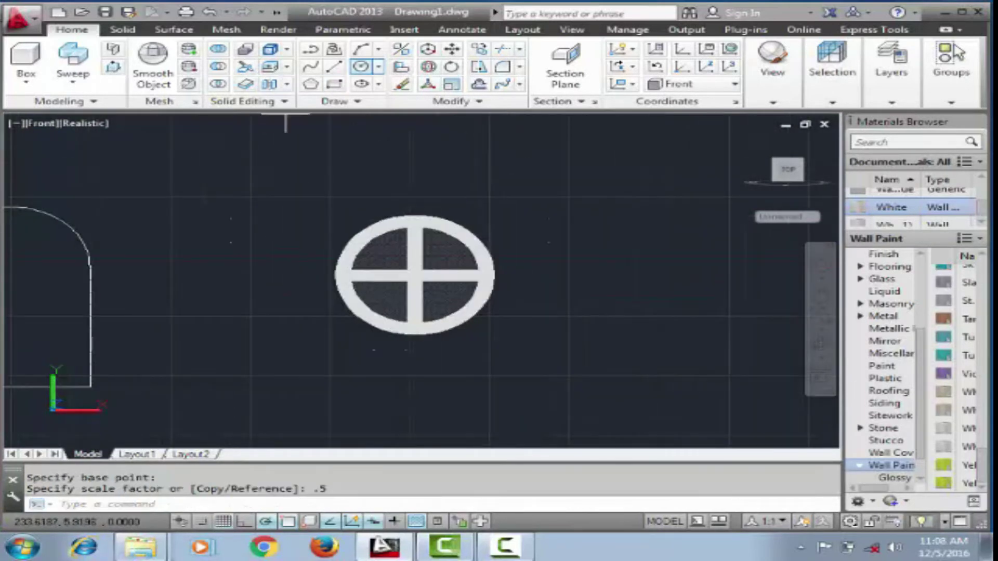
Step: Draw a circle beside the scaled round window
click(361, 67)
scroll(286, 112, down, 2)
click(495, 226)
click(477, 253)
scroll(468, 211, up, 1)
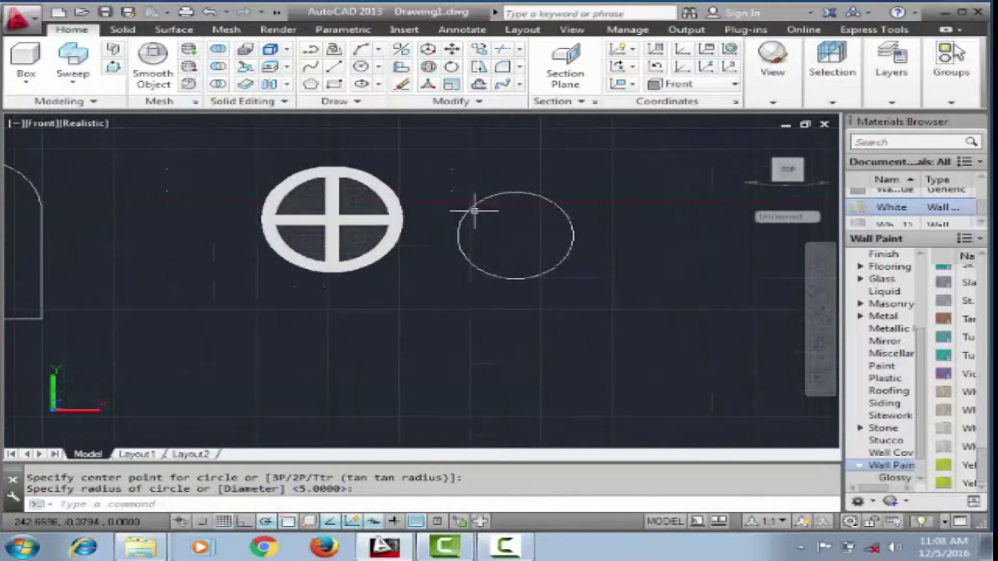
click(459, 214)
click(515, 218)
key(Escape)
scroll(619, 252, down, 1)
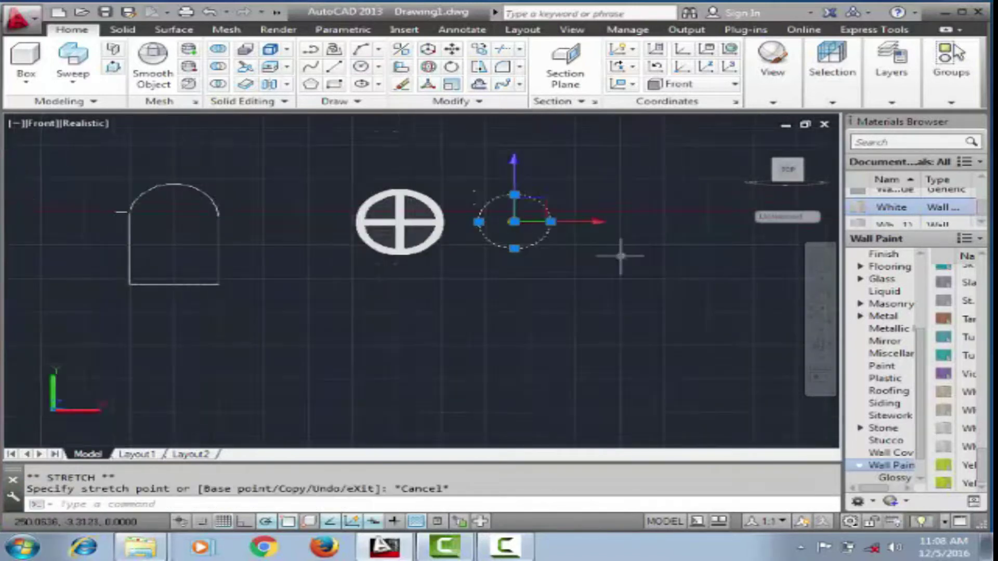
scroll(608, 248, up, 1)
Step: Extrude the circle 3 units high and switch to Top view
text(ext)
key(Return)
text(3)
key(Return)
scroll(669, 295, down, 2)
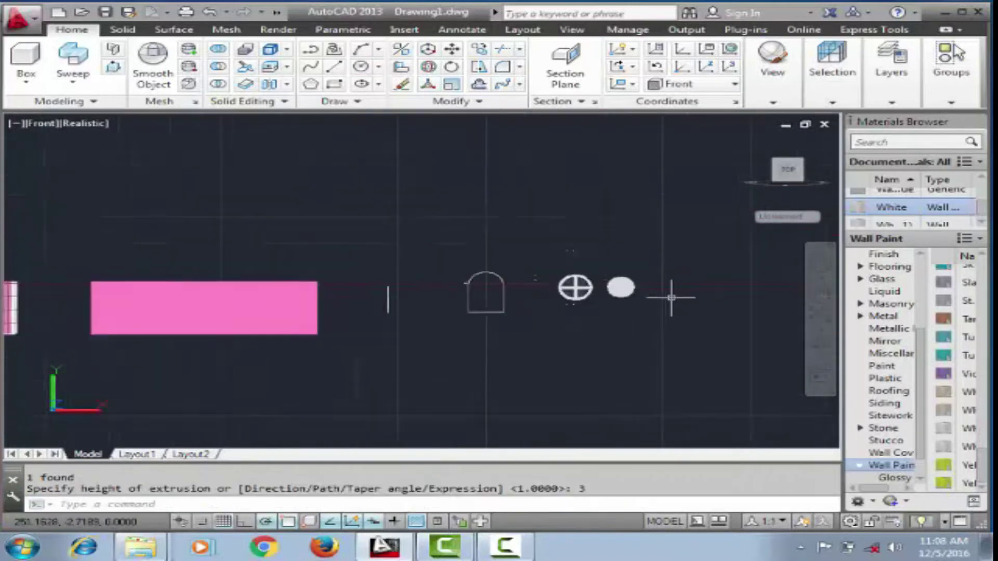
scroll(669, 295, down, 1)
click(36, 124)
click(89, 160)
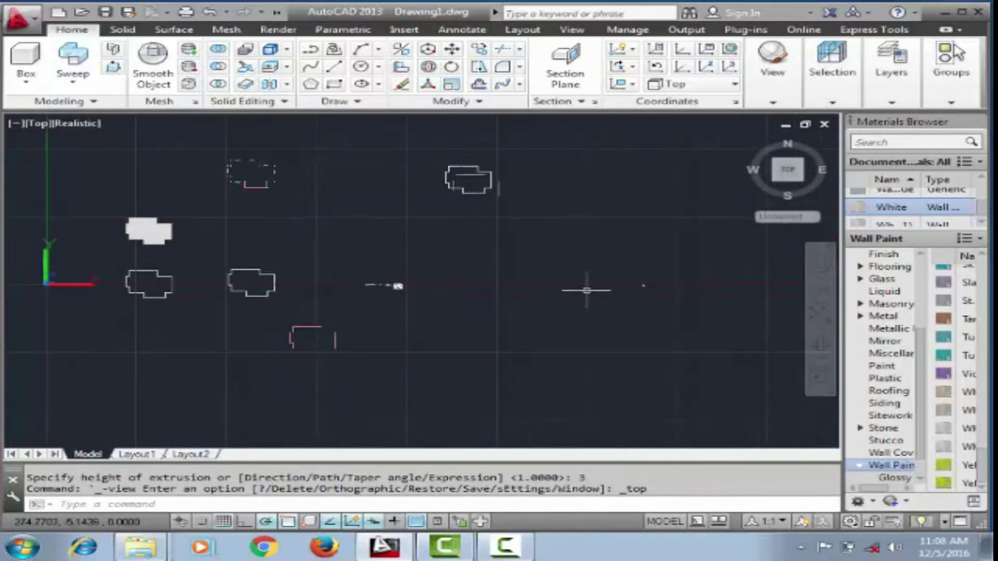
Step: Move and rotate the round window group into its new orientation
shift+middle_drag(481, 265, 467, 263)
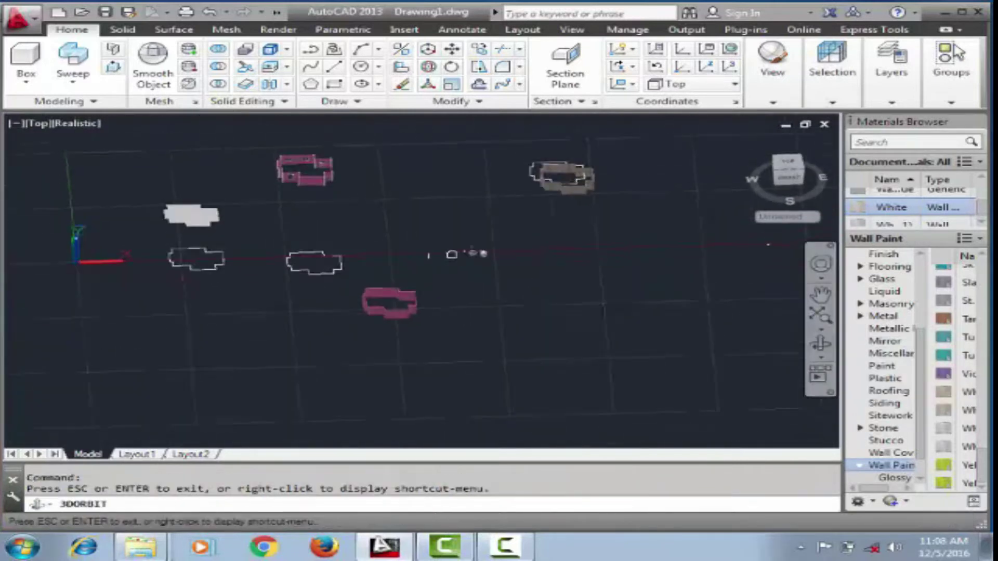
click(519, 283)
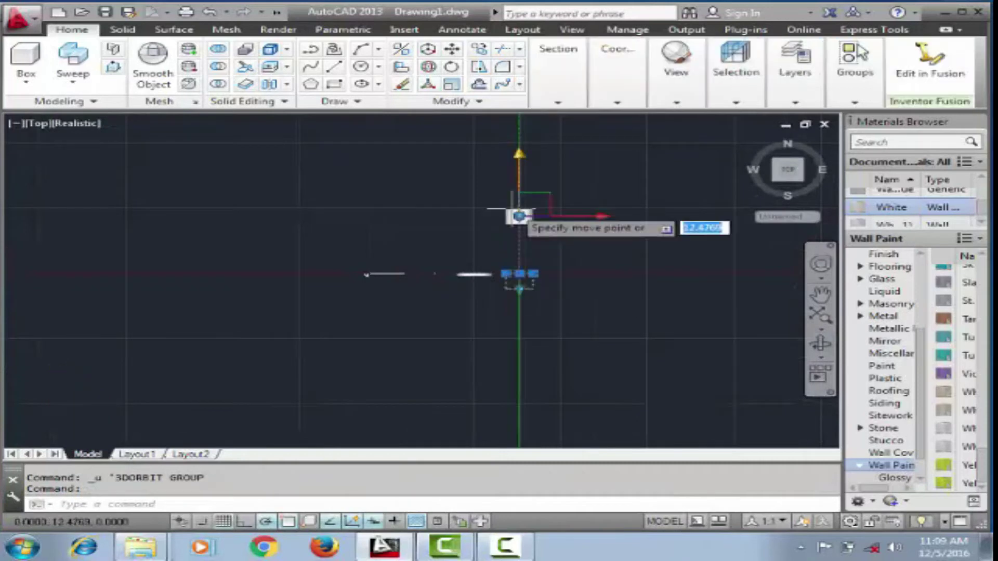
key(space)
scroll(452, 234, down, 3)
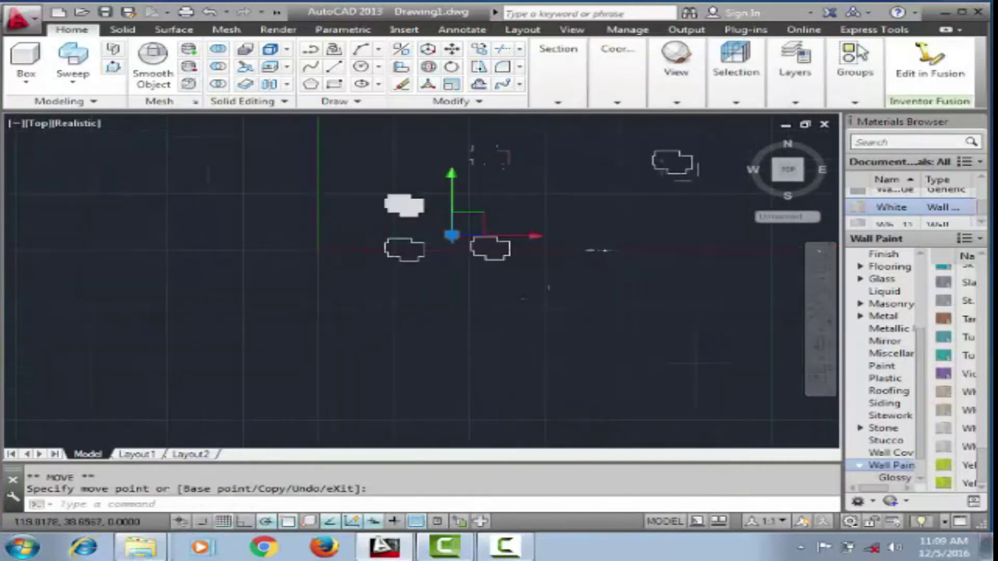
scroll(623, 251, up, 3)
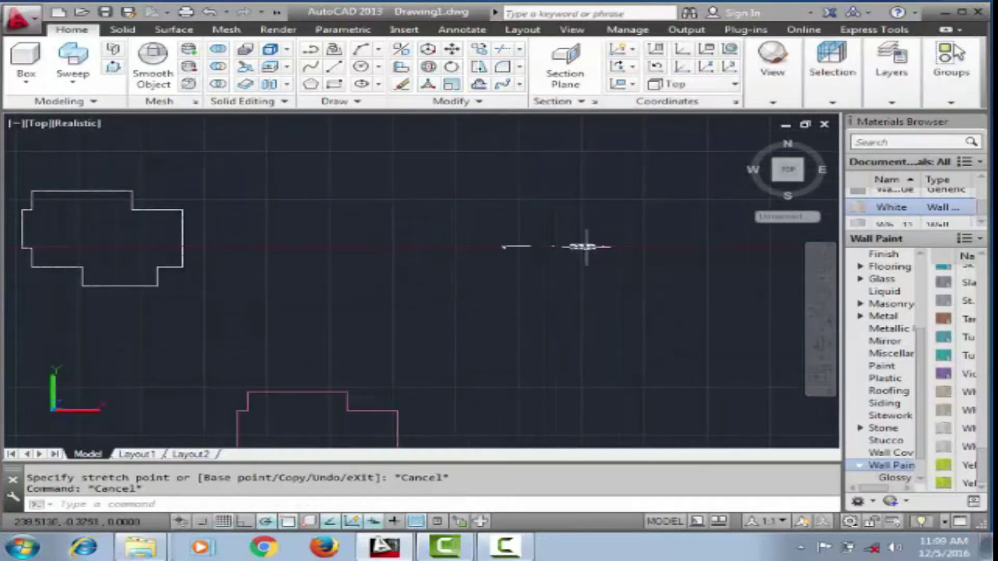
scroll(584, 245, down, 3)
click(602, 272)
scroll(682, 196, up, 3)
scroll(683, 196, down, 3)
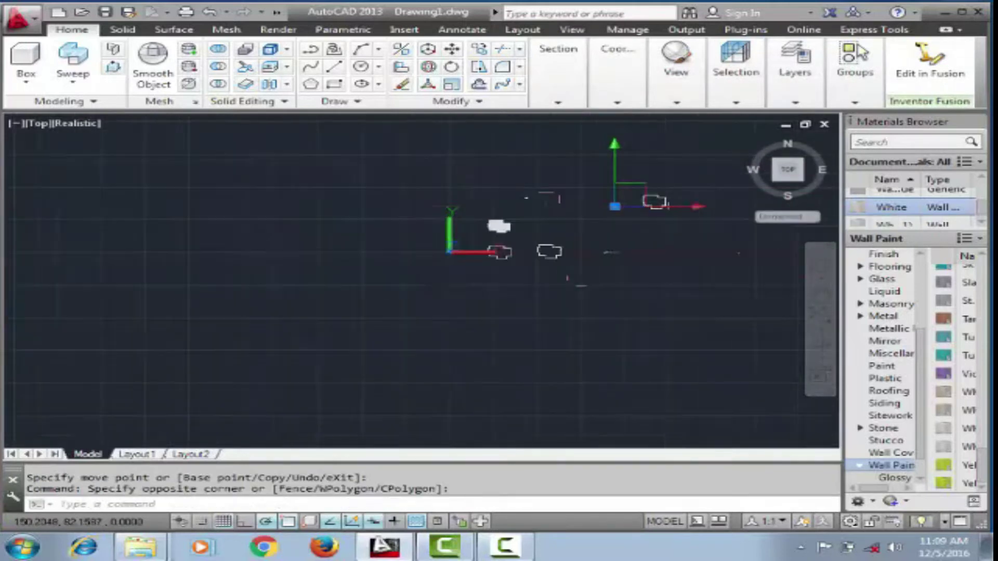
click(548, 207)
scroll(551, 223, up, 3)
key(Escape)
scroll(556, 203, up, 2)
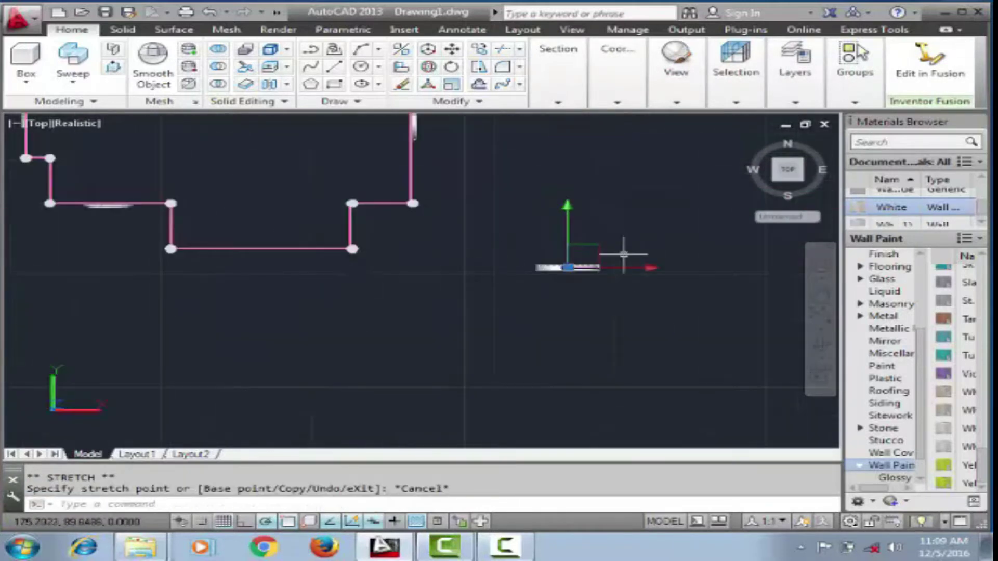
click(636, 255)
scroll(575, 245, down, 3)
Step: Select the house walls, then switch to Right side view
click(574, 245)
click(568, 276)
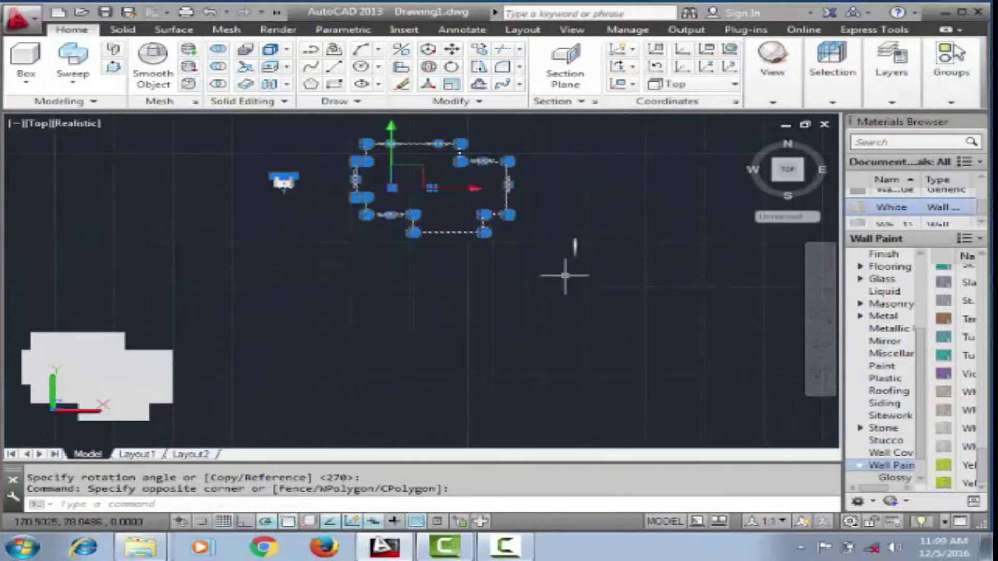
click(312, 130)
key(Escape)
click(31, 123)
click(84, 194)
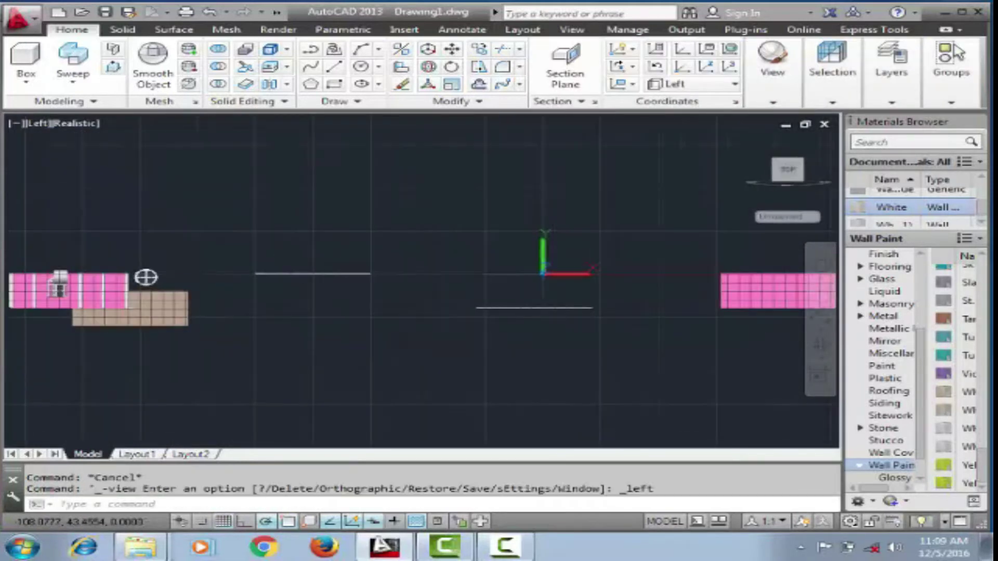
click(32, 124)
click(88, 210)
Step: Move the round window onto the pink wall
click(646, 281)
click(575, 289)
key(space)
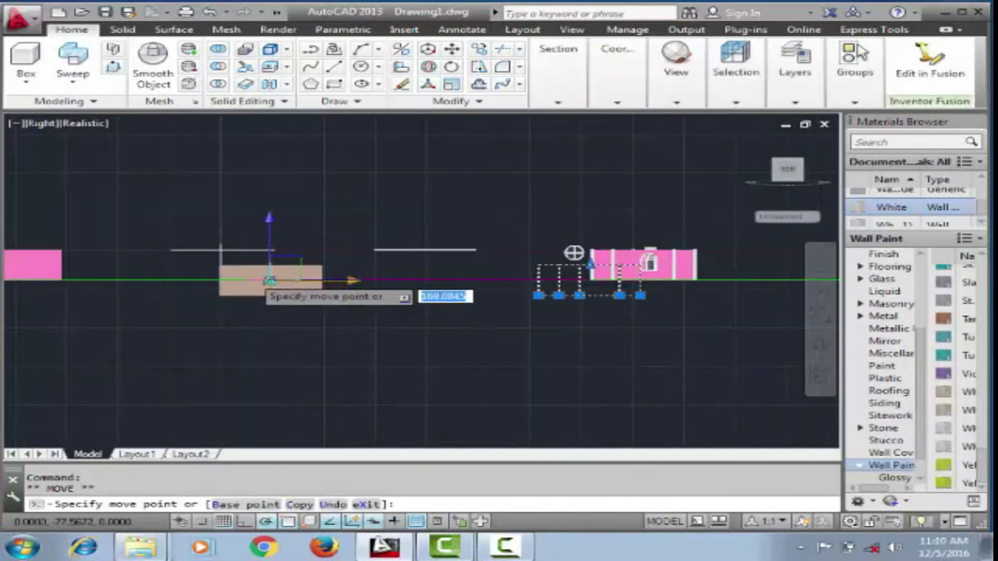
key(Escape)
scroll(648, 252, up, 3)
click(379, 178)
scroll(532, 183, down, 2)
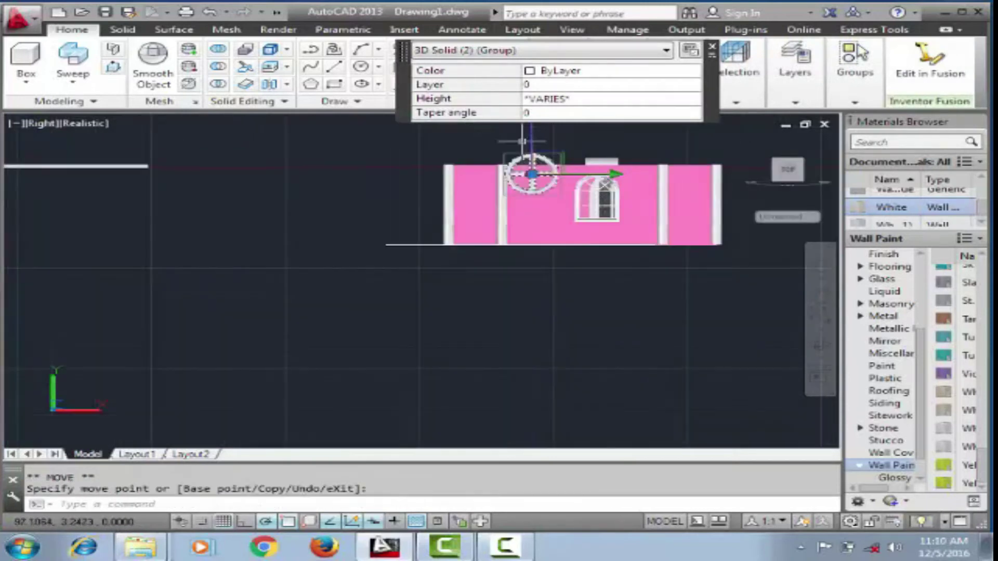
click(531, 187)
key(Escape)
scroll(642, 169, up, 4)
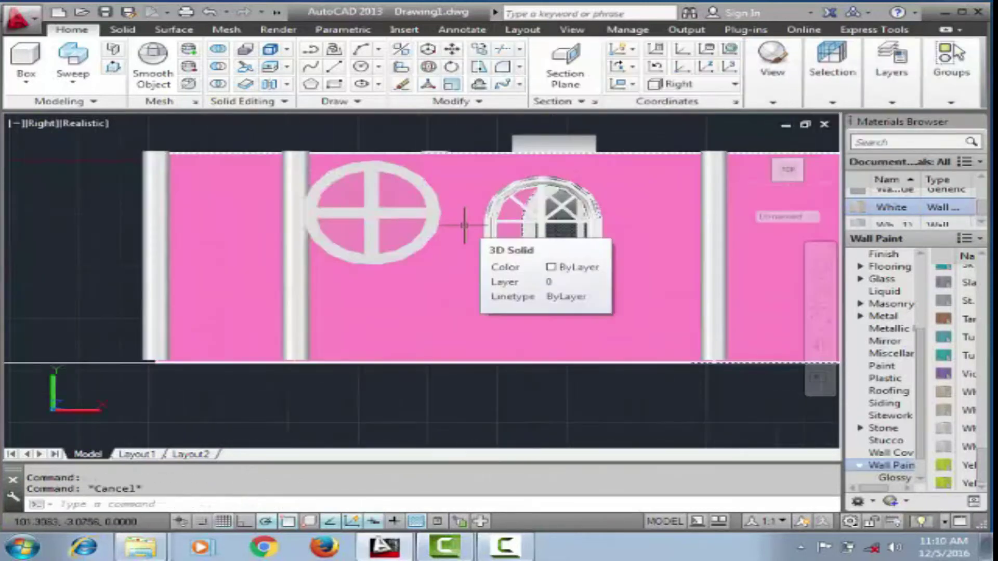
Step: Scale the round window down again and place it on the wall left of the arch
text(sc)
key(Return)
click(421, 249)
double_click(419, 252)
scroll(605, 326, down, 1)
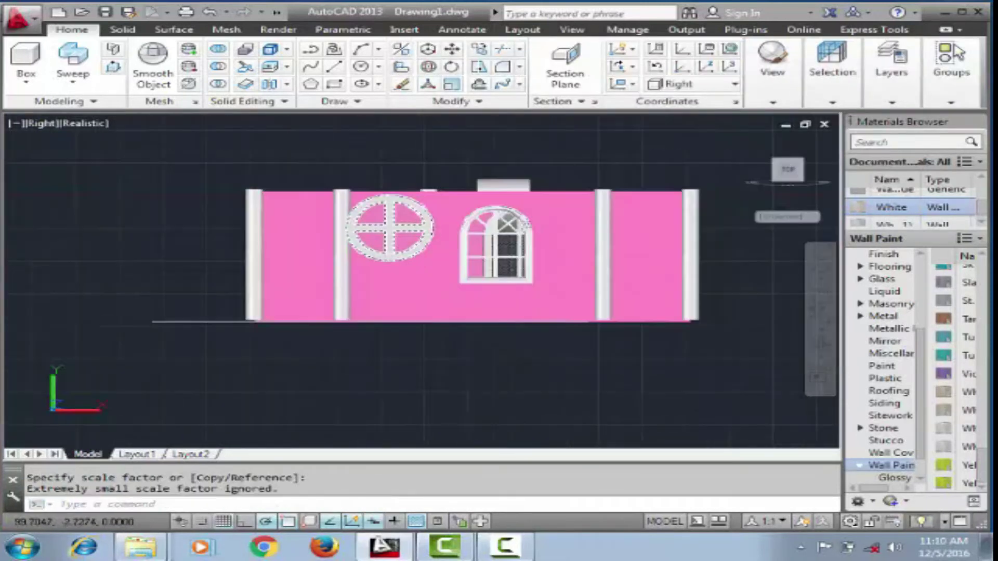
click(385, 211)
scroll(385, 211, up, 2)
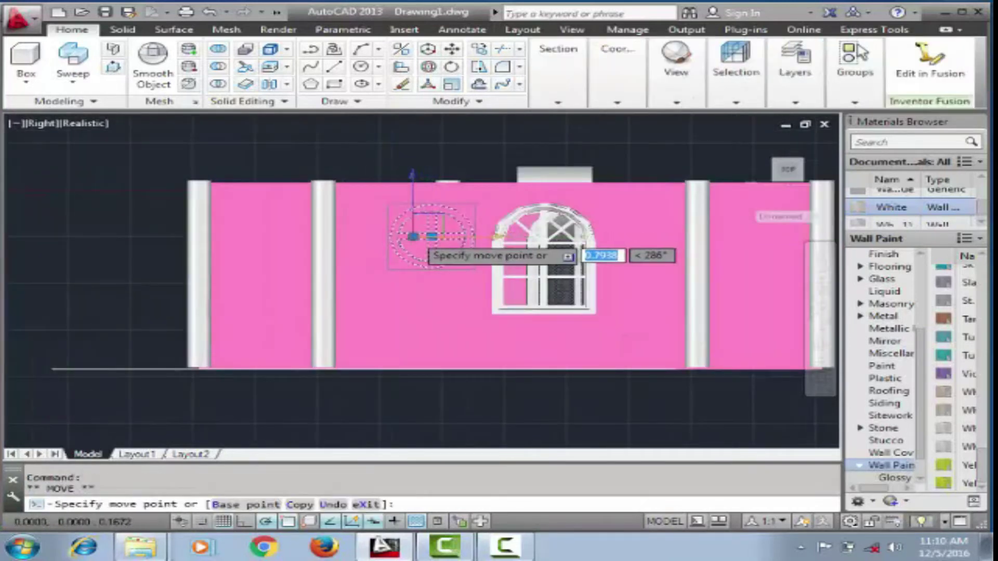
click(431, 237)
scroll(431, 236, down, 2)
click(821, 344)
drag(468, 234, 493, 291)
Step: In Right side view, draw a circle above the pink wall
click(52, 123)
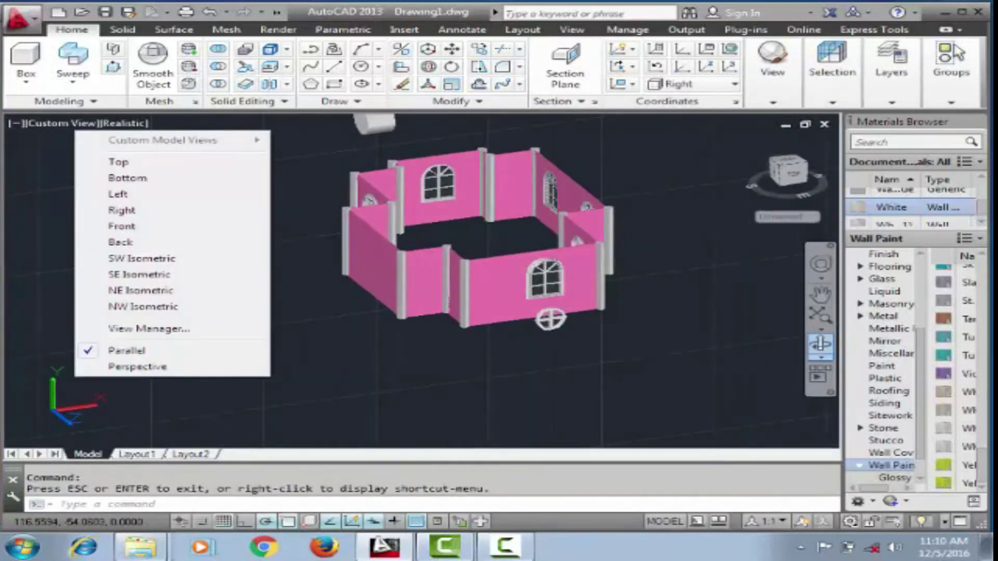
click(121, 211)
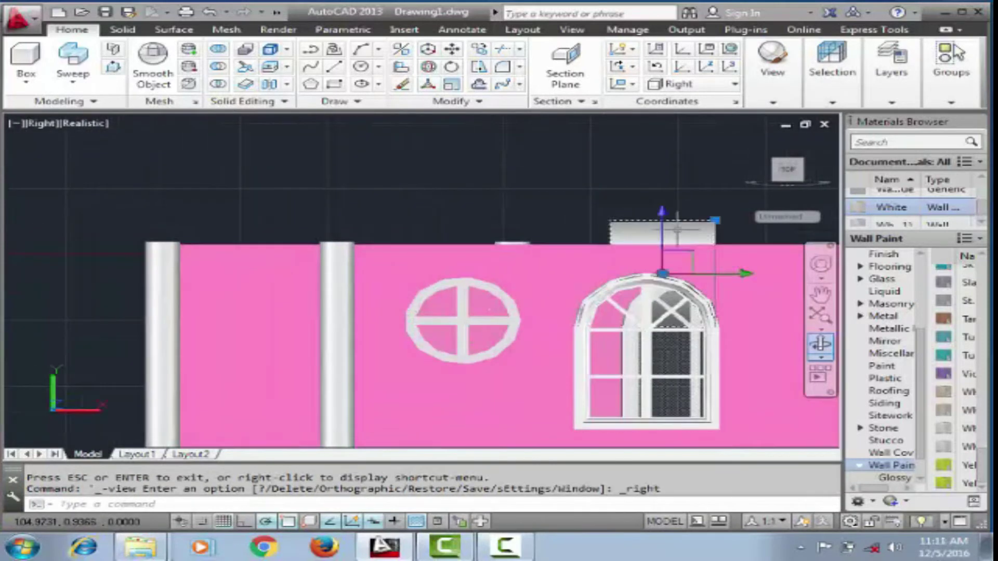
key(Delete)
click(469, 175)
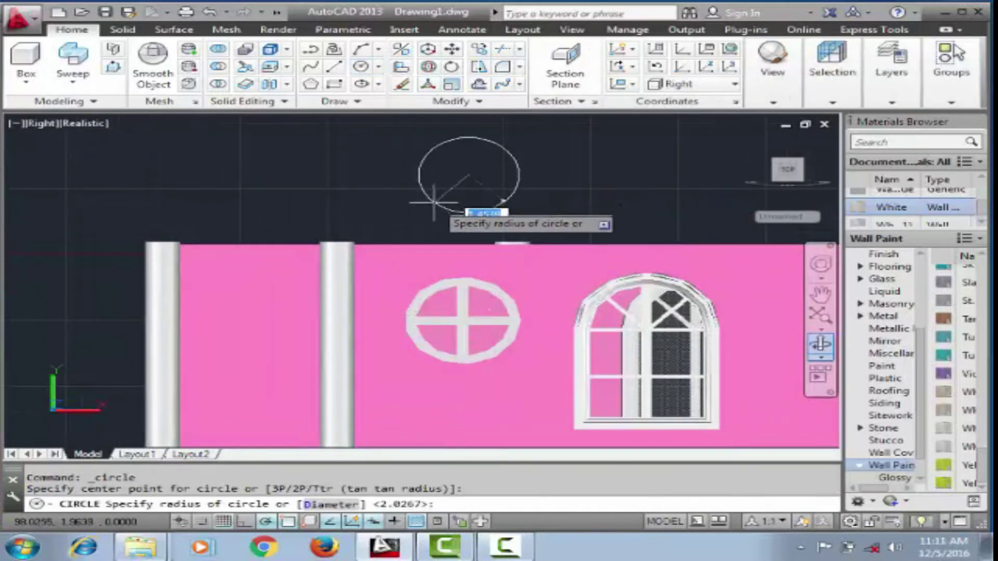
Step: Extrude the circle into a solid and move it onto the round window
text(1.5t)
key(Return)
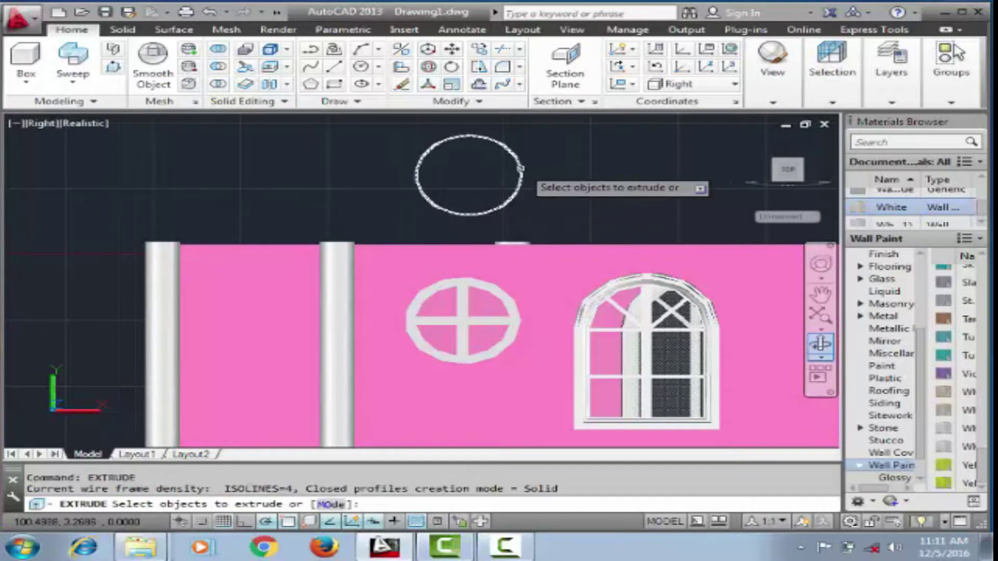
click(522, 169)
key(Return)
key(Return)
click(468, 175)
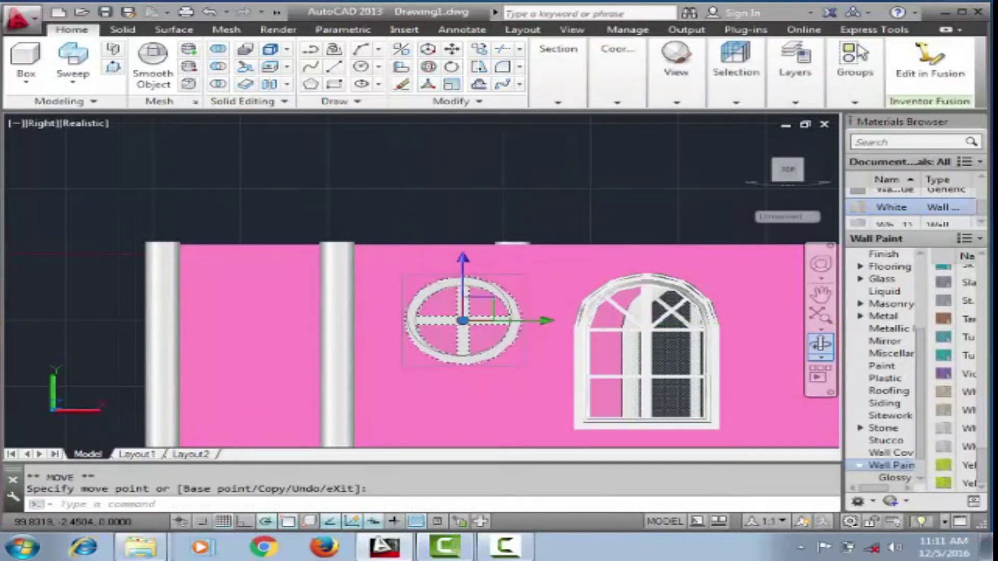
click(462, 321)
scroll(471, 310, down, 3)
scroll(470, 309, down, 2)
Step: In Top view, position the cylinder and subtract it from the wall to cut a round hole
click(48, 123)
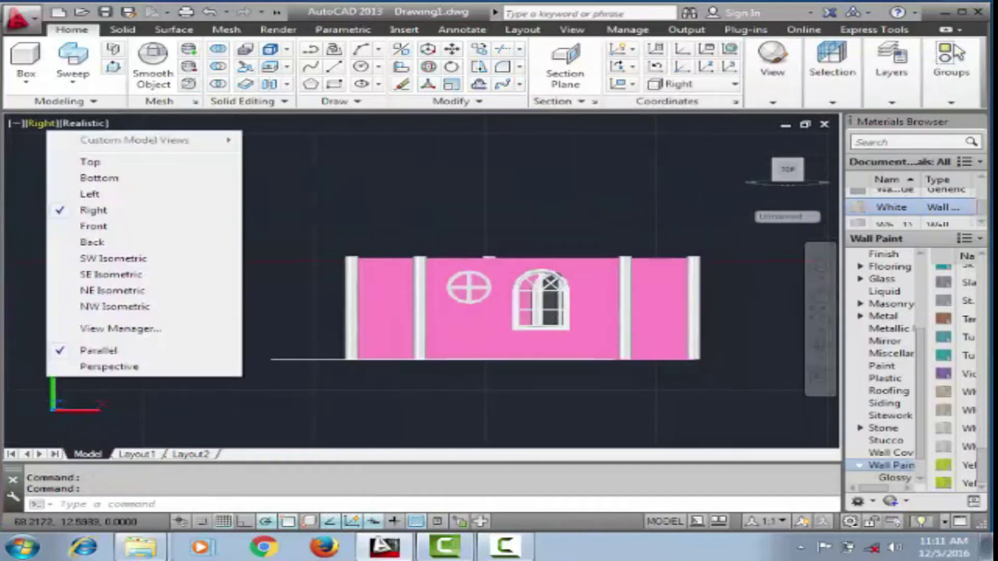
click(89, 161)
click(450, 166)
click(424, 172)
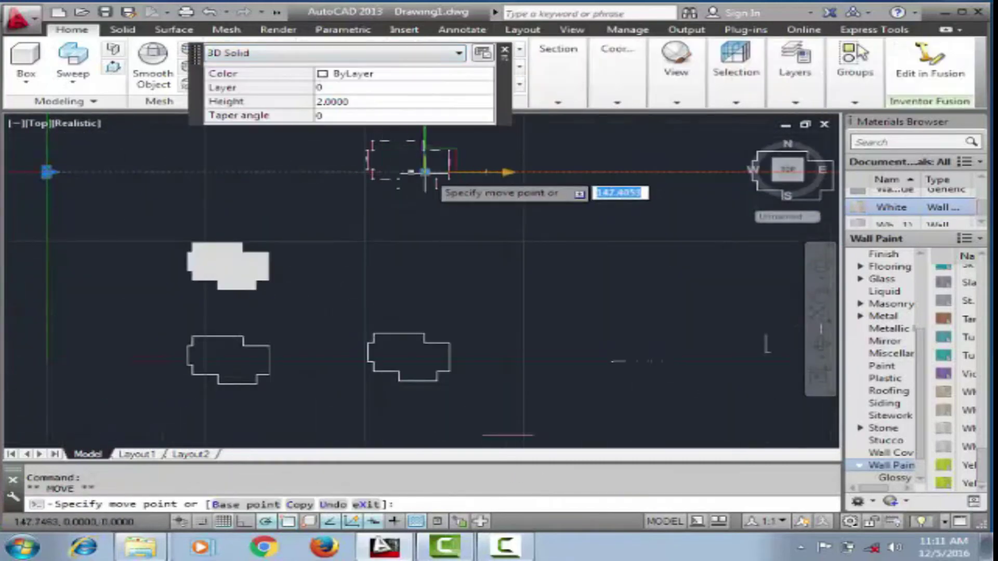
shift+middle_drag(382, 253, 443, 295)
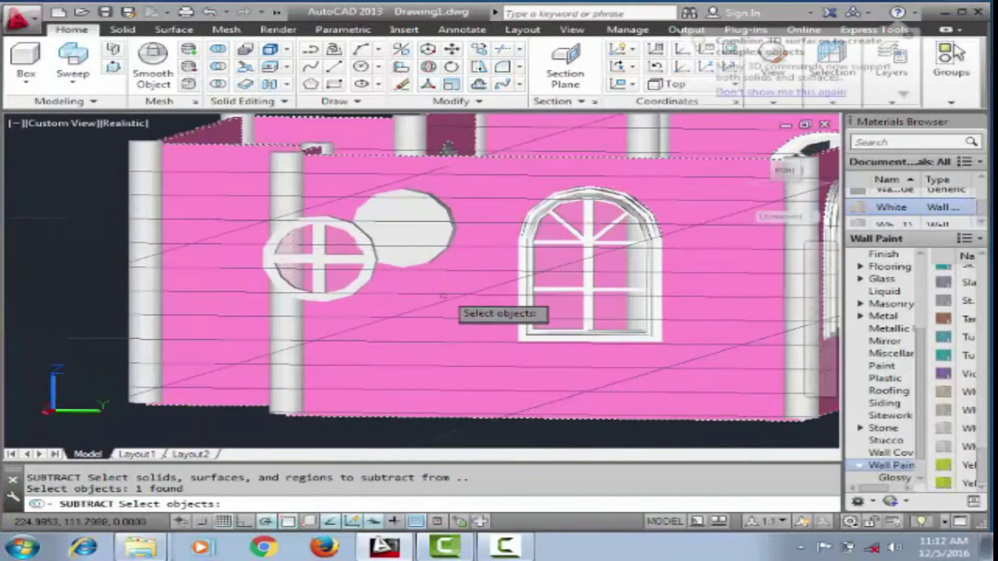
click(444, 296)
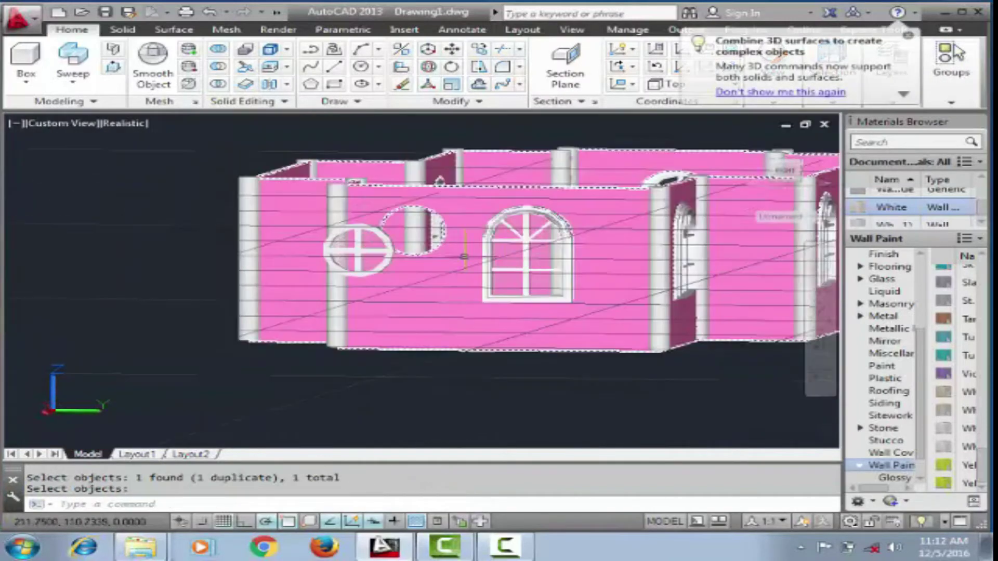
key(Return)
Step: Orbit to inspect the hole, try moving the arched window, then return to Right side view
shift+middle_drag(443, 295, 395, 281)
scroll(499, 281, down, 3)
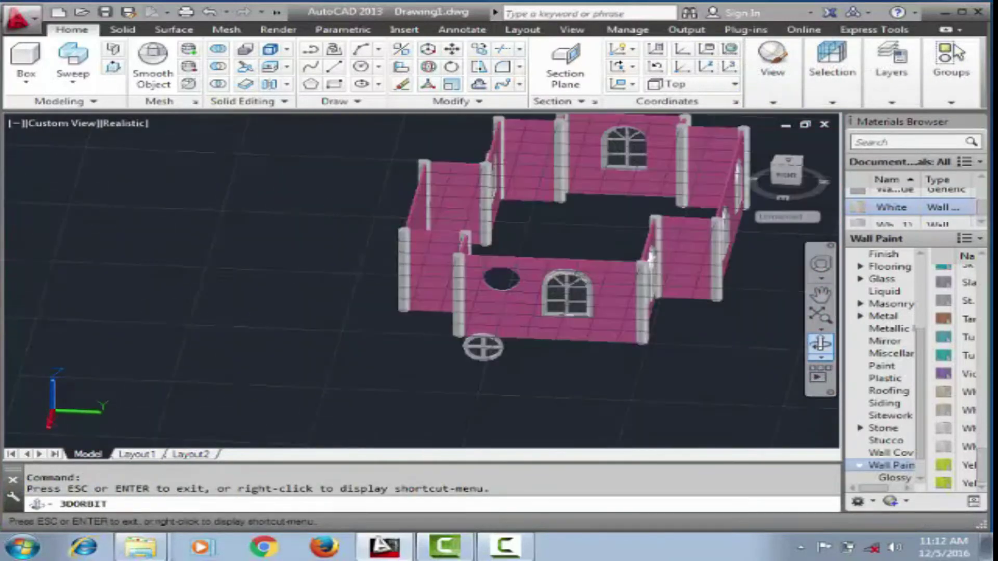
scroll(572, 179, up, 5)
click(572, 179)
click(572, 179)
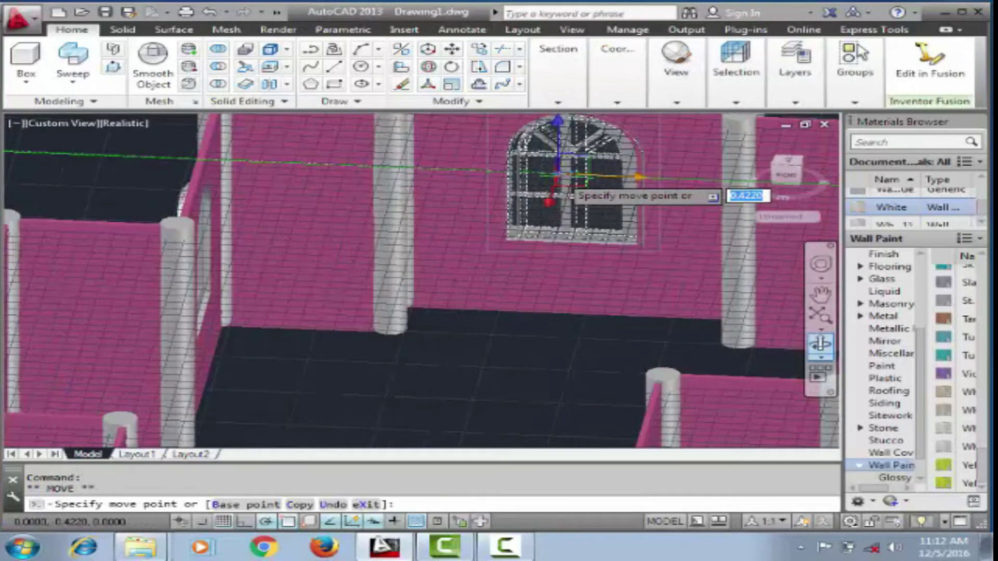
key(Return)
shift+middle_drag(572, 180, 551, 218)
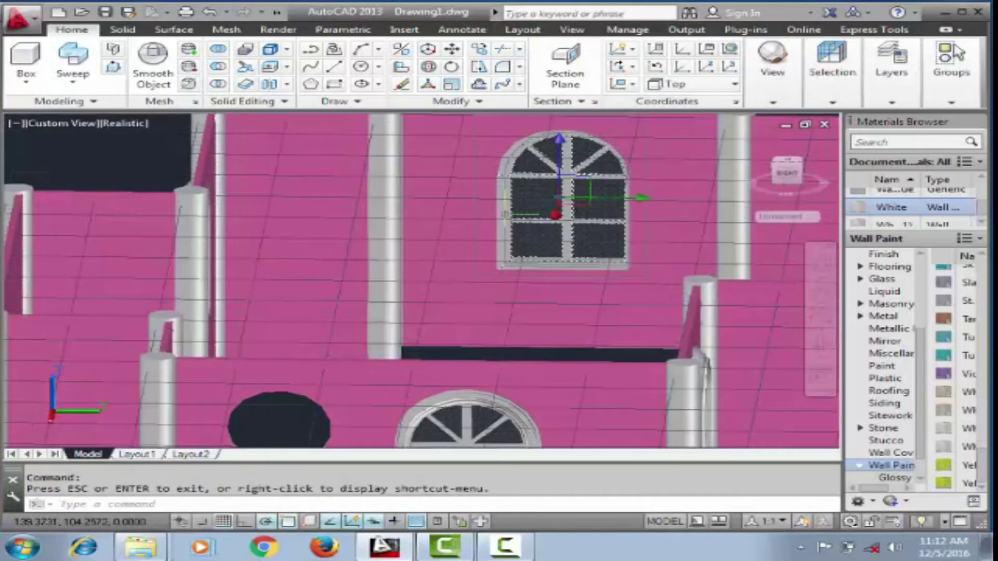
key(Escape)
click(559, 200)
text(.1)
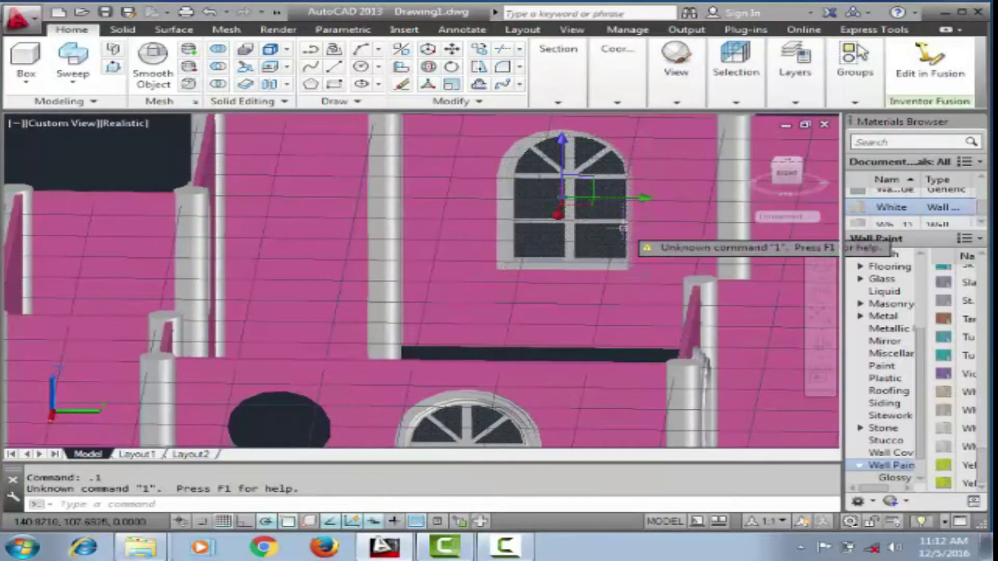
key(Escape)
key(Escape)
scroll(613, 208, down, 3)
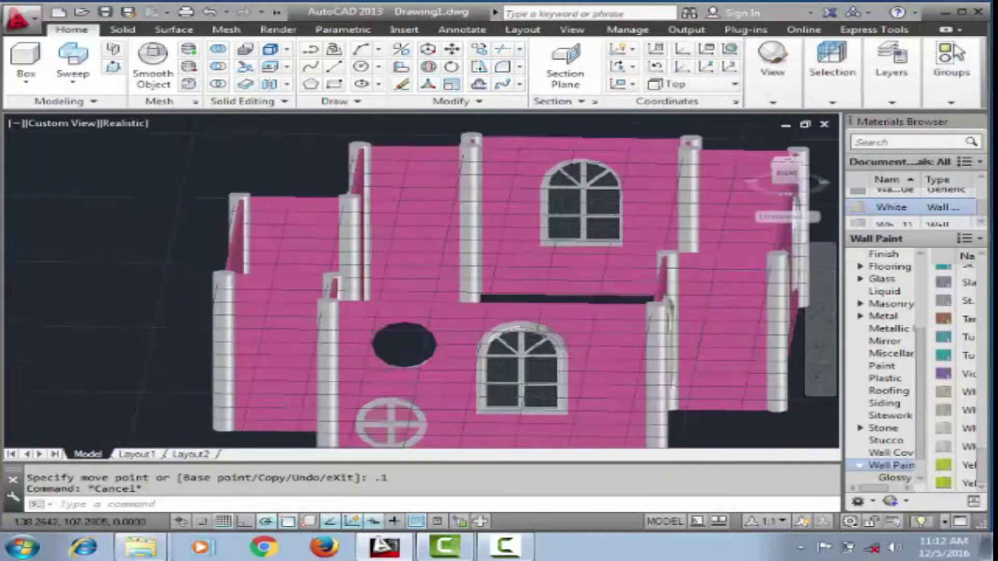
scroll(613, 208, down, 1)
click(47, 123)
click(57, 205)
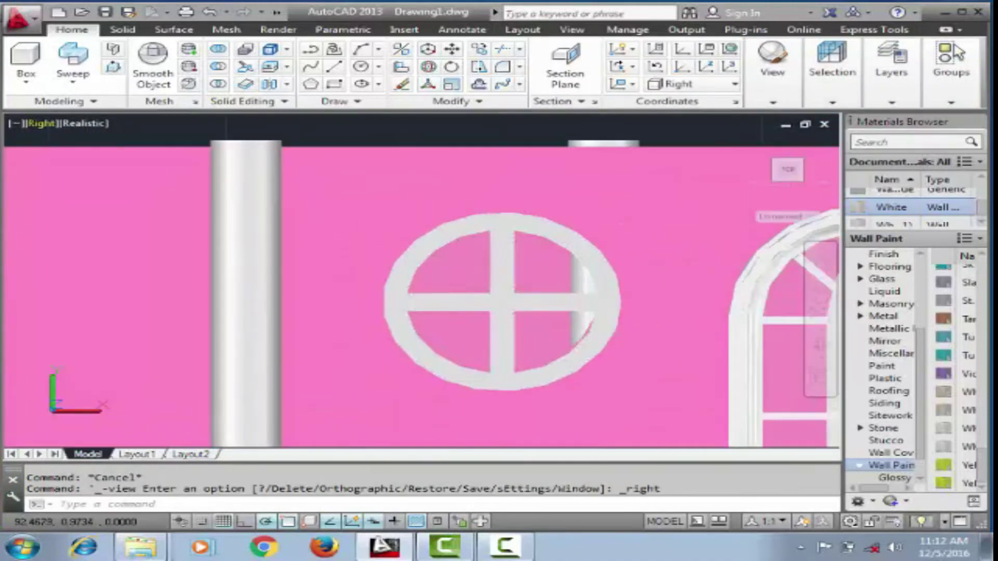
Step: In Top view, select the round window frame for repositioning
click(47, 123)
click(83, 161)
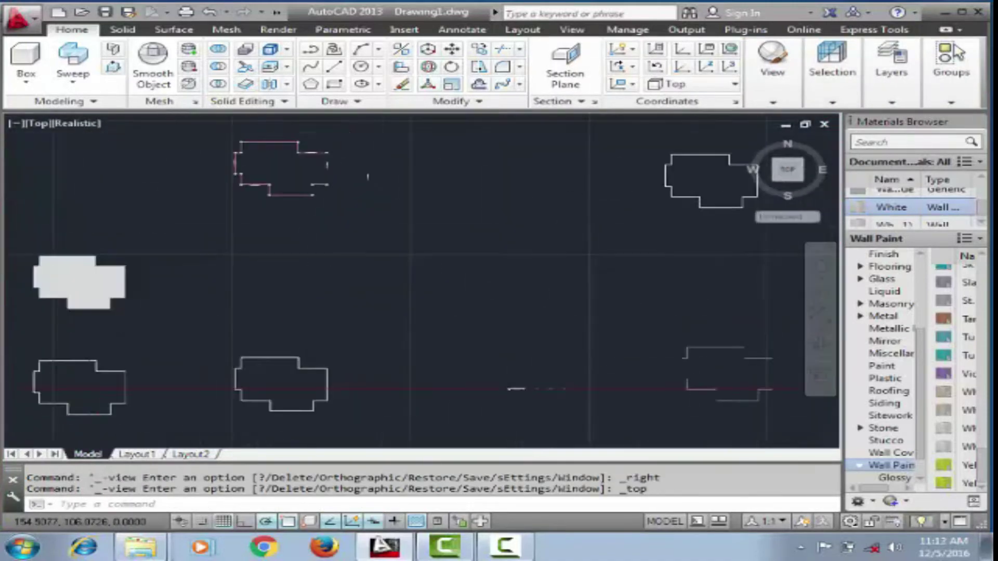
scroll(463, 205, up, 2)
click(464, 204)
click(364, 207)
scroll(468, 206, up, 3)
key(Escape)
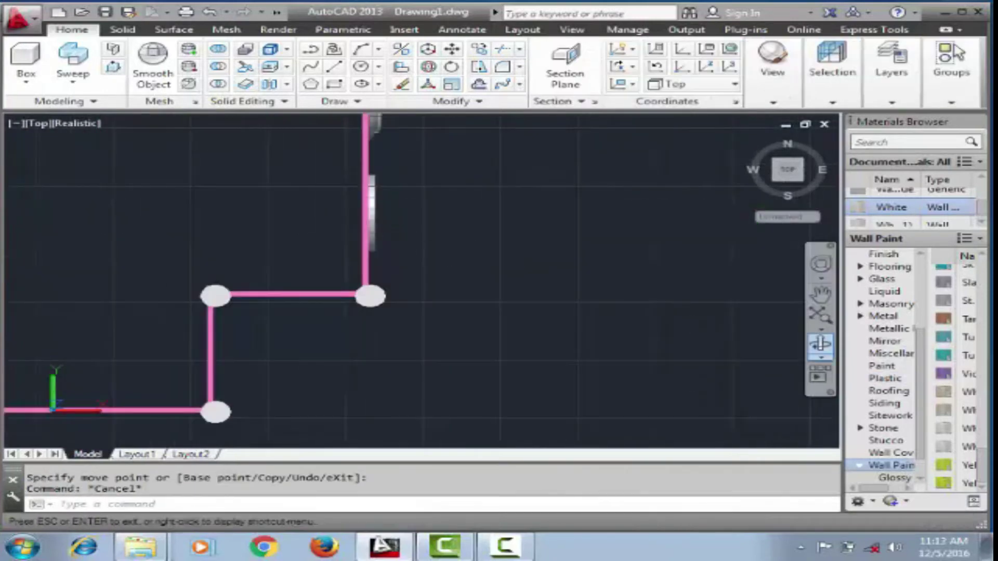
Step: Fit the round window into the wall opening and orbit to check the whole house
shift+middle_drag(468, 205, 432, 250)
click(434, 215)
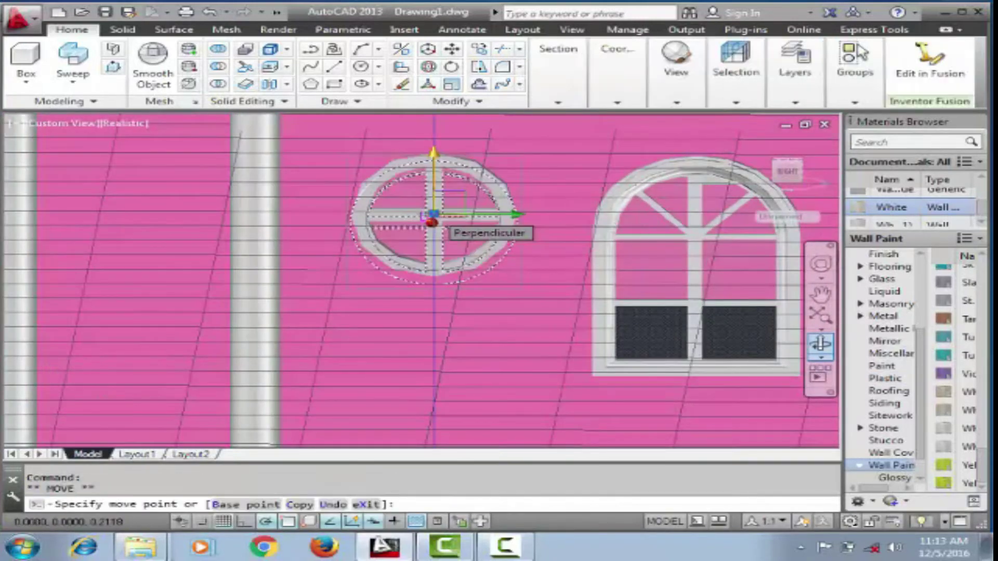
scroll(433, 215, down, 3)
key(Escape)
mouse_move(433, 215)
shift+middle_down()
mouse_move(395, 234)
mouse_move(385, 260)
mouse_move(369, 244)
shift+middle_up()
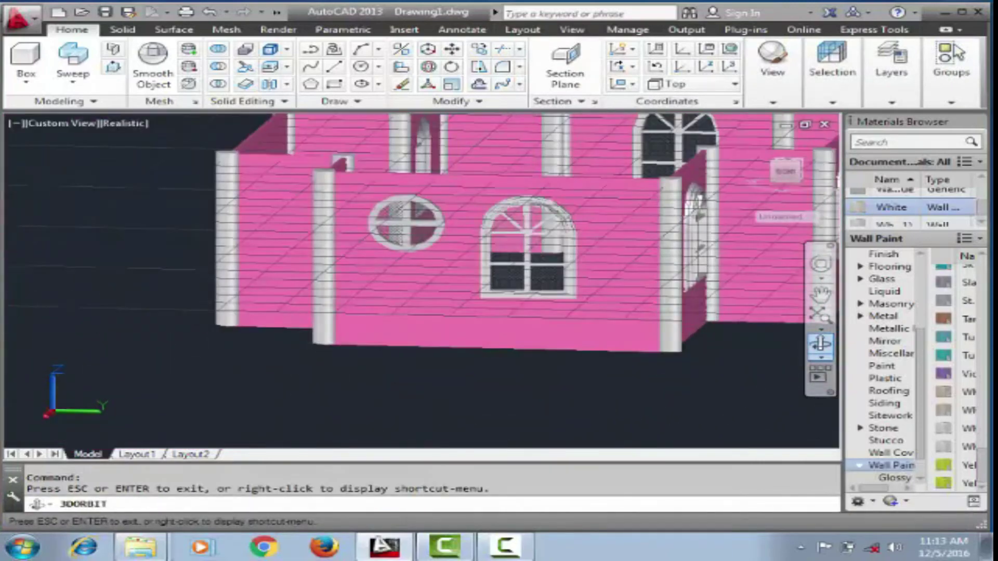
scroll(395, 235, down, 4)
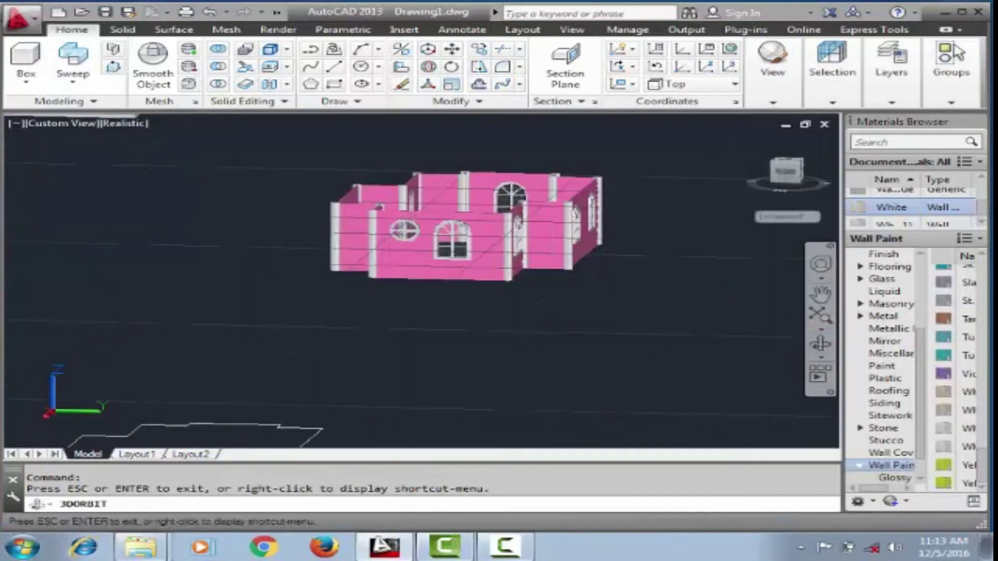
mouse_move(499, 237)
mouse_down()
mouse_move(587, 262)
mouse_move(577, 208)
mouse_up()
click(52, 123)
Step: In a side view, draw a radius-1.5 circle beside the round window frame copy
click(99, 229)
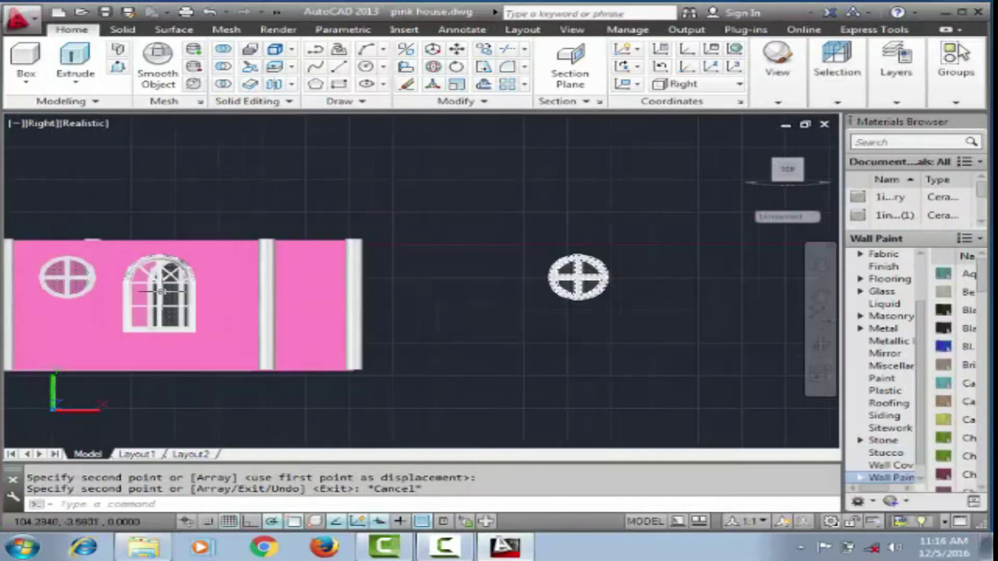
click(626, 275)
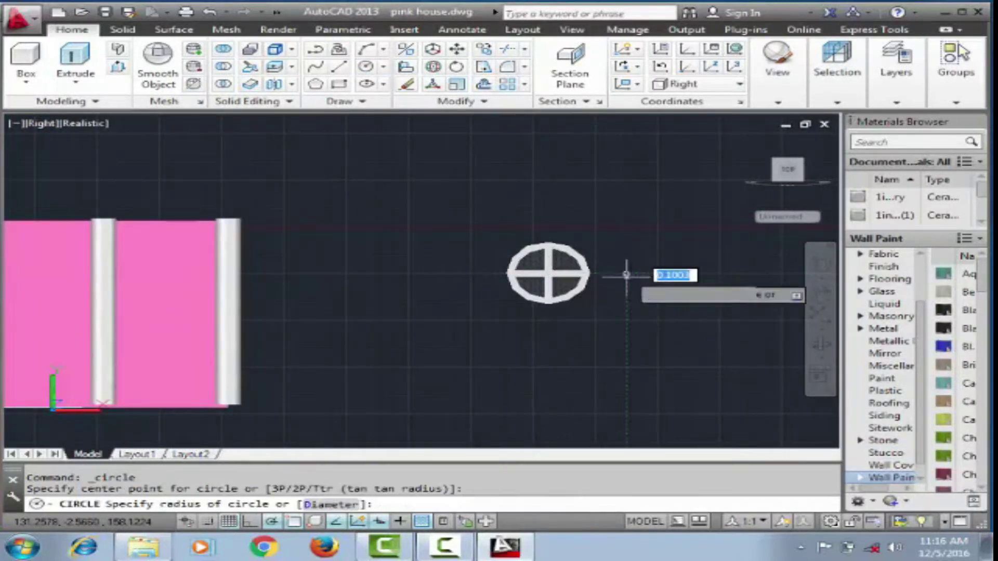
text(1.5)
scroll(676, 275, up, 2)
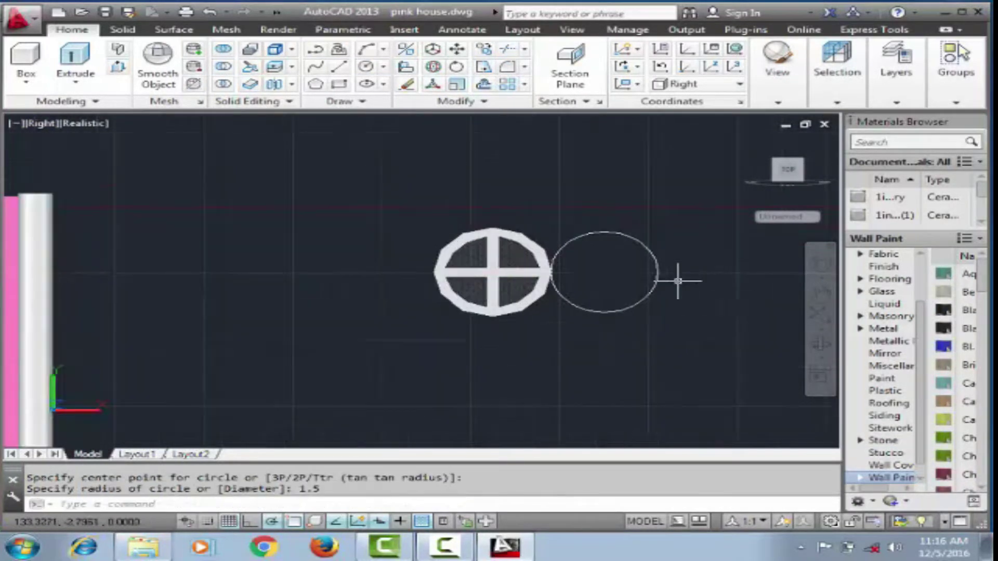
Step: Extrude the circle to a height of 2 and view it from the Front
text(ext)
key(Return)
drag(746, 318, 658, 270)
key(Return)
text(2)
key(Return)
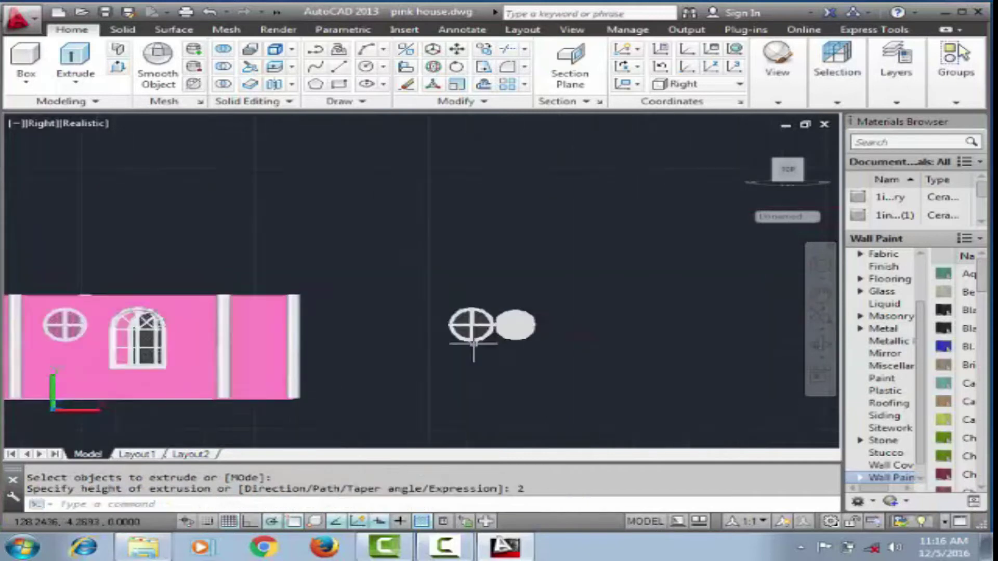
scroll(658, 269, down, 3)
click(42, 123)
click(78, 208)
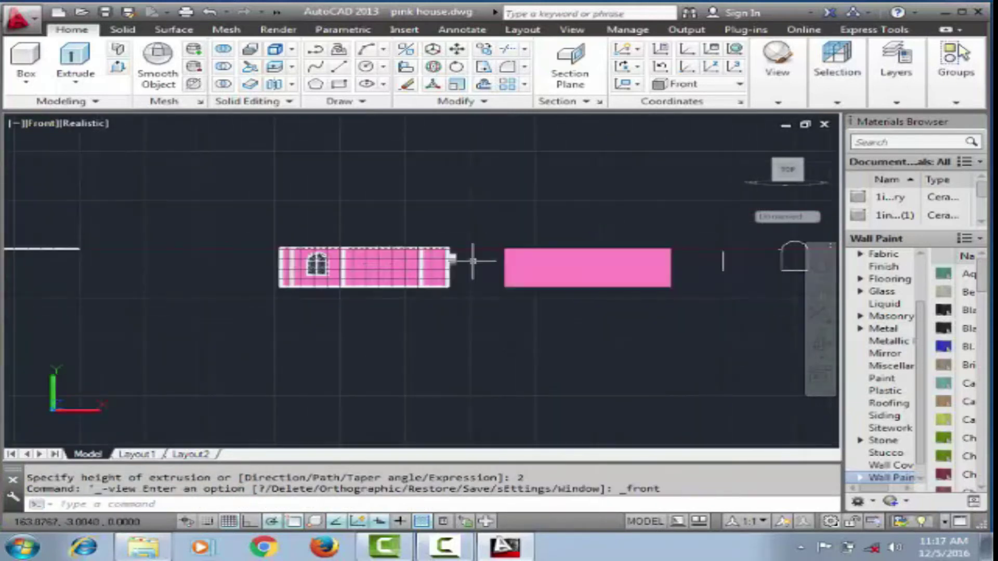
Step: Draw a tall, narrow rectangle of lines in open space above the house pieces
text(l)
key(Return)
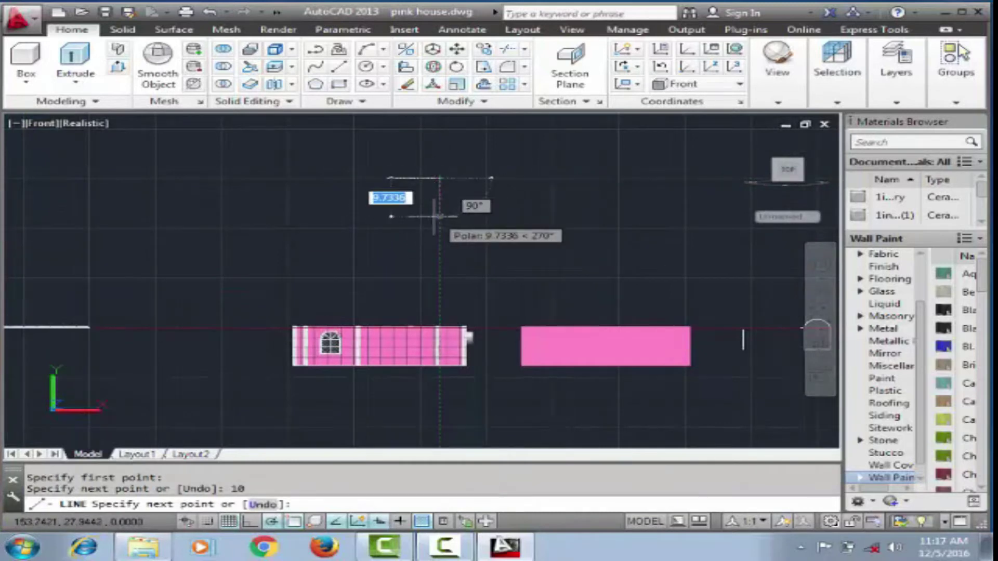
scroll(436, 215, up, 2)
scroll(458, 224, up, 2)
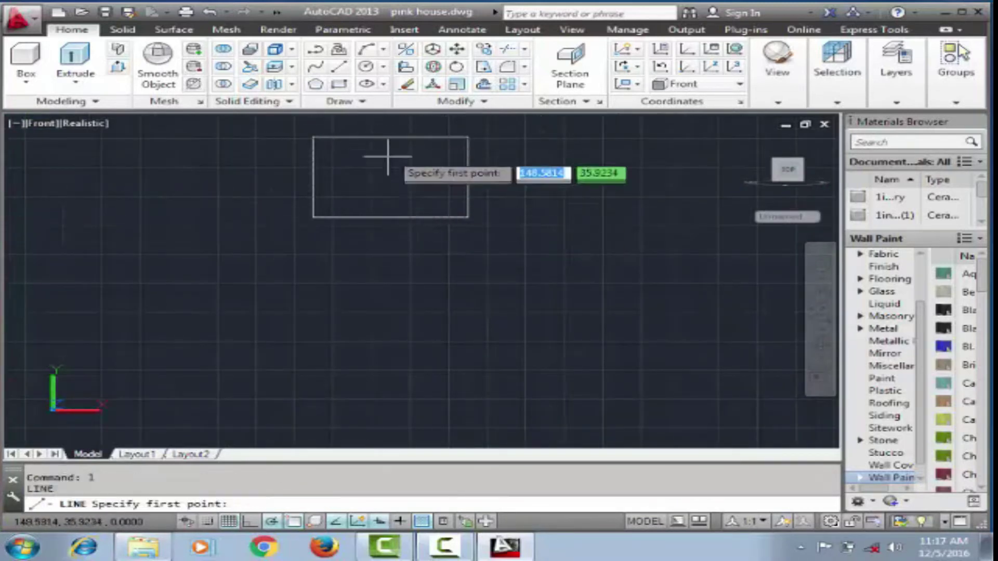
Step: Trim away the rectangle's right part and orbit to a 3D view of the outline
click(430, 136)
key(Escape)
click(467, 194)
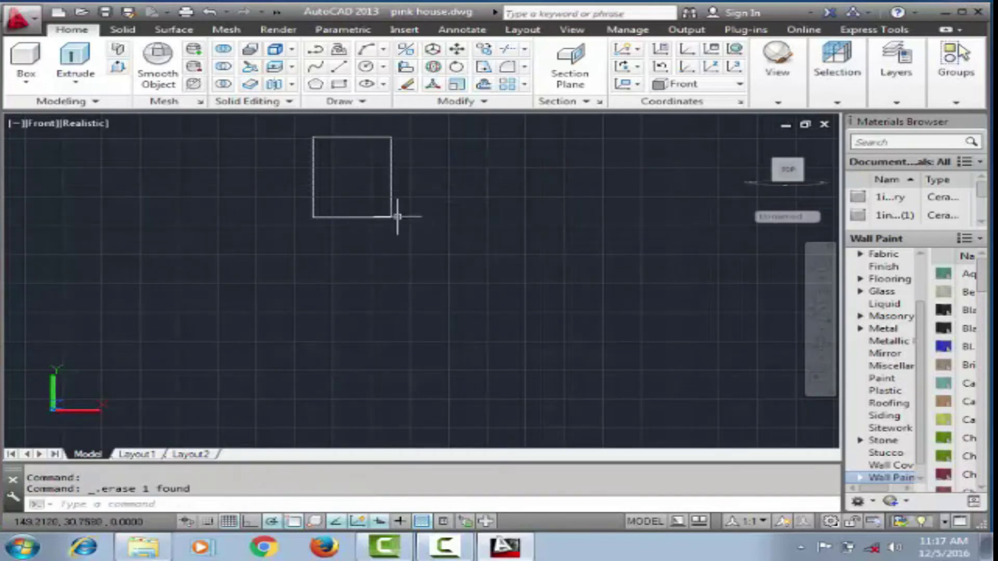
scroll(357, 160, down, 2)
scroll(436, 216, down, 3)
scroll(417, 323, up, 5)
scroll(392, 353, up, 3)
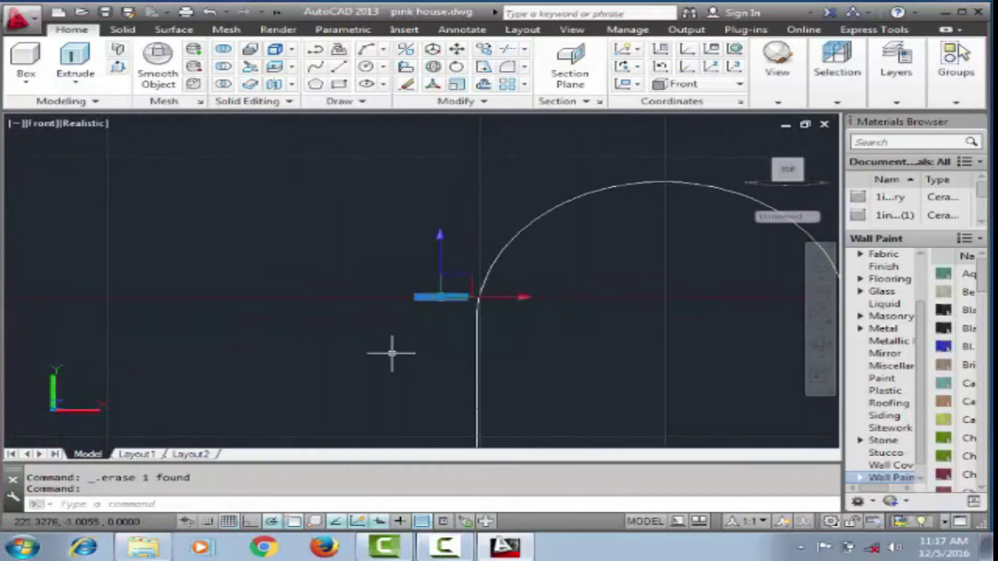
scroll(392, 354, down, 5)
mouse_move(392, 353)
shift+middle_down()
mouse_move(712, 283)
mouse_move(687, 350)
shift+middle_up()
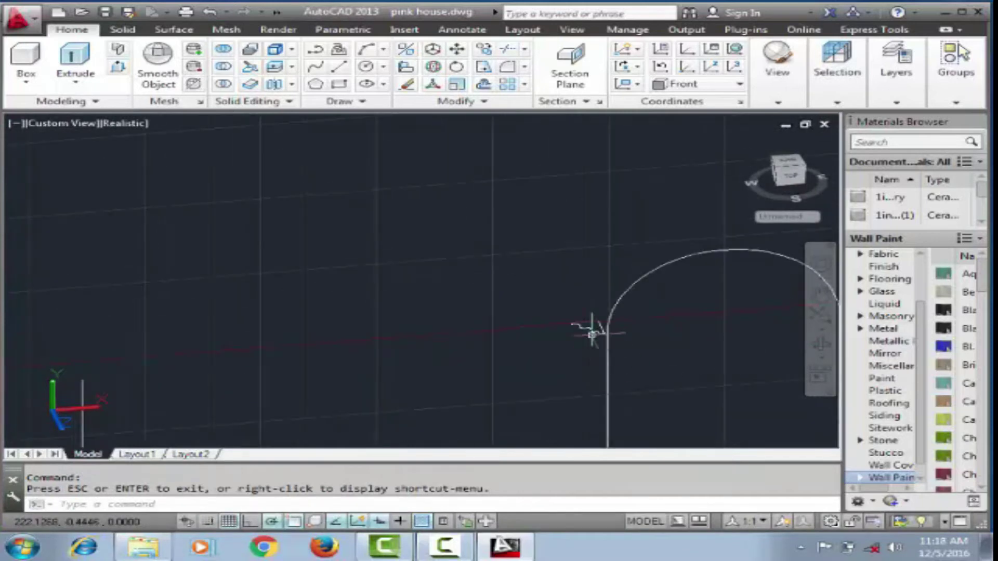
Step: Abandon a copy of the selected lines and orbit to tilt the square frame
right_click(592, 334)
click(631, 292)
click(609, 315)
scroll(669, 310, down, 3)
scroll(456, 222, up, 3)
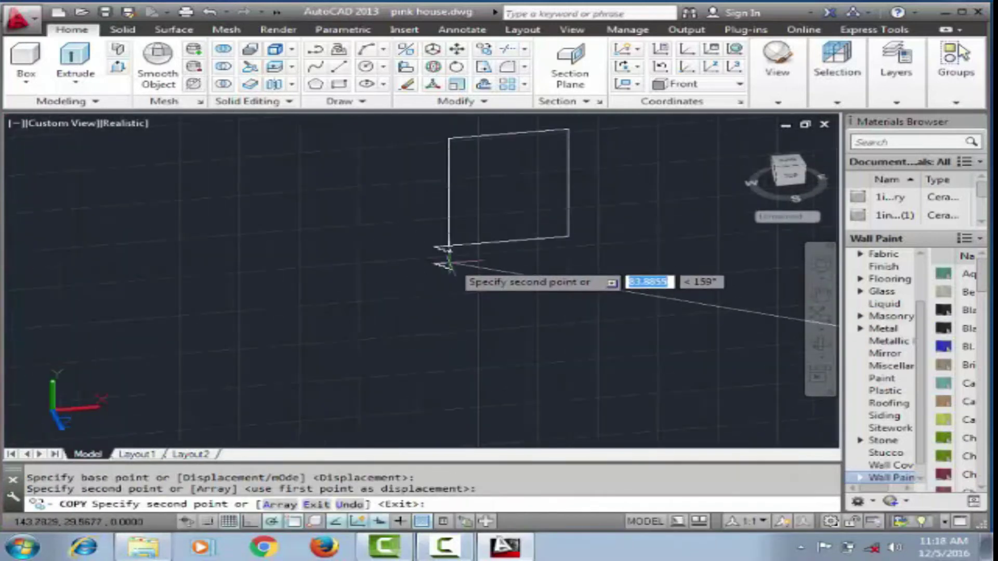
key(Escape)
shift+middle_drag(449, 265, 444, 247)
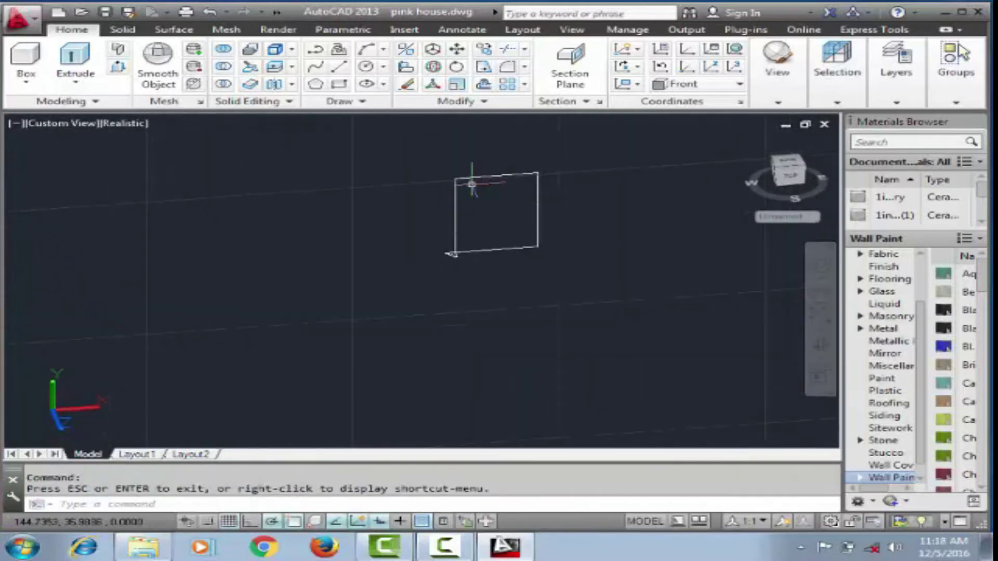
shift+middle_drag(451, 234, 427, 279)
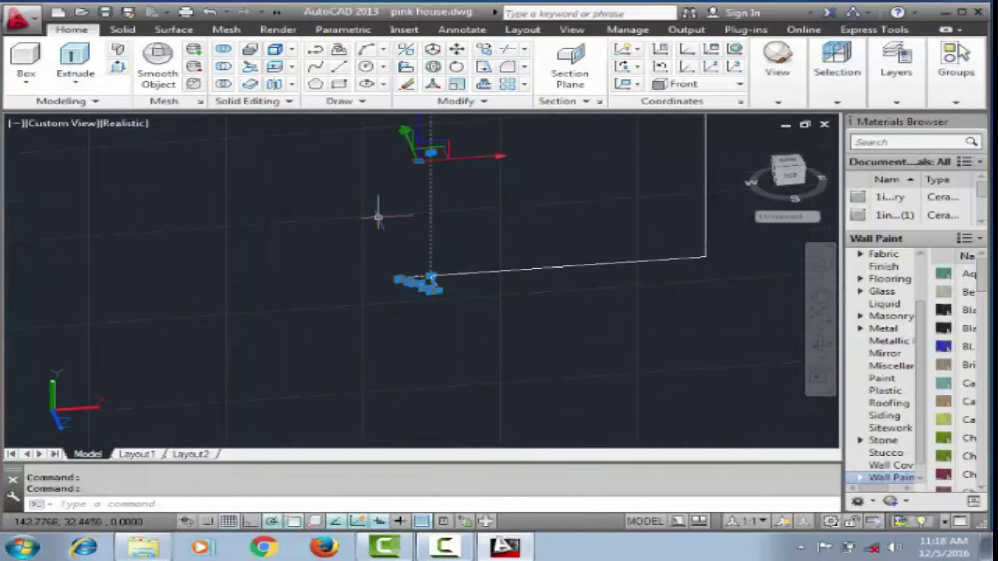
Step: Copy the moulding profile to a spot beside the square frame
key(Return)
click(408, 222)
click(584, 244)
key(Escape)
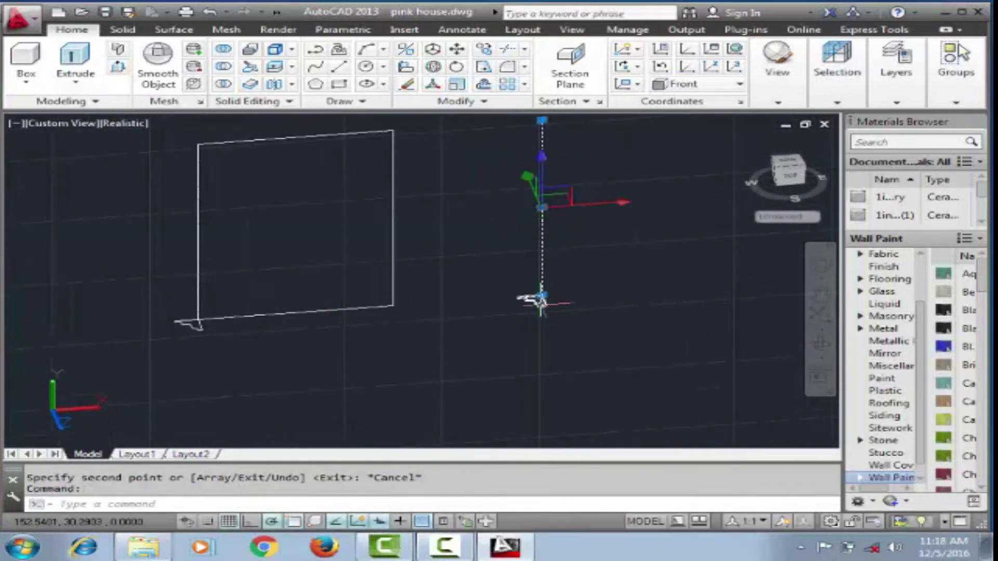
Step: Draw a new path line and shift it to the right beside the frame
click(387, 212)
key(Escape)
scroll(308, 236, down, 2)
click(327, 223)
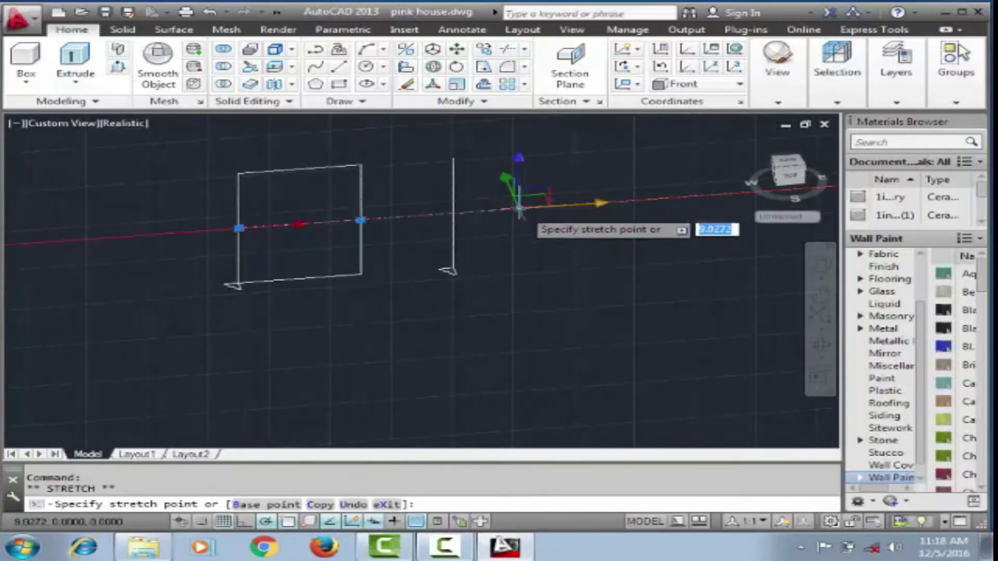
key(Escape)
click(377, 218)
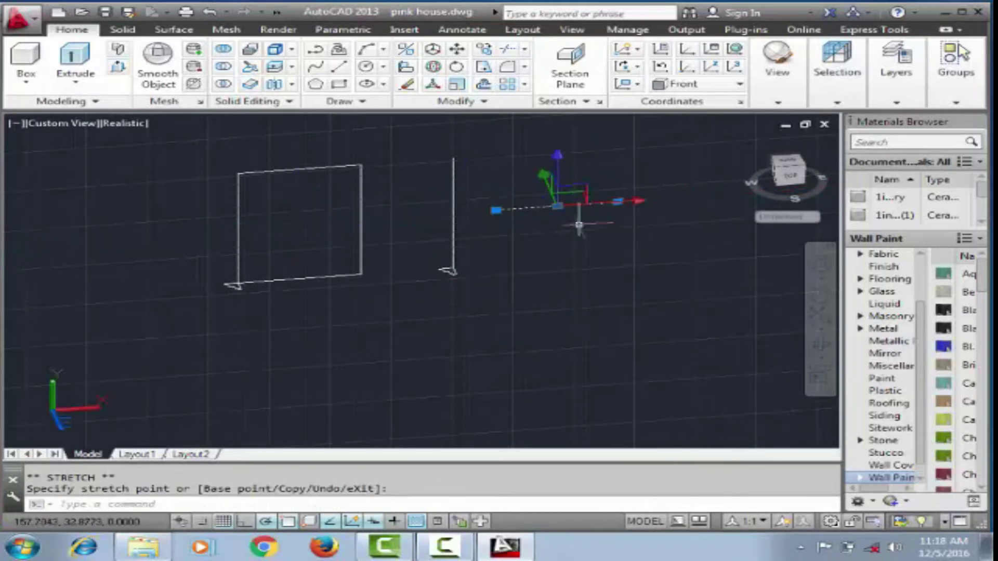
scroll(342, 361, down, 3)
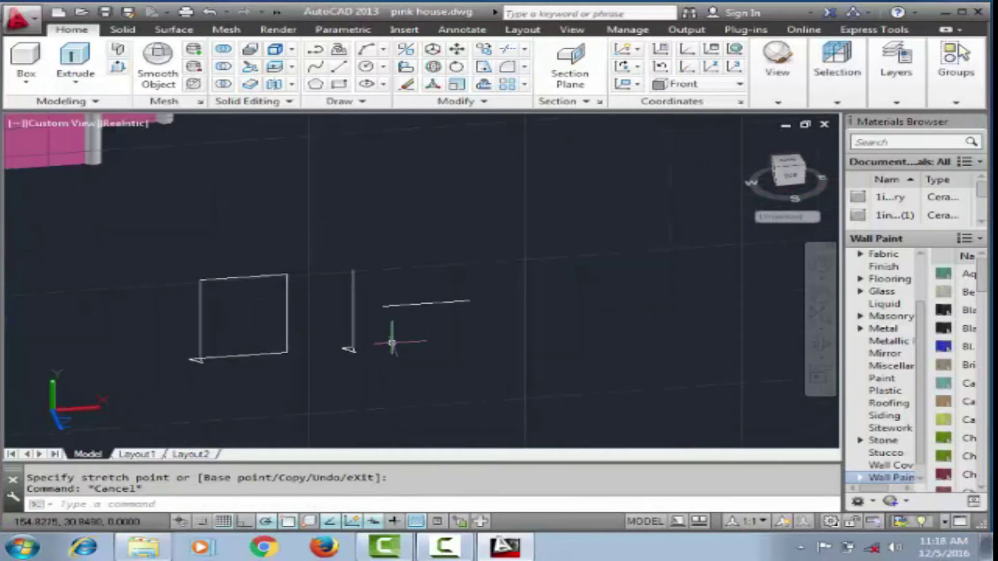
scroll(390, 334, up, 2)
Step: Copy the profile near the horizontal line and rotate it to match that path
right_click(305, 356)
click(379, 151)
click(309, 356)
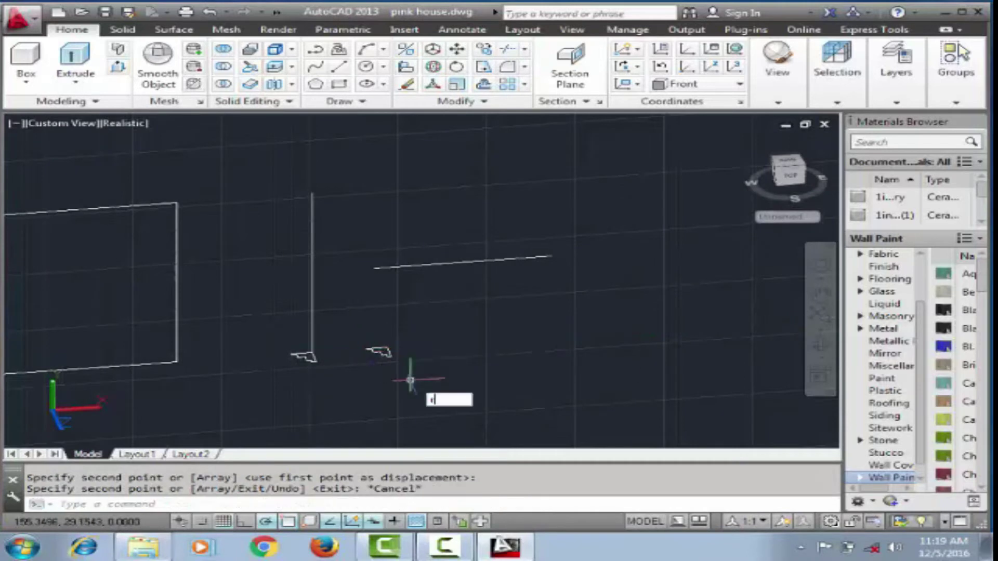
key(Return)
click(383, 352)
click(360, 294)
click(379, 379)
Step: Move the rotated profile to the end of the horizontal line
text(m)
key(Return)
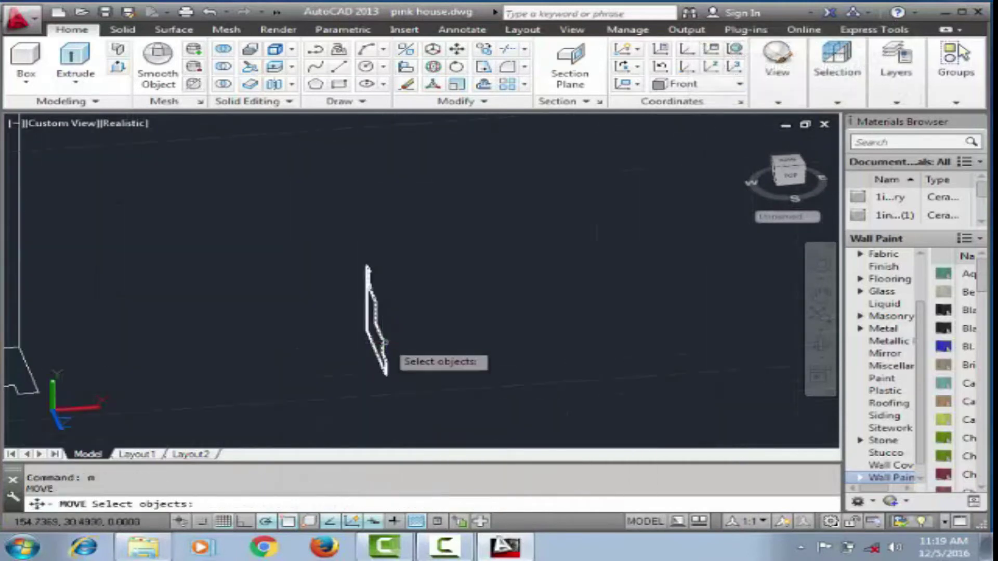
click(385, 343)
key(Return)
click(575, 305)
scroll(517, 401, down, 2)
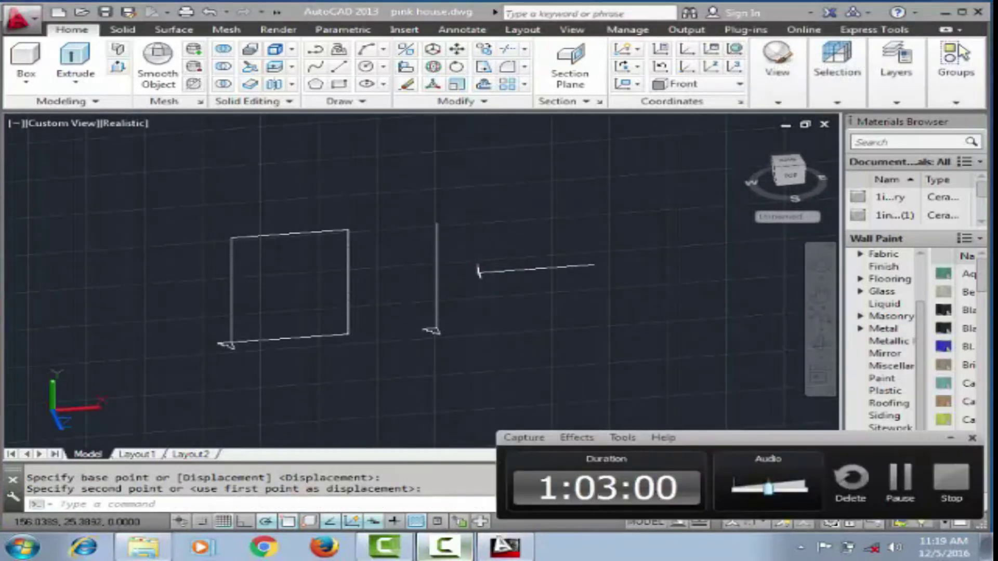
scroll(390, 279, down, 1)
scroll(457, 294, up, 2)
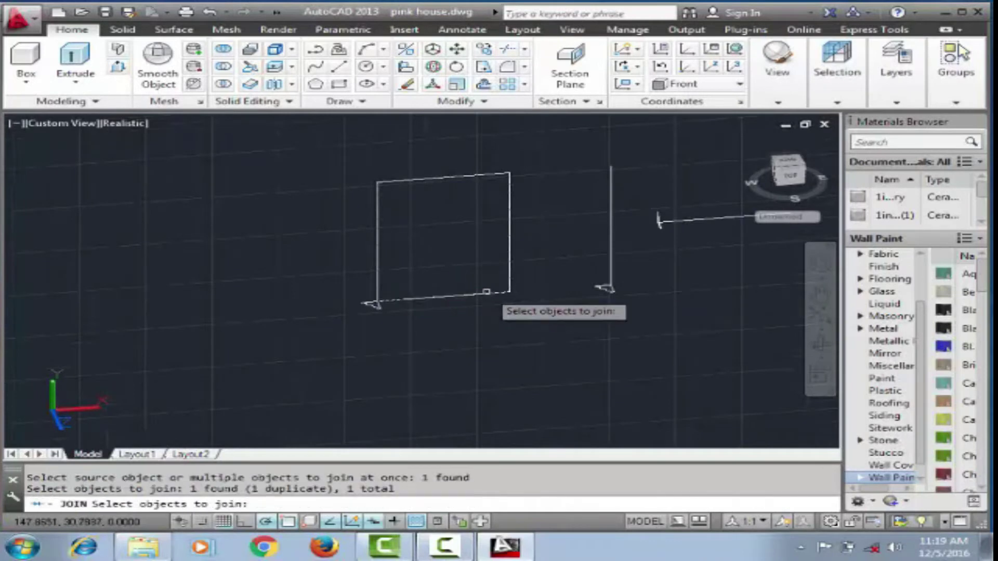
Step: Sweep the profile along the square path, then pick it again for the vertical bar
click(75, 82)
click(85, 196)
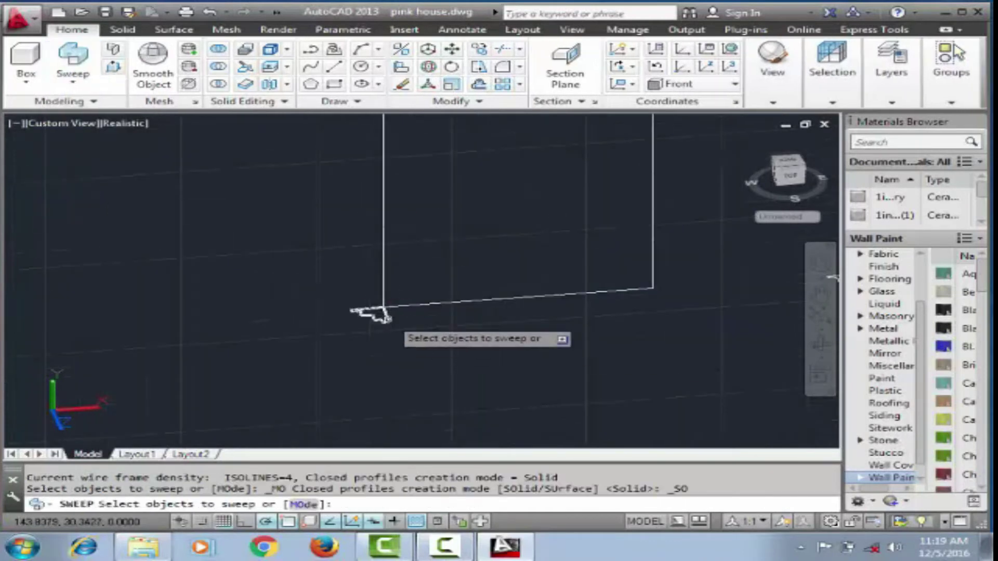
click(374, 314)
key(Return)
scroll(594, 279, down, 2)
scroll(593, 278, up, 3)
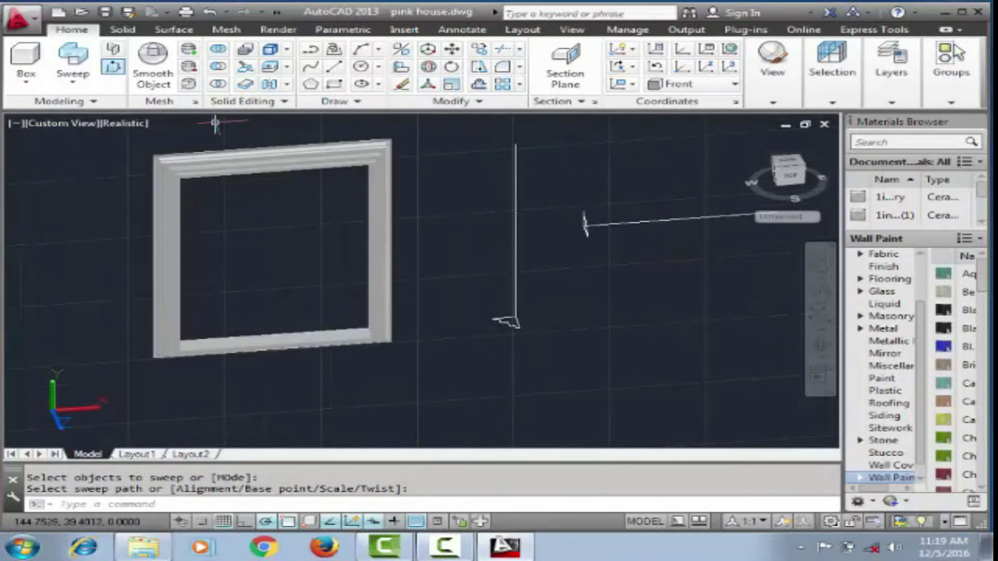
key(Return)
click(479, 224)
key(Return)
Step: Sweep the profile along the vertical and horizontal lines, then view from the Front
click(541, 228)
key(Return)
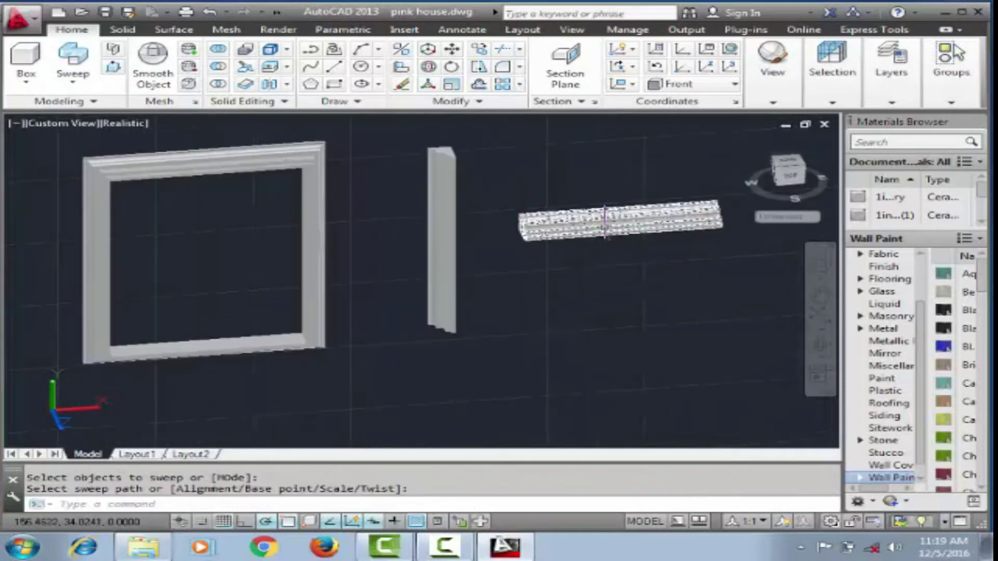
click(624, 221)
click(39, 123)
click(104, 227)
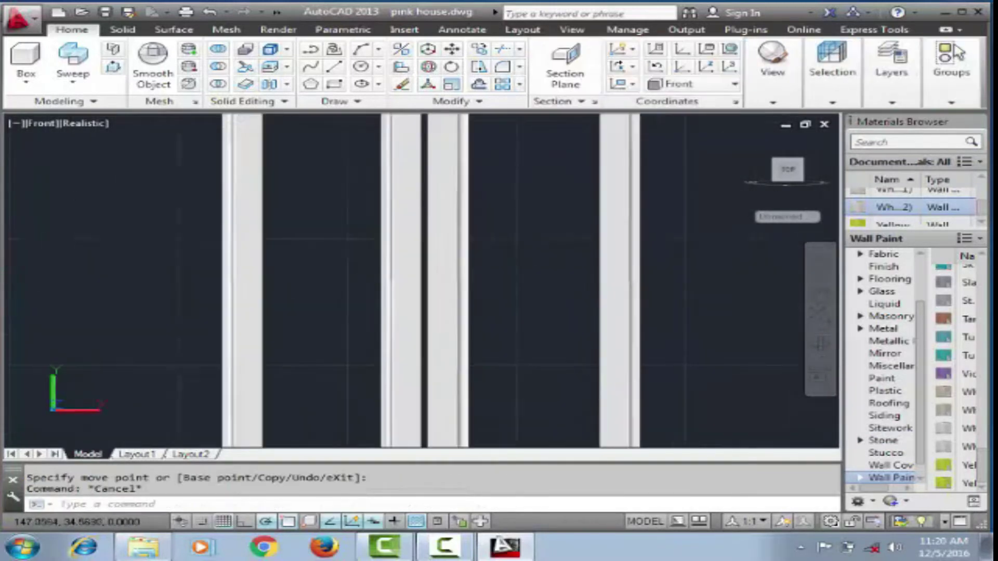
Step: Reposition the horizontal bar inside the frame, undoing the misplaced moves
key(ctrl+z)
key(ctrl+z)
key(ctrl+z)
key(ctrl+z)
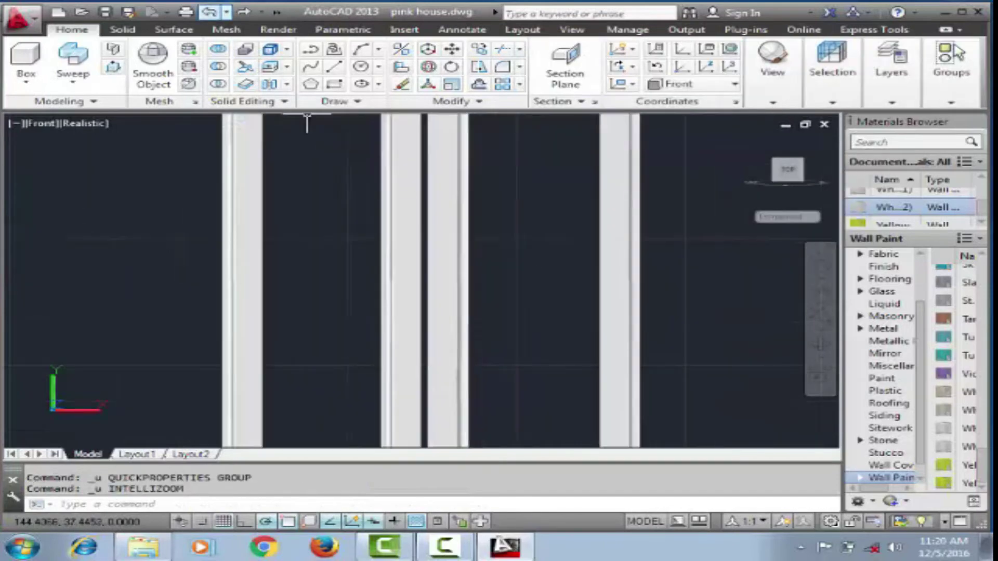
key(ctrl+z)
key(Escape)
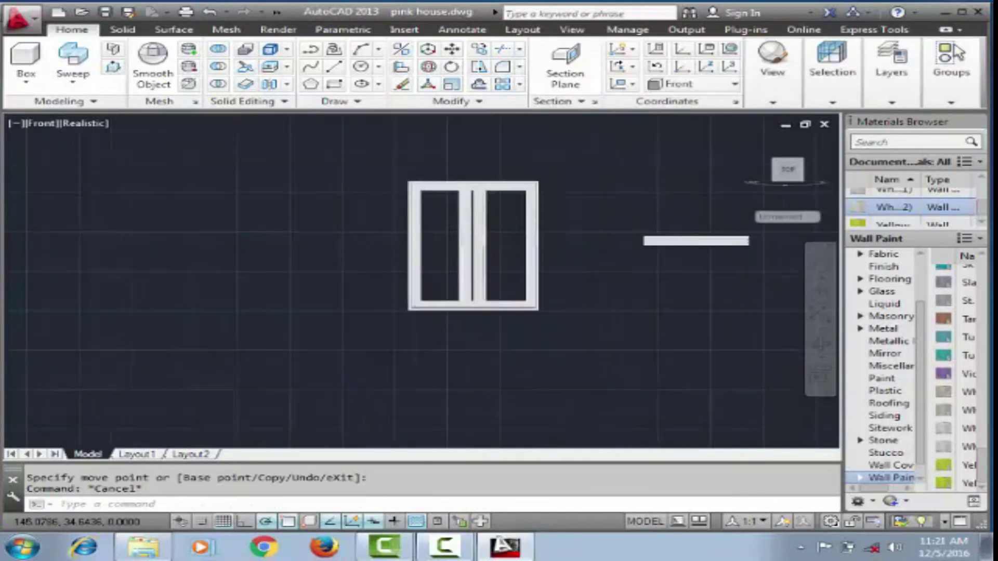
click(696, 240)
click(575, 234)
scroll(458, 239, up, 3)
scroll(486, 268, up, 3)
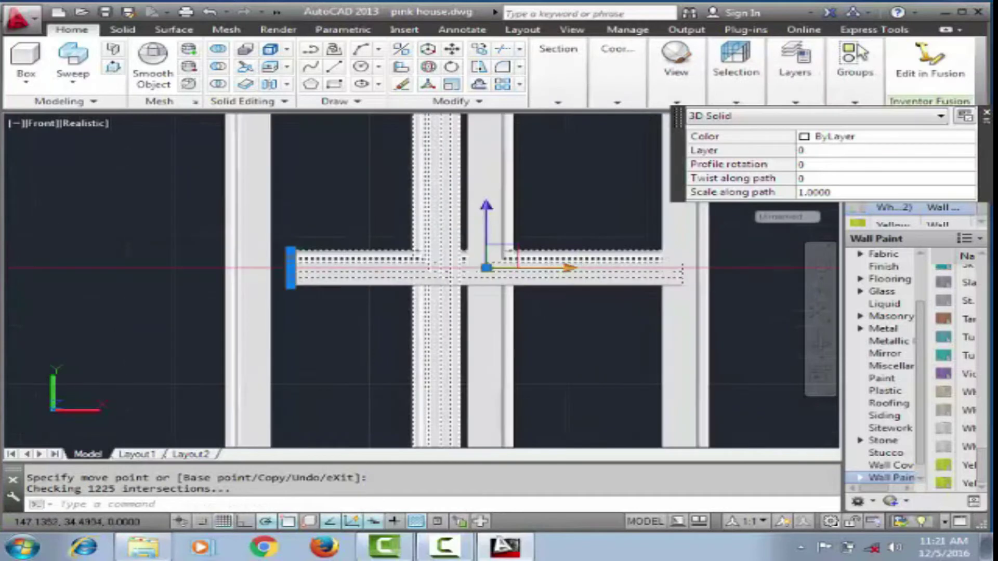
key(Escape)
key(ctrl+z)
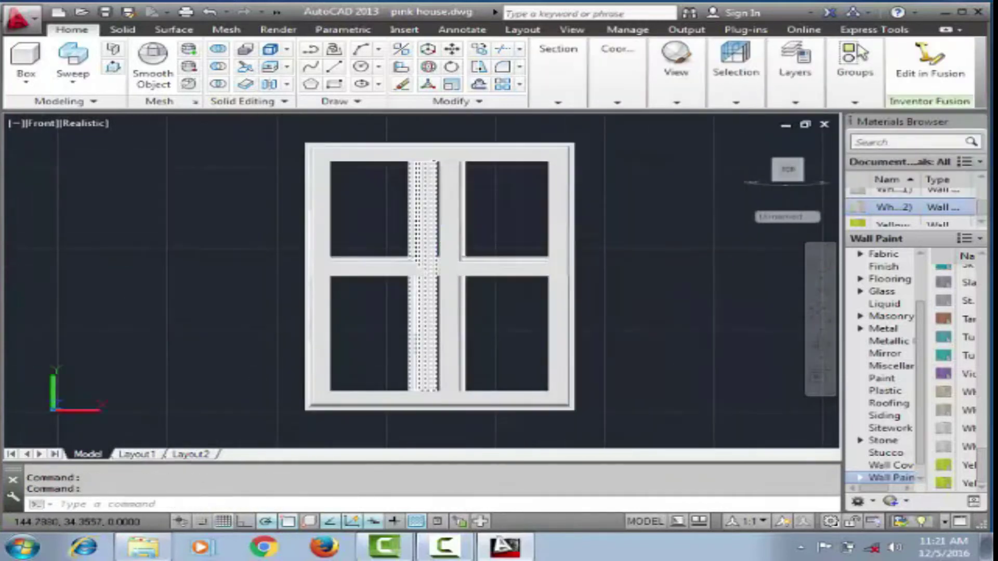
key(Escape)
Step: Clear the selection and orbit slightly around the window before returning front-on
scroll(546, 234, down, 4)
key(Escape)
scroll(474, 265, up, 3)
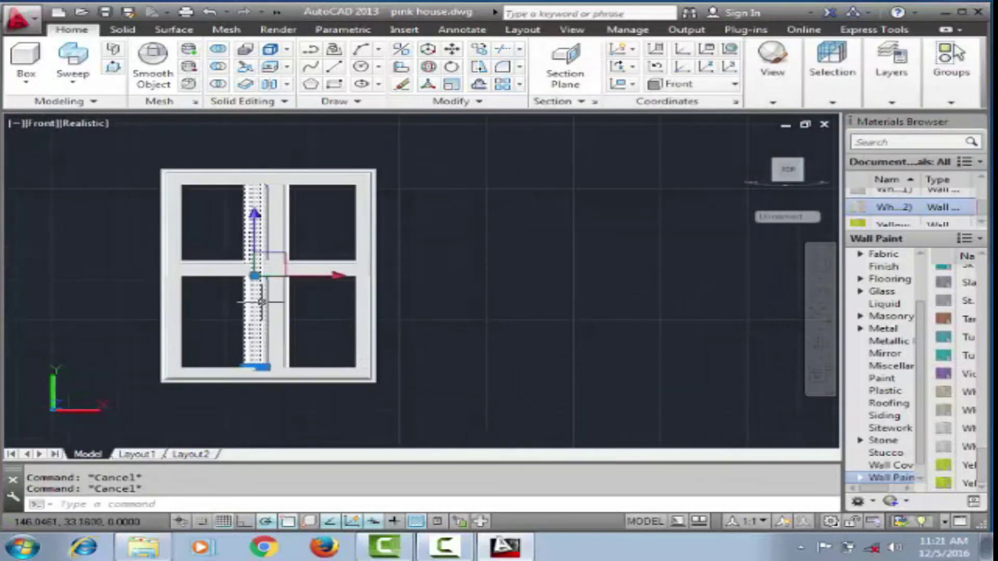
key(Escape)
scroll(446, 217, up, 3)
mouse_move(535, 307)
shift+middle_down()
mouse_move(551, 307)
mouse_move(555, 234)
shift+middle_up()
scroll(551, 307, down, 3)
key(Escape)
scroll(554, 203, up, 3)
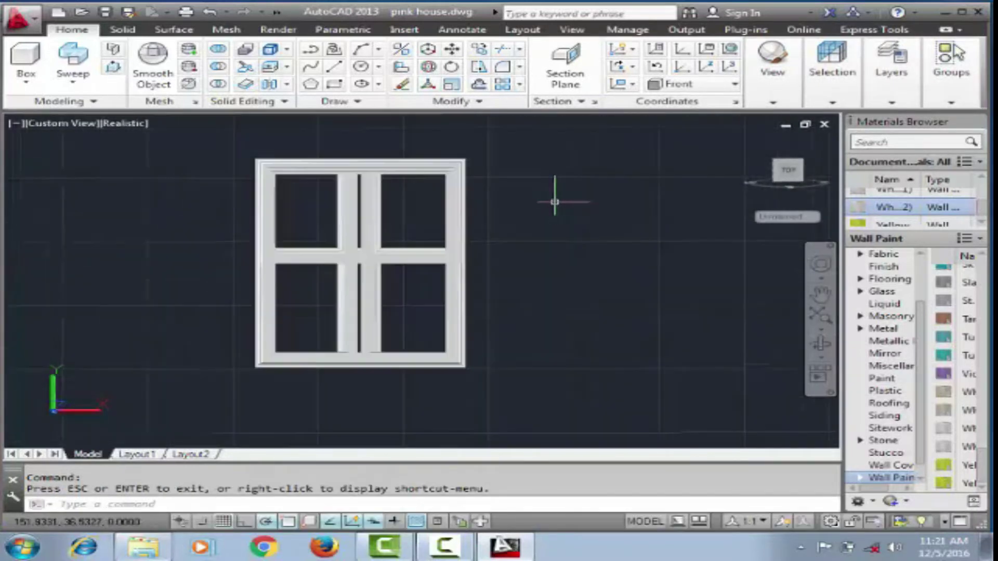
scroll(483, 186, down, 2)
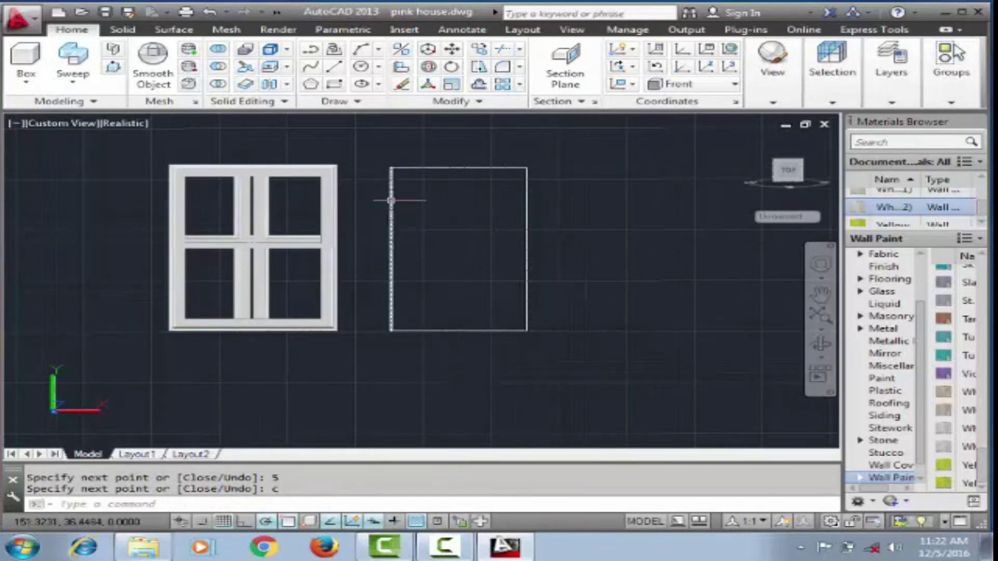
Step: Turn the rectangle outline into a region and extrude it into a thin glass panel
click(395, 167)
key(Return)
text(ext)
key(Return)
click(475, 223)
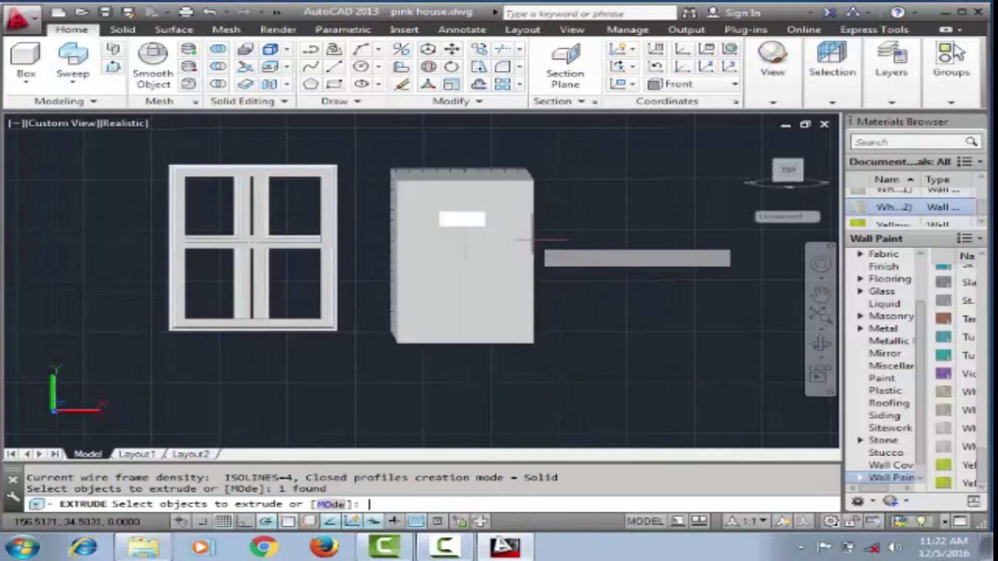
key(Return)
key(Return)
click(821, 343)
Step: Move the glass panel onto the window in the Front view
drag(468, 260, 546, 250)
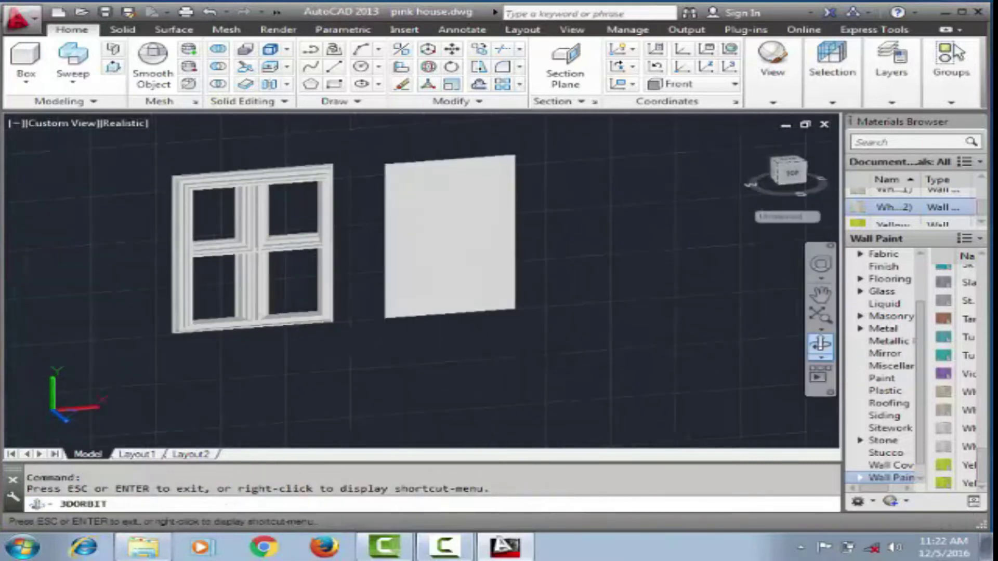
key(Escape)
click(483, 193)
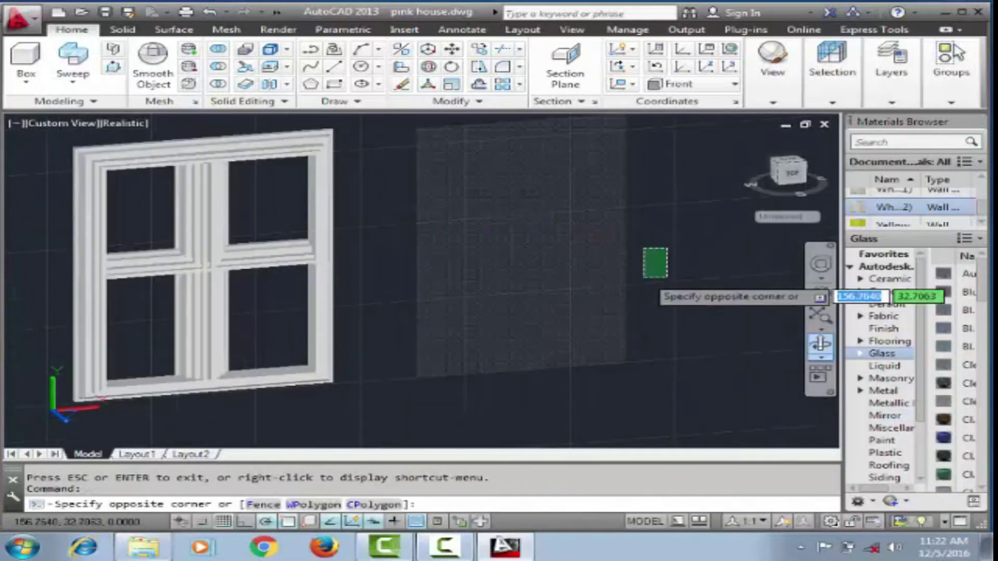
click(52, 123)
click(112, 225)
click(480, 232)
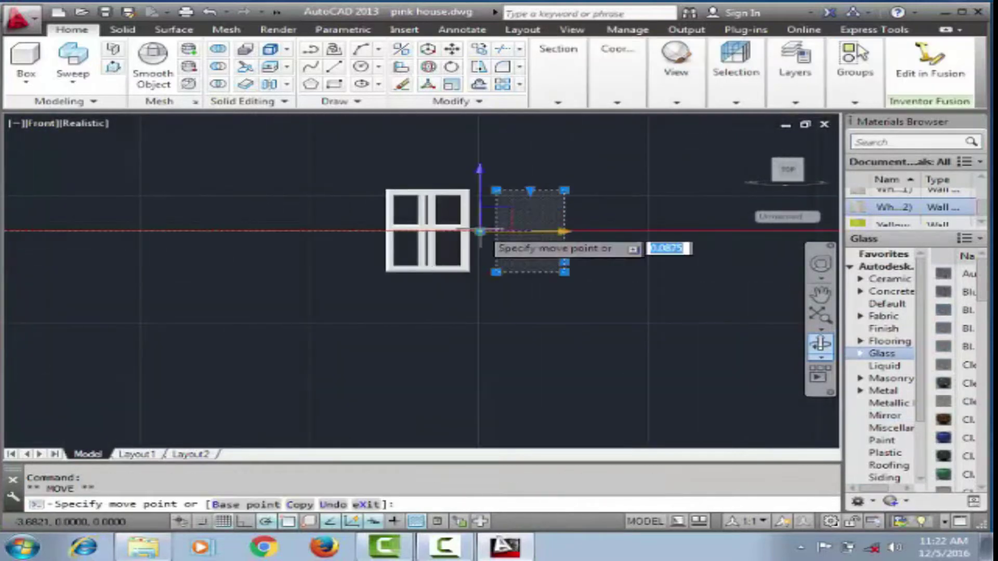
click(428, 231)
scroll(404, 217, up, 3)
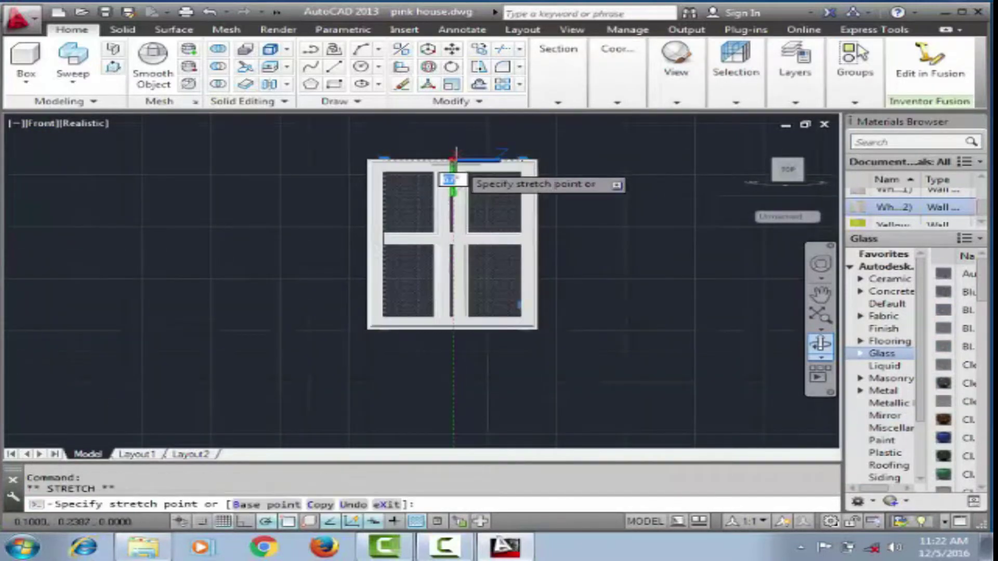
key(Escape)
Step: Inspect the window in perspective and from a tilted Top view
mouse_move(568, 223)
shift+middle_down()
mouse_move(598, 228)
mouse_move(306, 234)
shift+middle_up()
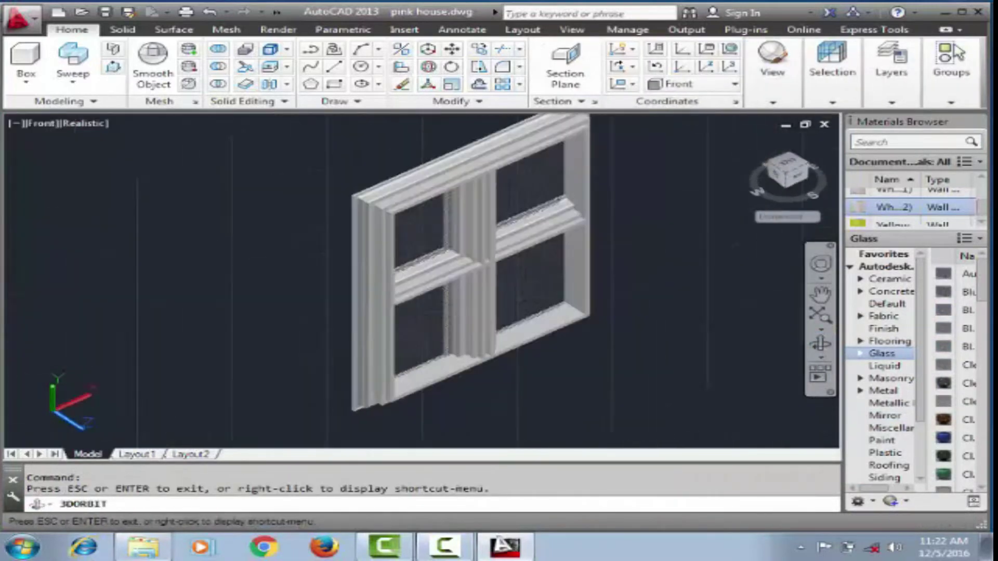
click(76, 141)
click(735, 84)
click(676, 96)
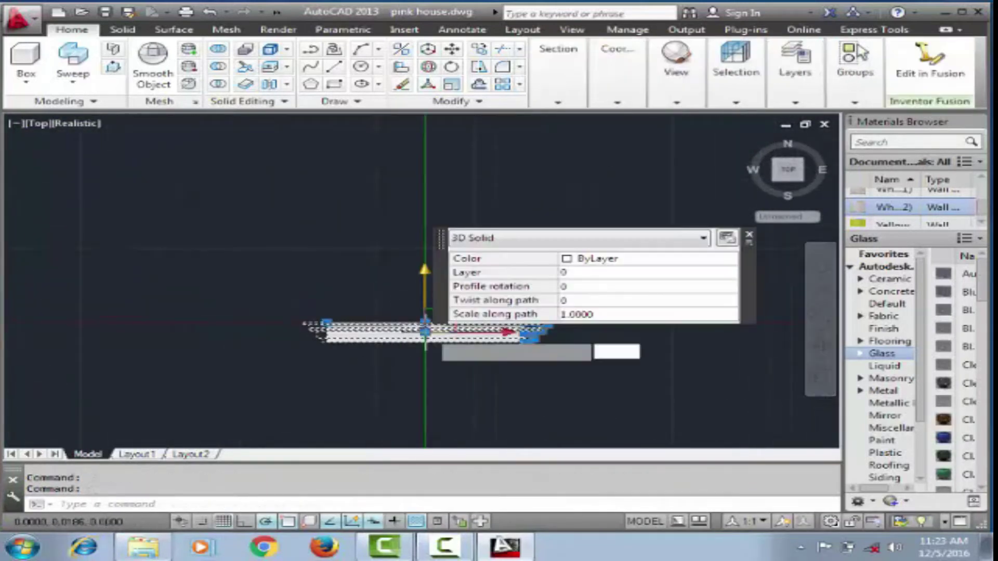
key(Escape)
mouse_move(751, 230)
shift+middle_down()
mouse_move(749, 172)
mouse_move(748, 291)
shift+middle_up()
Step: Undo the unwanted moves of the window parts and orbit to view it in 3D
click(410, 367)
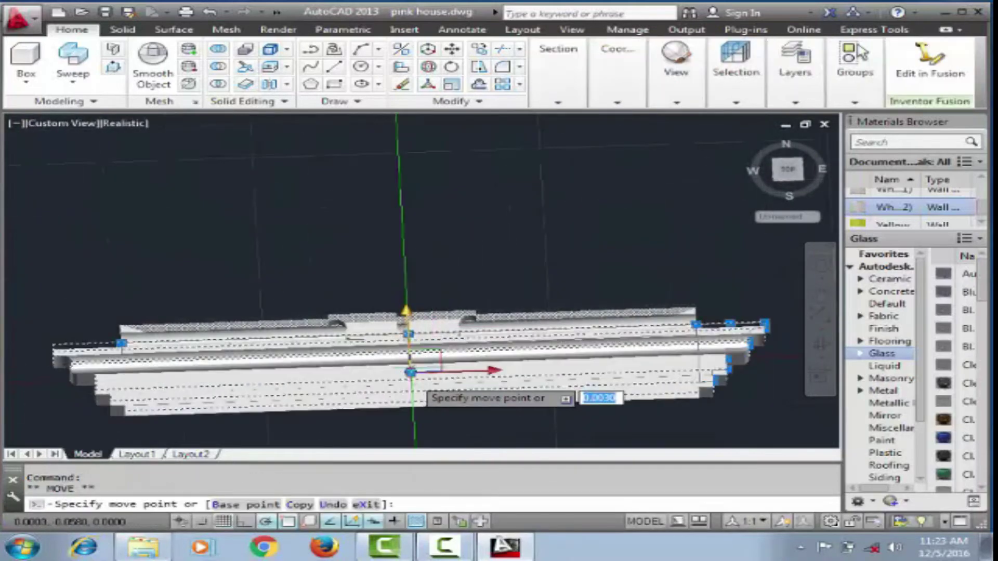
key(ctrl+z)
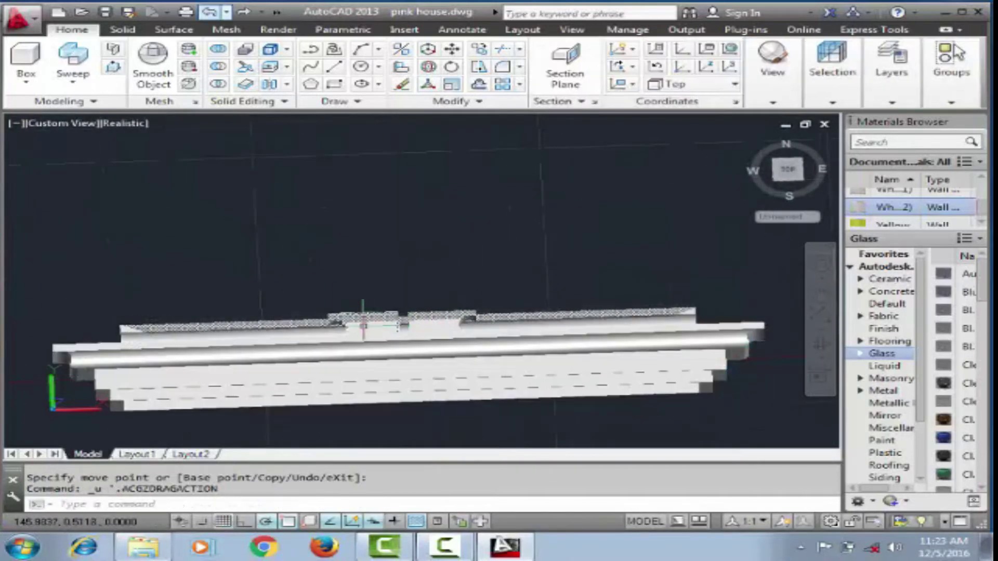
key(ctrl+z)
shift+middle_drag(785, 345, 779, 291)
key(ctrl+z)
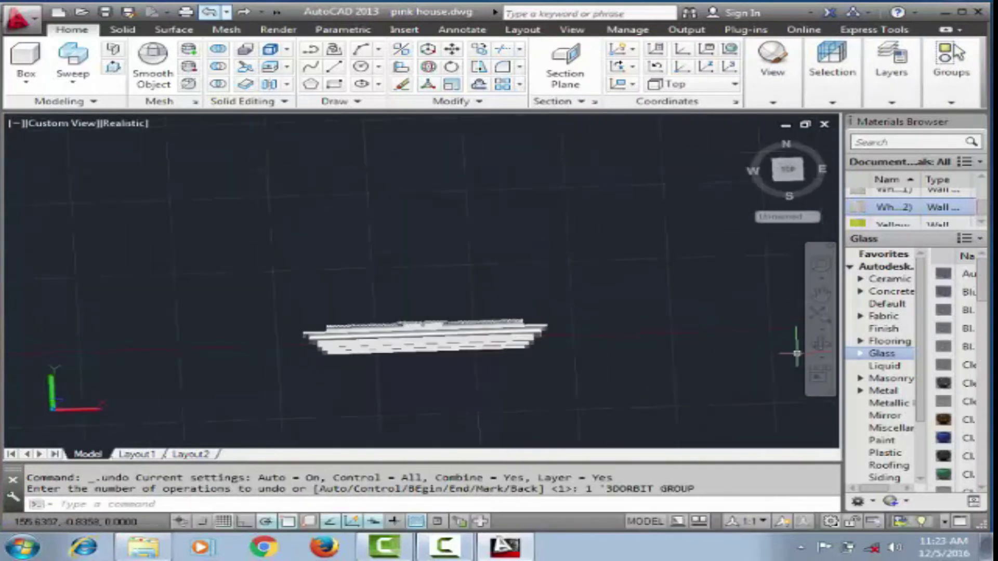
key(ctrl+z)
shift+middle_drag(791, 346, 782, 291)
Step: Group the vertical mullion and window frame into one unnamed group with G
text(g)
key(Return)
click(467, 387)
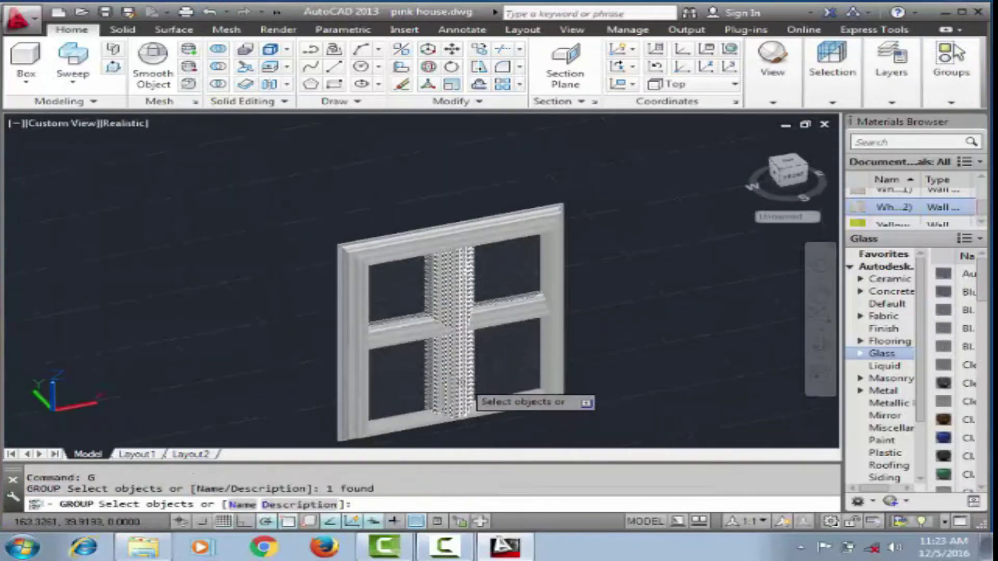
click(106, 162)
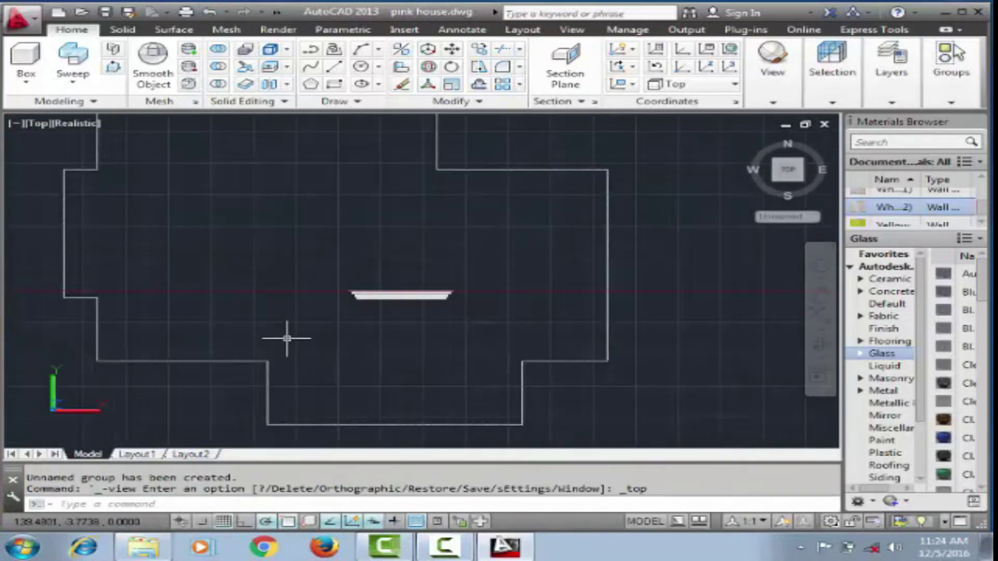
scroll(475, 244, up, 5)
click(475, 324)
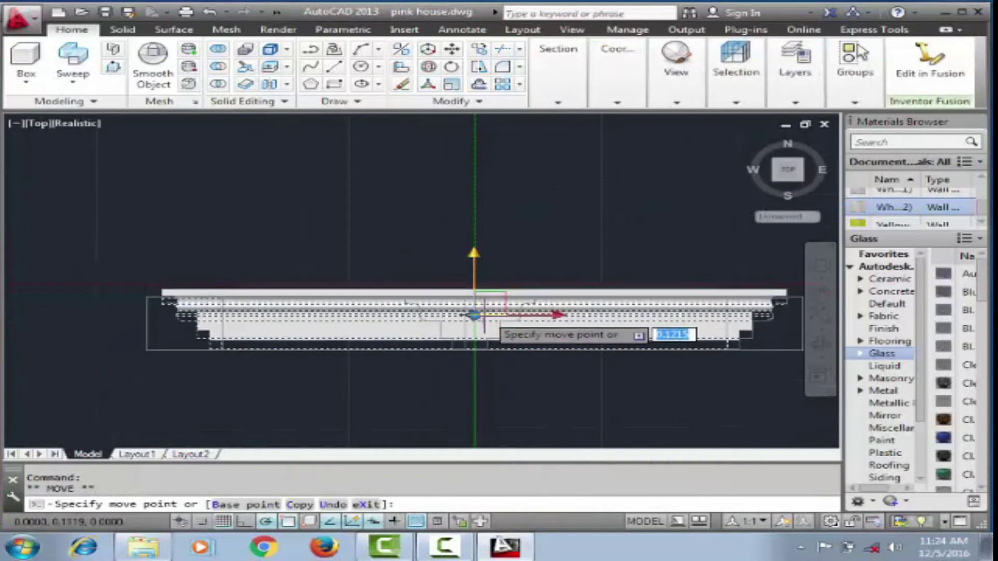
key(Escape)
shift+middle_drag(424, 291, 454, 307)
scroll(569, 274, down, 3)
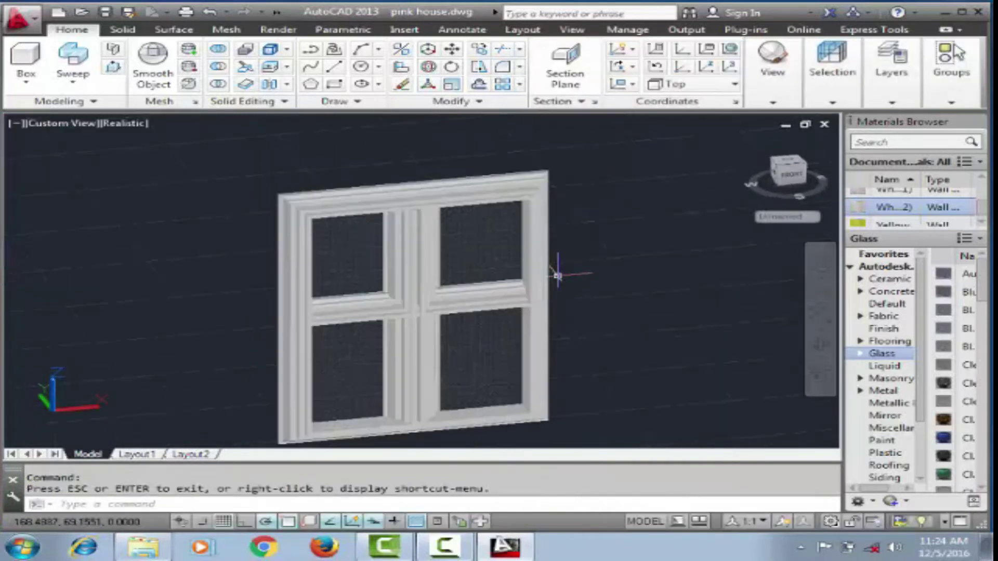
key(Return)
key(Return)
Step: Switch to Front view and copy the window directly beside the original
click(52, 123)
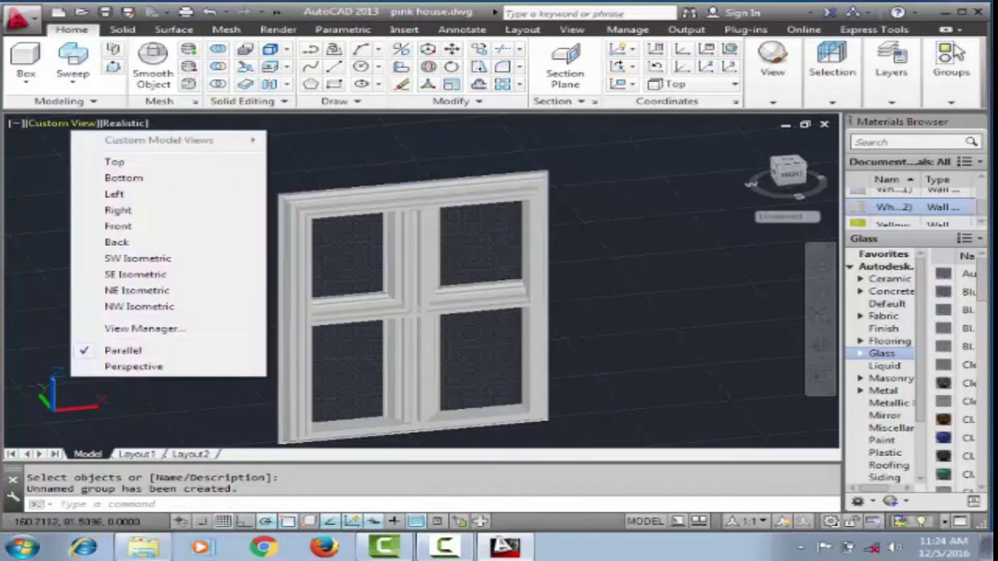
click(117, 229)
scroll(322, 382, up, 3)
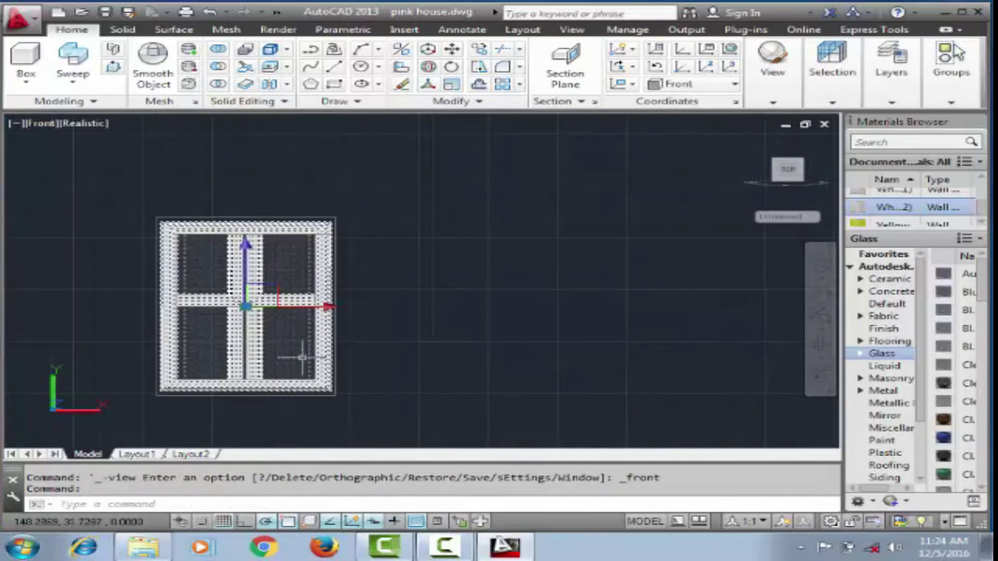
text(co)
key(Return)
click(270, 307)
click(444, 307)
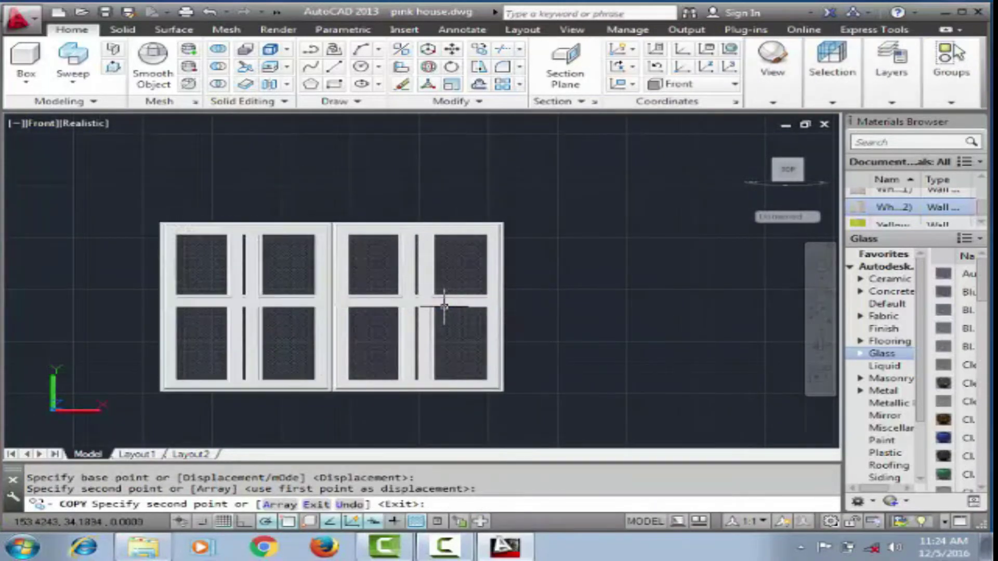
key(Return)
scroll(606, 285, down, 2)
scroll(606, 284, up, 5)
scroll(366, 252, down, 4)
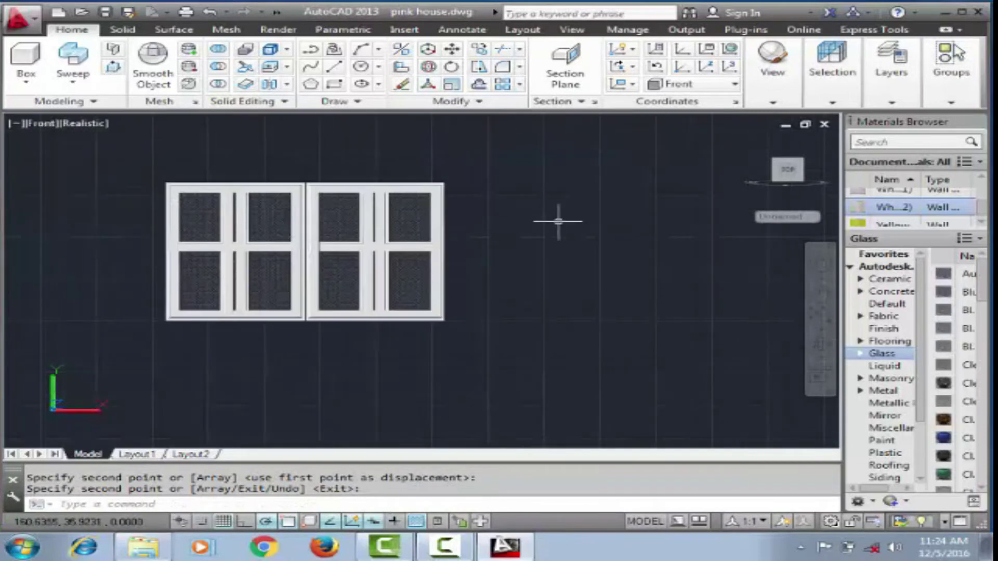
scroll(301, 244, up, 3)
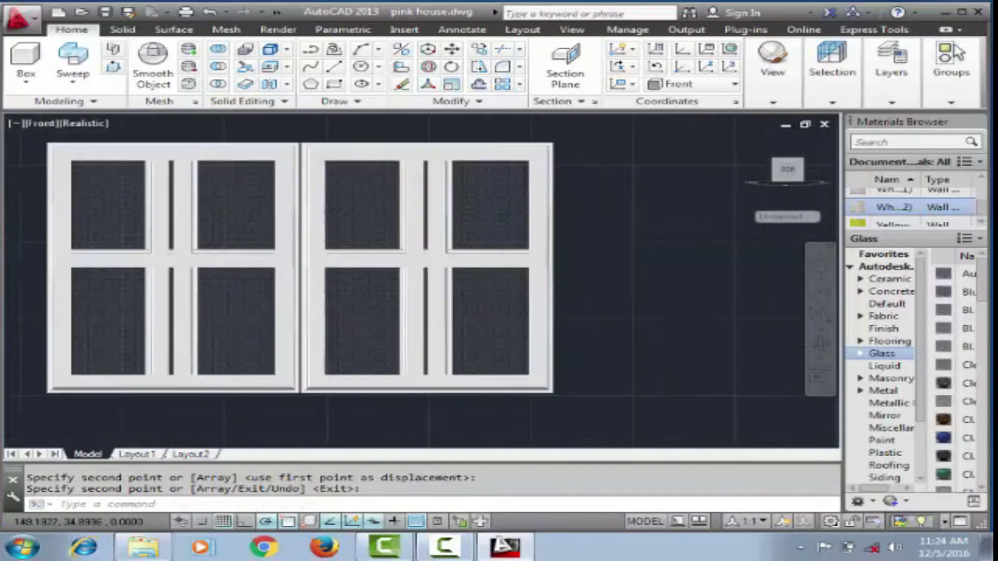
scroll(463, 229, up, 2)
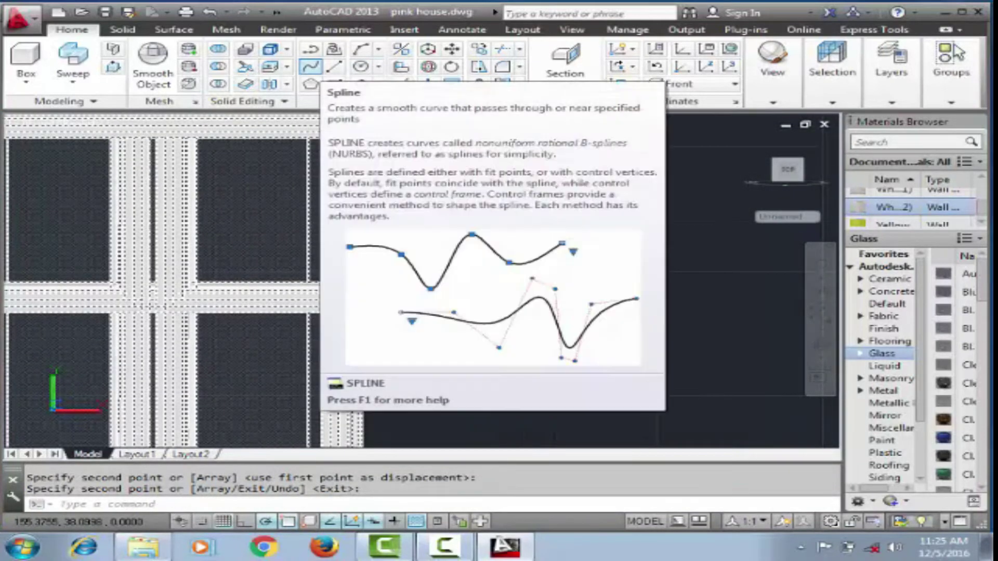
Step: Draw a closed spline outline for the curved handle
click(310, 67)
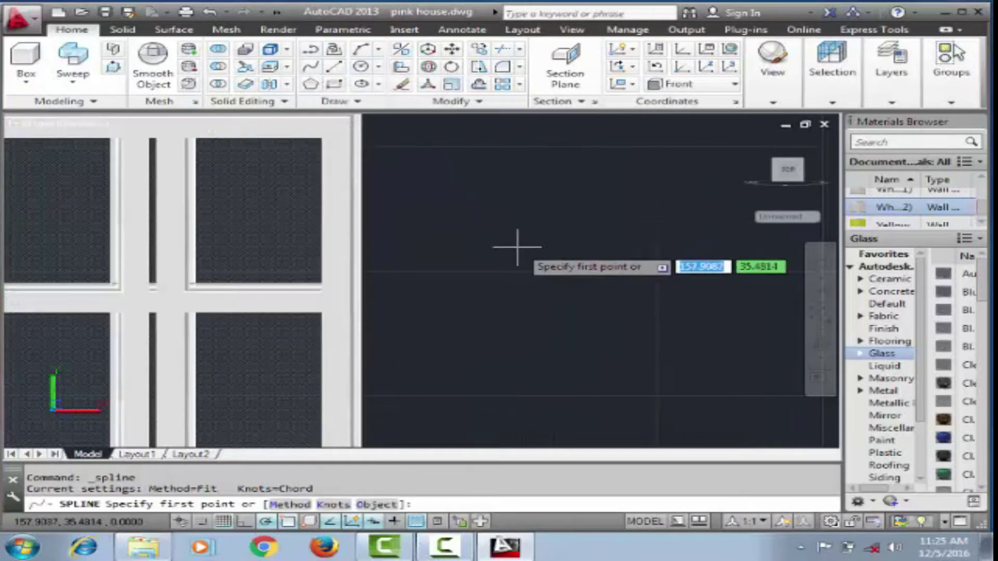
click(499, 230)
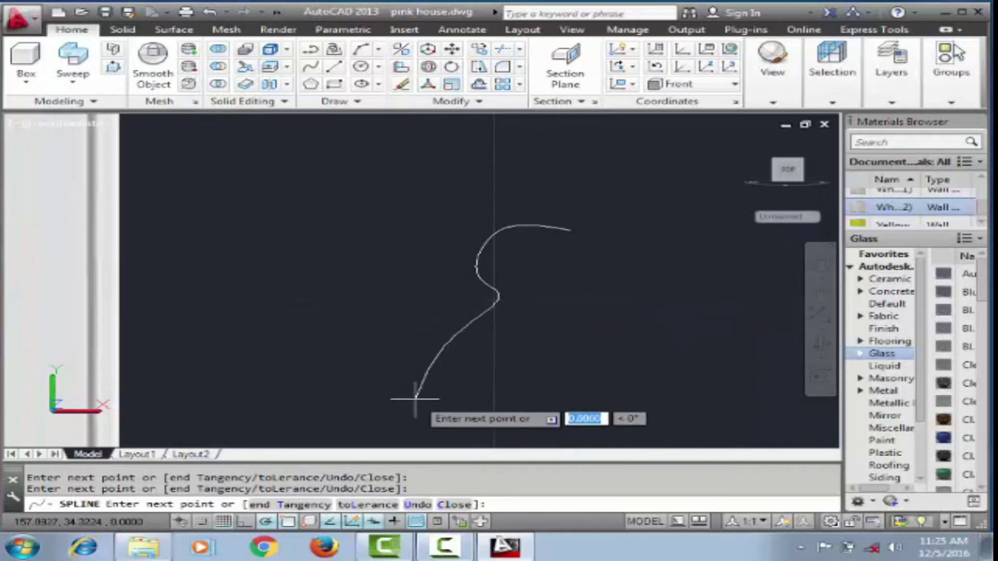
click(415, 400)
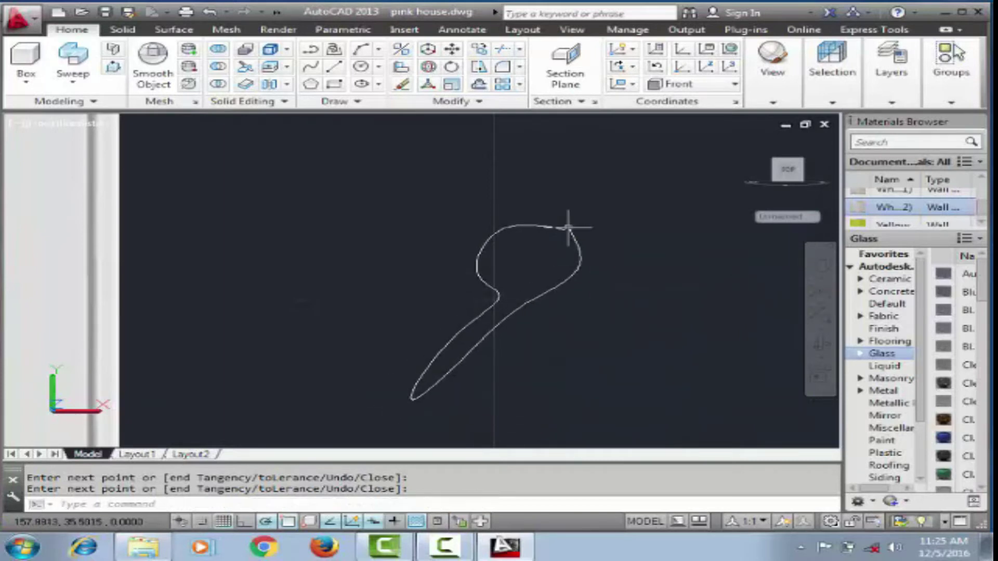
scroll(568, 228, down, 1)
key(Return)
text(EXTRIM)
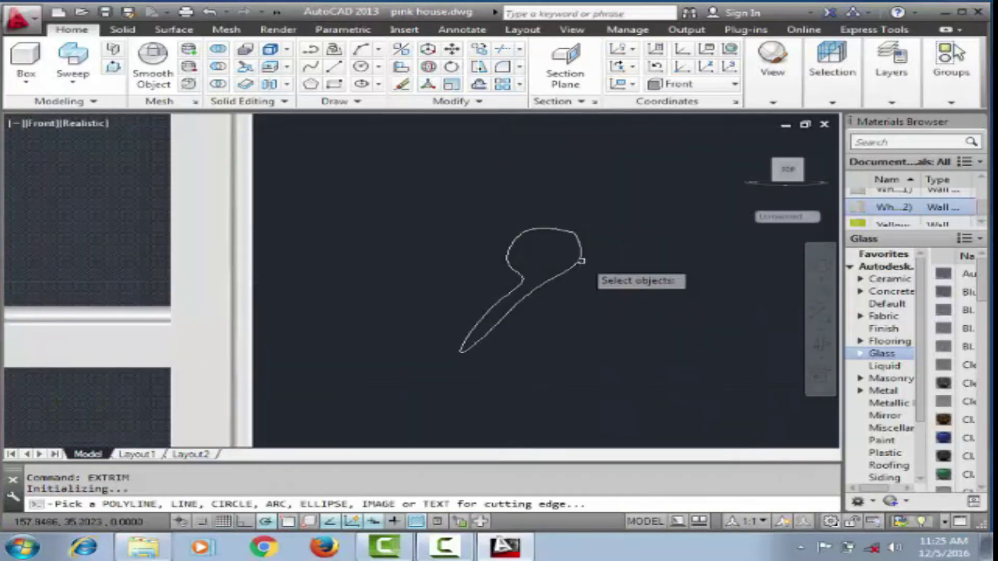
Step: Extrude the handle outline to a height of 0.5
click(579, 263)
key(Return)
click(581, 260)
key(Return)
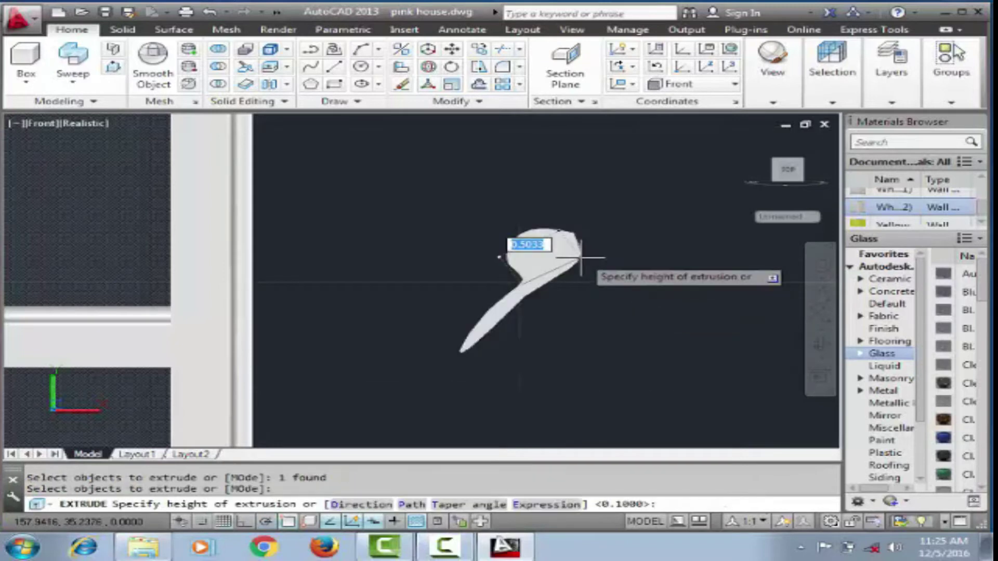
text(.5)
key(Return)
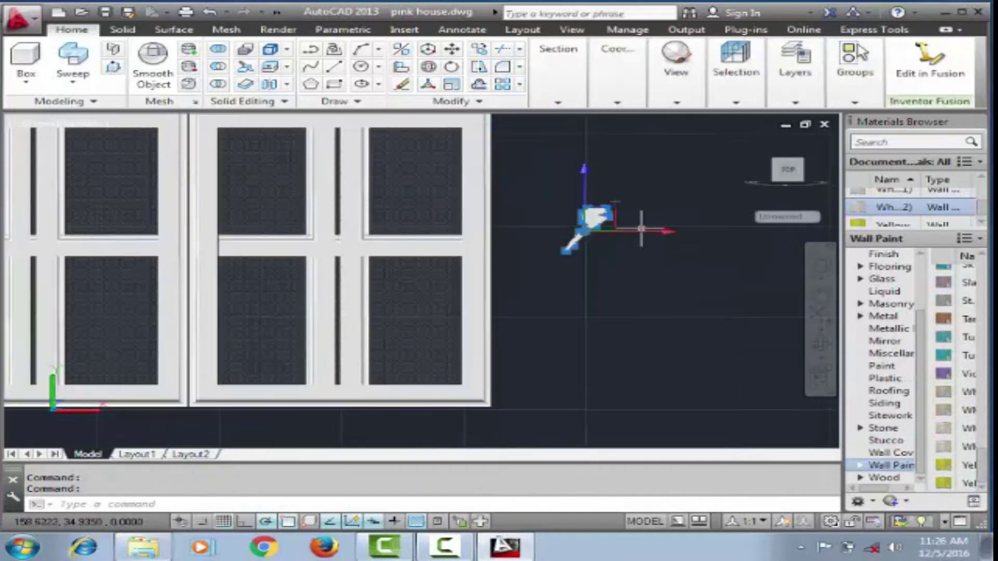
Step: Move the solid handle onto the window frame beside the centre mullion
click(572, 229)
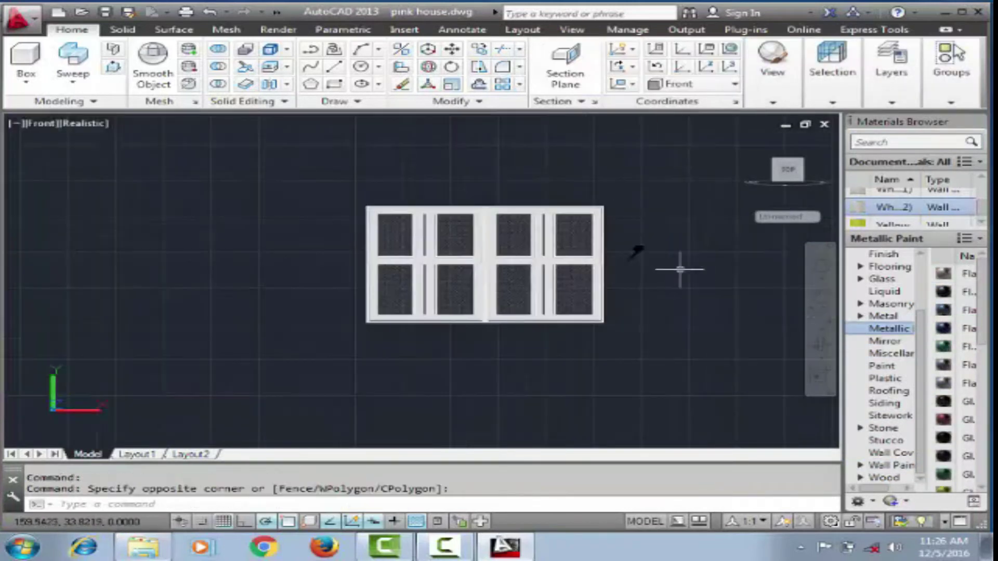
click(488, 255)
scroll(488, 255, up, 6)
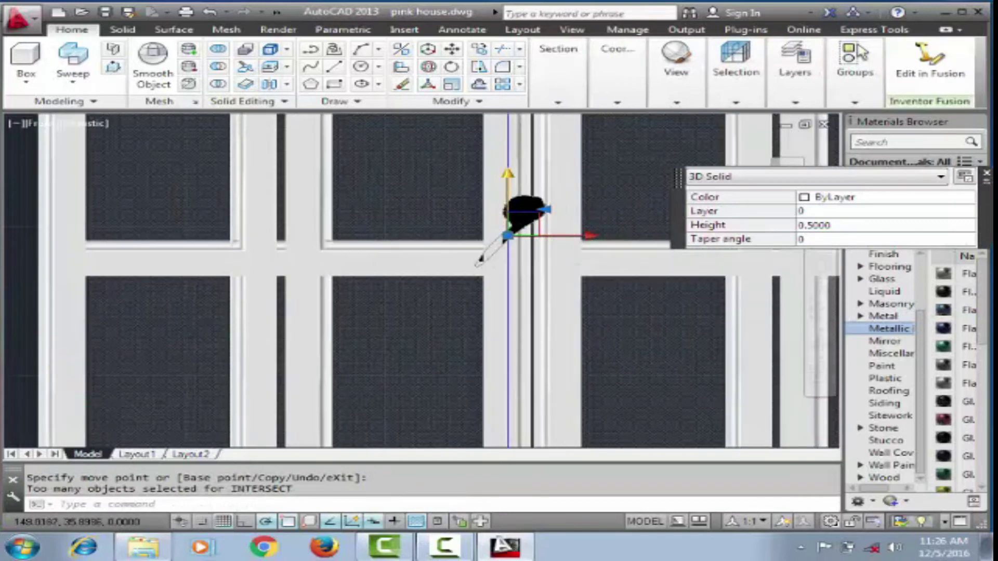
click(500, 240)
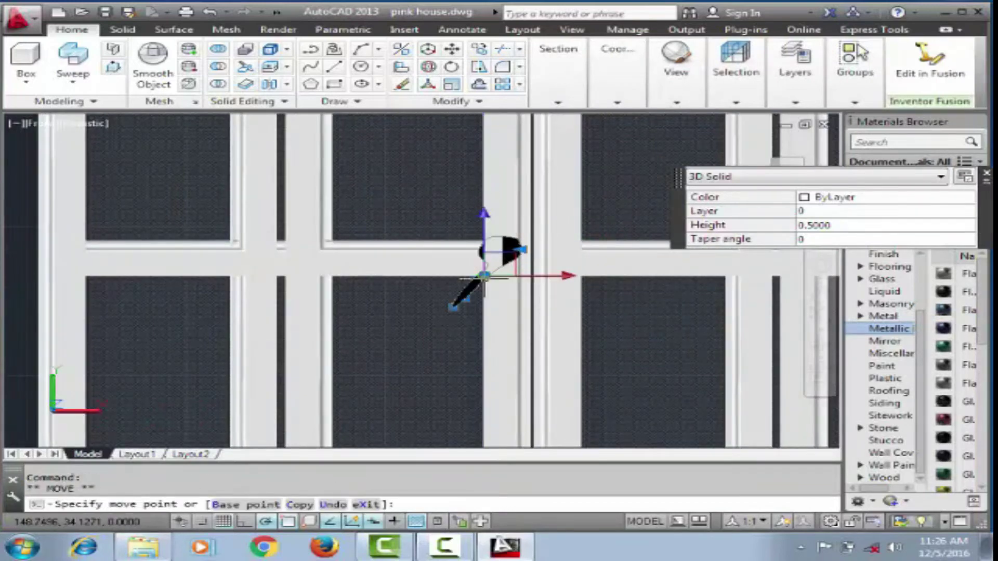
scroll(520, 249, down, 5)
mouse_move(520, 250)
shift+middle_down()
mouse_move(540, 281)
mouse_move(540, 266)
shift+middle_up()
click(541, 271)
key(Escape)
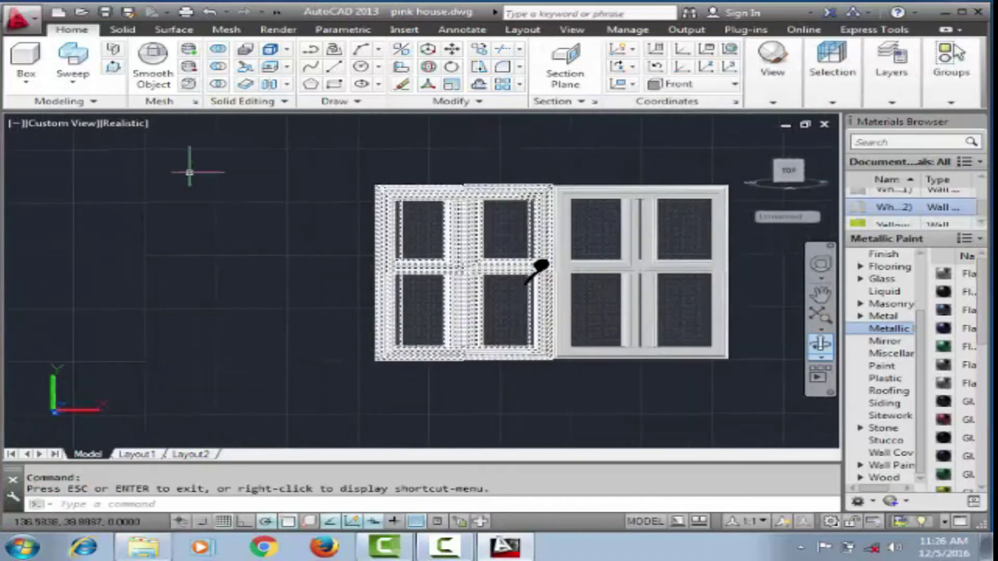
Step: Back in Front view, mirror the window and handle, keeping the original
click(52, 123)
click(117, 226)
scroll(300, 249, up, 3)
click(306, 332)
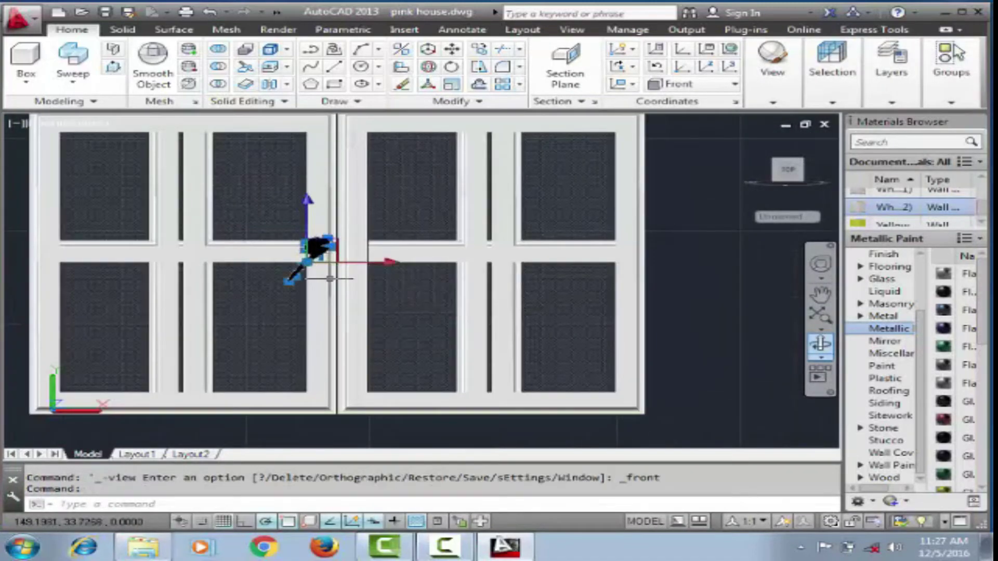
text(mi)
key(Return)
click(645, 310)
scroll(645, 310, down, 3)
click(587, 263)
key(Return)
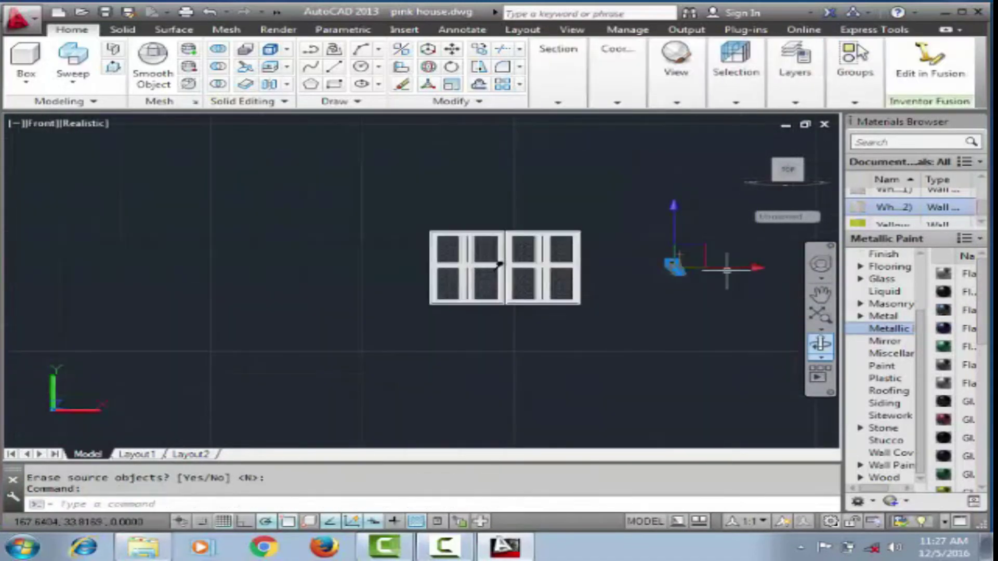
Step: Butt the mirrored half up against the original window
scroll(520, 268, up, 5)
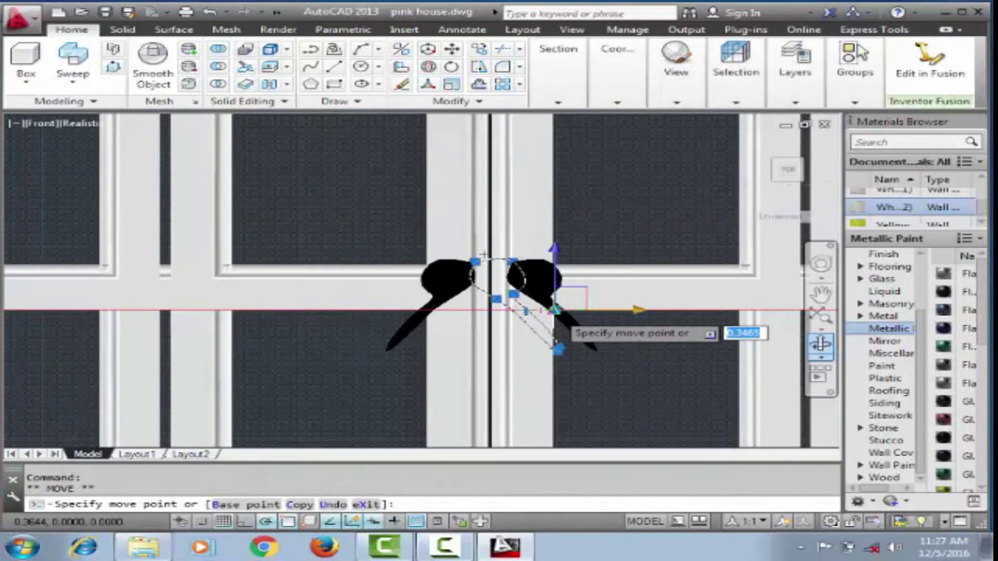
click(535, 307)
scroll(664, 227, down, 3)
key(Escape)
scroll(520, 227, down, 4)
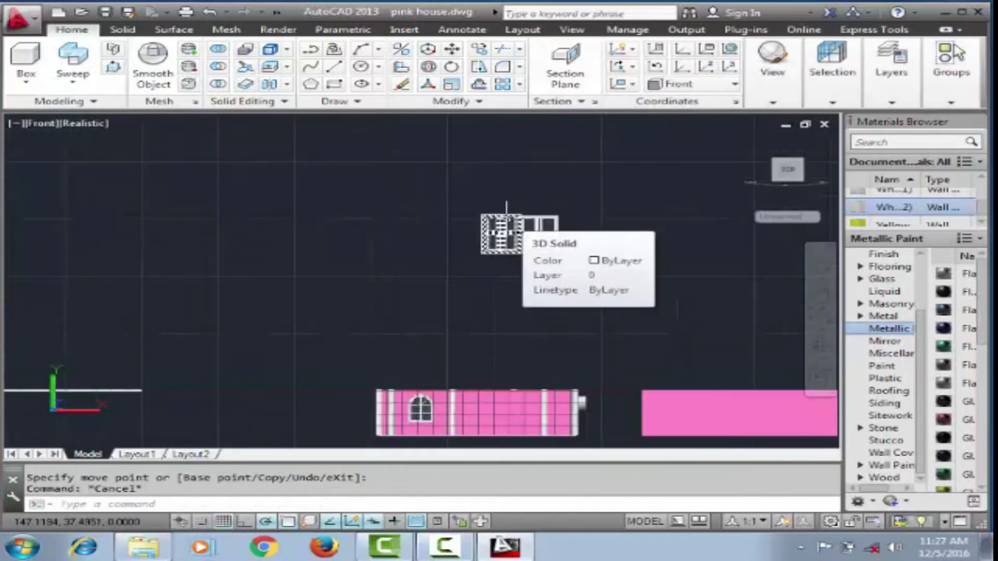
scroll(557, 223, up, 5)
Step: Group both window halves into one unnamed group
text(g)
key(Return)
click(305, 250)
key(Return)
scroll(397, 226, down, 4)
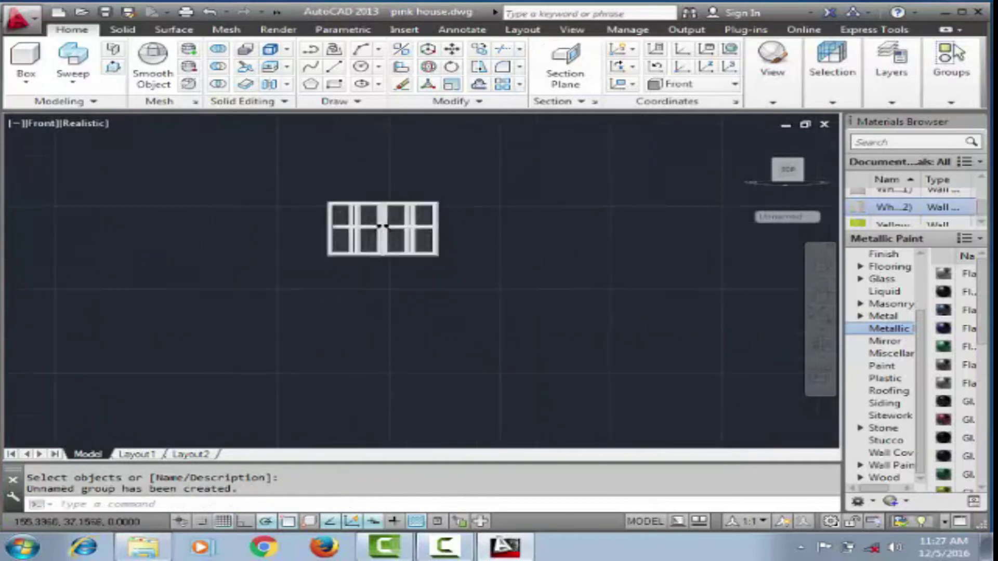
scroll(365, 221, up, 3)
text(l)
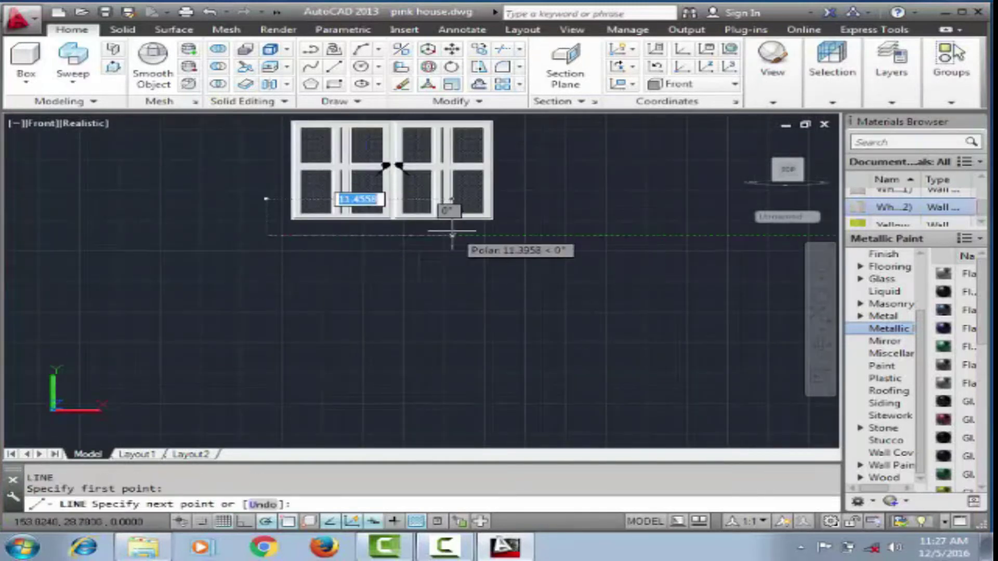
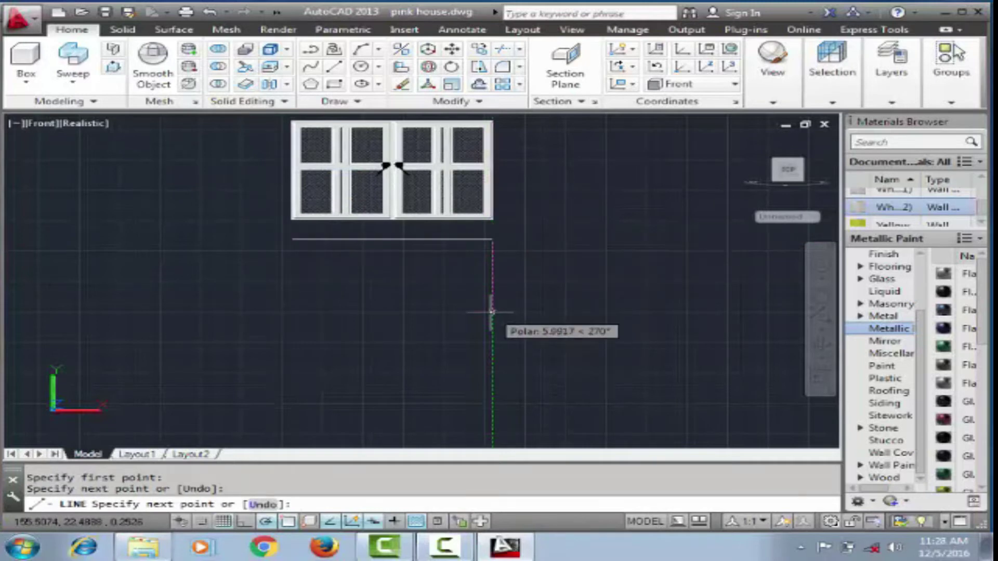
Step: Attempt to turn the line outline into an extruded region, then undo the attempts
key(Escape)
scroll(340, 240, down, 2)
text(e)
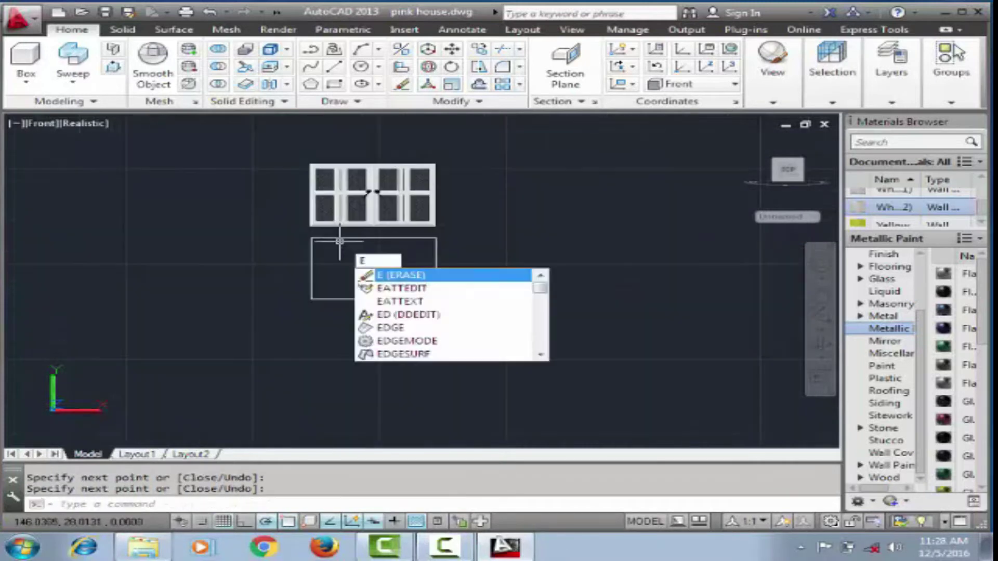
text(xt)
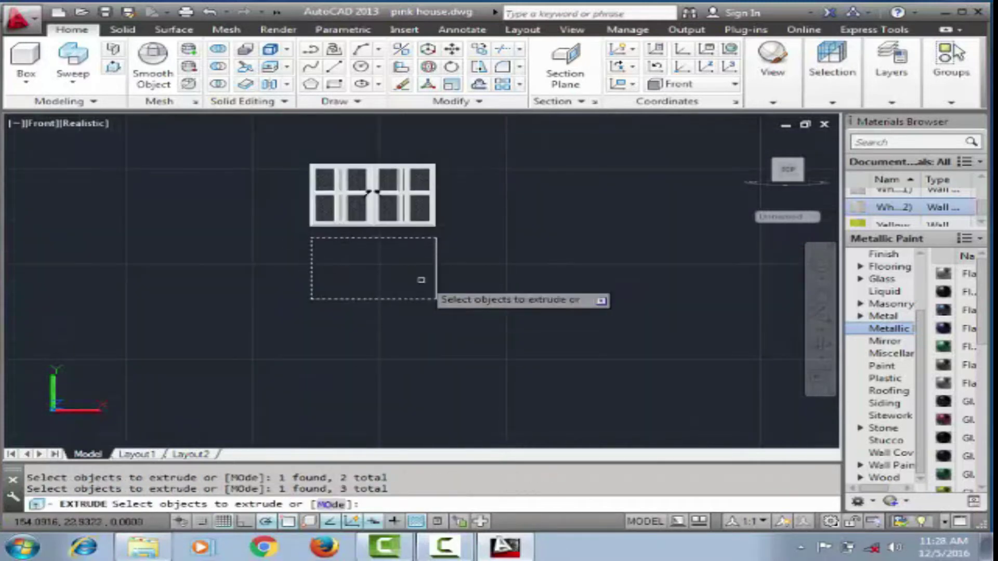
click(421, 280)
key(Return)
text(reg)
key(Return)
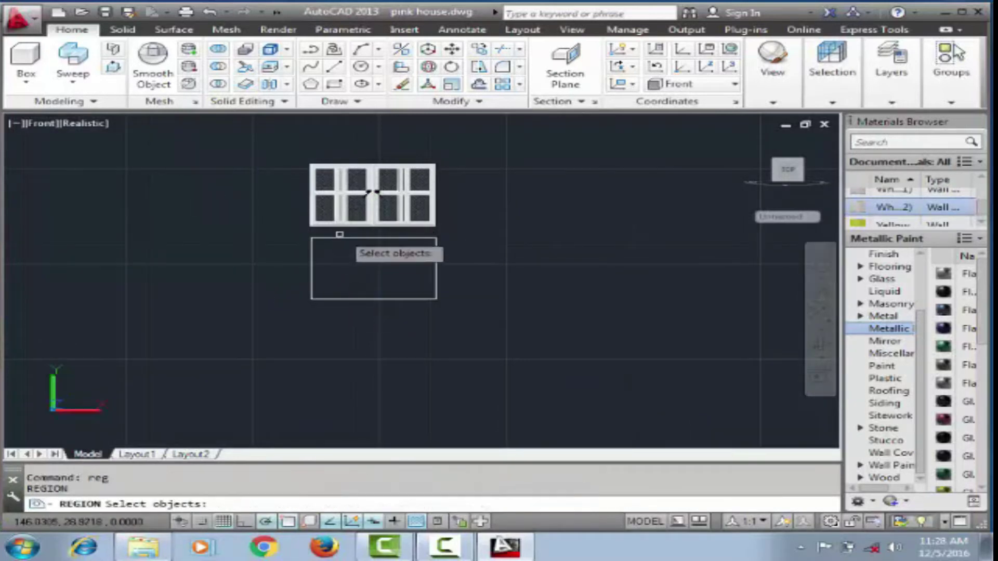
shift+middle_drag(346, 300, 783, 355)
key(ctrl+z)
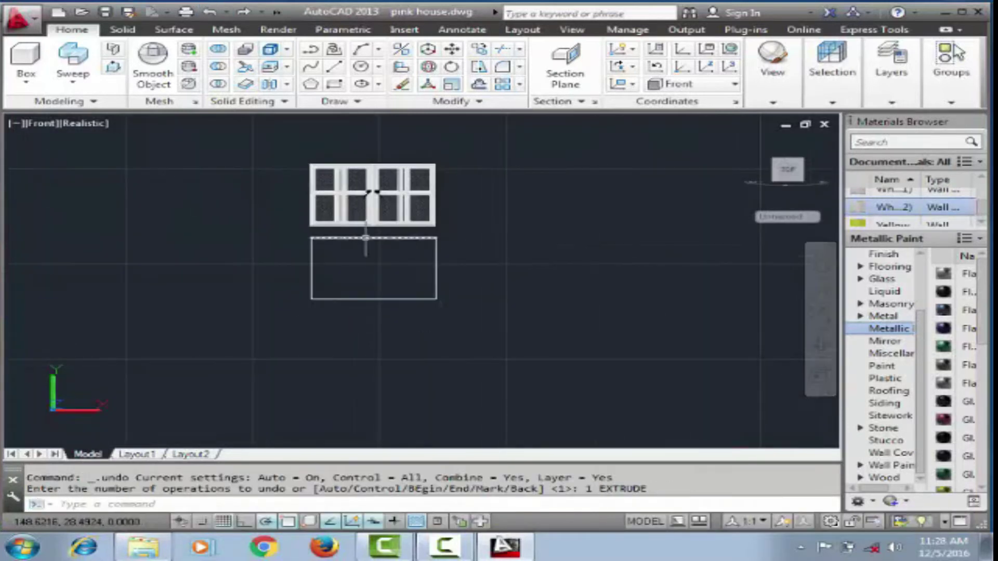
key(Return)
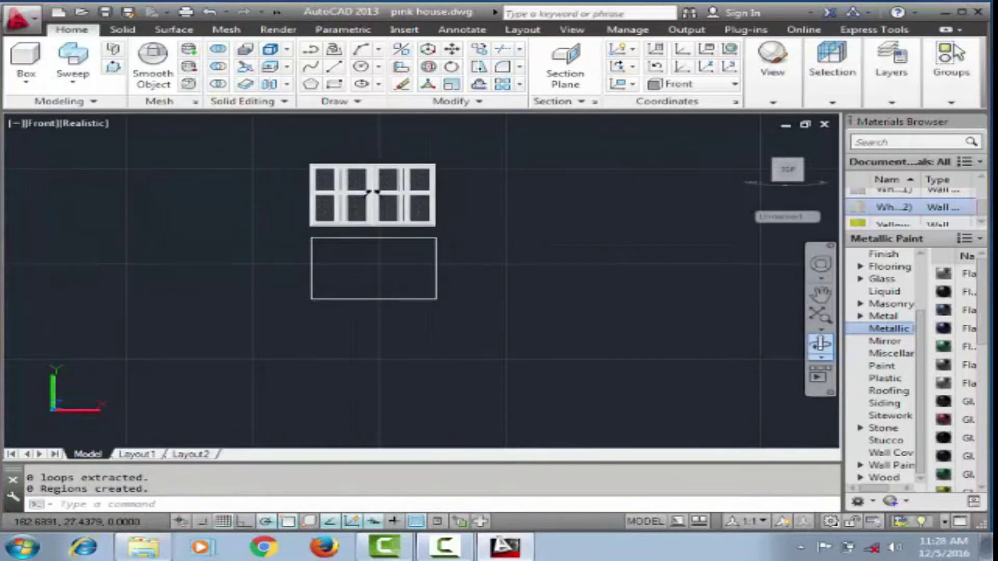
shift+middle_drag(436, 282, 383, 307)
key(ctrl+z)
Step: Draw a polyline rectangle below the window with an 8-unit side
click(310, 49)
click(293, 248)
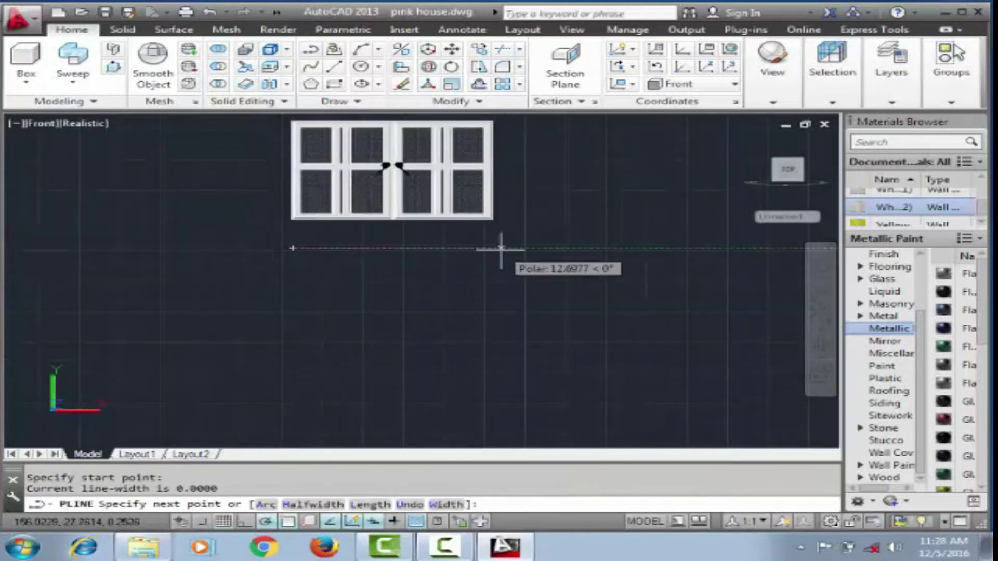
click(492, 248)
text(8)
key(Return)
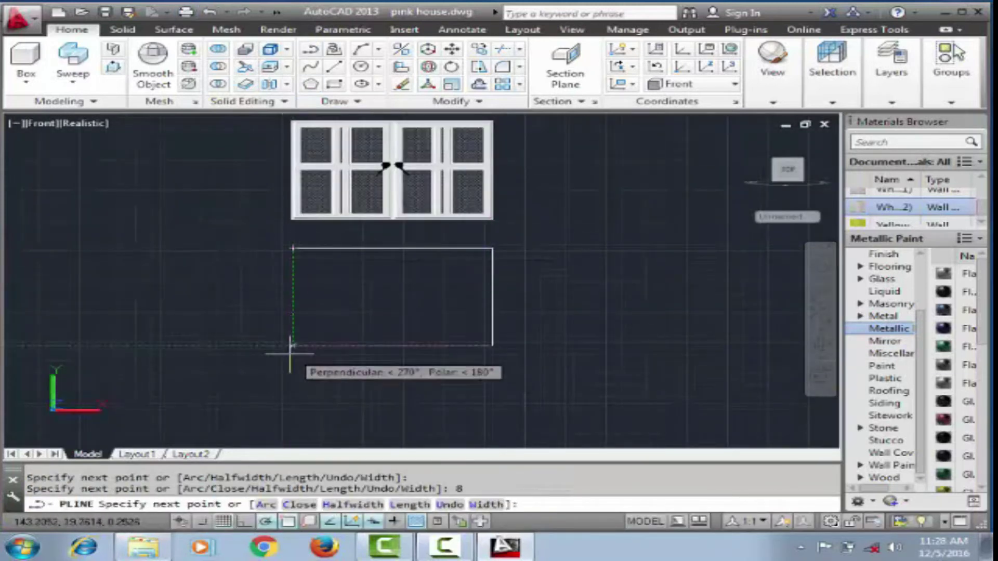
Step: Convert the new rectangle to a region and extrude it to height 1
key(Return)
key(Return)
click(332, 250)
text(EXTR)
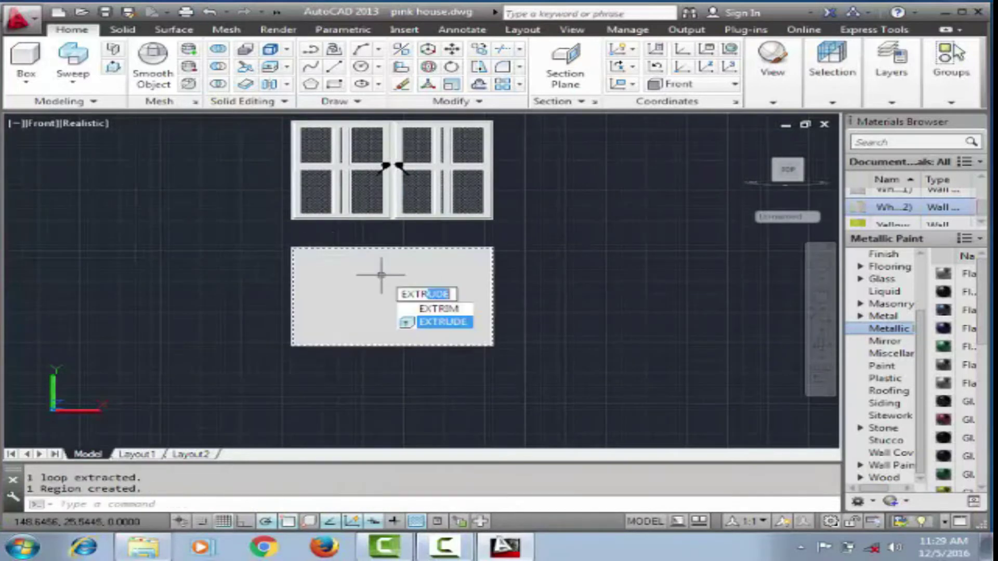
key(Return)
click(382, 276)
key(Return)
text(1)
key(Return)
scroll(356, 309, down, 4)
Step: In Top view, repeatedly try moving the new slab, cancelling each attempt
click(34, 123)
click(59, 144)
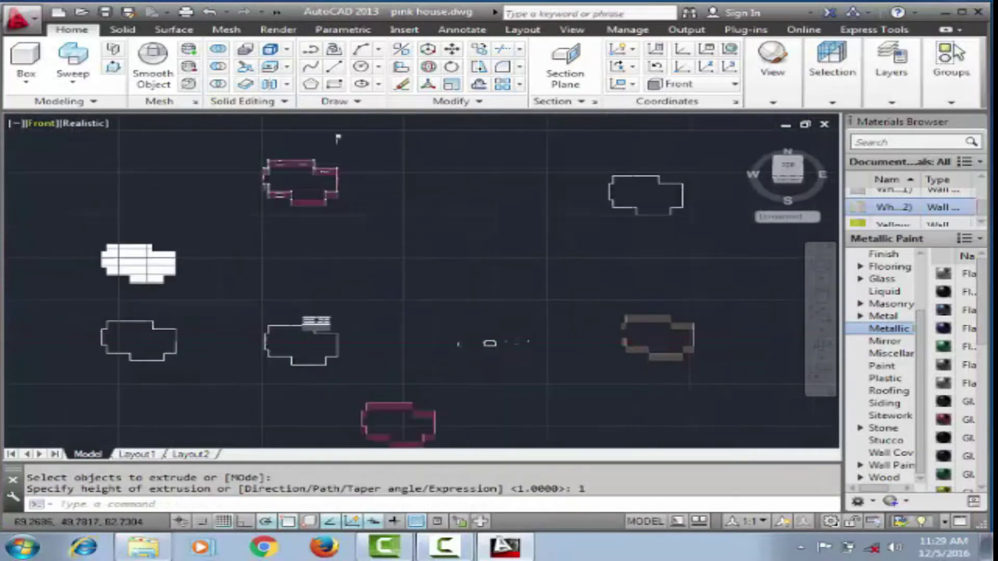
click(357, 290)
scroll(372, 209, down, 2)
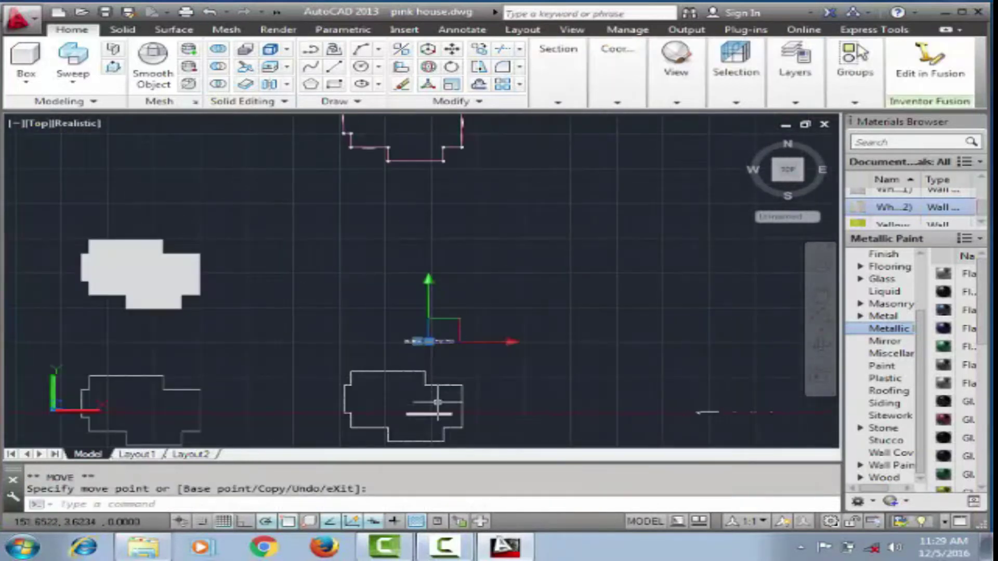
key(Escape)
key(Escape)
click(416, 414)
click(429, 415)
scroll(400, 156, up, 4)
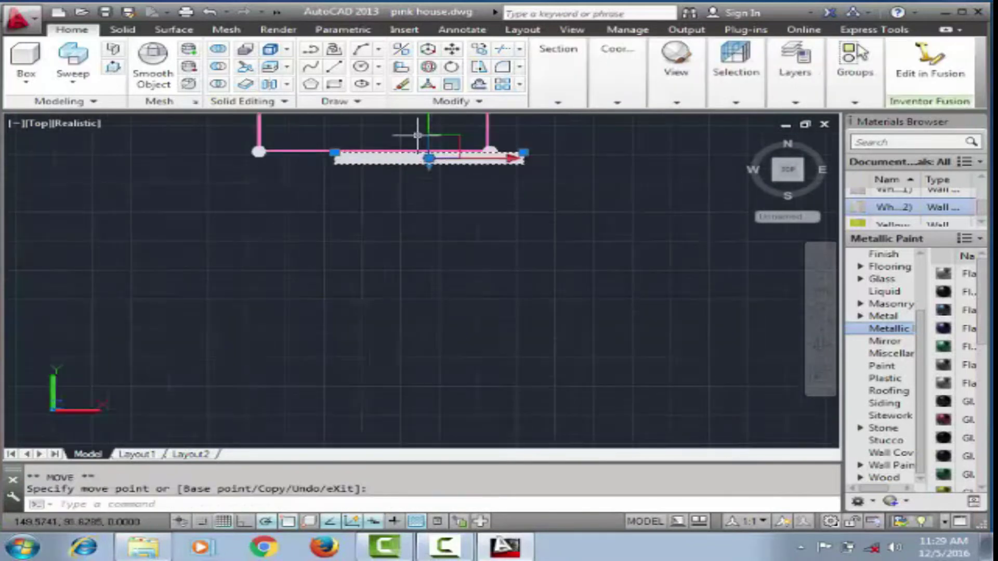
scroll(409, 208, up, 3)
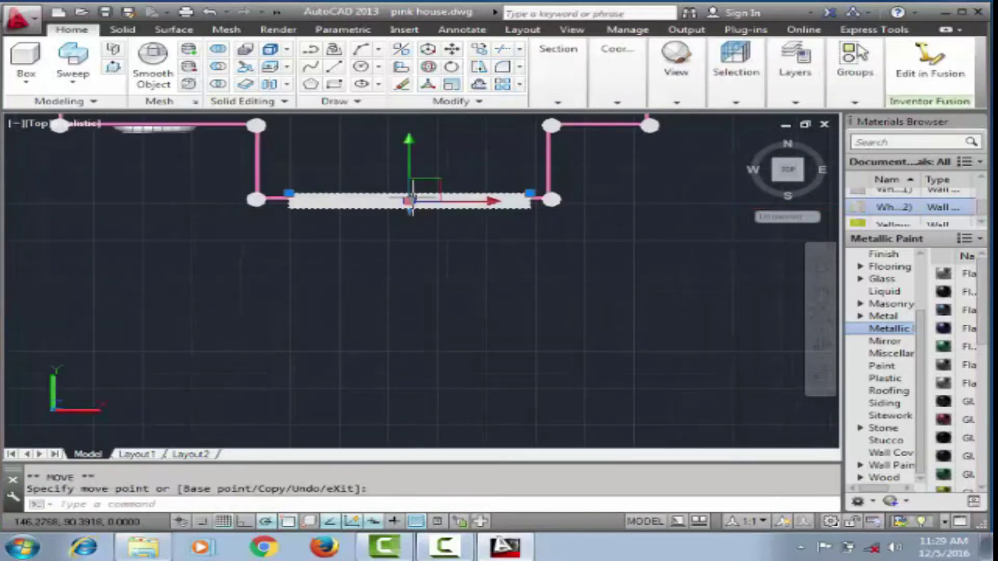
key(Escape)
scroll(383, 181, up, 2)
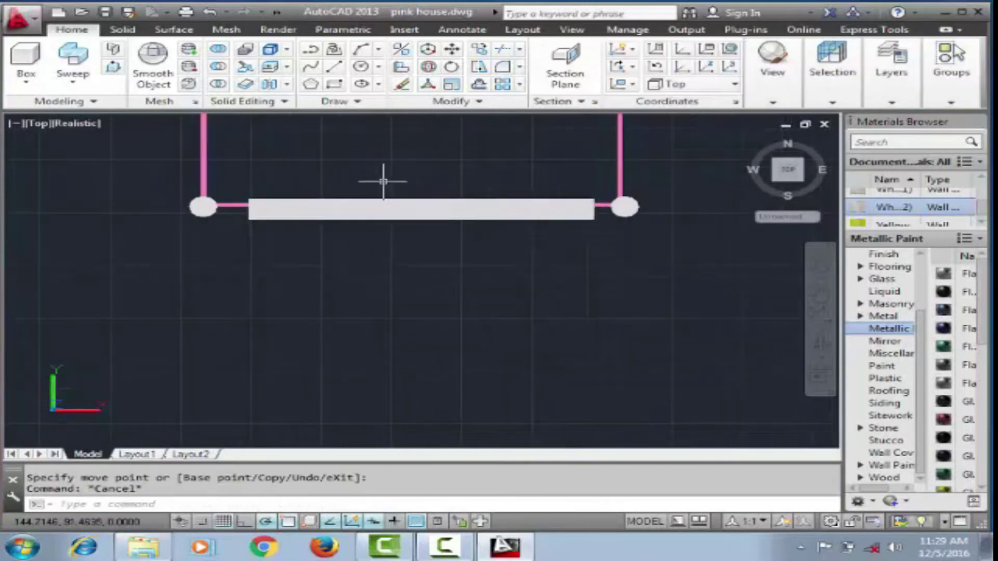
click(416, 211)
key(Escape)
scroll(680, 279, down, 3)
Step: Orbit the model into 3D, then switch to the Front preset view
shift+middle_drag(680, 279, 390, 138)
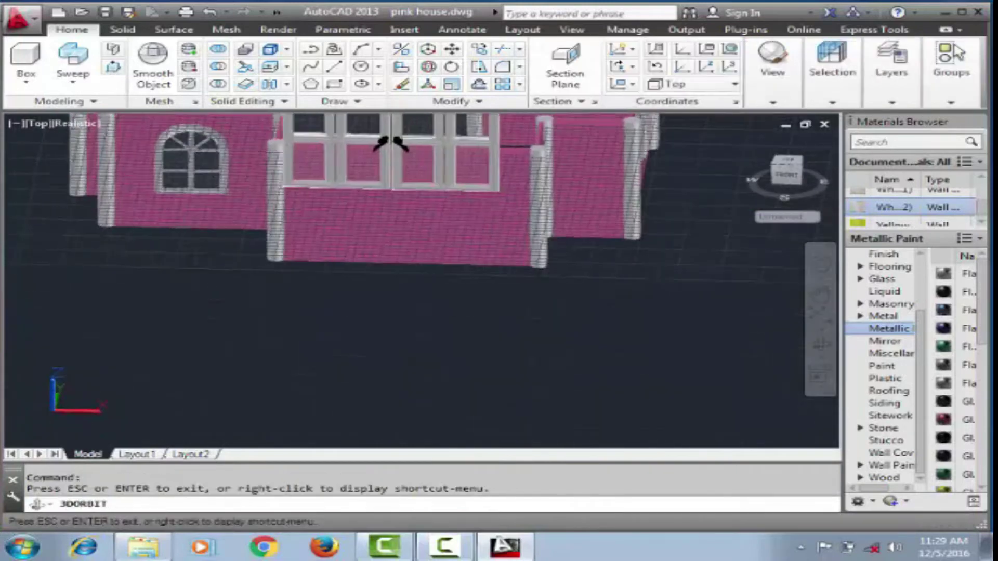
scroll(390, 138, down, 2)
click(121, 194)
click(52, 123)
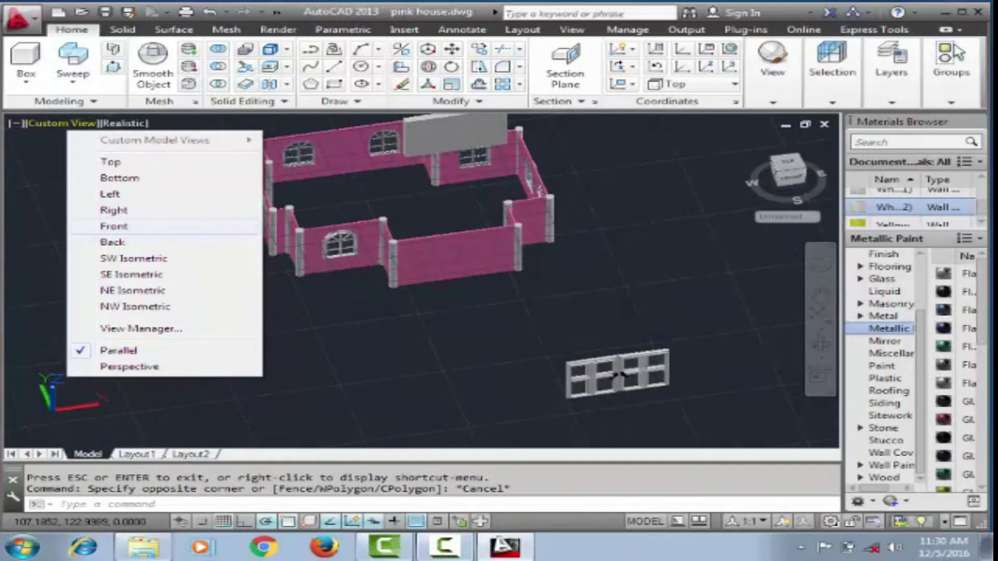
click(112, 232)
scroll(406, 388, up, 2)
Step: Move the slab below the house wall and scale it by factor 1
click(390, 235)
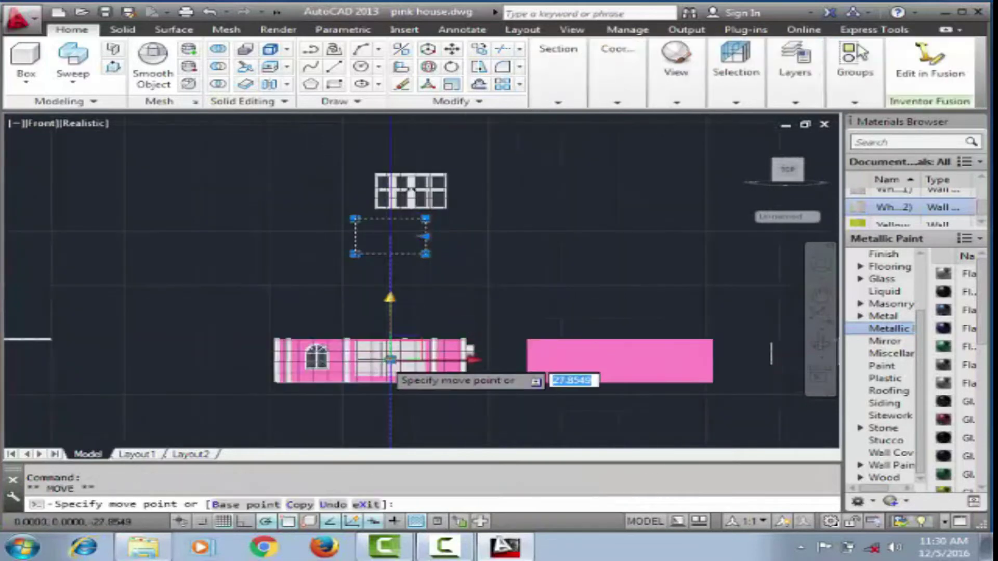
click(380, 401)
scroll(397, 401, up, 1)
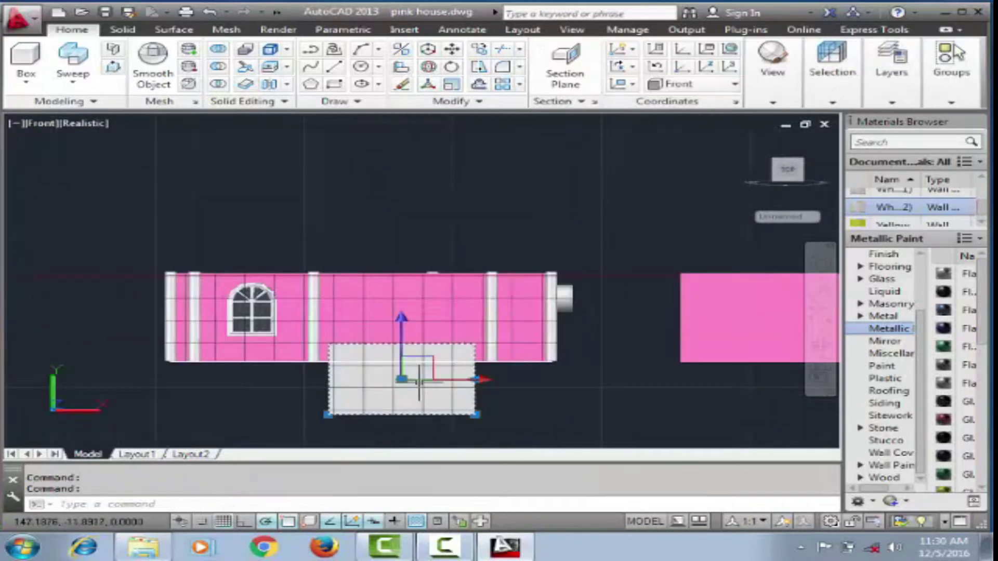
text(sc)
key(Return)
click(461, 367)
scroll(458, 369, up, 1)
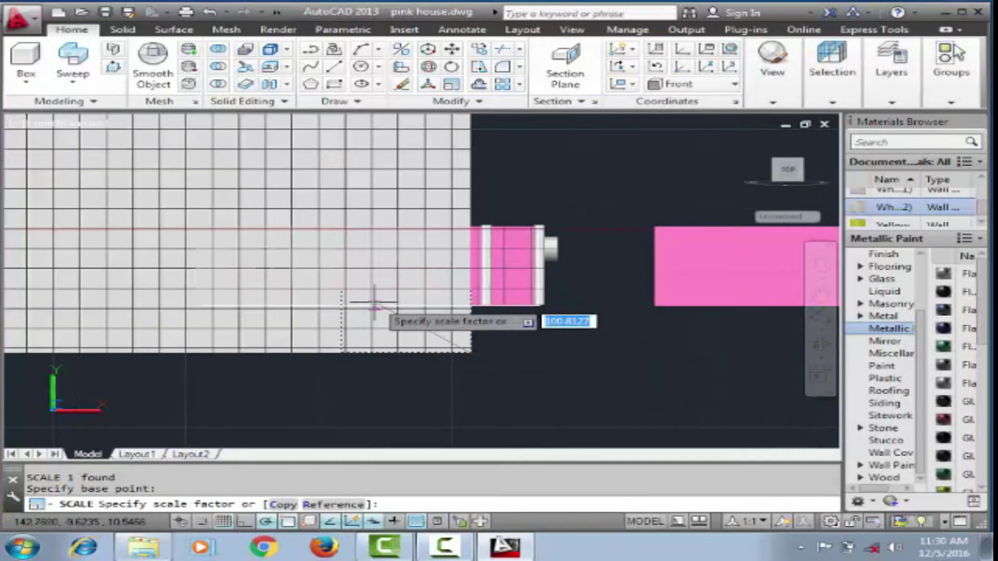
text(1)
key(Return)
Step: Scale the slab to half size with a factor of 0.5
text(sc)
key(Return)
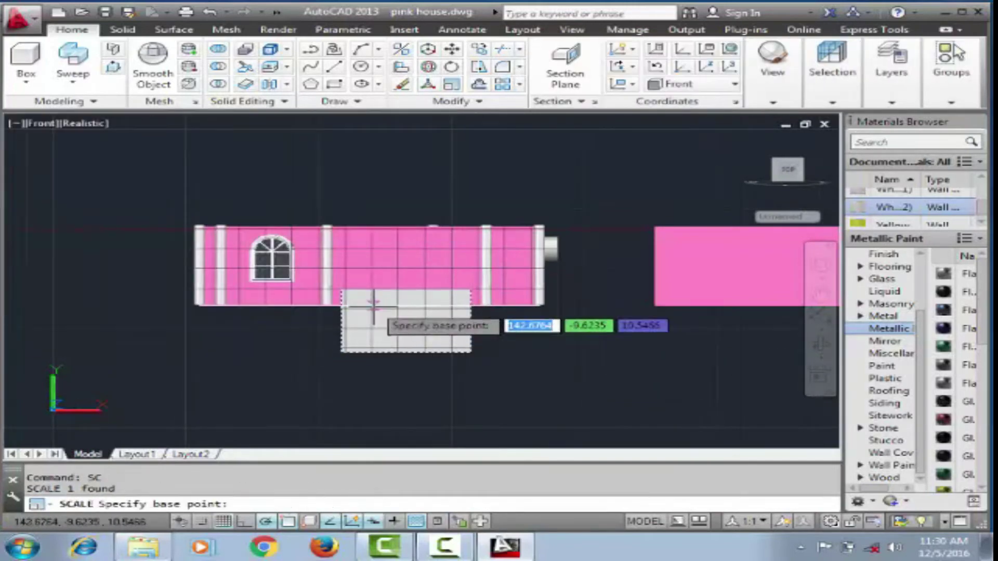
click(355, 306)
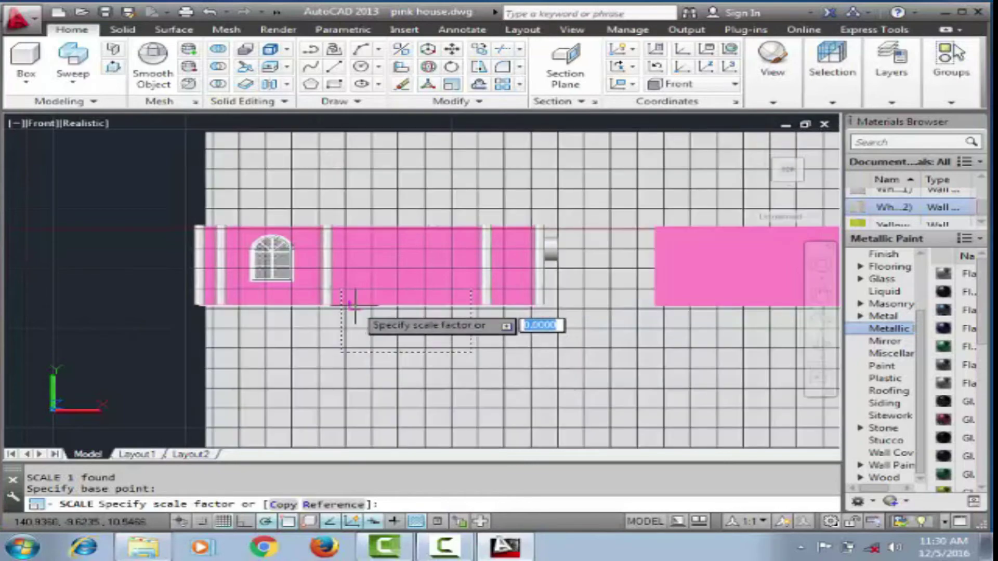
text(.5)
key(Return)
scroll(351, 306, up, 3)
key(Return)
click(260, 333)
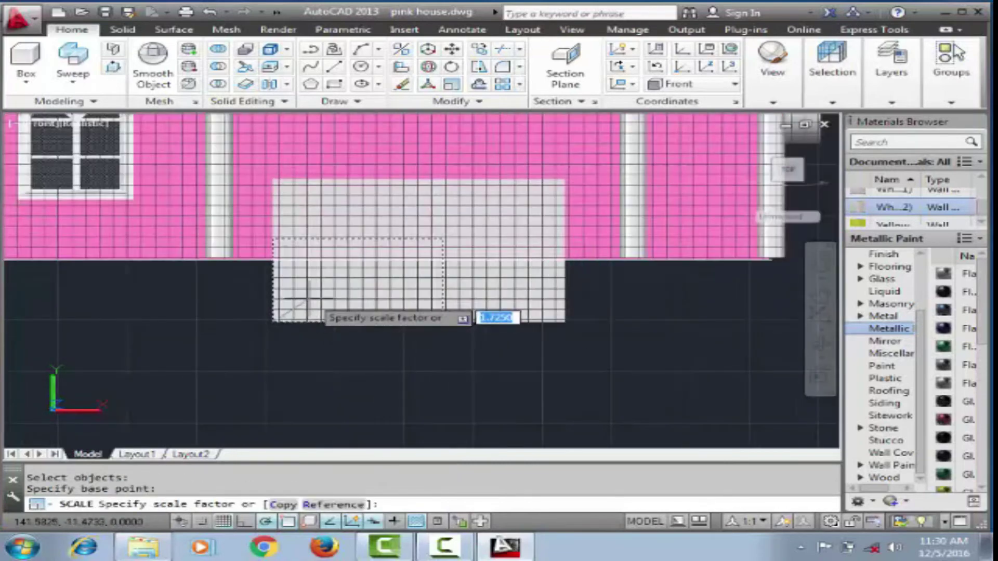
scroll(307, 301, down, 3)
Step: Move the slab up onto the pink wall into its new position
key(Return)
click(416, 301)
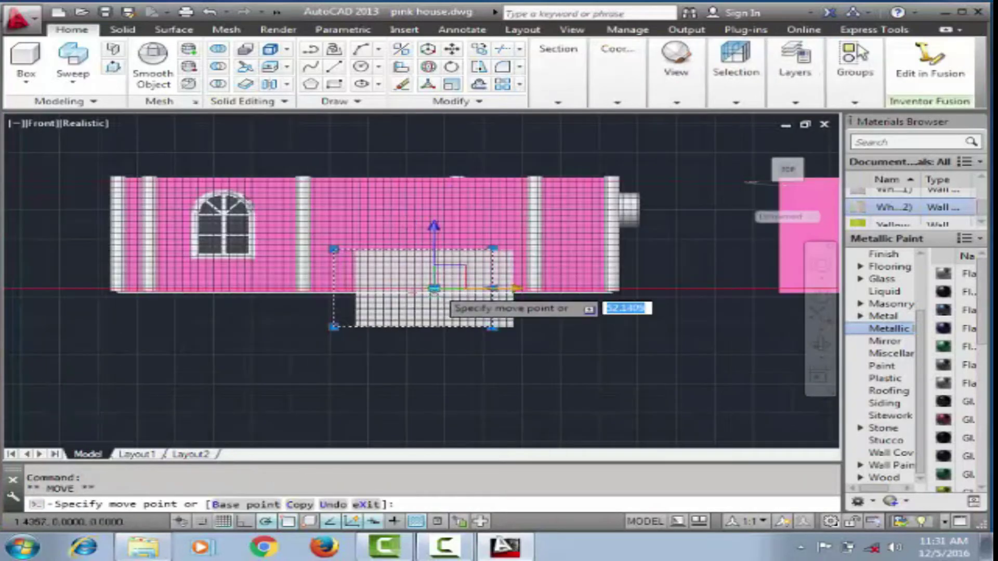
click(429, 216)
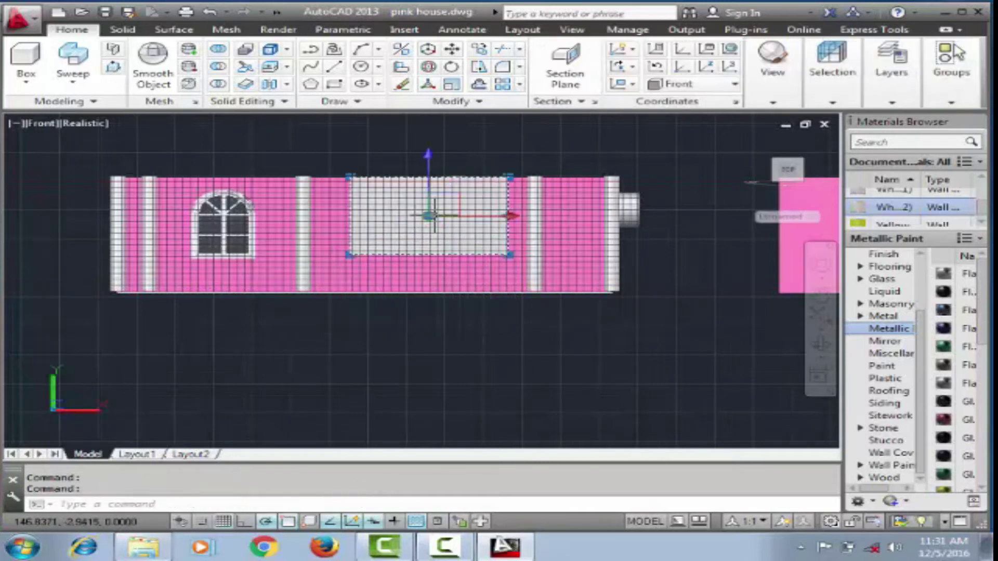
click(437, 147)
scroll(477, 221, down, 2)
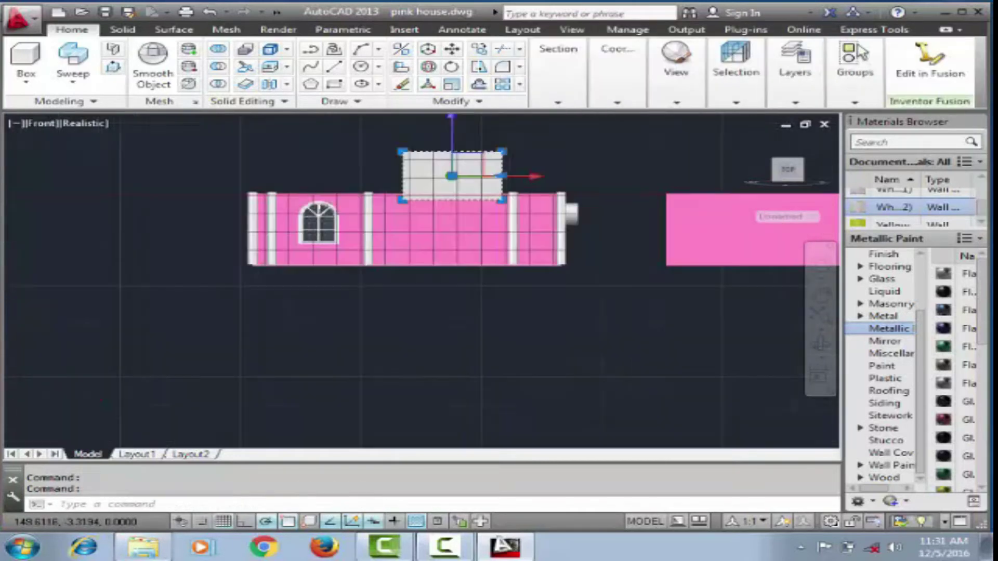
click(451, 240)
scroll(503, 239, up, 2)
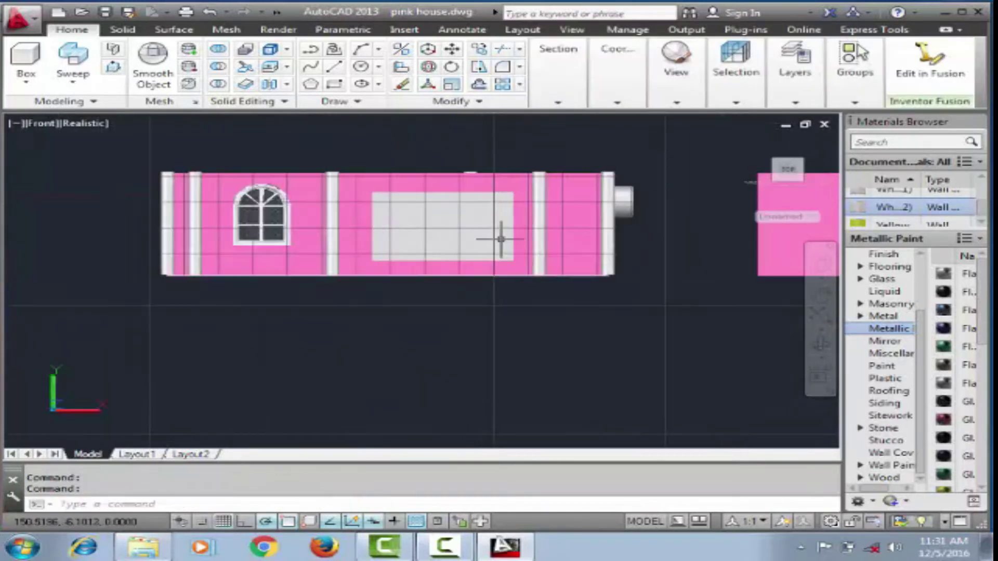
click(457, 223)
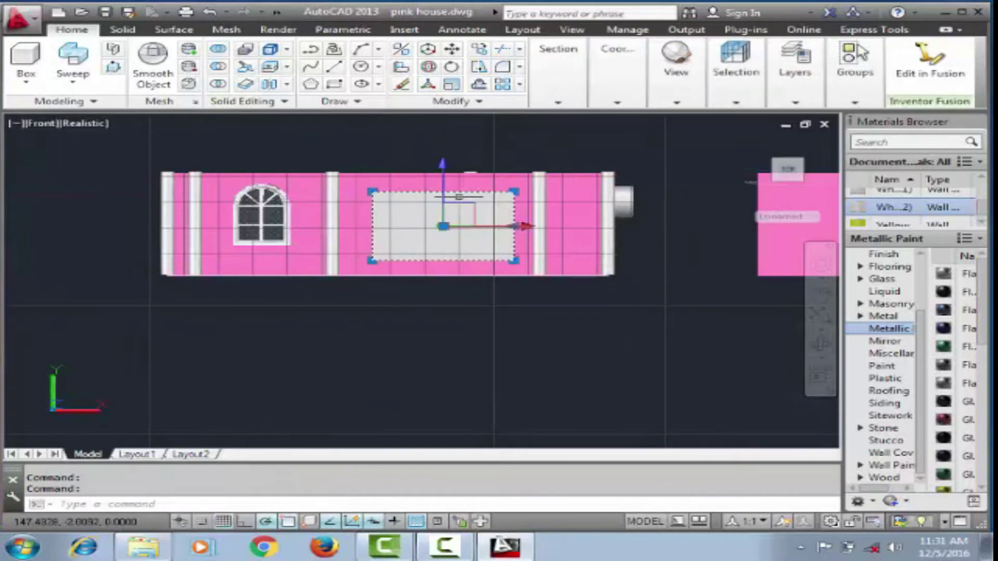
Step: Start another scale from the slab corner, then delete the grey slab
text(sc)
key(Return)
click(514, 261)
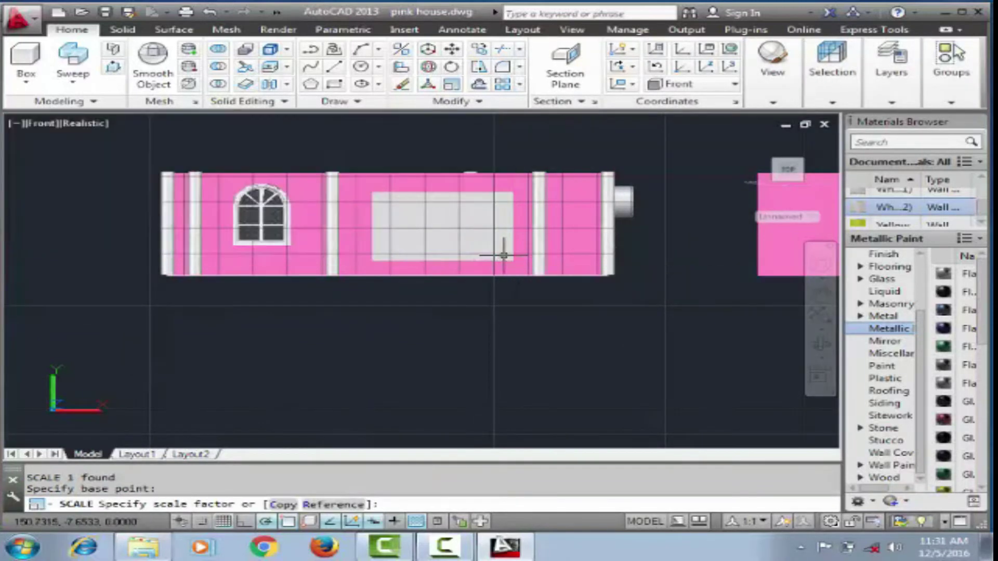
scroll(474, 225, down, 2)
scroll(447, 291, up, 1)
scroll(445, 413, down, 1)
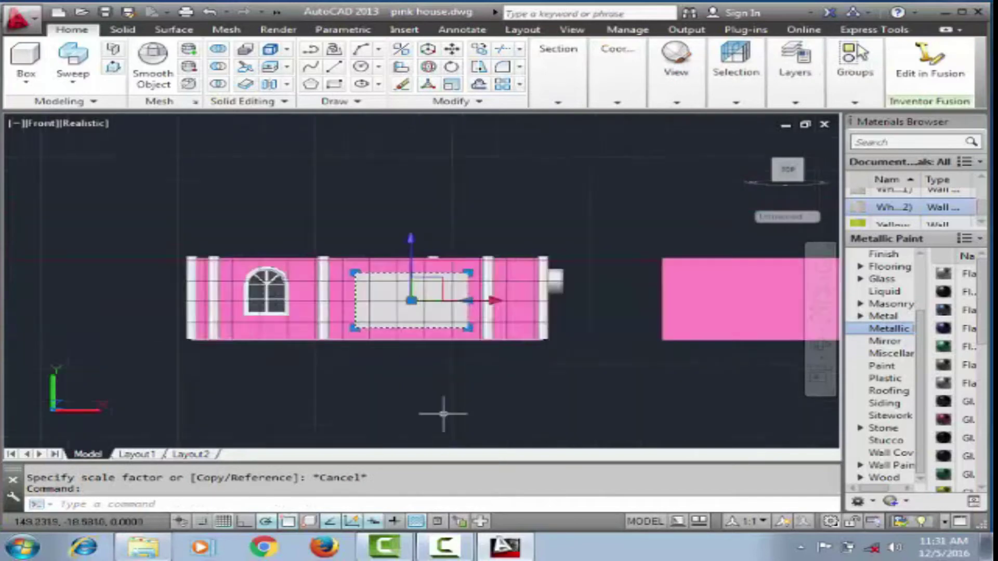
scroll(406, 293, down, 1)
key(Delete)
Step: Select the window for moving, then cancel and clear the selection
click(430, 133)
scroll(437, 136, down, 1)
scroll(439, 257, up, 4)
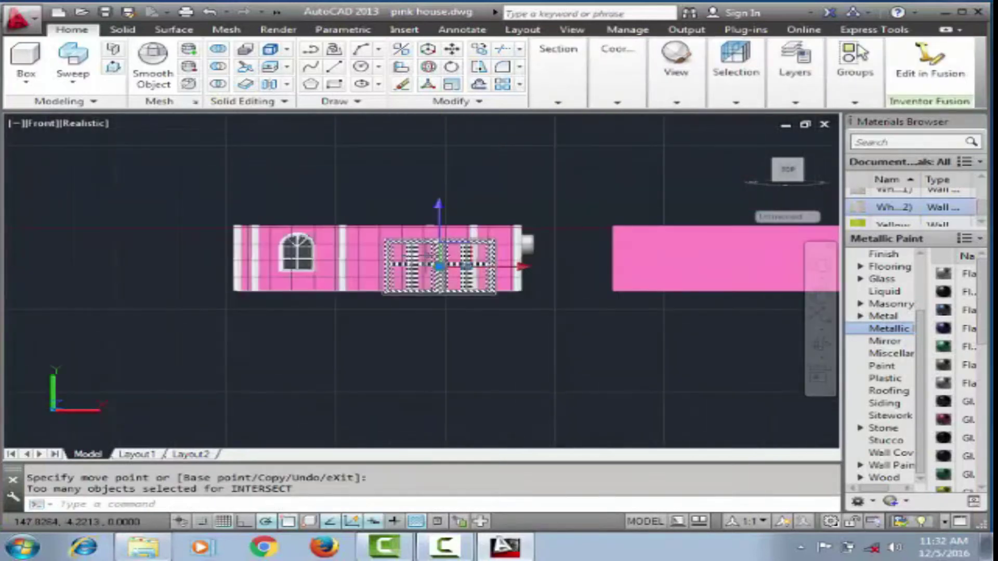
scroll(446, 271, up, 2)
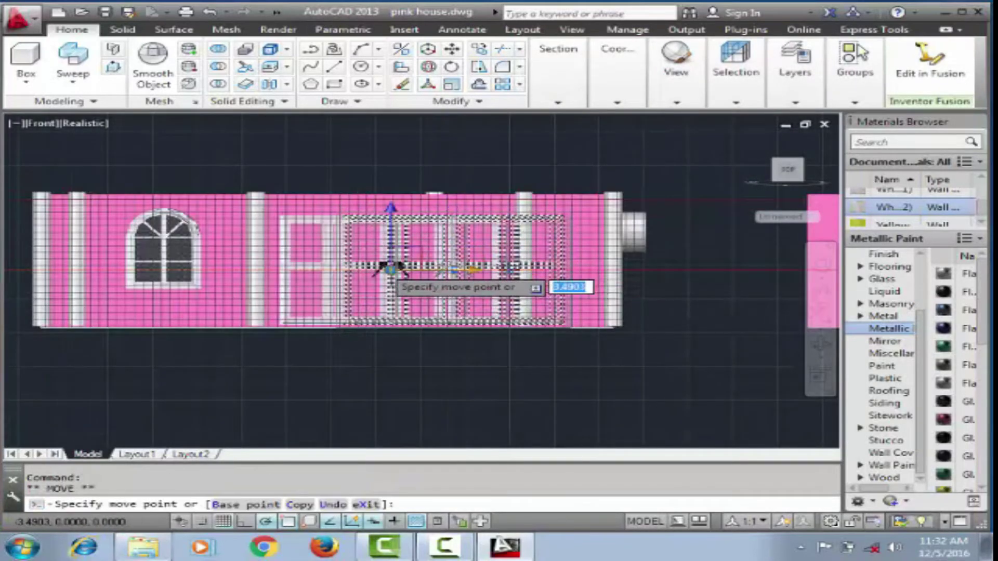
key(Escape)
scroll(409, 274, down, 2)
Step: Orbit the house briefly, then return to the Front view
shift+middle_drag(409, 274, 404, 282)
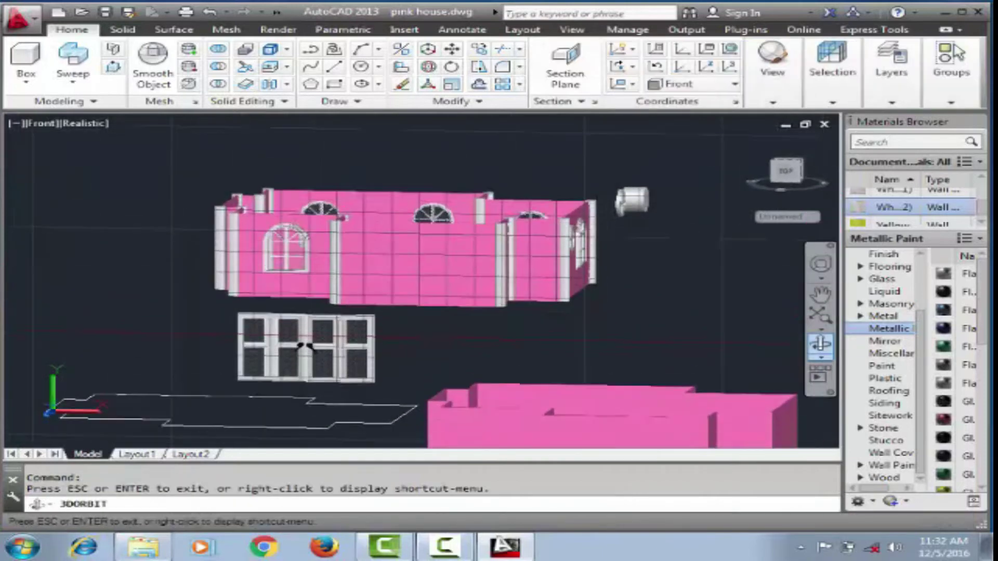
right_click(404, 282)
click(468, 338)
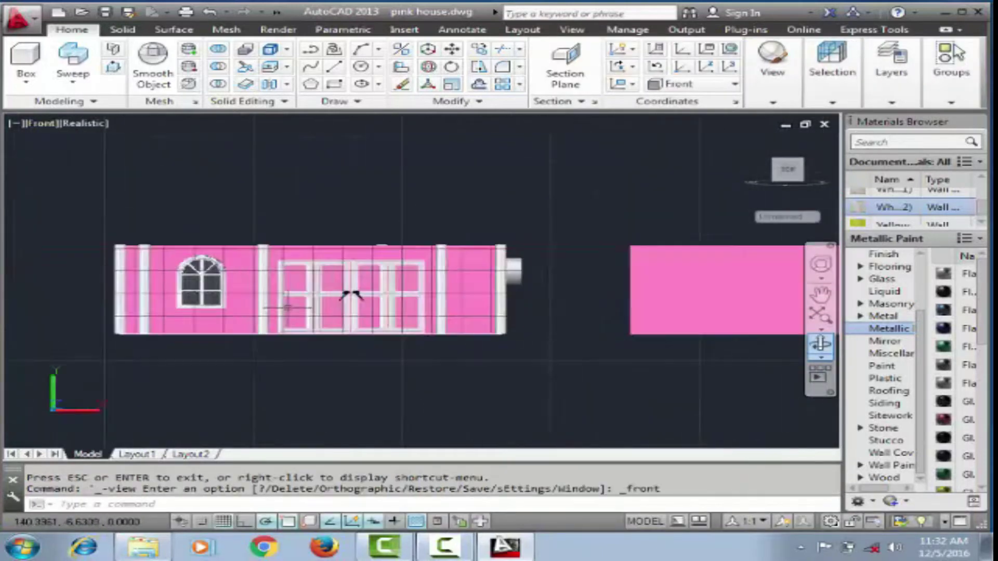
scroll(394, 322, down, 3)
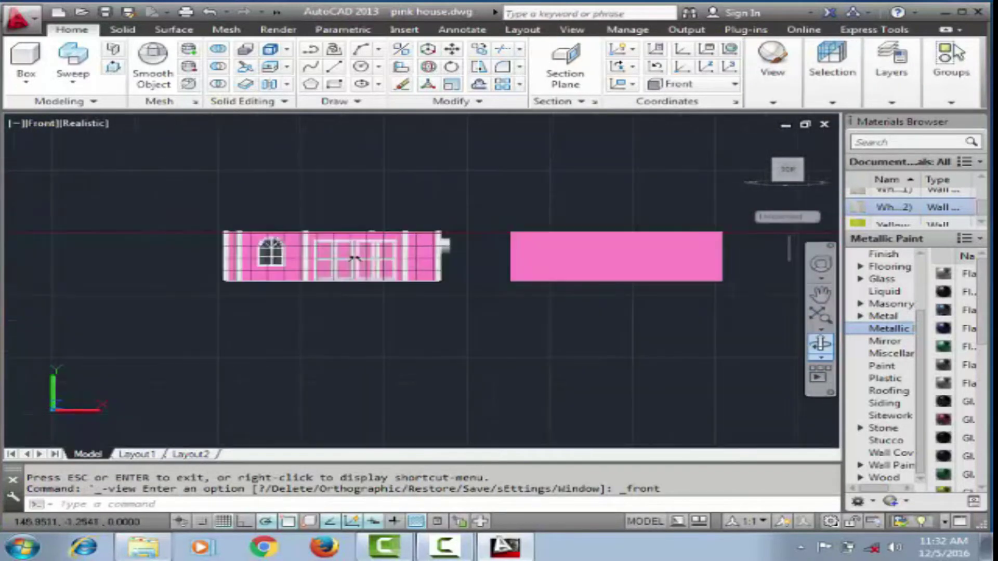
scroll(372, 338, up, 2)
scroll(372, 339, up, 1)
Step: Trace a line outline below the house front, make it a region, and extrude it 1 unit
text(l)
key(Return)
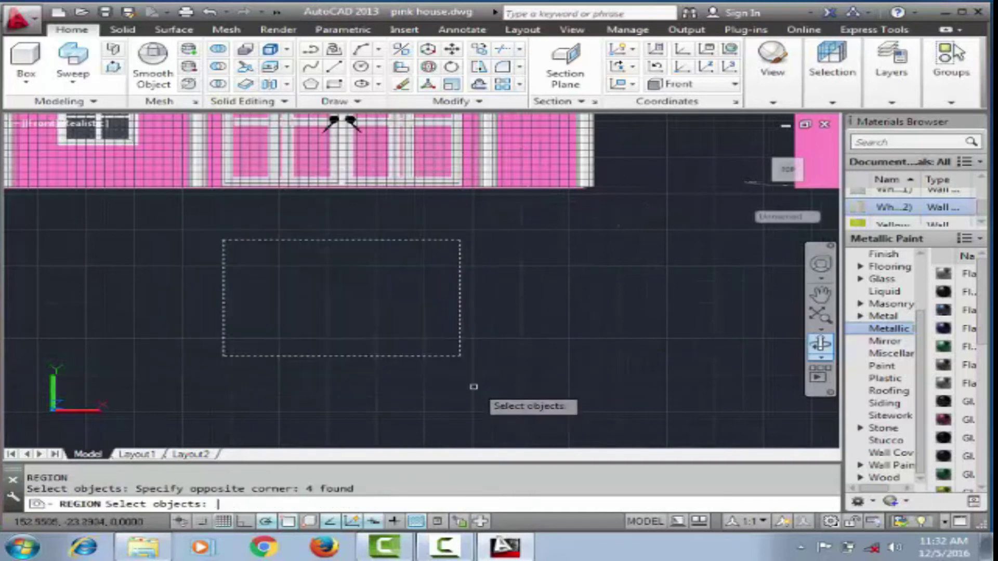
key(Return)
text(ext)
click(379, 285)
text(1)
key(Return)
scroll(535, 299, down, 1)
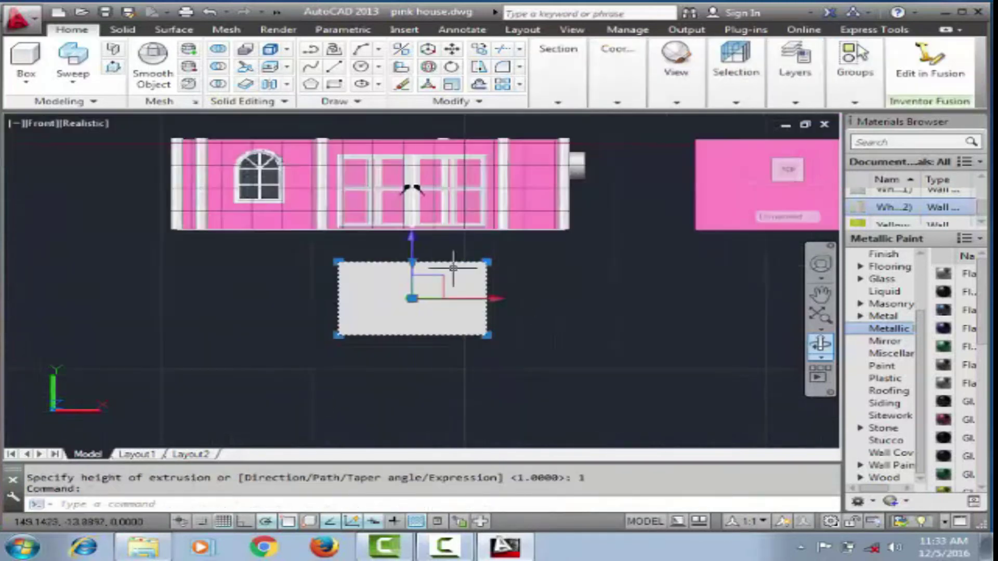
Step: Try moving the new slab and outline, cancelling each attempt
click(412, 298)
key(Escape)
key(Escape)
click(408, 294)
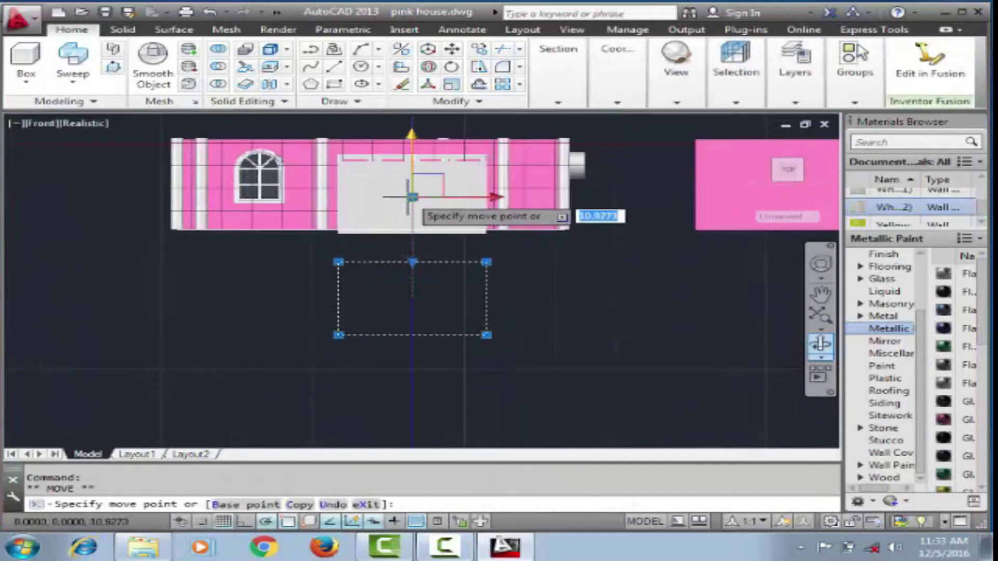
key(Escape)
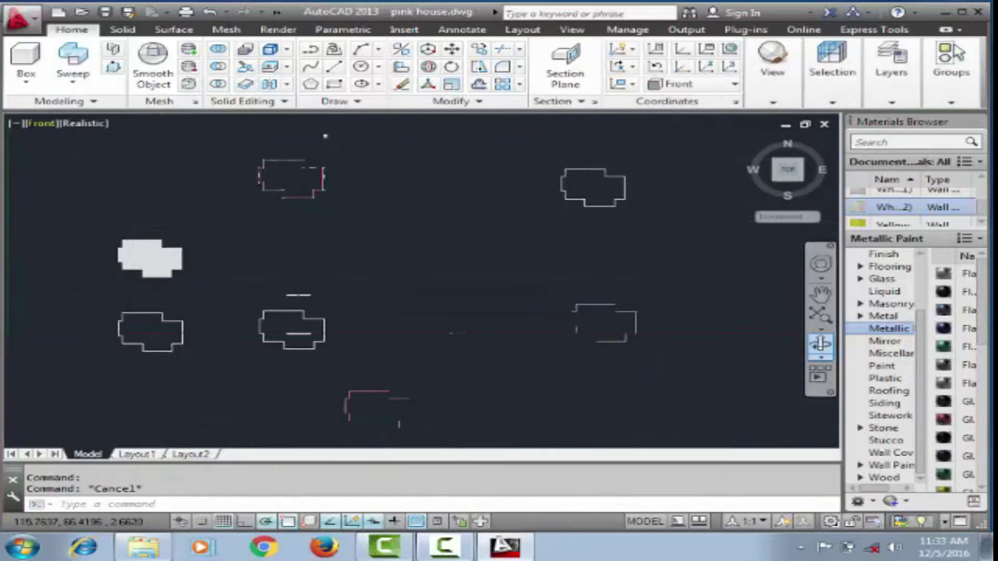
click(308, 282)
scroll(453, 285, up, 3)
key(Escape)
Step: Start a SUBTRACT on the house solid, then orbit the model into 3D
text(su)
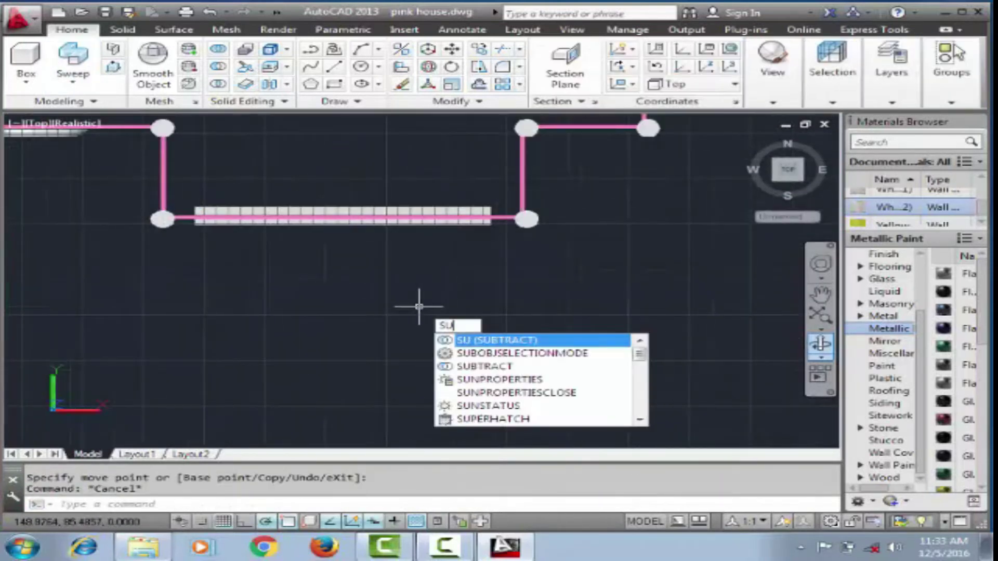
key(Return)
click(474, 208)
scroll(479, 327, down, 3)
key(Return)
scroll(607, 363, down, 2)
click(458, 241)
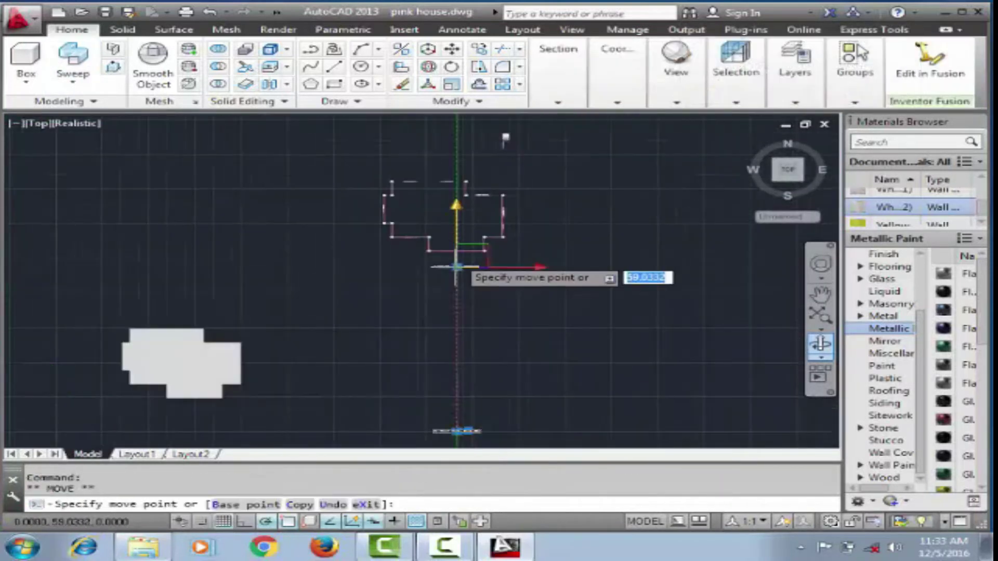
scroll(459, 242, up, 5)
scroll(458, 245, up, 2)
scroll(457, 261, down, 3)
mouse_move(457, 260)
shift+middle_down()
mouse_move(474, 212)
mouse_move(477, 227)
shift+middle_up()
scroll(474, 212, down, 5)
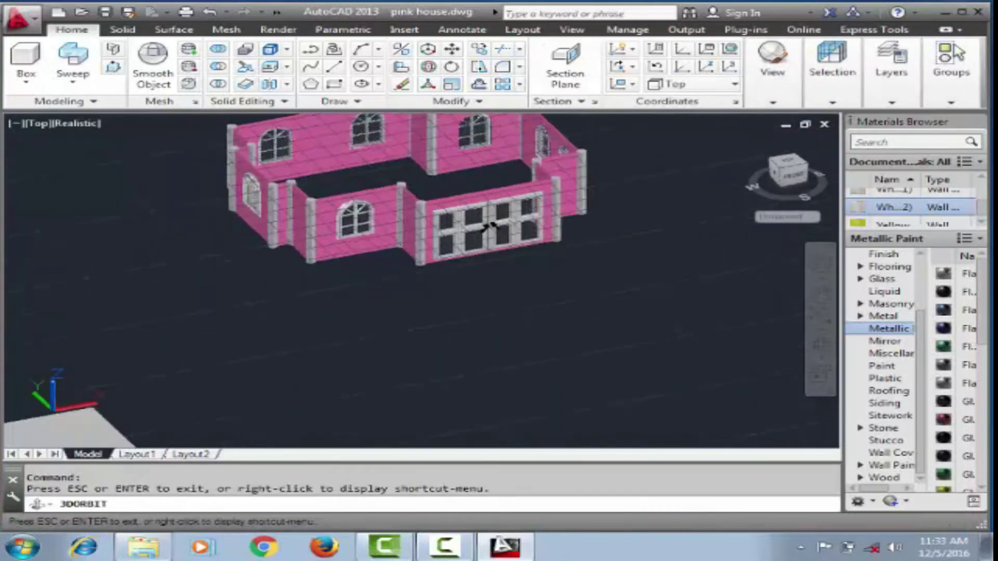
Step: In Top view, copy and mirror the bottom wall, keeping the original
click(47, 123)
click(111, 161)
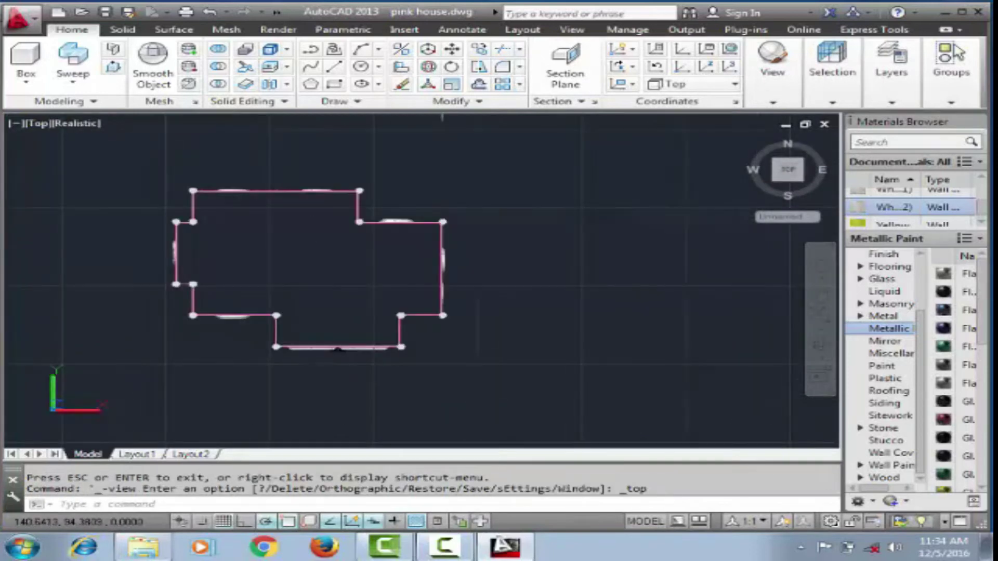
right_click(322, 349)
click(385, 292)
click(331, 333)
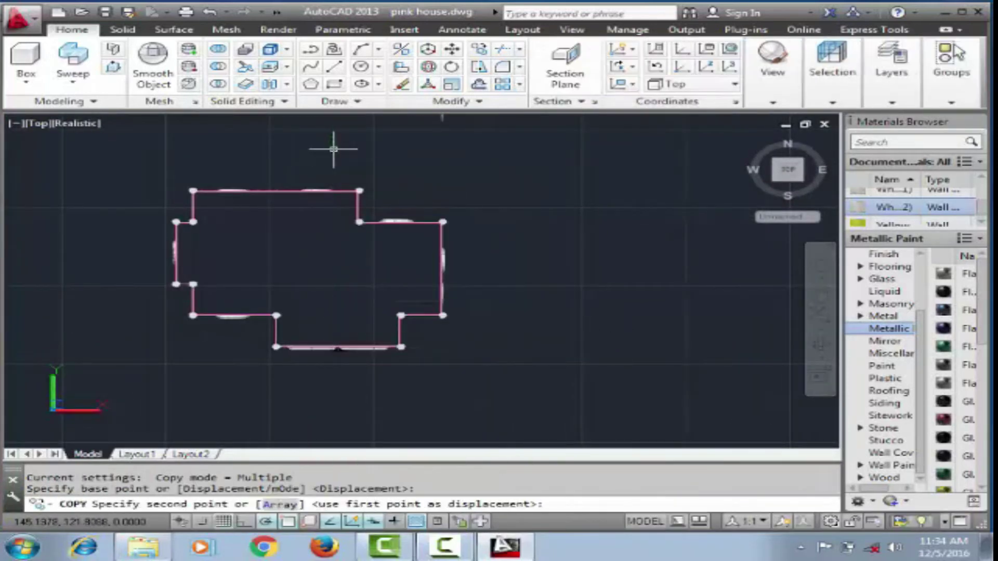
key(Return)
click(338, 326)
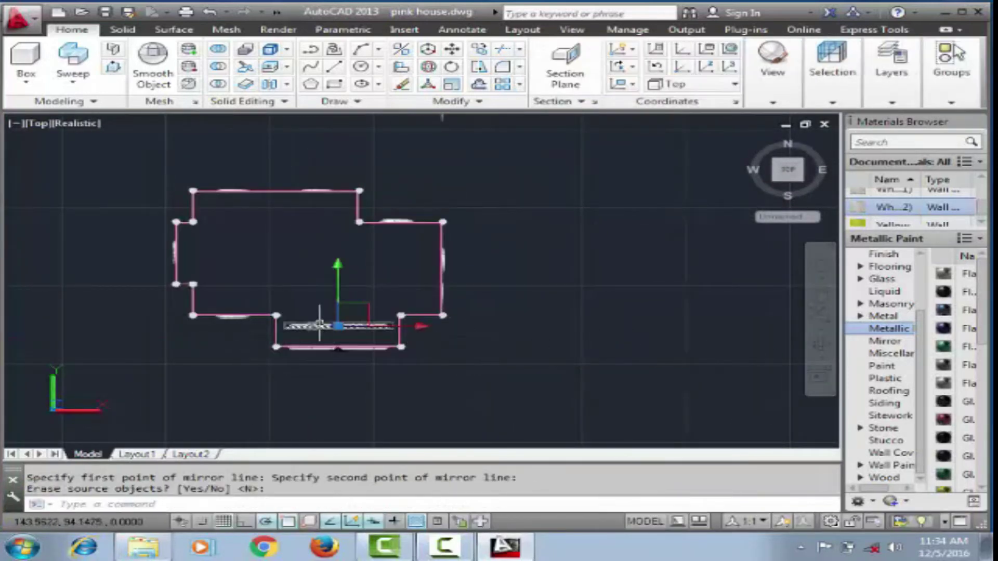
click(338, 326)
key(Escape)
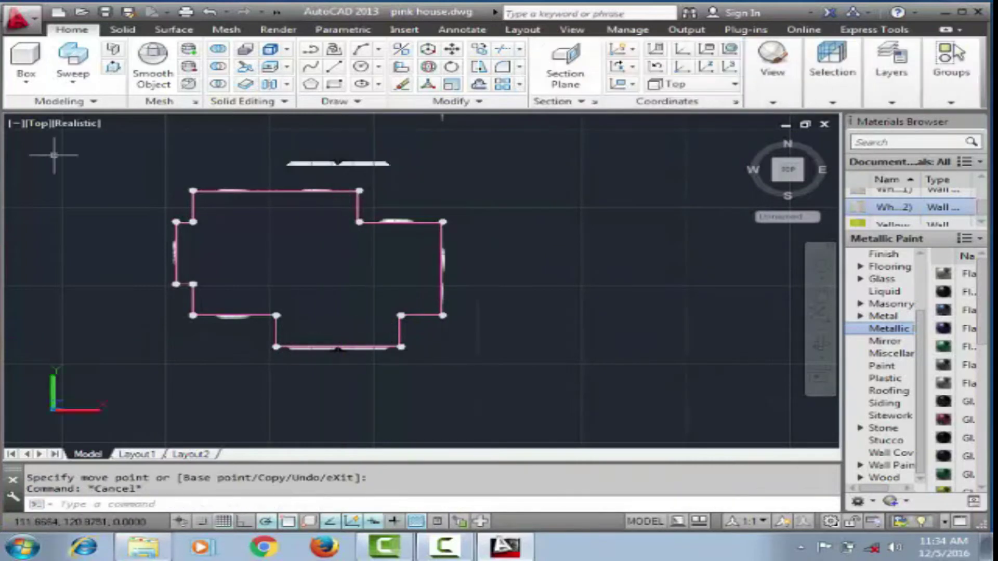
Step: Delete the stray mirrored wall piece and display the Back view
scroll(379, 137, down, 3)
scroll(484, 324, up, 2)
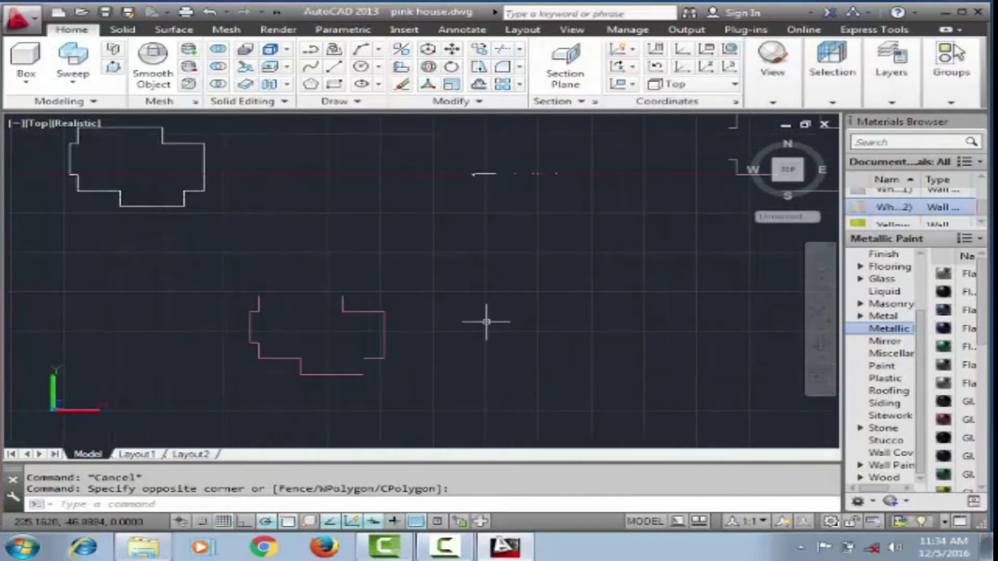
click(379, 373)
scroll(796, 322, down, 1)
mouse_move(795, 323)
shift+middle_down()
mouse_move(534, 252)
mouse_move(608, 267)
shift+middle_up()
scroll(592, 265, down, 2)
key(Delete)
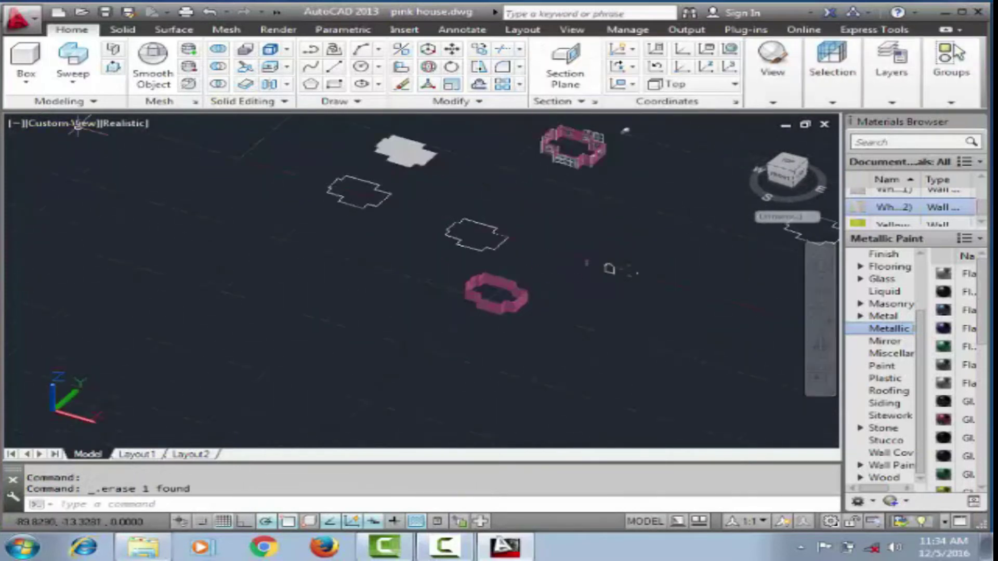
click(55, 123)
click(115, 242)
scroll(597, 305, up, 3)
Step: Ungroup the window, delete the extra copy, and regroup the remaining window parts
text(U)
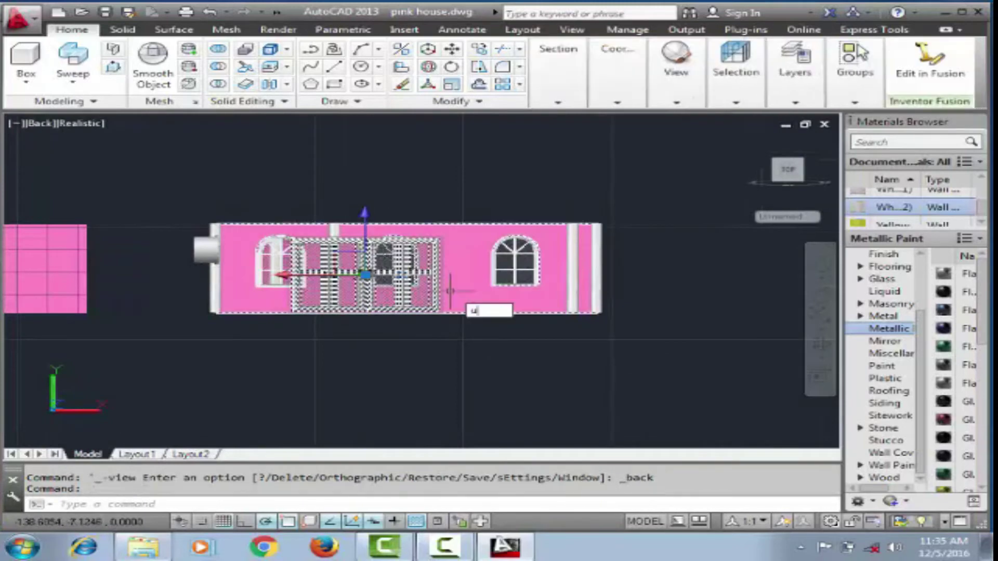
text(NGROUP)
key(Return)
key(Return)
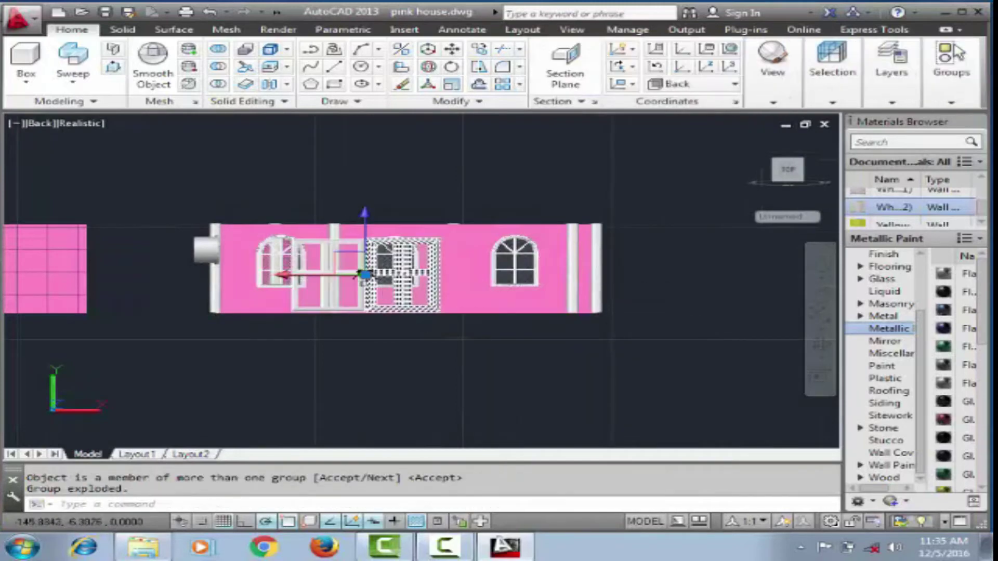
key(Delete)
scroll(421, 350, up, 3)
click(389, 308)
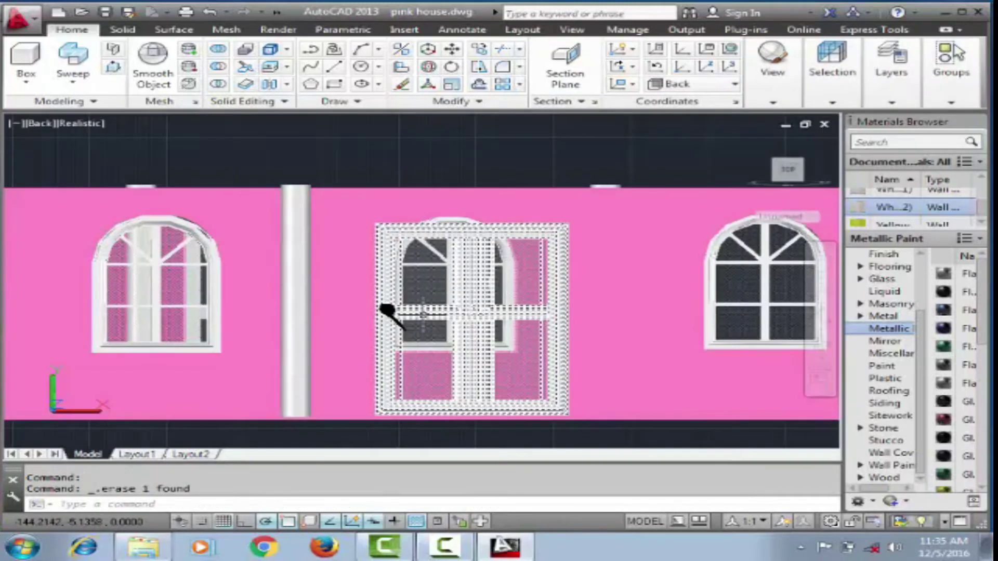
text(g)
key(Return)
key(Return)
scroll(392, 304, down, 5)
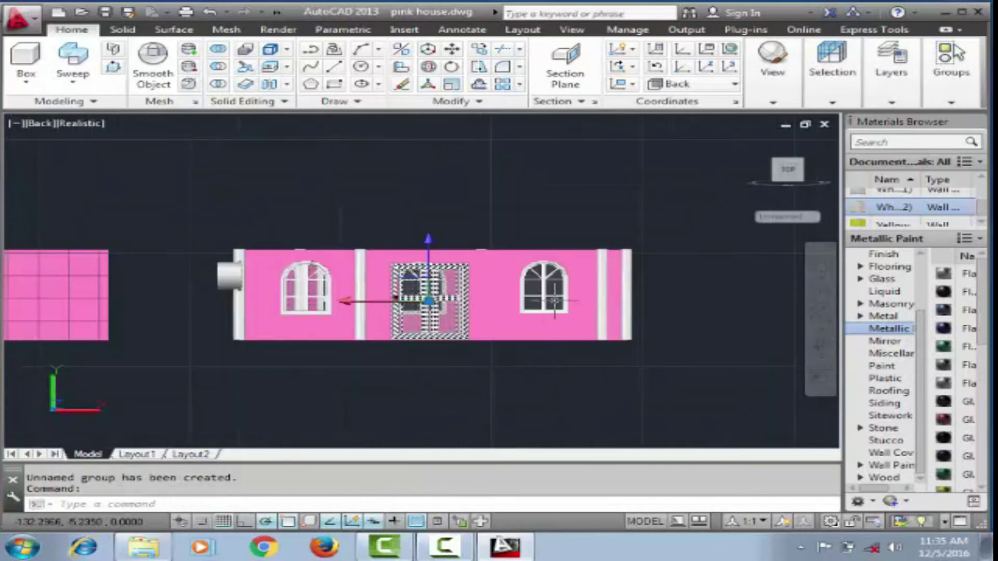
Step: Grip-move the window group out to the right of the house
key(ctrl+shift+p)
click(428, 300)
click(714, 312)
scroll(714, 312, down, 3)
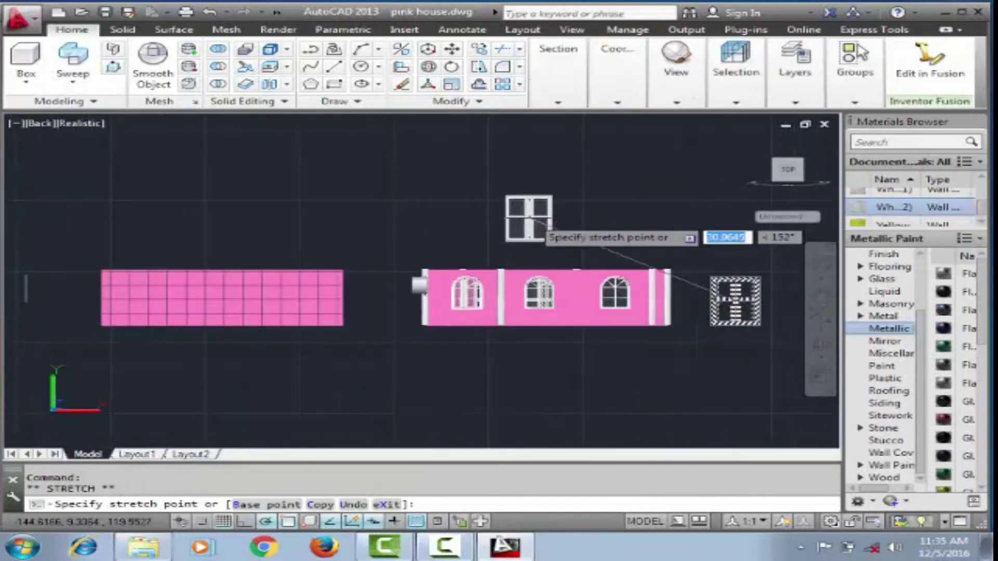
key(space)
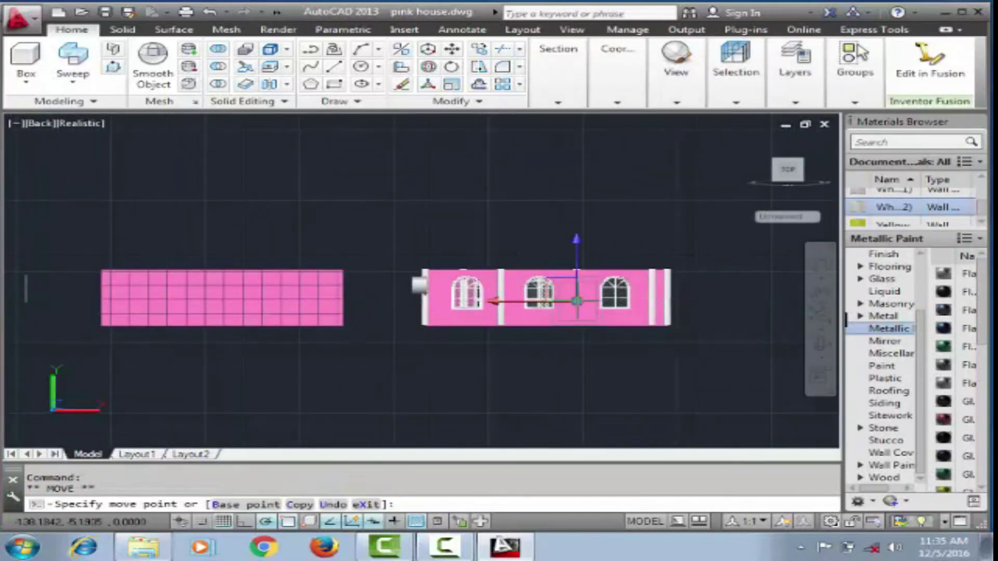
Step: Rescale the window group and move it beside the back wall
scroll(602, 310, up, 3)
scroll(499, 244, down, 2)
scroll(647, 313, up, 2)
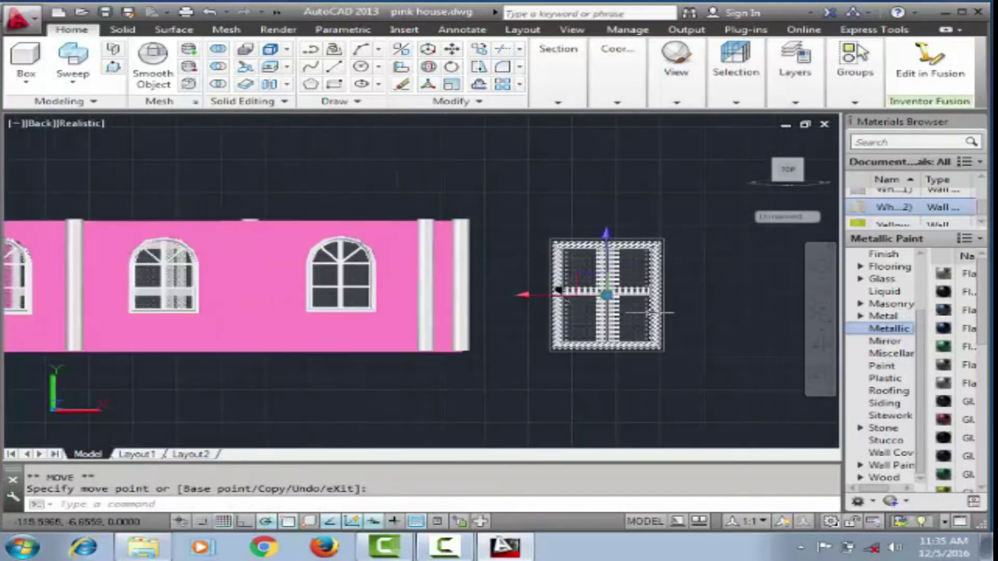
scroll(668, 312, up, 2)
scroll(758, 312, down, 2)
scroll(708, 302, up, 2)
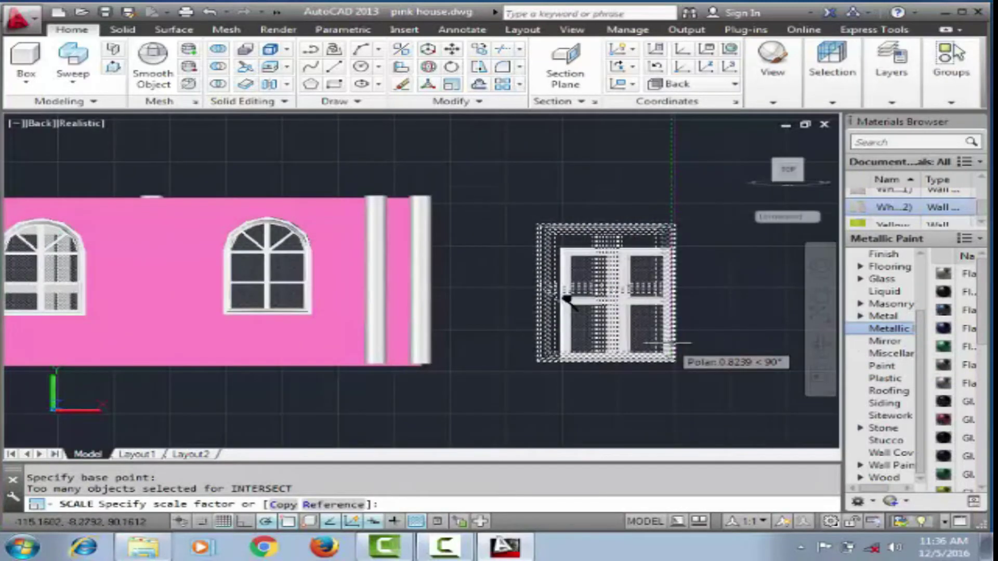
click(567, 297)
click(637, 302)
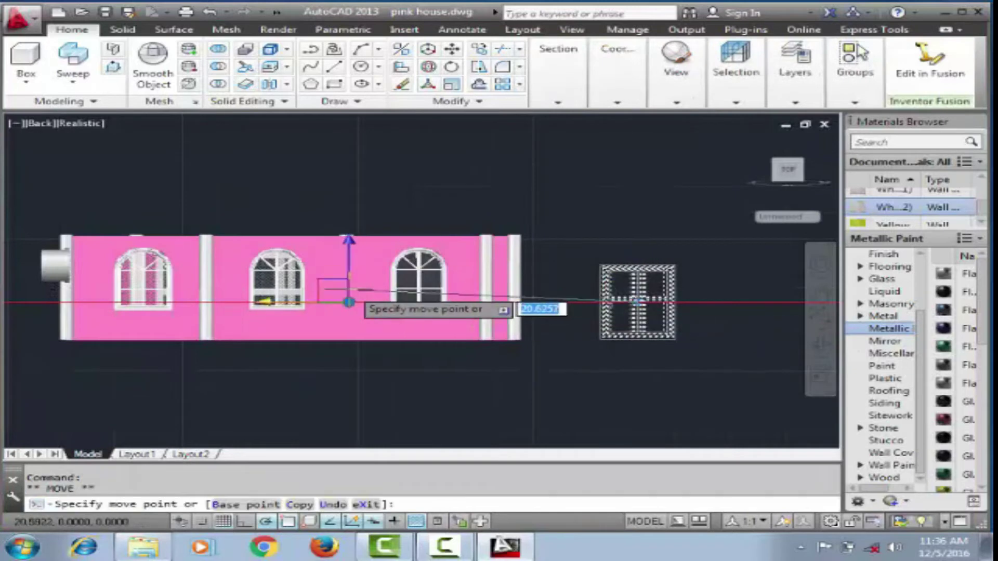
click(629, 289)
Step: Draw straight line segments with the L (LINE) command
scroll(646, 281, up, 3)
text(l)
key(Return)
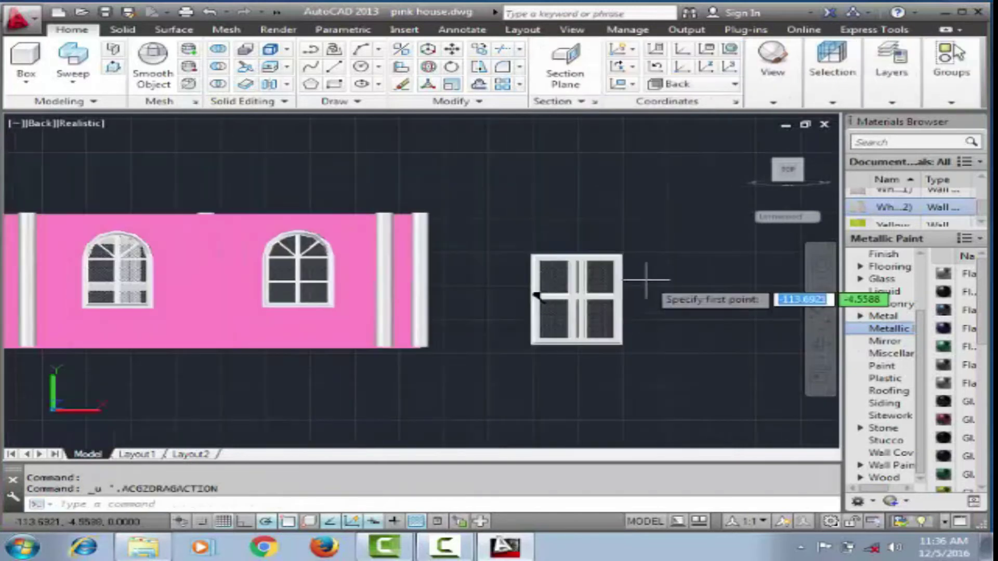
scroll(517, 312, up, 2)
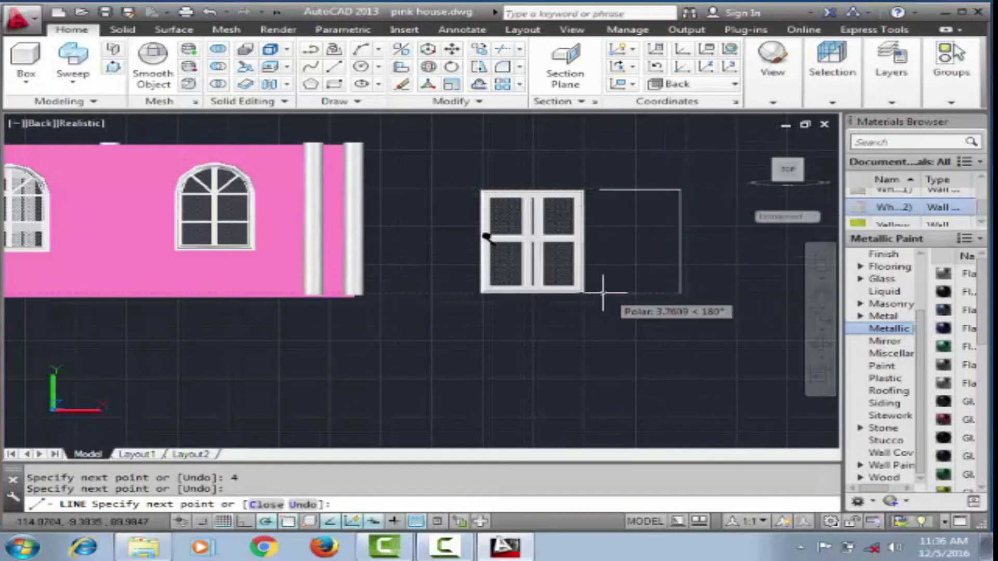
scroll(683, 248, up, 2)
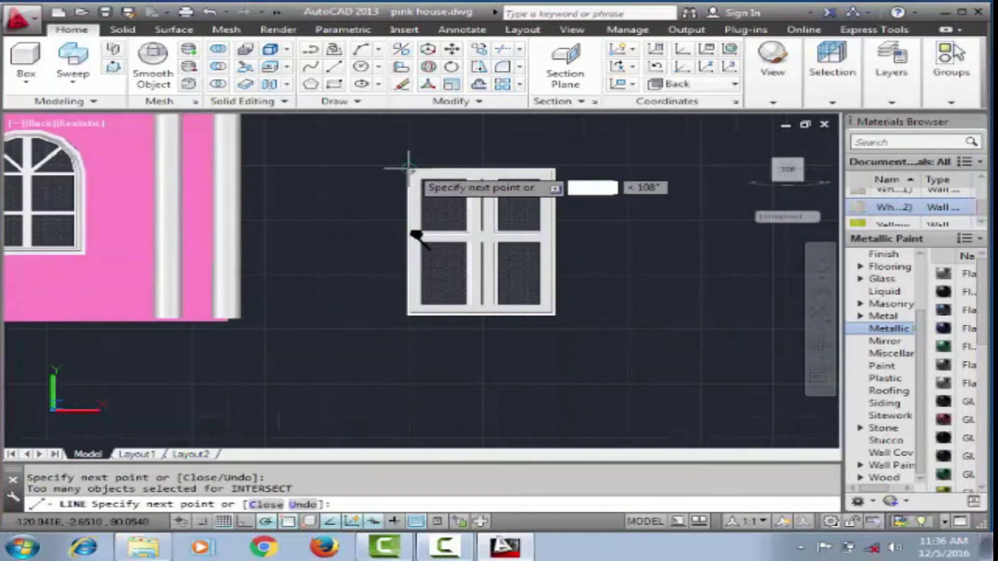
key(Return)
Step: Move the window further to the right and deselect it
scroll(409, 168, down, 2)
click(408, 216)
click(408, 216)
click(583, 213)
key(Escape)
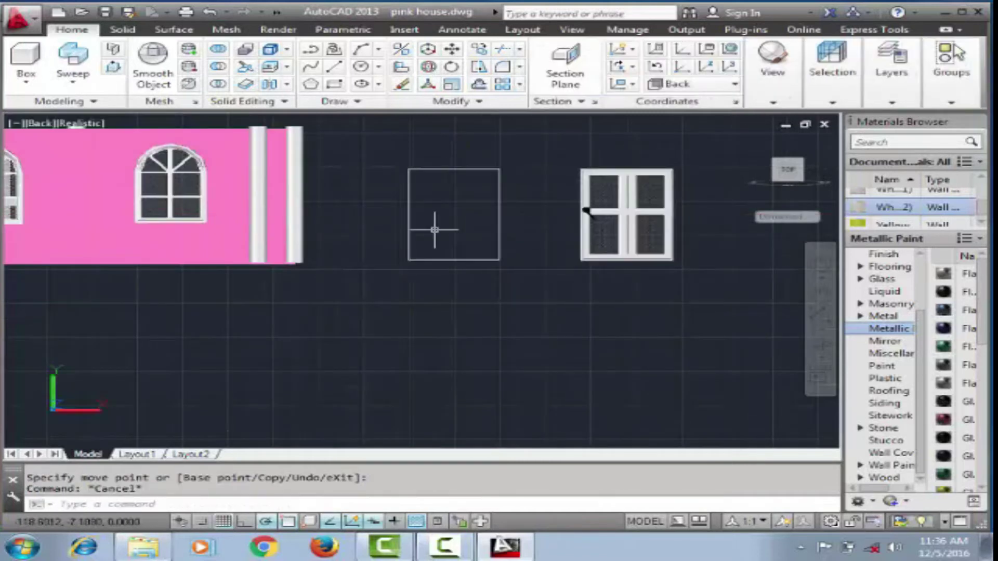
Step: Turn the white rectangle into a region and extrude it 1 unit into a solid panel
key(Return)
click(378, 141)
click(523, 272)
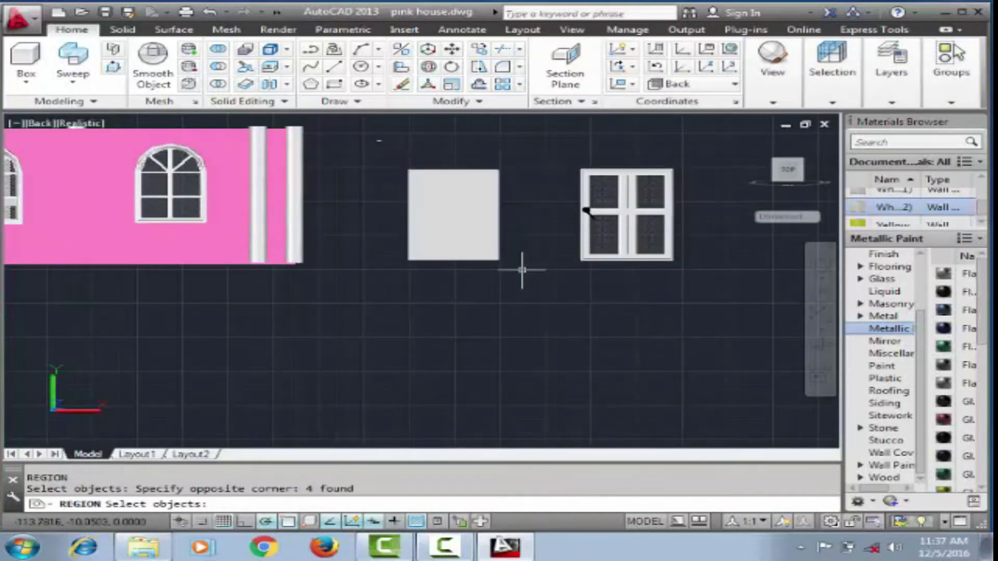
key(Return)
text(ext)
key(Return)
click(494, 219)
key(Return)
text(1)
key(Return)
Step: Copy the extruded panel straight down below the original
click(466, 256)
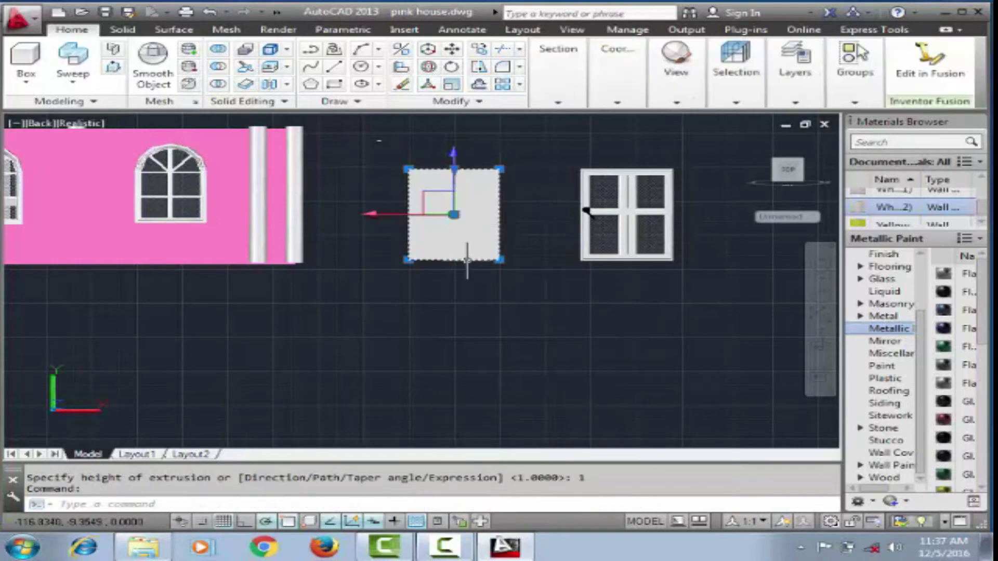
click(452, 358)
key(Escape)
click(586, 211)
Step: Copy the four-pane window and place the duplicate directly below it
right_click(619, 213)
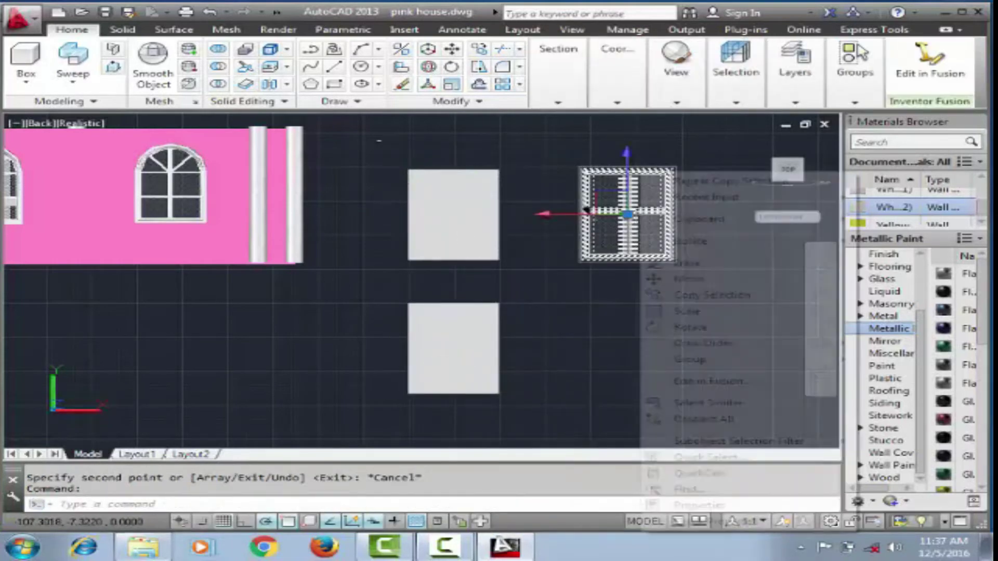
click(644, 291)
click(717, 414)
key(Escape)
scroll(720, 416, down, 2)
click(550, 310)
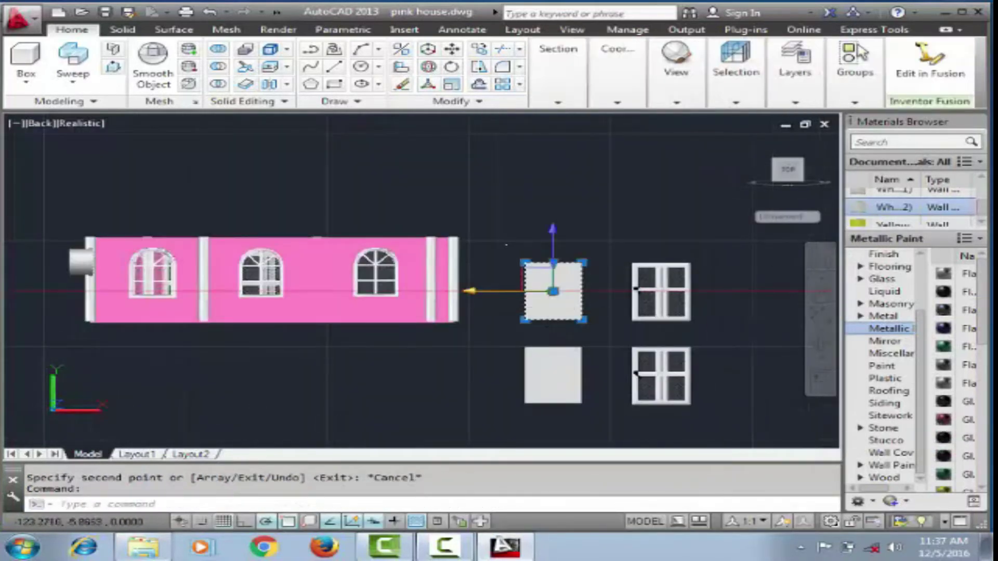
Step: Undo an accidental move of the square panel and return to Top view
click(553, 291)
scroll(490, 256, down, 2)
shift+middle_drag(490, 256, 447, 244)
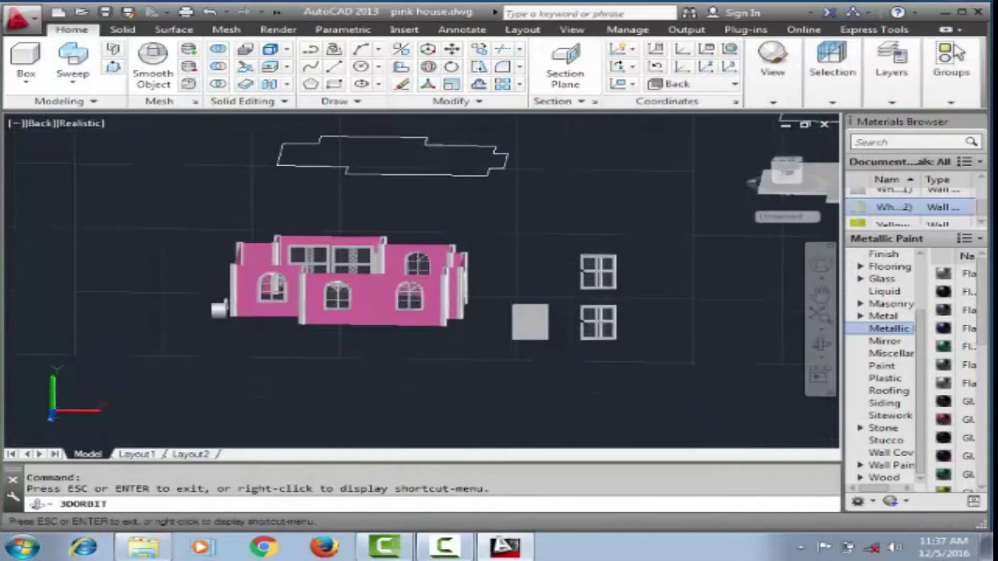
click(366, 269)
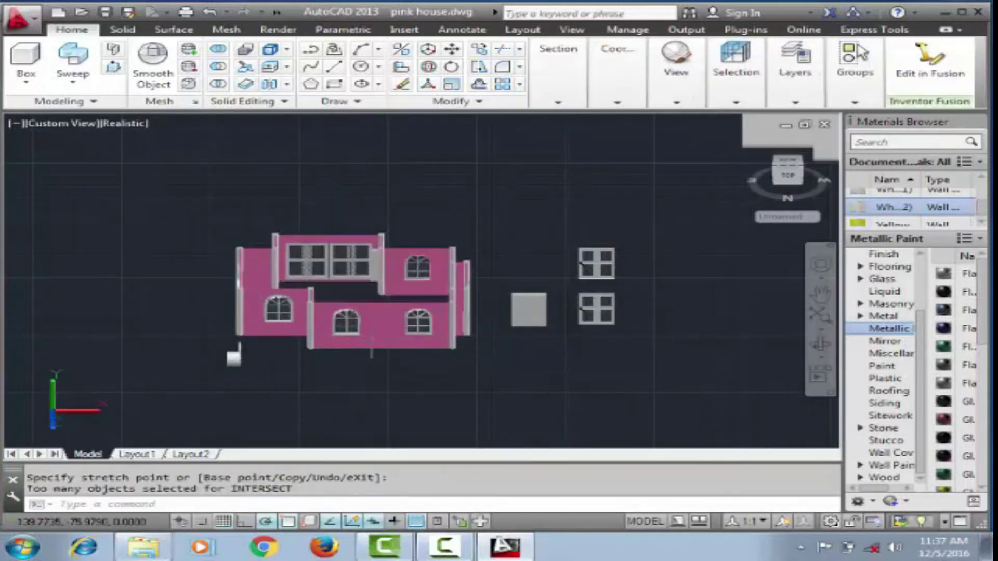
key(ctrl+z)
click(381, 271)
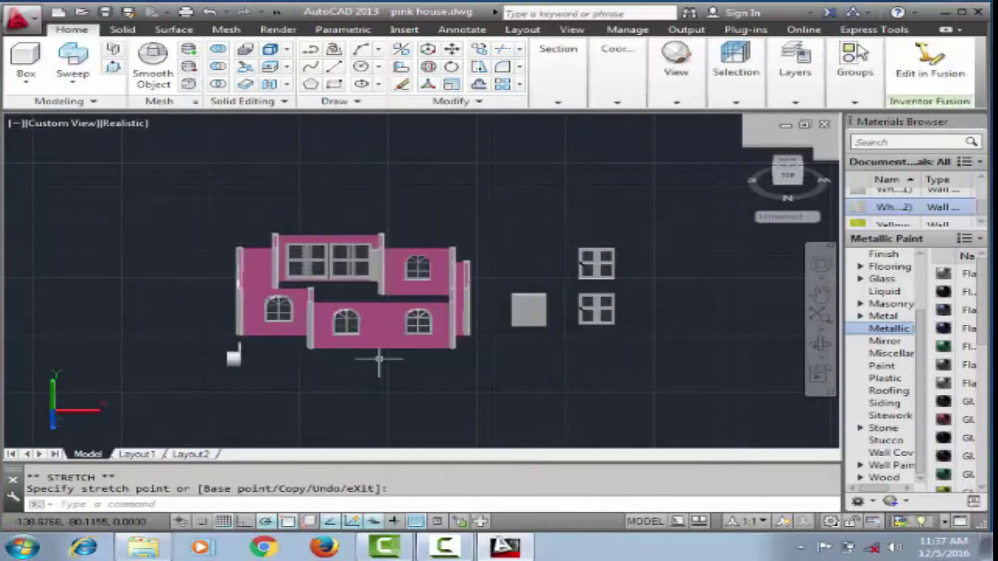
click(78, 123)
click(104, 156)
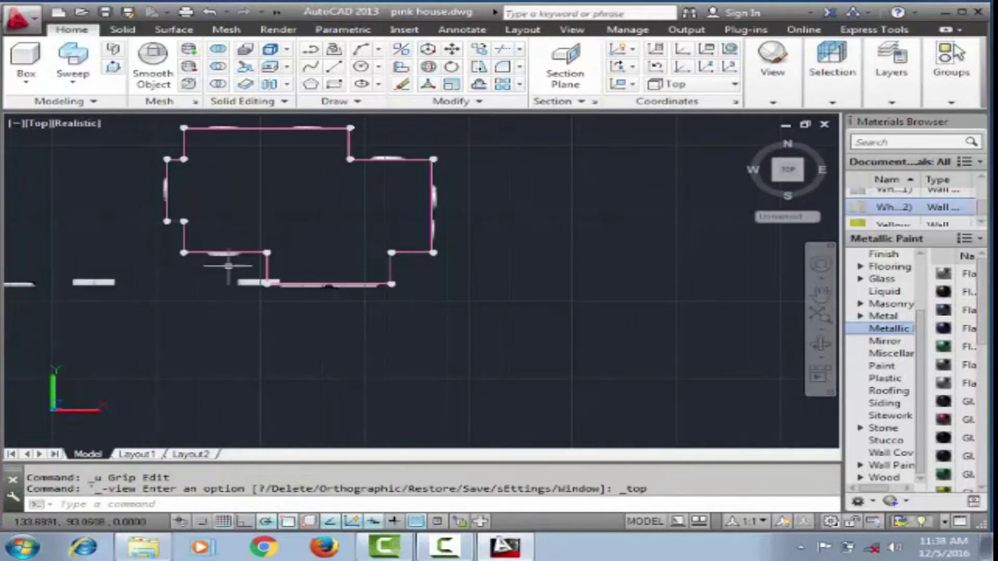
Step: Cancel the pending grip move and orbit the plan into a 3D wall view
key(space)
scroll(291, 167, up, 4)
scroll(299, 241, up, 2)
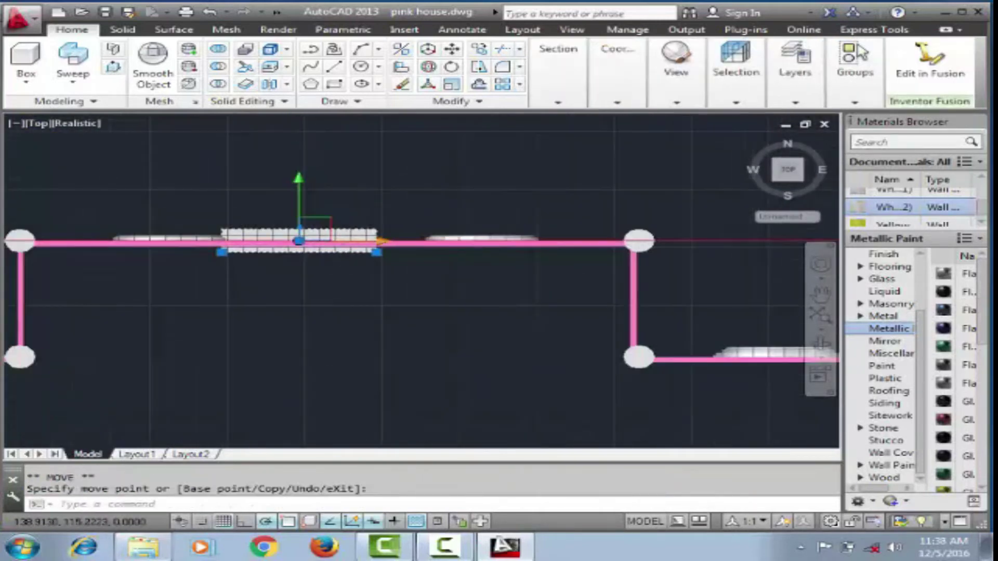
key(Escape)
scroll(327, 241, down, 5)
click(820, 344)
mouse_move(468, 312)
mouse_down()
mouse_move(598, 173)
mouse_move(519, 156)
mouse_up()
key(Escape)
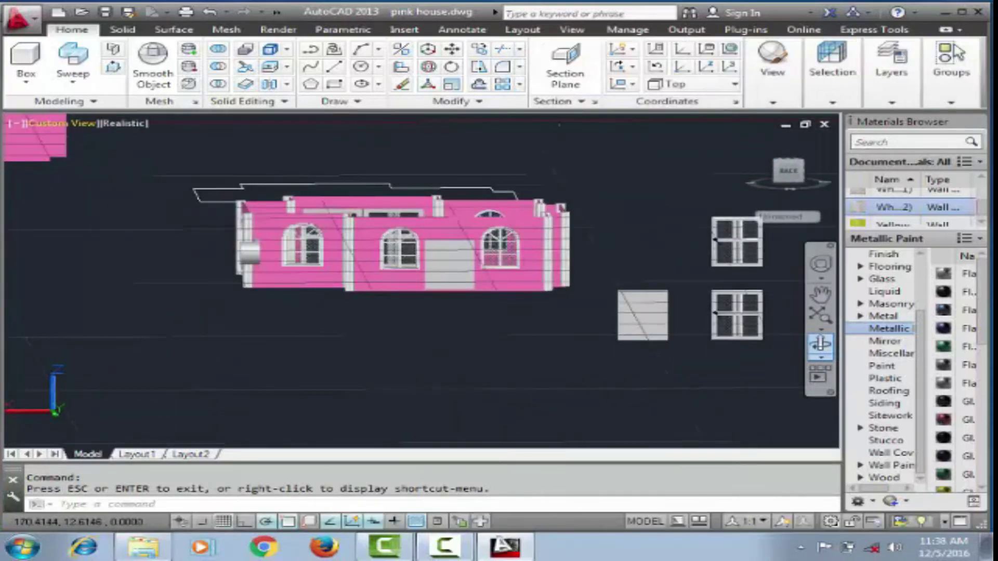
Step: Switch to the Back view and start moving the door panel
click(57, 124)
click(130, 240)
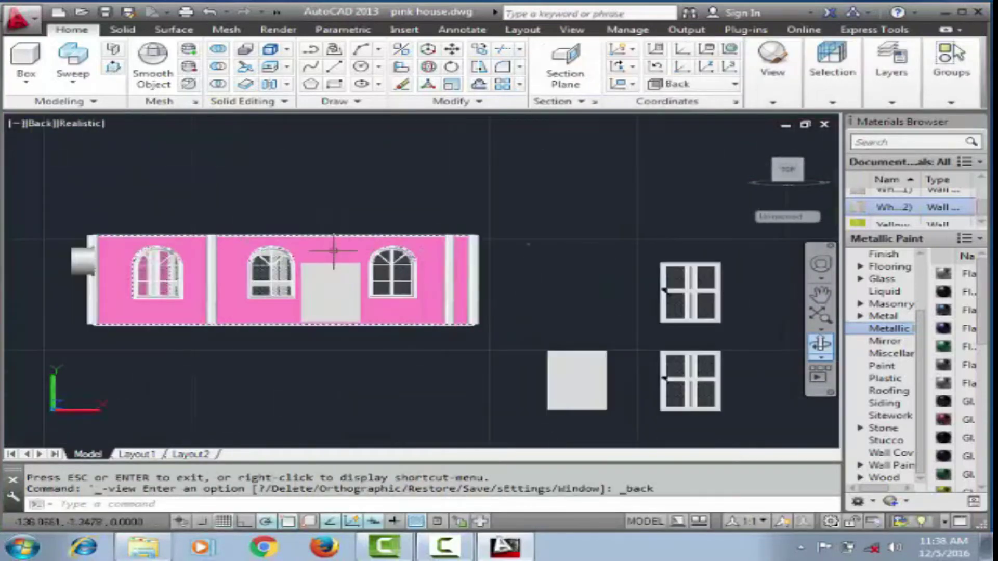
scroll(315, 331, up, 3)
click(330, 292)
scroll(338, 222, down, 2)
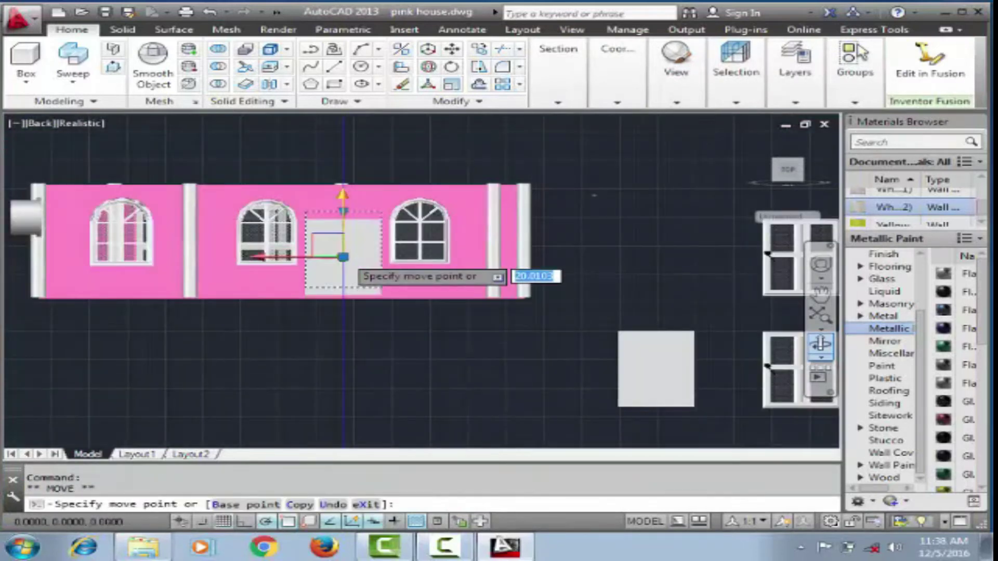
Step: Run SUBTRACT on the wall and constrain the door panel's move along X
text(su)
key(Return)
click(408, 283)
scroll(334, 275, down, 3)
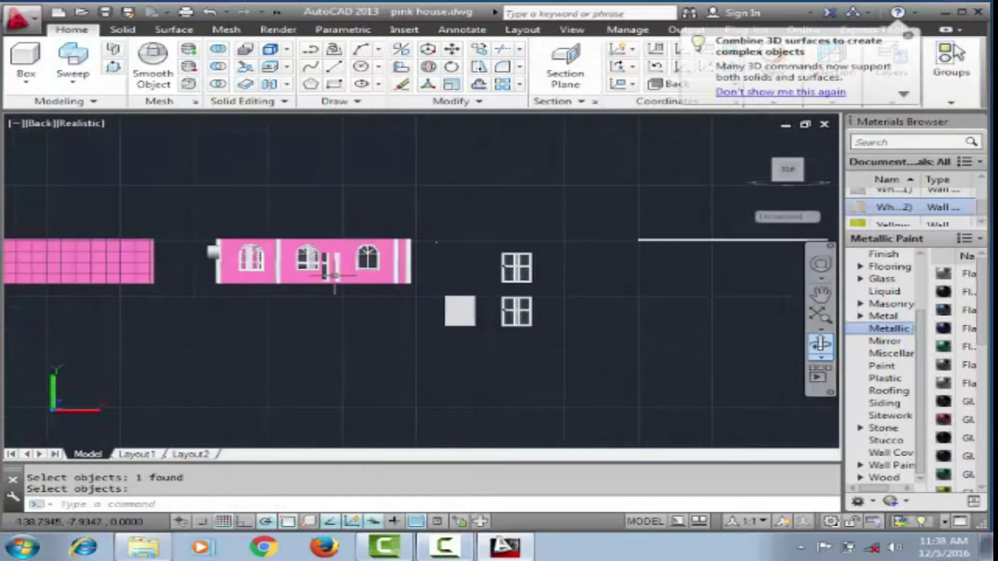
click(484, 268)
scroll(332, 281, up, 5)
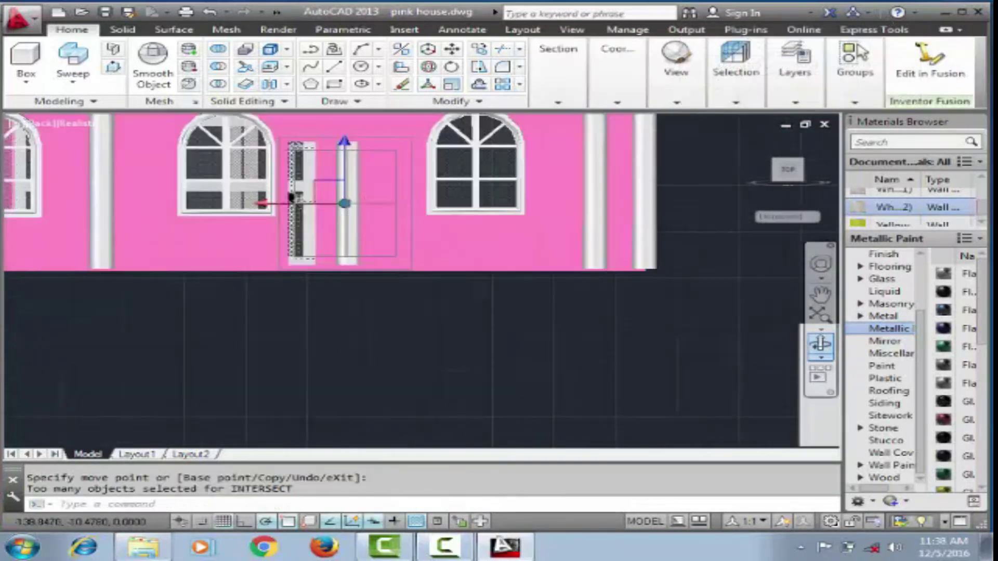
scroll(646, 279, down, 3)
key(Escape)
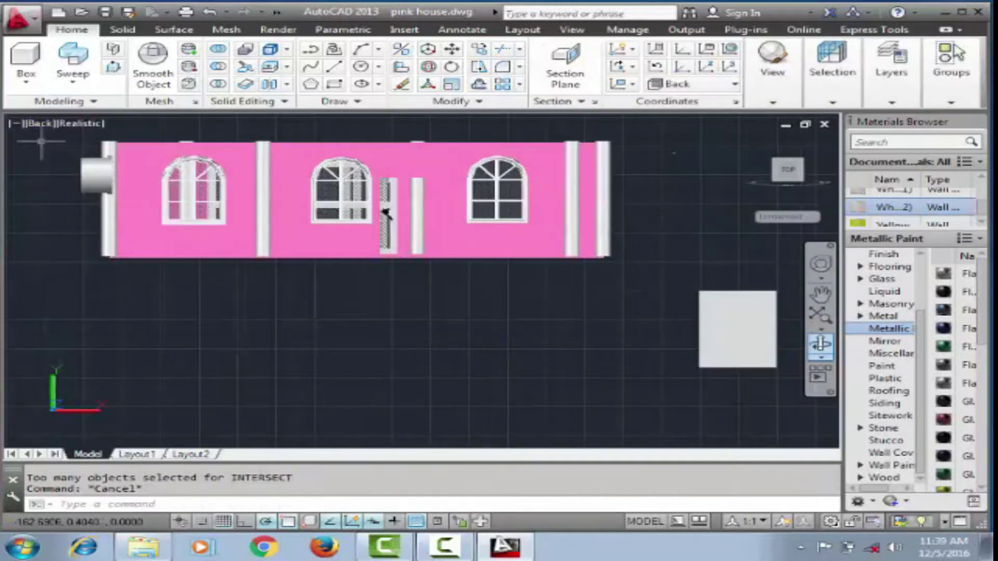
Step: Check the placement in Top view, then orbit the plan back into 3D
click(788, 169)
scroll(475, 312, up, 5)
scroll(537, 285, down, 2)
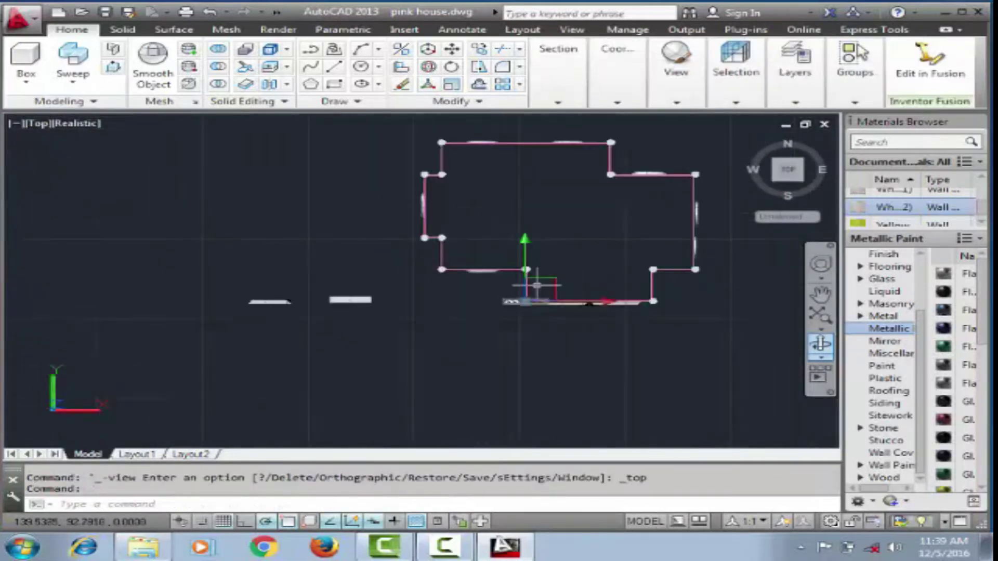
scroll(526, 138, up, 5)
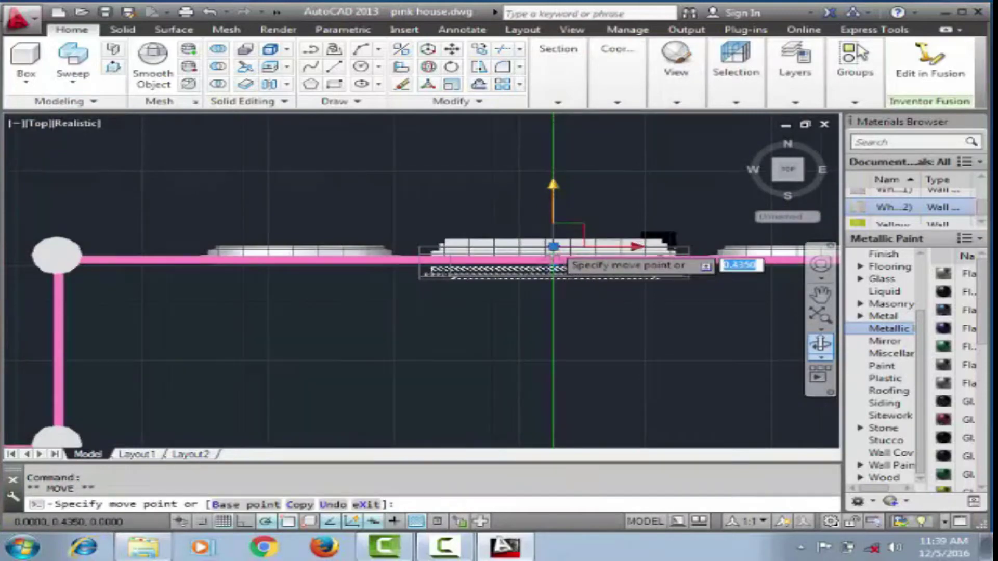
mouse_move(698, 345)
shift+middle_down()
mouse_move(332, 345)
mouse_move(645, 311)
shift+middle_up()
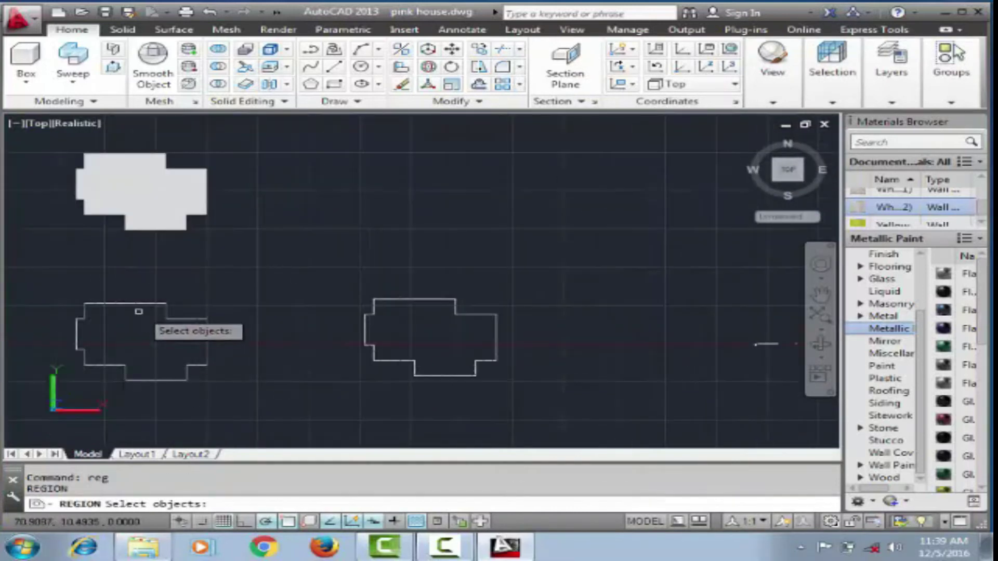
Step: Extrude the lower floor outline into a slab 1 unit thick
scroll(257, 315, down, 2)
text(extr)
key(Return)
click(192, 328)
key(Return)
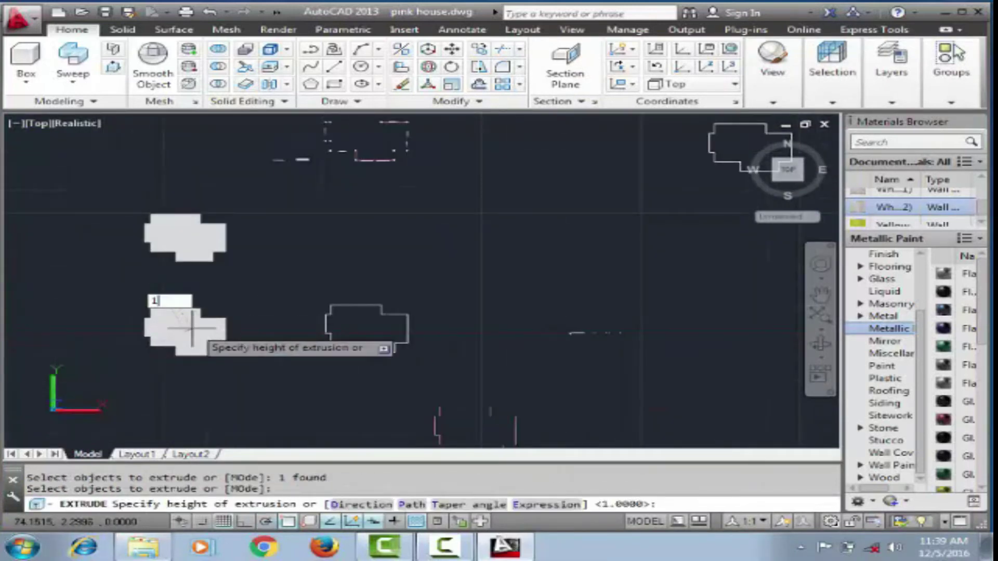
key(Return)
Step: Try wood and stone flooring materials, settling on a beige stucco-like texture
click(820, 405)
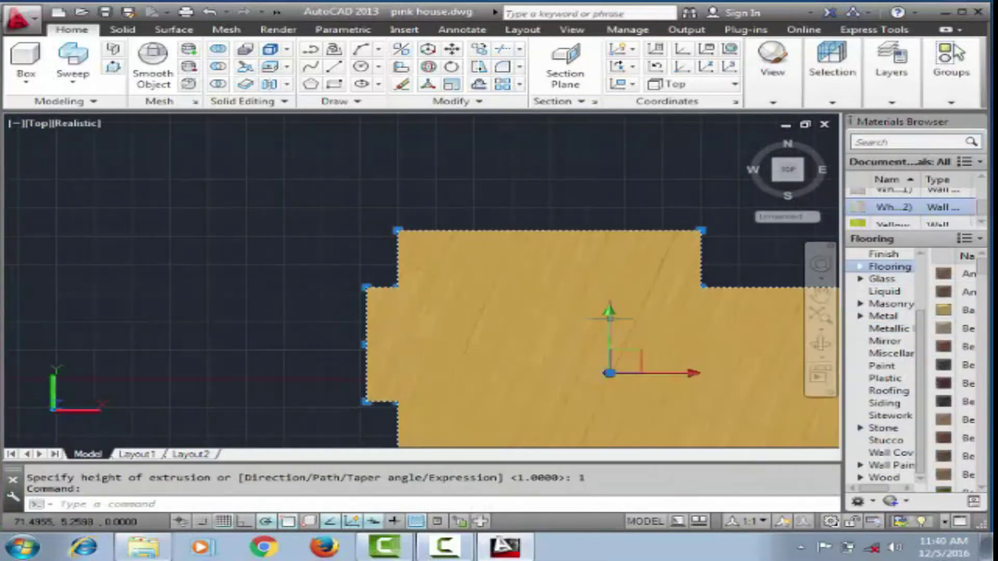
click(943, 341)
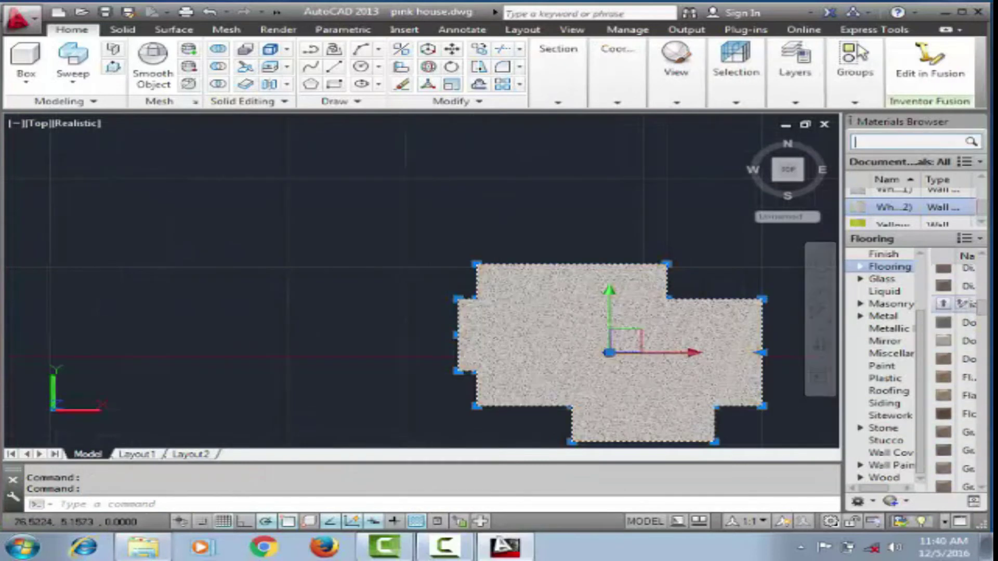
click(943, 304)
click(944, 286)
click(944, 341)
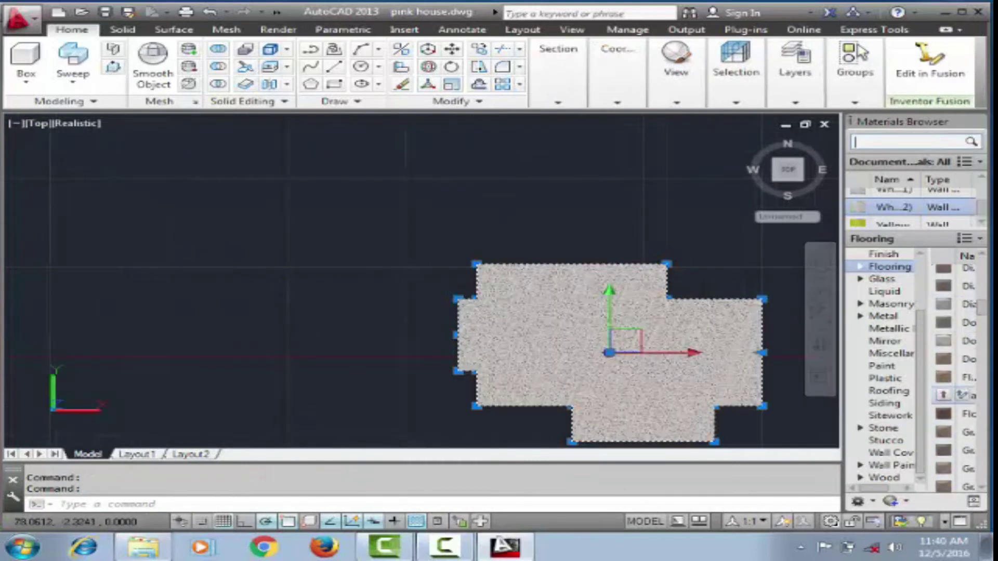
click(944, 395)
scroll(645, 286, up, 5)
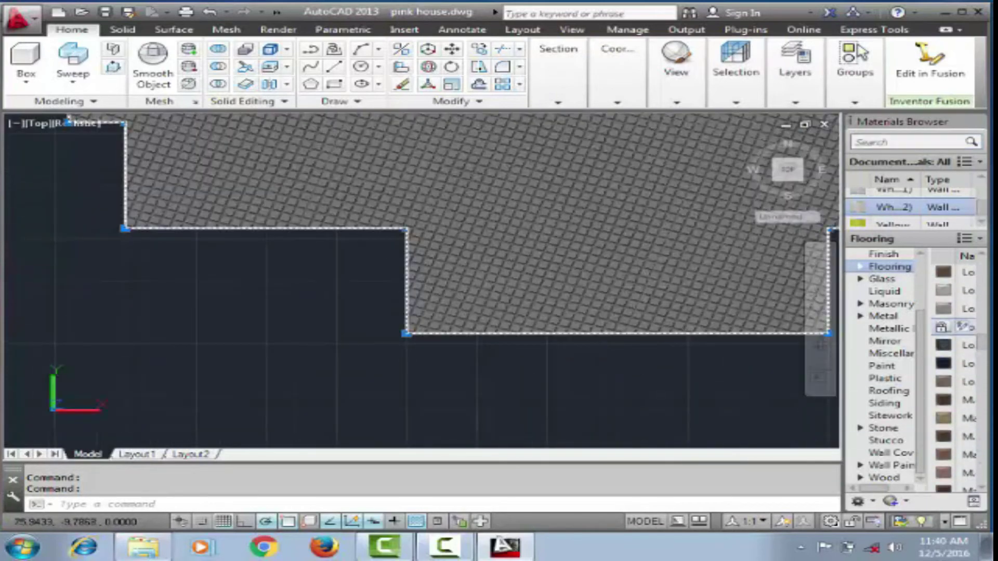
click(944, 328)
scroll(679, 262, down, 5)
scroll(548, 223, down, 2)
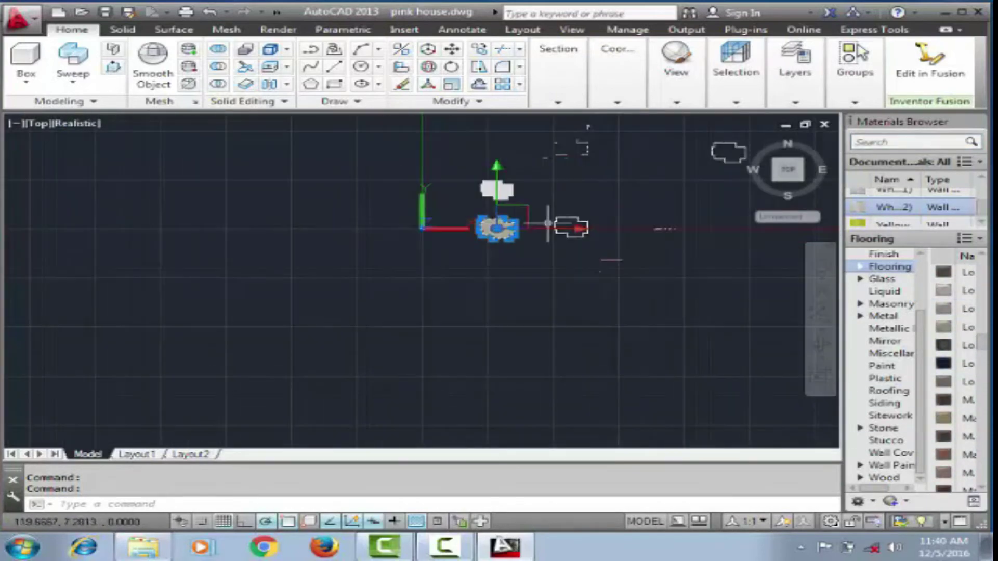
scroll(583, 208, up, 3)
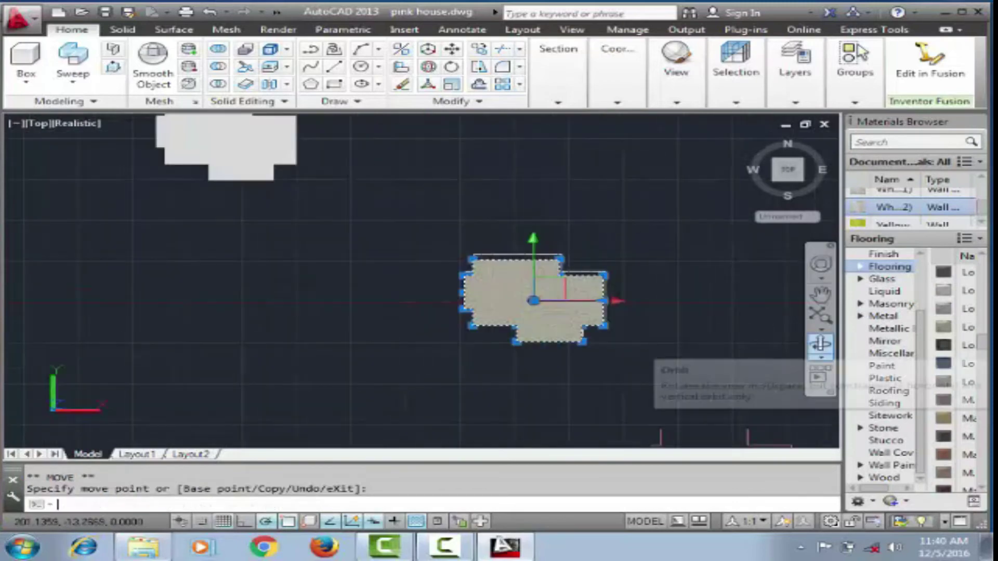
Step: Move the floor slab so its corner snaps to the wall corner, orbiting to check
click(820, 343)
drag(520, 286, 467, 234)
scroll(579, 356, up, 3)
text(m)
key(Return)
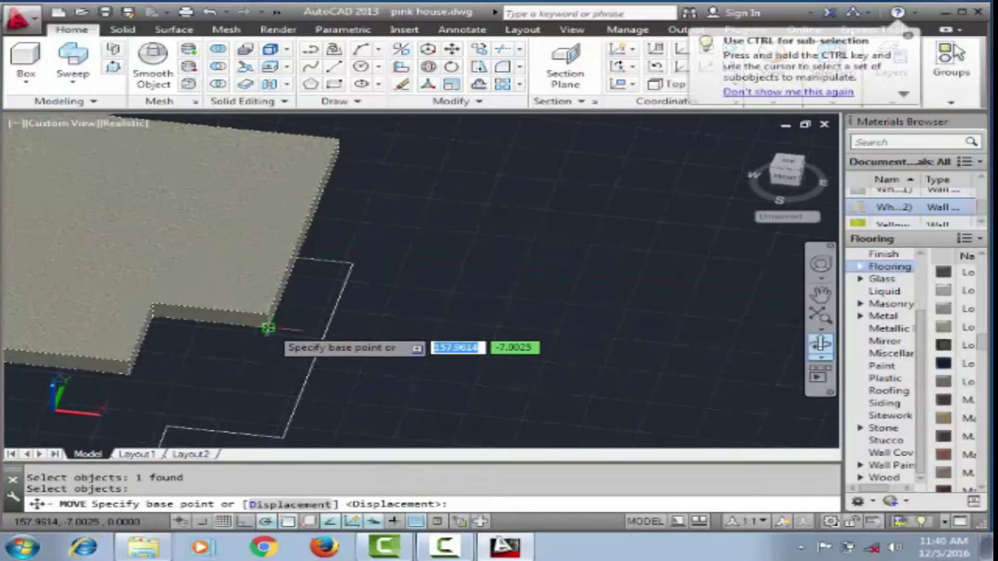
click(263, 329)
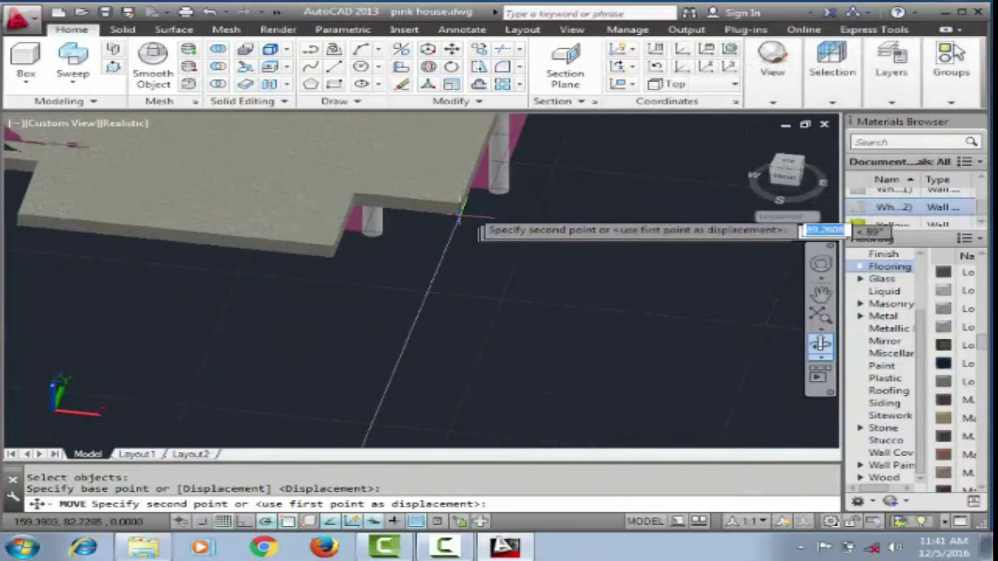
click(496, 188)
scroll(473, 252, down, 3)
mouse_move(473, 252)
shift+middle_down()
mouse_move(707, 231)
mouse_move(707, 156)
shift+middle_up()
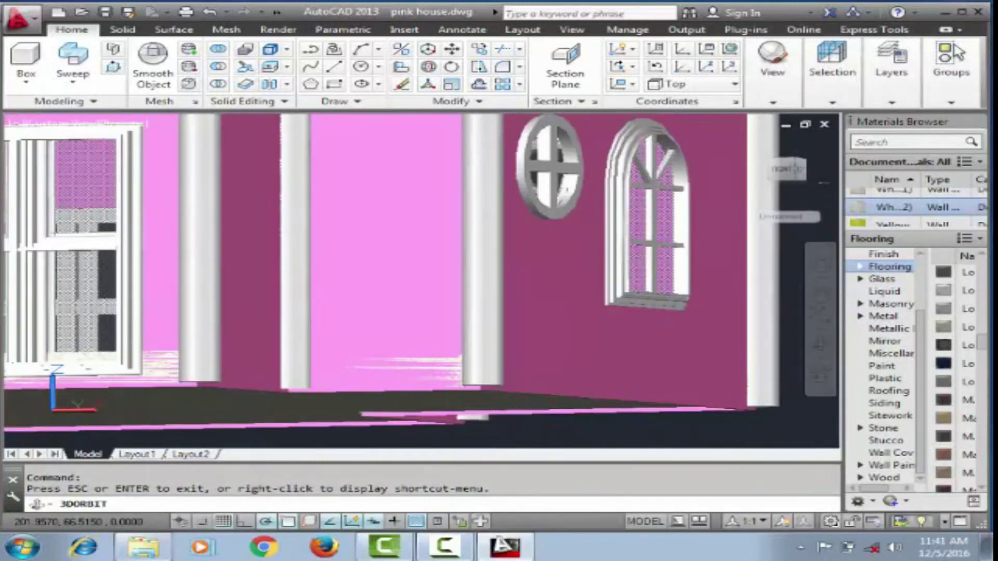
key(Escape)
Step: Restart the move from a new base point on the slab and orbit to a new angle
scroll(496, 419, down, 3)
key(space)
click(489, 401)
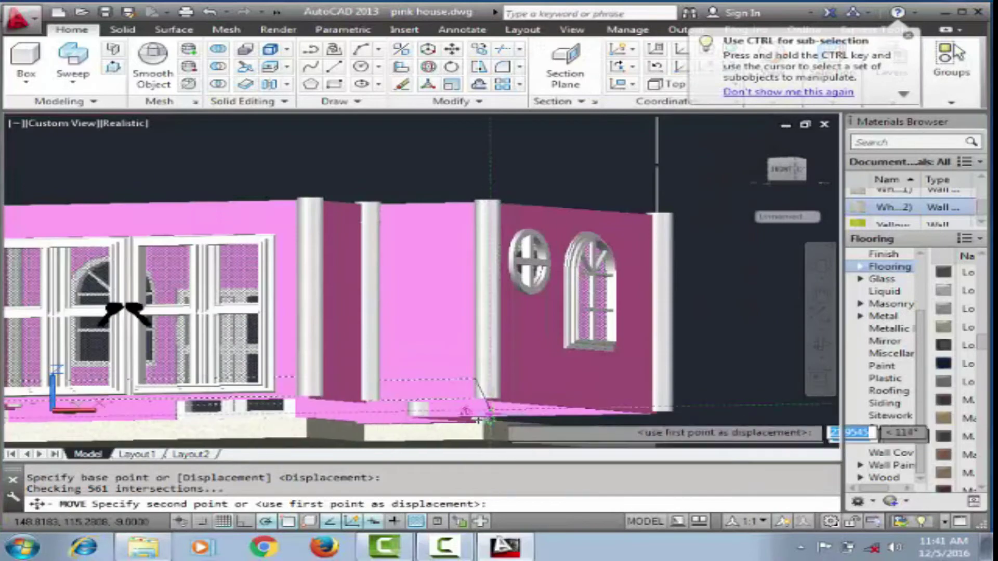
scroll(488, 404, down, 3)
shift+middle_drag(489, 403, 572, 312)
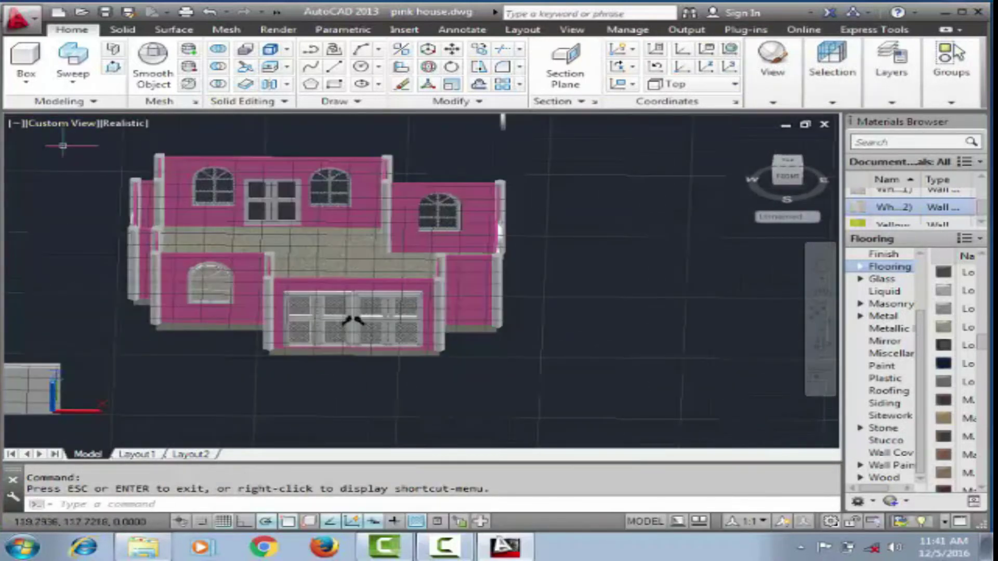
Step: Copy the house floor outline and offset the copy outward
scroll(263, 164, down, 3)
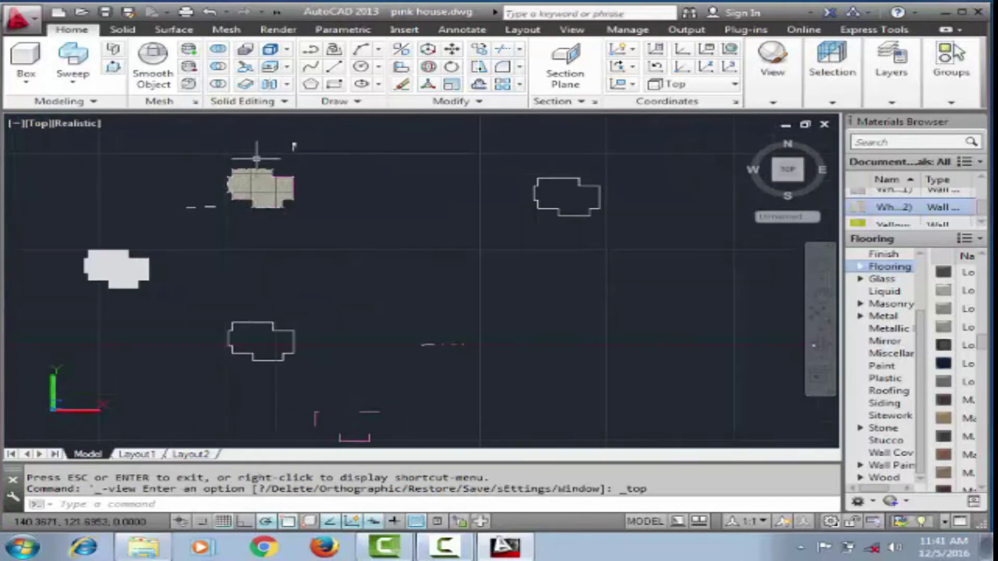
text(co)
key(Return)
click(274, 330)
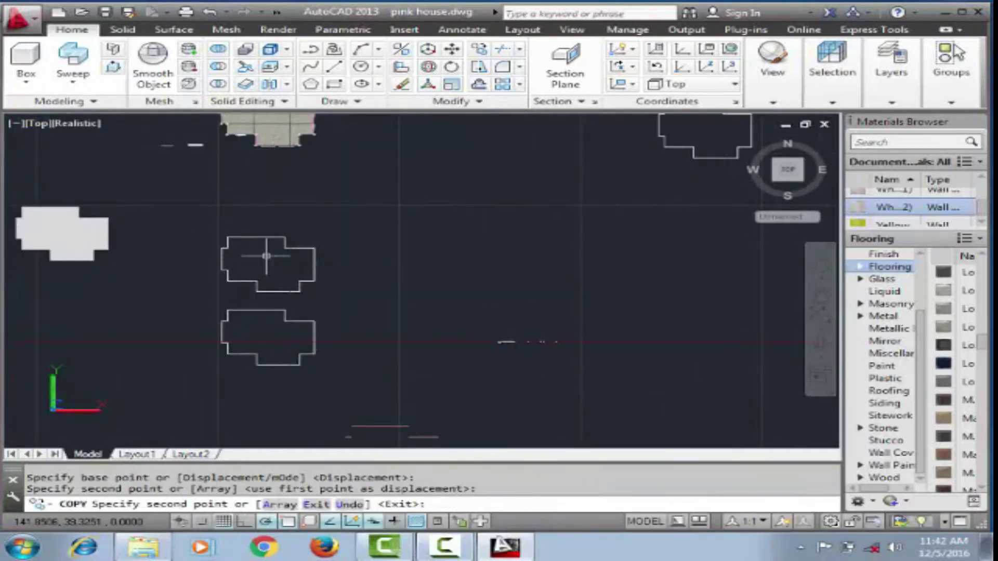
click(307, 215)
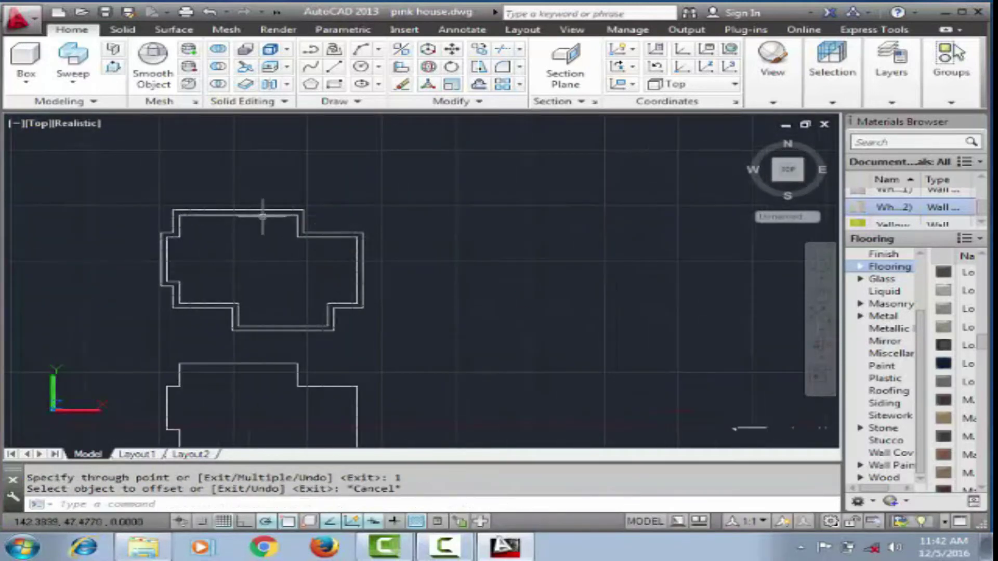
Step: Attempt a SUBTRACT on the two outlines, which fails because they aren't regions
scroll(312, 245, down, 2)
scroll(357, 330, up, 3)
scroll(380, 312, down, 3)
text(su)
key(Return)
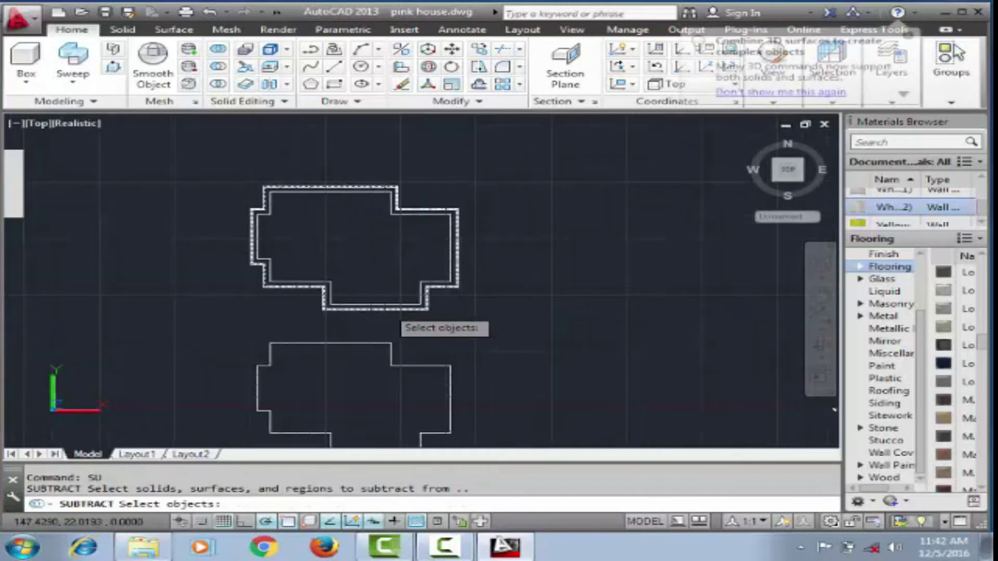
key(Return)
Step: Convert both the inner and outer outlines into regions
key(Return)
scroll(376, 300, up, 2)
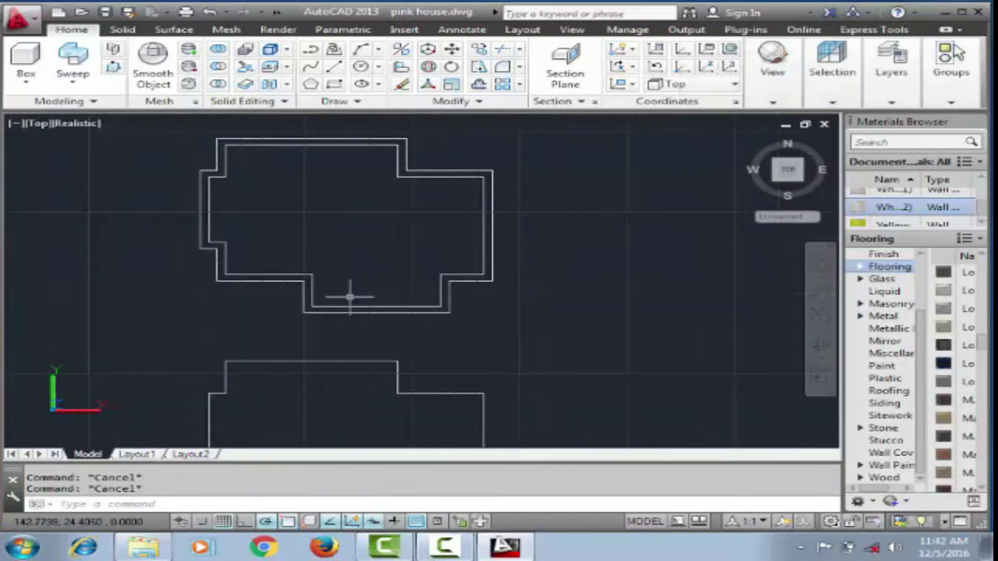
scroll(350, 297, down, 2)
text(reg)
key(Return)
click(205, 147)
click(468, 291)
key(Return)
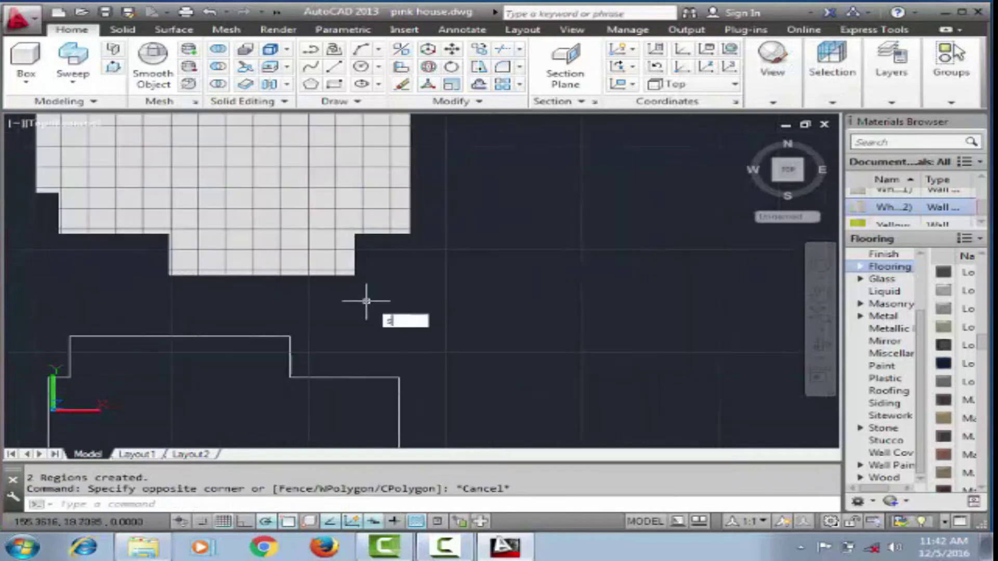
text(u)
key(Return)
Step: Subtract the inner region from the outer and extrude the band 1 unit high
click(345, 265)
scroll(594, 265, down, 5)
scroll(537, 227, up, 5)
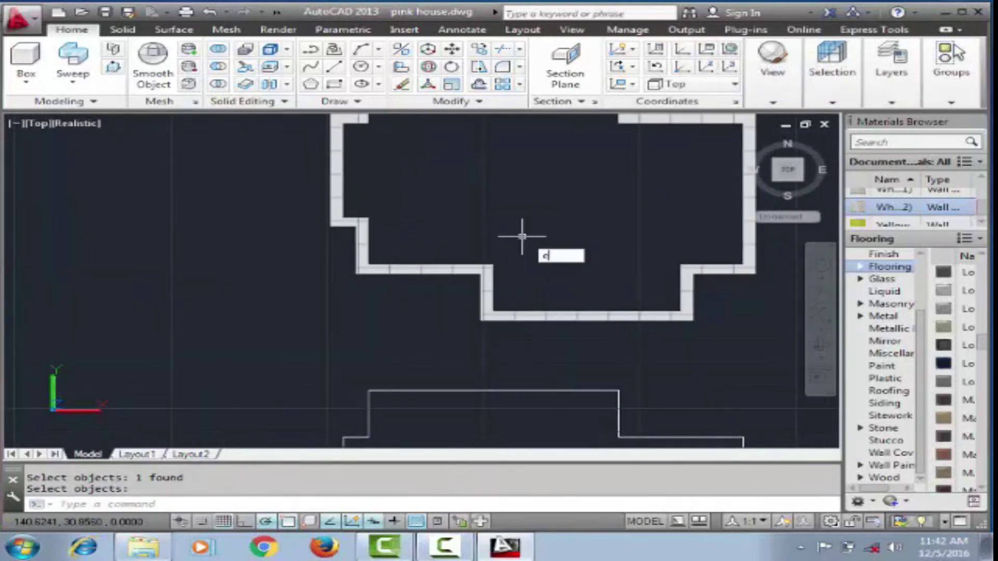
click(540, 307)
key(Return)
text(1)
key(Return)
Step: Assign a tile material from the Materials Browser to the extruded band
scroll(525, 320, up, 3)
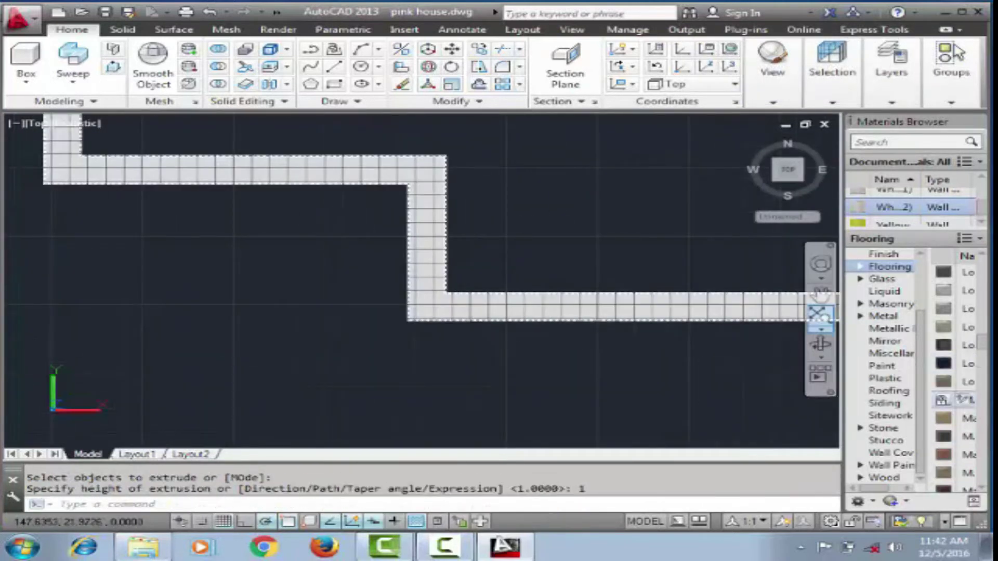
scroll(707, 304, up, 3)
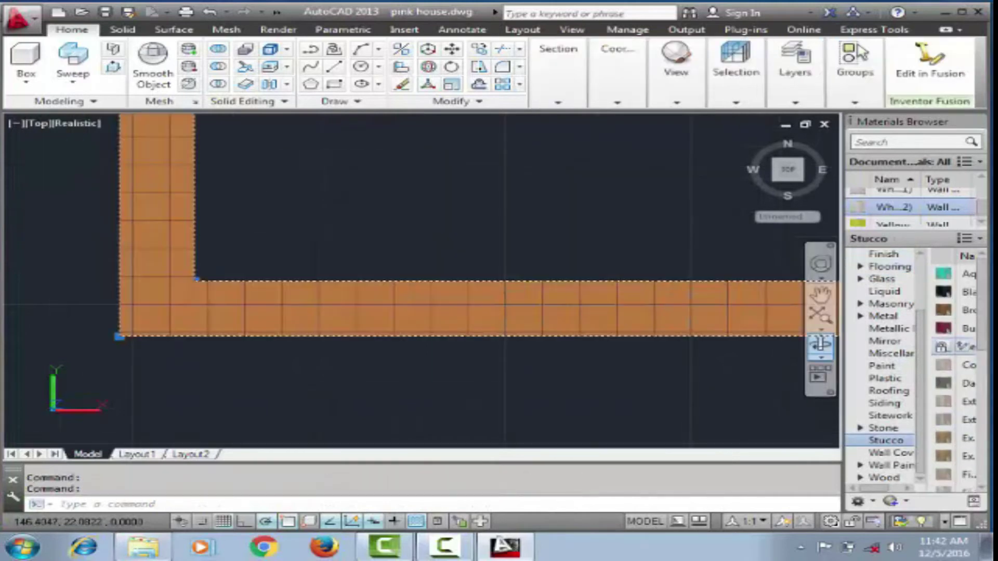
click(943, 447)
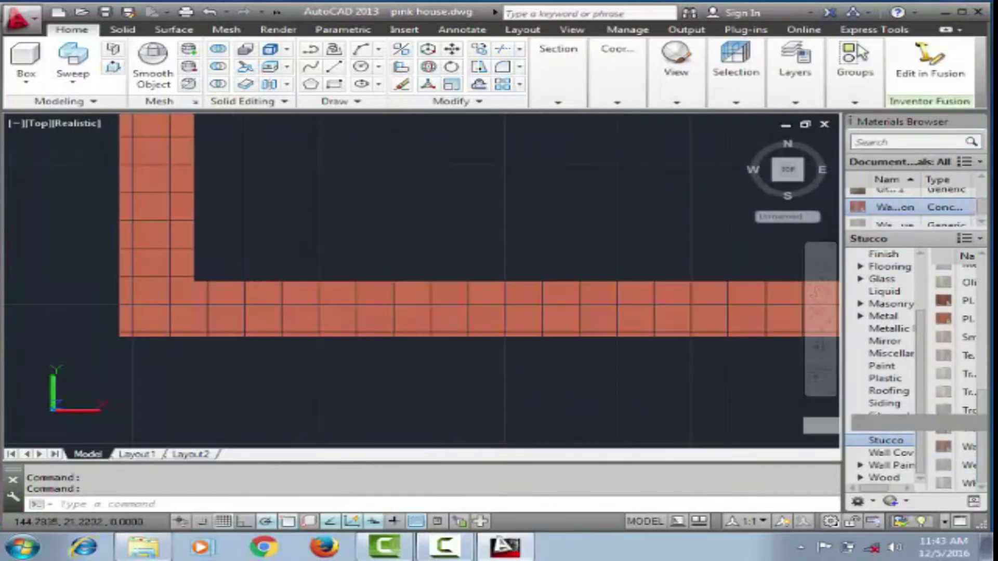
click(108, 154)
key(Escape)
Step: Orbit the L-shaped band into a 3D view, then start undoing back toward plan
click(659, 300)
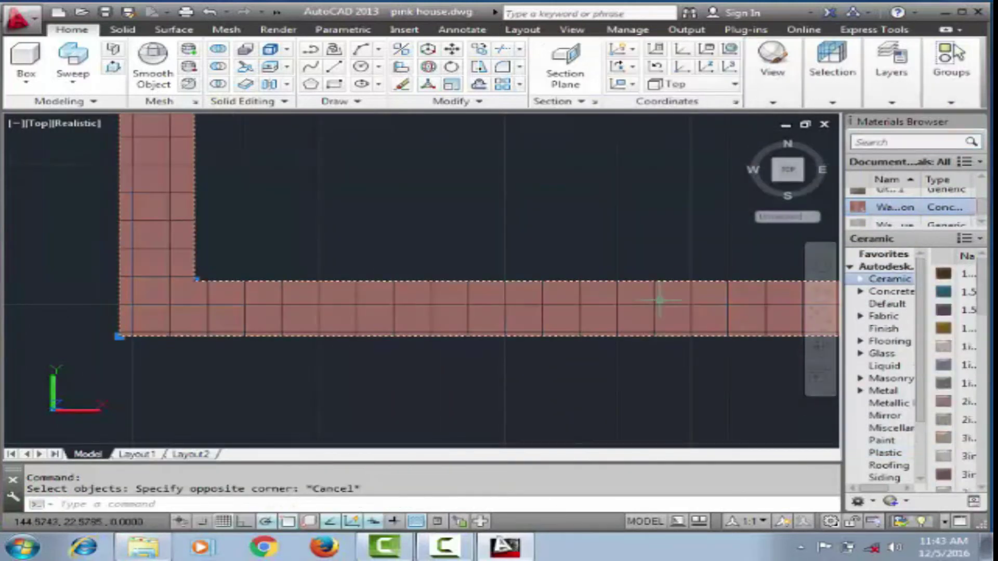
scroll(659, 301, down, 5)
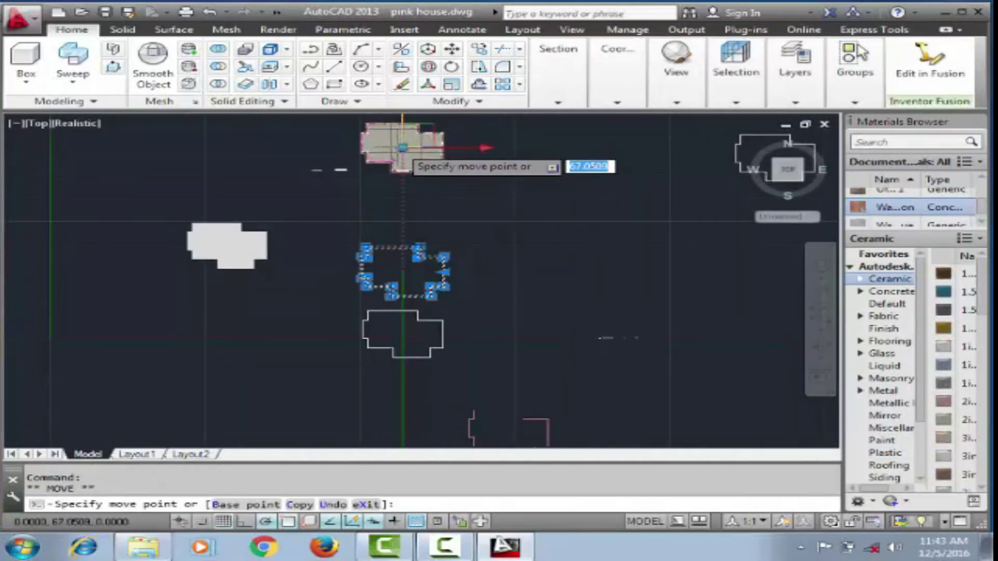
scroll(395, 126, up, 6)
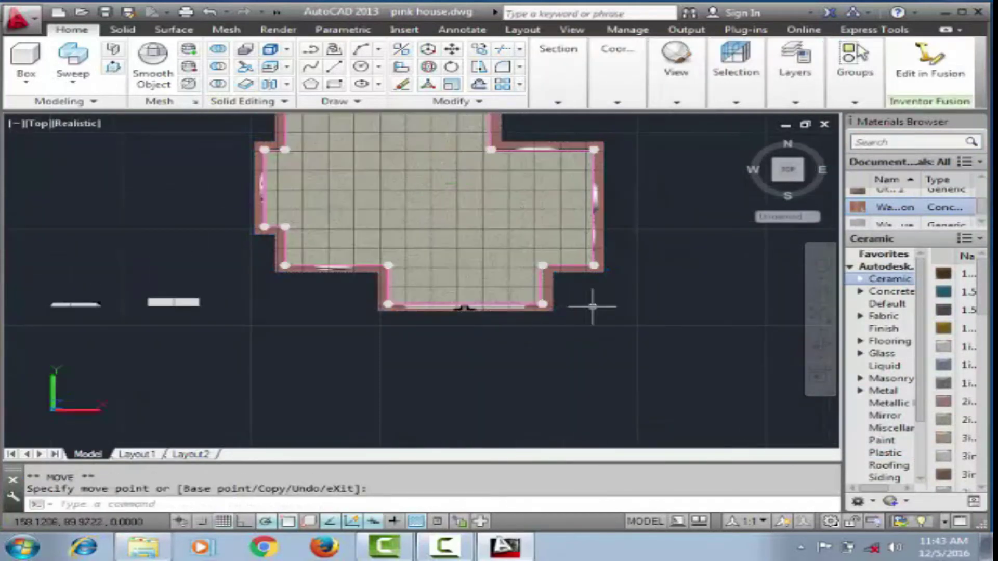
shift+middle_drag(592, 307, 474, 250)
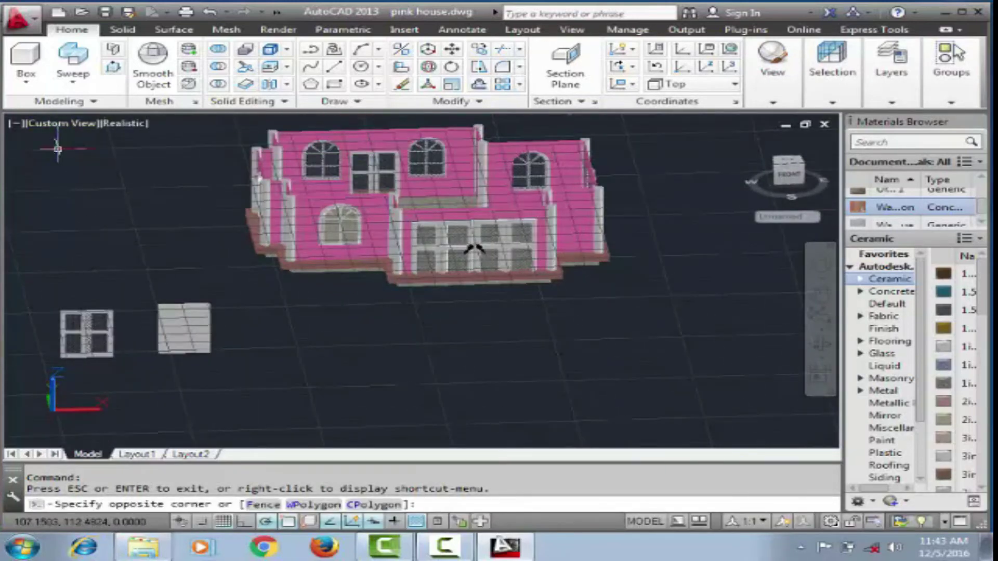
click(209, 12)
Step: Undo the trial material and view changes back to the plain house outlines
click(209, 11)
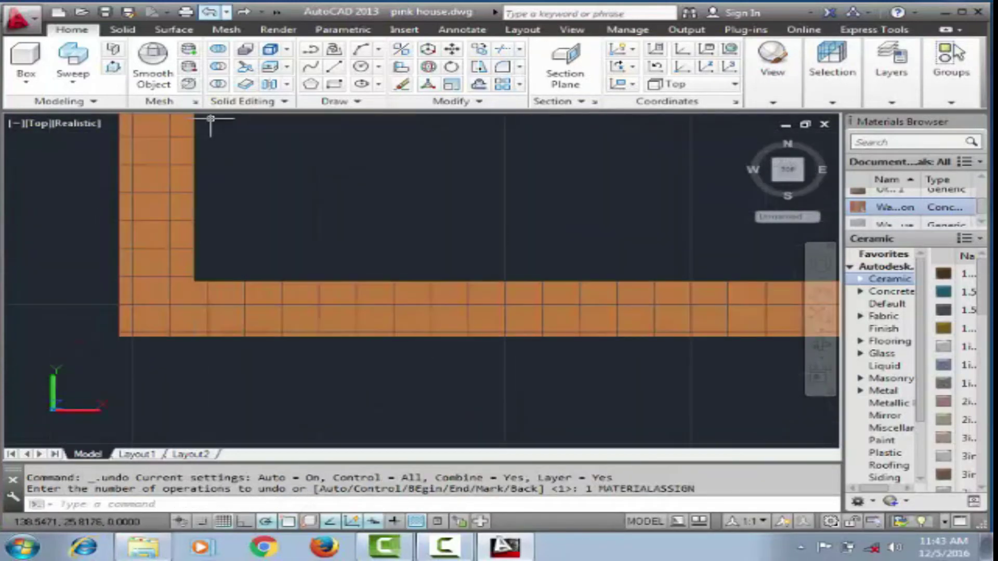
click(209, 11)
click(210, 12)
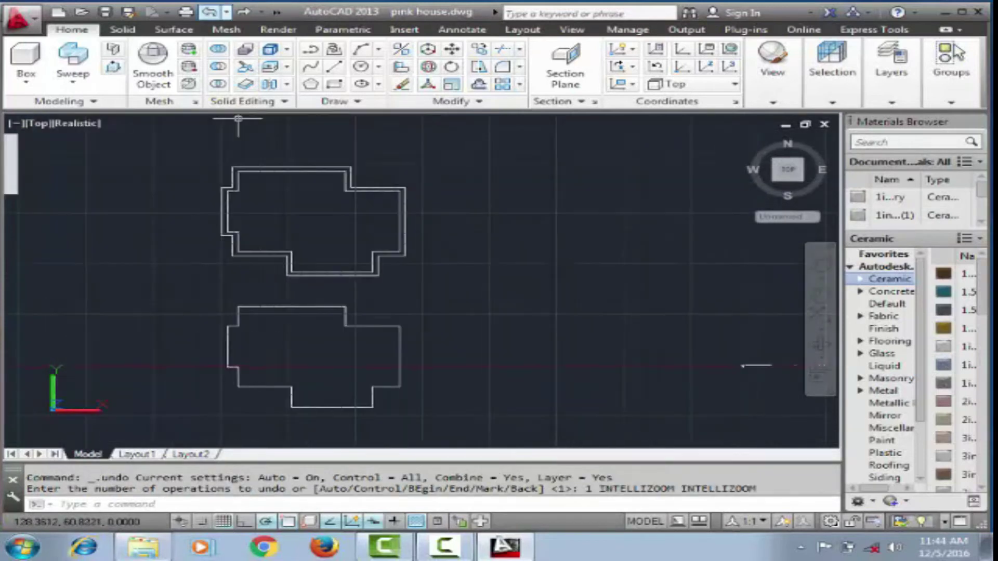
scroll(412, 278, up, 2)
Step: Offset the house outline outward again
text(o)
key(Return)
key(Return)
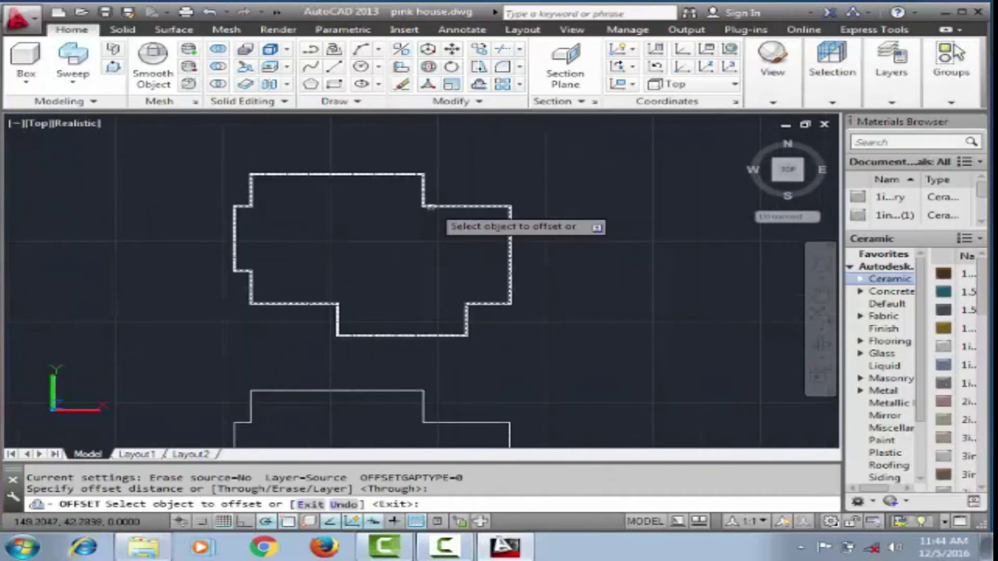
click(431, 207)
key(Escape)
scroll(461, 222, up, 2)
Step: Attempt a SUBTRACT on the outline, ending it empty
text(su)
key(Return)
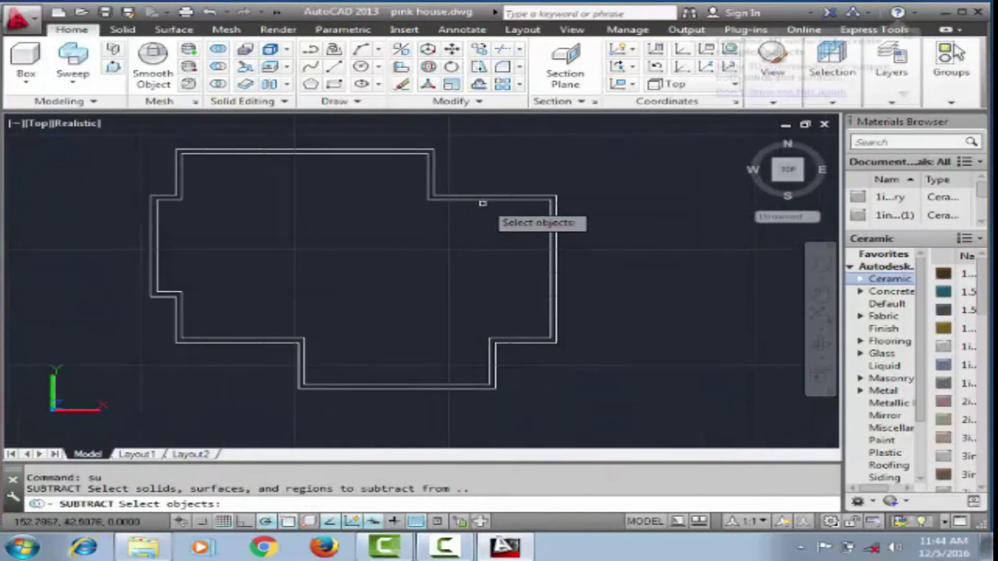
click(482, 202)
key(Return)
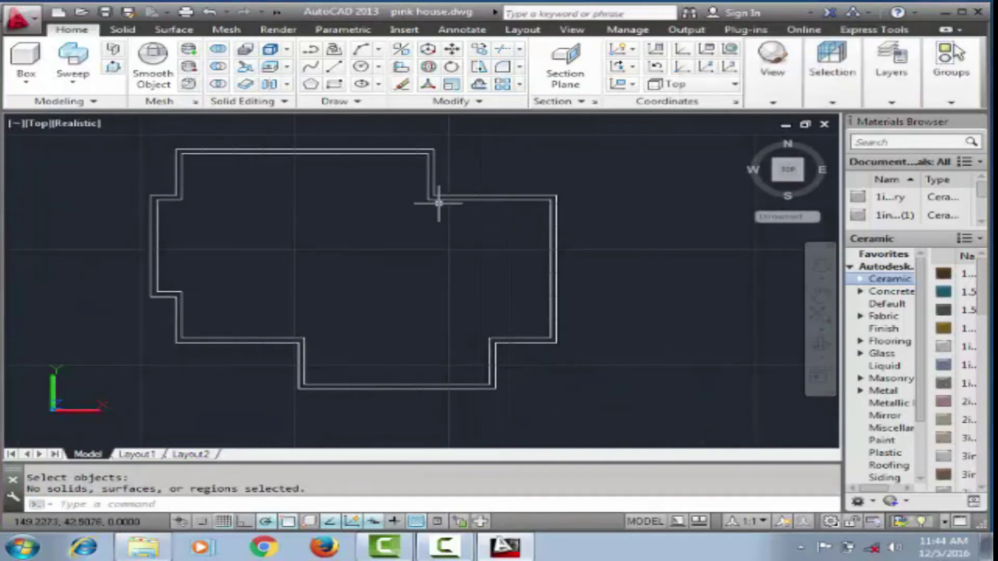
Step: Turn the outlines into regions and subtract the inner one from the outer
text(reg)
key(Return)
click(439, 203)
key(Return)
text(su)
key(Return)
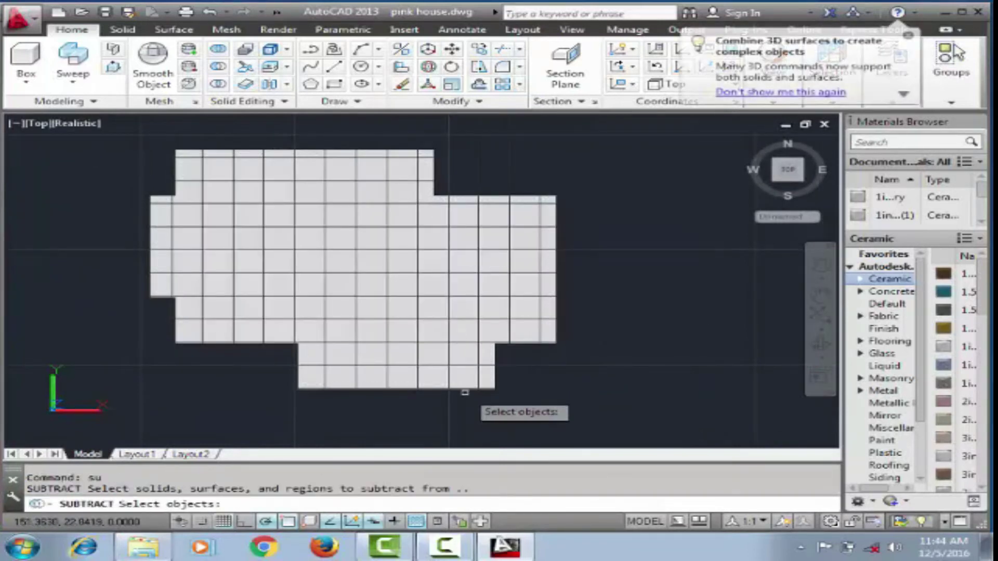
click(465, 392)
Step: Extrude the resulting band and orbit to check it in 3D
text(ex)
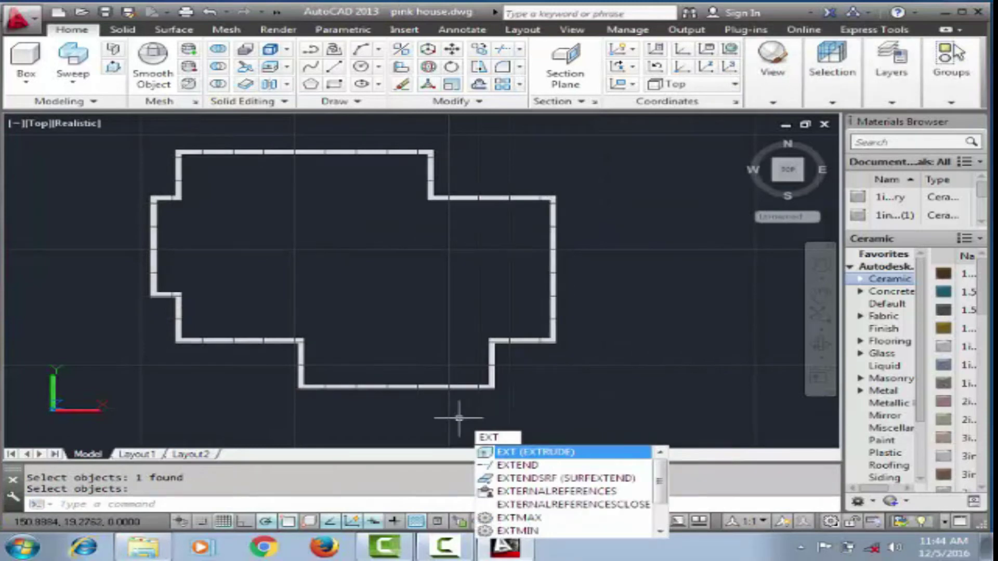
key(Return)
click(461, 363)
shift+middle_drag(461, 363, 345, 118)
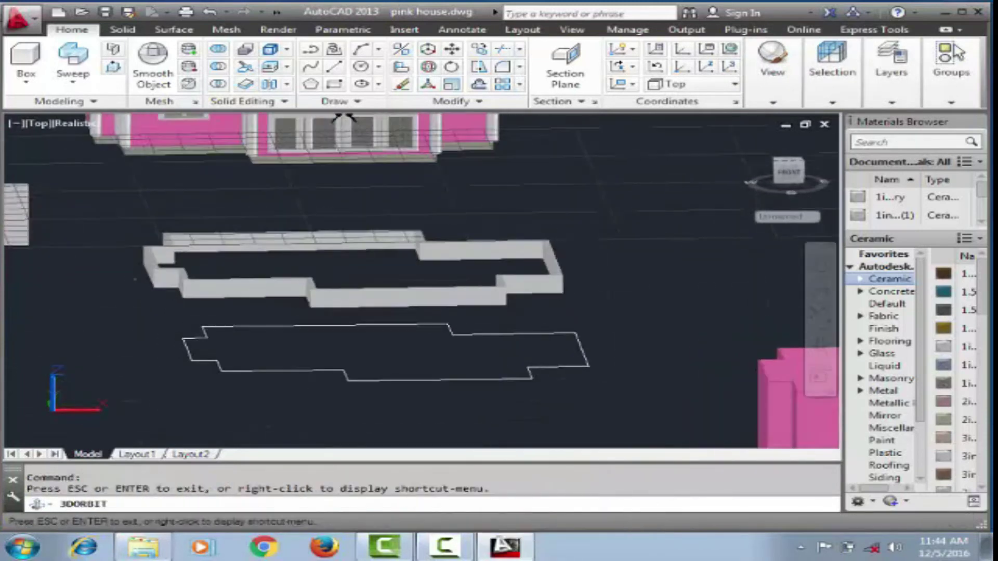
key(ctrl+z)
scroll(575, 289, up, 5)
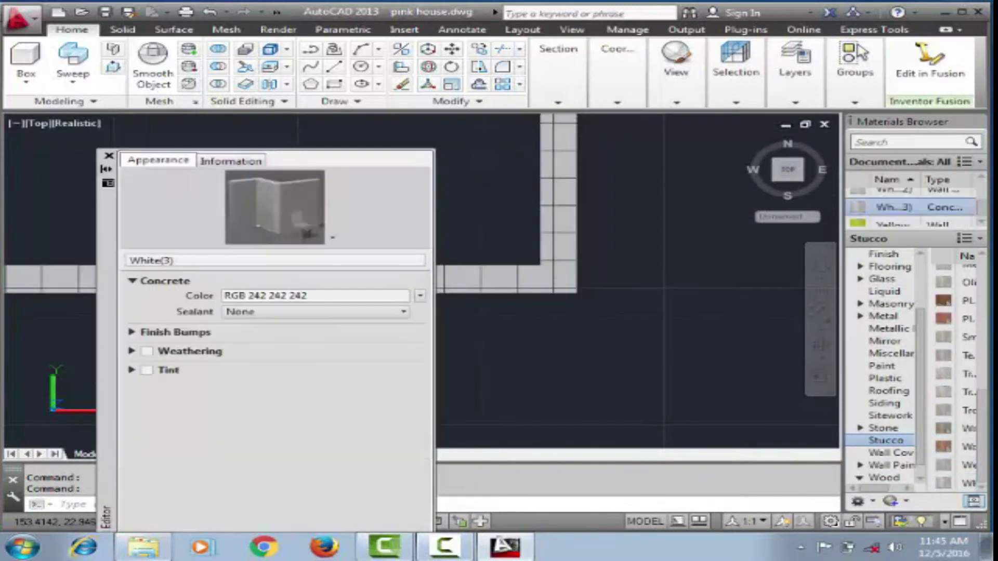
Step: Confirm the White(3) concrete material and select the new white base band
click(652, 379)
key(Escape)
scroll(816, 424, up, 2)
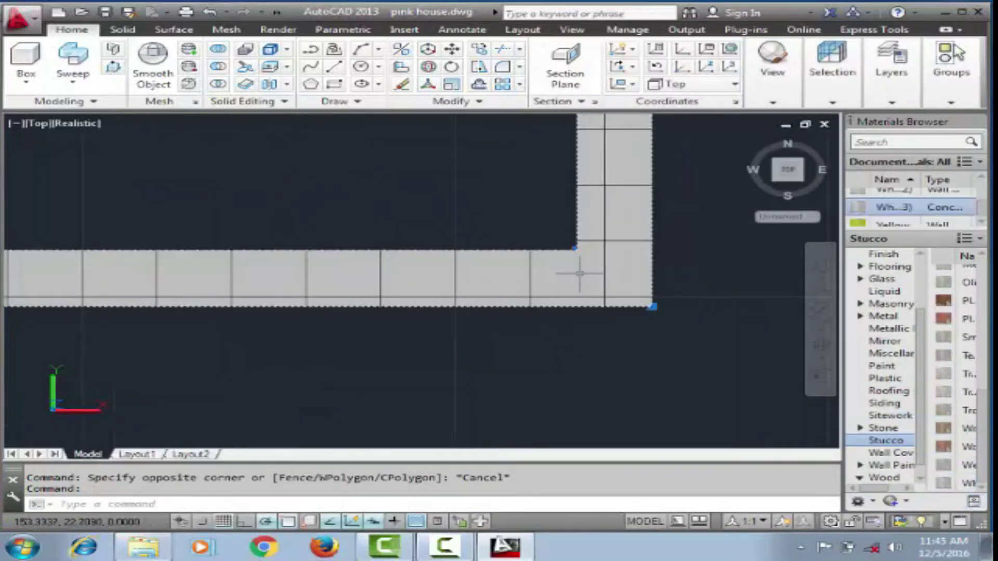
scroll(695, 352, down, 5)
click(695, 352)
Step: Zoom around and orbit to an isometric view of the banded house
scroll(608, 182, up, 2)
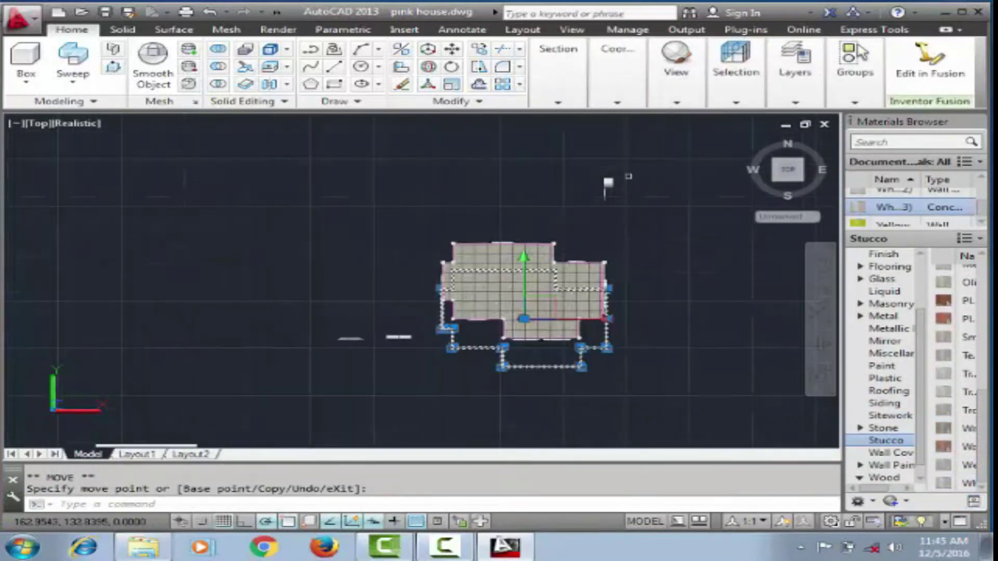
scroll(609, 182, up, 5)
scroll(535, 256, down, 4)
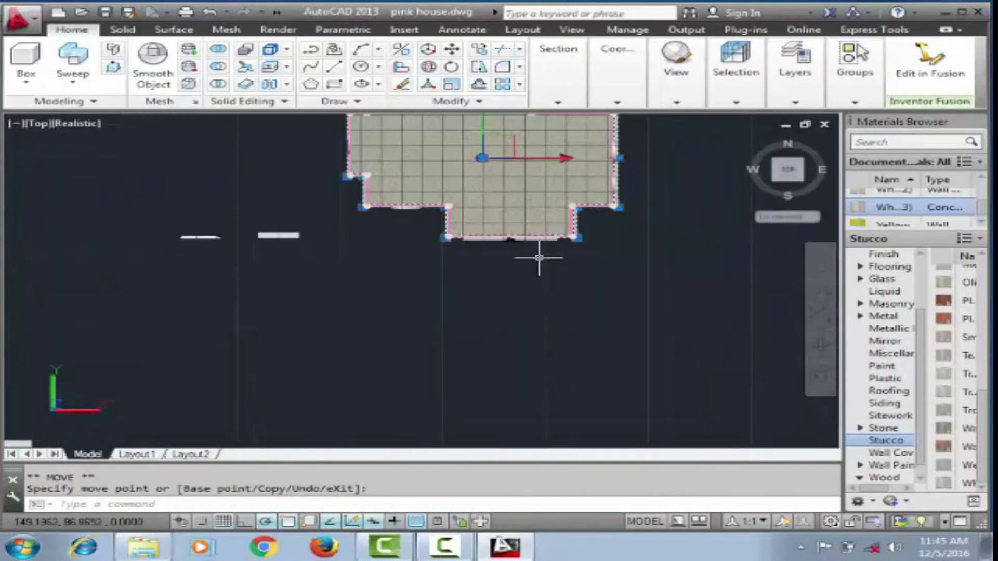
scroll(535, 234, up, 1)
scroll(548, 315, up, 2)
key(Escape)
scroll(520, 234, down, 4)
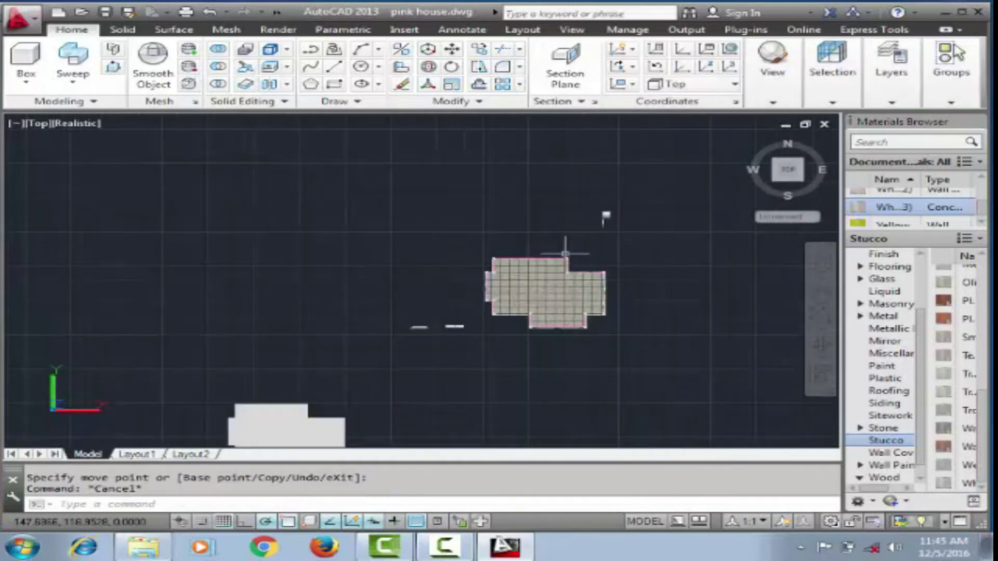
scroll(546, 312, up, 3)
mouse_move(571, 312)
shift+middle_down()
mouse_move(610, 367)
mouse_move(526, 284)
shift+middle_up()
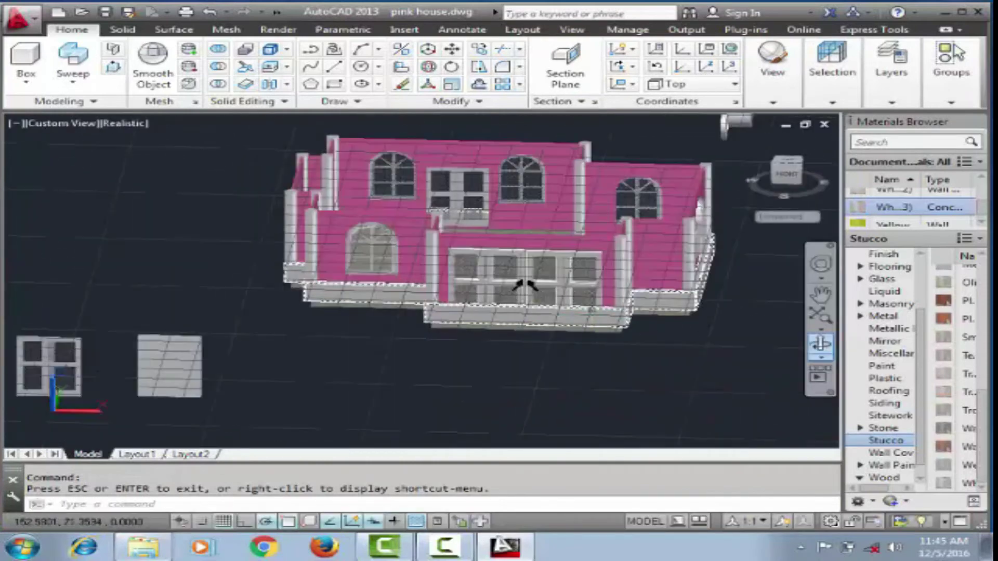
Step: Orbit around the house to inspect its back, then return to the front
shift+middle_drag(525, 285, 393, 257)
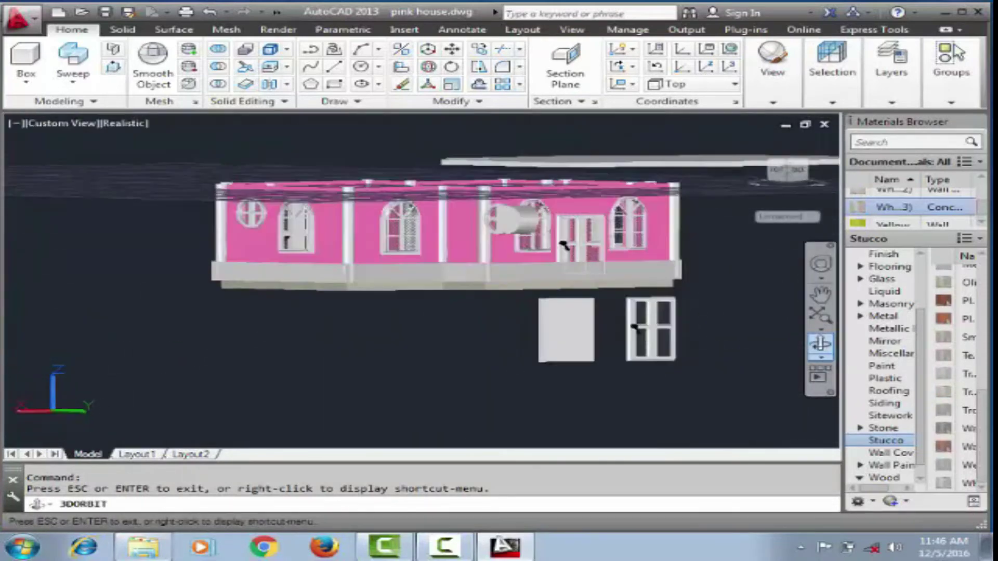
click(435, 234)
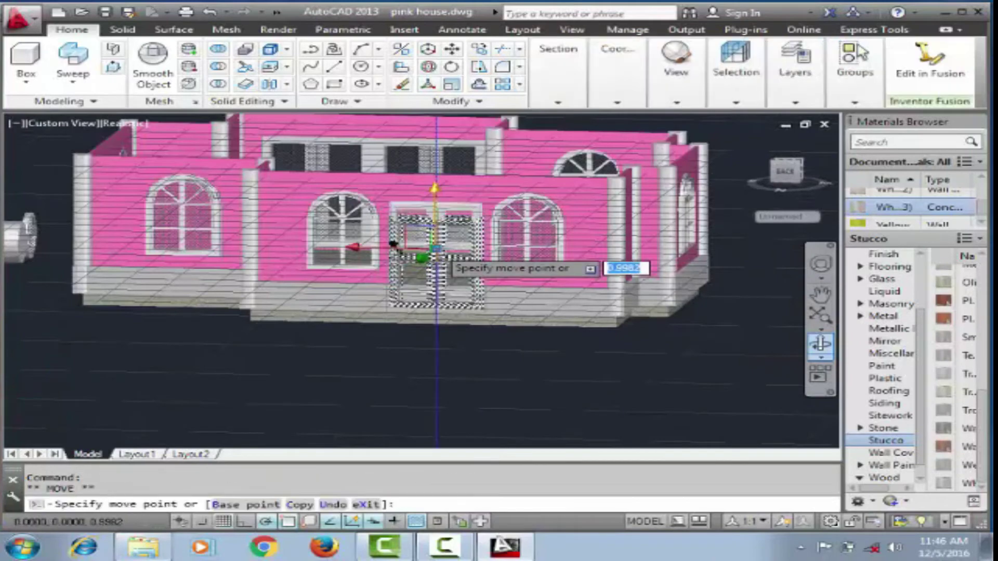
key(Escape)
scroll(395, 241, down, 2)
mouse_move(395, 241)
shift+middle_down()
mouse_move(561, 221)
mouse_move(459, 266)
shift+middle_up()
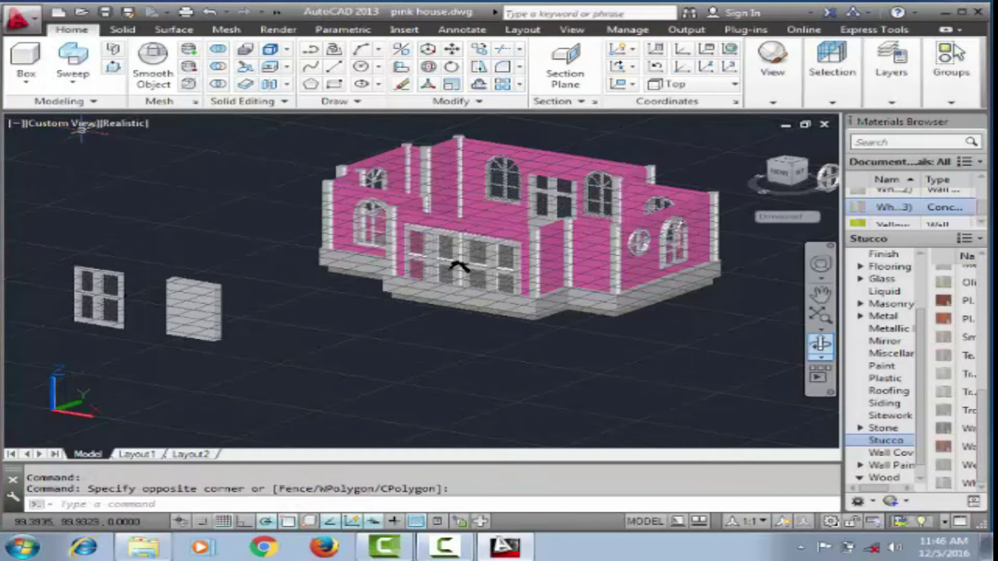
Step: Switch to the Back elevation view and select the back-wall door
click(83, 124)
click(151, 241)
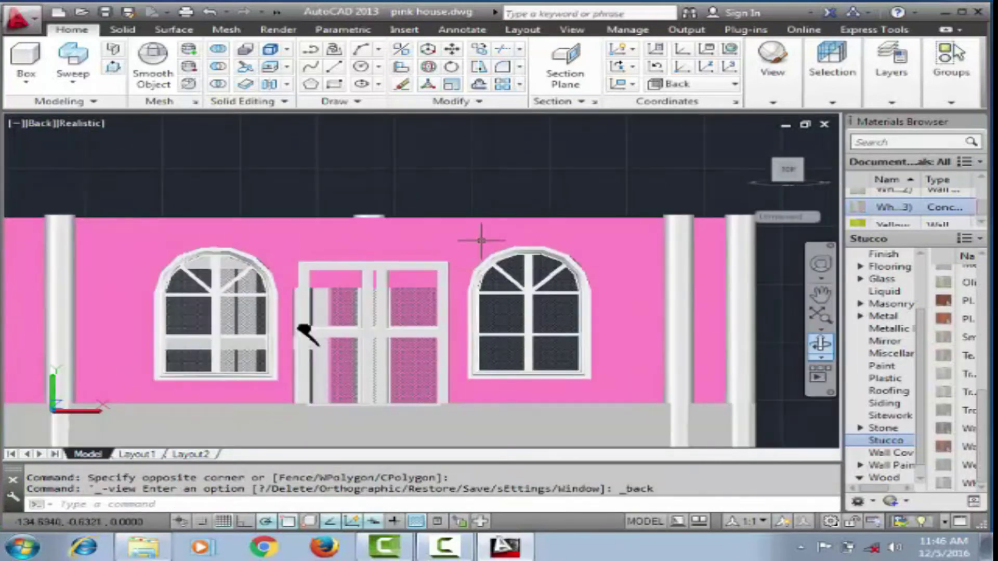
scroll(621, 390, down, 2)
click(395, 270)
scroll(367, 260, up, 2)
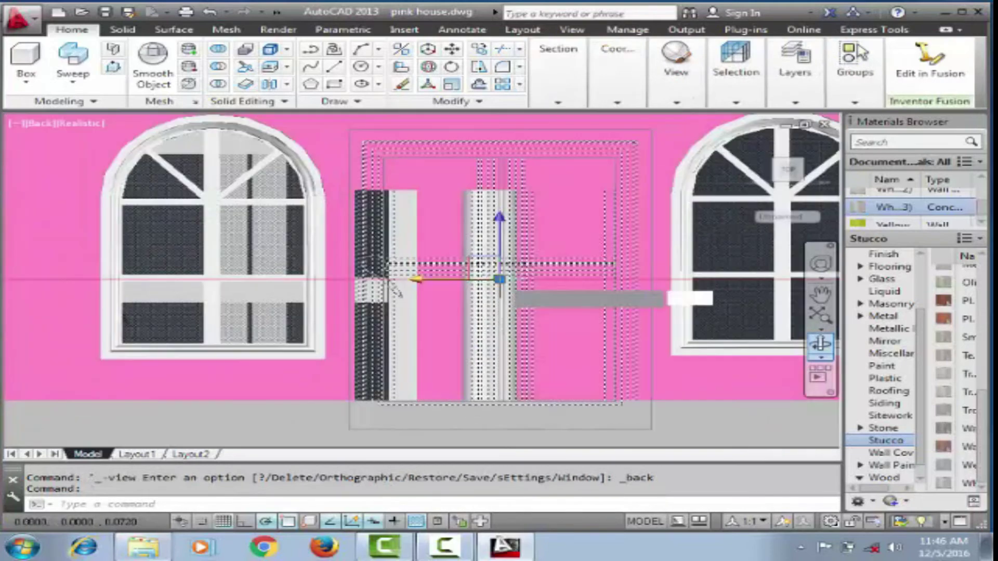
scroll(368, 260, up, 2)
scroll(390, 244, down, 2)
Step: Cancel the pending door move and zoom around the back view
scroll(432, 228, down, 2)
key(Escape)
scroll(452, 240, up, 2)
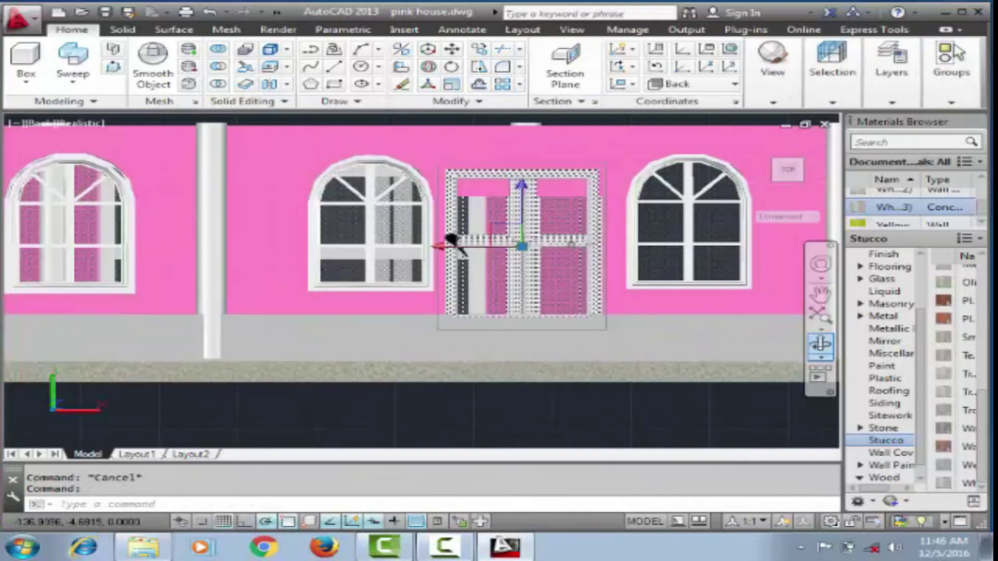
scroll(458, 240, down, 3)
key(Escape)
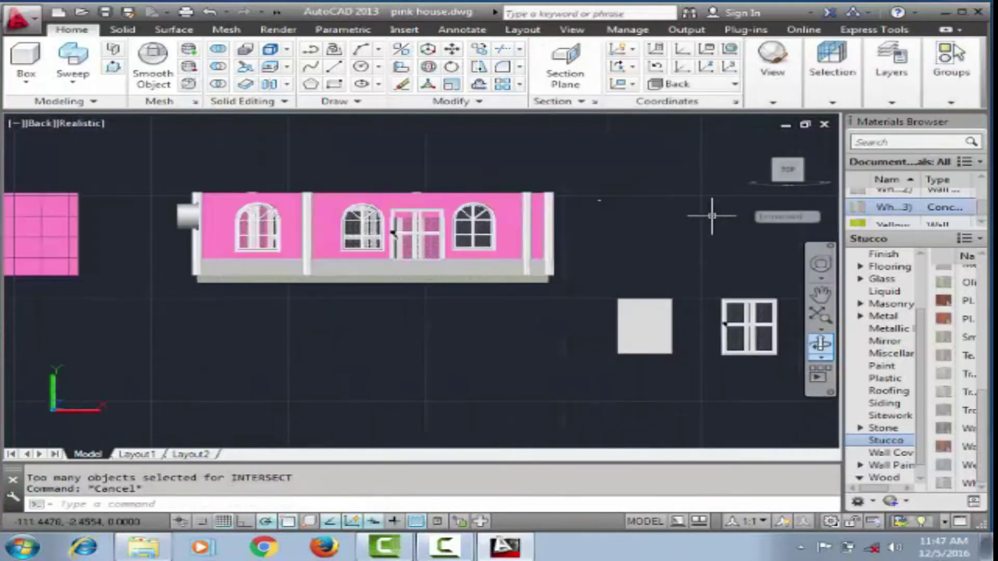
scroll(579, 301, up, 1)
scroll(659, 382, down, 1)
scroll(660, 382, up, 1)
Step: Copy the loose white square upward and slice it, keeping only the top strip
click(580, 335)
text(co)
key(Return)
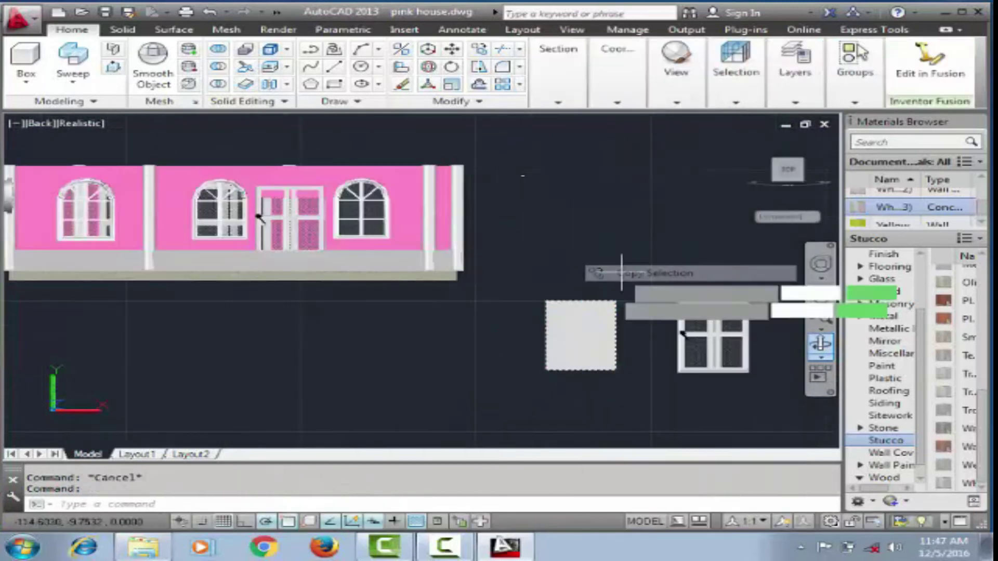
click(580, 335)
click(574, 224)
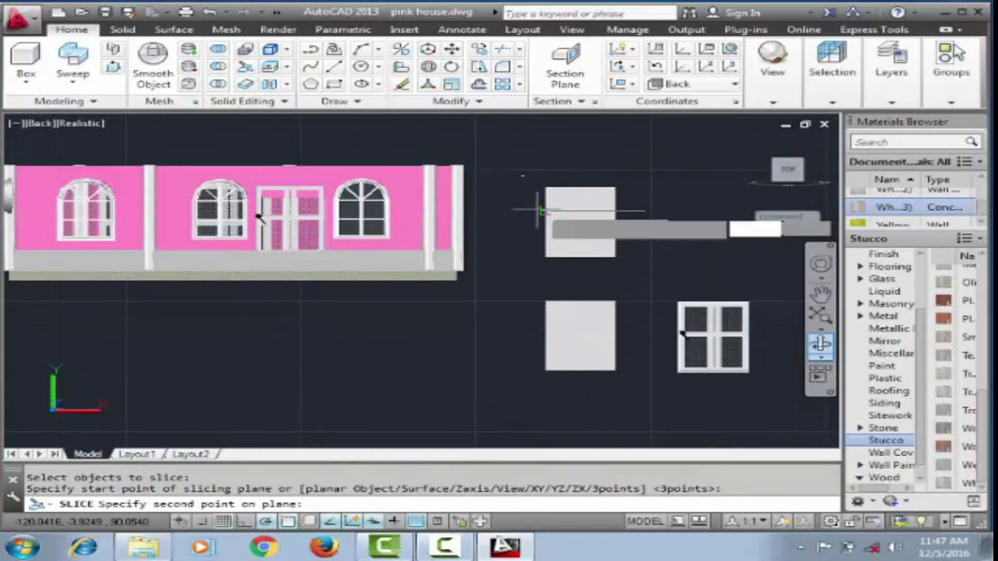
click(603, 223)
click(590, 205)
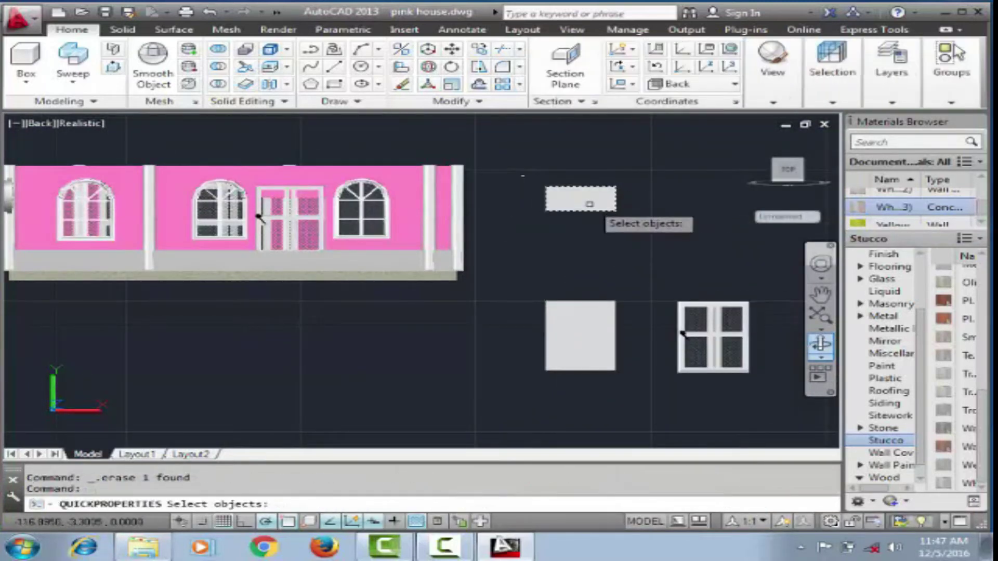
Step: Orbit the house through isometric and near-frontal angles to inspect the walls
click(670, 208)
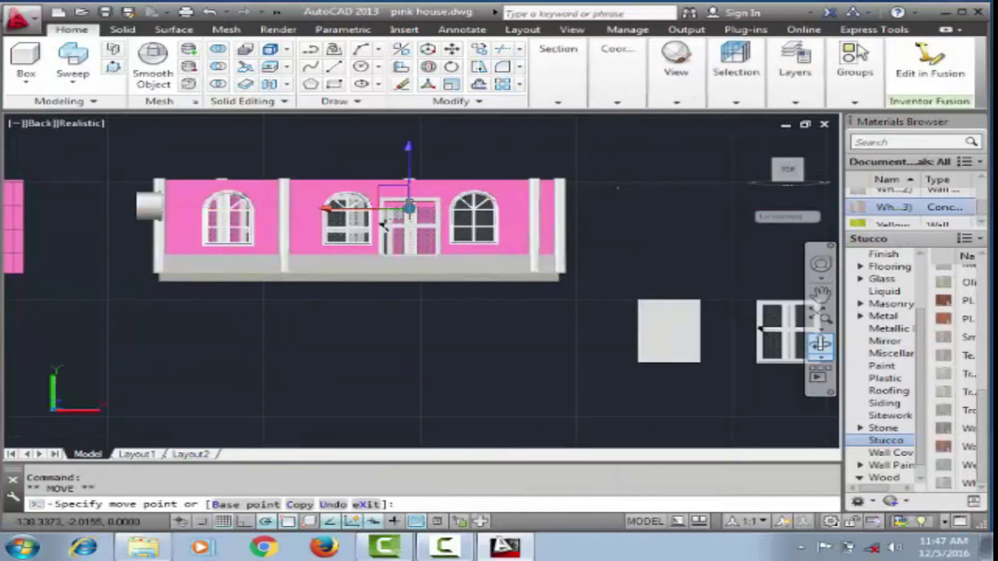
shift+middle_drag(384, 225, 534, 265)
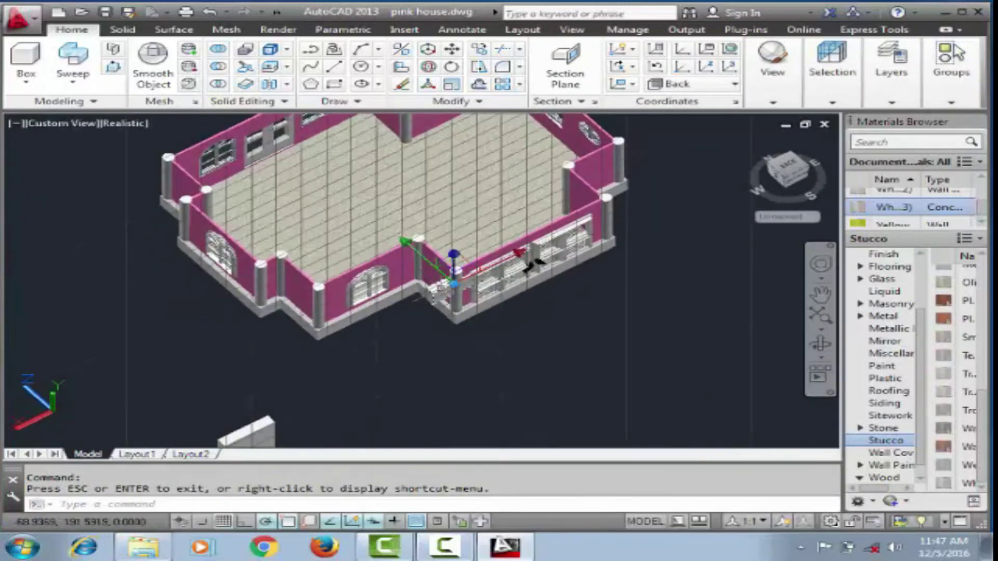
scroll(234, 156, up, 5)
click(821, 344)
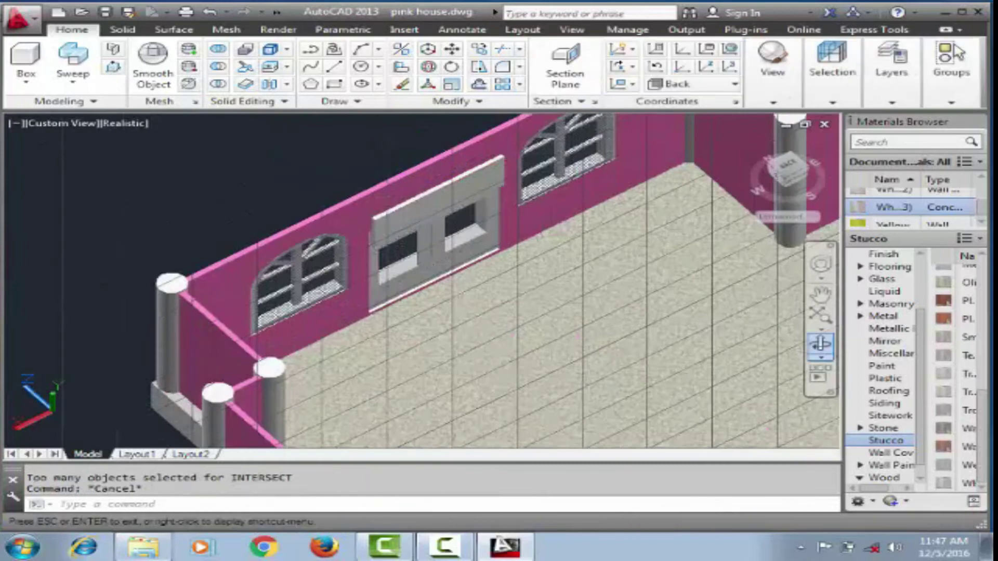
drag(528, 229, 486, 236)
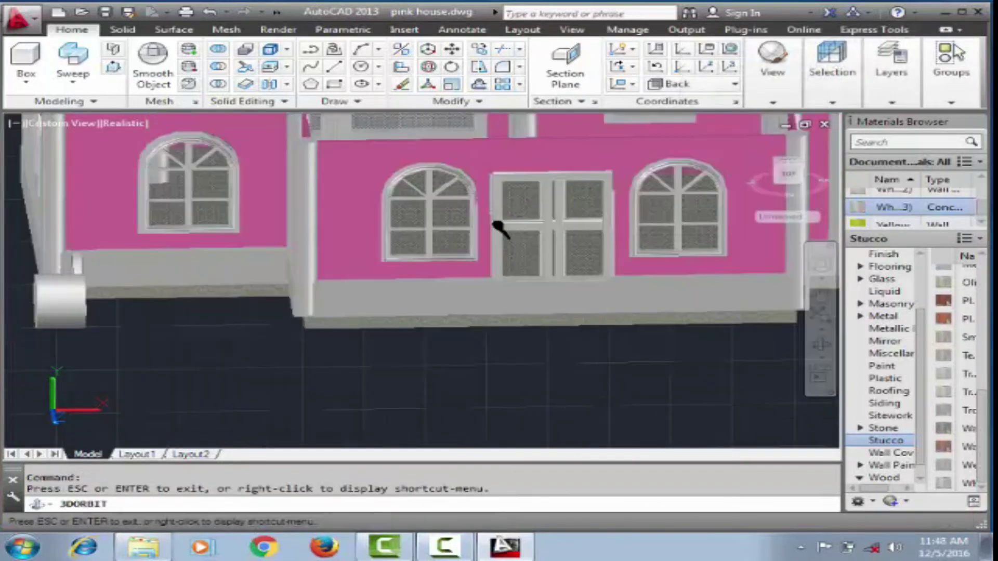
mouse_move(499, 227)
mouse_down()
mouse_move(423, 229)
mouse_move(818, 178)
mouse_move(624, 183)
mouse_move(408, 219)
mouse_move(390, 308)
mouse_move(435, 245)
mouse_move(462, 256)
mouse_up()
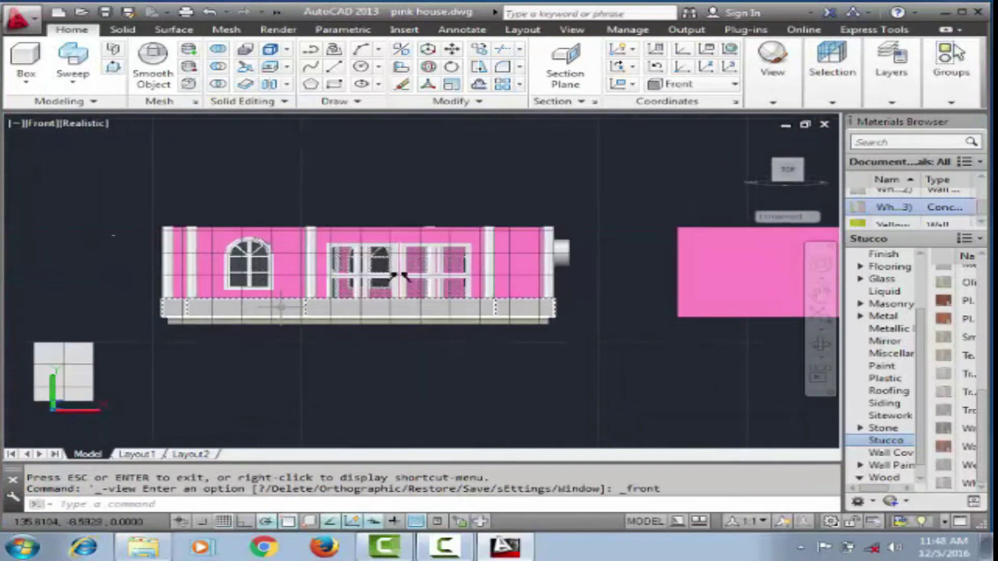
Step: In Front view, copy the house walls upward as a second storey and orbit to inspect
click(364, 260)
text(co)
key(Return)
click(394, 275)
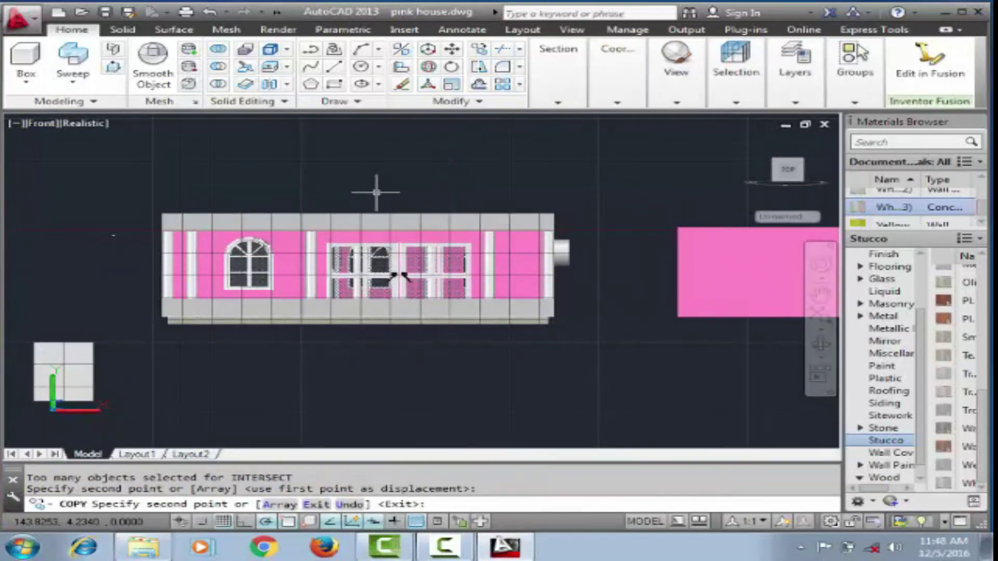
key(Escape)
shift+middle_drag(376, 192, 200, 151)
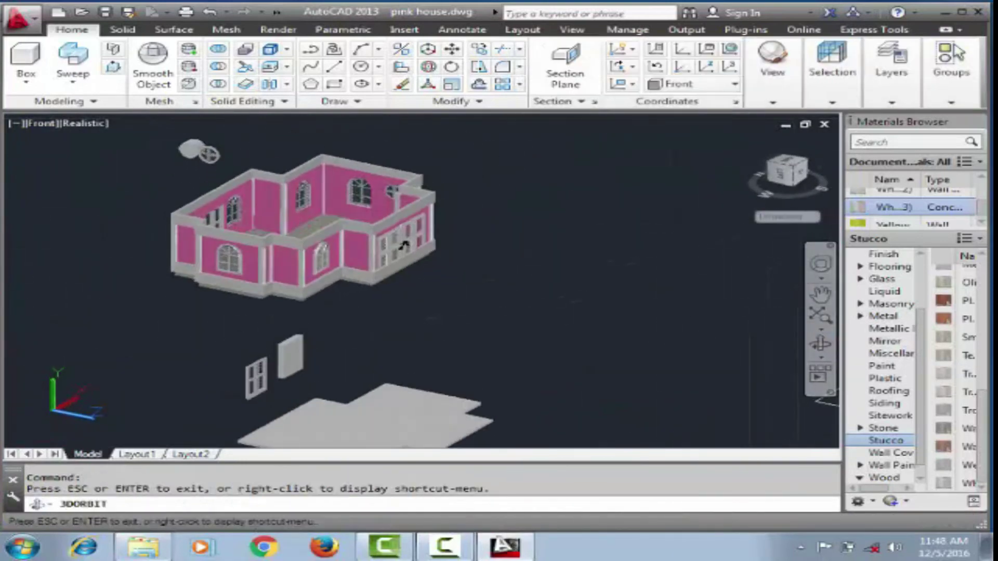
shift+middle_drag(405, 245, 389, 293)
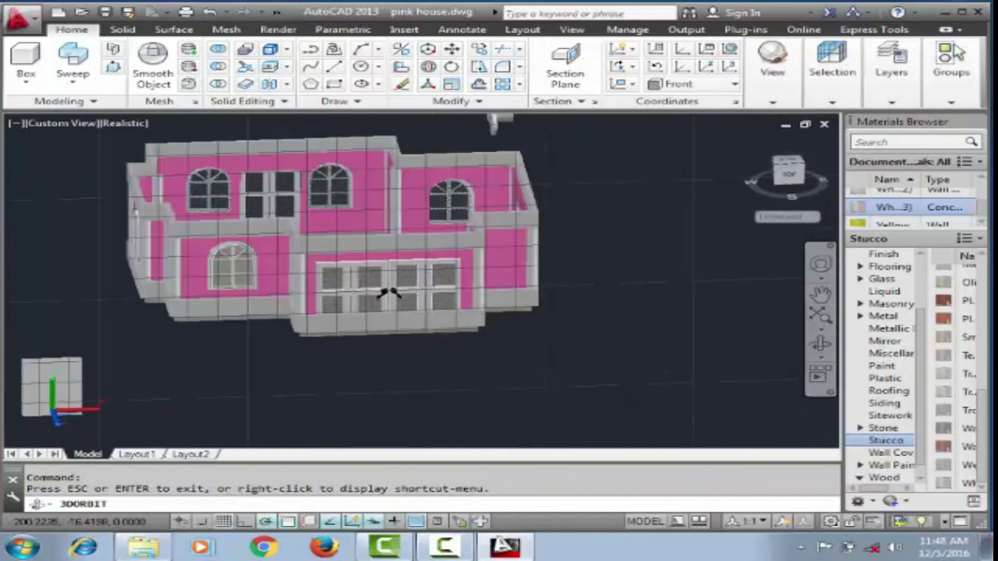
Step: In Top view, copy the floor slab and place the duplicate off to the side
click(62, 123)
click(99, 160)
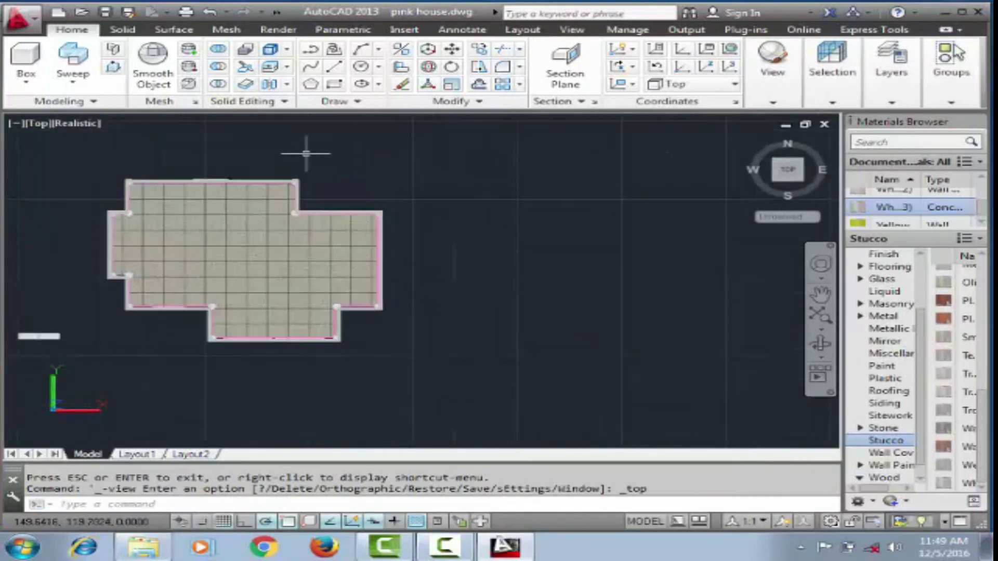
right_click(161, 151)
click(200, 268)
click(156, 302)
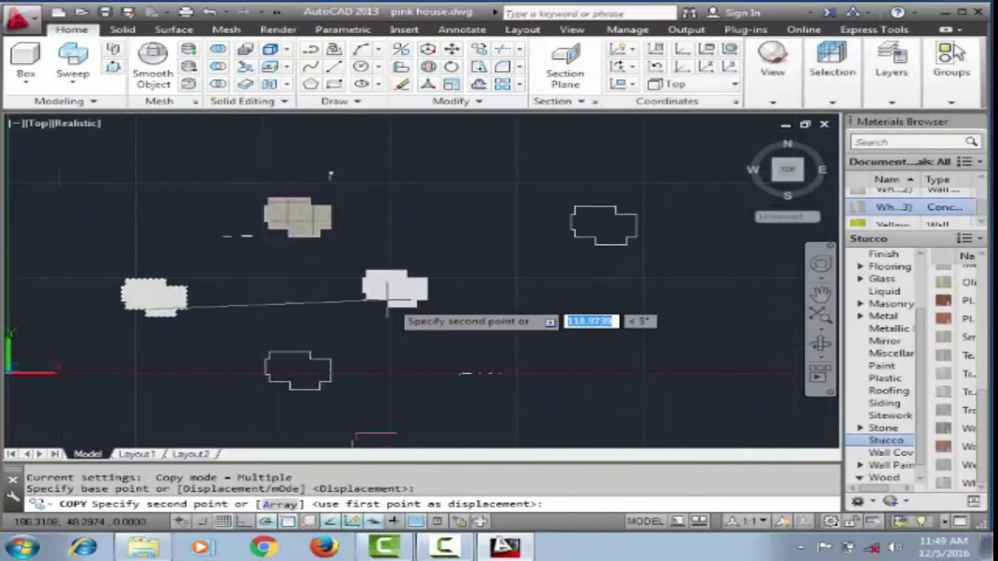
click(338, 301)
scroll(418, 304, up, 3)
key(Escape)
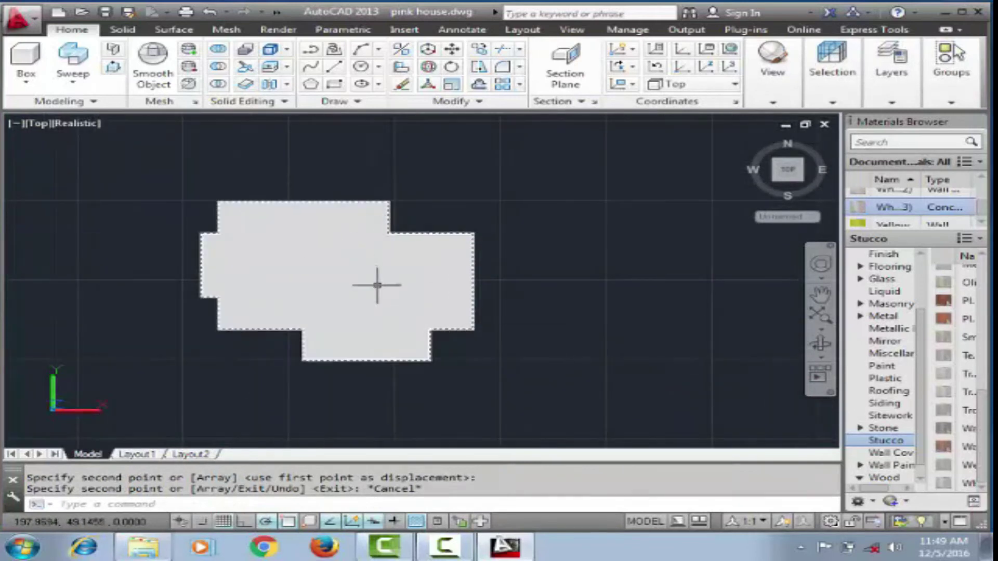
scroll(375, 246, down, 2)
scroll(403, 343, up, 1)
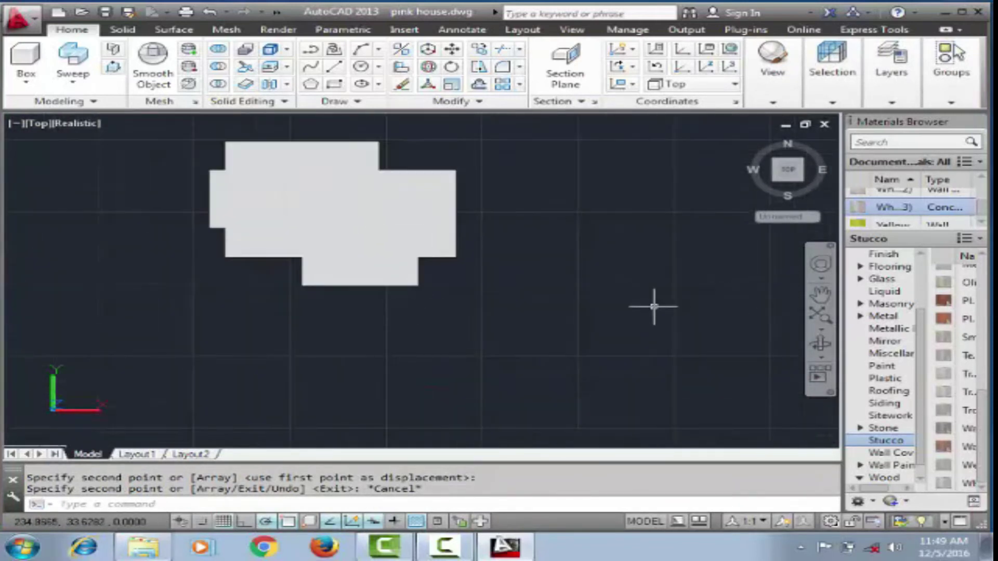
Step: Slice the copied slab with SL, keeping both halves of the cut
text(sl)
key(Return)
click(418, 220)
key(Return)
click(380, 170)
text(5)
key(Return)
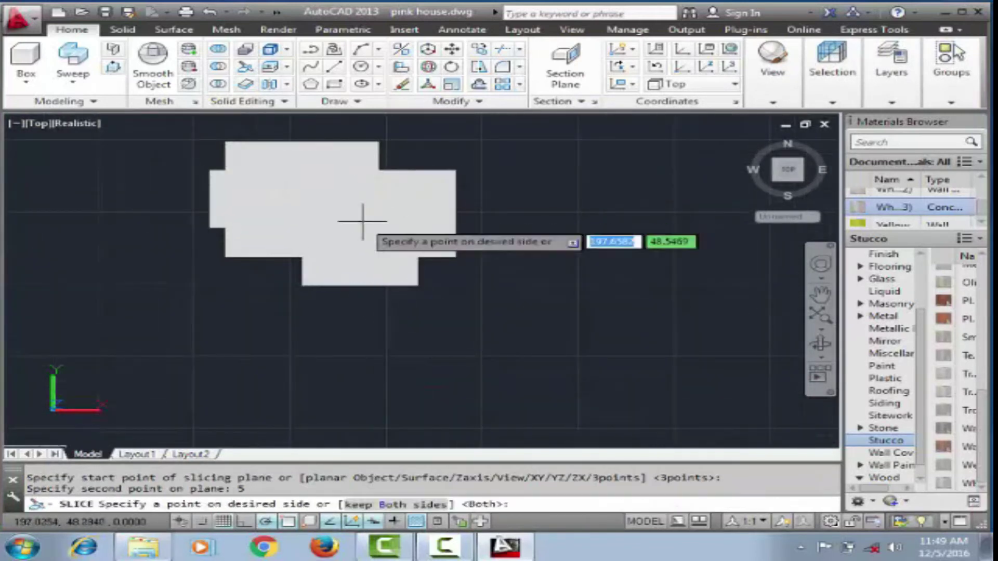
key(Return)
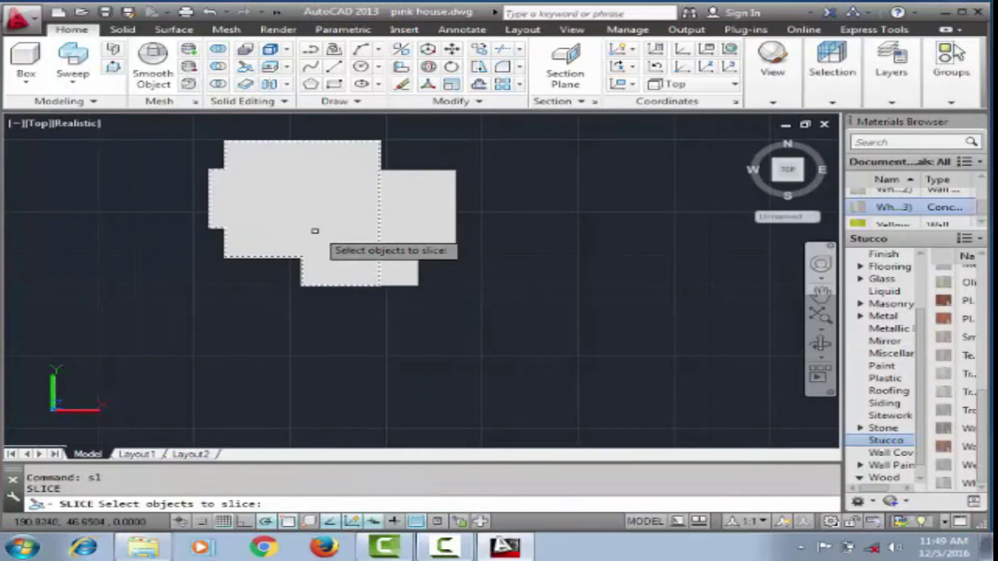
key(Return)
Step: Make further slices through the middle and lower slab pieces, keeping both sides each time
click(303, 257)
click(303, 123)
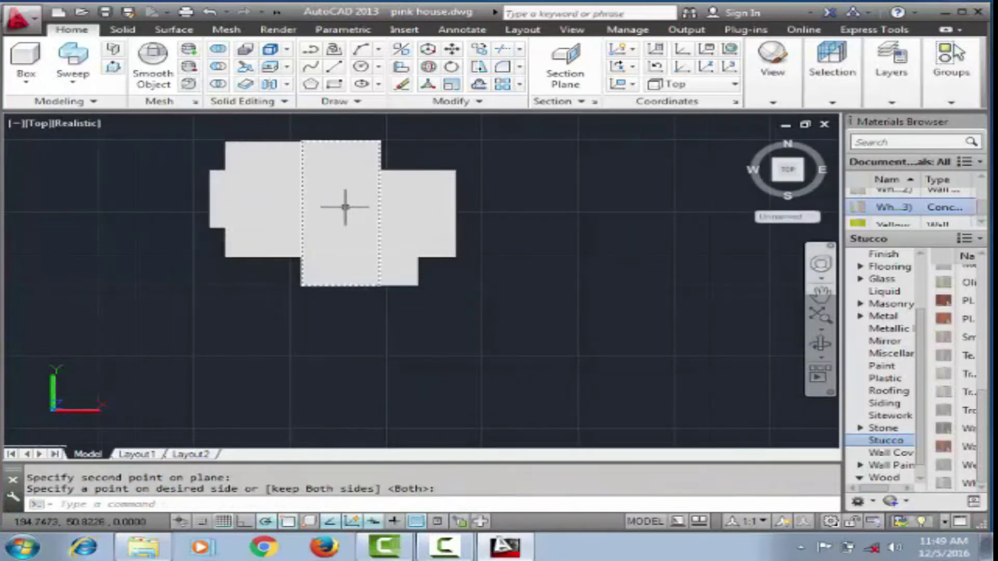
key(Return)
key(Return)
click(341, 228)
key(Return)
click(381, 170)
click(318, 193)
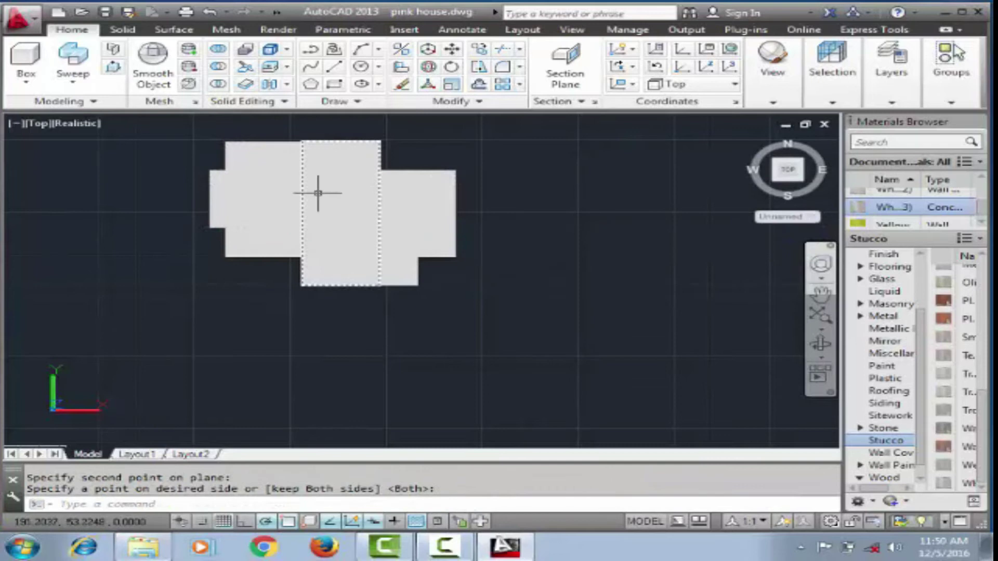
key(Return)
click(322, 218)
key(Return)
click(484, 228)
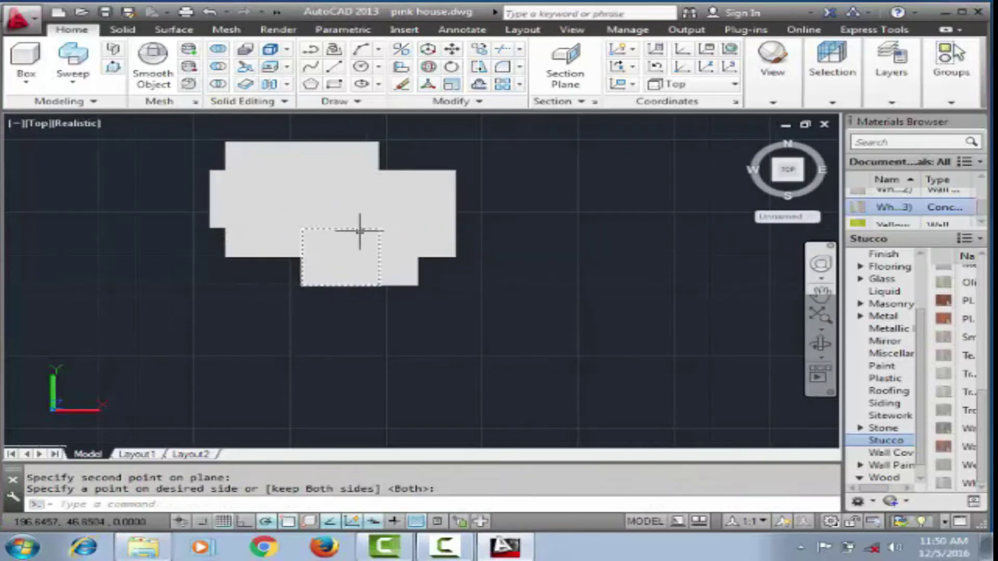
key(Return)
Step: Group the sliced slab pieces into unnamed groups
click(379, 223)
right_click(396, 171)
click(415, 359)
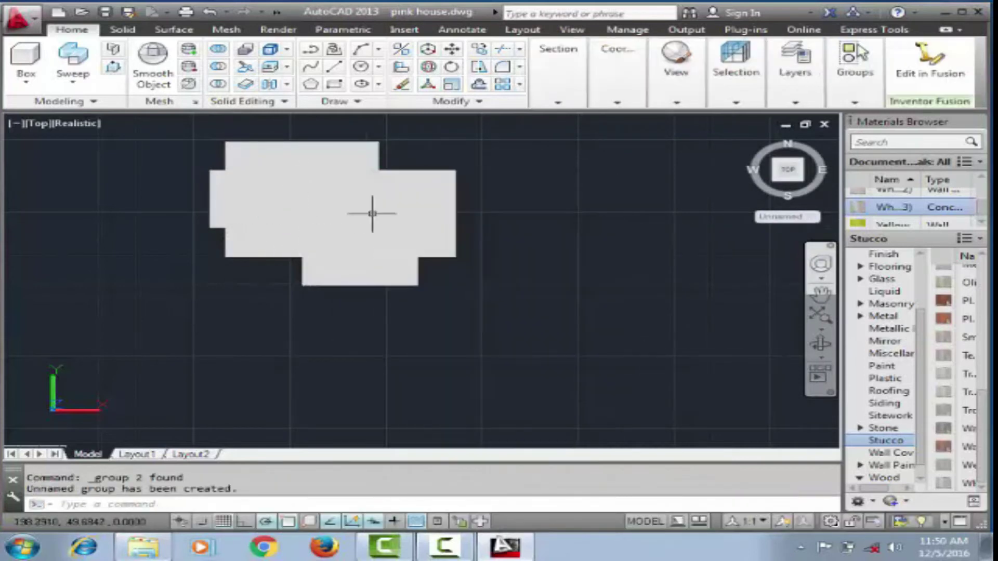
click(259, 190)
right_click(338, 169)
click(359, 359)
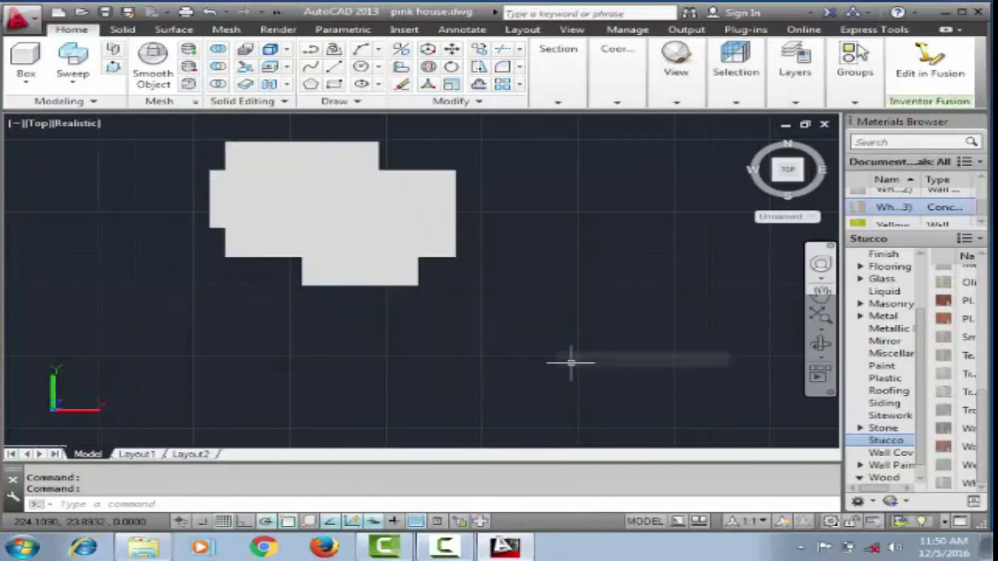
scroll(149, 149, up, 5)
Step: Apply a brown wood material from the Flooring category to the right-hand slab pieces
scroll(732, 361, down, 2)
double_click(890, 341)
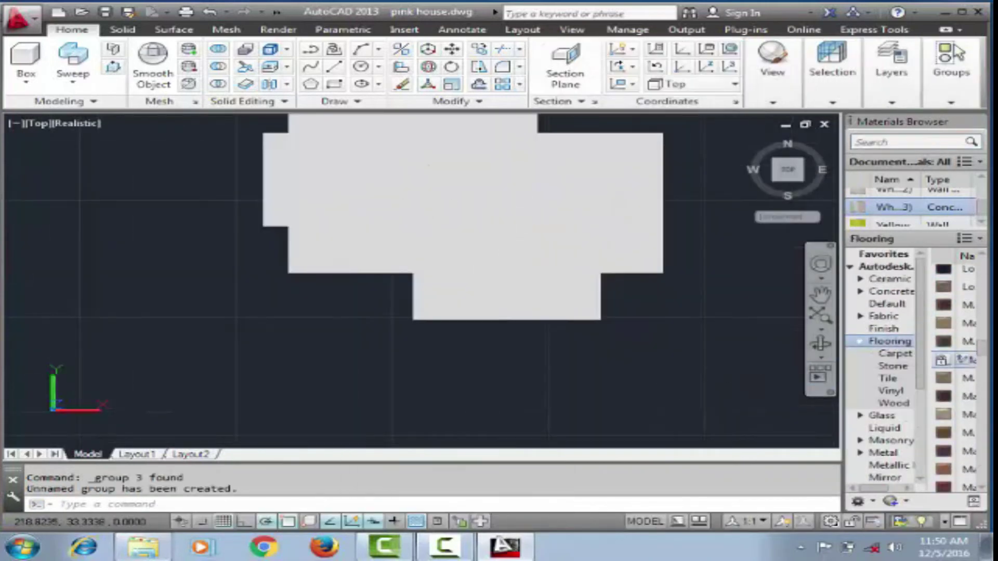
click(549, 319)
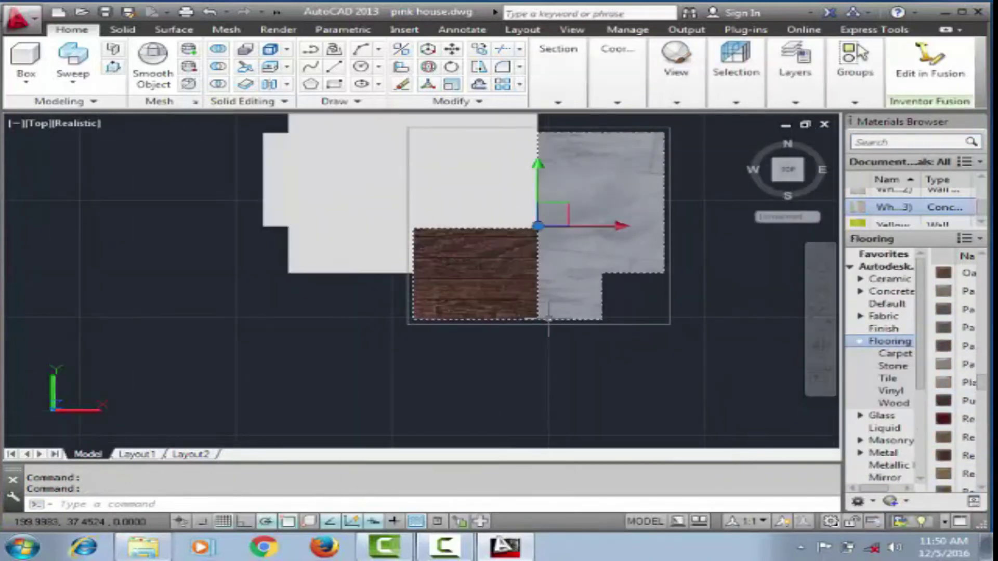
double_click(943, 430)
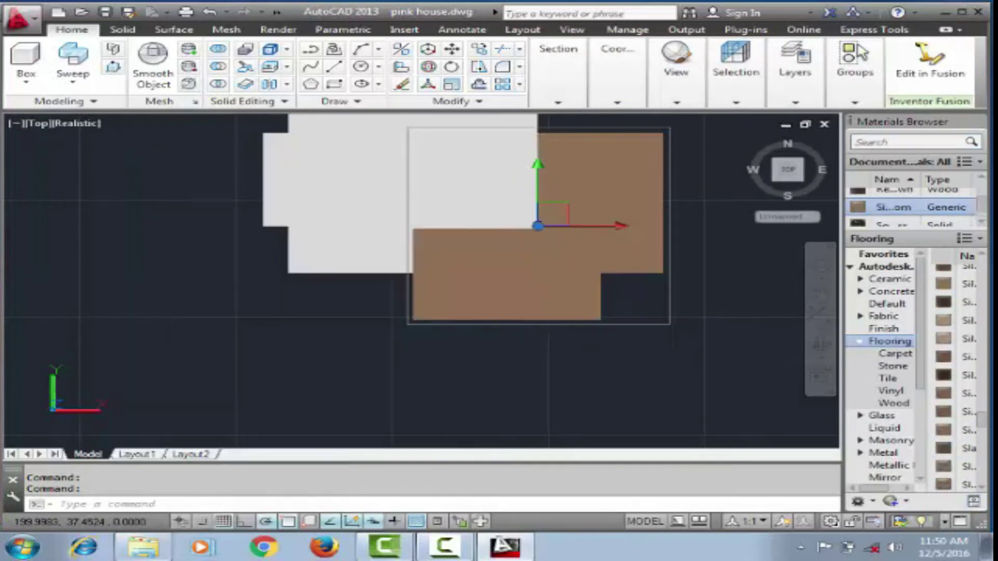
scroll(458, 189, down, 2)
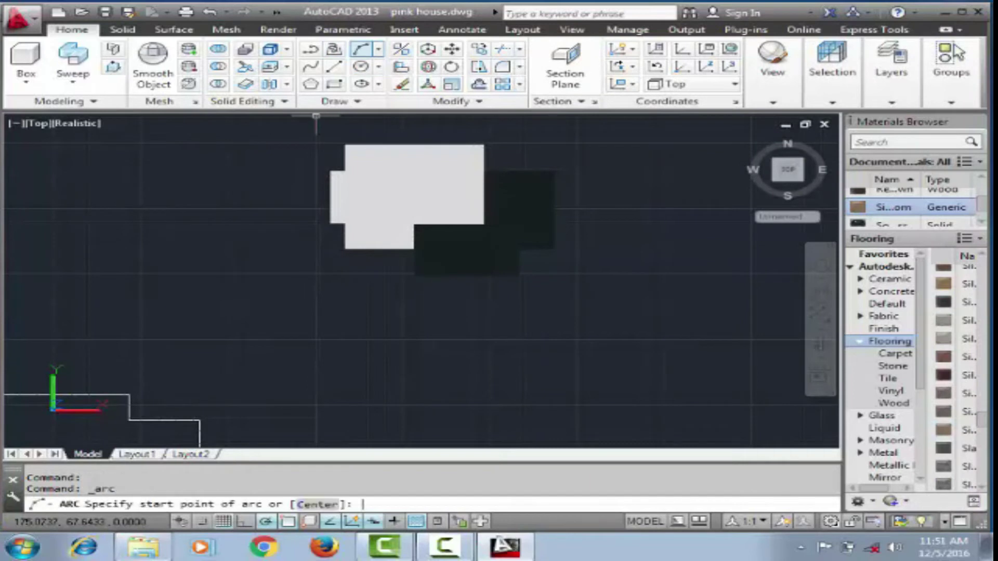
Step: Trace a polyline along the house outline, then erase the old white solids
click(311, 48)
click(484, 224)
scroll(414, 221, up, 3)
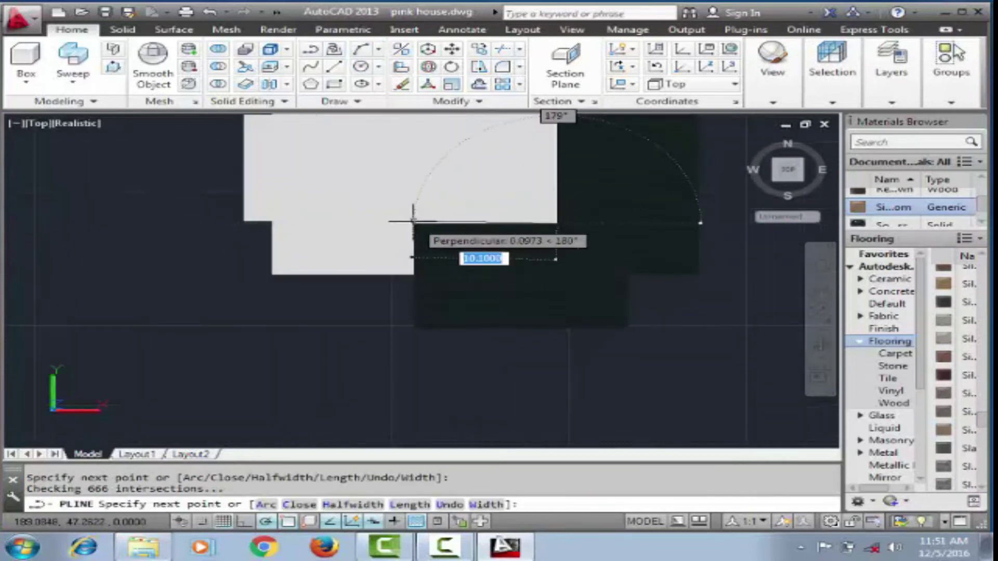
click(241, 217)
scroll(241, 208, down, 2)
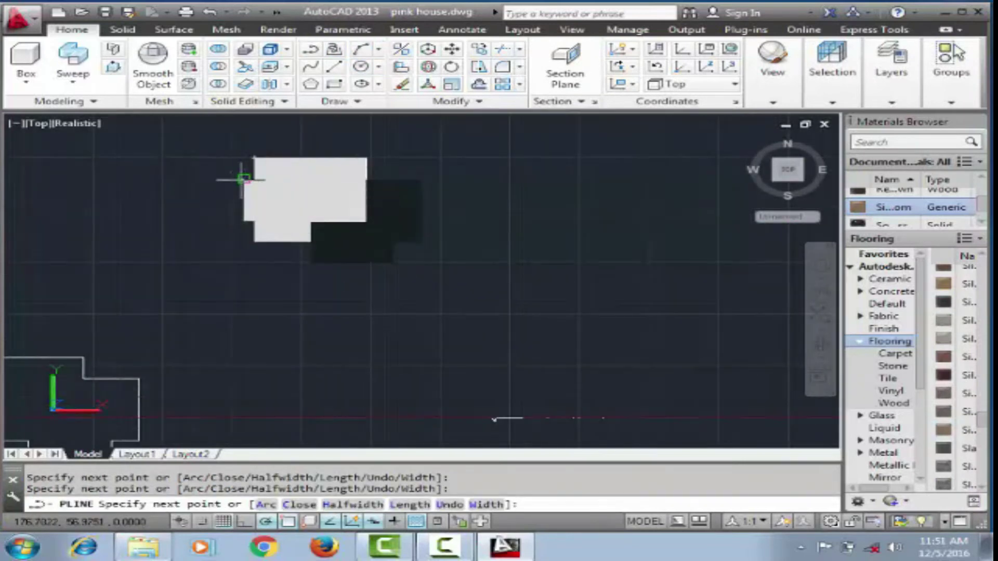
scroll(243, 178, up, 4)
scroll(312, 156, down, 2)
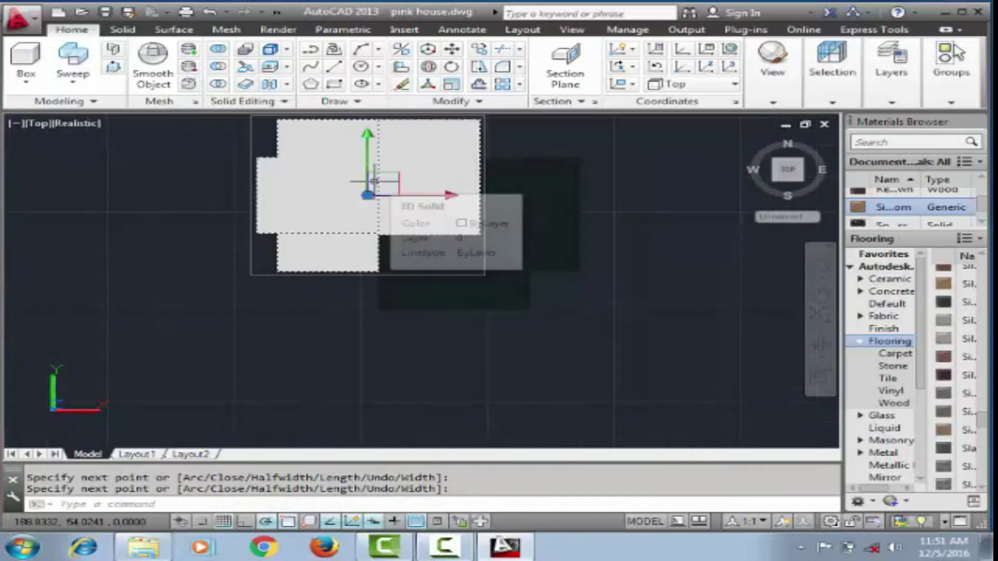
key(Return)
click(494, 205)
key(Delete)
Step: Trace a second closed polyline around the stepped floor plan and delete the leftover objects
click(310, 50)
click(374, 252)
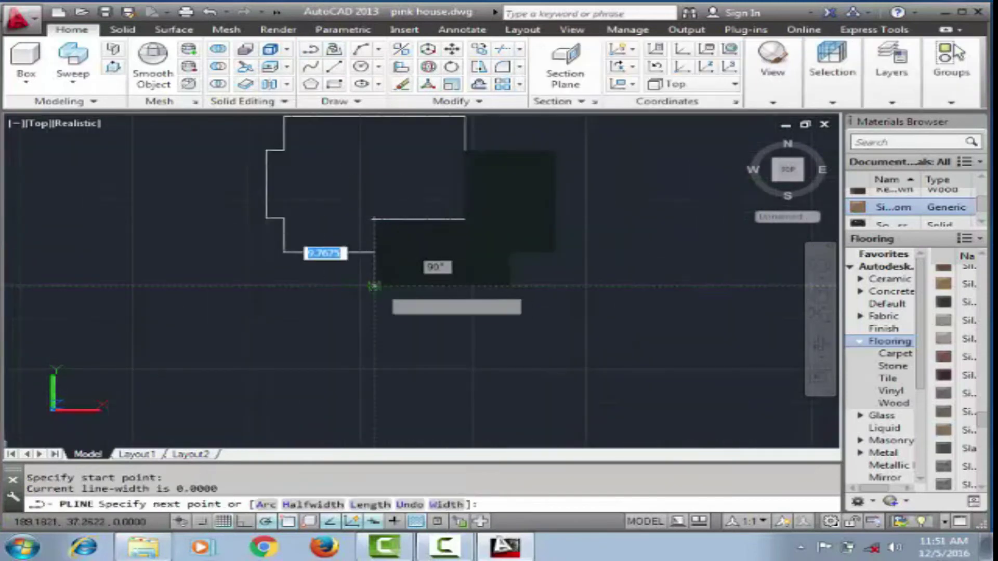
click(461, 253)
click(555, 151)
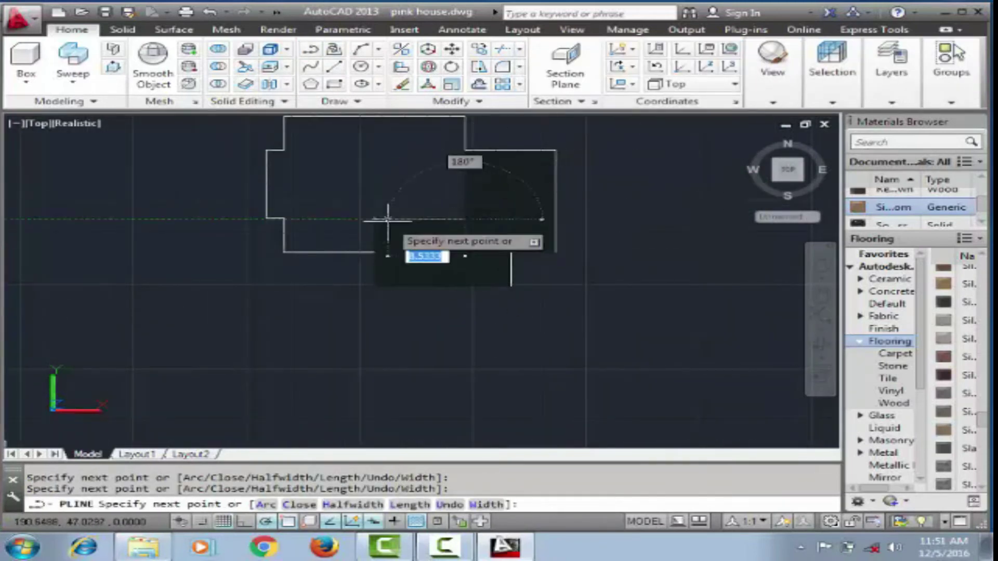
click(374, 252)
key(Return)
scroll(454, 249, down, 2)
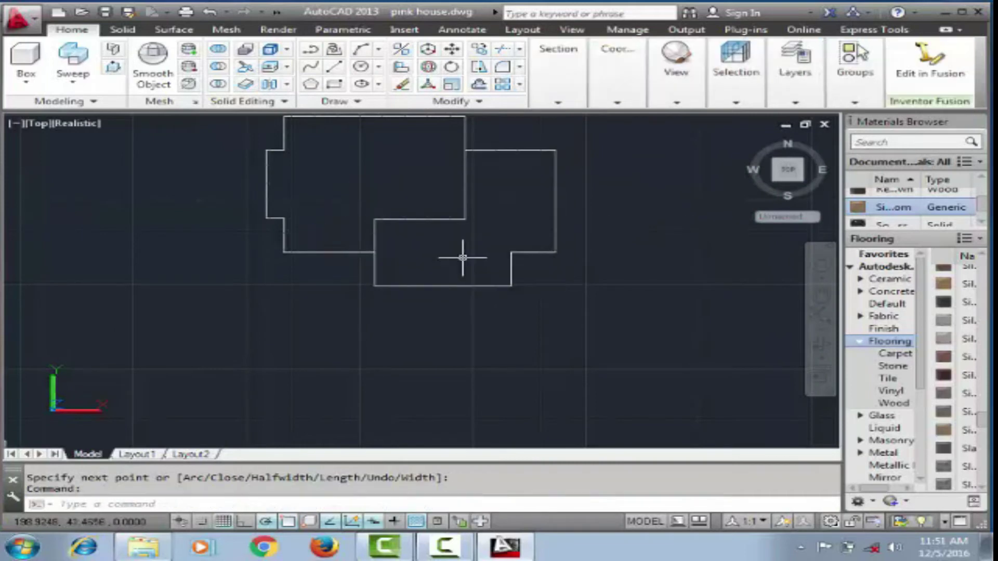
key(Delete)
scroll(446, 253, down, 2)
click(446, 252)
click(474, 243)
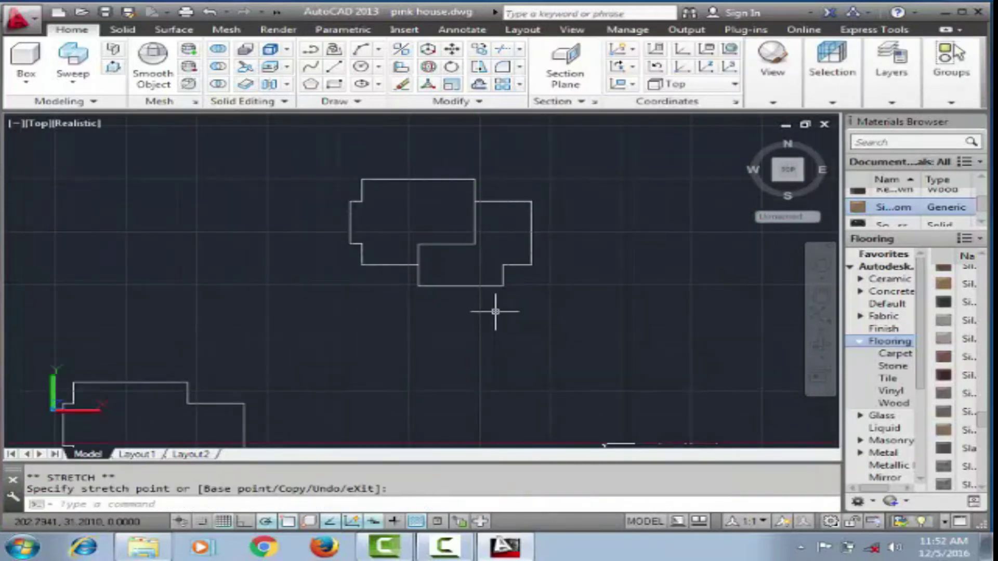
Step: Move the lower outline and convert the upper outline into a region
click(499, 285)
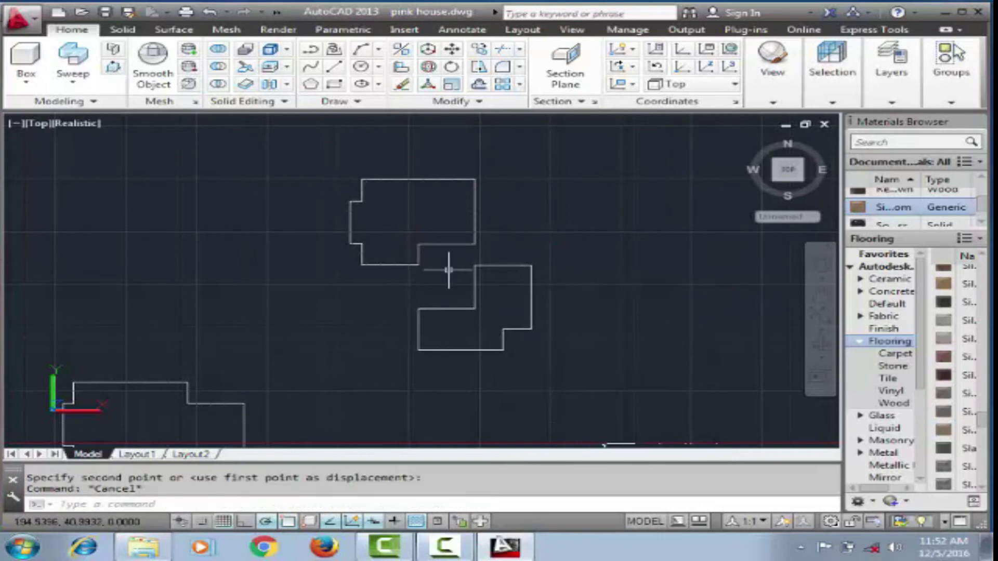
scroll(416, 187, up, 3)
text(reg)
click(453, 170)
text(ext)
click(458, 224)
key(Return)
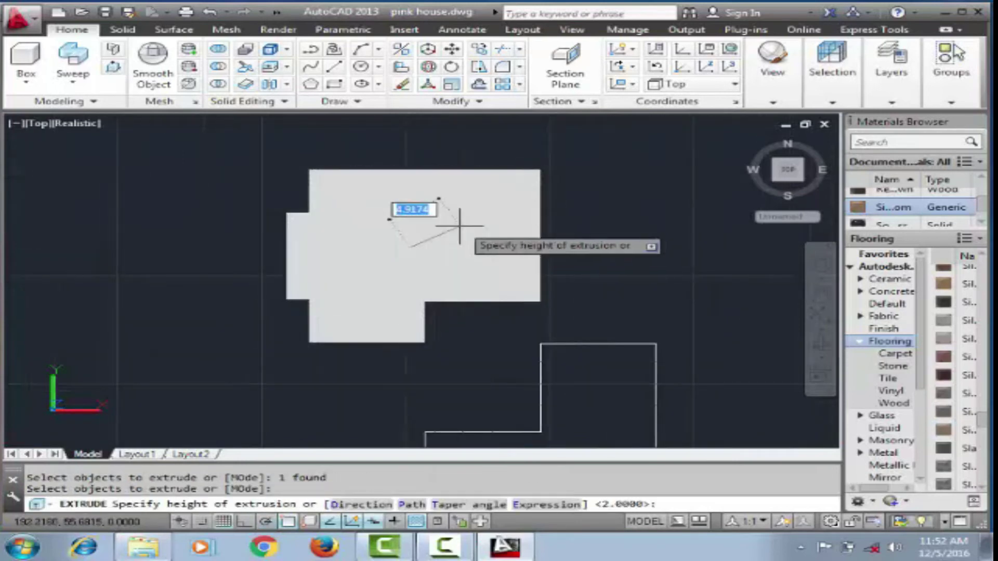
key(Escape)
Step: Convert the lower outline into a region with REG
scroll(606, 289, down, 3)
scroll(631, 330, up, 2)
text(reg)
key(Return)
click(639, 298)
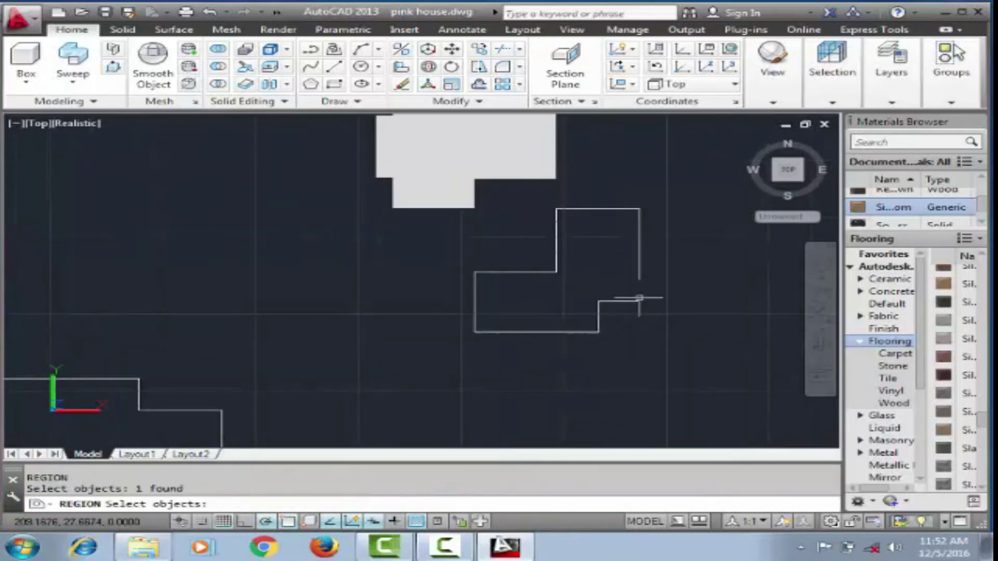
key(Return)
scroll(631, 300, up, 2)
scroll(497, 341, up, 2)
scroll(580, 394, down, 3)
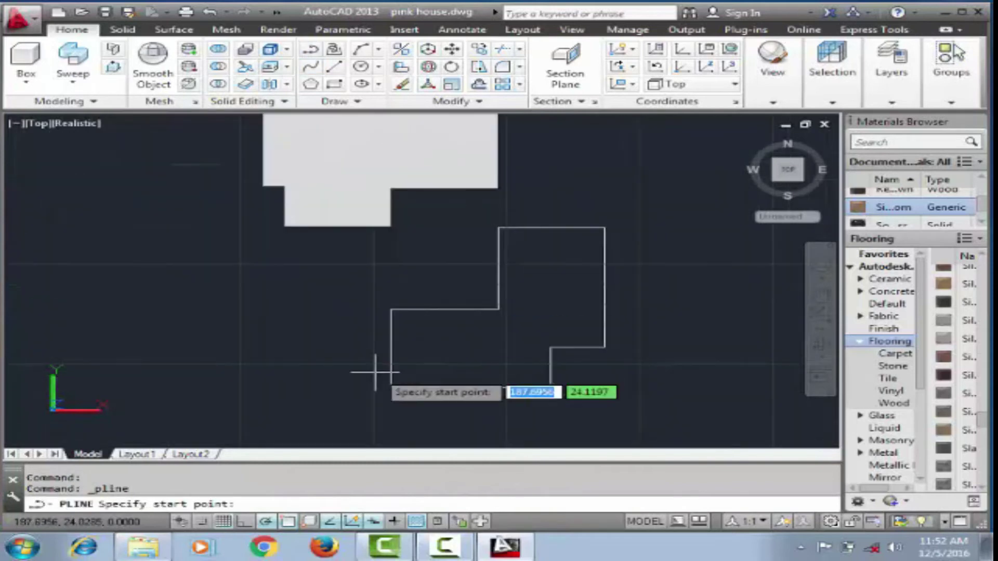
Step: Trace a new stepped polyline outline of the floor
click(391, 388)
click(551, 388)
click(551, 347)
click(605, 347)
click(605, 227)
click(391, 310)
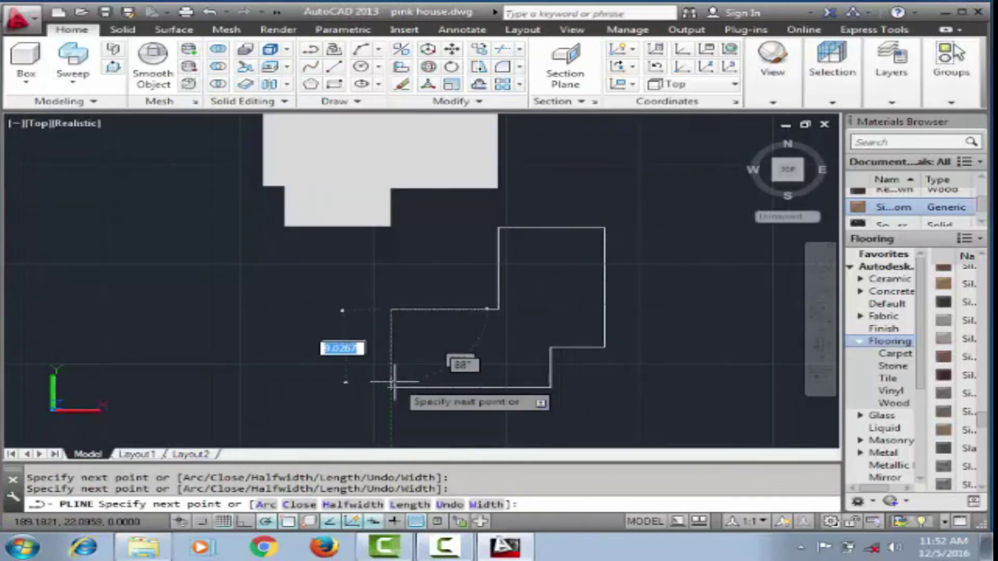
key(Return)
click(498, 227)
key(Escape)
key(Escape)
Step: Move the new outline to the left, make it a region, and delete the leftover outline
text(m)
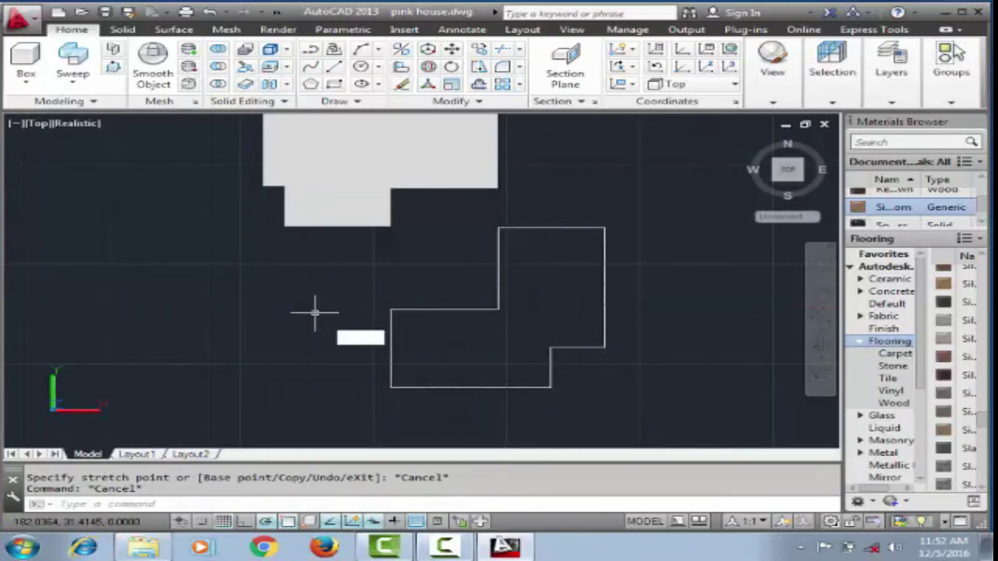
key(Return)
click(469, 310)
click(170, 311)
key(Escape)
text(re)
key(Return)
click(499, 310)
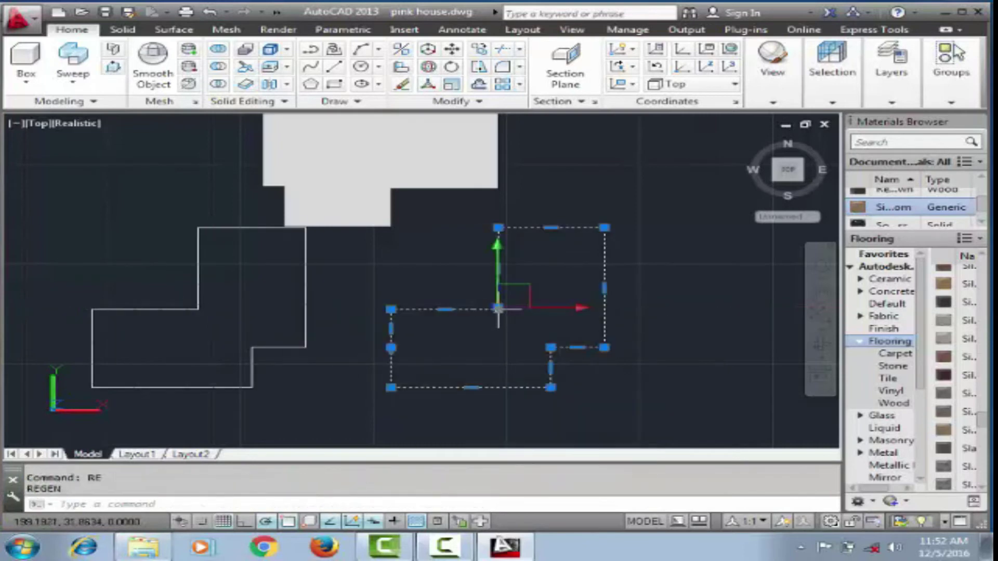
key(Return)
key(Return)
click(305, 314)
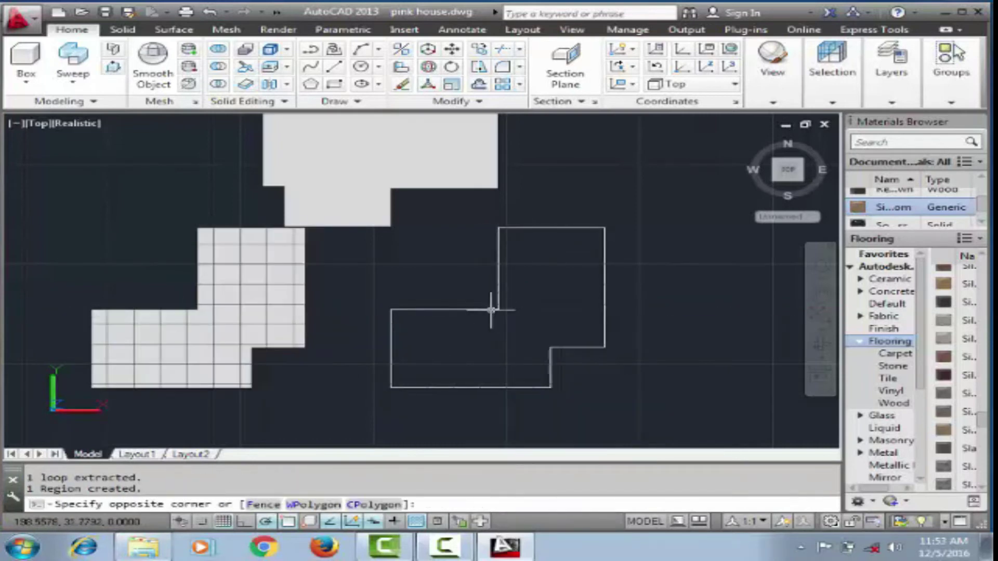
key(Delete)
Step: Extrude the region into a thin floor slab
text(ext)
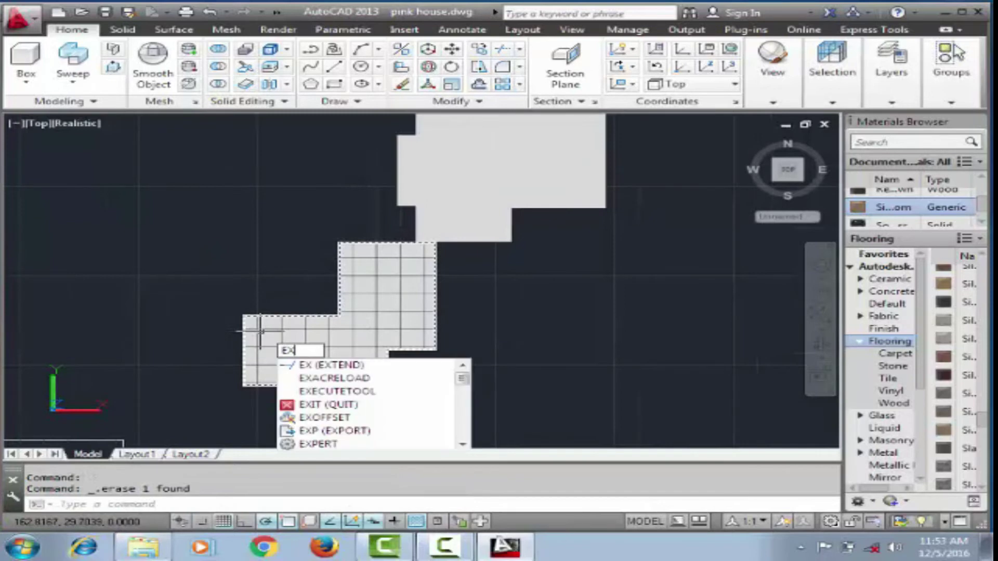
key(Return)
click(333, 309)
click(375, 333)
key(Return)
key(Return)
Step: Orbit to a 3D view and apply a wood flooring material to the slabs
shift+middle_drag(380, 337, 645, 269)
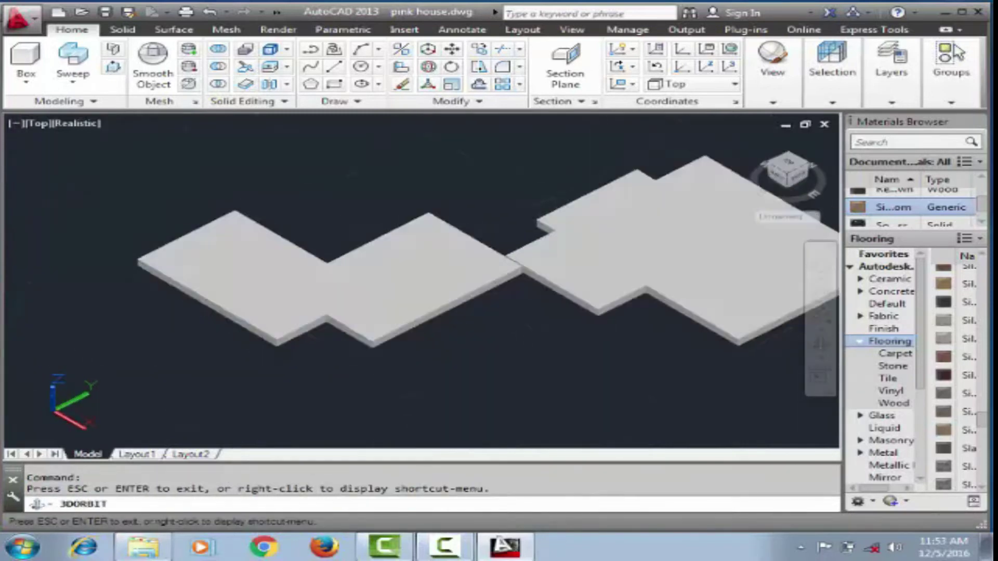
scroll(645, 270, down, 2)
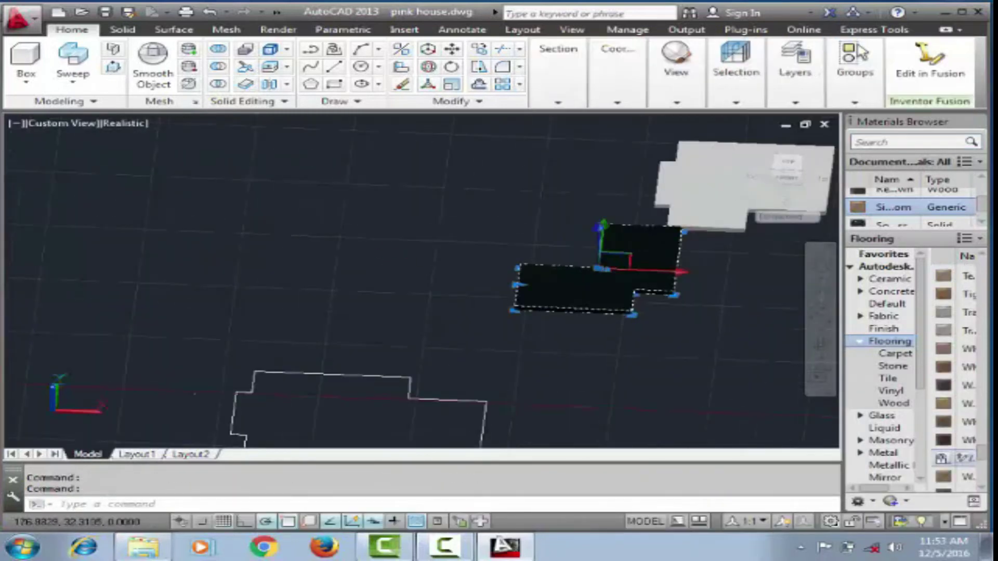
scroll(645, 271, up, 3)
scroll(645, 270, up, 2)
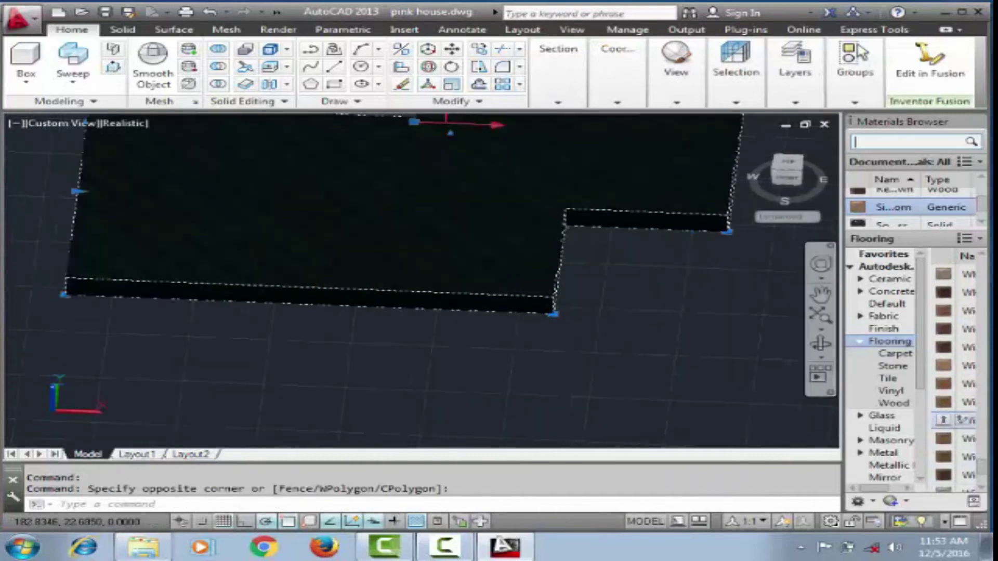
scroll(484, 257, down, 5)
drag(943, 359, 484, 257)
scroll(484, 257, up, 3)
scroll(484, 258, down, 5)
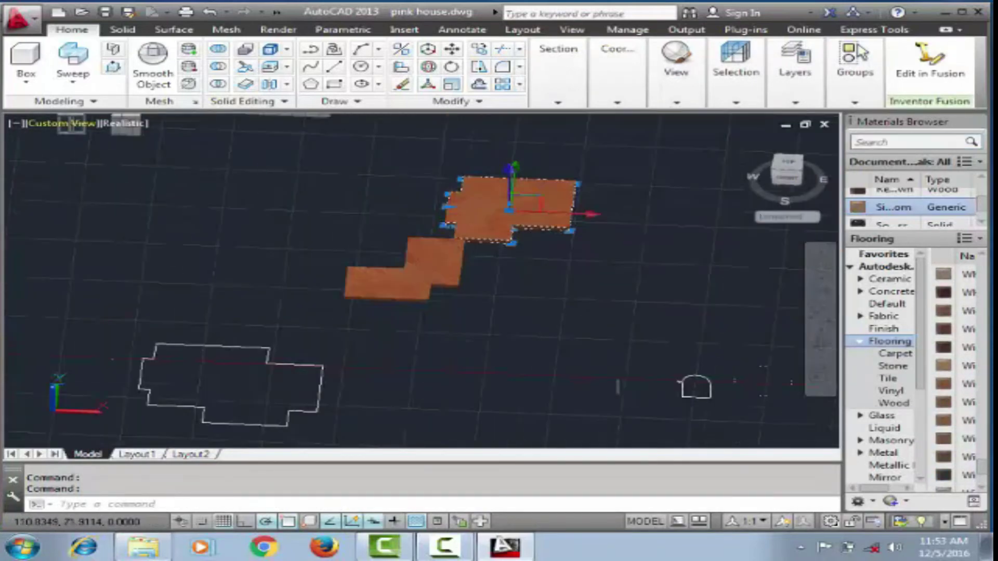
Step: In Top view, replace it with a beige speckled flooring material on the upper slab
click(788, 169)
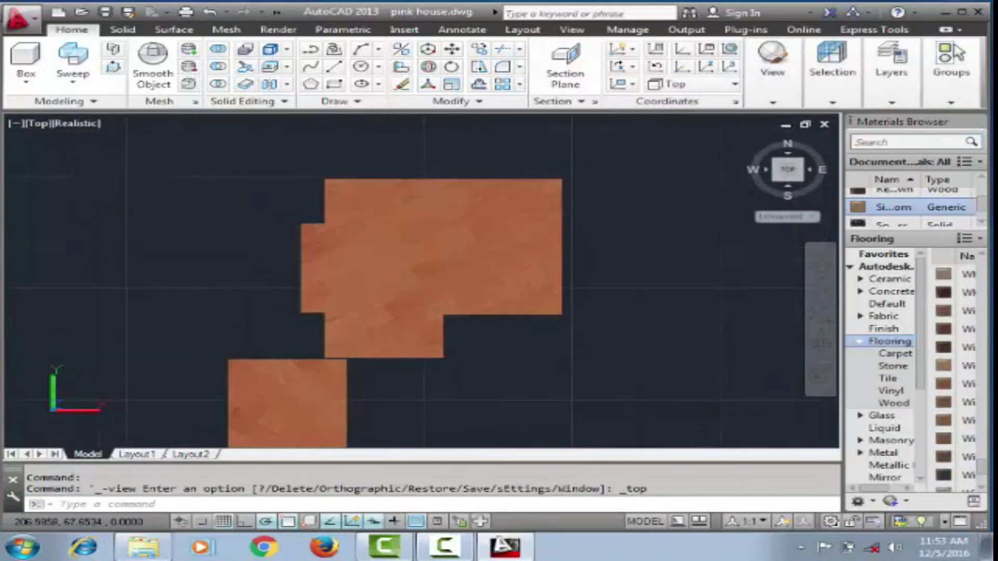
drag(944, 432, 442, 250)
click(460, 255)
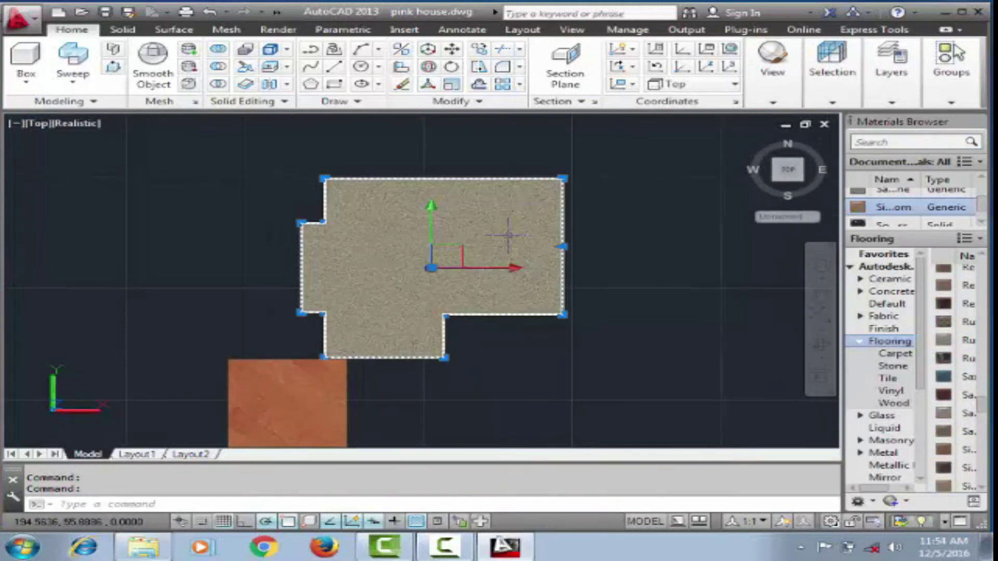
scroll(511, 234, down, 2)
scroll(391, 416, up, 5)
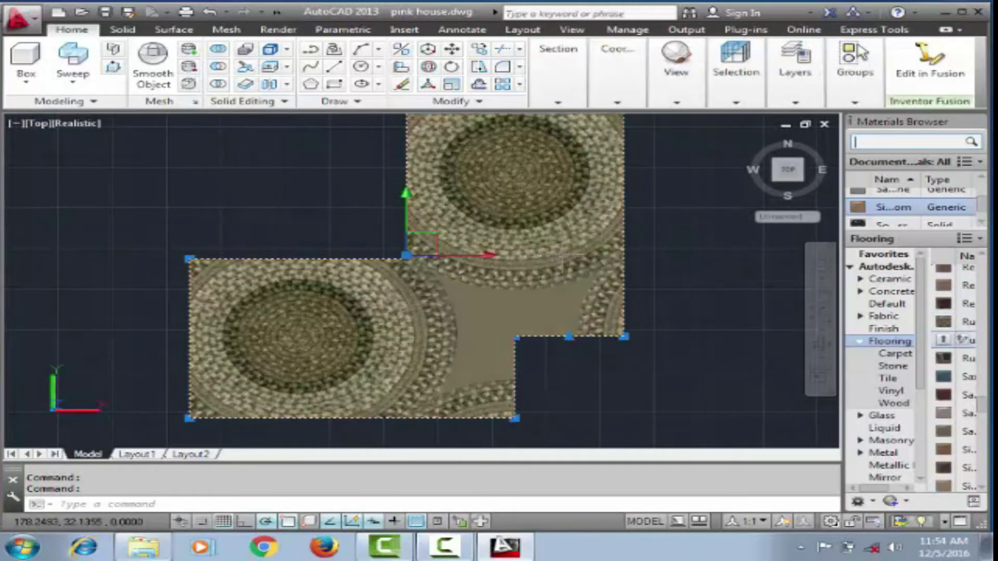
scroll(541, 179, down, 5)
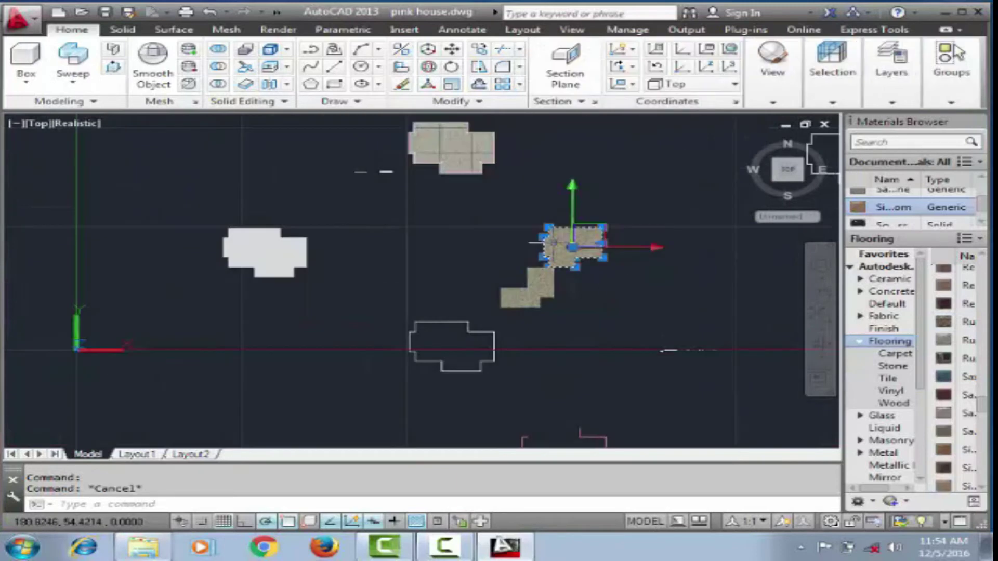
Step: Try moving the selected slab higher in the plan, then cancel the move
click(572, 244)
click(497, 228)
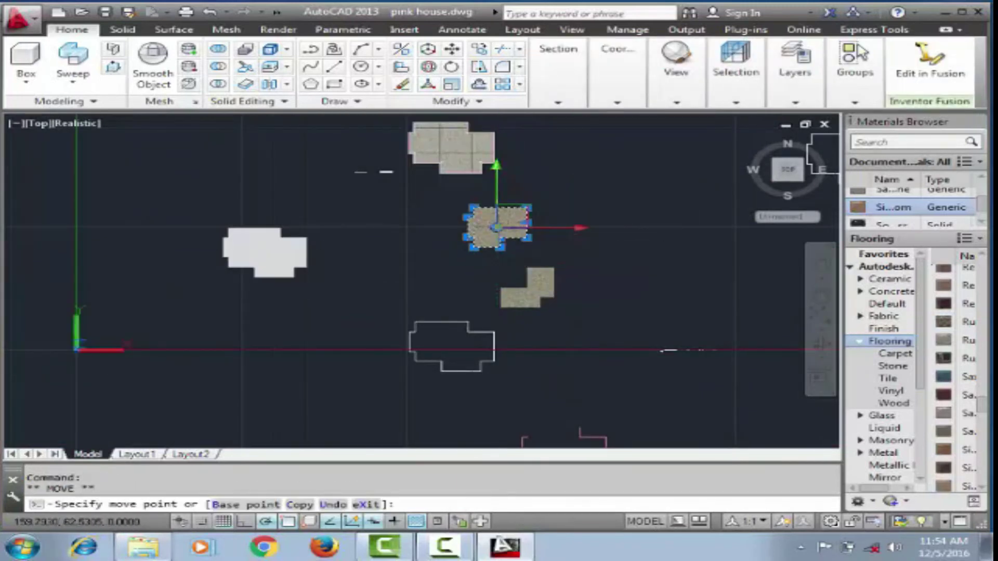
key(Escape)
key(Escape)
scroll(548, 214, up, 2)
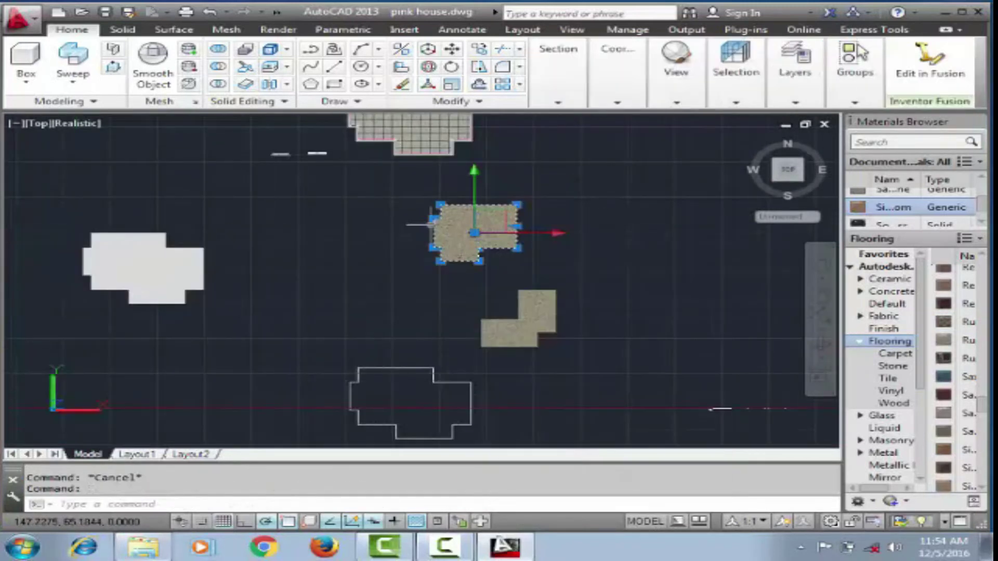
Step: Copy the textured slab to the right, then erase the selected sandy slab
click(479, 48)
click(466, 229)
click(586, 225)
key(Escape)
scroll(607, 230, up, 1)
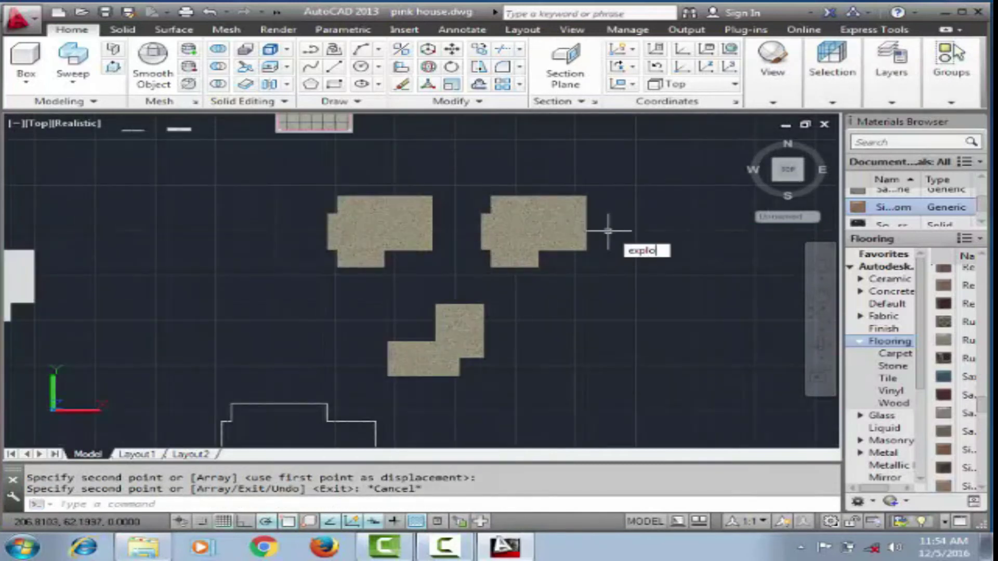
key(Delete)
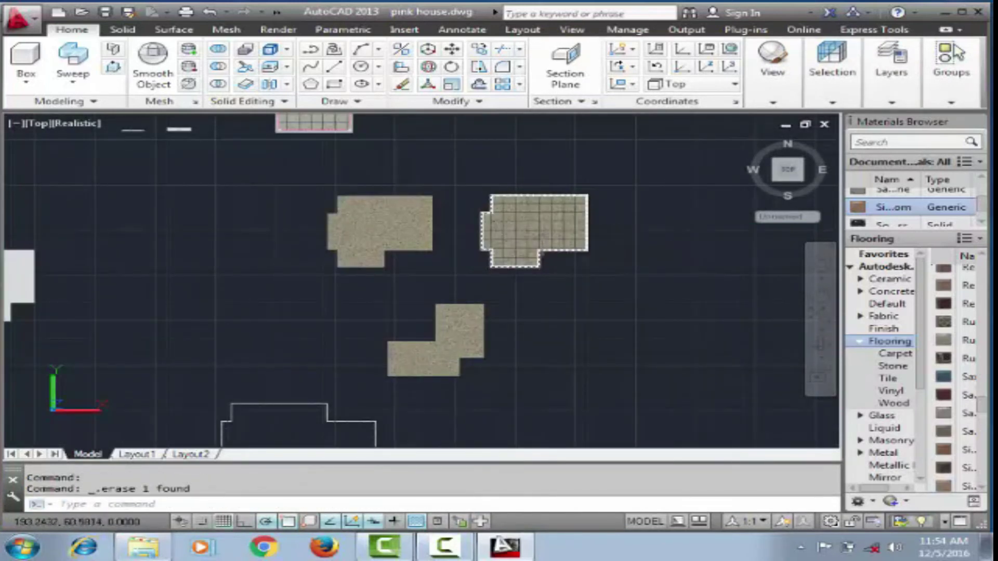
Step: Orbit to a tilted 3D angle, then return the viewport to Top view
shift+middle_drag(547, 246, 668, 334)
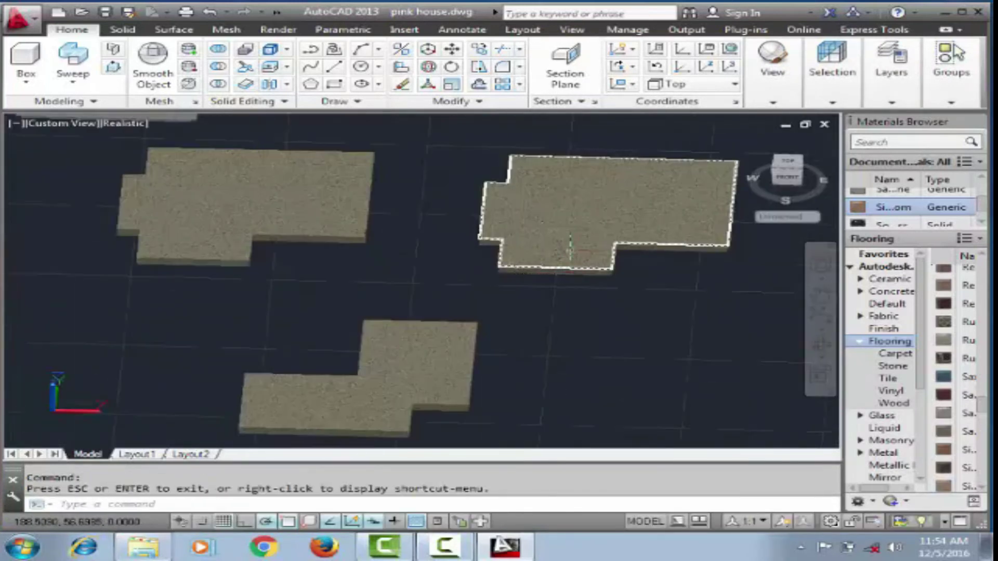
scroll(570, 250, down, 3)
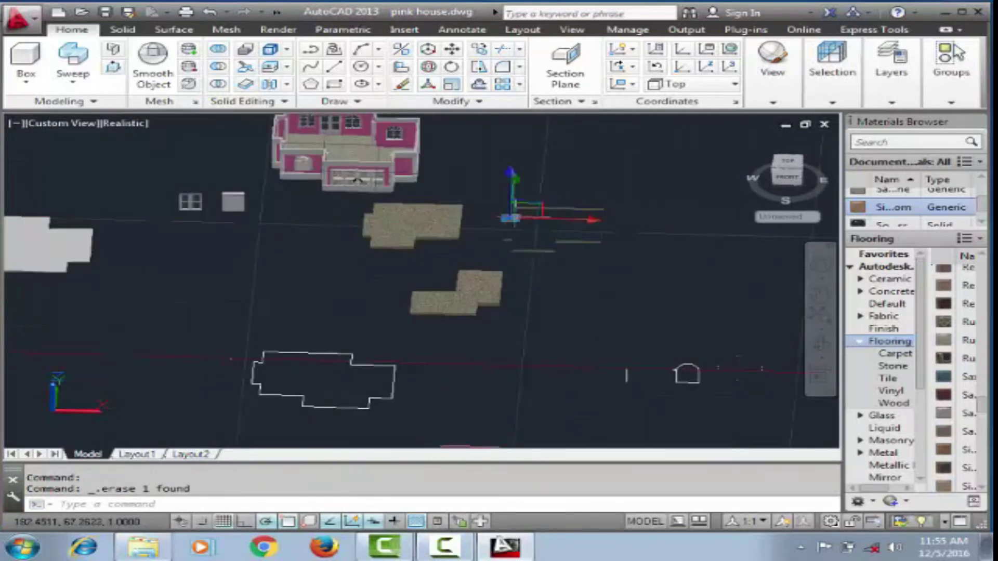
click(52, 124)
click(98, 152)
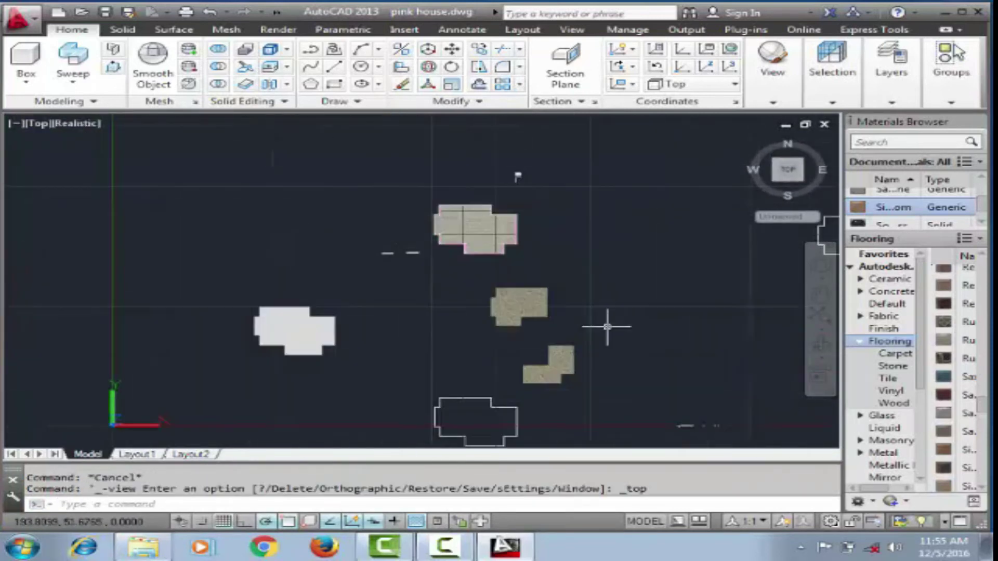
Step: Copy the floor slab to the right, then cancel the copy
click(479, 49)
scroll(338, 293, down, 2)
click(354, 296)
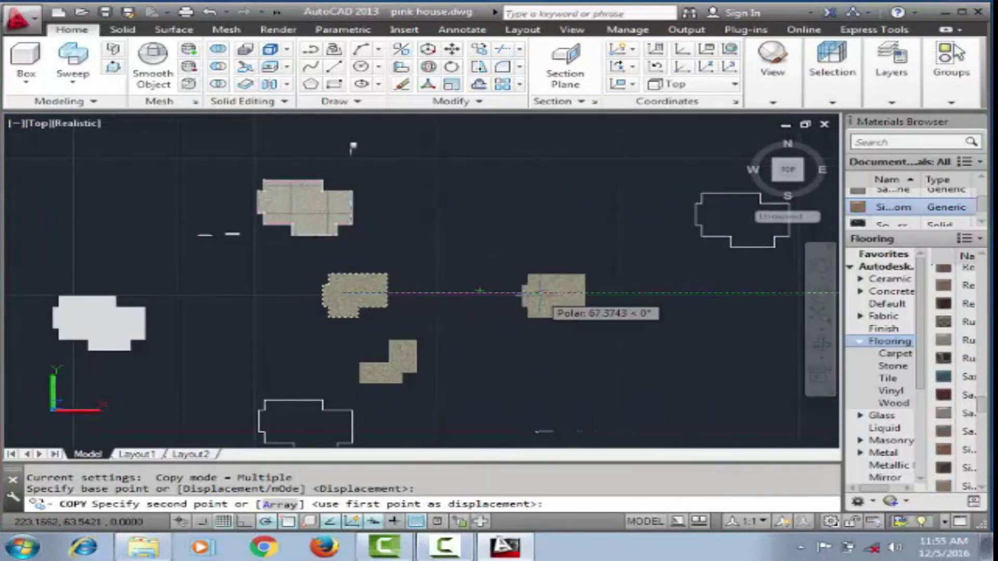
click(556, 296)
key(Escape)
Step: Erase the window-selected stray objects and leftover slab, then begin a polyline around a beige slab
click(501, 334)
key(Delete)
scroll(483, 327, up, 2)
scroll(637, 289, up, 2)
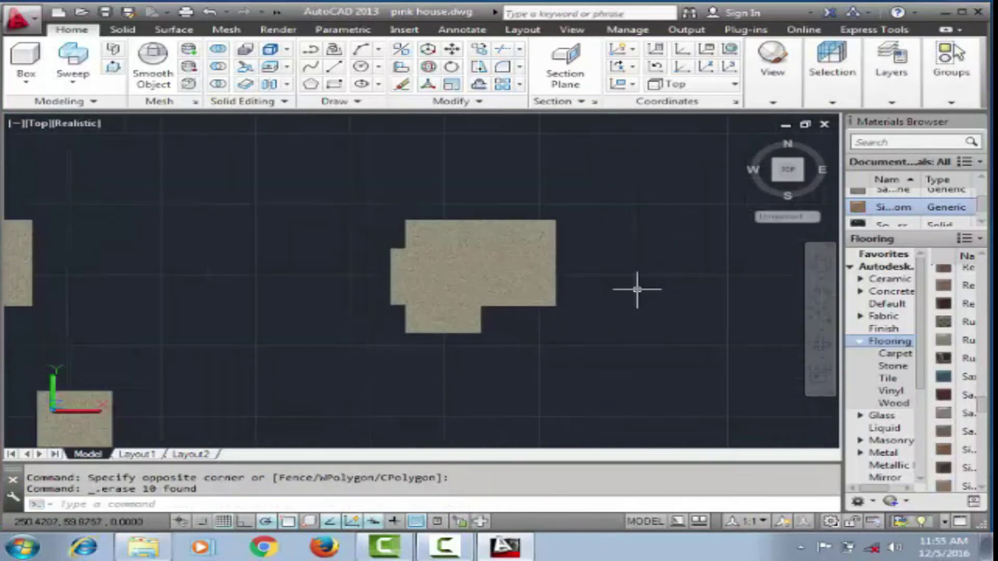
key(Delete)
scroll(184, 262, up, 2)
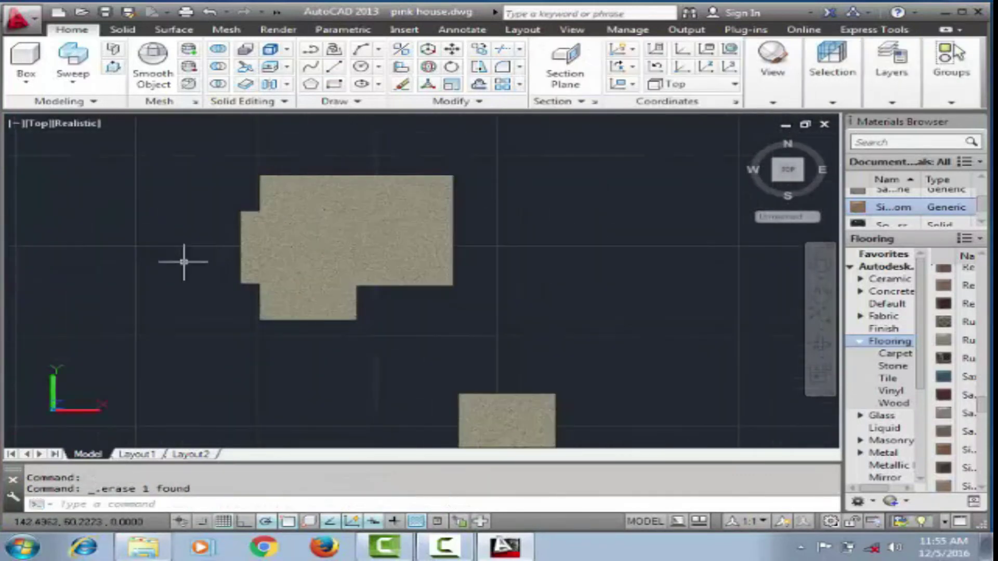
click(310, 48)
click(241, 284)
Step: Close the traced polyline outline around the beige floor slab
click(259, 320)
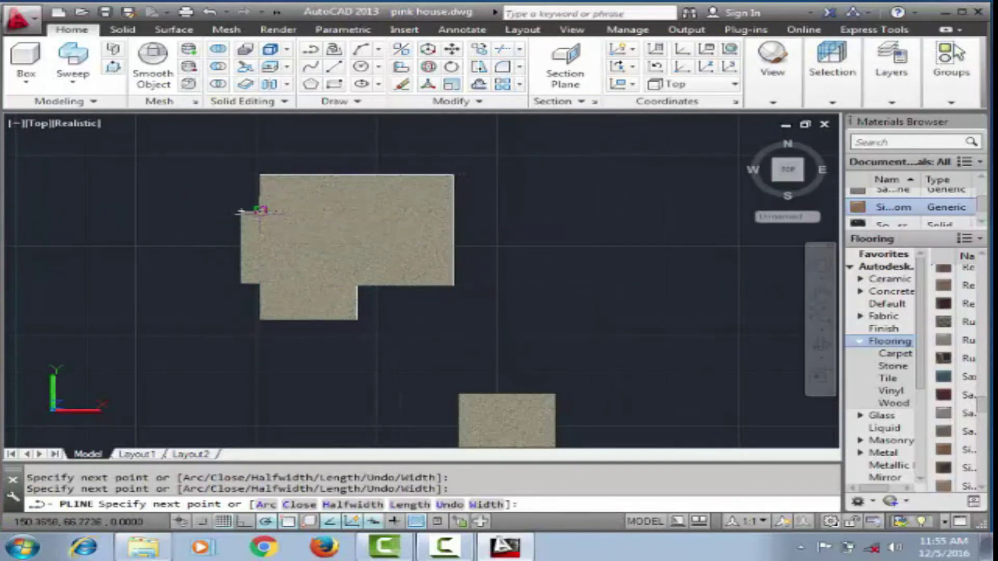
click(237, 211)
key(Return)
scroll(239, 211, down, 1)
click(382, 236)
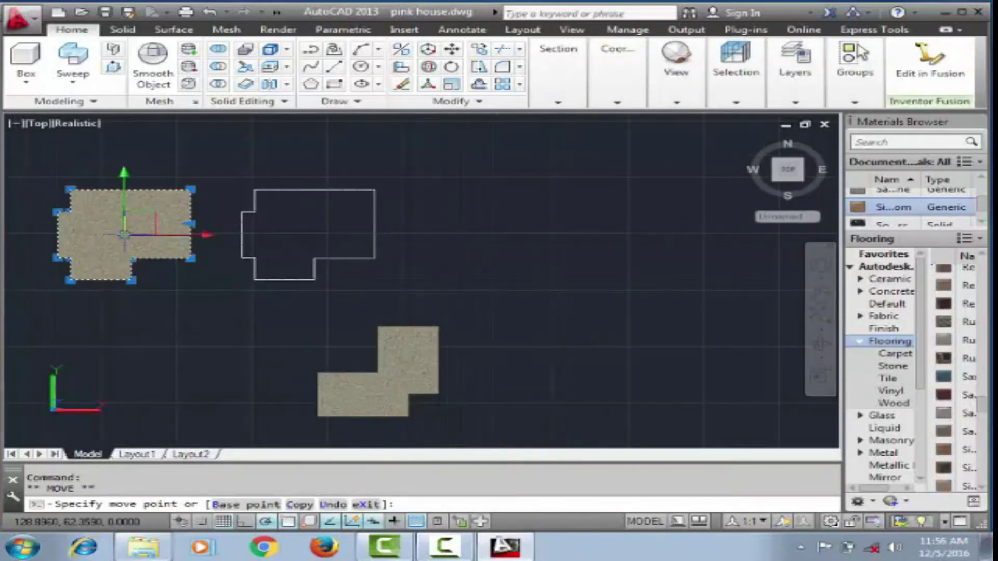
key(Escape)
scroll(254, 208, up, 1)
Step: Offset the traced outline 0.2 units inward
text(o)
key(Return)
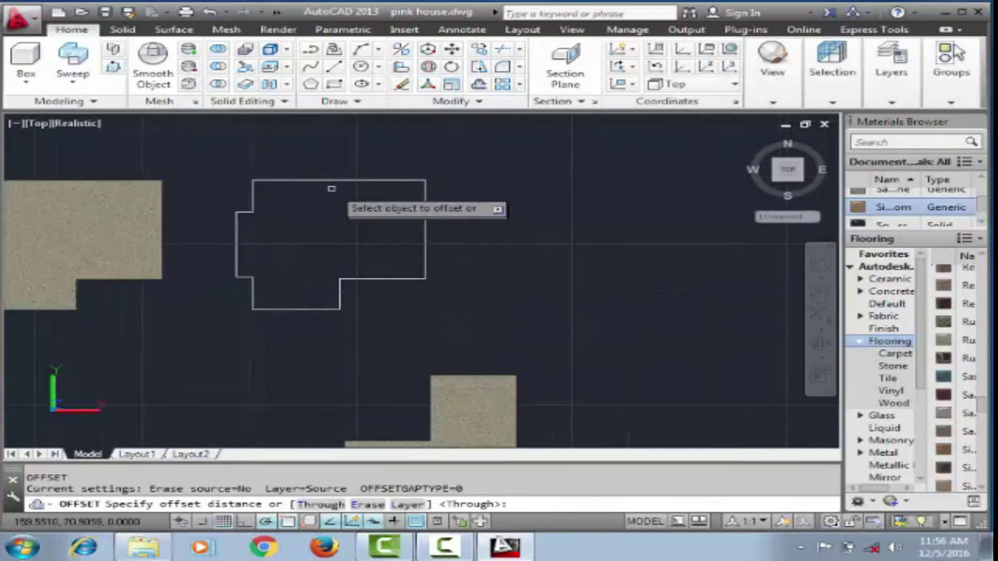
key(Return)
click(331, 180)
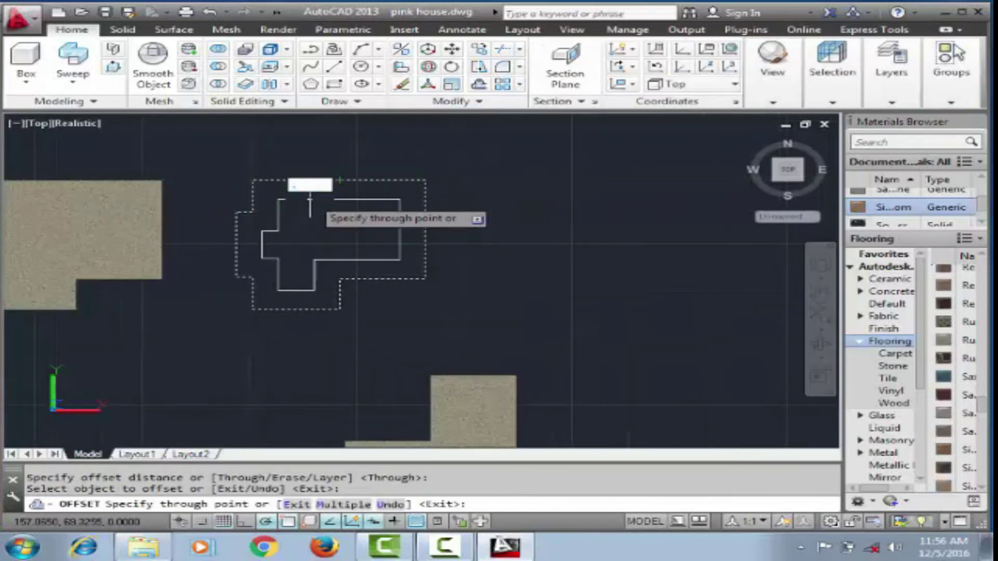
text(.2)
key(Return)
scroll(307, 199, up, 3)
scroll(364, 272, down, 2)
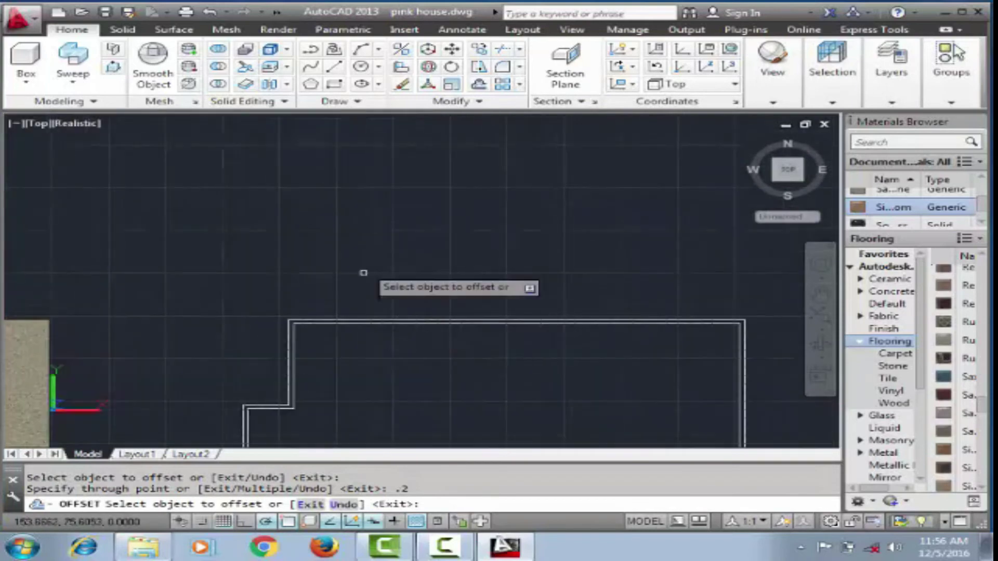
scroll(350, 305, down, 1)
scroll(350, 305, up, 3)
scroll(333, 301, down, 3)
key(Escape)
scroll(400, 289, up, 1)
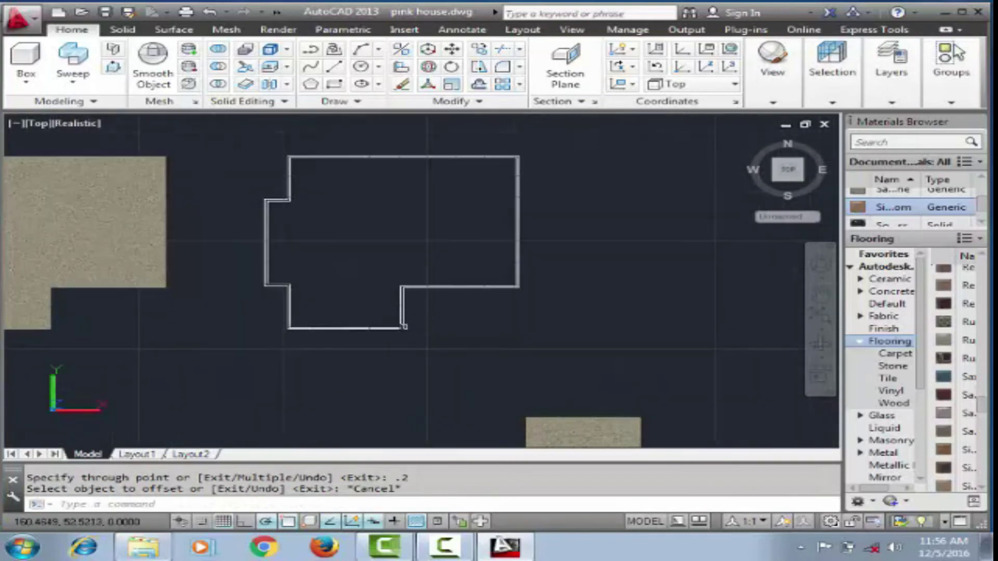
Step: Attempt a region and subtraction on the outline, then undo the failed edit
text(reg)
key(Return)
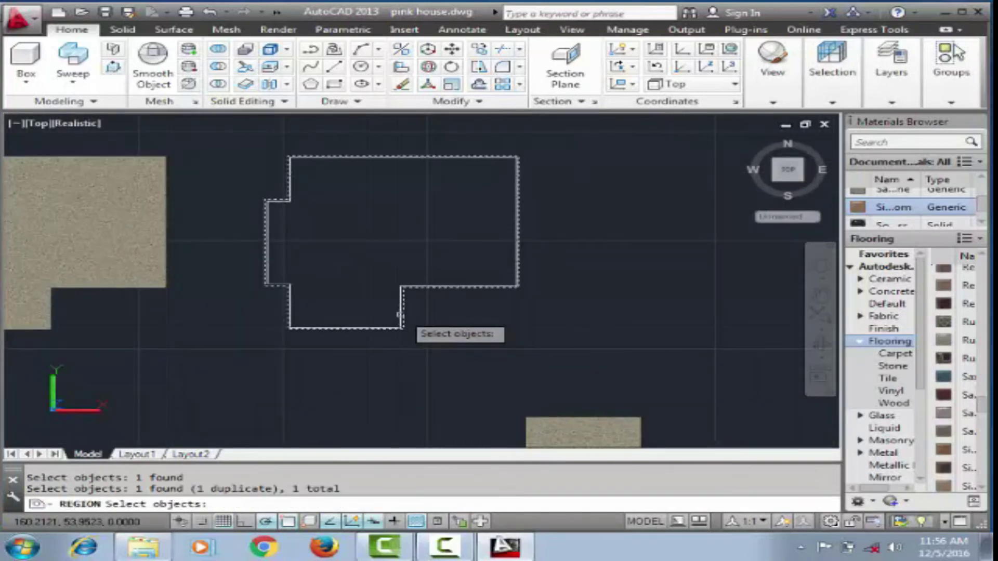
key(Return)
scroll(411, 309, up, 4)
click(412, 318)
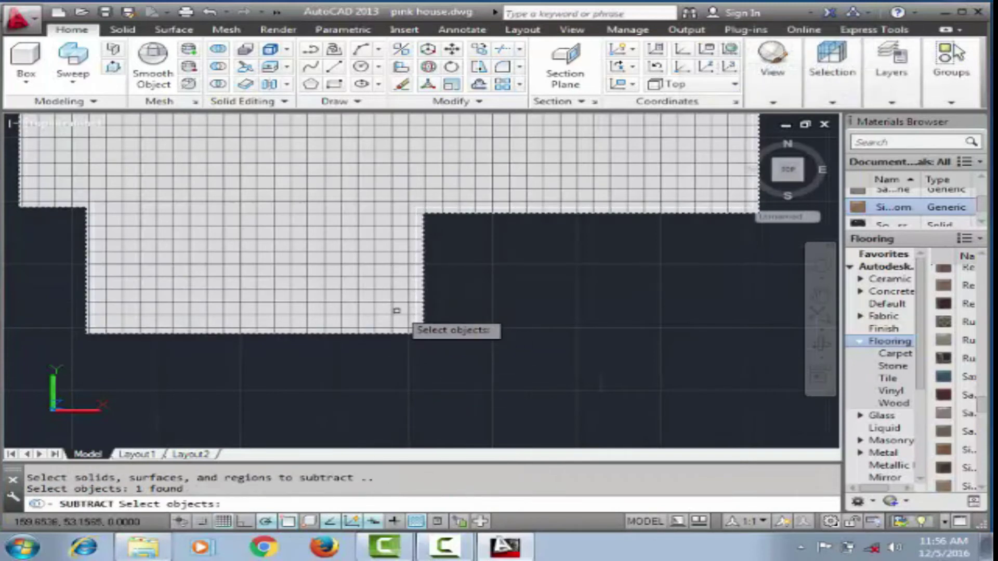
scroll(403, 312, down, 3)
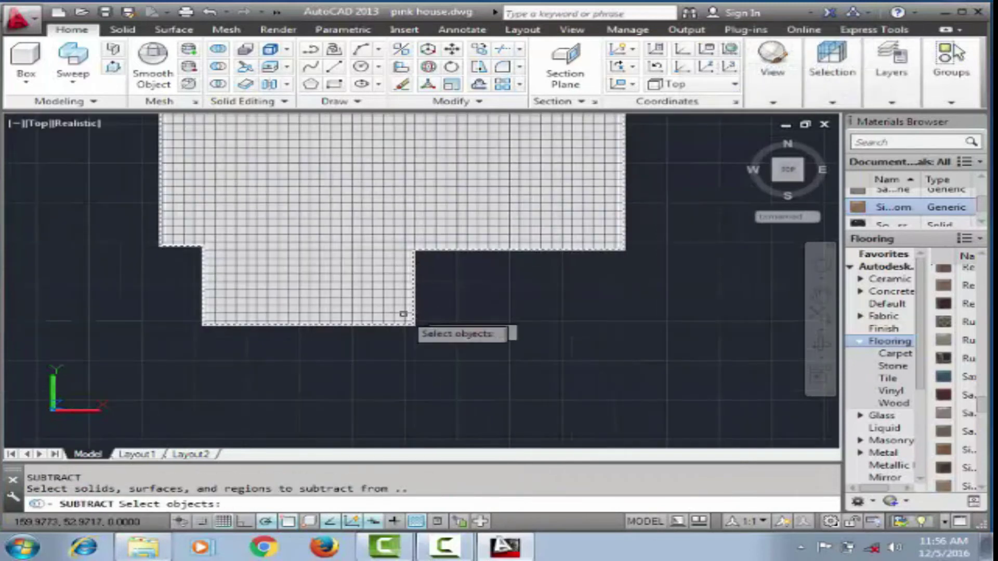
scroll(413, 326, up, 6)
key(Return)
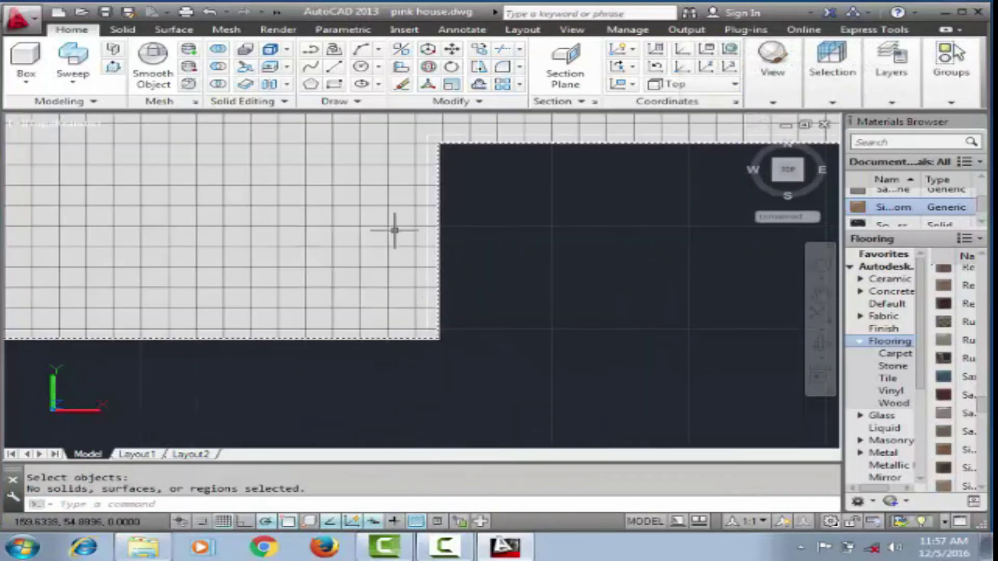
scroll(397, 223, down, 2)
click(411, 218)
click(423, 203)
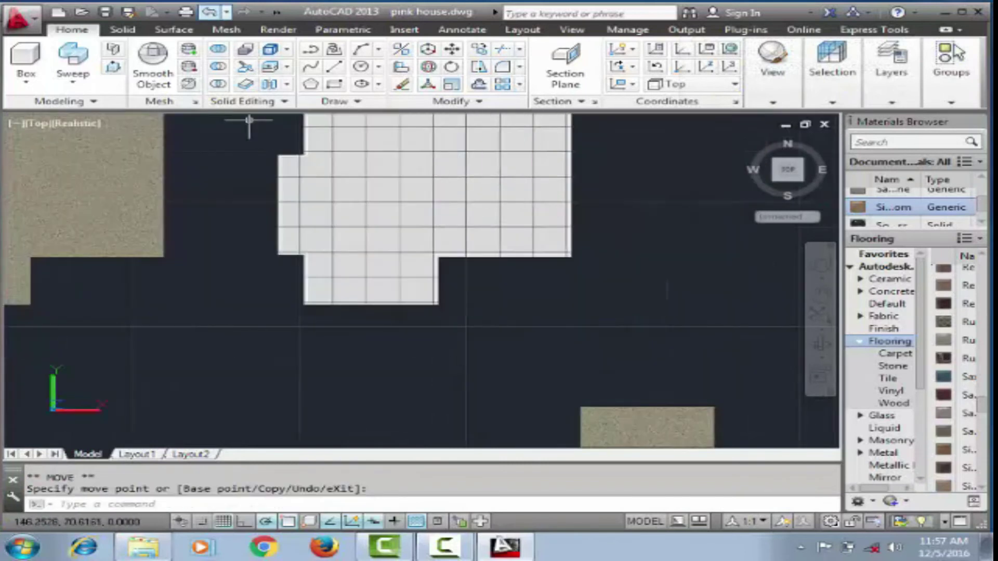
click(210, 12)
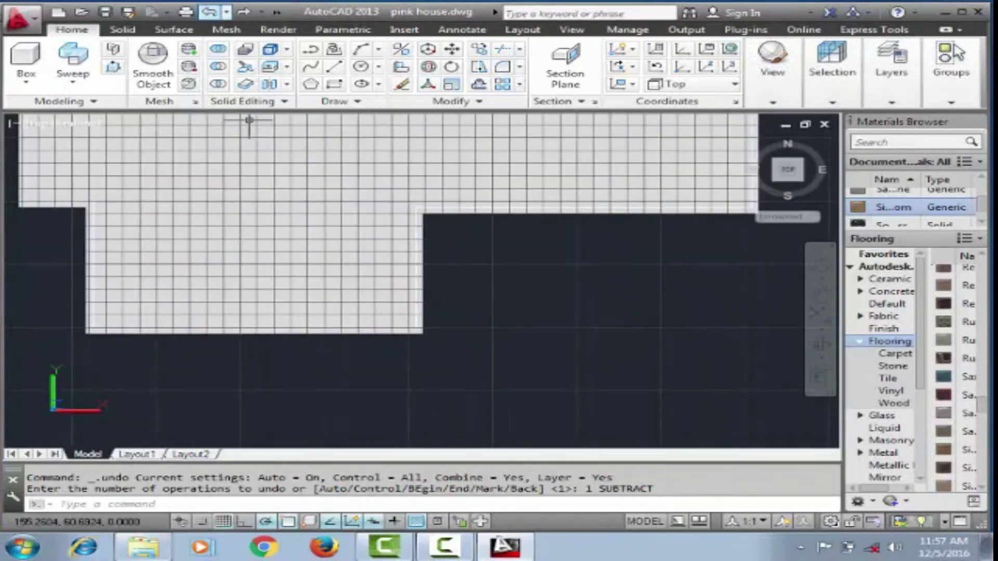
key(ctrl+z)
key(ctrl+z)
Step: Convert both outlines to regions and subtract the inner region from the outer
text(region)
key(Return)
drag(229, 123, 595, 354)
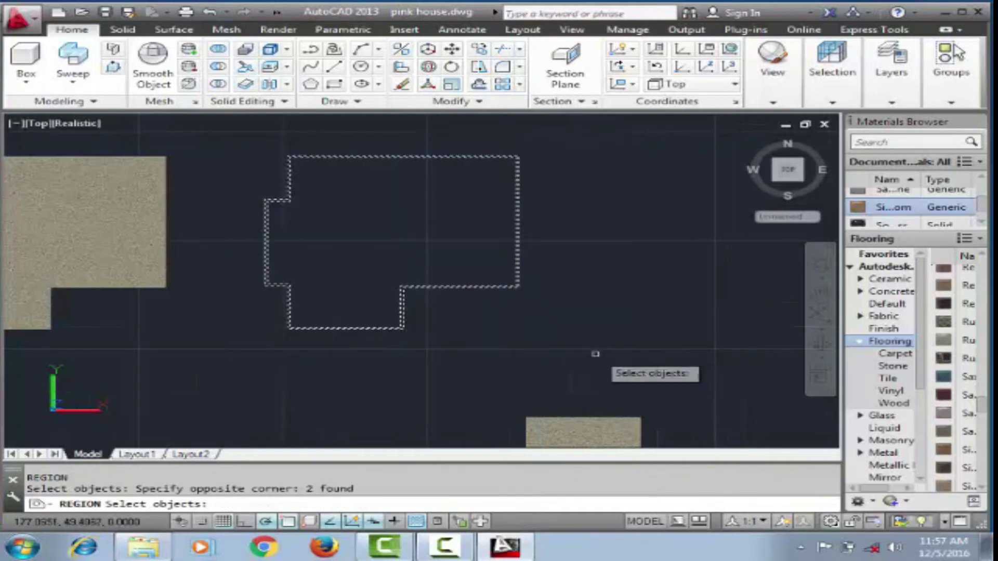
key(Return)
scroll(484, 285, up, 3)
text(su)
key(Return)
click(346, 248)
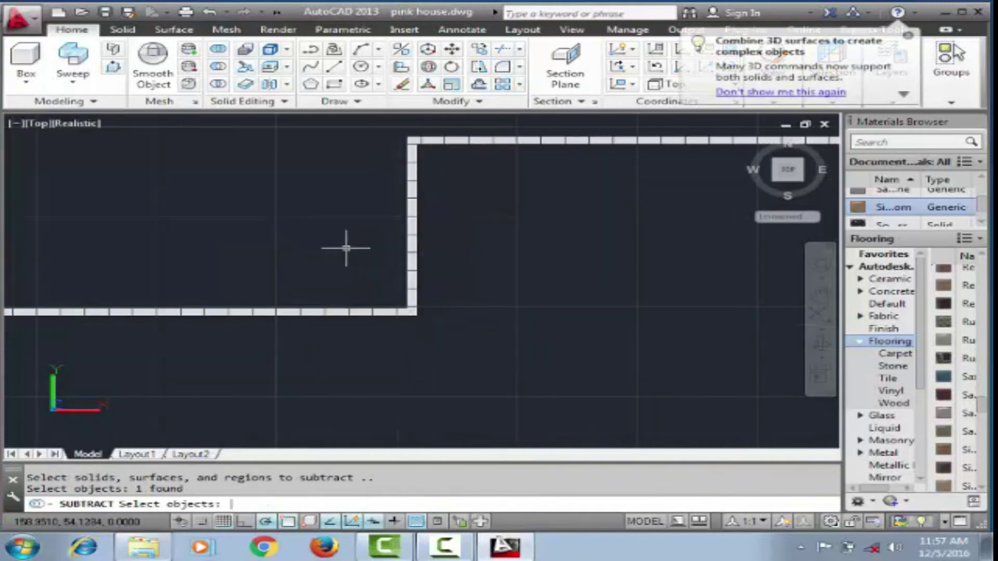
key(Return)
scroll(419, 301, down, 2)
Step: Select the hollow band region for extrusion
key(Return)
click(478, 319)
key(Return)
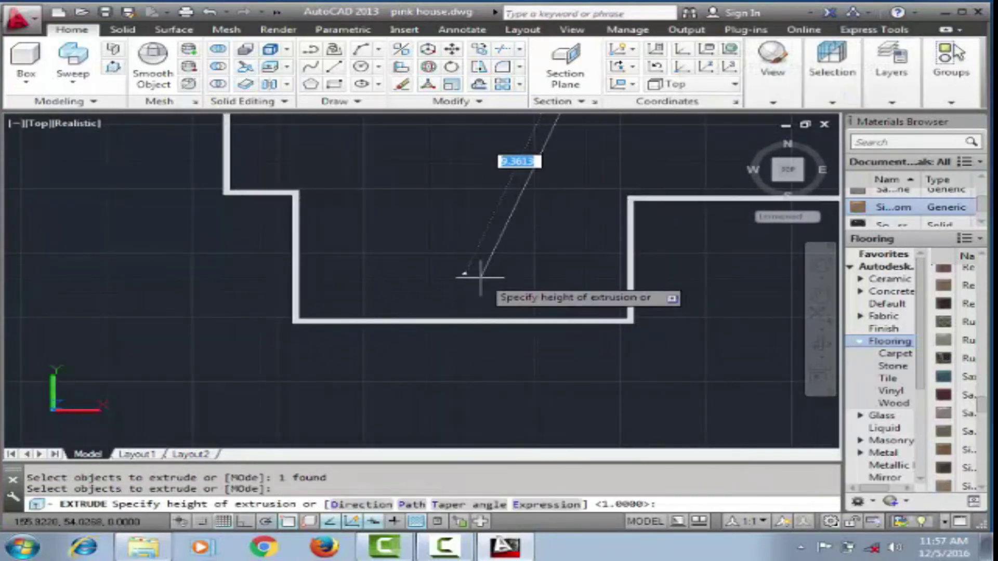
text(8)
Step: Orbit to inspect the new wall solid and apply a beige Wall Paint material
shift+middle_drag(481, 277, 266, 208)
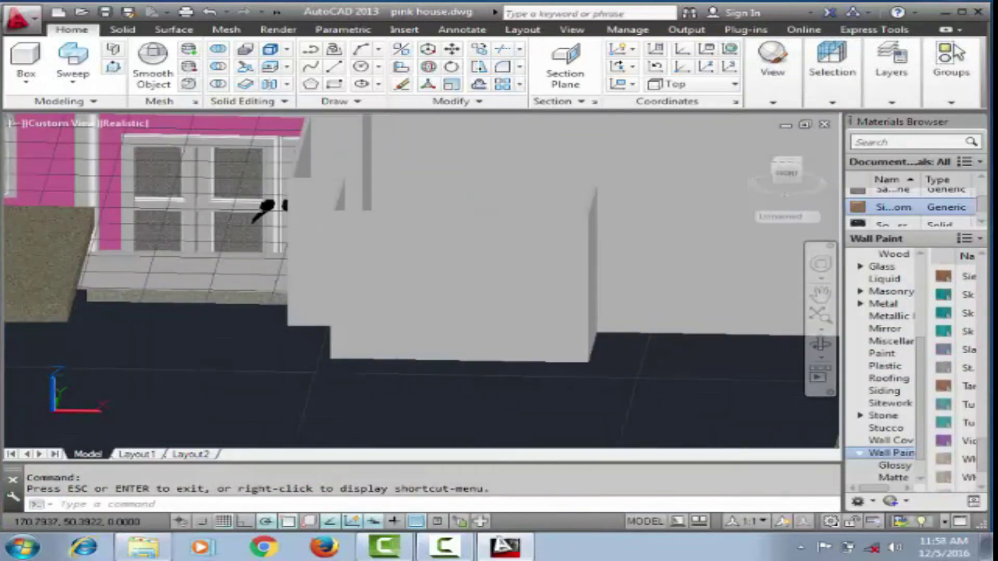
key(Escape)
click(497, 265)
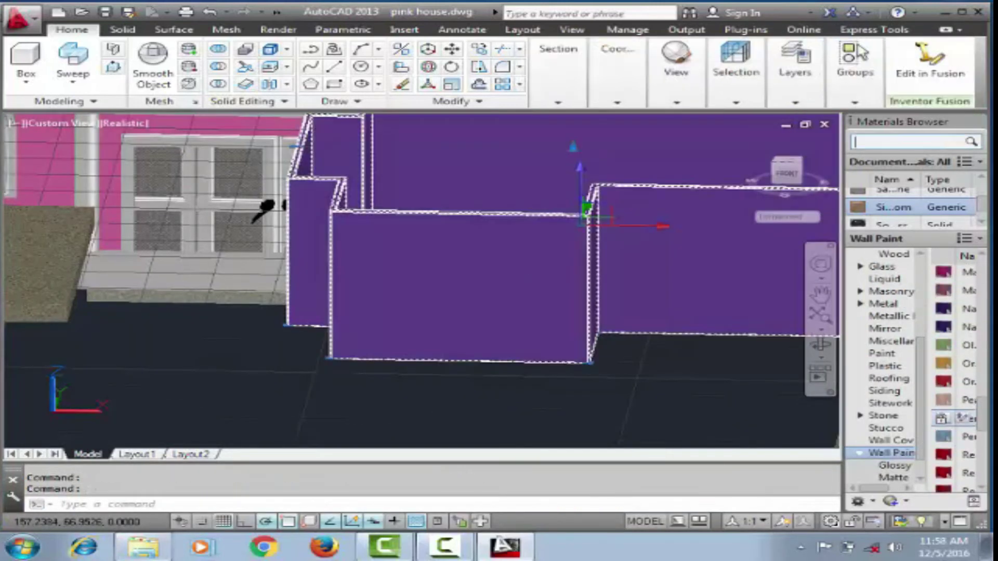
scroll(456, 345, down, 5)
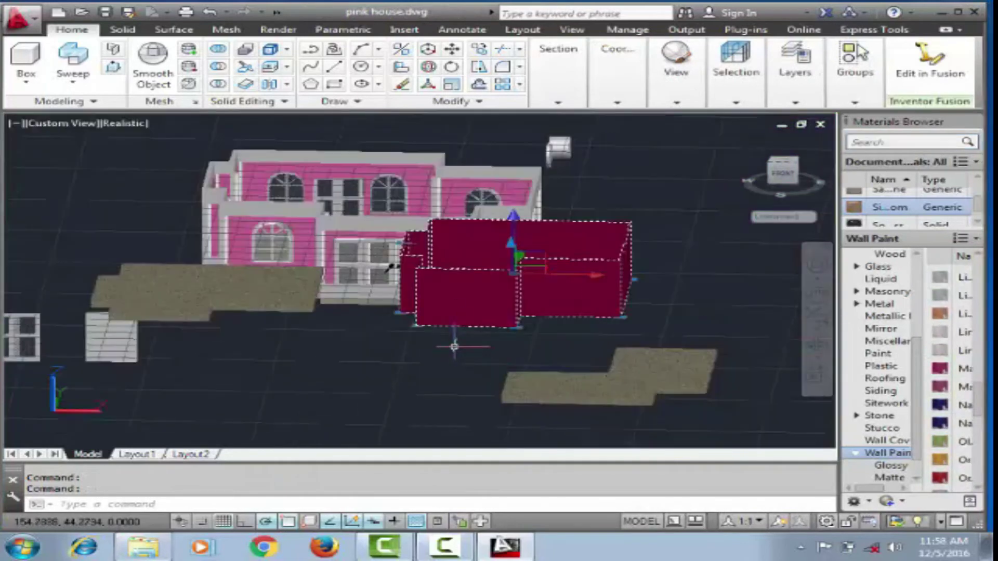
scroll(456, 345, up, 4)
scroll(940, 364, up, 3)
drag(940, 380, 697, 263)
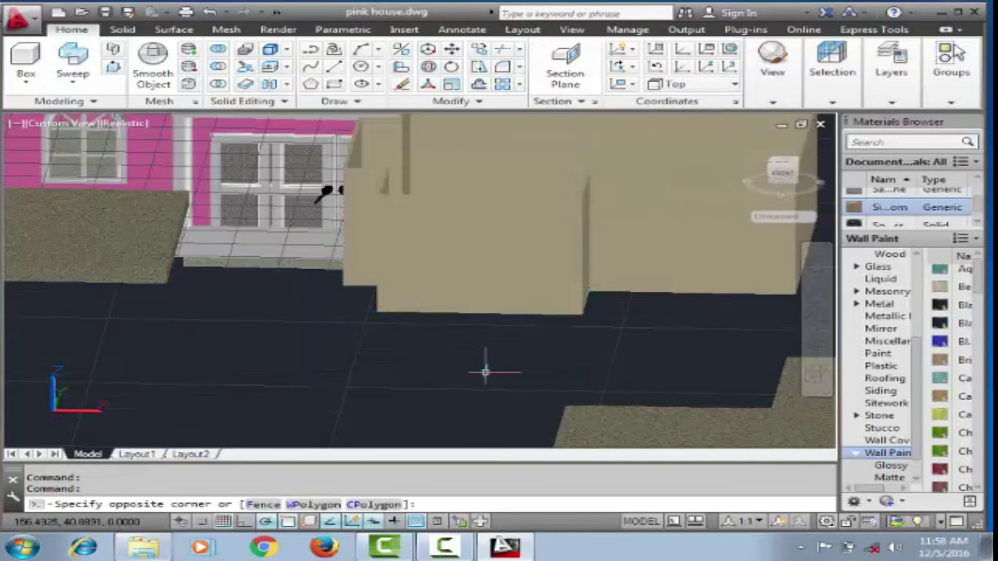
Step: Reselect the wall solid and return the viewport to Top view
scroll(520, 353, down, 5)
scroll(566, 338, up, 5)
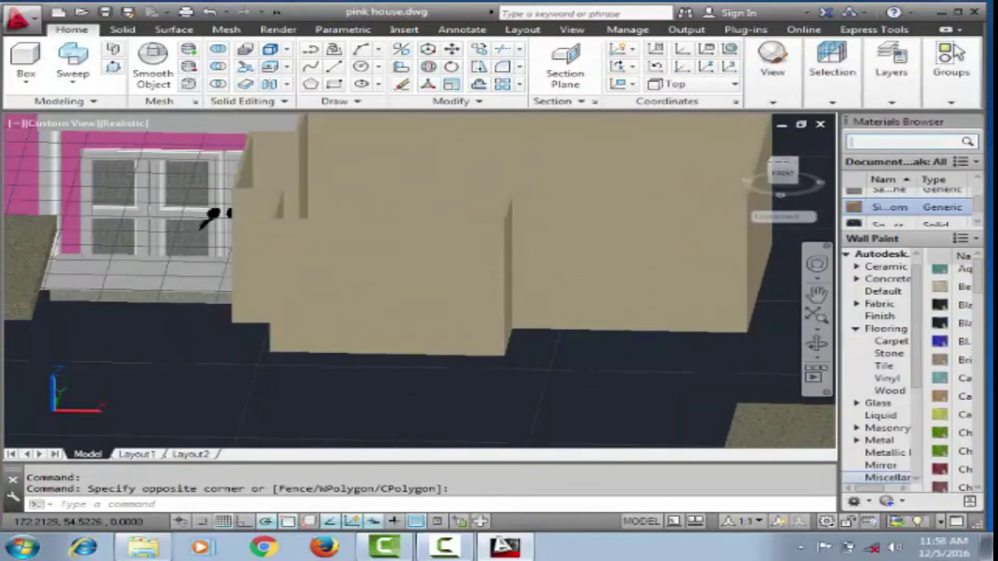
click(230, 214)
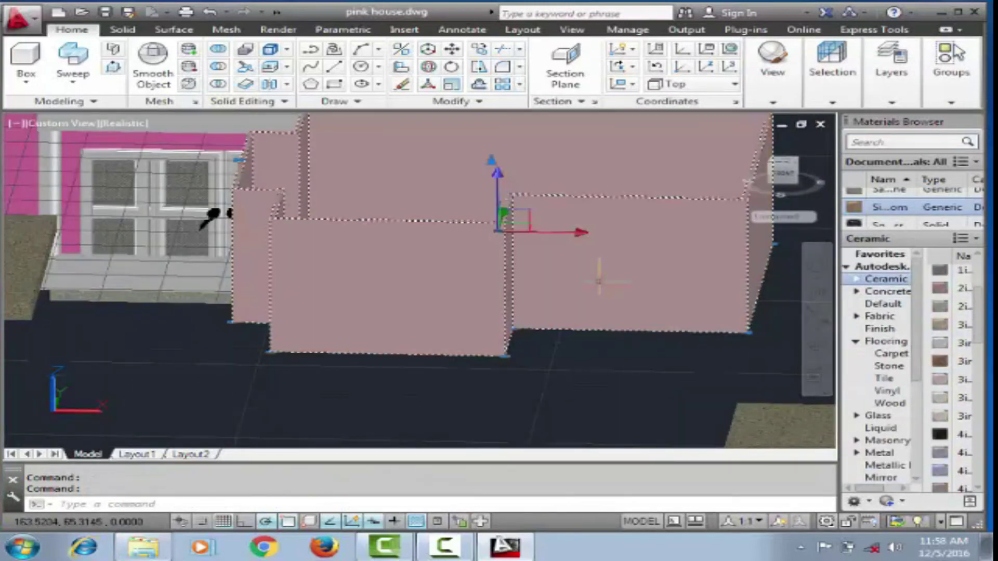
scroll(367, 239, down, 3)
click(50, 124)
click(52, 136)
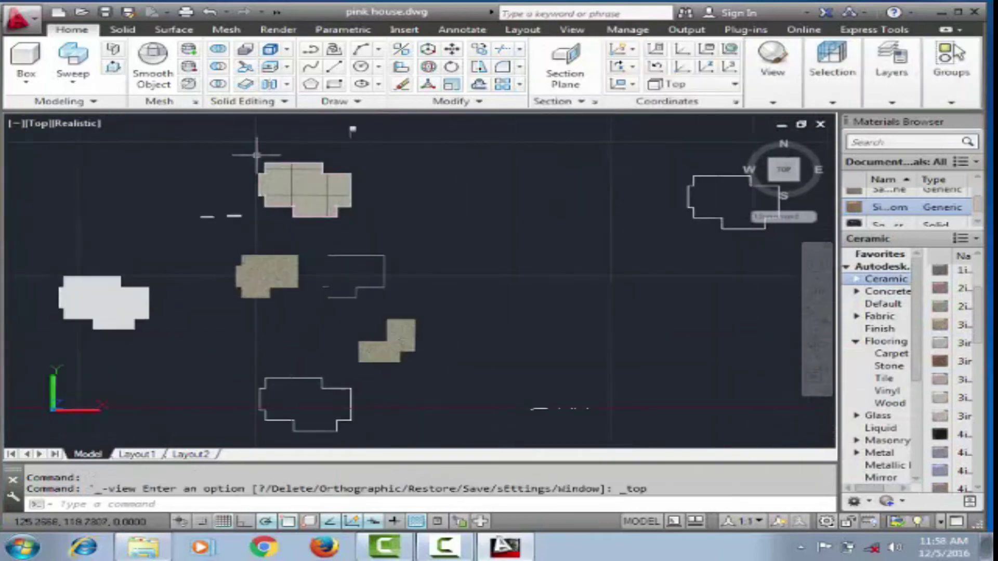
Step: Nudge the walled upper floor 0.05 units along one axis, twice
click(396, 327)
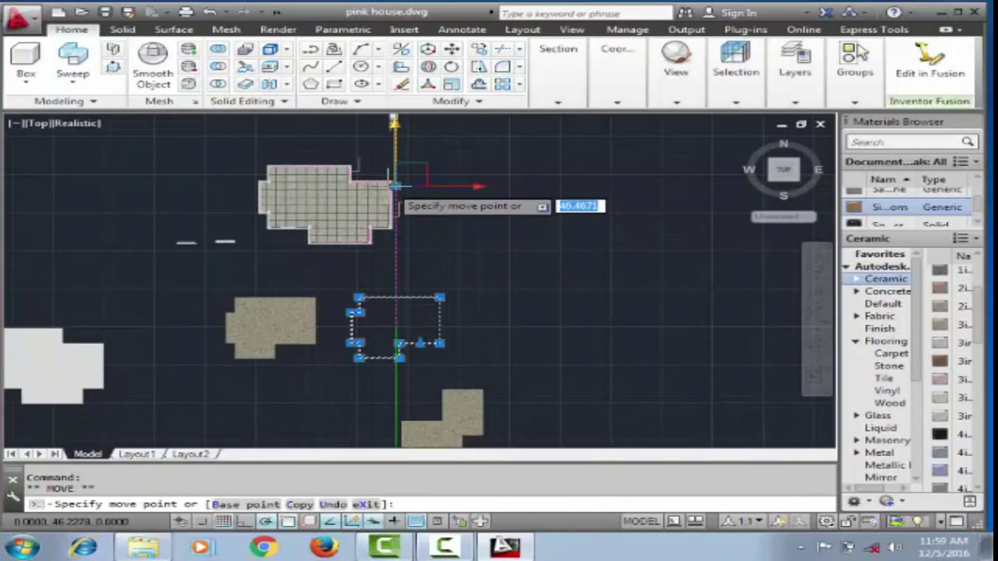
scroll(387, 199, up, 3)
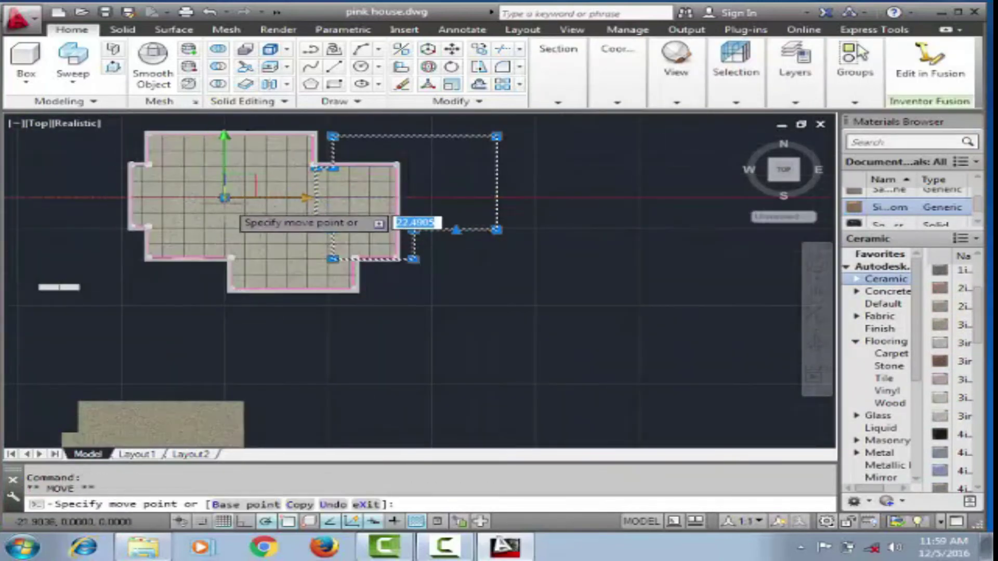
mouse_move(395, 208)
shift+middle_down()
mouse_move(429, 268)
mouse_move(132, 260)
mouse_move(634, 445)
shift+middle_up()
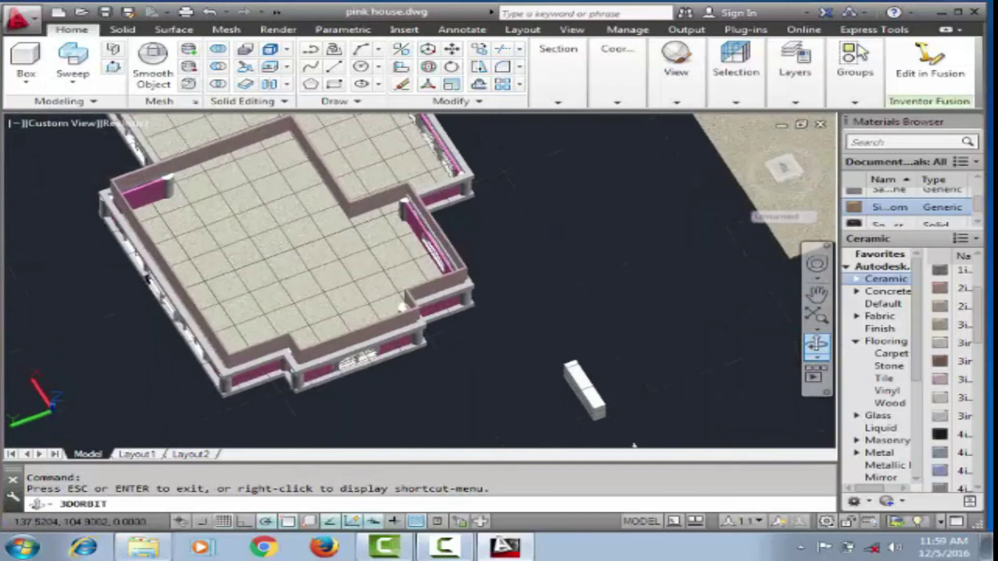
click(271, 252)
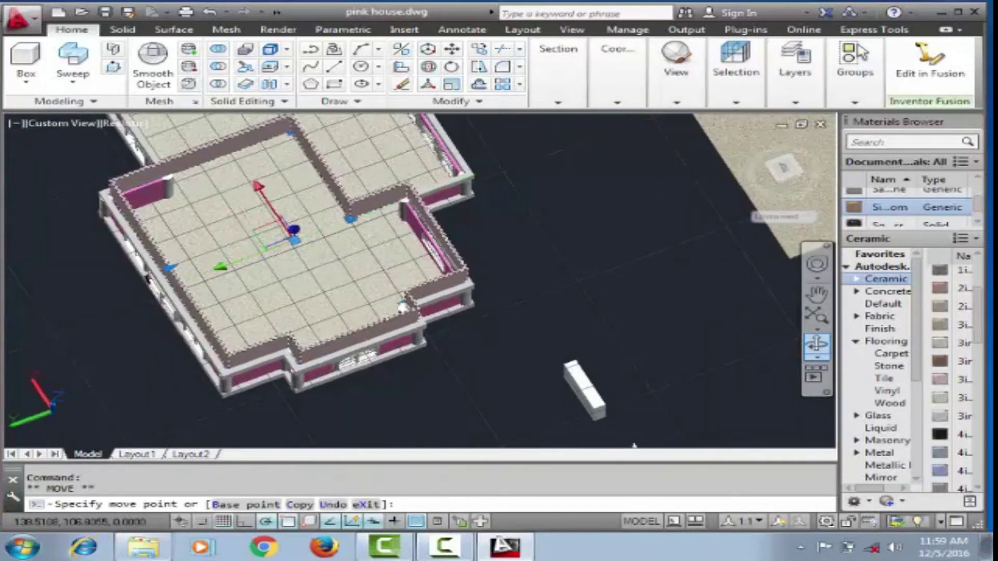
text(.05)
key(Return)
text(.05)
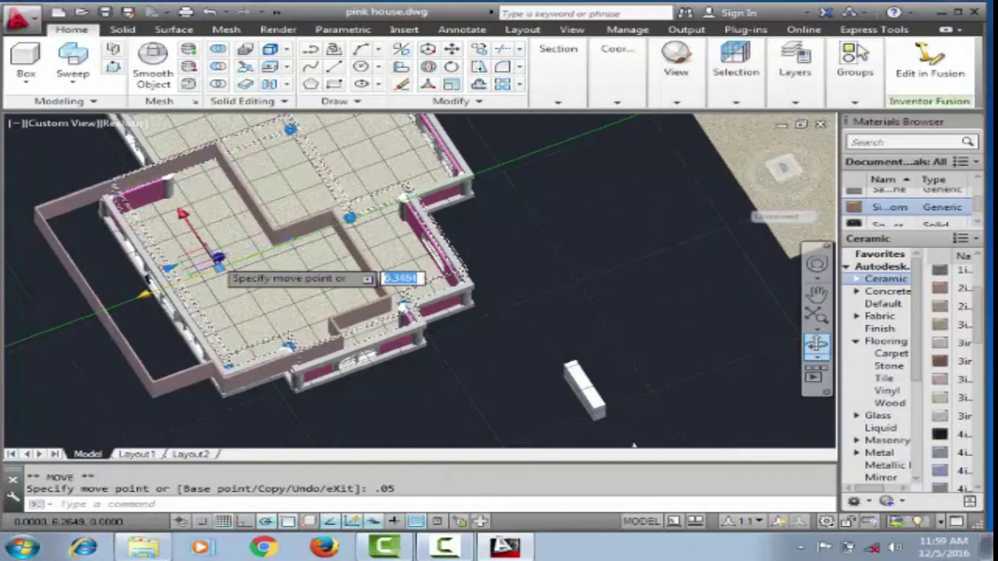
key(Return)
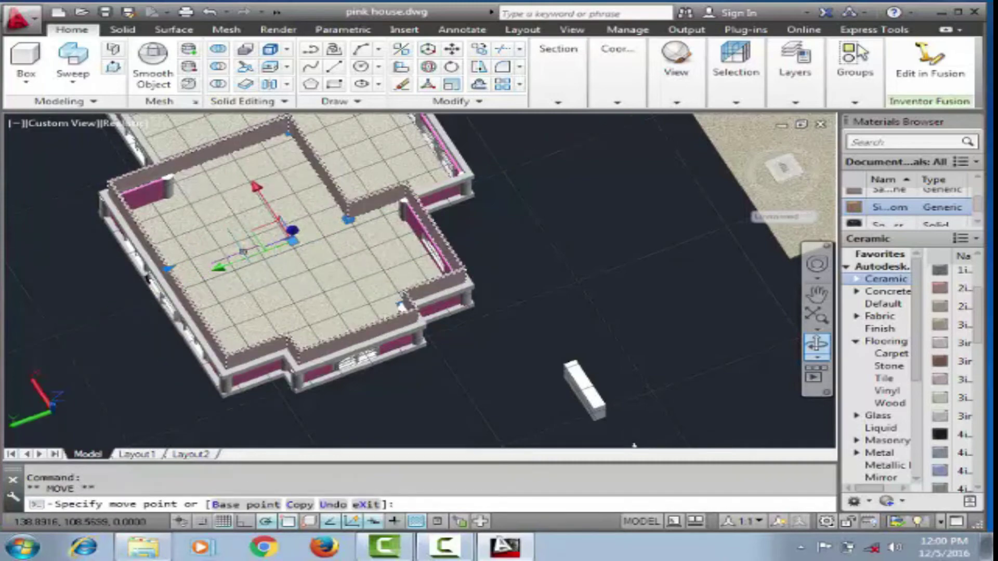
Step: Cancel the stray selection and orbit the view around the house
click(663, 325)
text(.05)
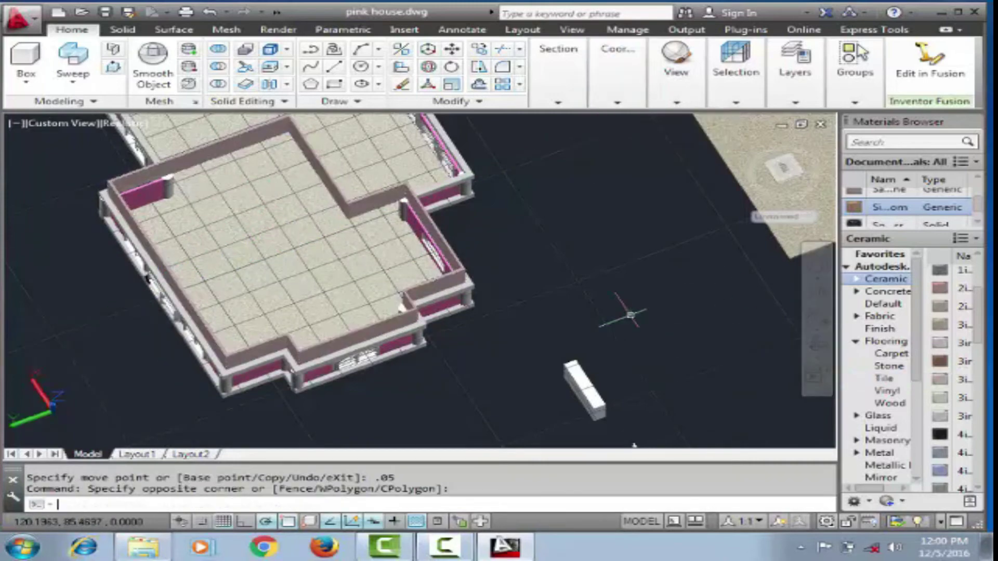
key(Escape)
key(Escape)
shift+middle_drag(572, 291, 320, 330)
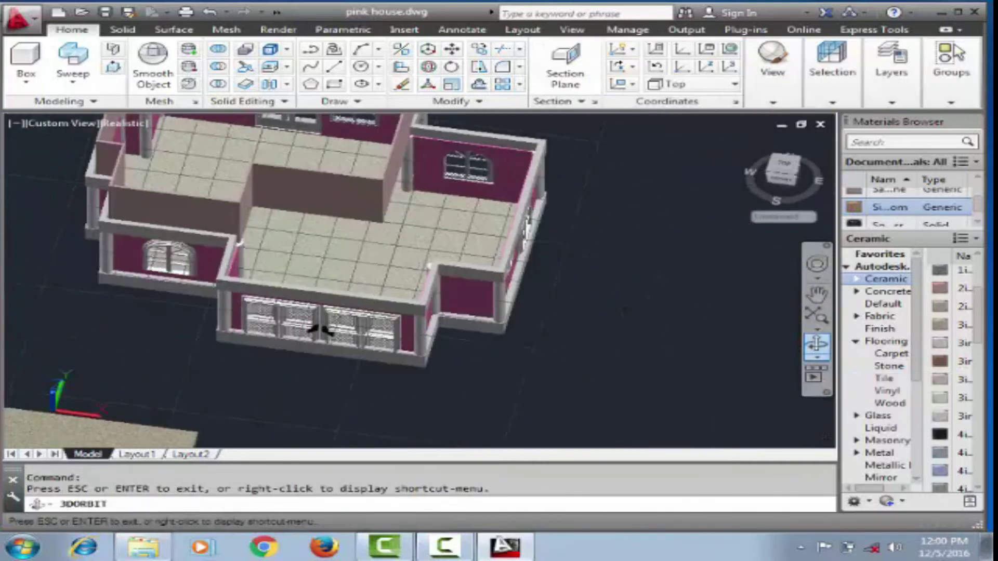
scroll(373, 294, down, 3)
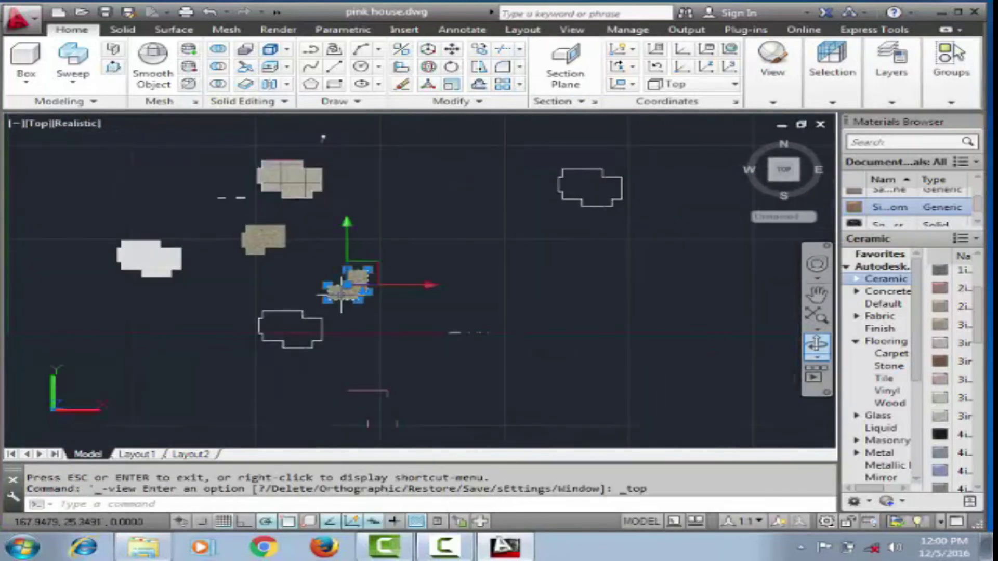
Step: Move the slab along X to sit beside the large slab
click(346, 284)
scroll(266, 284, up, 5)
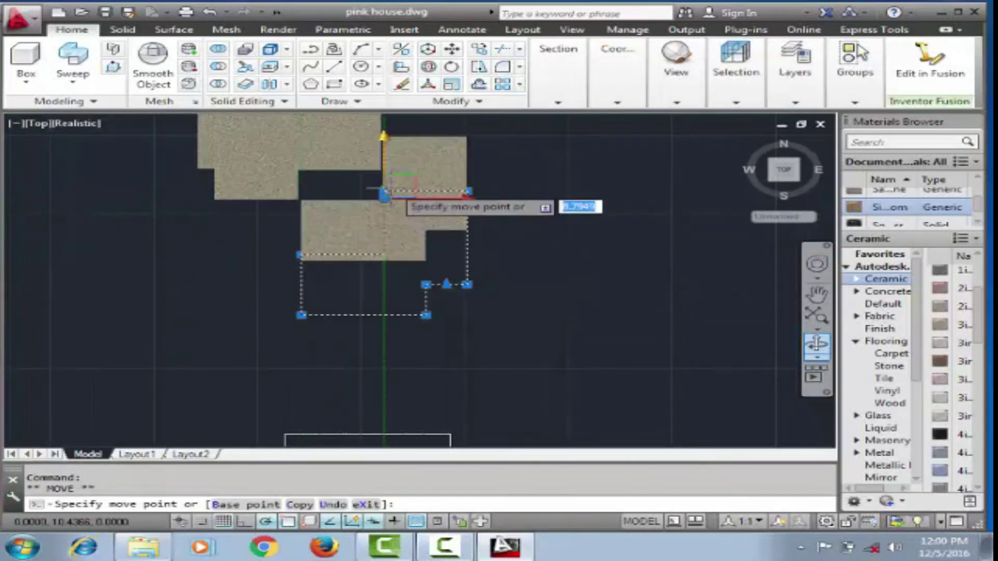
click(384, 169)
scroll(424, 263, down, 5)
scroll(540, 259, up, 6)
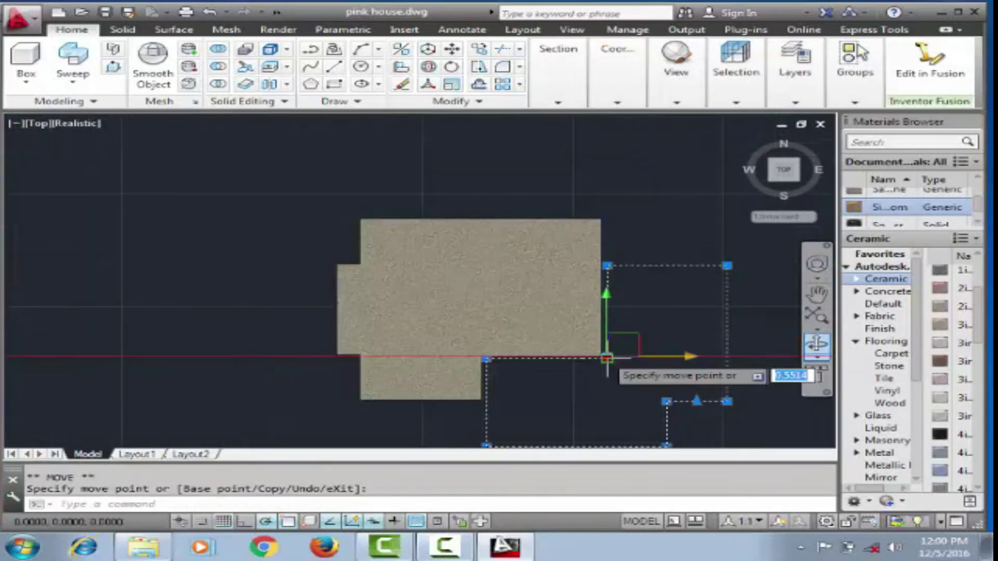
click(528, 334)
scroll(529, 239, down, 4)
mouse_move(528, 238)
shift+middle_down()
mouse_move(570, 183)
mouse_move(468, 234)
shift+middle_up()
scroll(467, 234, up, 5)
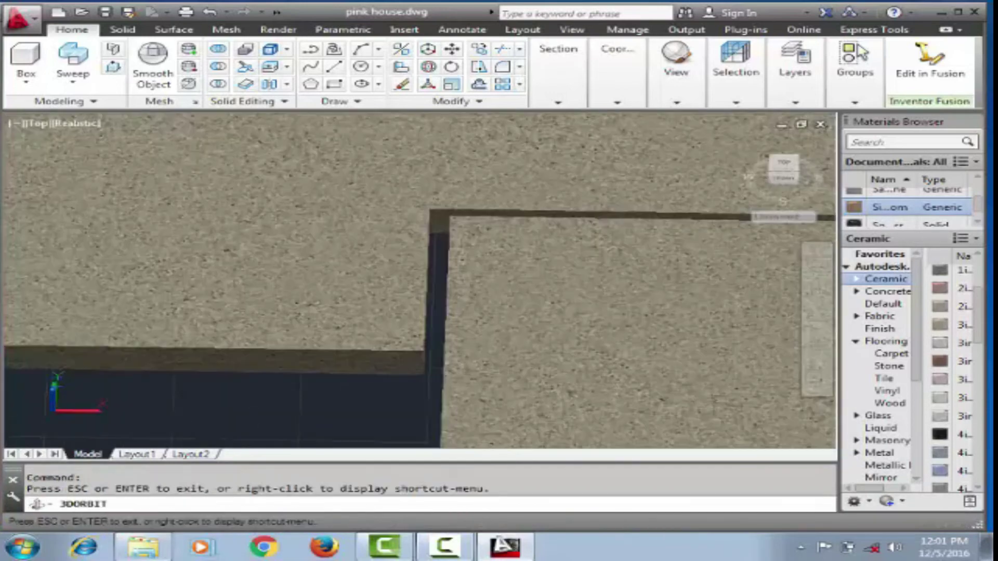
scroll(364, 249, down, 5)
Step: Shift the slab further along the axis and check it in the Properties palette
click(317, 262)
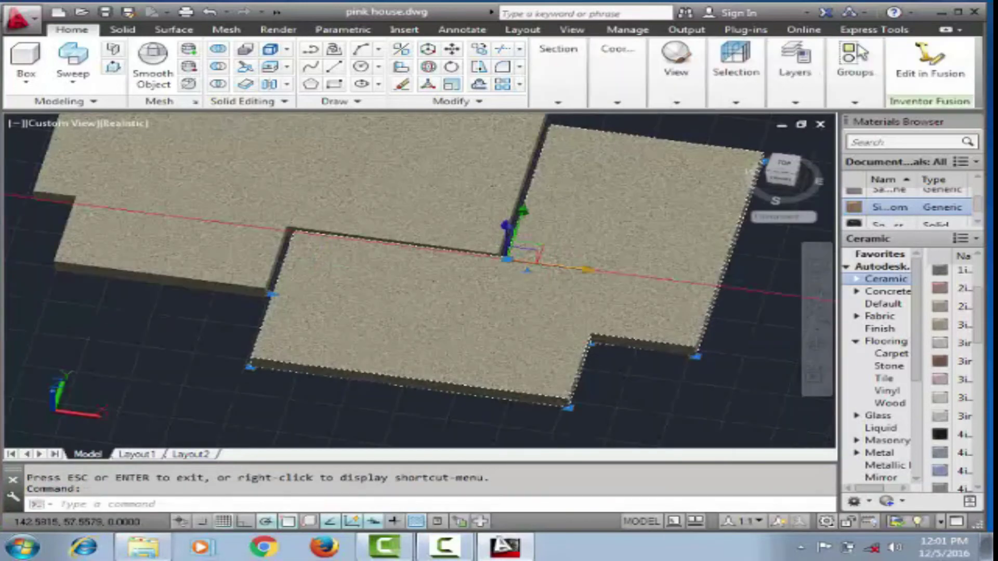
click(562, 268)
scroll(676, 291, down, 2)
click(676, 291)
key(Escape)
scroll(572, 291, up, 2)
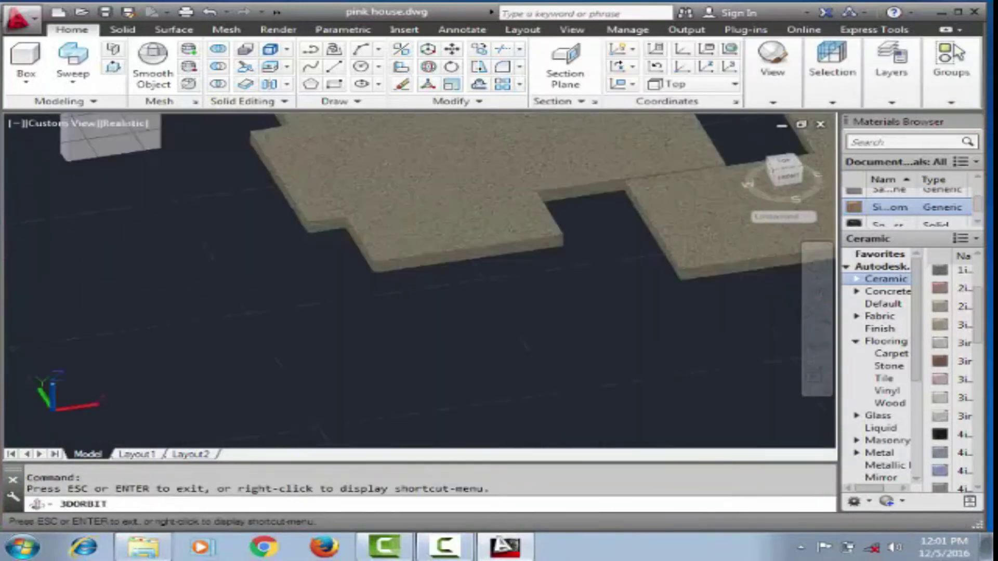
scroll(572, 291, up, 2)
scroll(572, 291, up, 2)
key(ctrl+1)
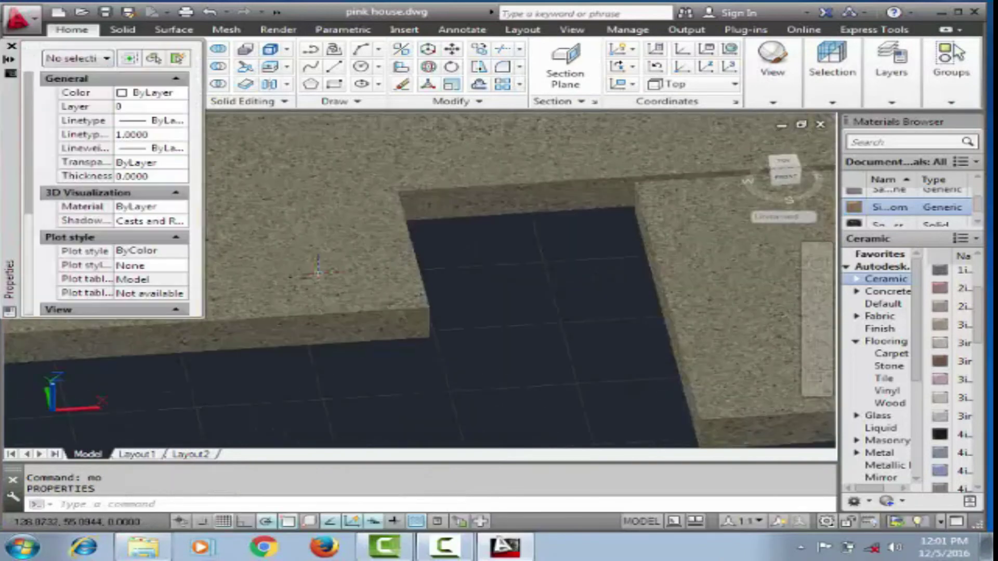
key(ctrl+1)
Step: Move the right slab from its corner base point so the slabs touch
key(Return)
click(681, 208)
key(Return)
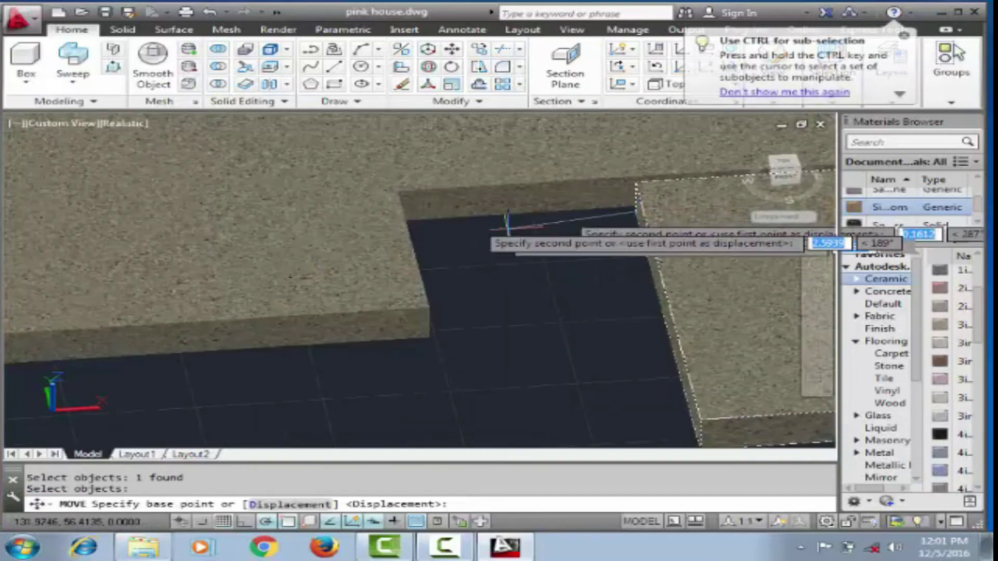
click(643, 211)
scroll(432, 281, down, 5)
Step: Window-select both slabs and join them into one group
click(69, 136)
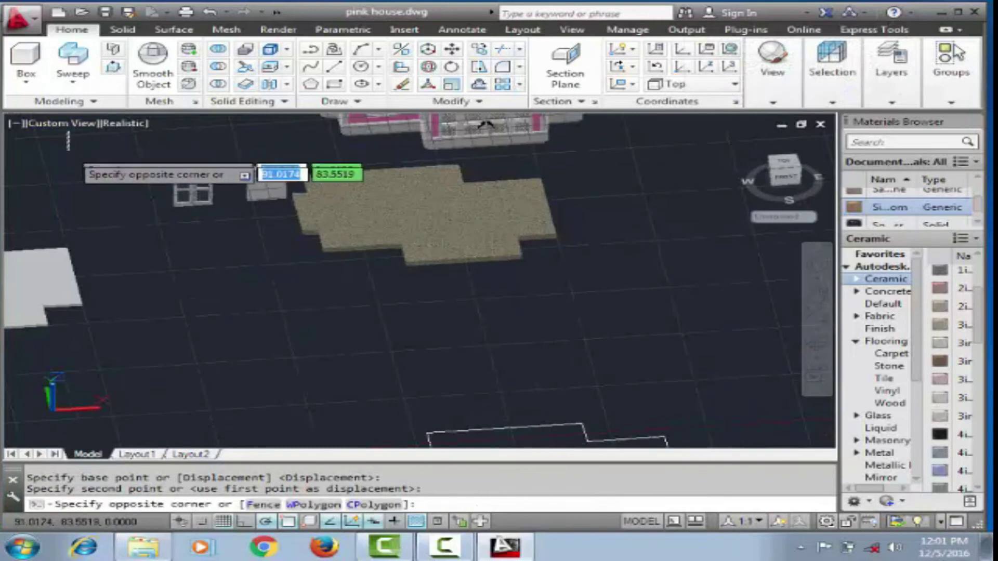
scroll(364, 260, up, 3)
scroll(396, 270, up, 2)
click(401, 277)
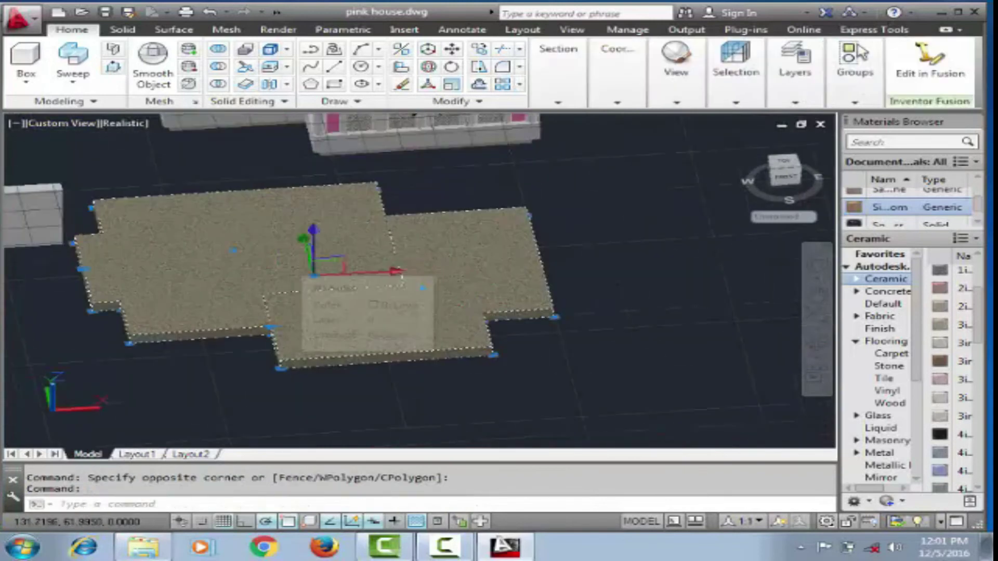
text(g)
key(Return)
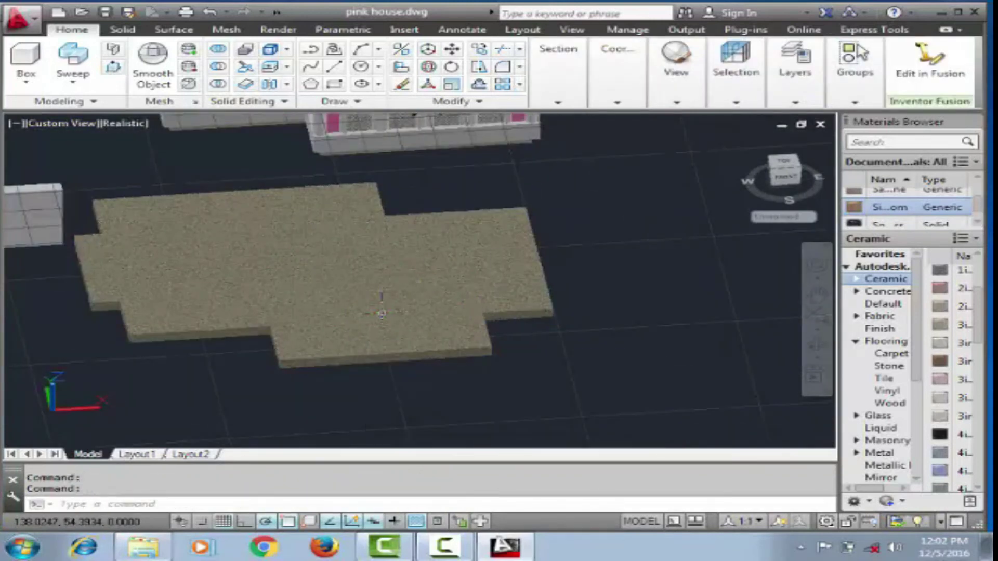
text(m)
key(Return)
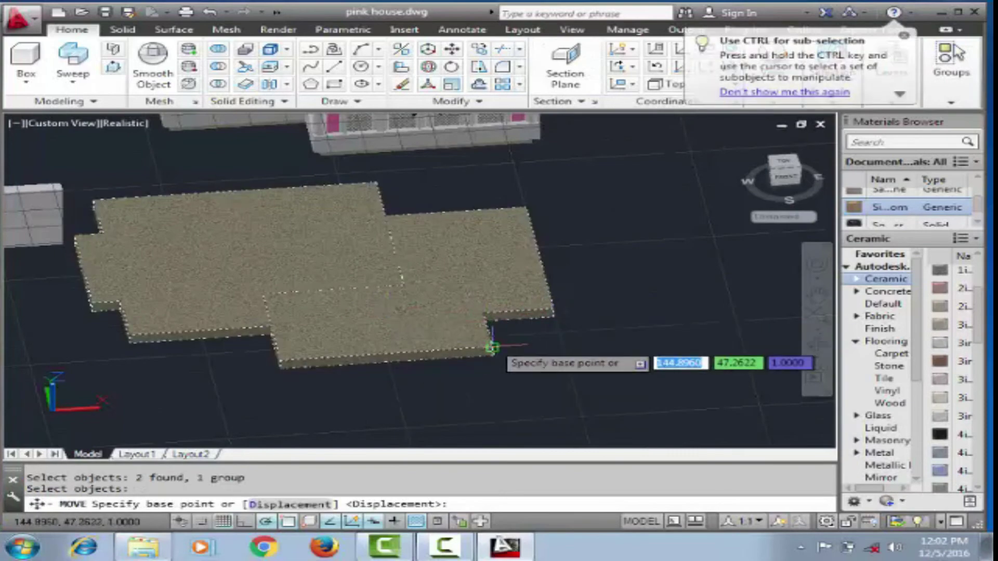
Step: Move the concrete slab from its corner onto the wall endpoint, orbiting to check placement
click(489, 343)
scroll(499, 250, down, 2)
scroll(504, 135, up, 2)
scroll(515, 172, up, 2)
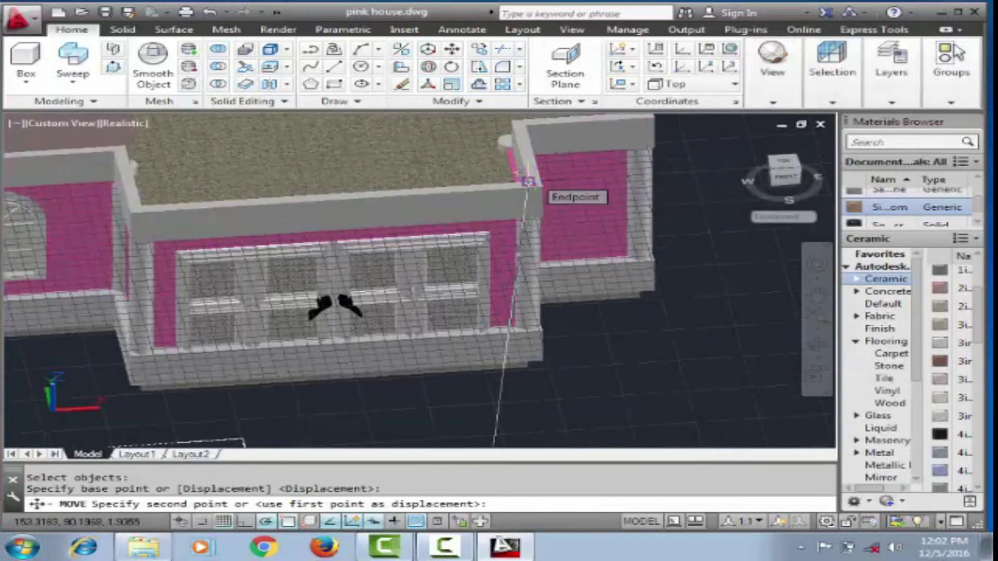
click(535, 192)
scroll(411, 268, down, 3)
mouse_move(411, 268)
shift+middle_down()
mouse_move(499, 257)
mouse_move(606, 317)
mouse_move(541, 338)
mouse_move(564, 272)
mouse_move(541, 266)
shift+middle_up()
scroll(498, 256, up, 3)
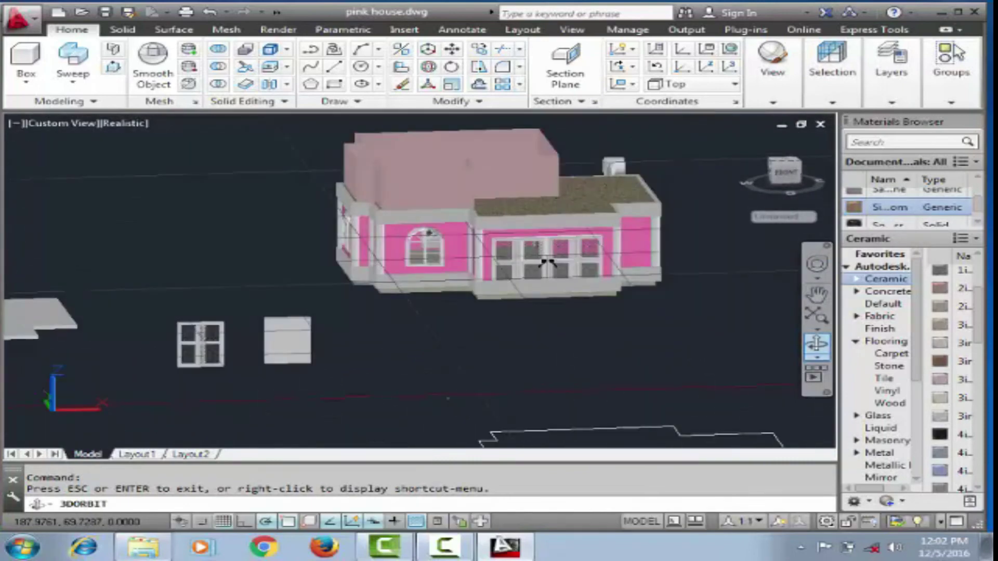
Step: In Top view, nudge the slab 0.05 units along X to align with the walls
click(134, 162)
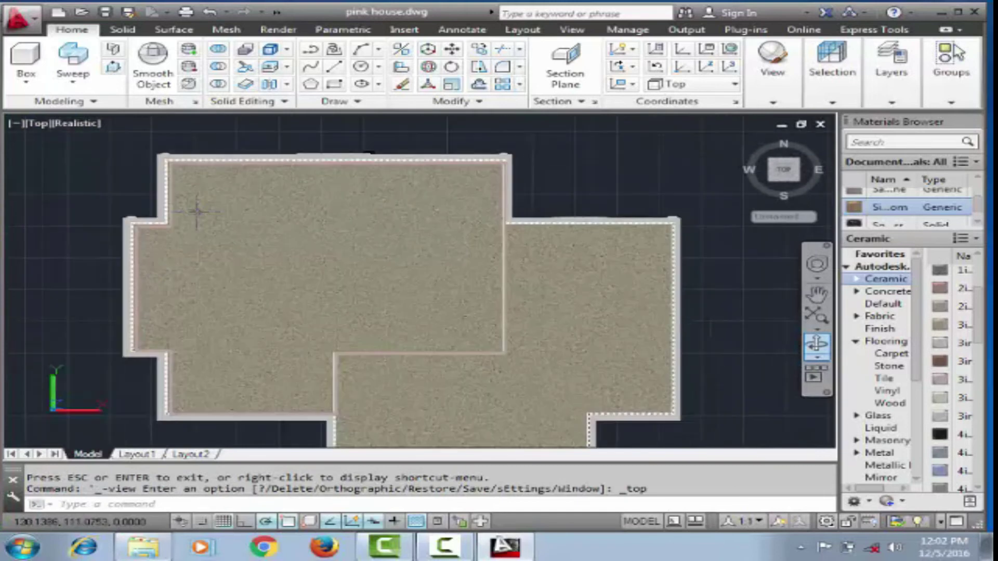
click(371, 288)
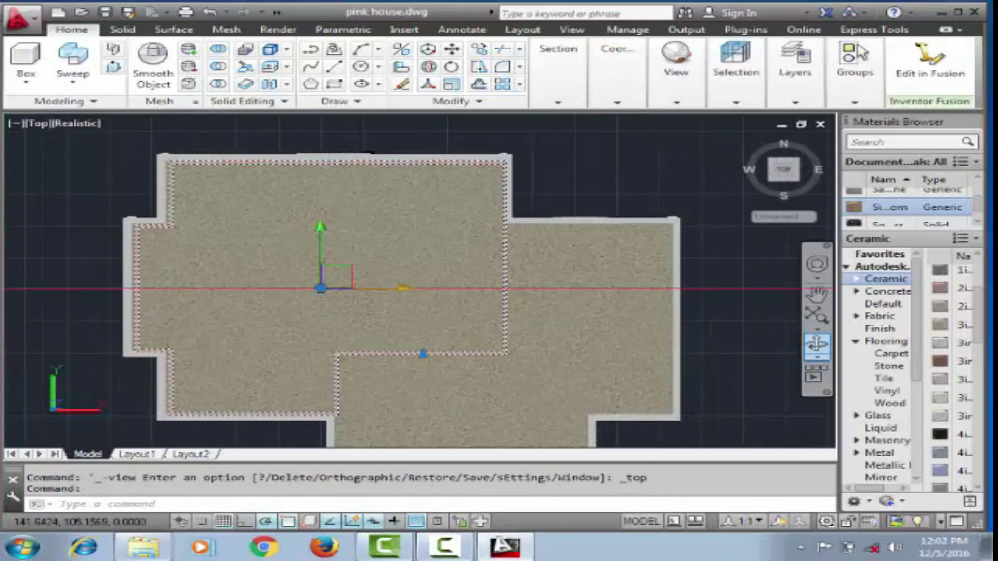
key(Return)
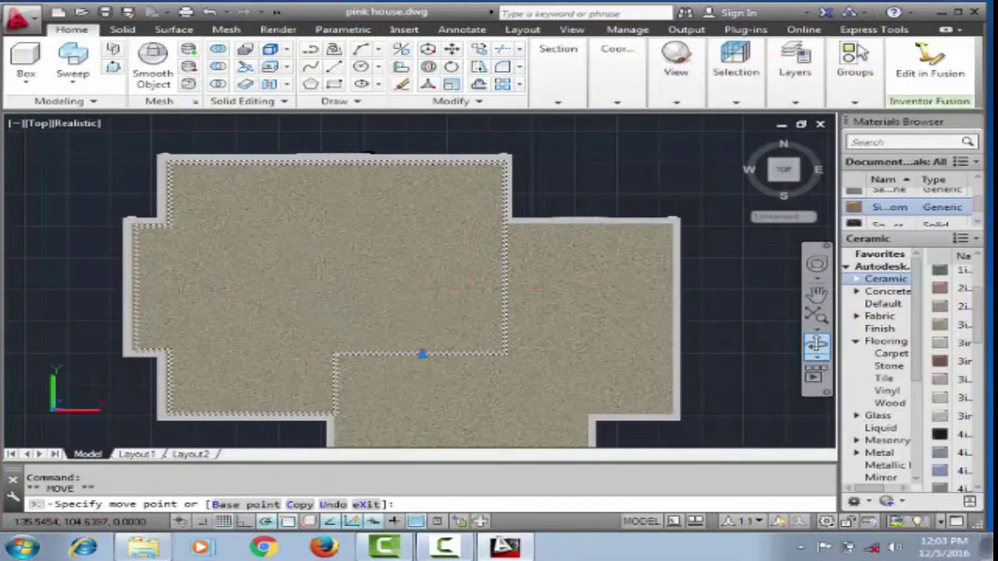
text(.05)
click(375, 289)
key(Escape)
click(375, 288)
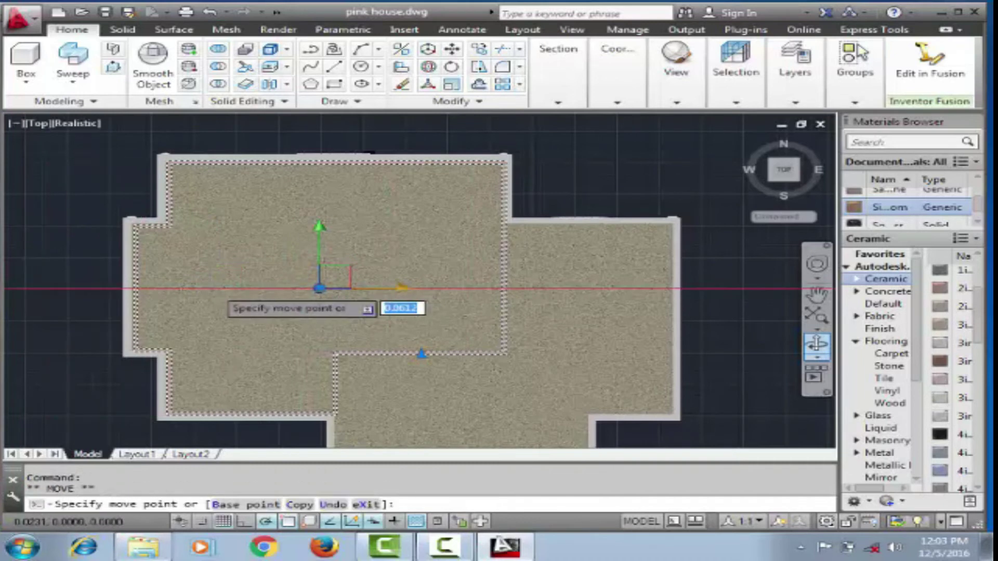
text(.05)
key(Return)
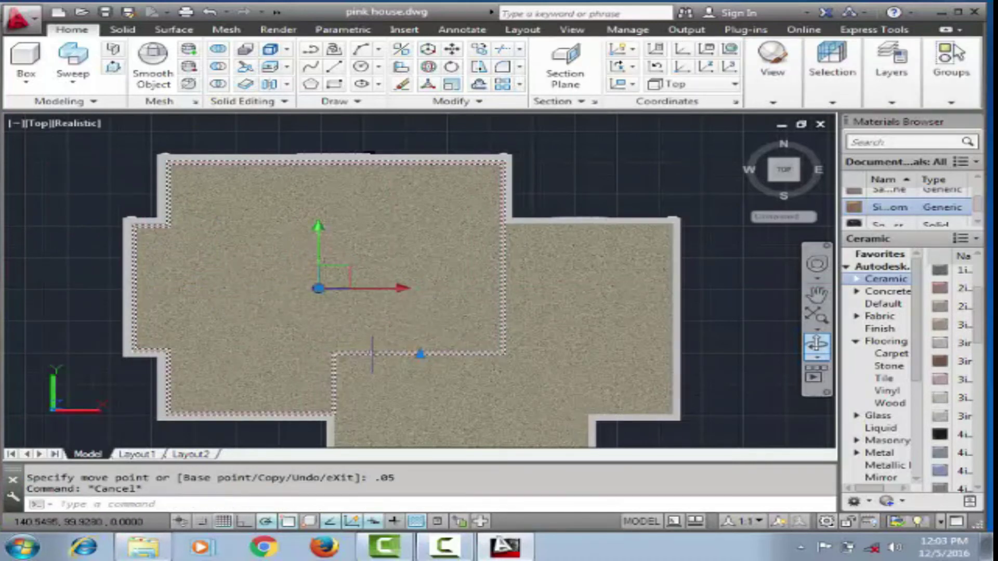
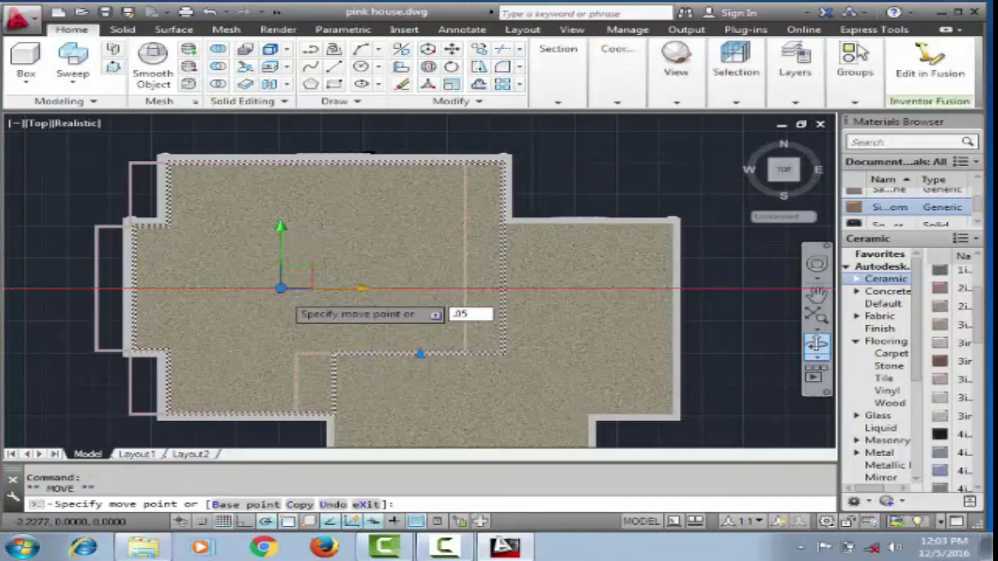
Step: Abandon the attempted 0.05 move of the textured floor solid
key(Return)
key(Escape)
scroll(313, 426, down, 1)
scroll(313, 427, up, 1)
scroll(313, 426, up, 3)
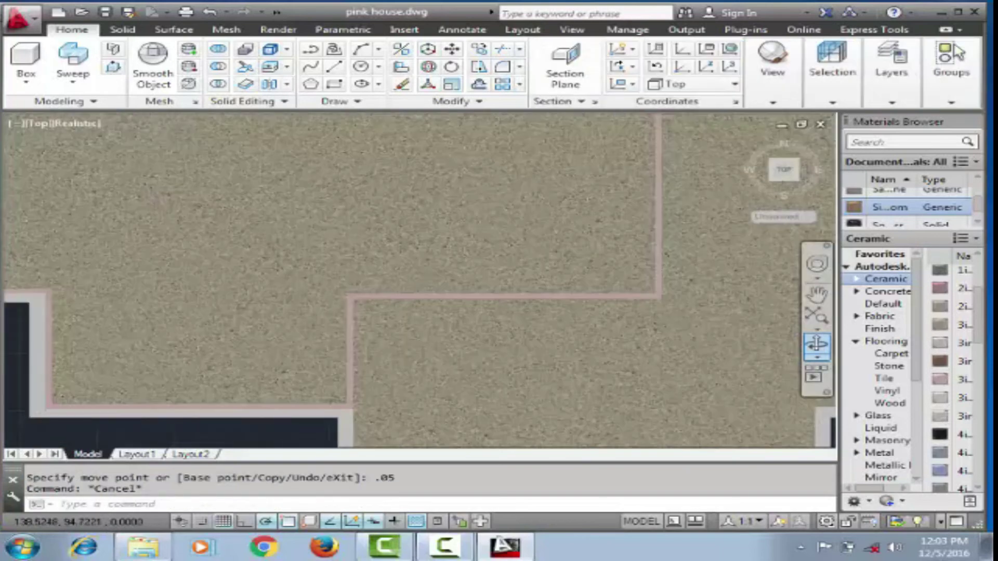
click(359, 279)
scroll(366, 205, down, 5)
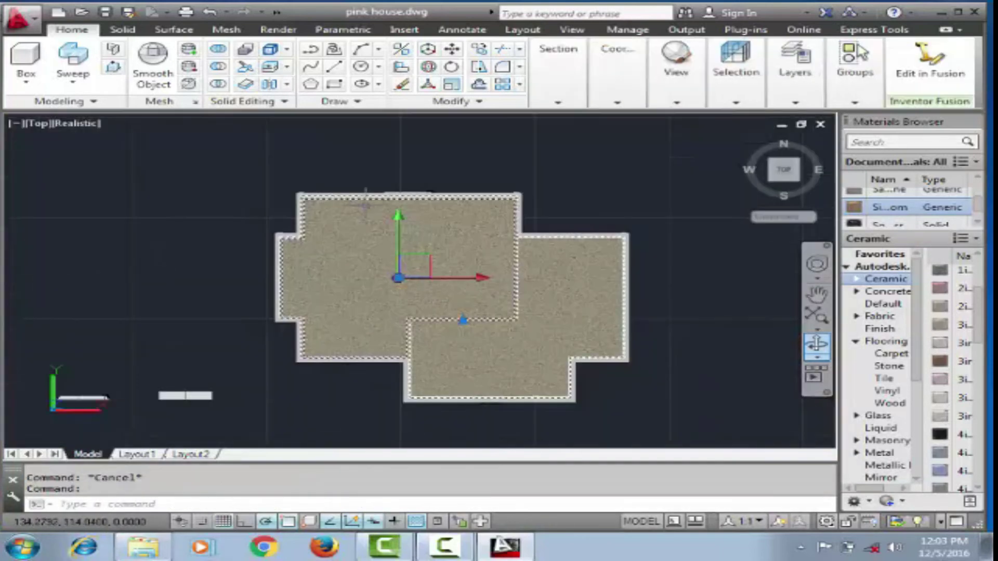
click(399, 218)
scroll(475, 187, up, 3)
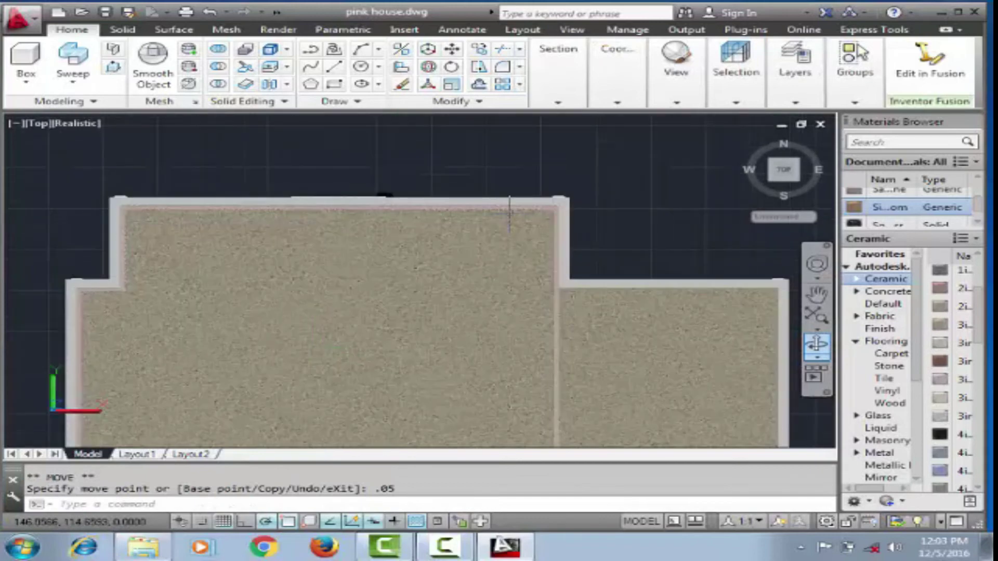
key(Escape)
scroll(475, 187, down, 4)
Step: Orbit the house in 3D, then switch to the Front preset view
mouse_move(475, 197)
shift+middle_down()
mouse_move(509, 294)
mouse_move(283, 300)
mouse_move(507, 304)
mouse_move(450, 338)
shift+middle_up()
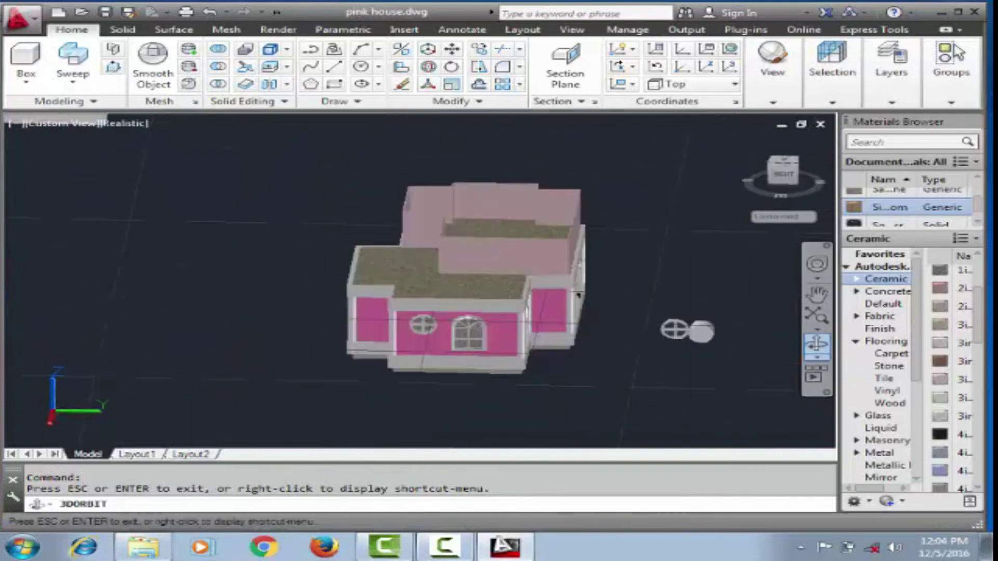
scroll(450, 338, up, 2)
click(61, 123)
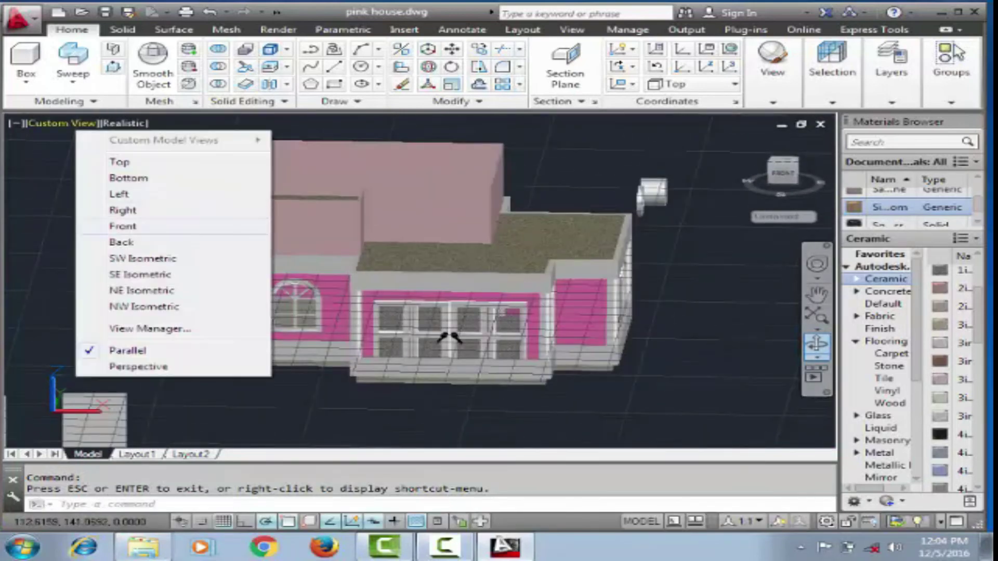
click(150, 227)
scroll(262, 244, up, 5)
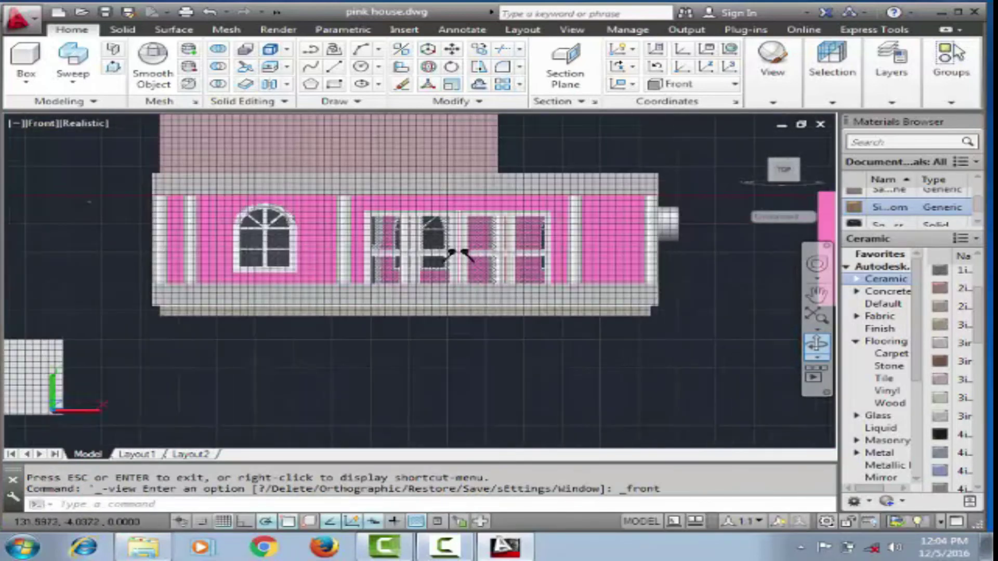
Step: Copy the selected arched window and place the copy left of the house
right_click(268, 239)
click(335, 294)
click(353, 253)
scroll(353, 253, down, 3)
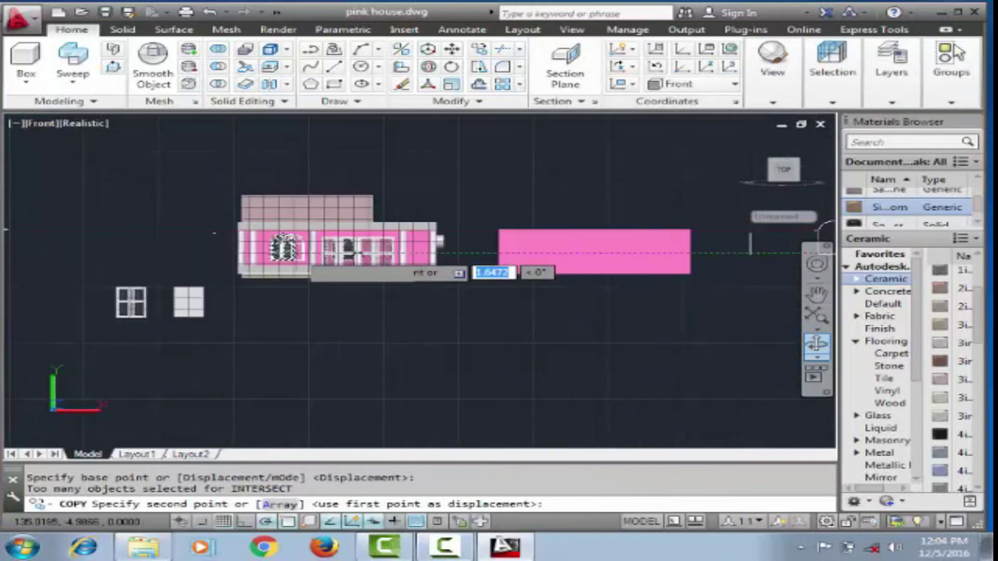
click(163, 254)
Step: Trace a polyline outline around the window copy using line, arc and line segments
key(Escape)
scroll(136, 245, up, 5)
scroll(214, 281, up, 2)
click(311, 67)
click(218, 353)
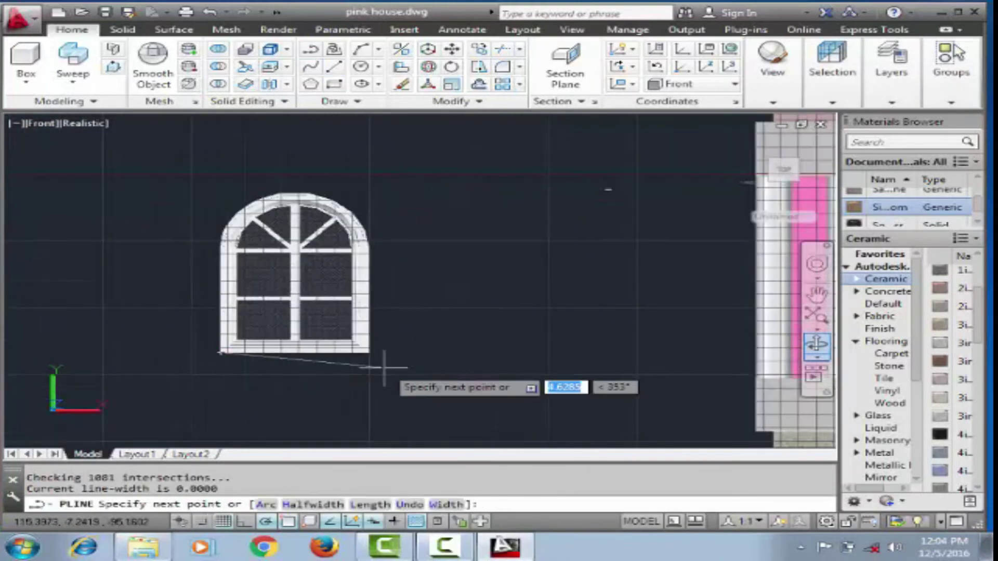
click(384, 368)
text(a)
key(Return)
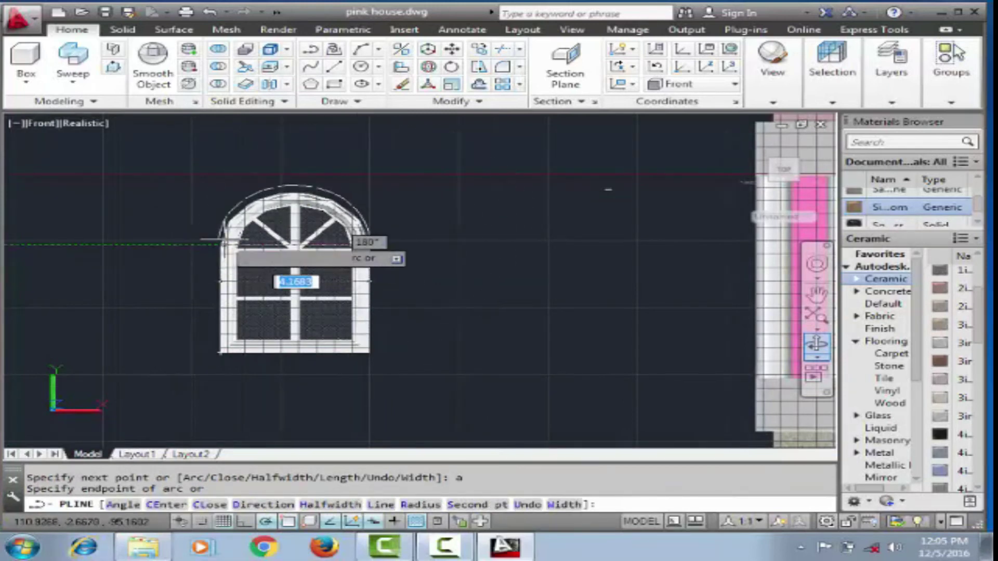
text(l)
key(Return)
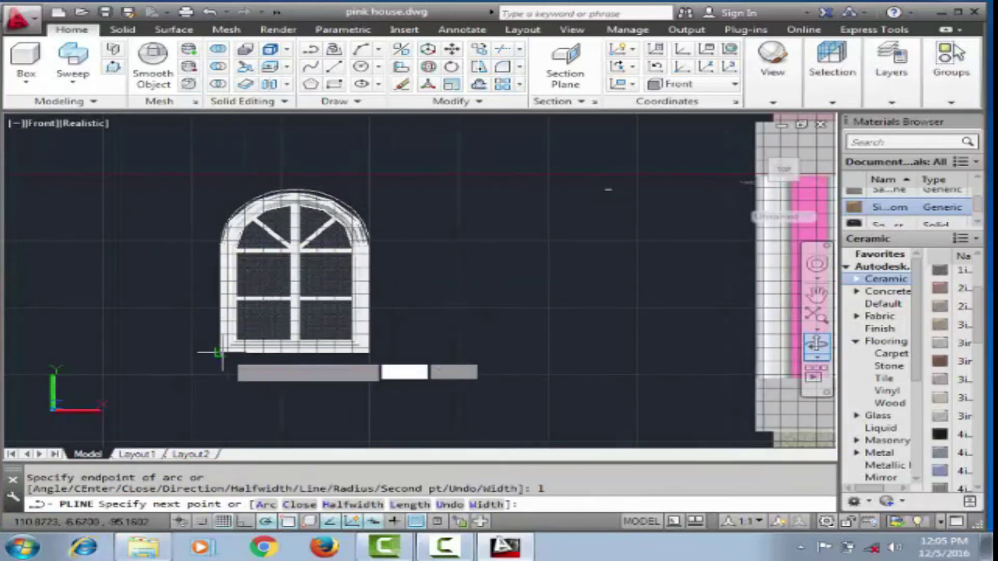
scroll(311, 195, up, 5)
key(Return)
scroll(311, 193, down, 3)
Step: Move the arched window to the right, off its traced outline
click(311, 193)
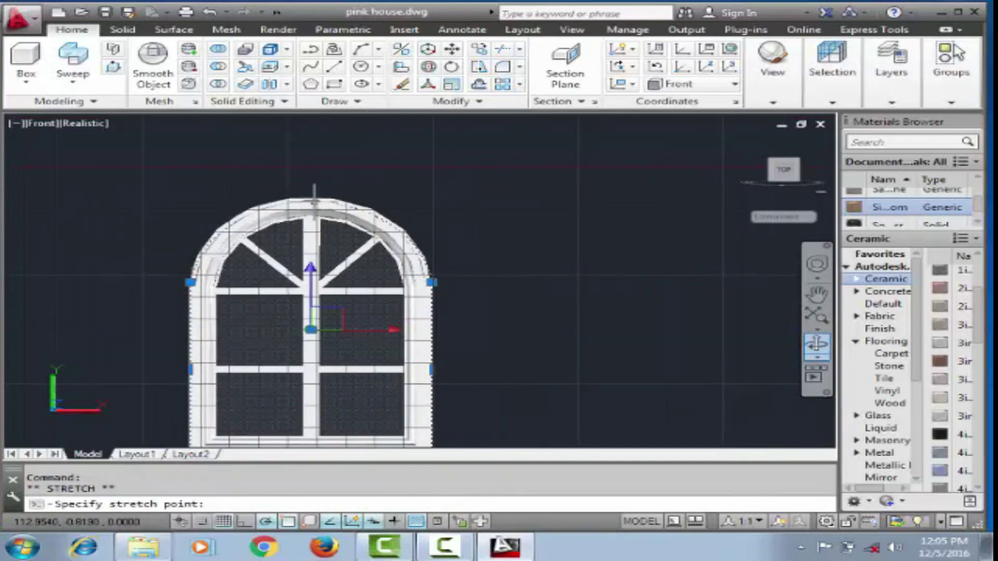
scroll(311, 193, down, 2)
key(Escape)
scroll(513, 225, down, 3)
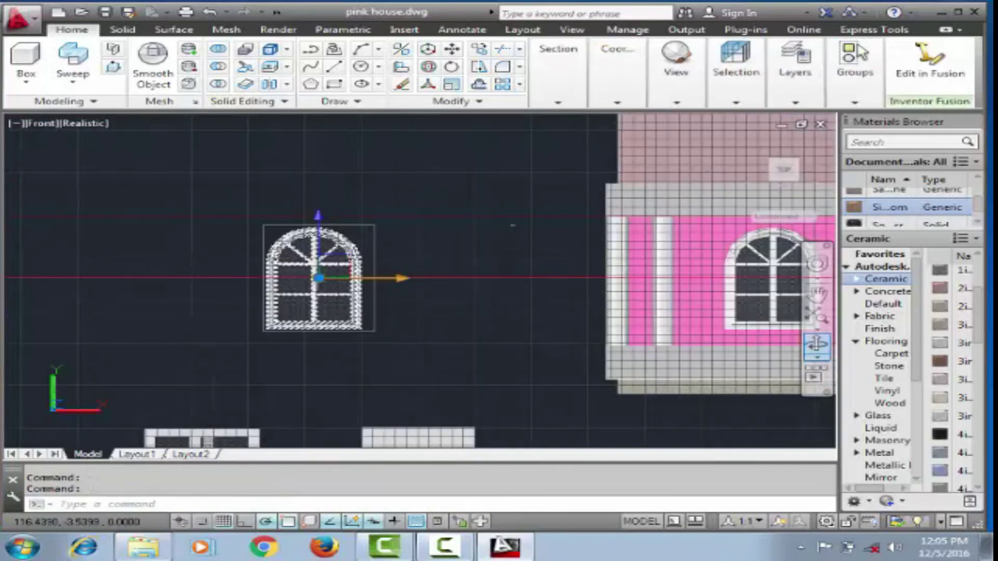
click(364, 278)
click(504, 278)
Step: Start REGION on the arch outline, then cancel the stray outline edits and commands
text(reg)
key(Return)
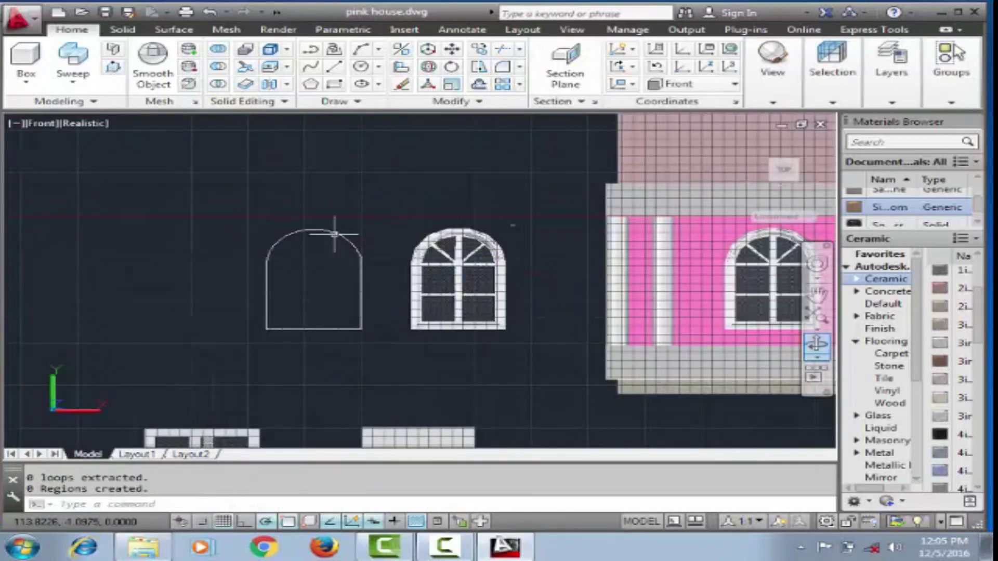
scroll(334, 234, up, 4)
scroll(390, 249, down, 3)
double_click(271, 219)
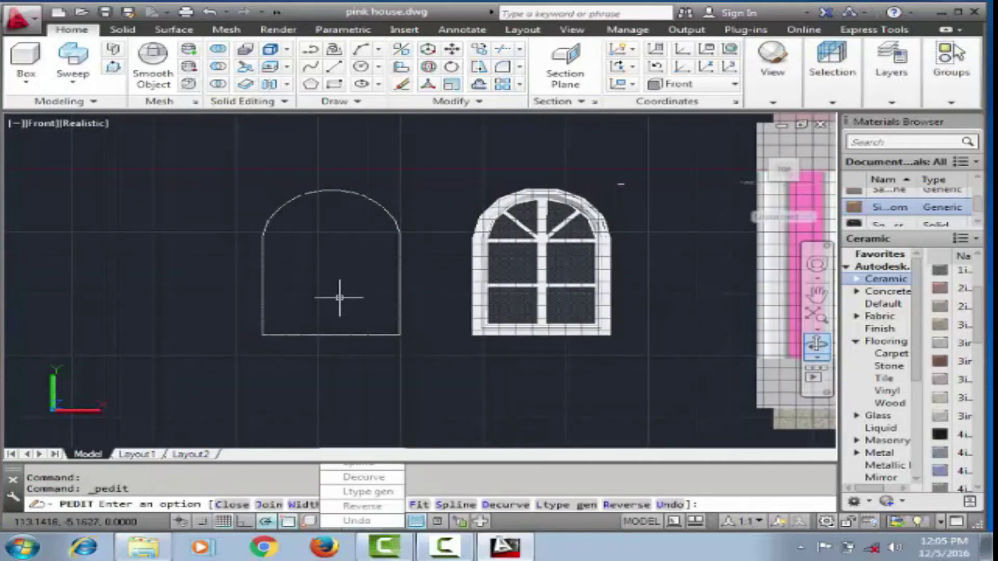
key(Escape)
click(311, 49)
key(Escape)
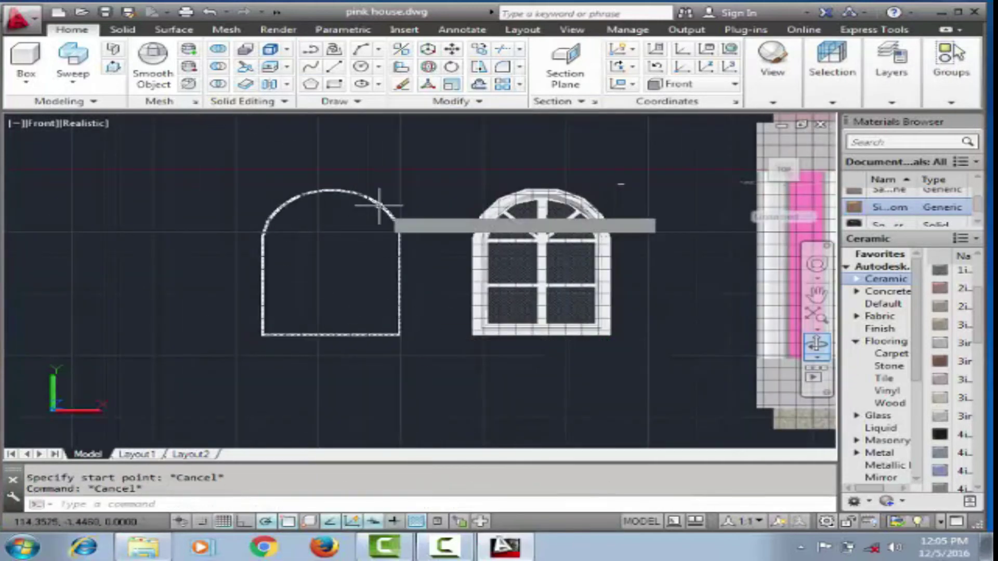
text(eg)
key(Escape)
key(Escape)
text(g)
key(BackSpace)
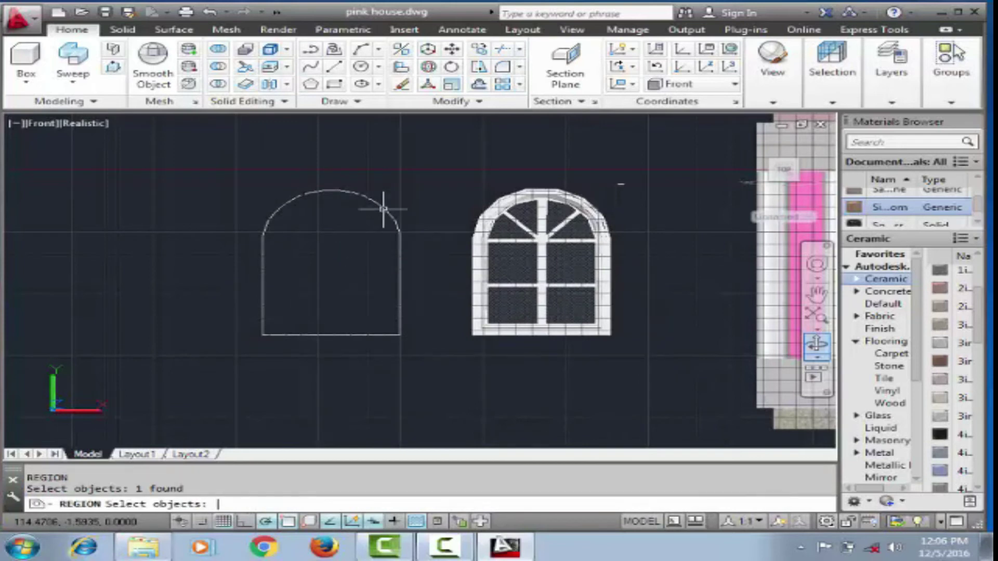
Step: Copy the arch outline and convert the left arch into a region
text(co)
key(Return)
click(315, 259)
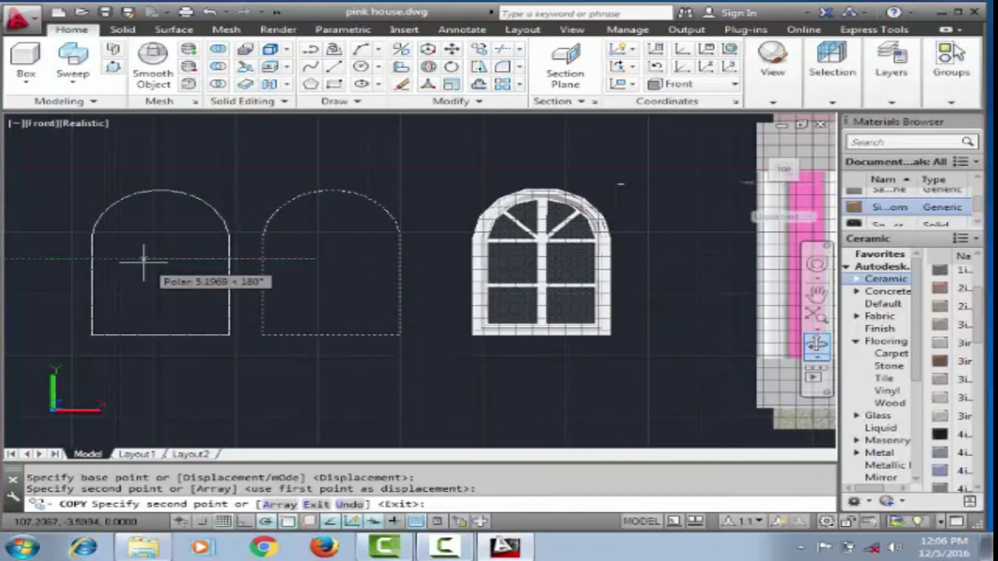
text(reg)
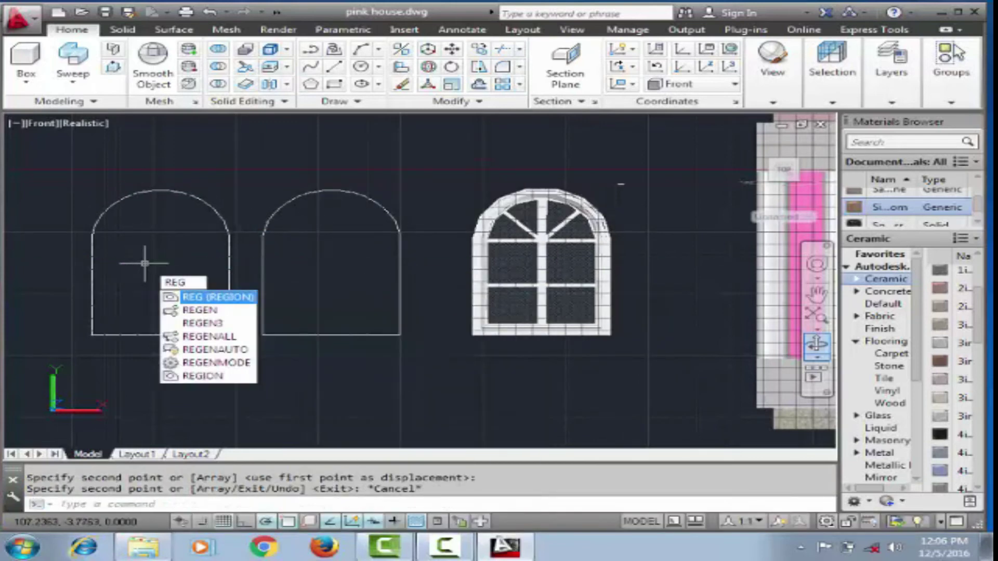
text(ion)
key(Return)
click(149, 190)
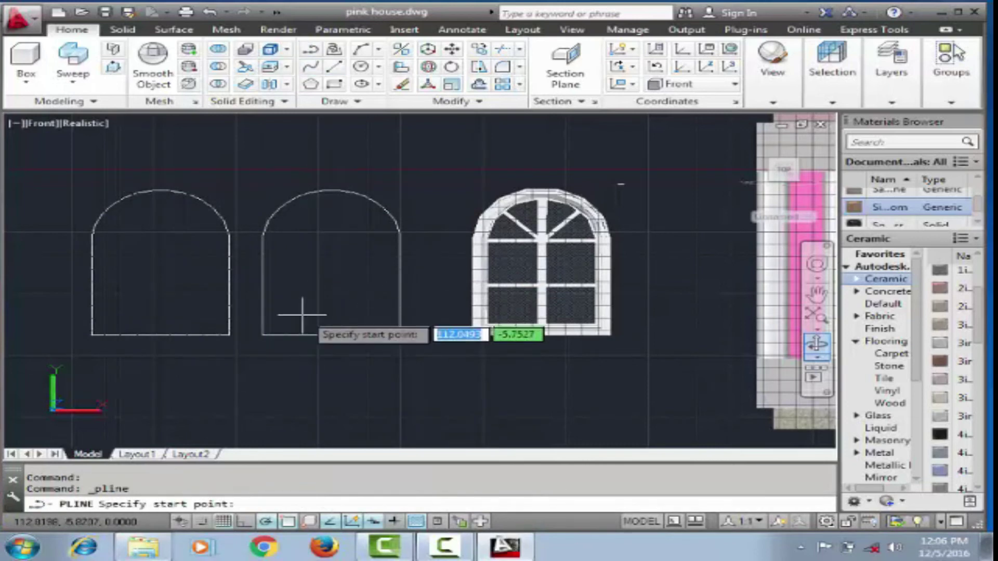
Step: Draw a new arch outline along the middle arch's base and delete the extra arc
click(262, 335)
click(400, 336)
key(Return)
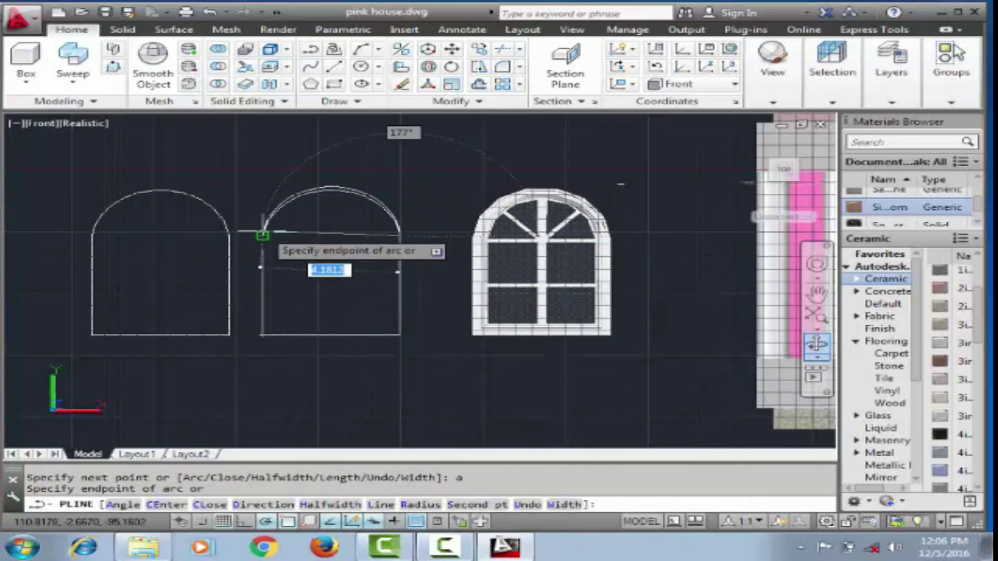
click(262, 335)
key(Return)
scroll(325, 187, up, 5)
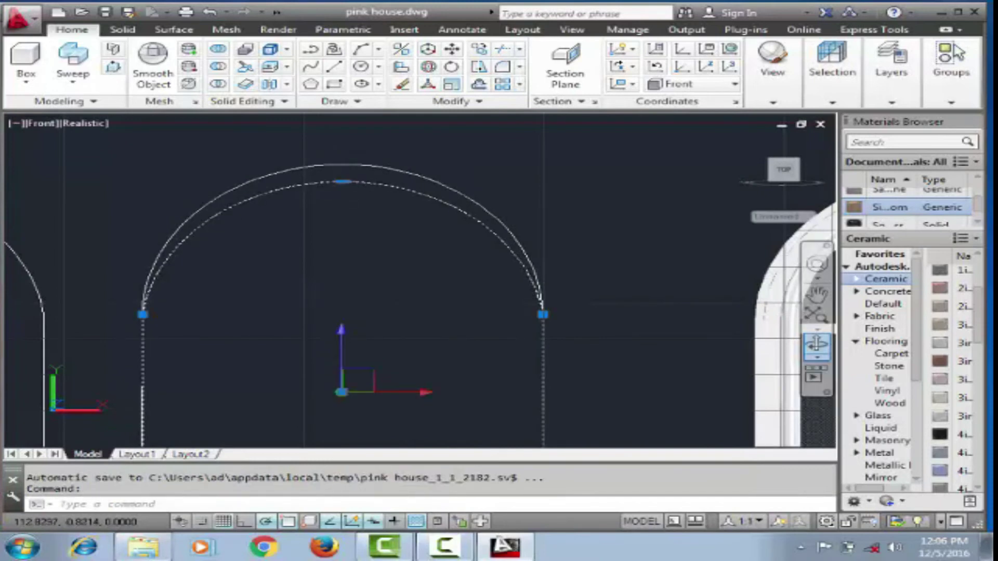
key(Delete)
scroll(379, 323, down, 3)
scroll(361, 188, up, 2)
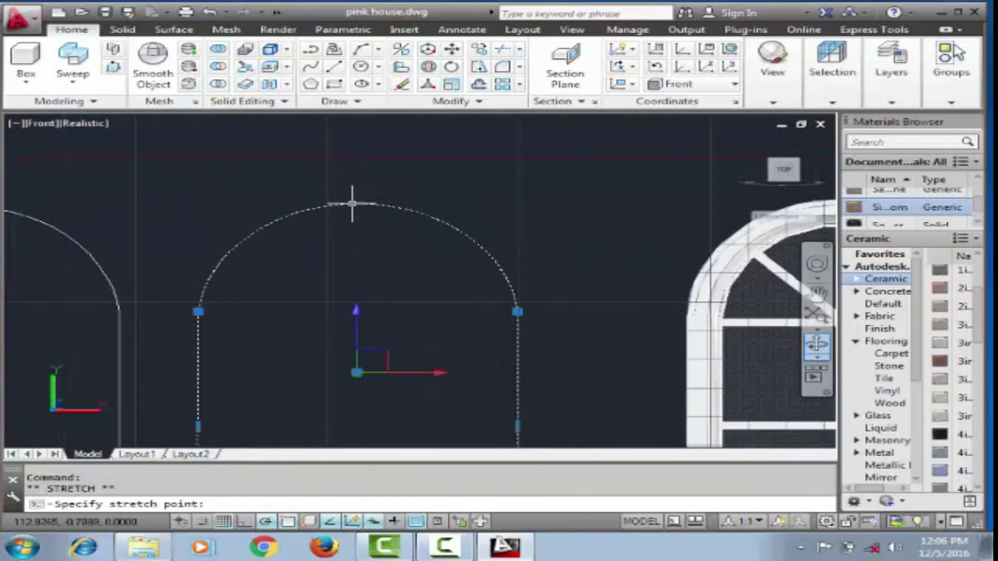
scroll(352, 204, down, 3)
Step: Convert the middle arch into a region and extrude it 1 unit thick
double_click(397, 177)
key(Escape)
text(reg)
key(Return)
click(425, 225)
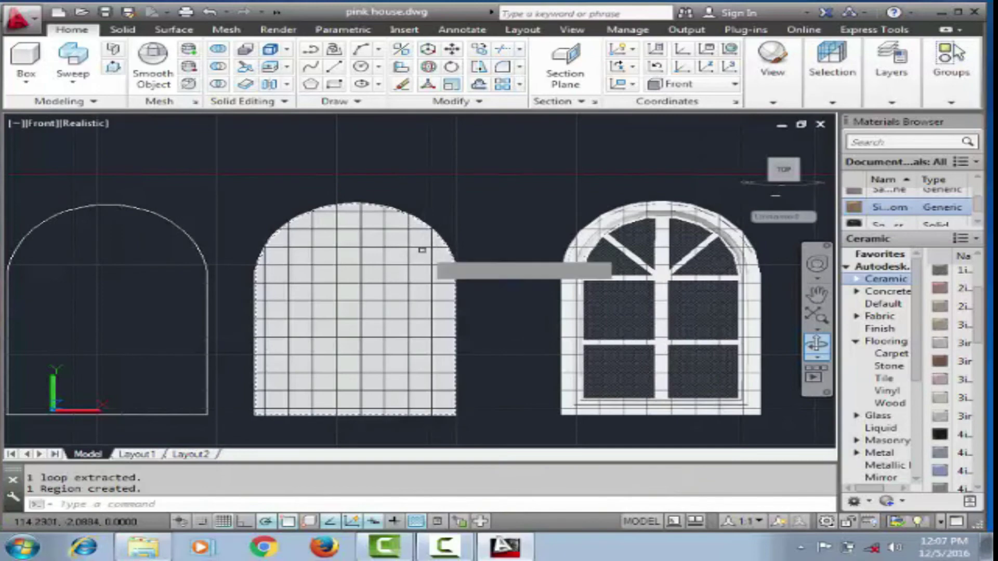
text(ext1)
key(Return)
text(1)
key(Return)
scroll(326, 328, down, 3)
Step: Start copying the small arch panel, then cancel the copy
double_click(327, 328)
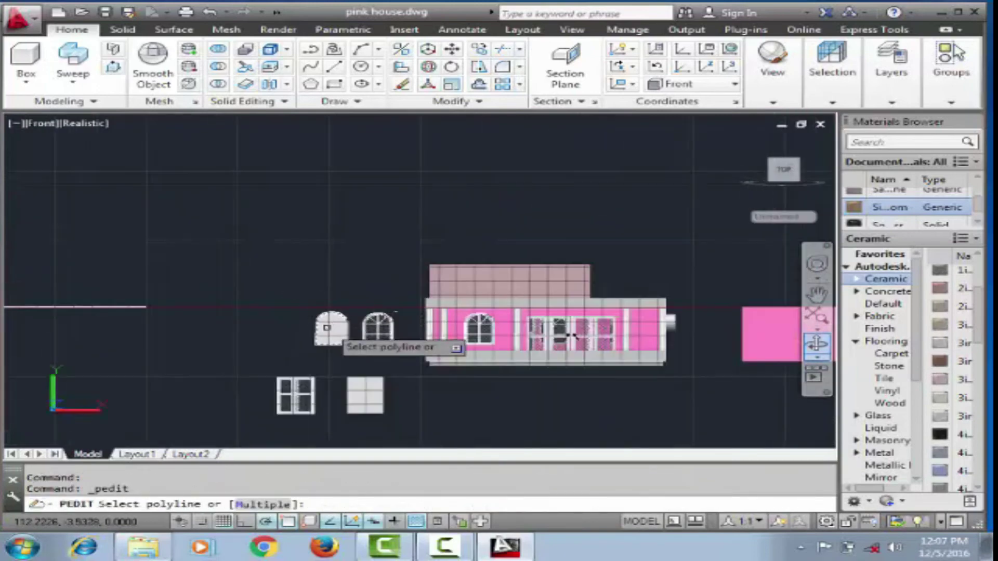
right_click(331, 327)
click(364, 239)
click(331, 328)
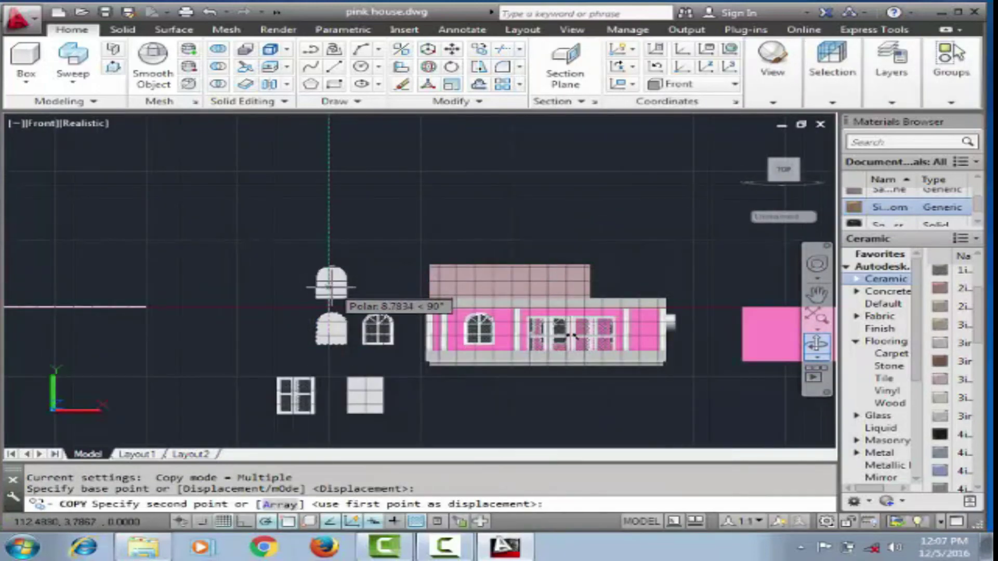
key(Escape)
Step: Start and cancel moves of the roof, the window and the left window
scroll(478, 283, up, 3)
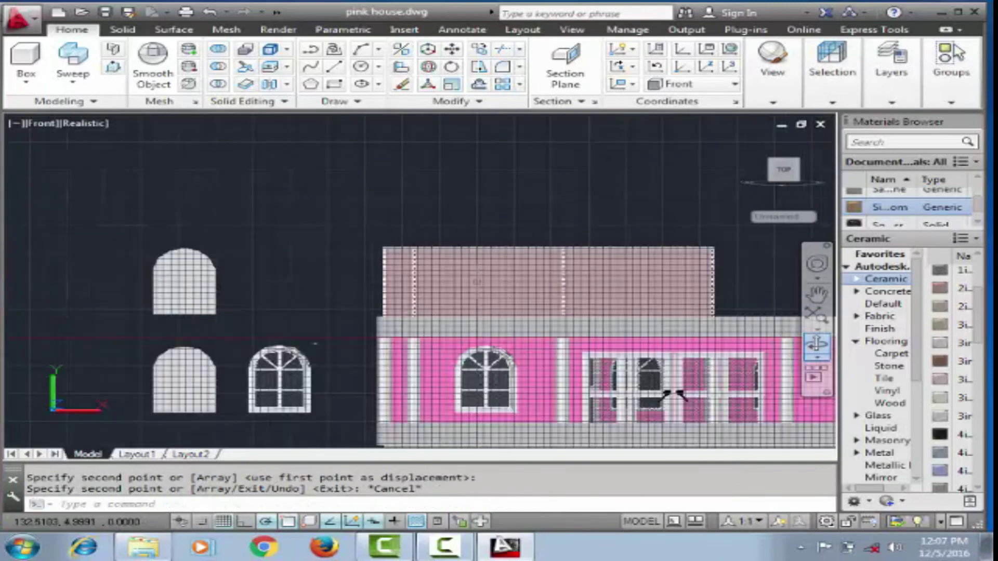
click(550, 234)
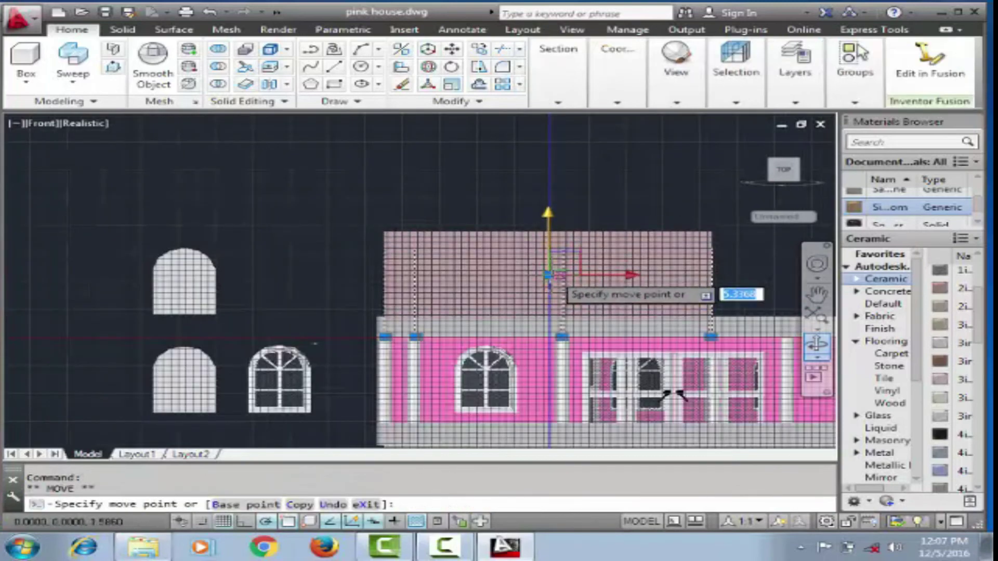
scroll(548, 242, down, 2)
key(Escape)
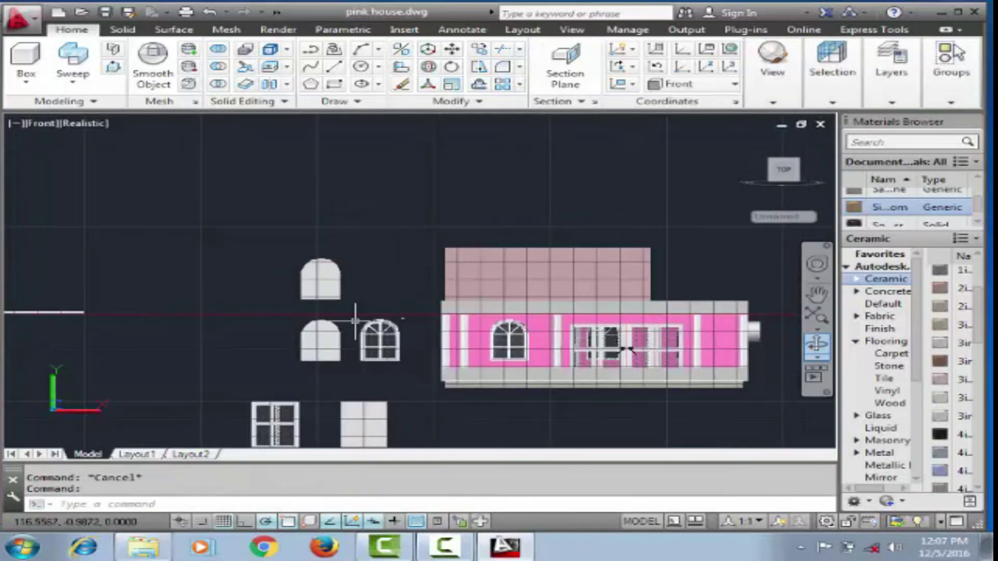
click(382, 280)
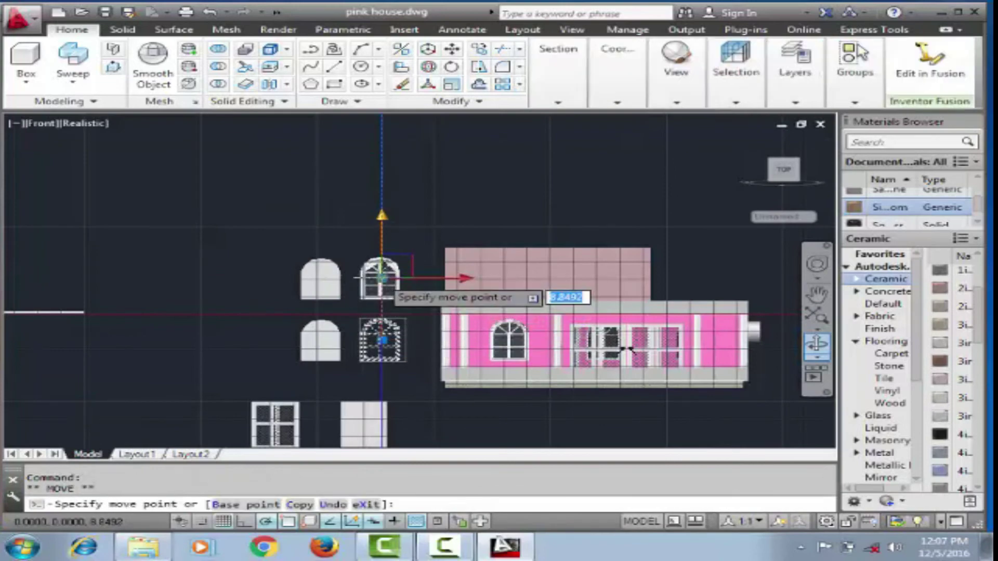
scroll(289, 291, up, 3)
scroll(364, 291, down, 3)
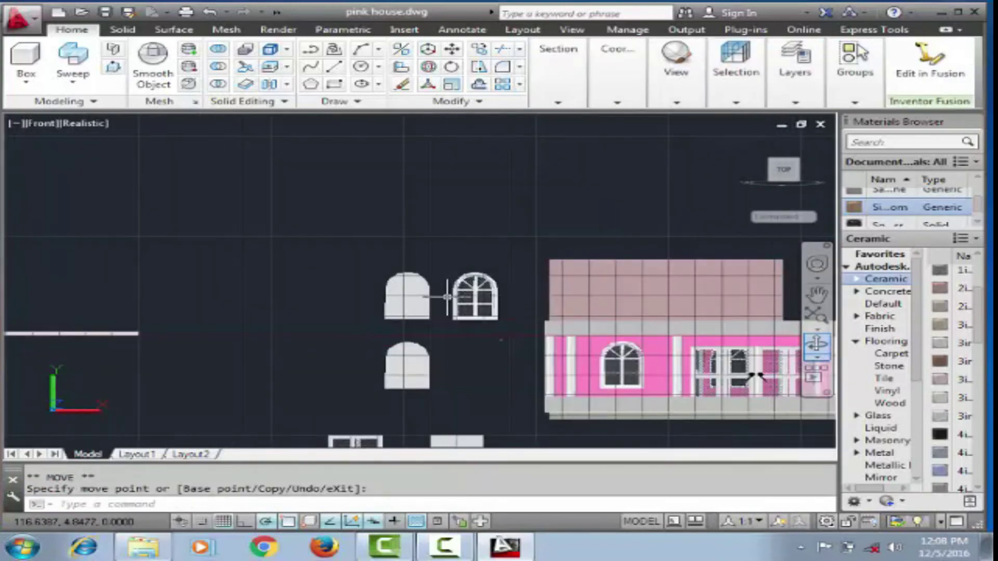
key(Escape)
scroll(442, 302, down, 1)
scroll(441, 301, up, 1)
click(413, 299)
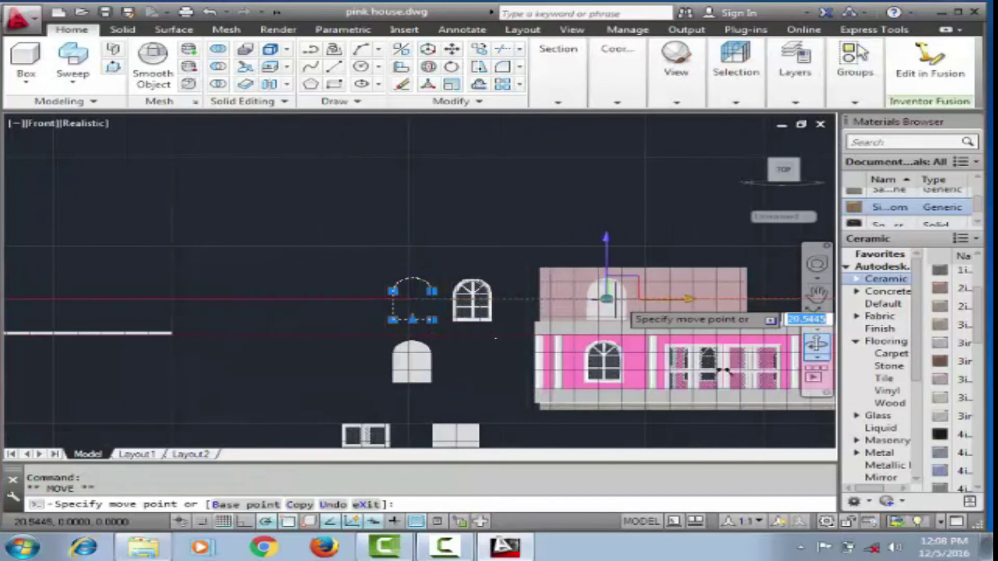
scroll(723, 370, down, 3)
key(Escape)
scroll(723, 370, up, 3)
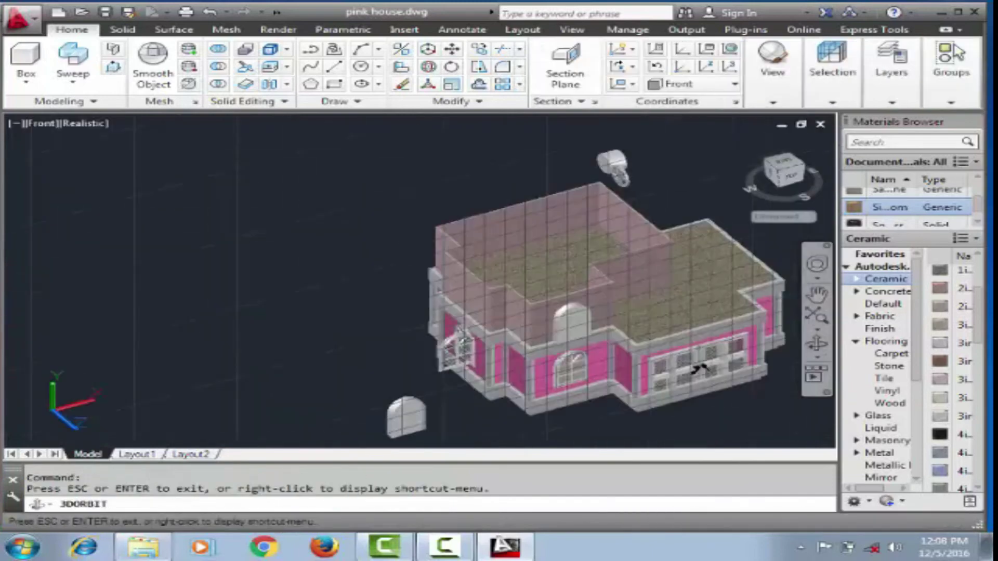
Step: Orbit the house to inspect it from above and other angles
mouse_move(722, 370)
shift+middle_down()
mouse_move(715, 359)
mouse_move(650, 375)
shift+middle_up()
scroll(624, 384, down, 5)
scroll(597, 364, up, 5)
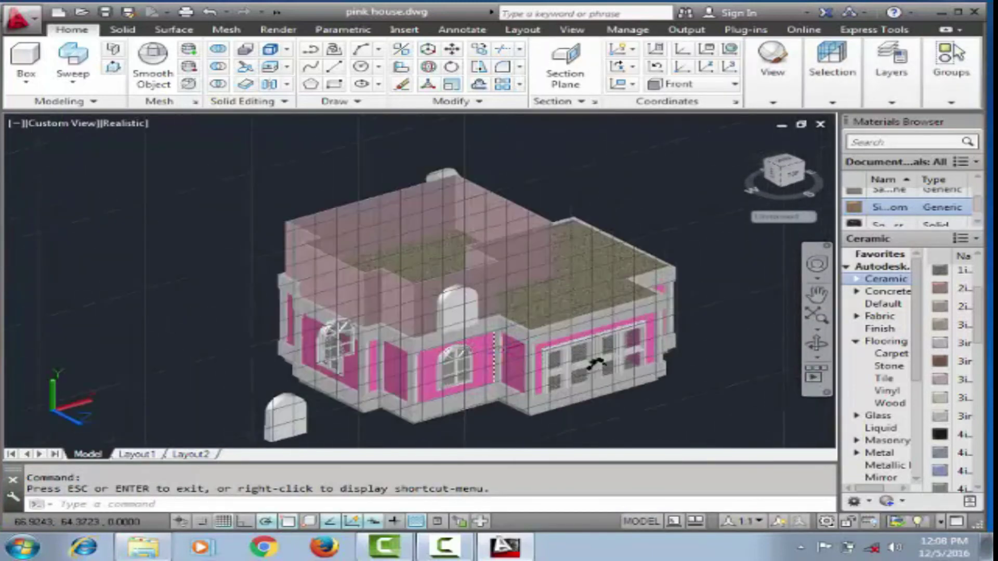
key(Escape)
scroll(411, 387, up, 5)
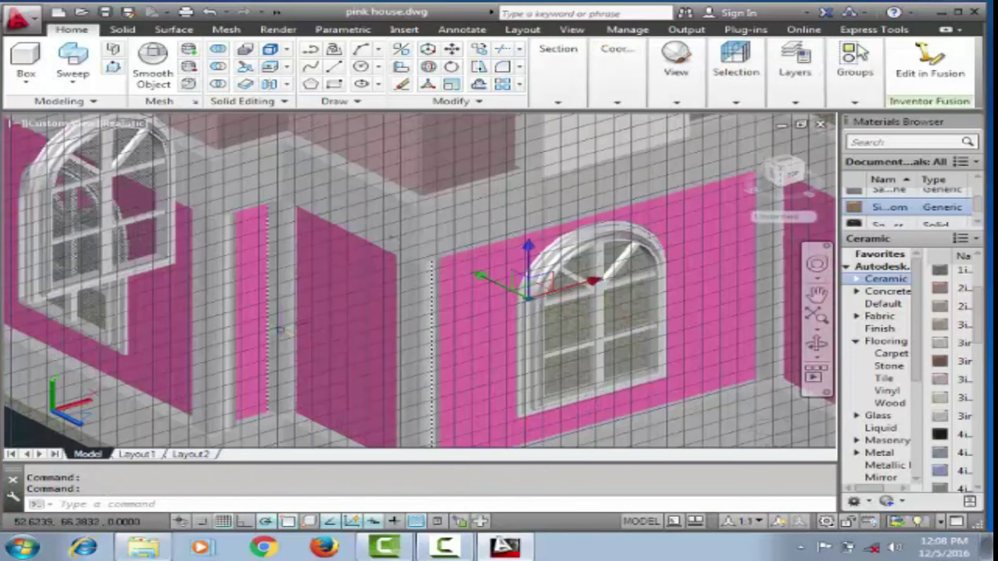
scroll(462, 299, down, 5)
scroll(458, 312, up, 2)
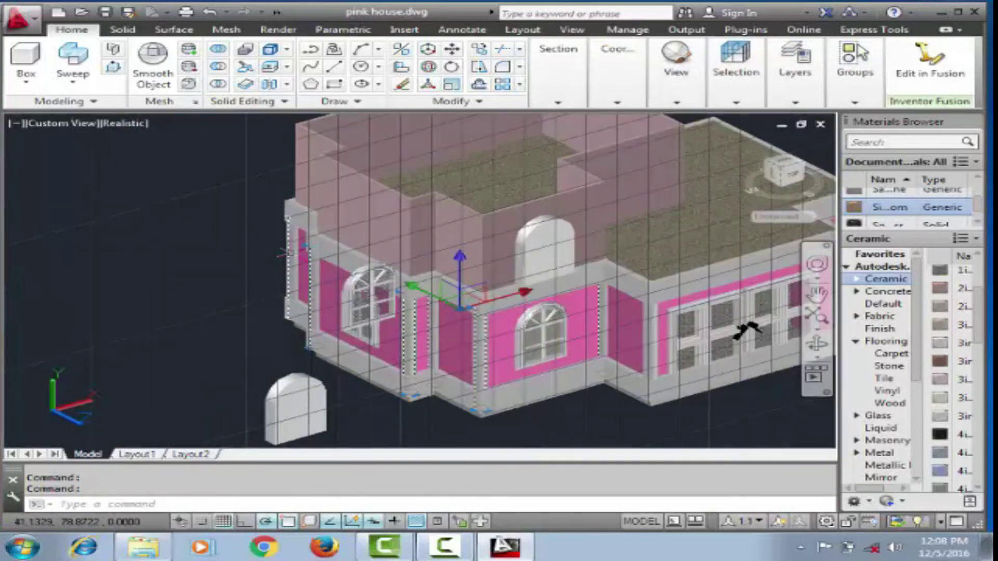
scroll(454, 328, down, 2)
shift+middle_drag(458, 322, 281, 318)
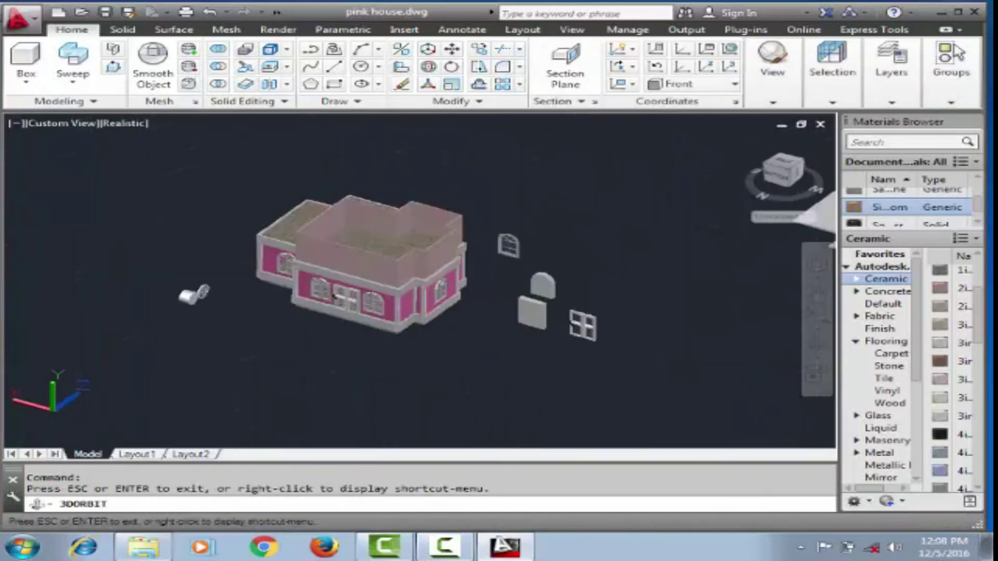
scroll(277, 320, up, 5)
key(Escape)
scroll(479, 329, down, 5)
scroll(358, 291, up, 5)
Step: Group the corner columns with G, then abandon an initial copy attempt
text(g)
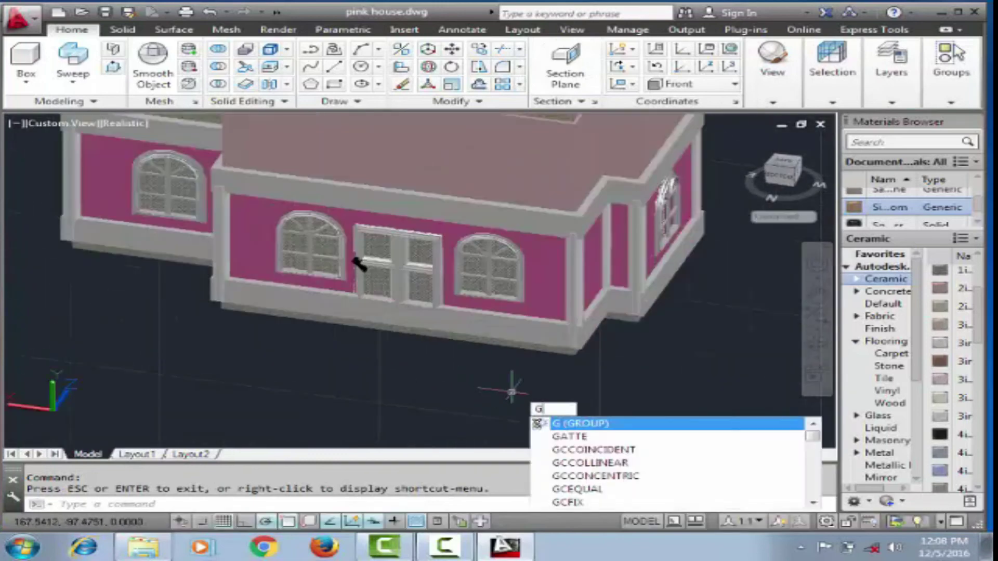
key(Return)
click(358, 262)
scroll(359, 263, down, 2)
scroll(338, 255, down, 3)
click(326, 249)
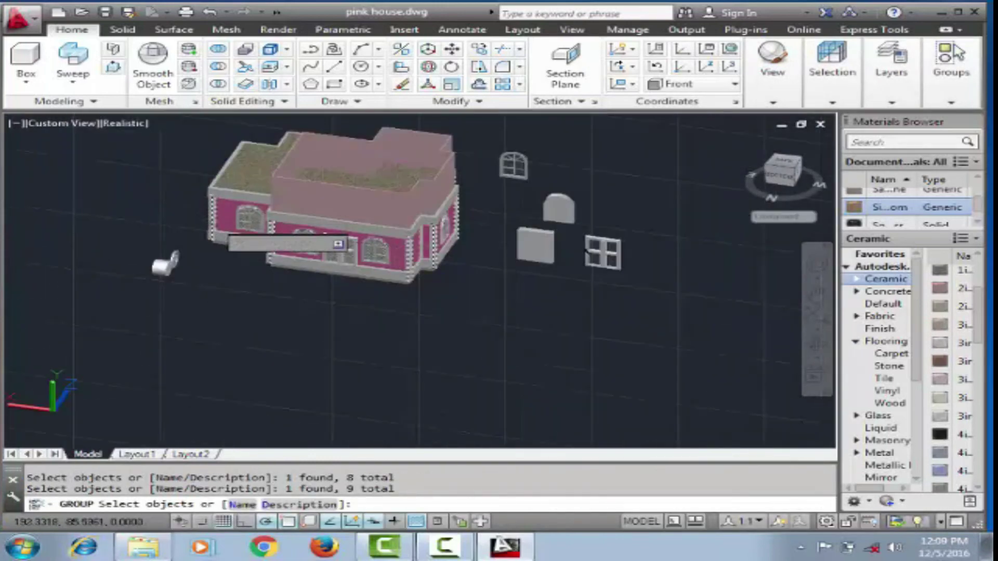
text(co)
key(Return)
click(325, 250)
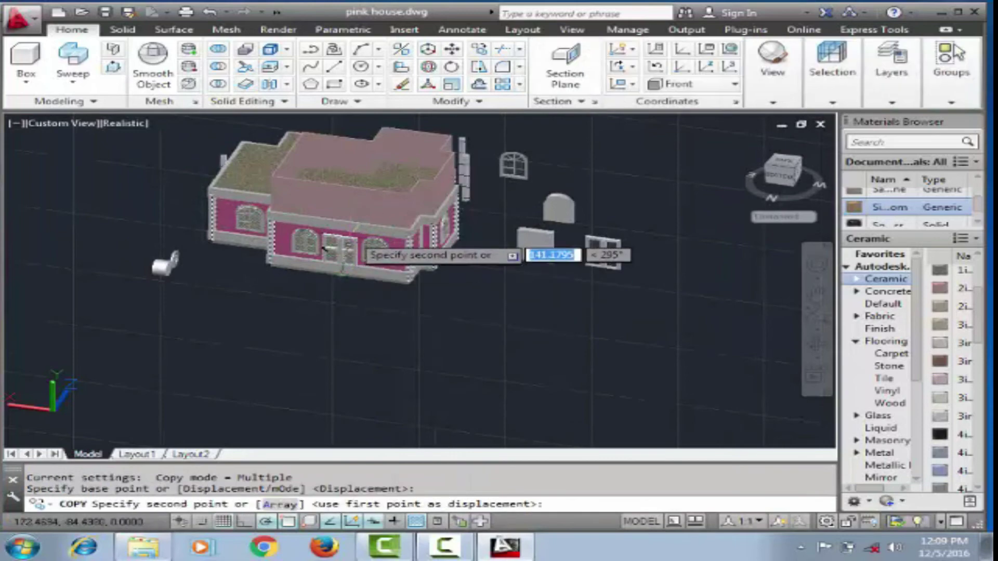
key(Escape)
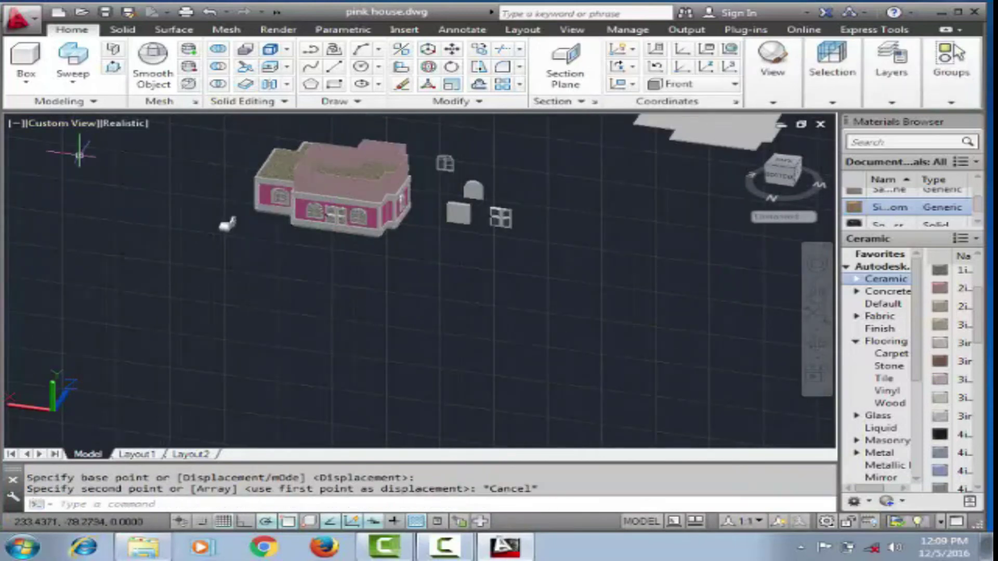
Step: Switch to the Front view and select the grouped corner columns
click(57, 123)
click(112, 225)
scroll(301, 304, up, 5)
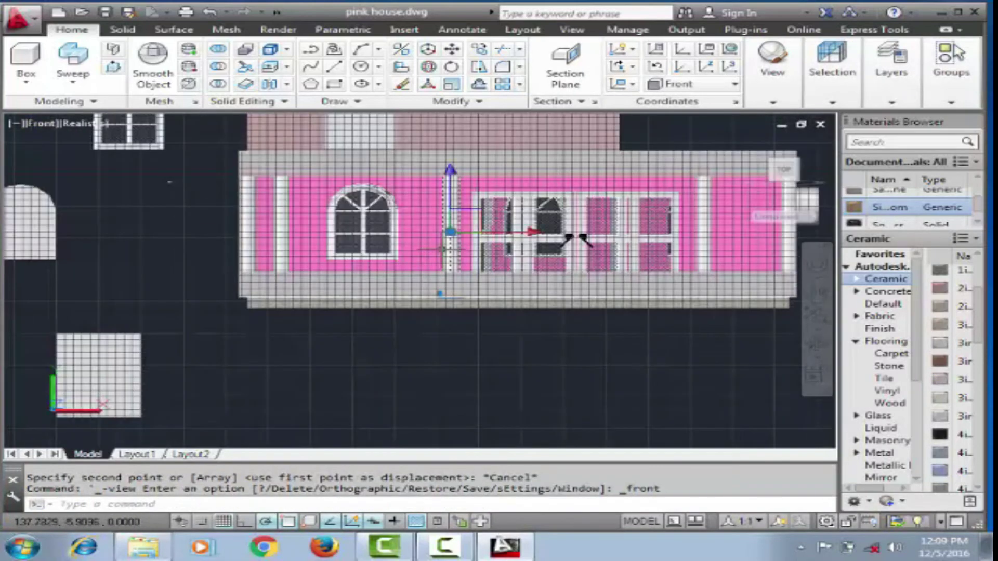
click(459, 240)
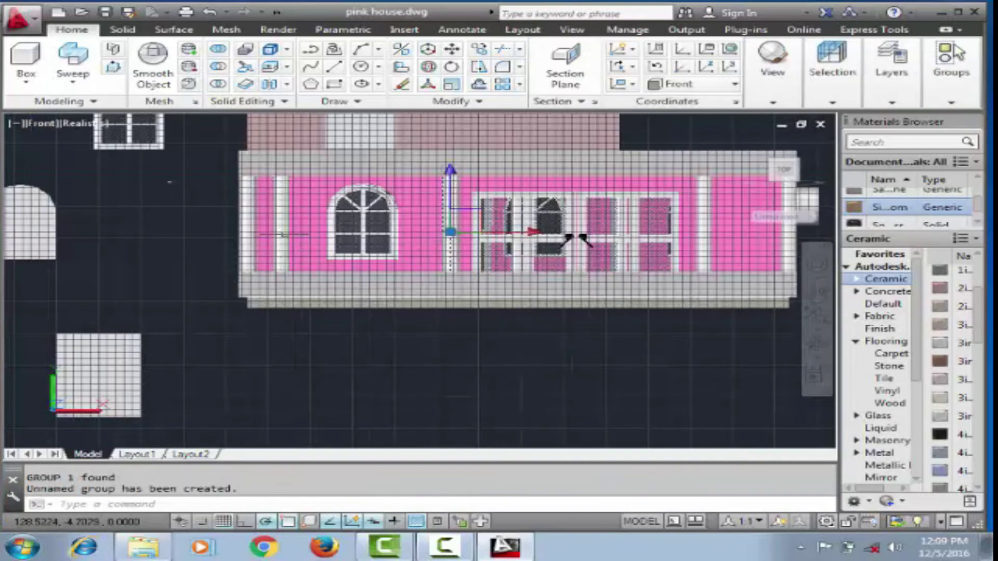
scroll(435, 283, down, 2)
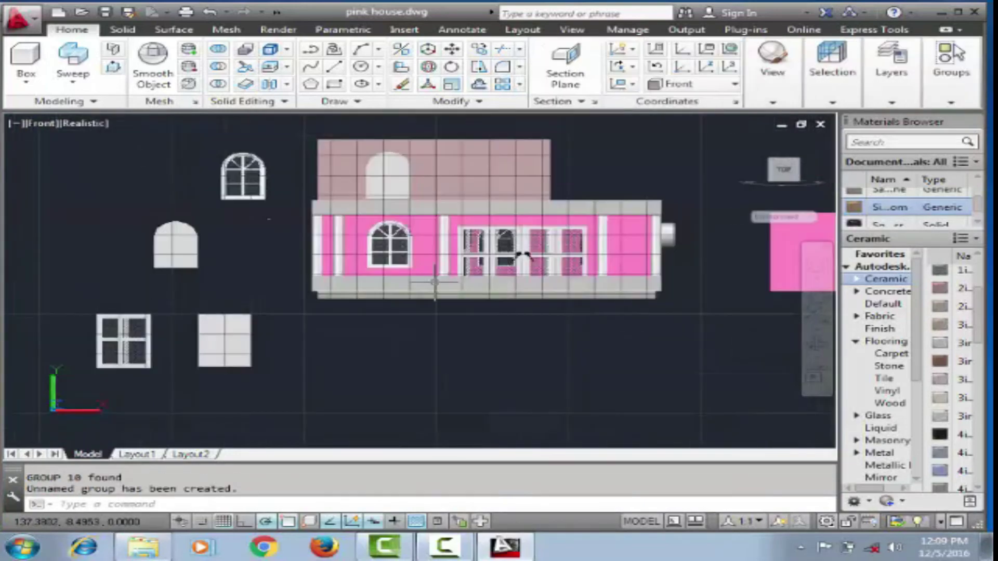
Step: Copy the column group upward and move the copies onto the upper-storey walls
text(copy)
key(Return)
click(448, 260)
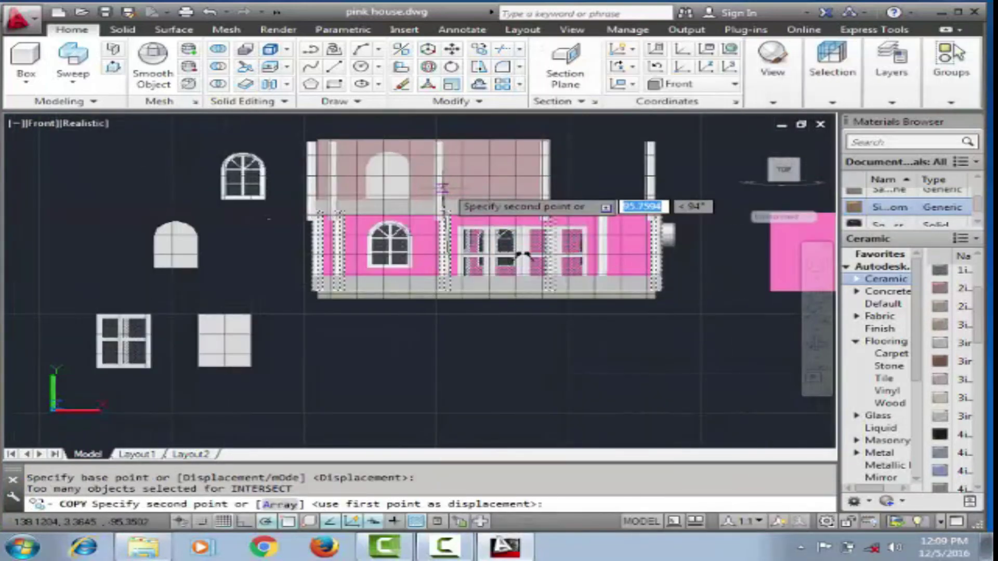
scroll(446, 148, down, 3)
click(443, 129)
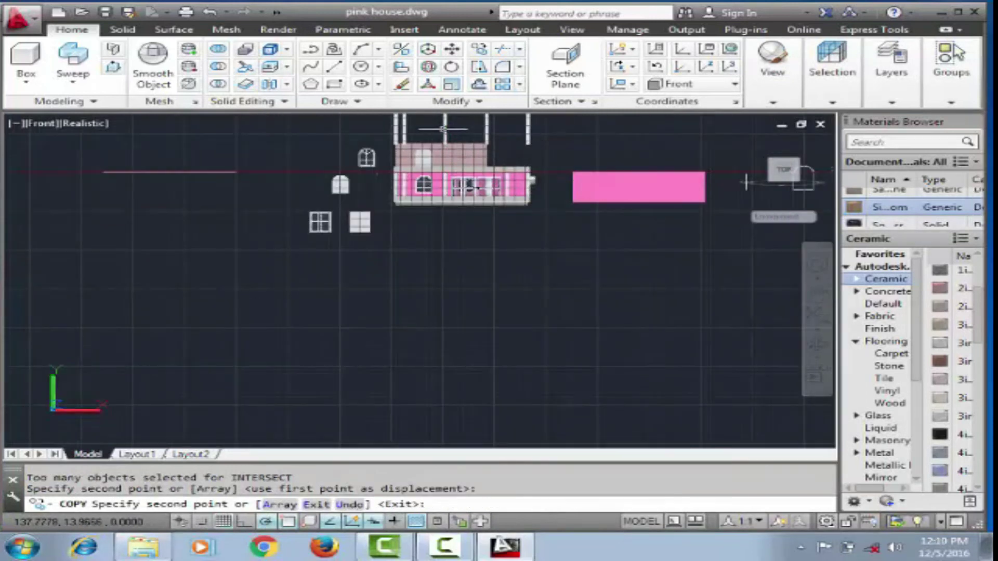
key(Escape)
scroll(471, 161, up, 3)
click(518, 136)
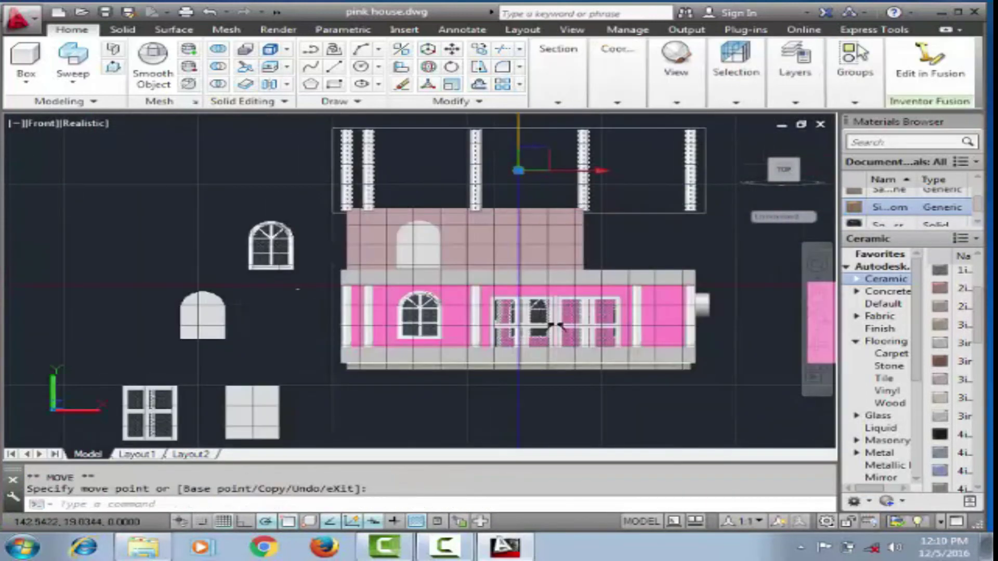
click(518, 248)
scroll(518, 249, down, 2)
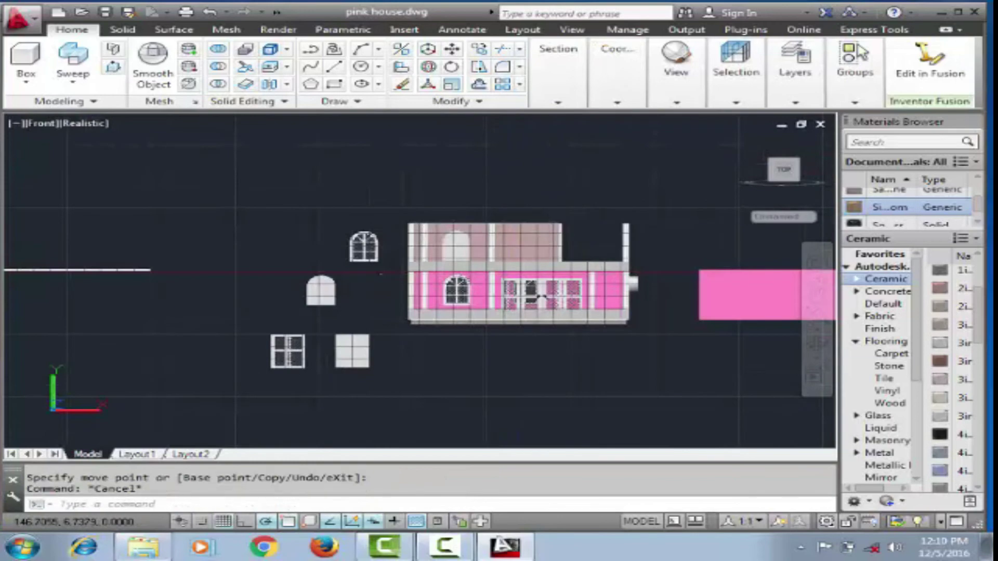
shift+middle_drag(541, 297, 323, 372)
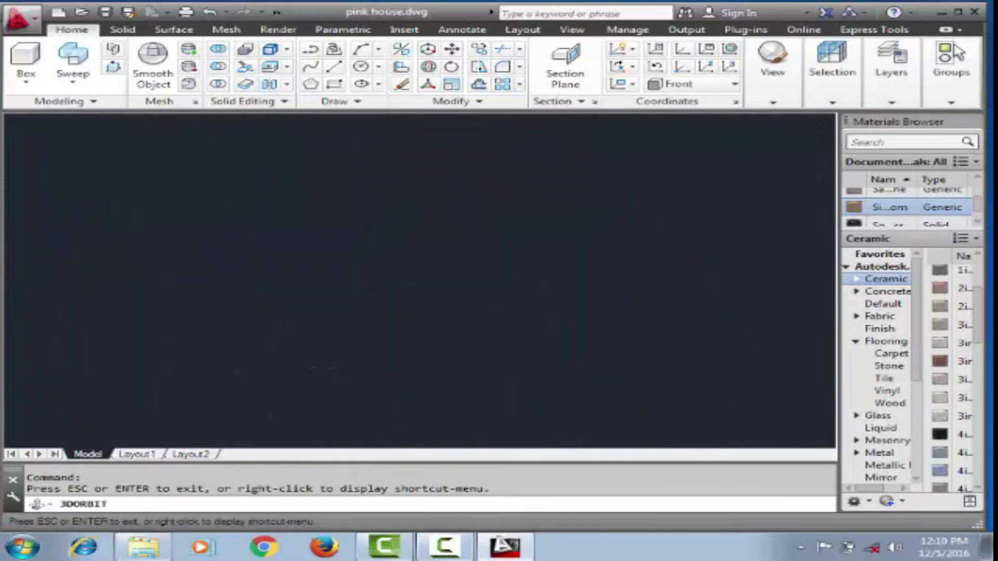
Step: Switch the house to Top view, then ungroup a wall piece and delete it
mouse_move(619, 382)
shift+middle_down()
mouse_move(631, 408)
mouse_move(575, 401)
mouse_move(606, 414)
mouse_move(566, 330)
shift+middle_up()
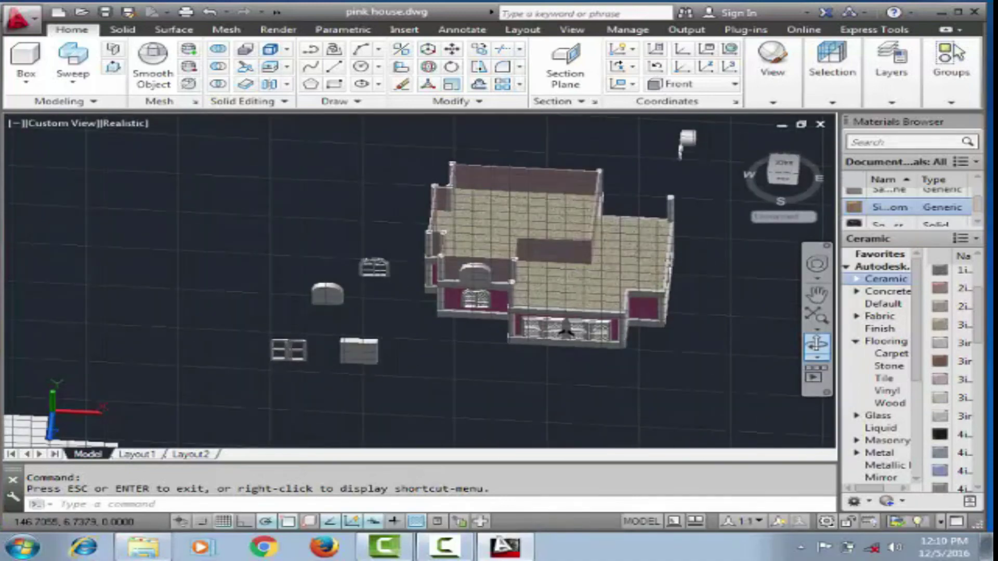
click(61, 123)
click(83, 150)
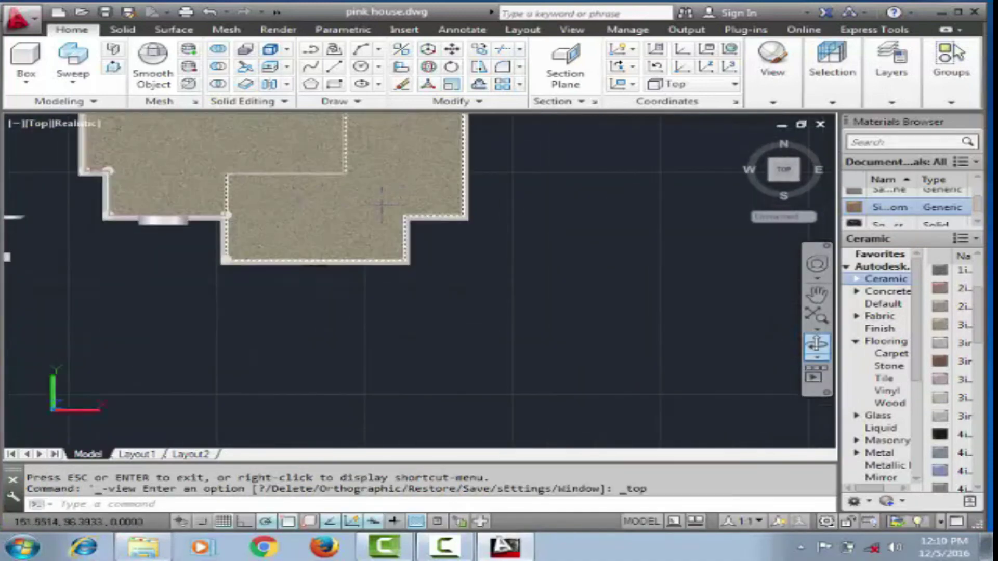
text(UN)
click(304, 365)
click(221, 201)
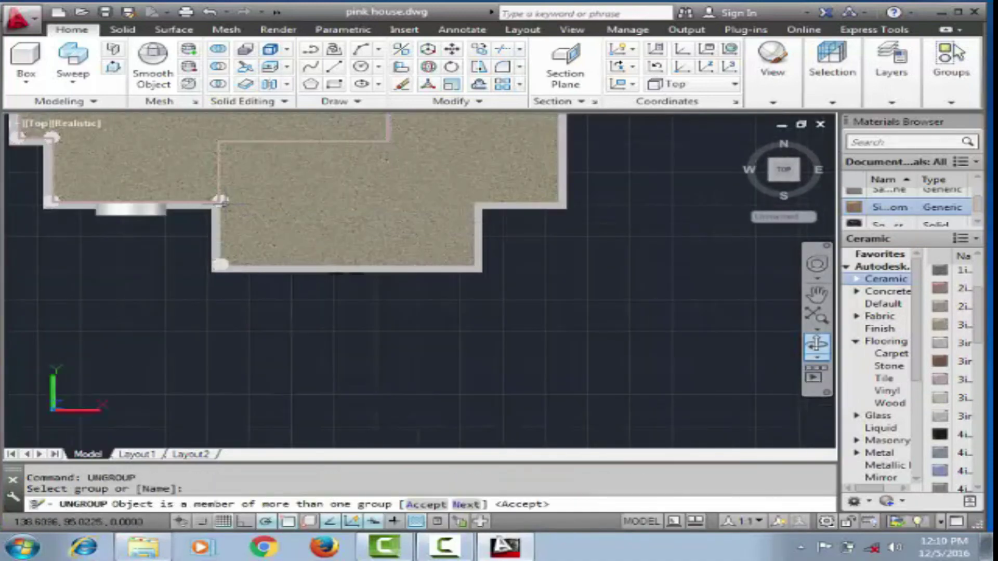
key(Delete)
Step: Zoom the plan view and cancel the active command and selection
scroll(274, 239, down, 3)
scroll(457, 162, up, 5)
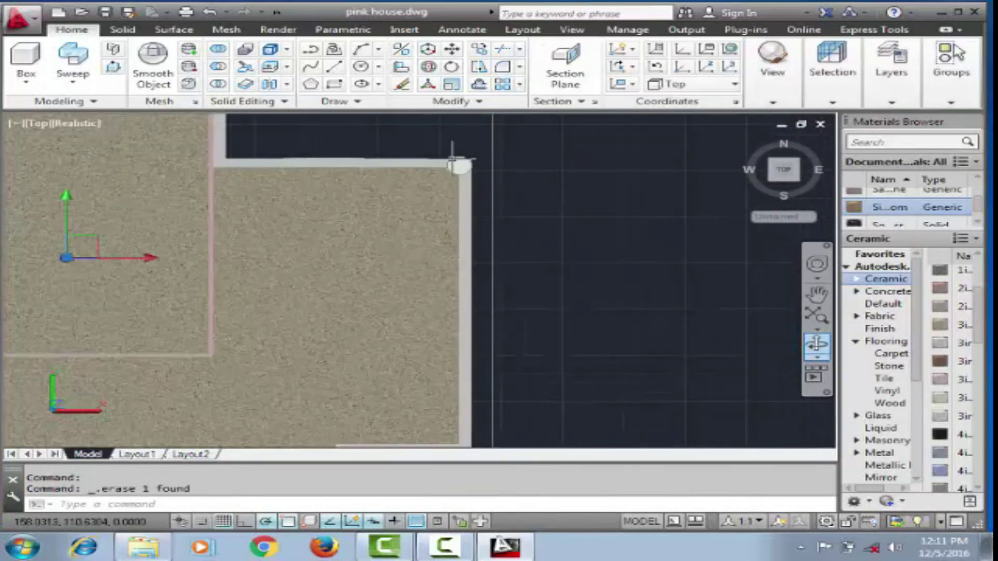
scroll(457, 163, down, 3)
scroll(483, 229, up, 2)
scroll(484, 239, up, 2)
key(Escape)
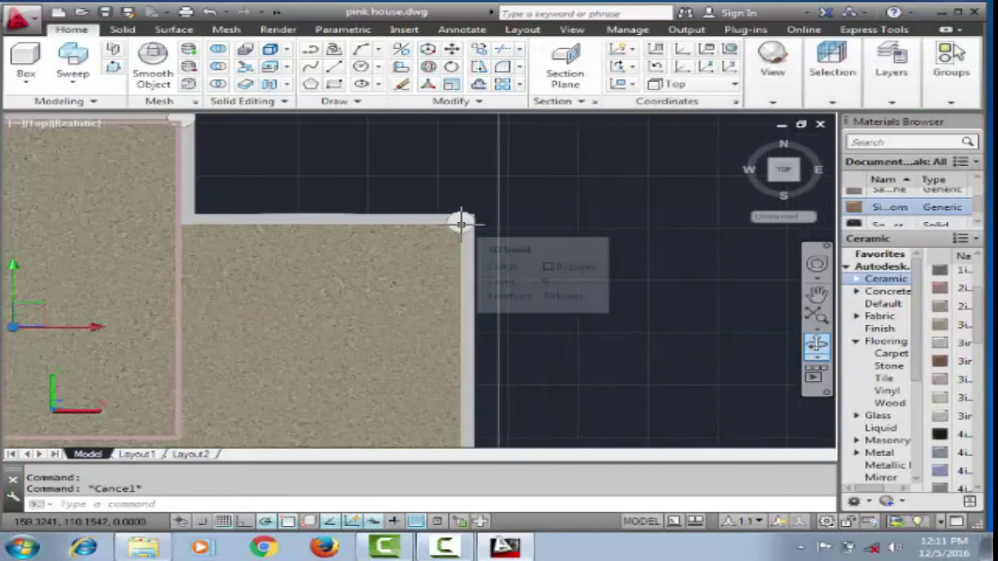
key(Escape)
scroll(457, 218, down, 2)
scroll(457, 220, down, 2)
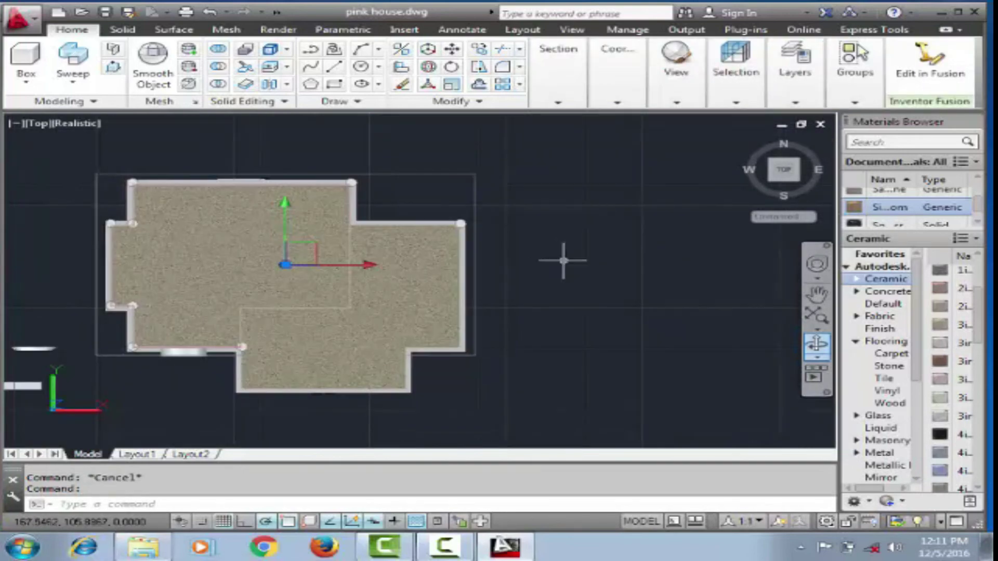
Step: Tilt the plan into a 3D view and ungroup the selected group with UN
shift+middle_drag(552, 291, 439, 370)
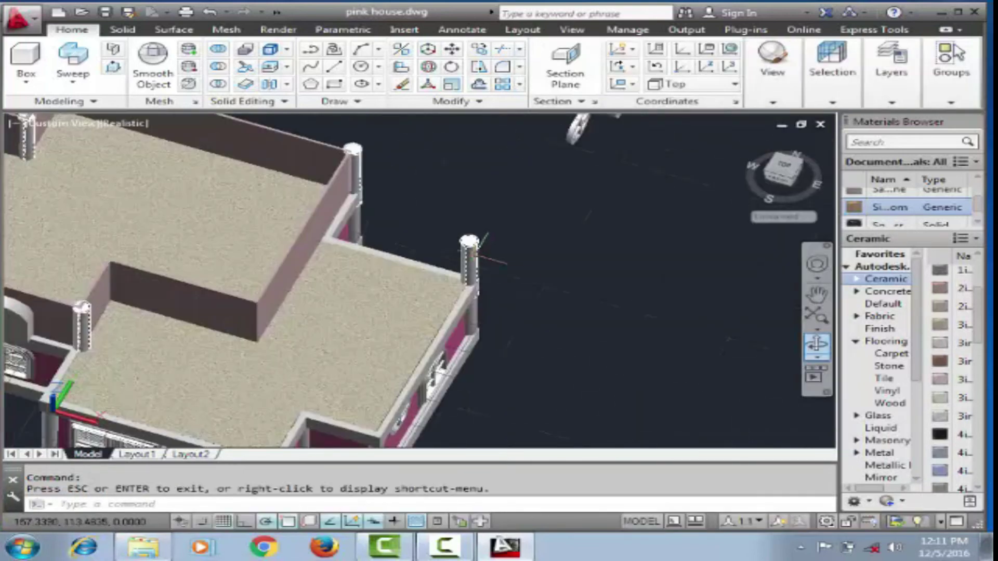
text(un)
key(Return)
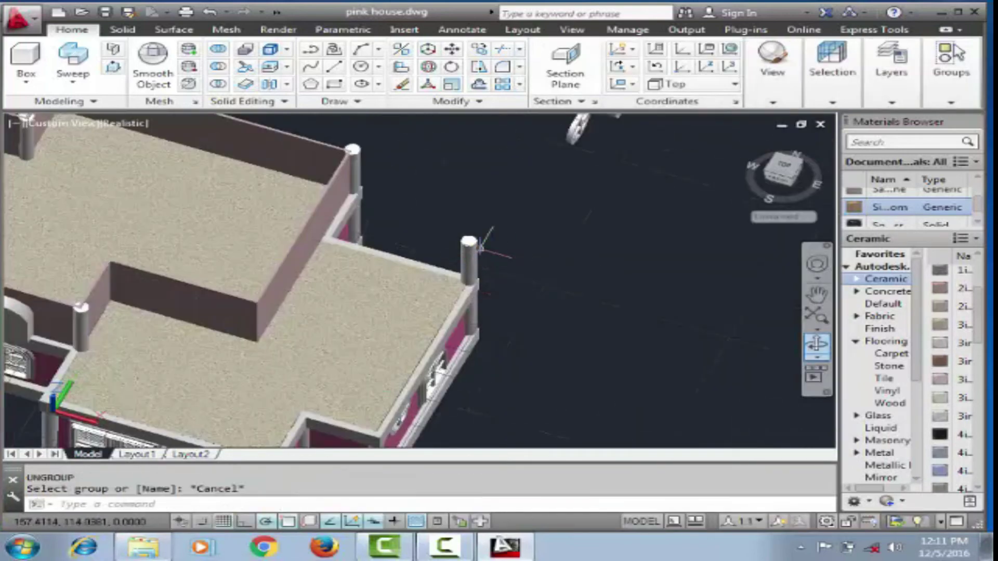
scroll(469, 242, down, 5)
shift+middle_drag(470, 242, 370, 358)
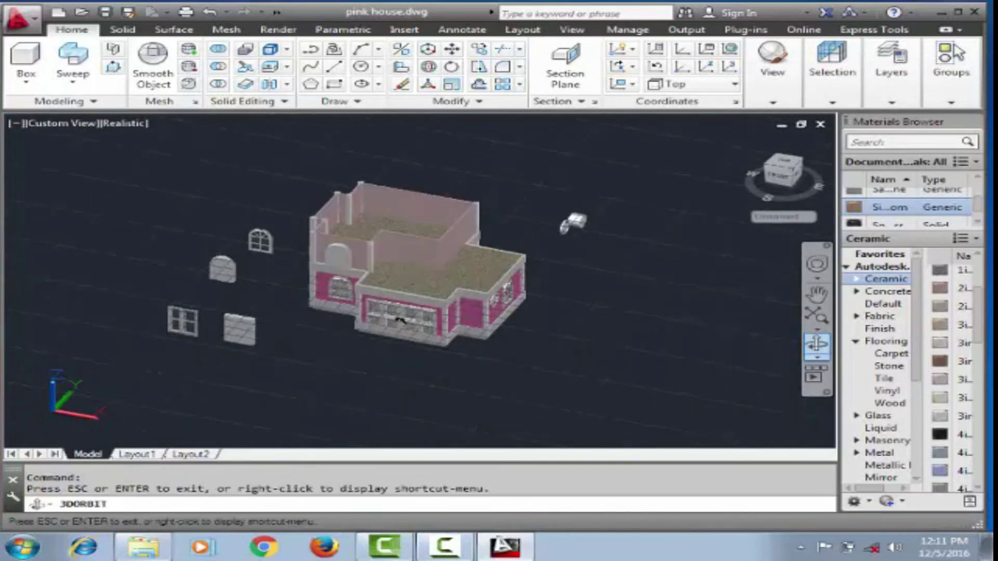
right_click(370, 357)
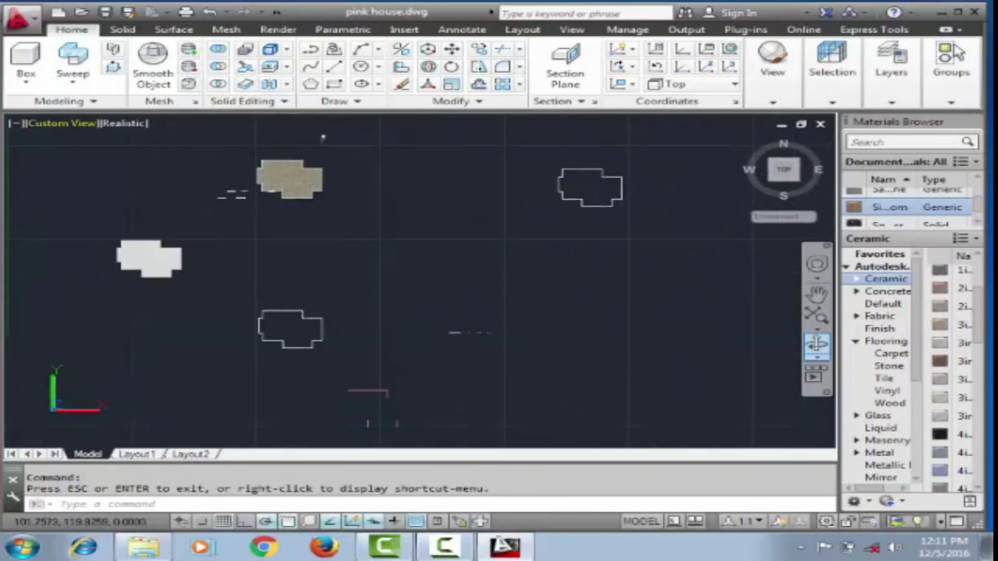
scroll(497, 367, up, 5)
scroll(497, 367, down, 5)
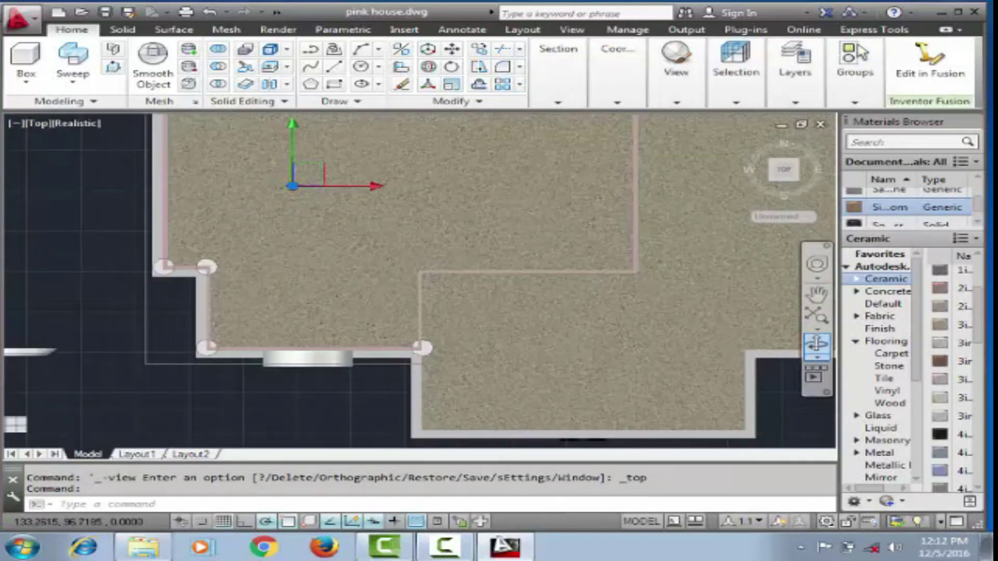
scroll(446, 307, down, 3)
text(un)
key(Return)
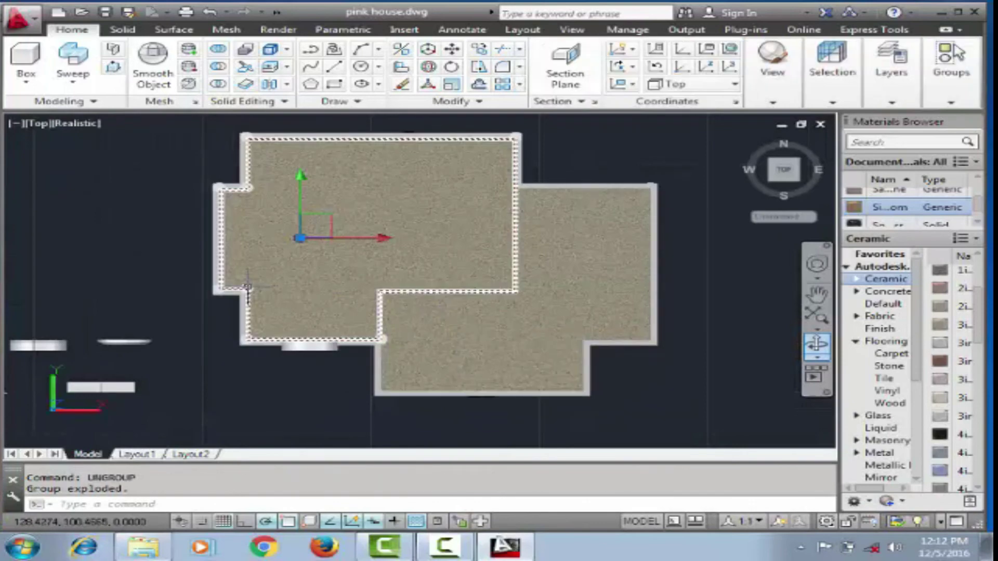
Step: Copy a corner column from one wall corner to another wall corner
scroll(247, 286, up, 3)
click(262, 286)
right_click(262, 285)
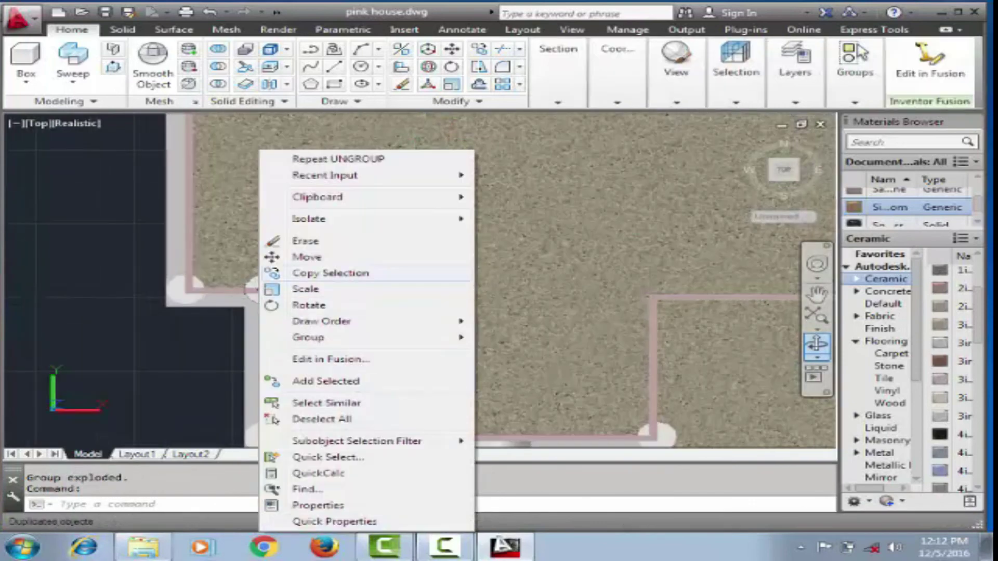
click(331, 273)
click(249, 287)
scroll(468, 302, down, 3)
scroll(416, 289, up, 3)
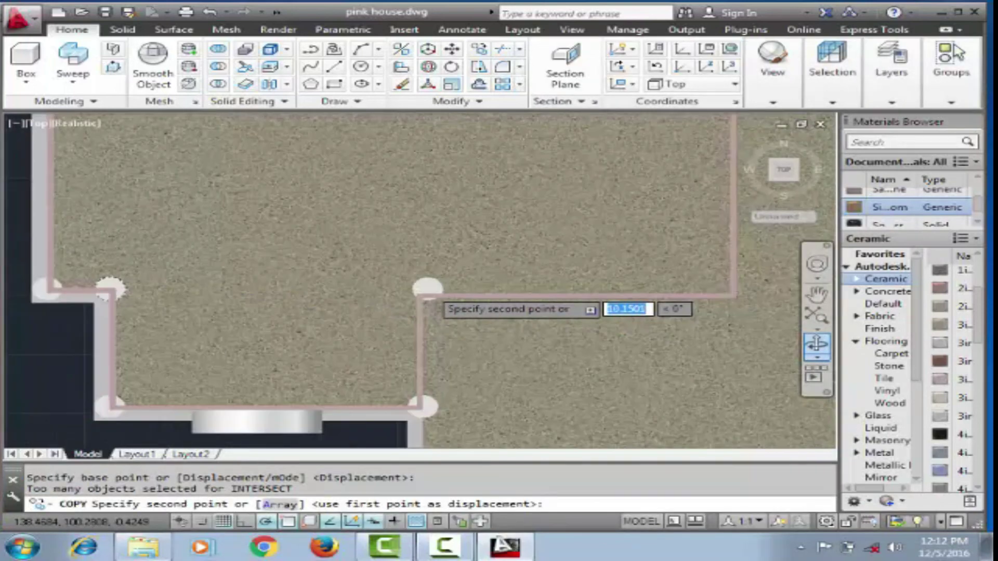
click(422, 289)
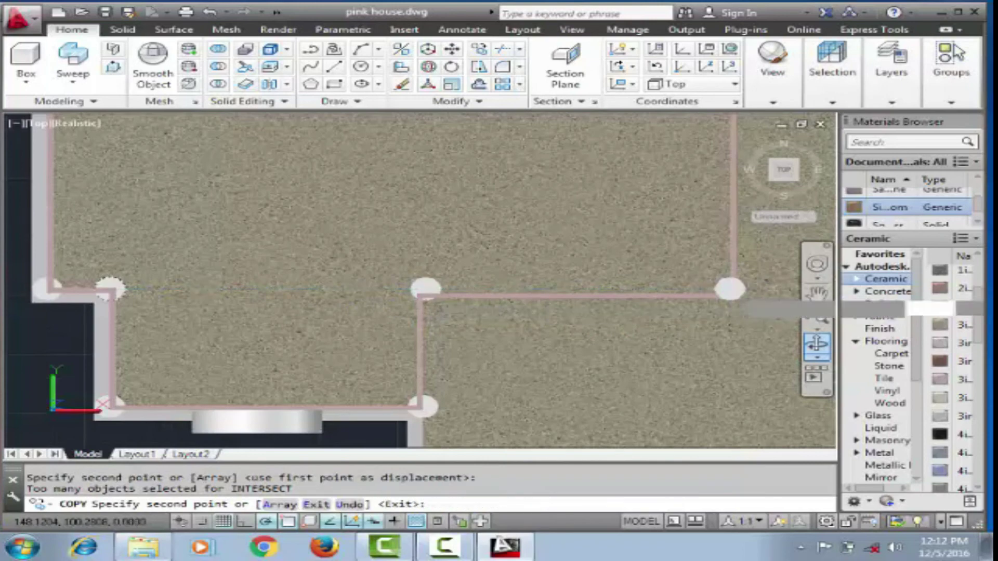
key(Escape)
scroll(657, 331, down, 3)
scroll(658, 331, up, 2)
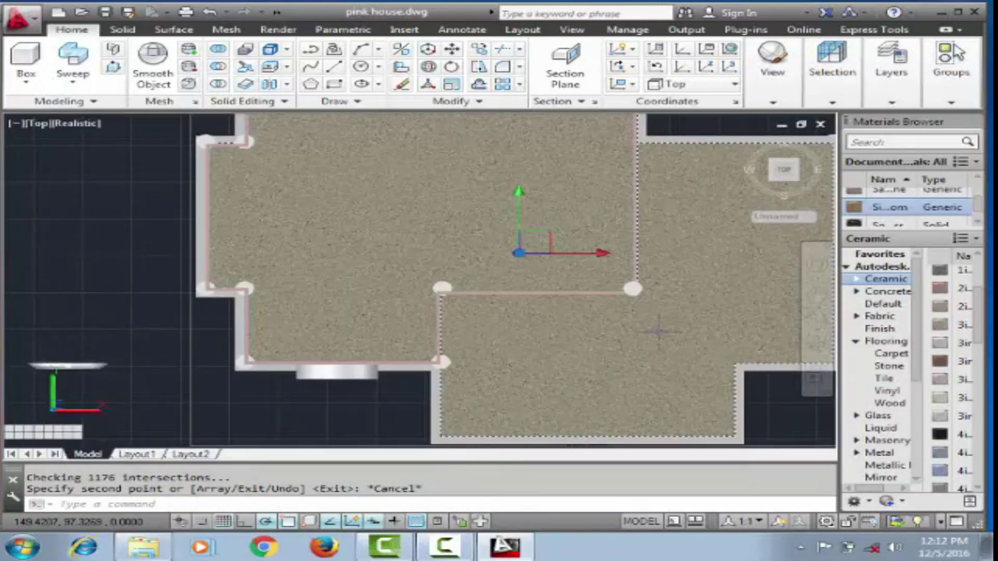
Step: Orbit to a tilted 3D view and select an upper-floor column
click(816, 344)
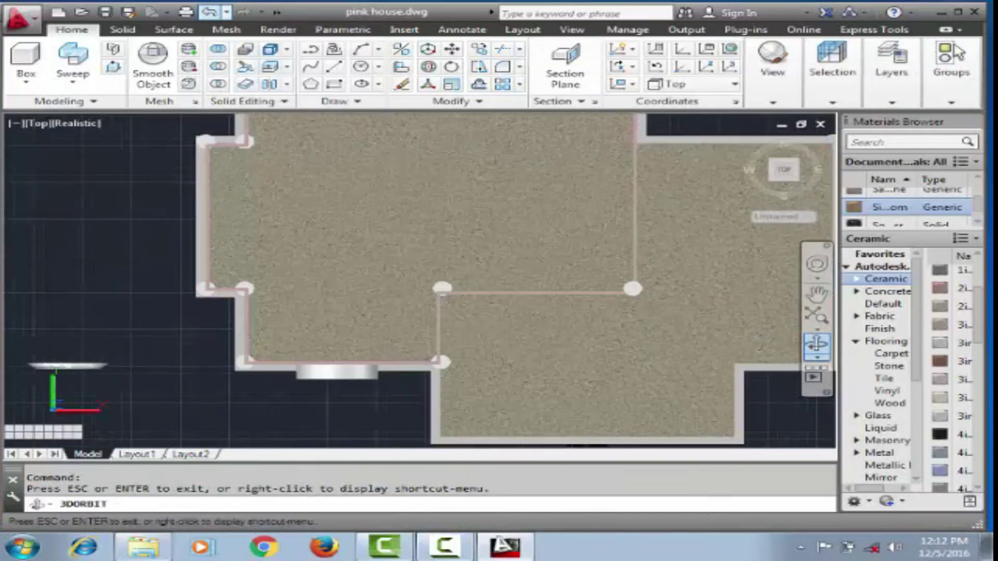
mouse_move(649, 349)
mouse_down()
mouse_move(486, 346)
mouse_move(520, 312)
mouse_move(483, 284)
mouse_move(792, 274)
mouse_move(476, 286)
mouse_up()
key(Escape)
key(Escape)
scroll(477, 286, up, 3)
click(458, 177)
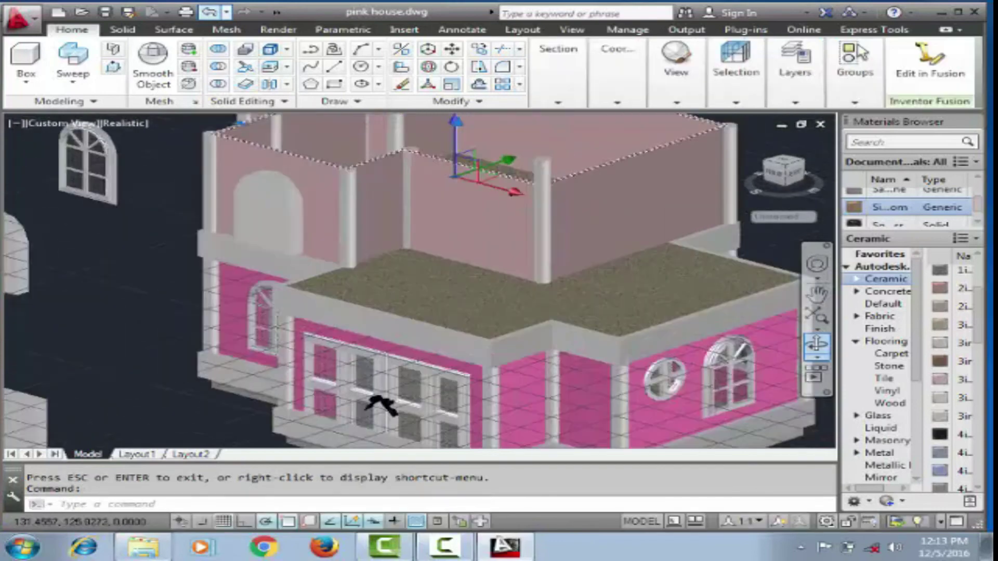
scroll(457, 177, up, 4)
scroll(509, 254, down, 3)
click(508, 232)
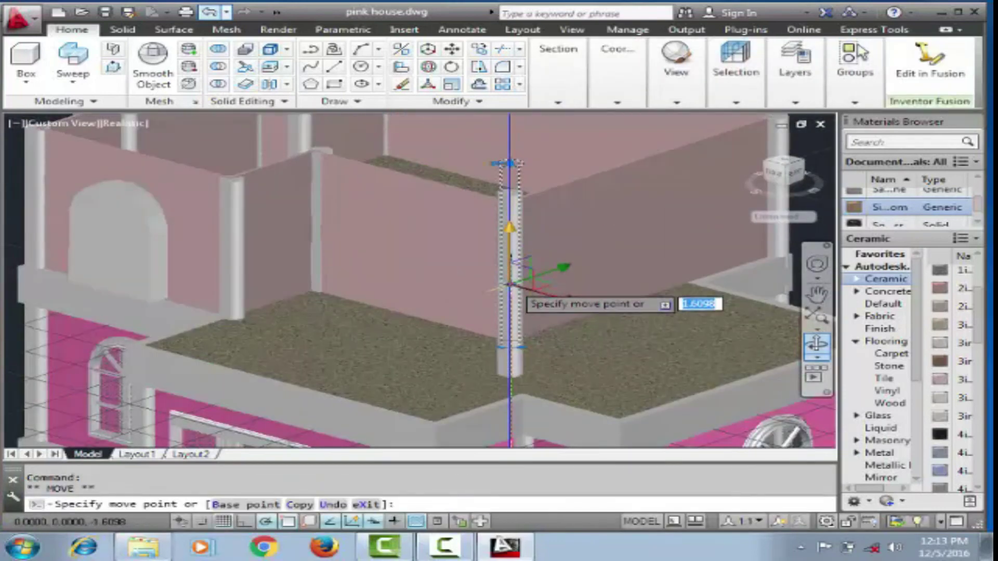
scroll(367, 391, down, 2)
scroll(614, 213, up, 3)
key(Escape)
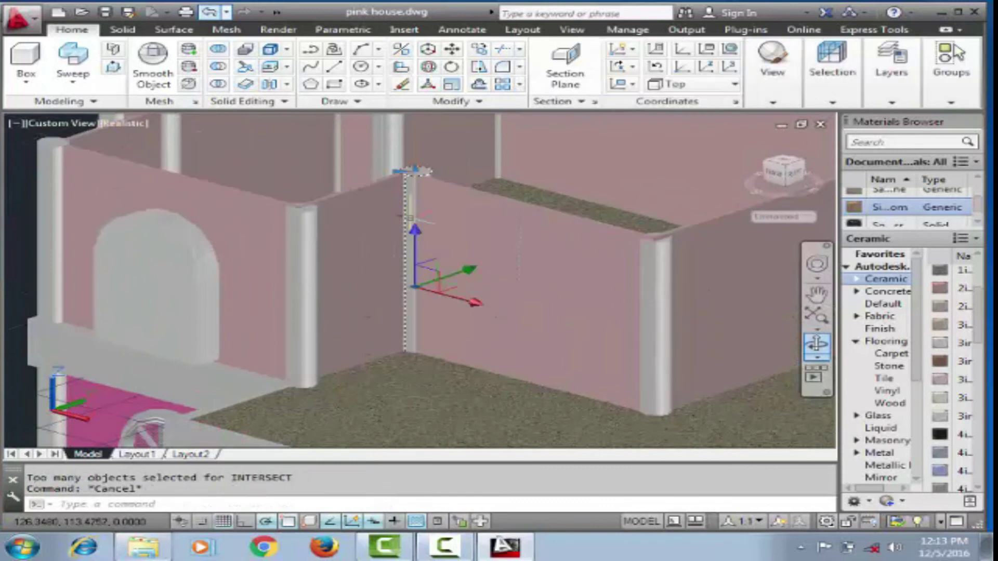
Step: Copy the upper-floor column to the inner wall junction and orbit to a frontal view
right_click(309, 312)
click(379, 270)
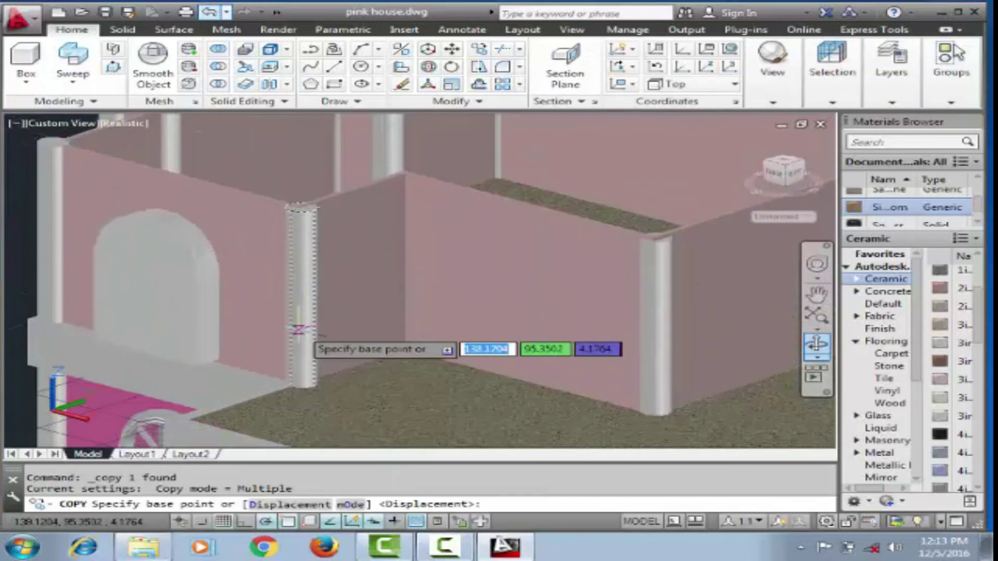
click(299, 328)
click(395, 297)
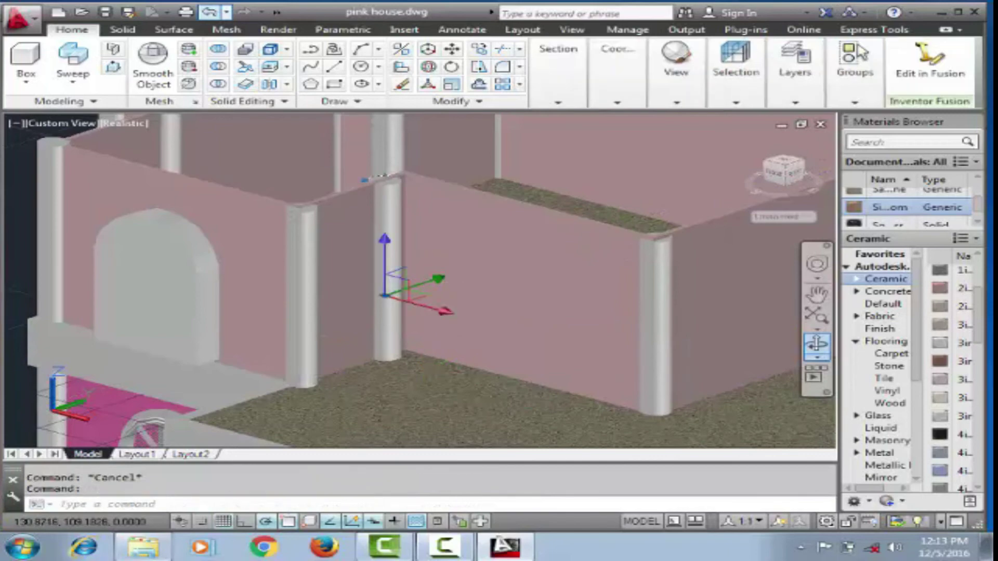
click(386, 296)
scroll(396, 249, down, 3)
scroll(396, 248, down, 2)
shift+middle_drag(385, 433, 464, 346)
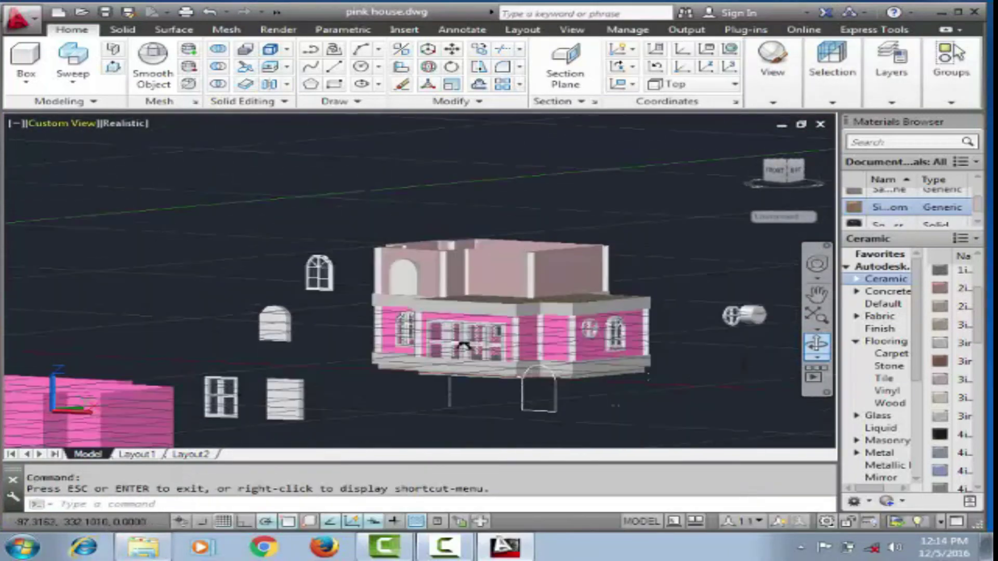
click(62, 124)
click(94, 225)
scroll(325, 352, up, 5)
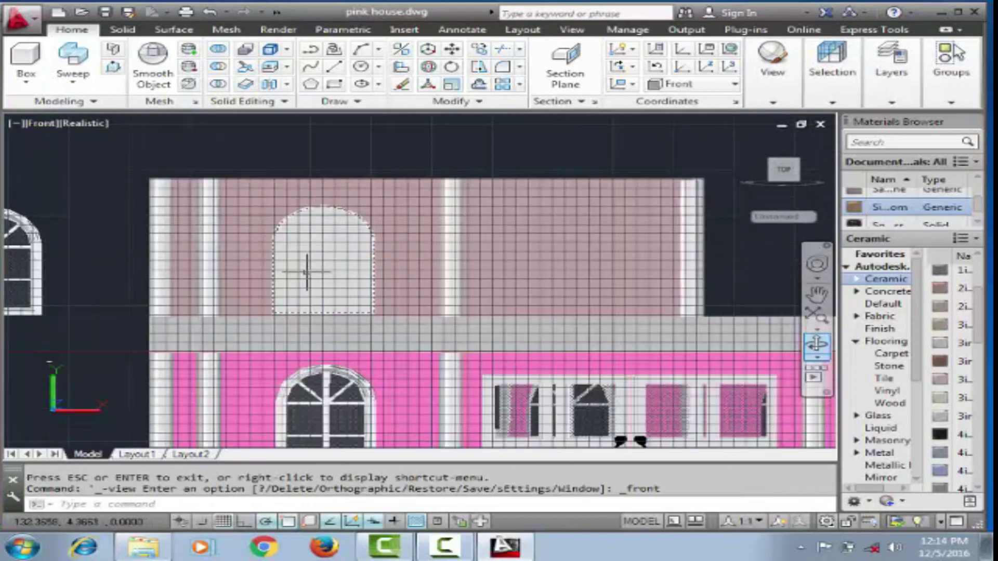
click(323, 218)
scroll(330, 219, down, 3)
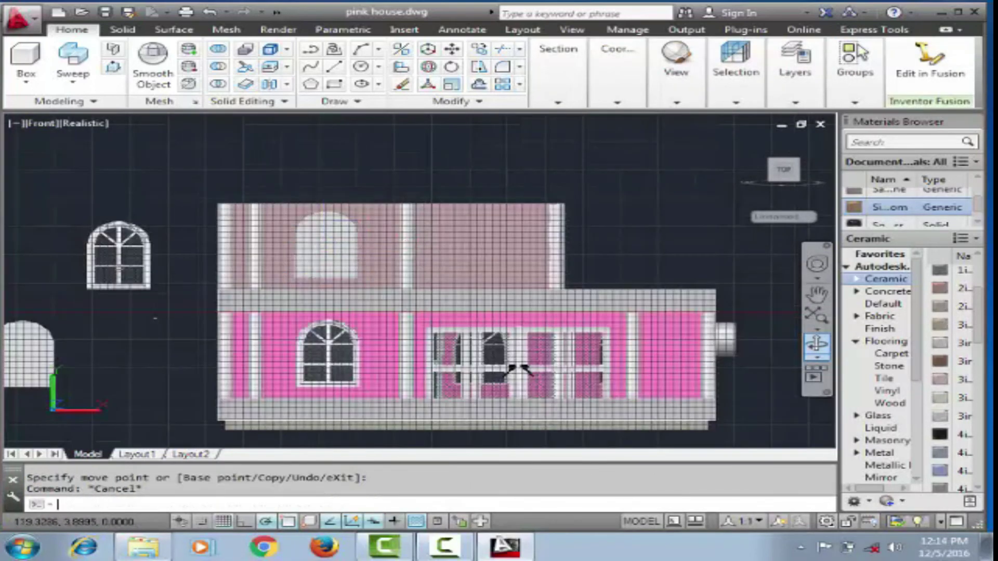
scroll(120, 275, up, 2)
click(125, 228)
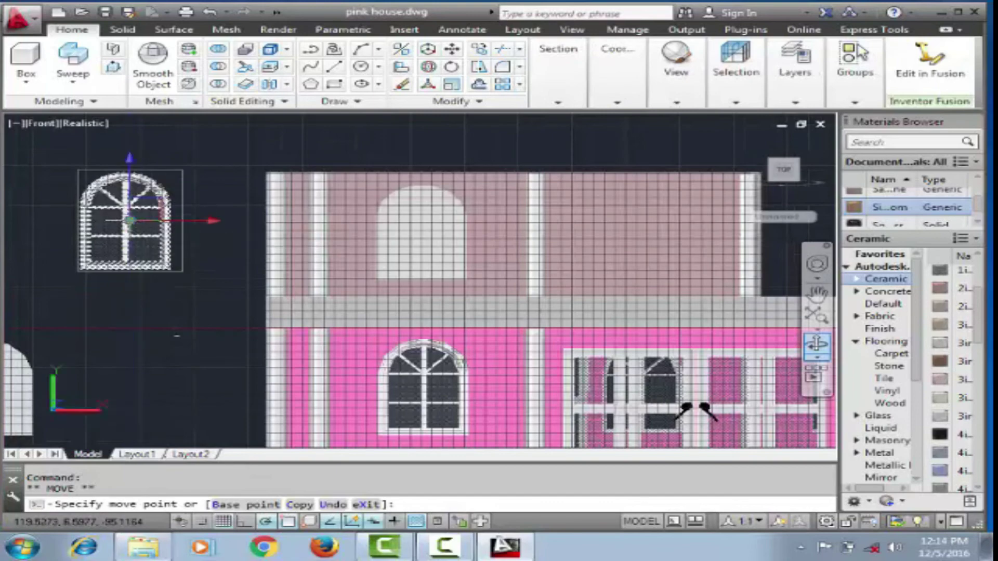
scroll(177, 328, up, 2)
scroll(171, 244, down, 2)
scroll(191, 269, up, 3)
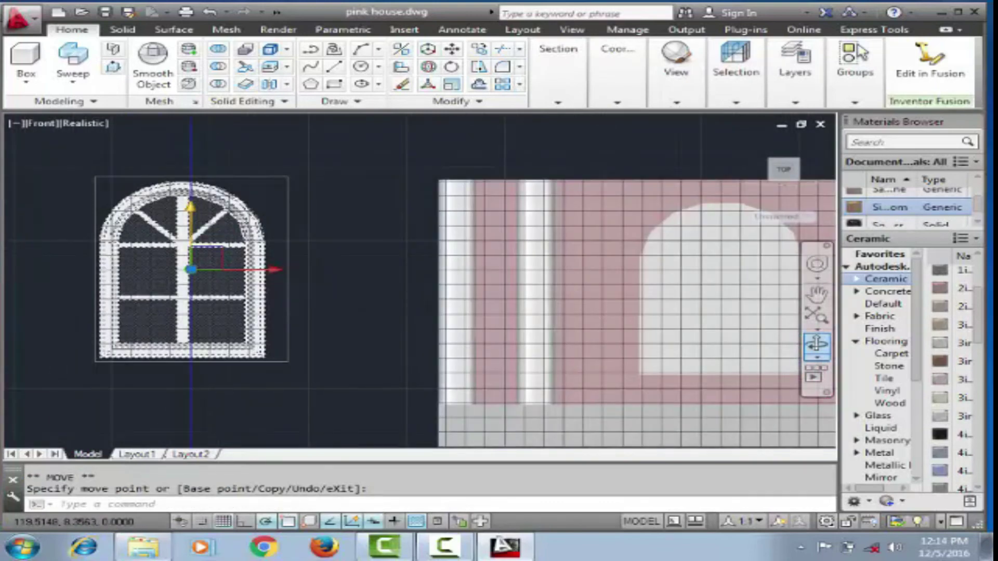
scroll(191, 269, down, 4)
scroll(441, 287, up, 2)
key(Escape)
text(su)
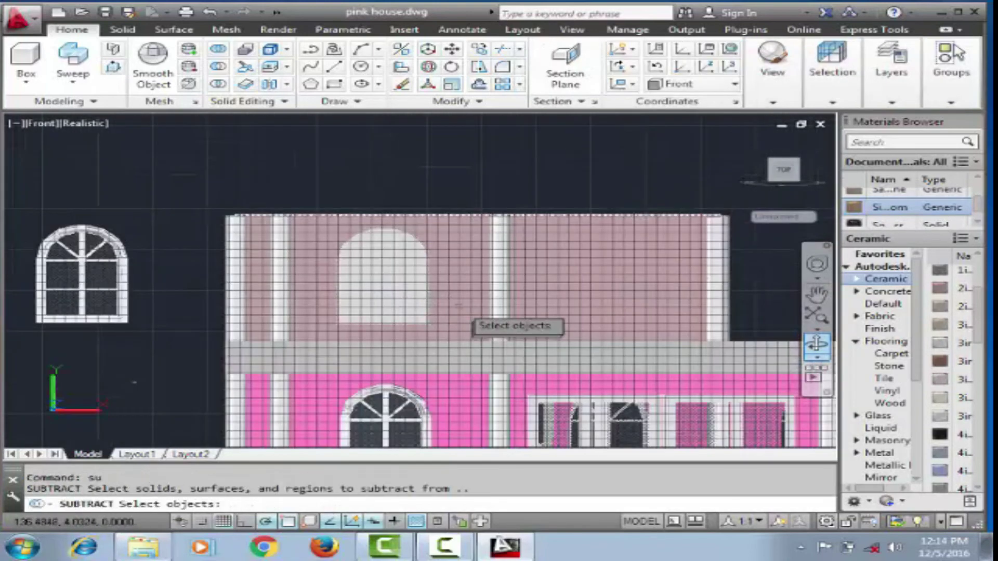
key(Return)
click(413, 291)
scroll(415, 291, down, 2)
key(Escape)
key(Escape)
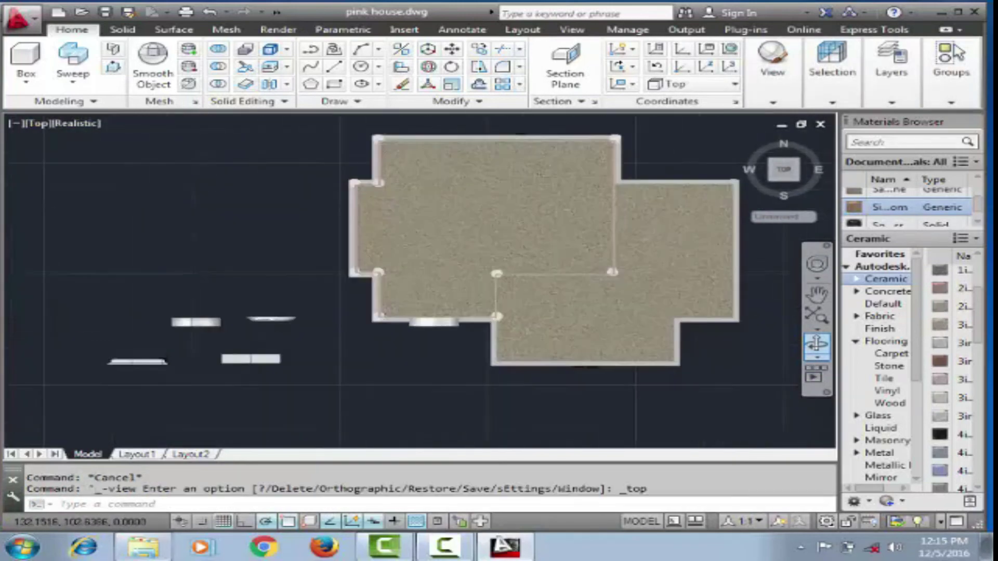
click(442, 346)
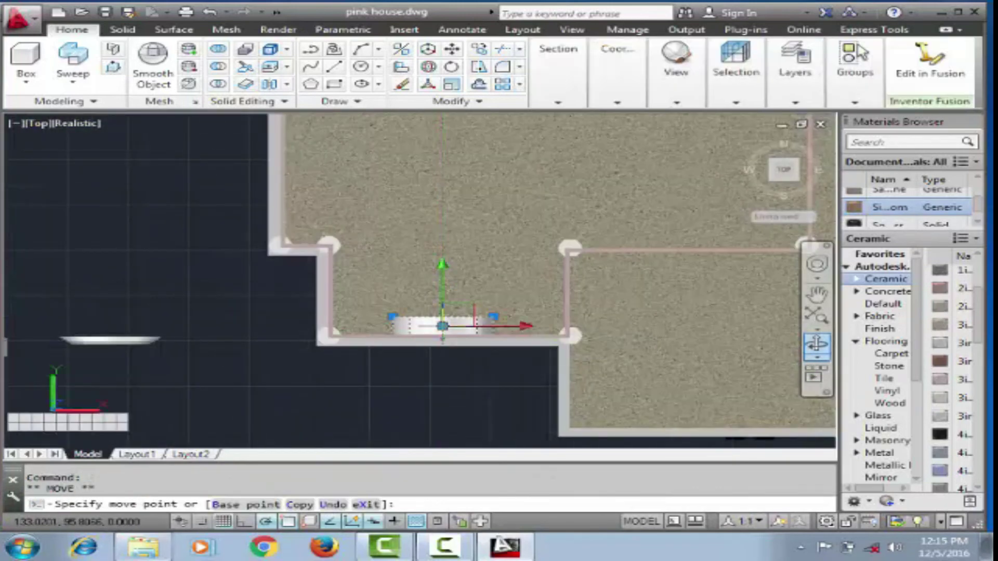
scroll(442, 346, up, 3)
scroll(445, 343, down, 4)
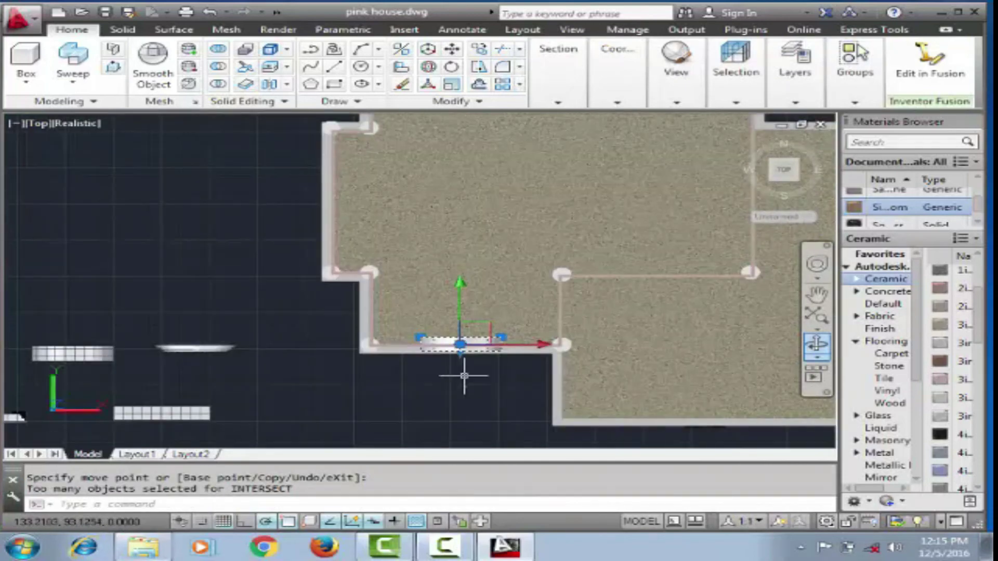
key(Escape)
click(461, 343)
Step: Copy the window higher up the plan with the co command
right_click(470, 336)
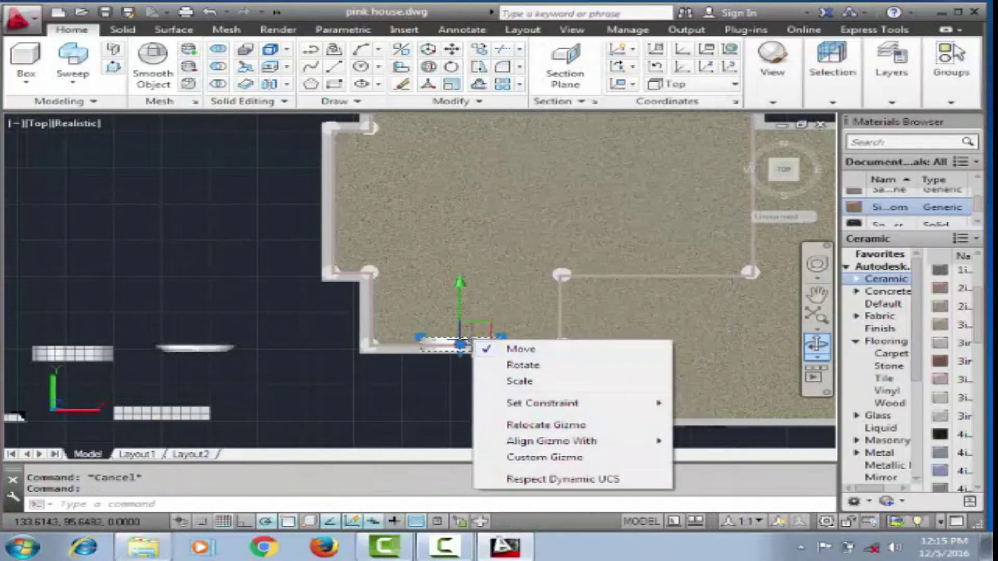
key(Escape)
text(co)
key(Return)
click(460, 344)
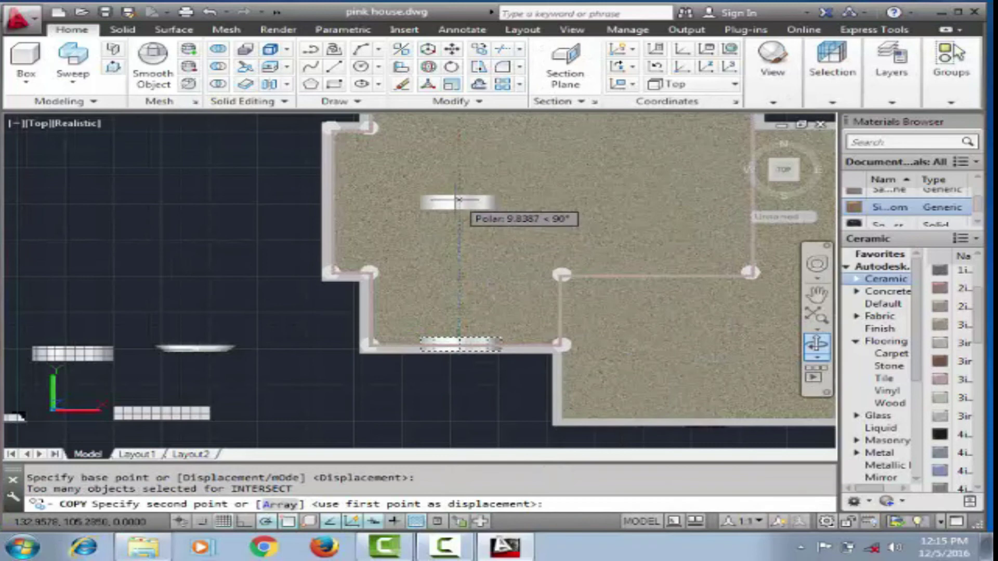
click(458, 206)
key(Escape)
Step: Rotate the window copy a quarter turn with ro
text(ro)
key(Return)
click(458, 207)
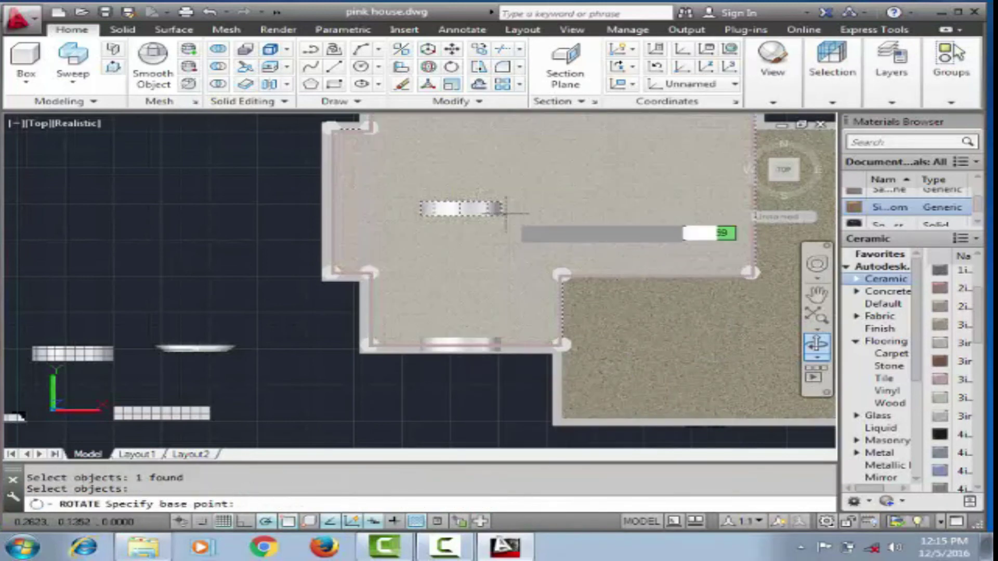
click(507, 208)
click(510, 202)
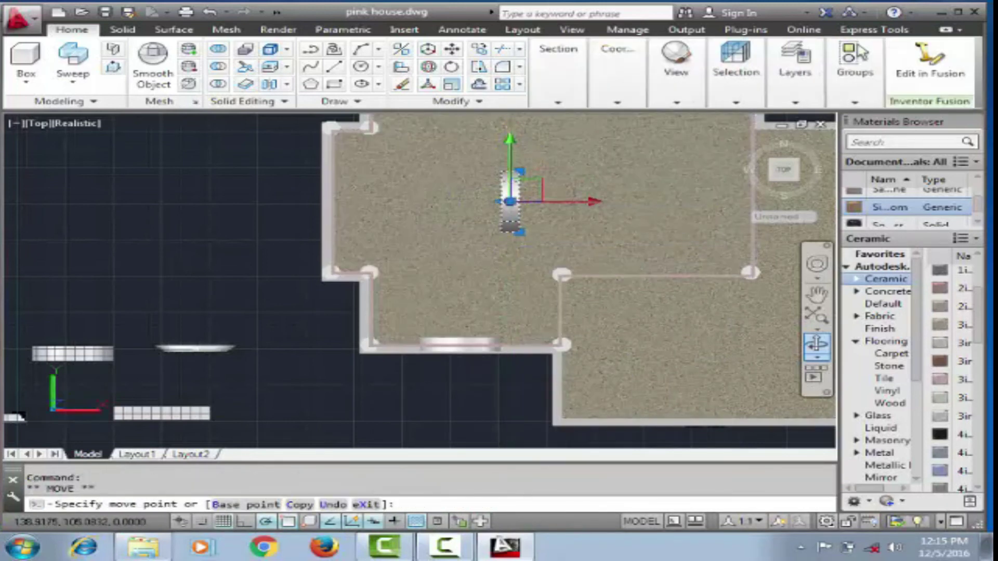
scroll(320, 201, down, 2)
scroll(320, 201, down, 2)
key(Escape)
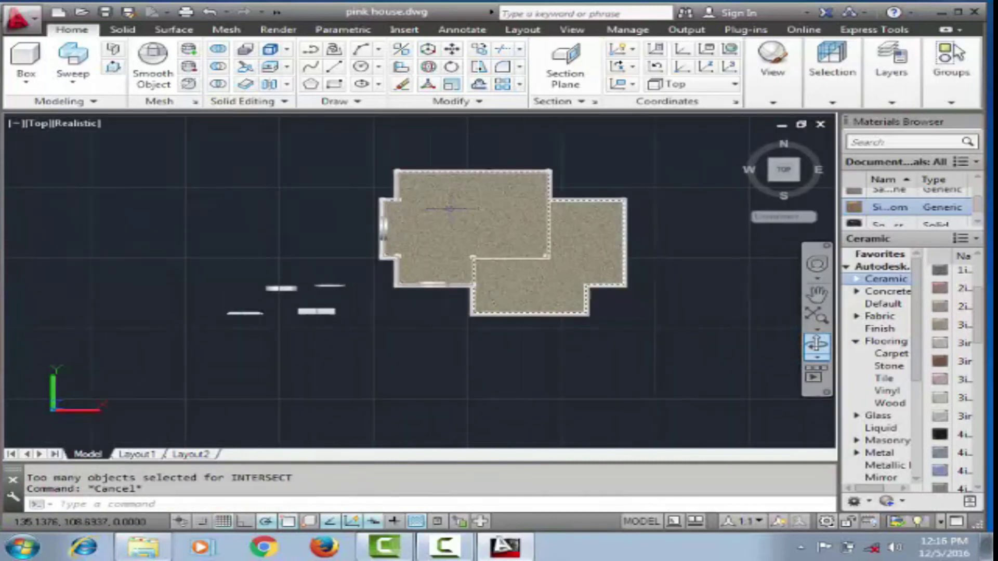
scroll(416, 364, up, 3)
Step: Copy the bottom-wall window up to the top wall
click(416, 364)
click(494, 273)
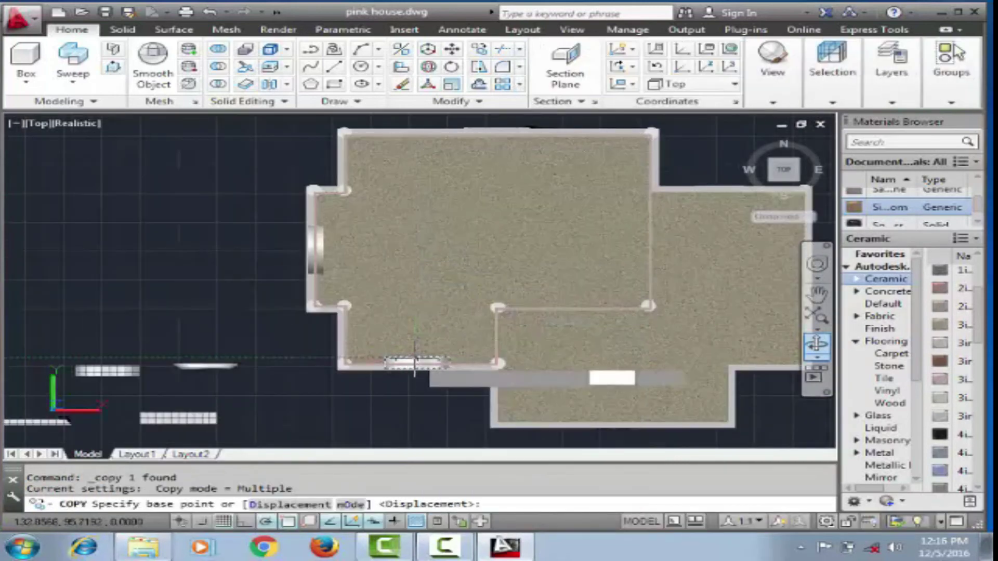
click(416, 363)
scroll(415, 139, up, 3)
click(414, 140)
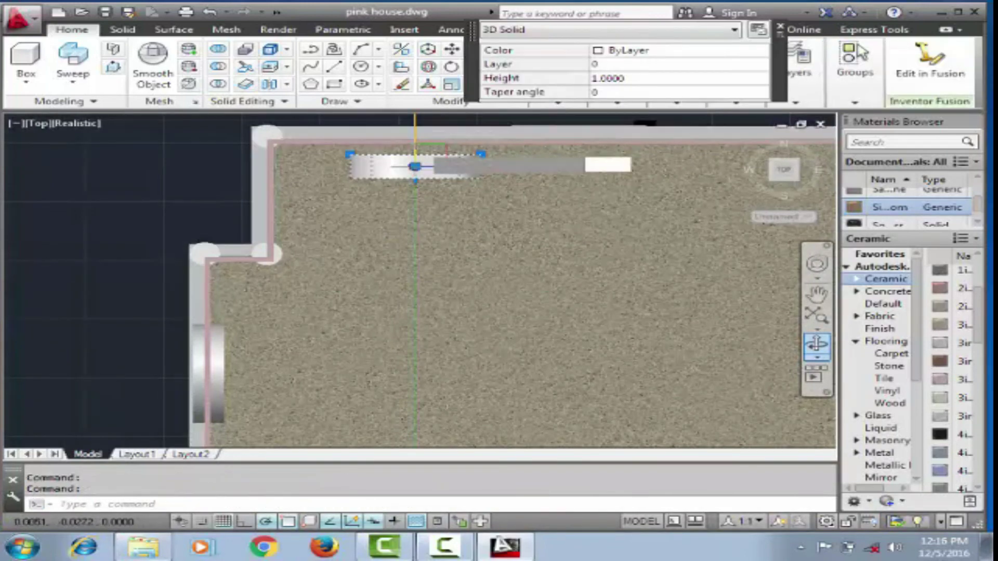
click(414, 166)
scroll(414, 135, down, 3)
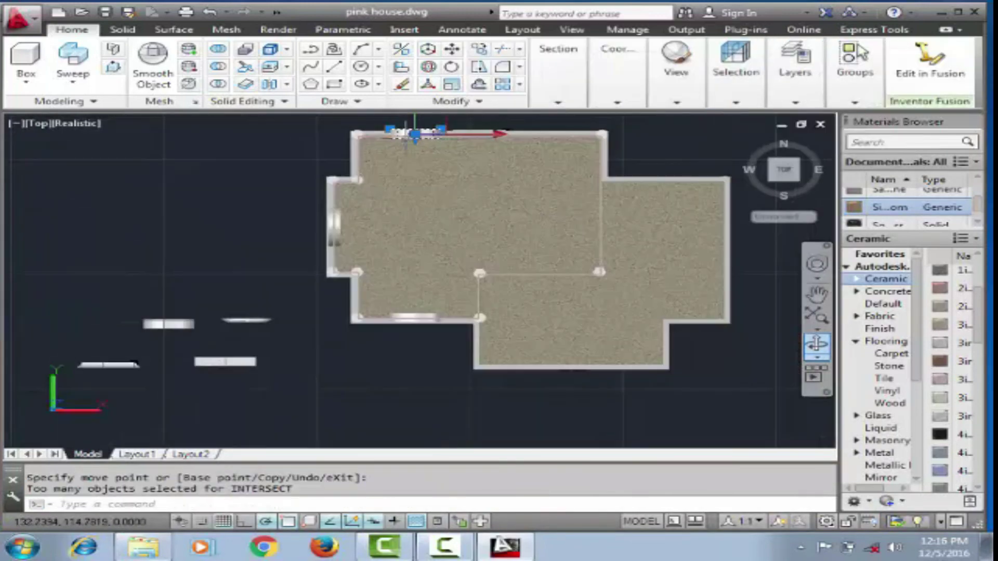
Step: Place a second window copy further along the top wall
right_click(406, 145)
click(486, 269)
click(416, 133)
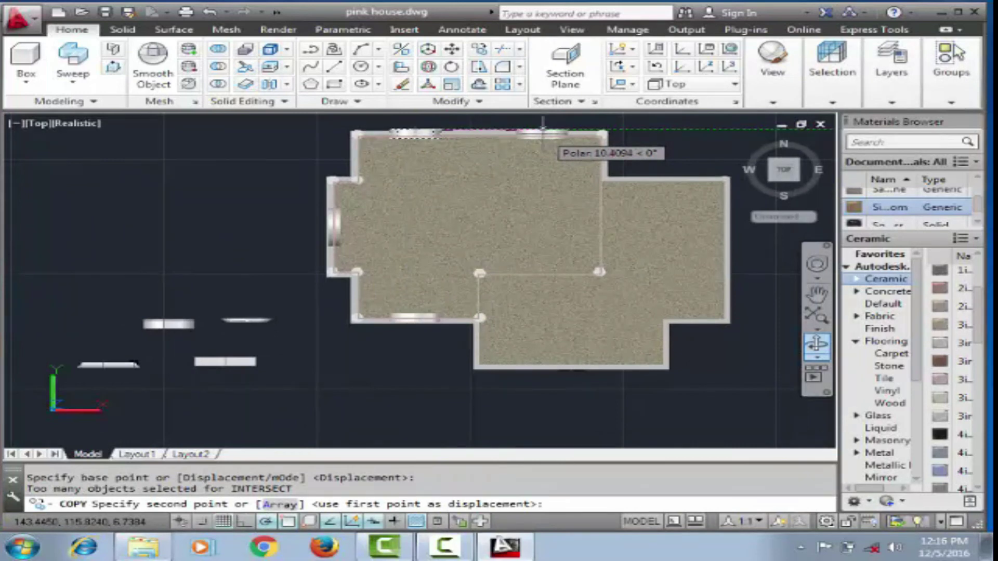
click(544, 130)
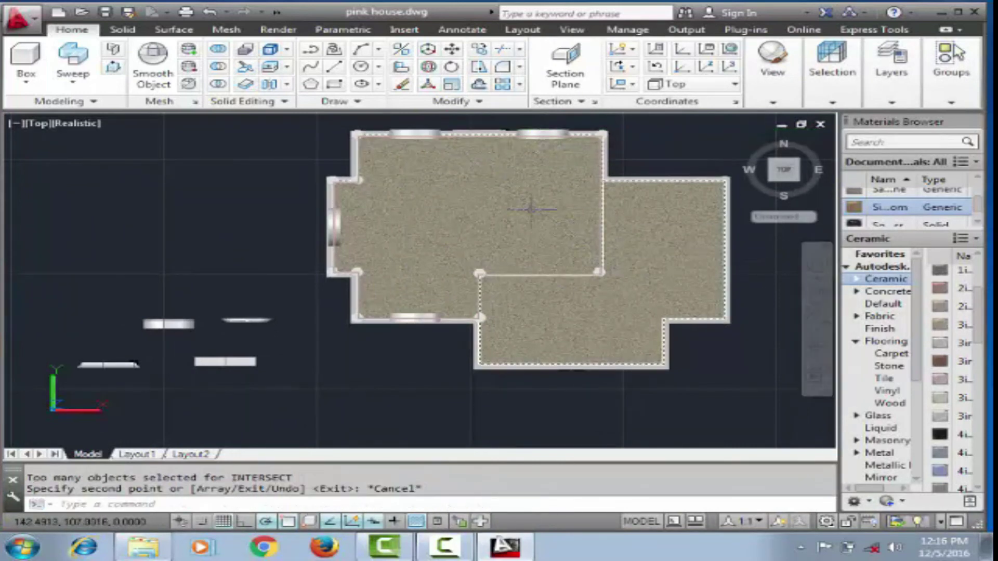
right_click(550, 147)
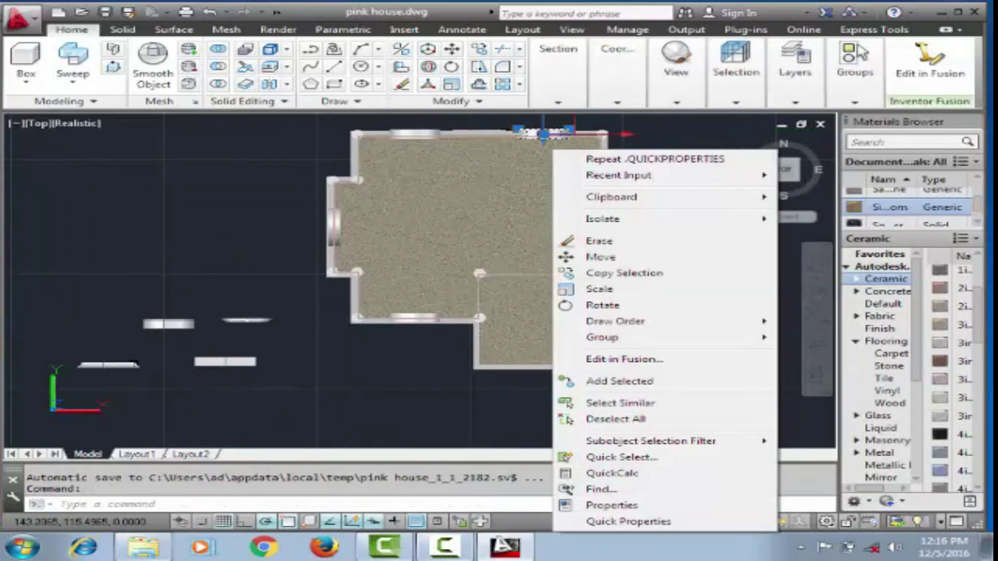
click(614, 272)
click(546, 136)
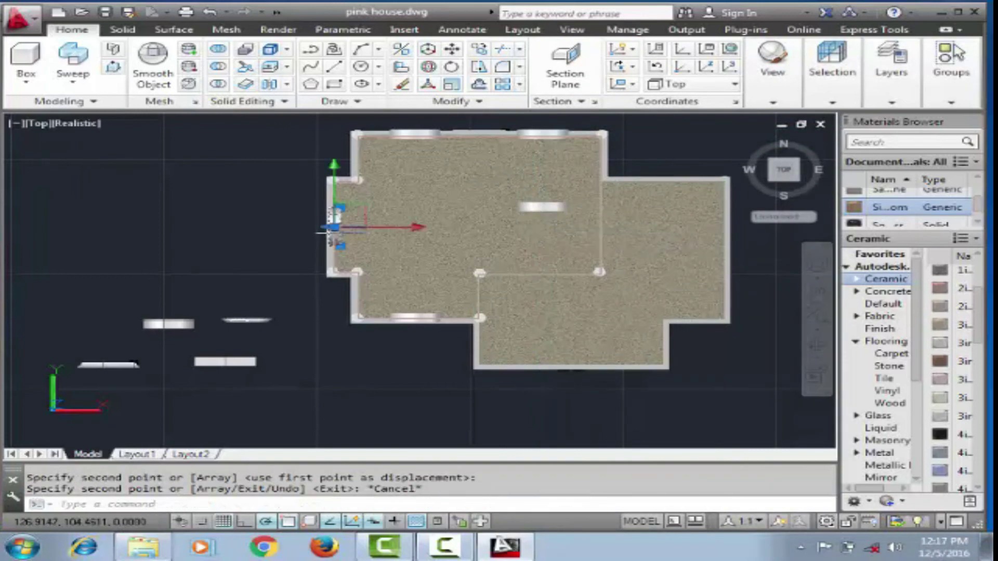
Step: Copy the left-wall window into the inner dividing wall and select the stray copy
right_click(332, 229)
click(416, 276)
click(335, 228)
click(597, 227)
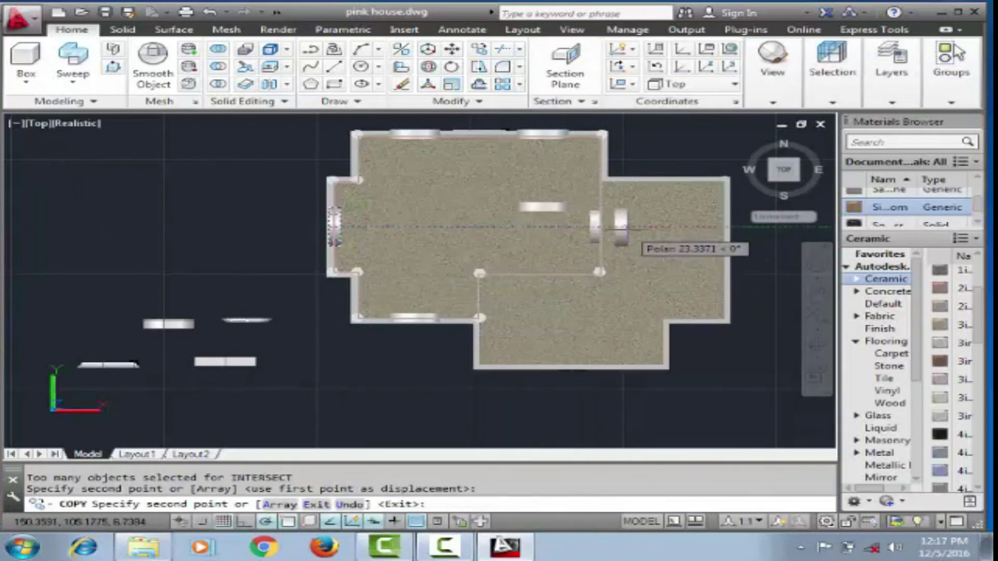
scroll(631, 222, up, 3)
click(603, 228)
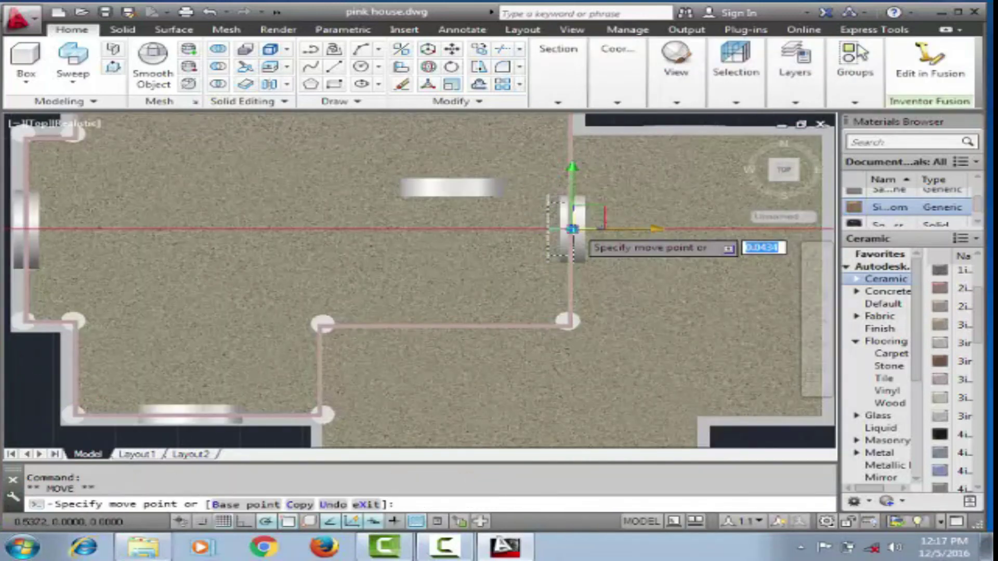
key(Escape)
click(473, 187)
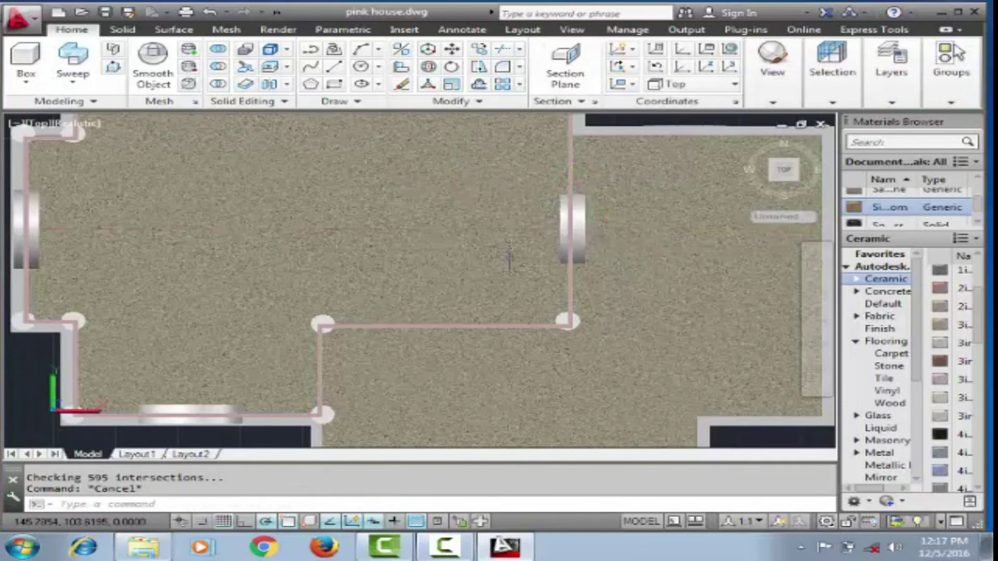
scroll(509, 257, down, 3)
shift+middle_drag(509, 257, 330, 332)
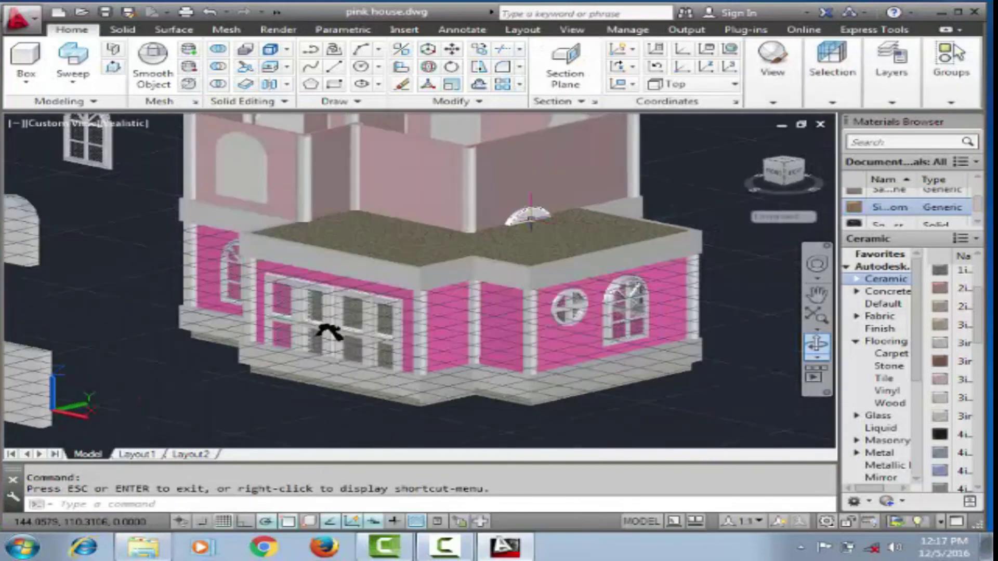
Step: Delete the stray window copy and orbit to inspect the house's other side
key(Delete)
mouse_move(330, 332)
shift+middle_down()
mouse_move(658, 289)
mouse_move(419, 318)
mouse_move(423, 292)
shift+middle_up()
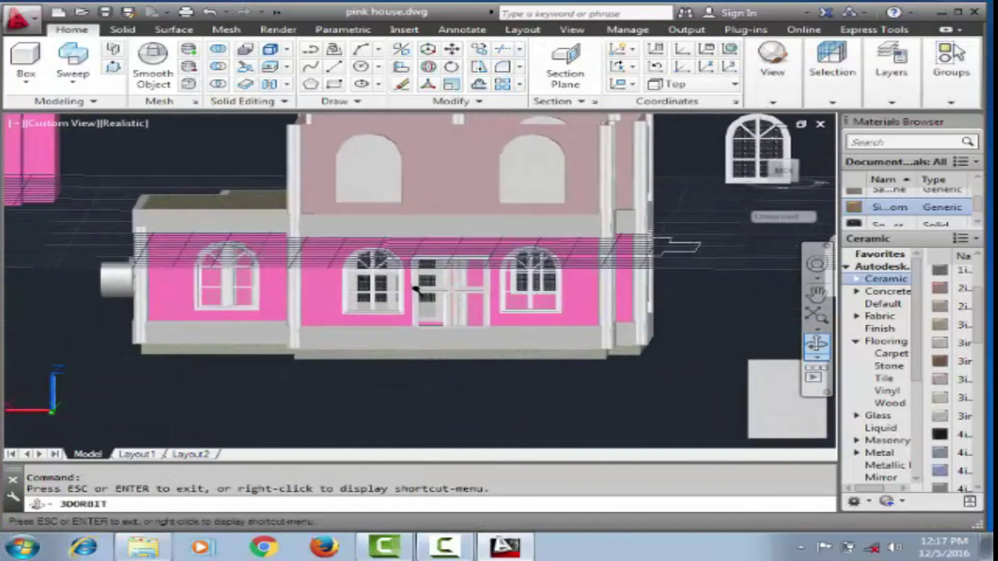
click(377, 169)
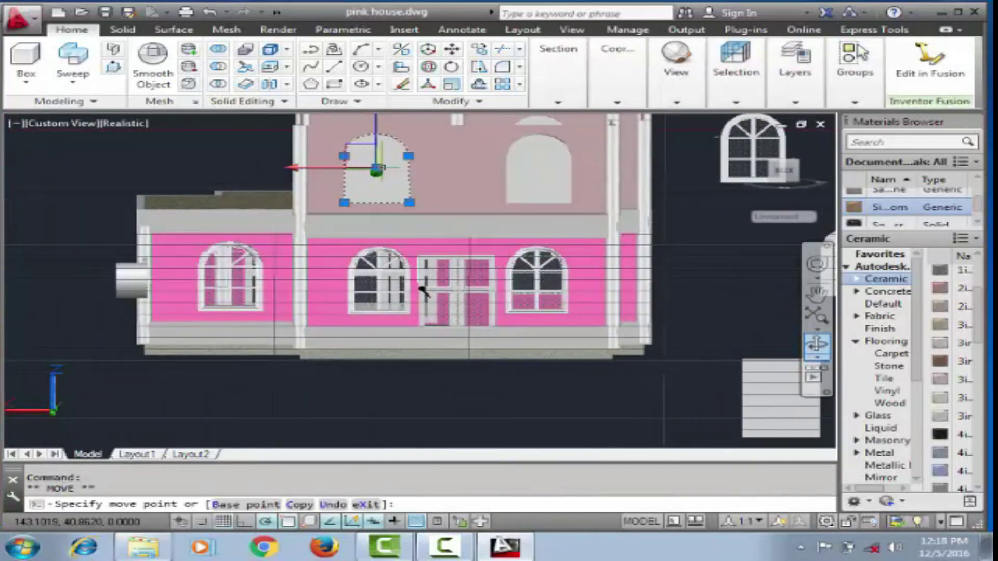
key(Escape)
Step: Orbit to look down on the house, then set the top-down plan view
scroll(423, 292, down, 3)
shift+middle_drag(424, 291, 781, 382)
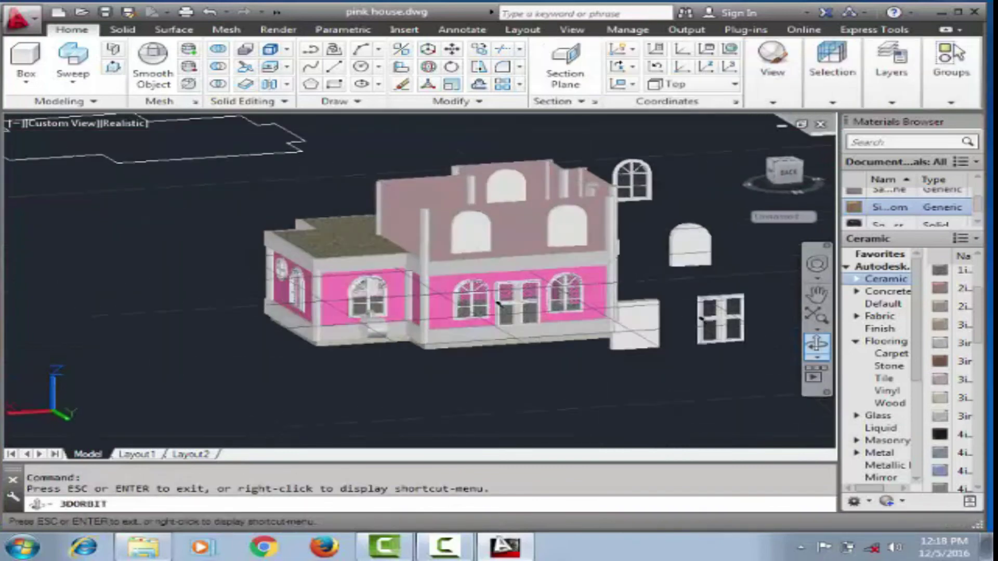
right_click(82, 157)
click(292, 321)
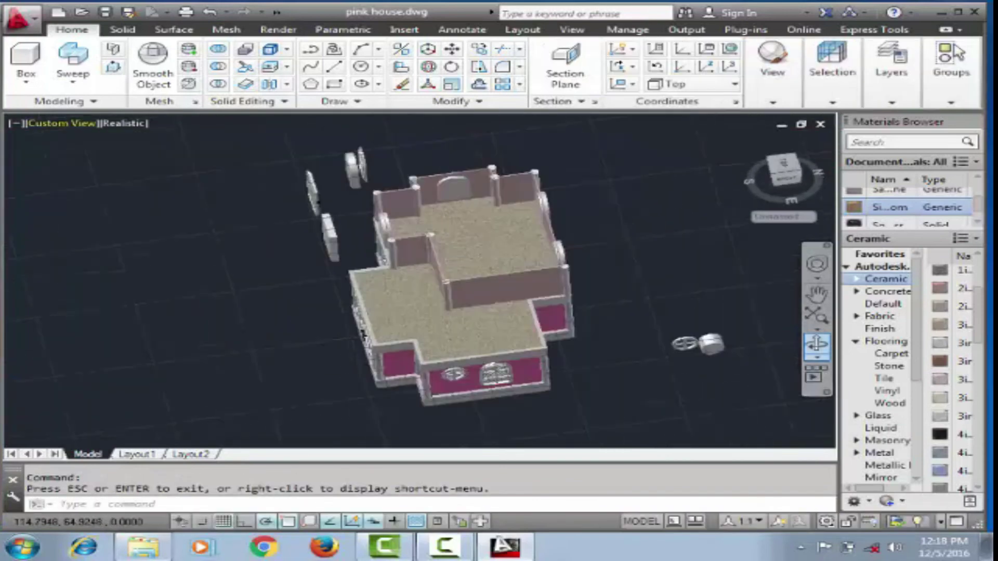
Step: Select the top-wall window and start copying it from a base point on the wall
click(349, 188)
right_click(360, 198)
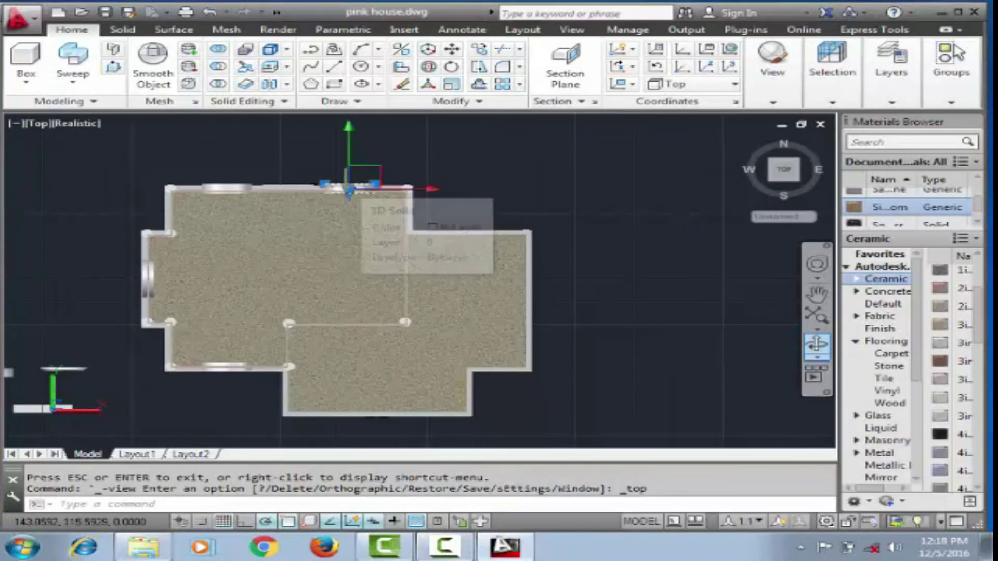
click(385, 224)
click(359, 193)
scroll(338, 326, up, 2)
scroll(338, 326, up, 1)
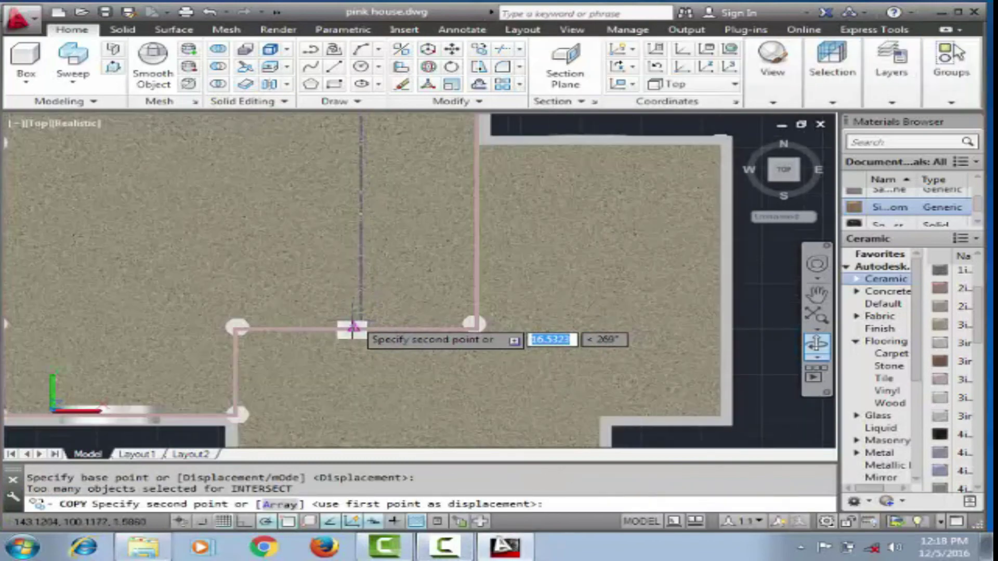
scroll(352, 328, down, 2)
scroll(379, 318, down, 2)
Step: Place two copies of the window below the house
click(376, 403)
click(382, 421)
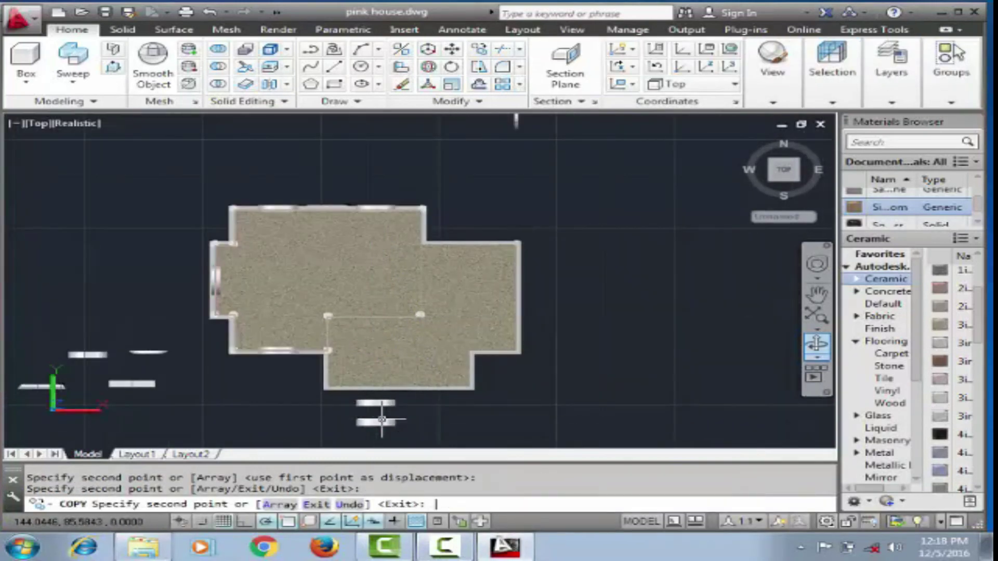
click(377, 421)
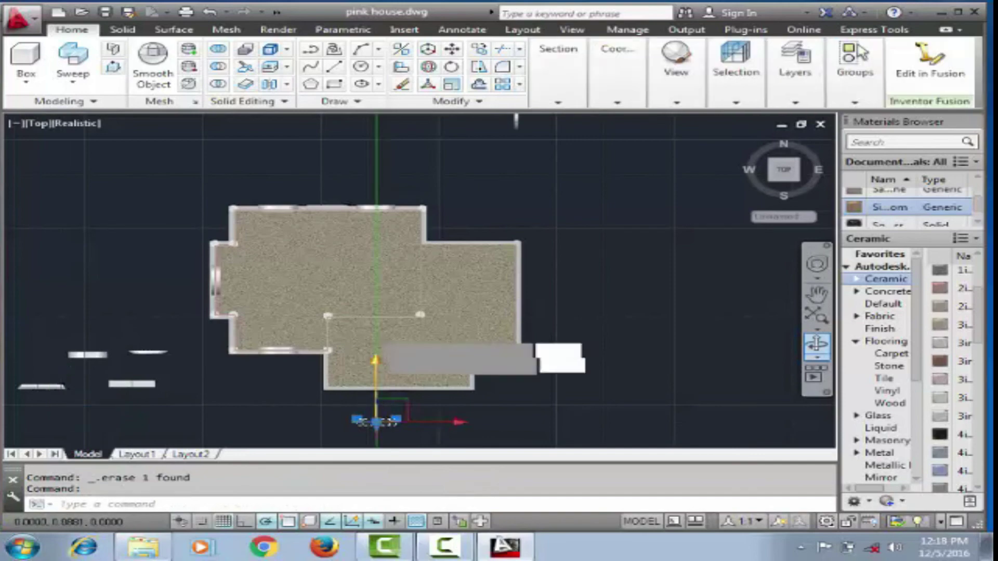
scroll(359, 312, up, 3)
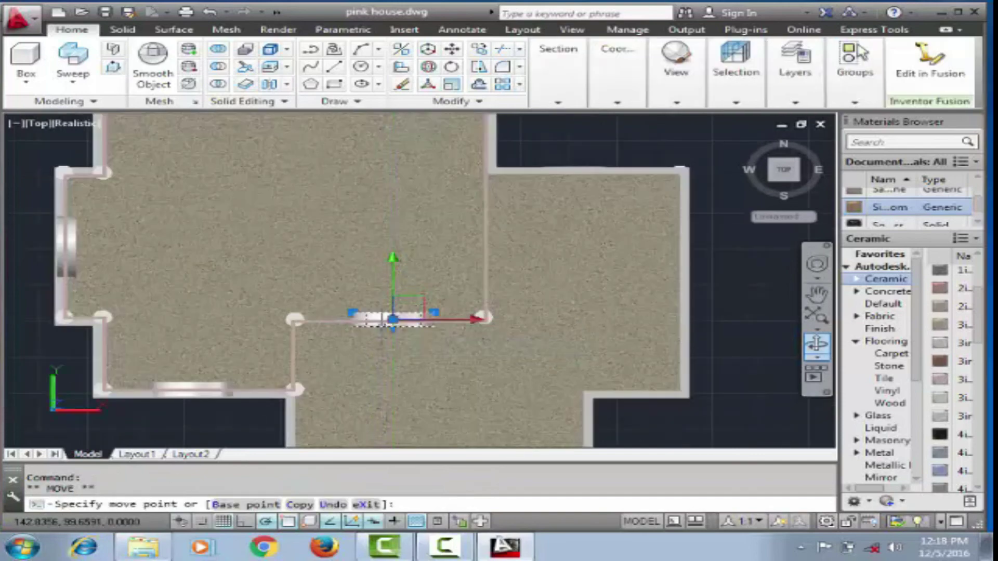
scroll(437, 336, down, 2)
key(Escape)
Step: Copy the window to the right of the house with co
text(co)
key(Return)
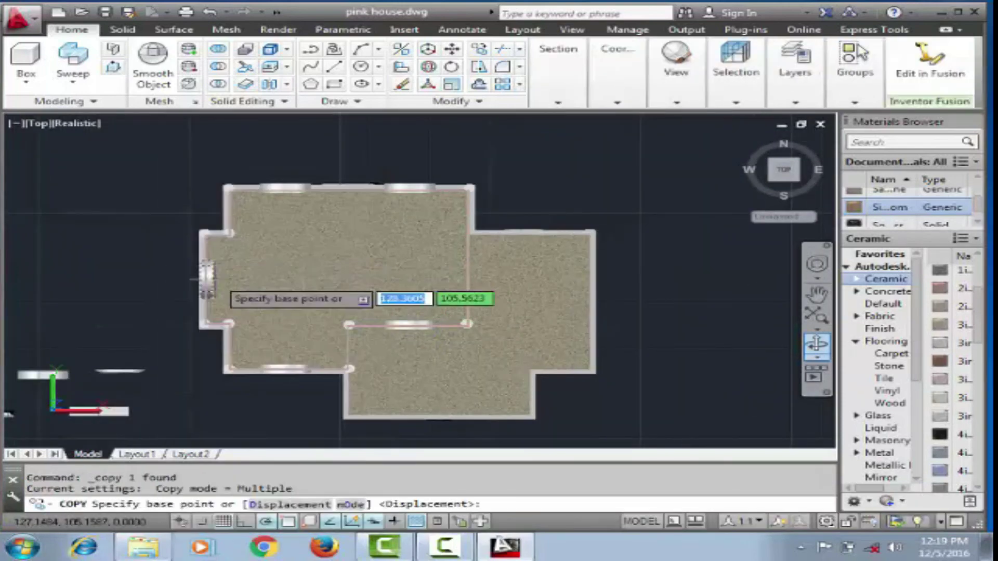
click(207, 279)
click(638, 279)
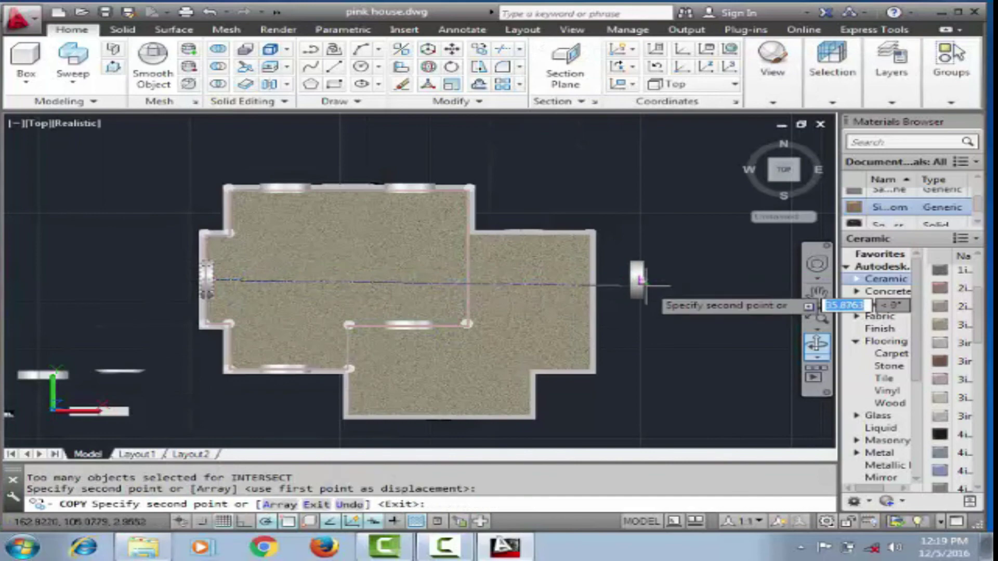
click(687, 279)
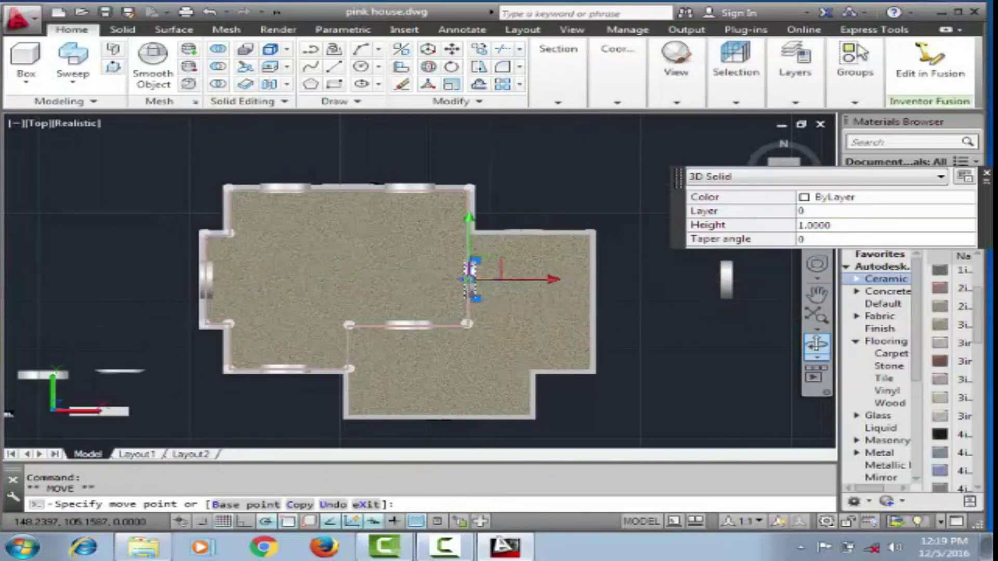
Step: Delete the unwanted window copy and orbit the plan into a 3D view
scroll(471, 279, up, 3)
scroll(470, 280, up, 2)
key(Escape)
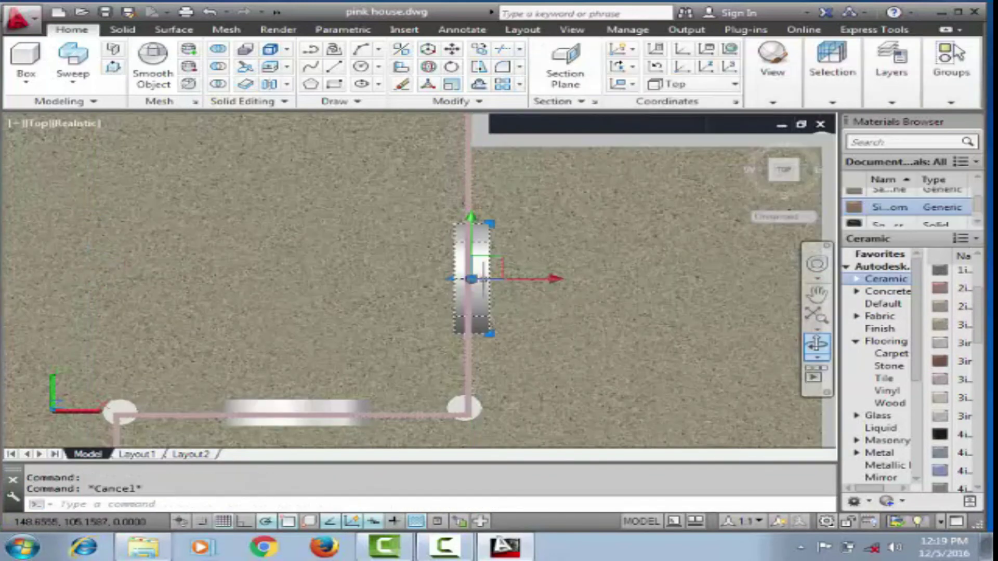
key(Delete)
scroll(477, 329, down, 5)
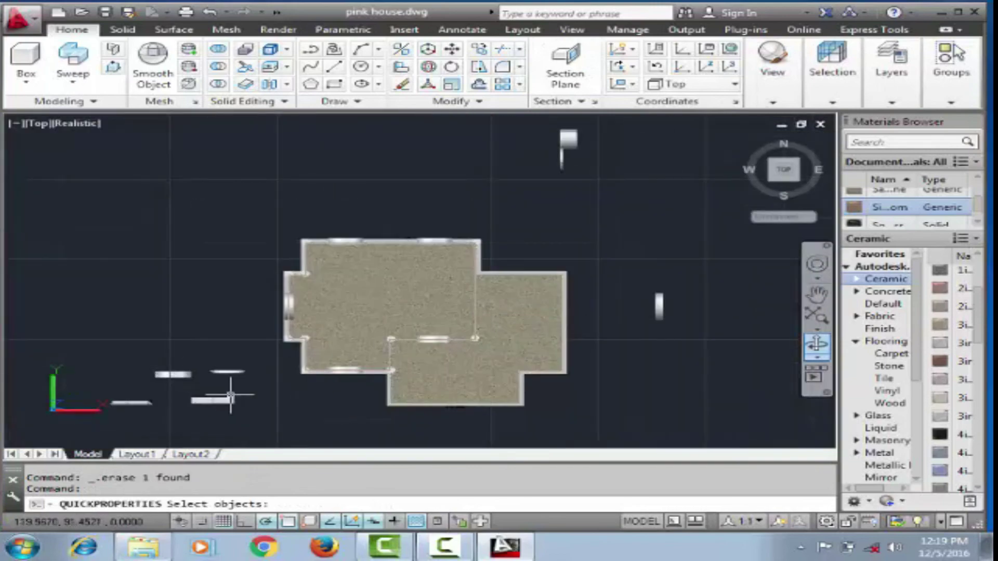
mouse_move(231, 398)
shift+middle_down()
mouse_move(292, 378)
mouse_move(611, 429)
shift+middle_up()
Step: Cut the two arch shapes out of the pink upper wall
key(Return)
click(436, 315)
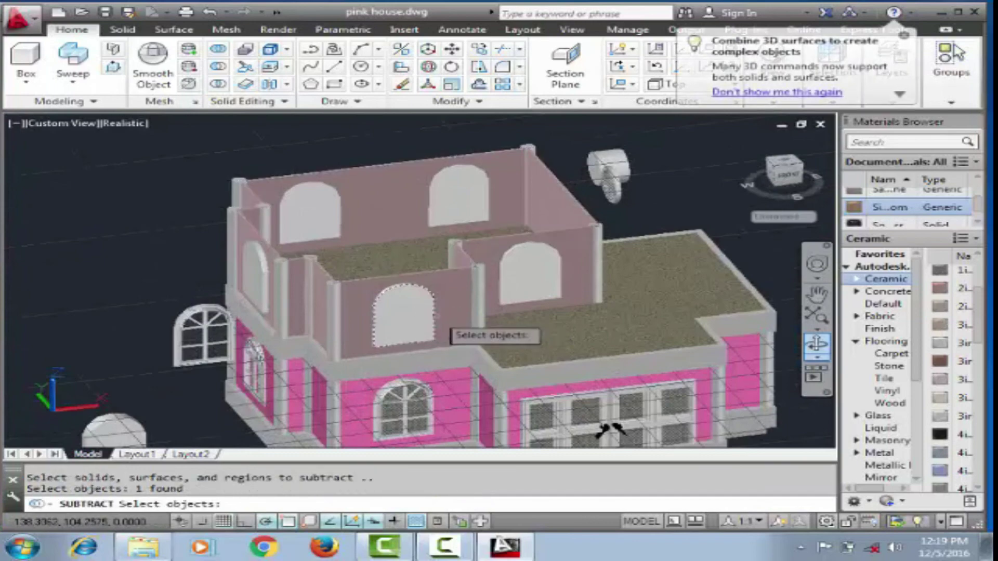
click(593, 225)
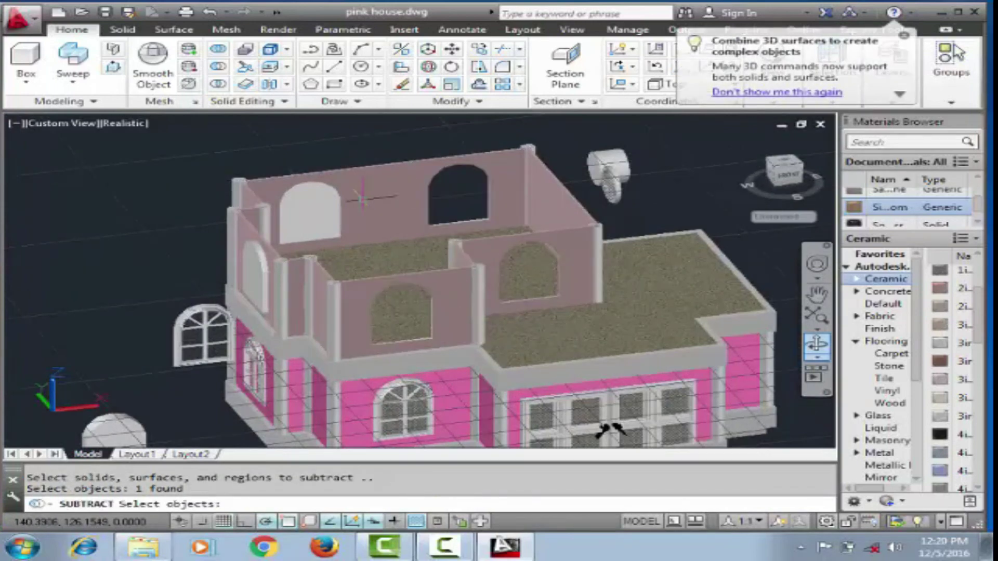
scroll(611, 429, down, 1)
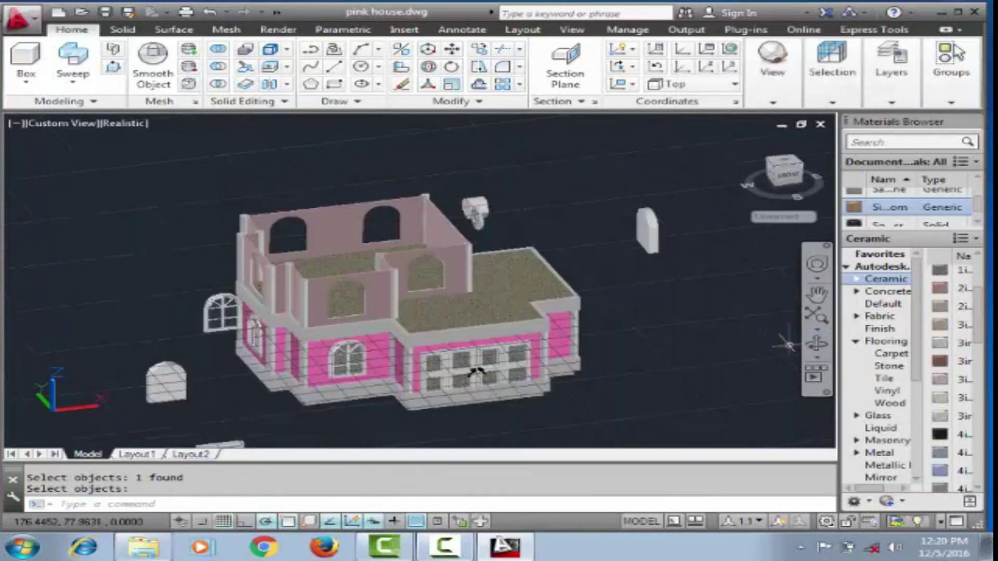
mouse_move(610, 428)
shift+middle_down()
mouse_move(530, 334)
mouse_move(349, 354)
shift+middle_up()
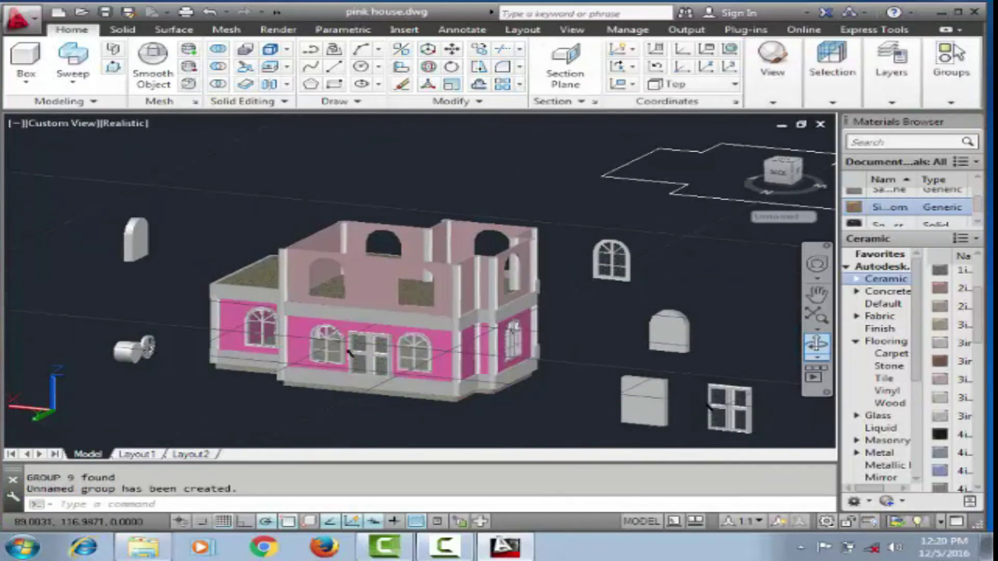
shift+middle_drag(349, 354, 536, 333)
Step: Group the window pieces and copy the window onto the upper storey
text(g)
key(Return)
click(226, 307)
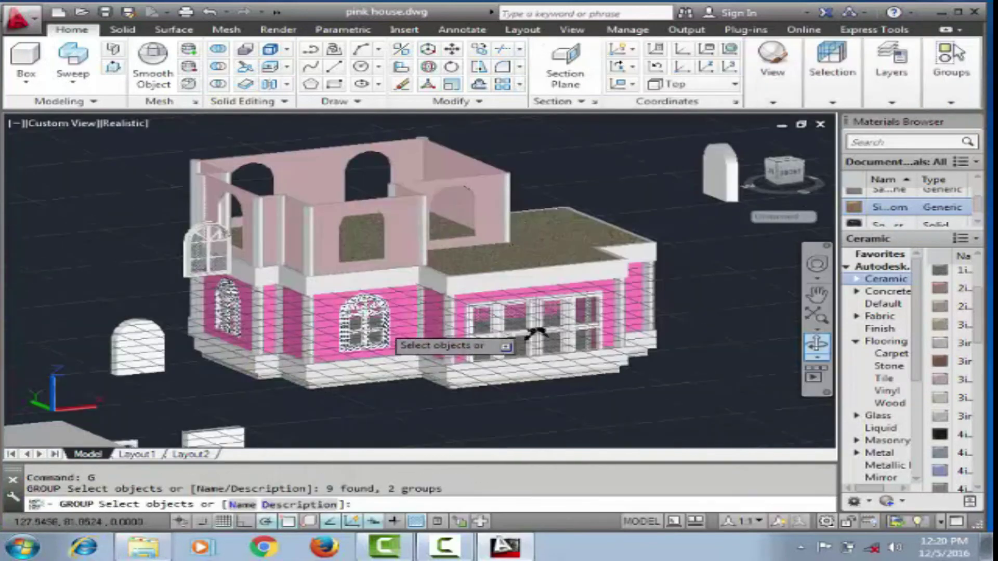
click(376, 325)
click(479, 49)
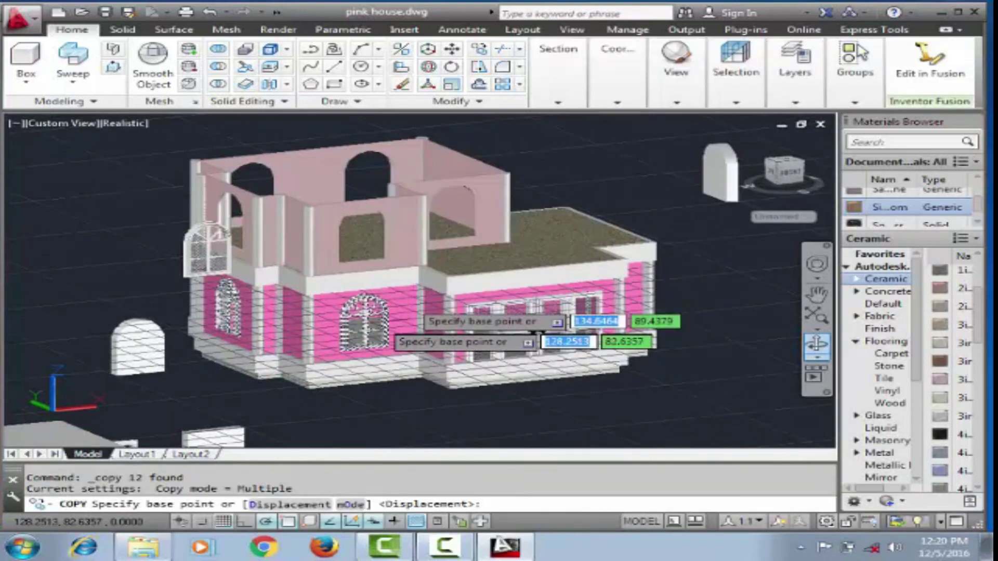
click(356, 397)
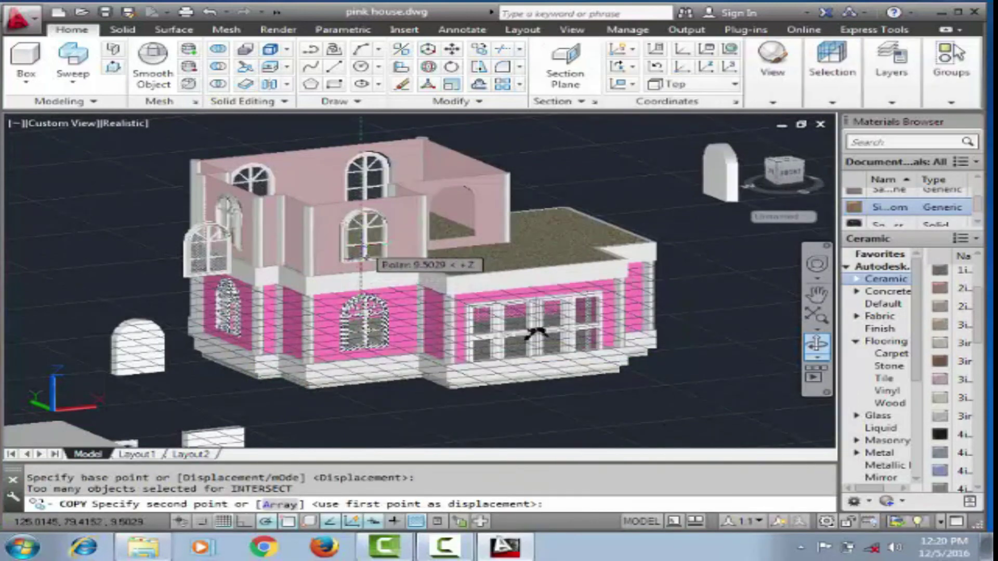
Step: Ungroup the upper-storey window copy and pick it up to reposition
shift+middle_drag(536, 333, 367, 234)
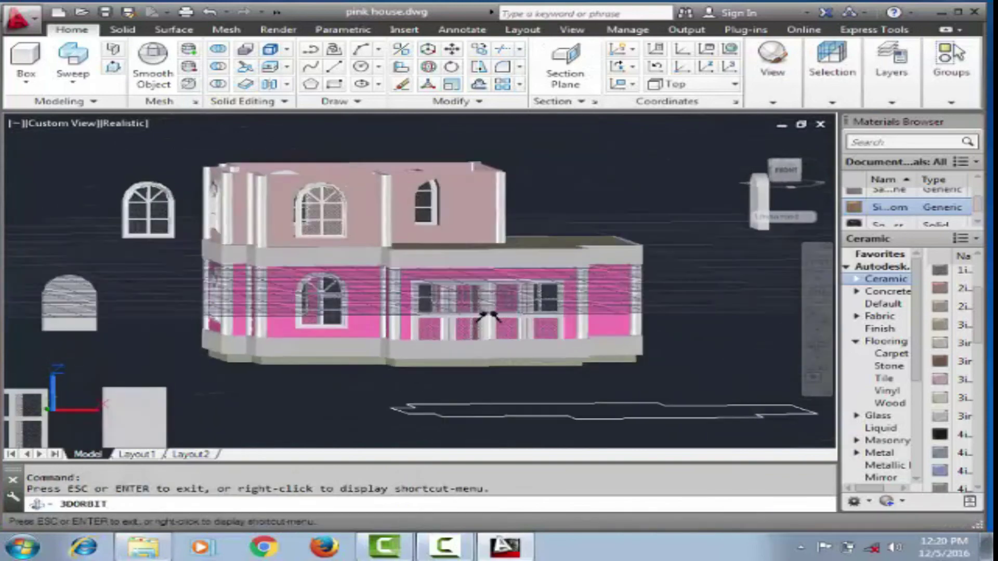
scroll(367, 233, up, 5)
text(ungroup)
key(Return)
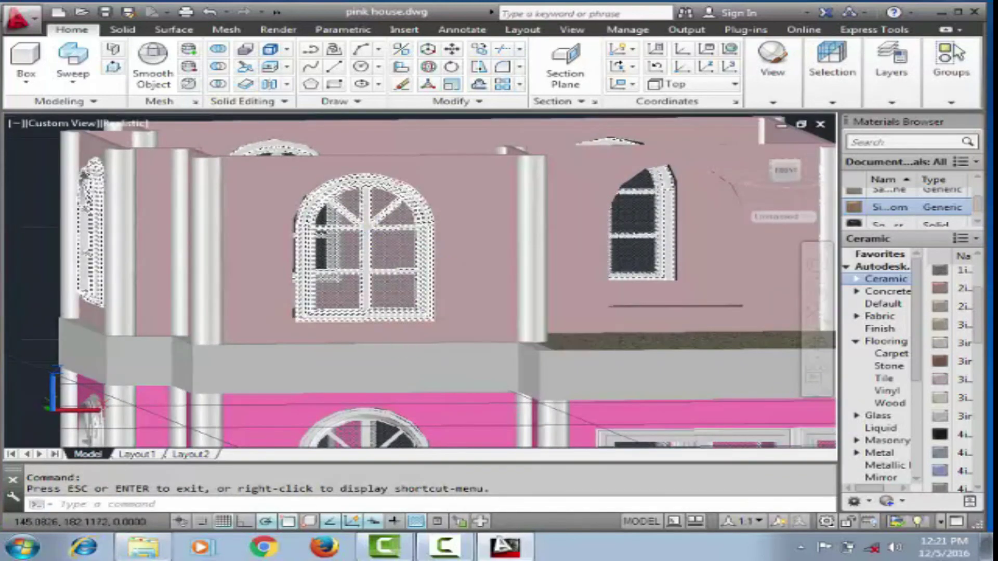
key(Return)
click(375, 274)
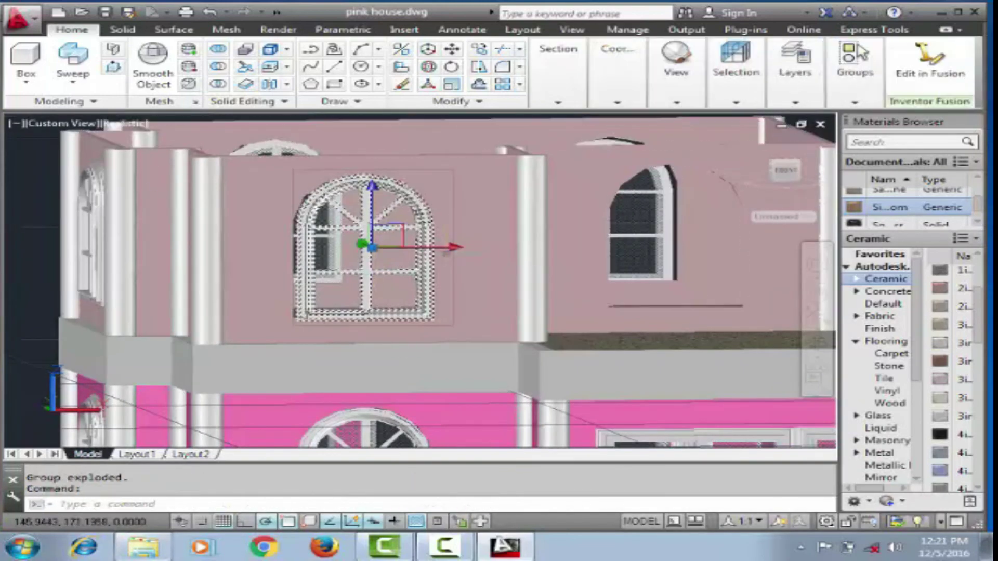
click(372, 248)
Step: Slide the window sideways to set it into the upper arch opening
shift+middle_drag(492, 307, 364, 291)
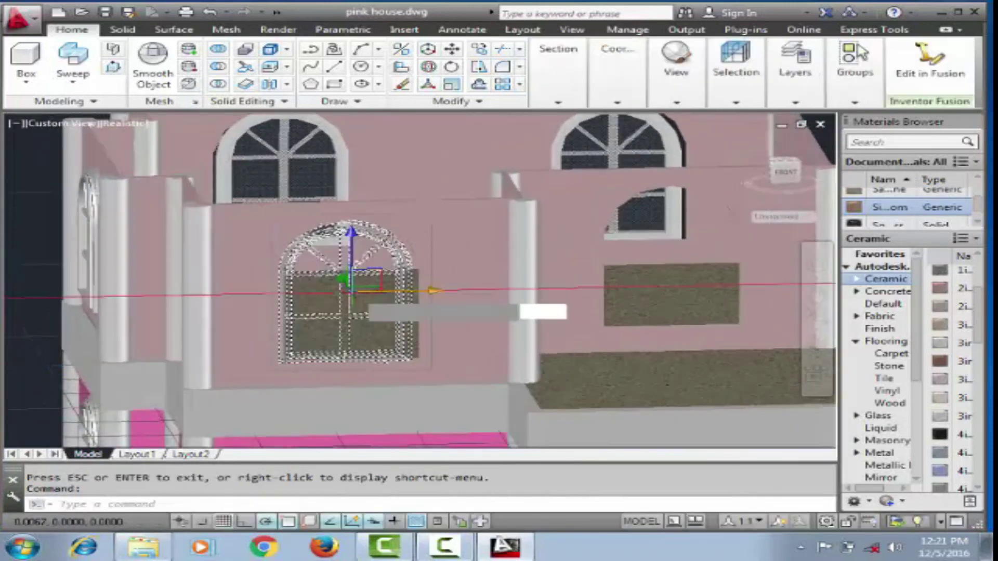
mouse_move(406, 311)
shift+middle_down()
mouse_move(364, 291)
mouse_move(447, 271)
shift+middle_up()
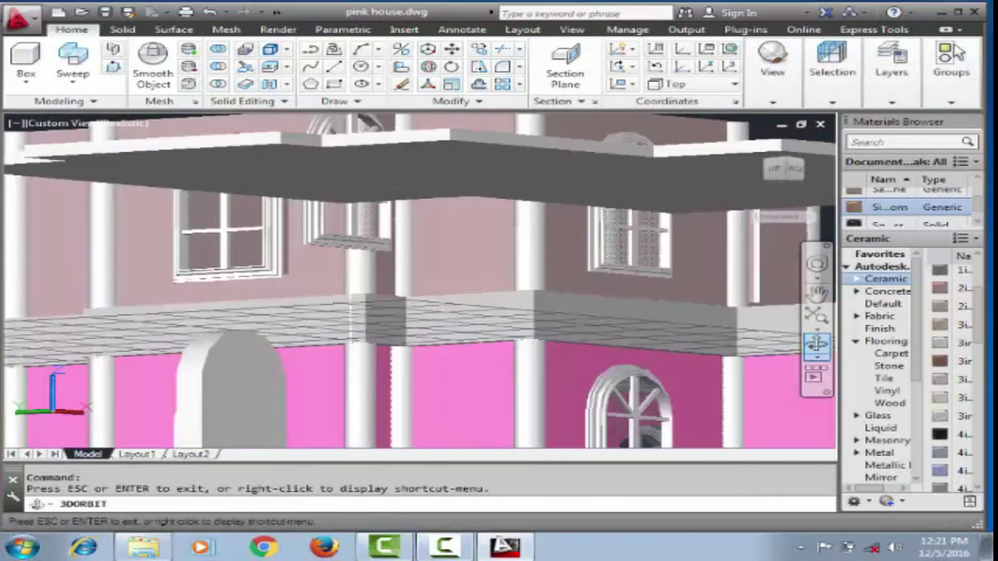
text(un)
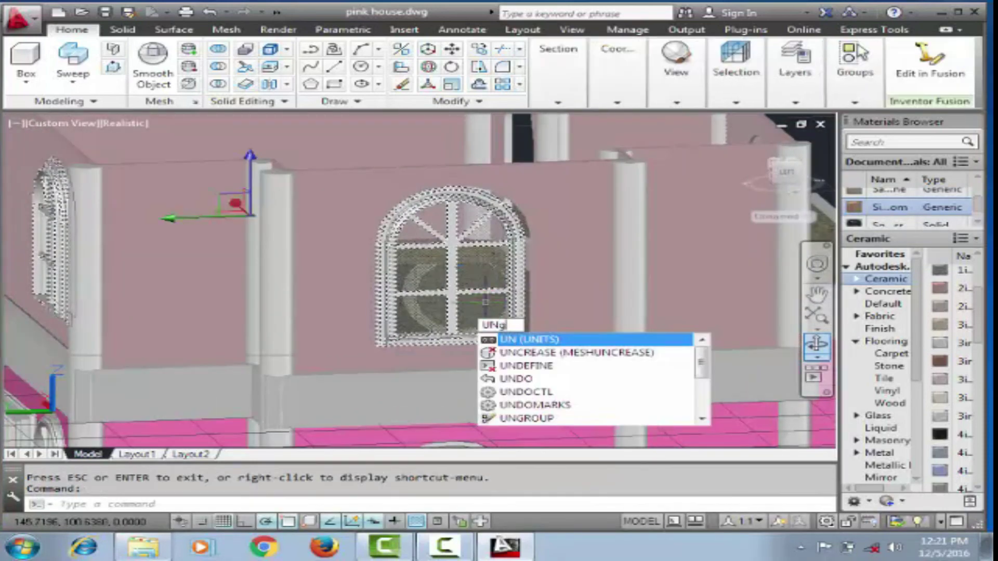
key(Return)
key(Return)
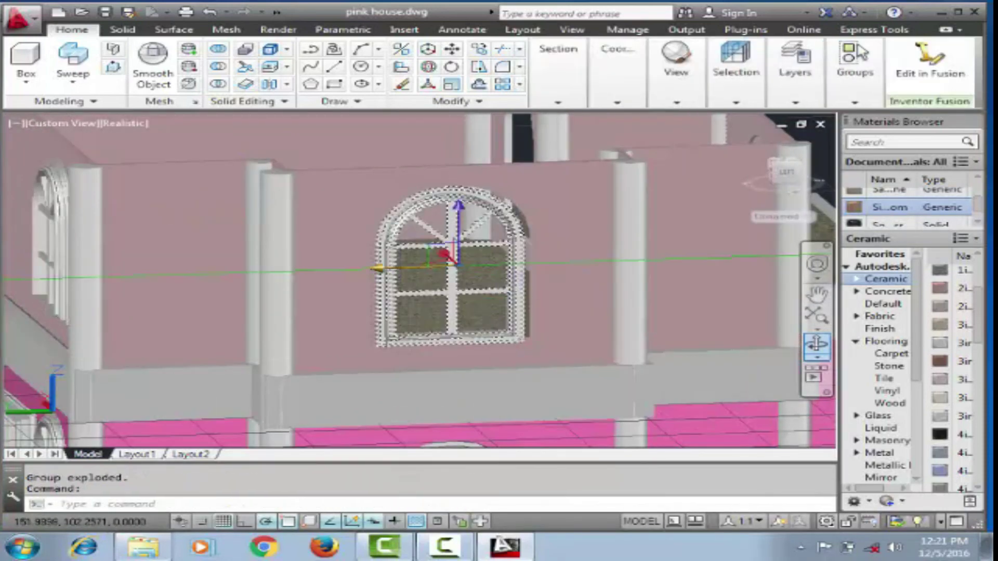
click(457, 263)
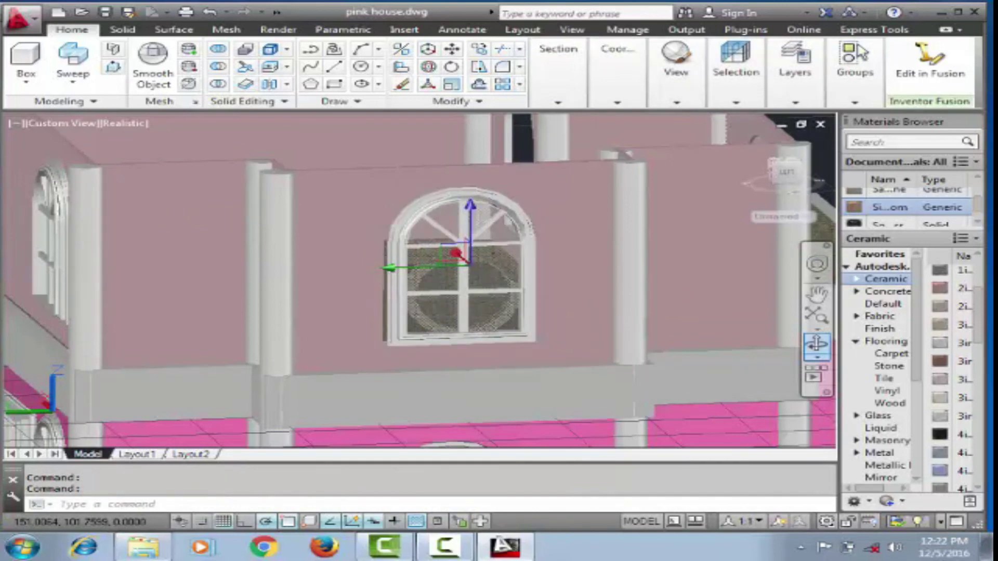
click(473, 266)
scroll(723, 280, up, 2)
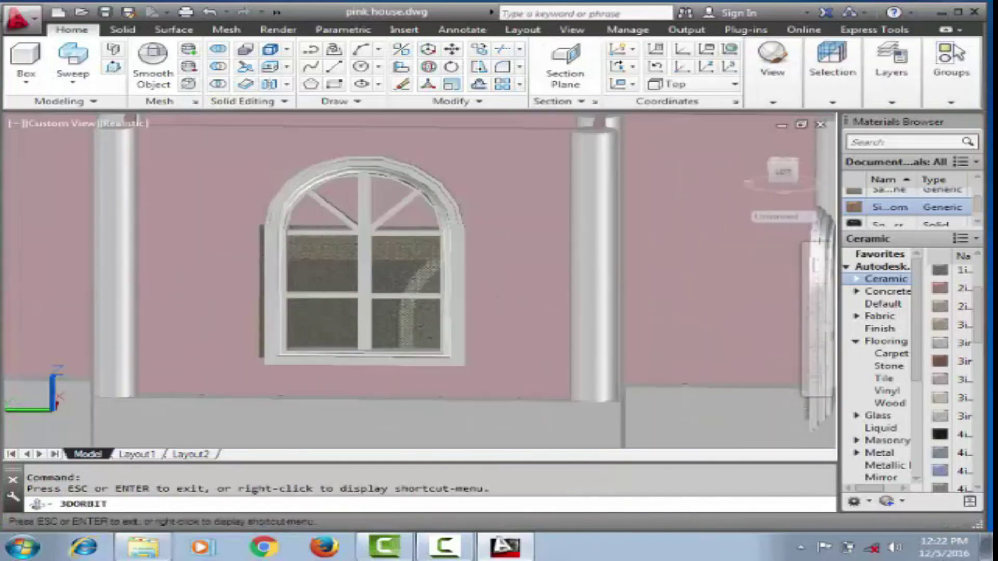
click(359, 271)
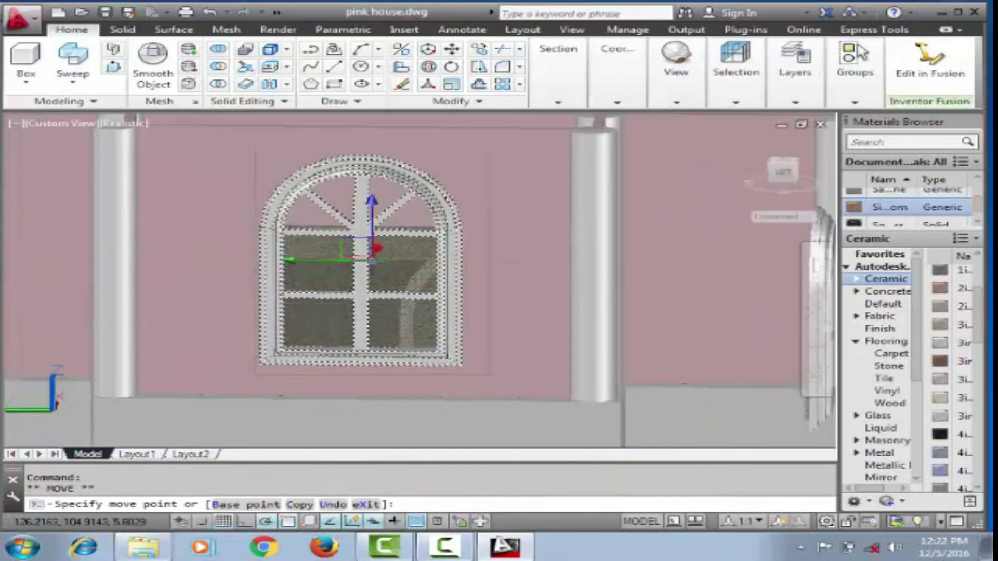
scroll(370, 263, down, 3)
shift+middle_drag(370, 263, 395, 260)
key(Escape)
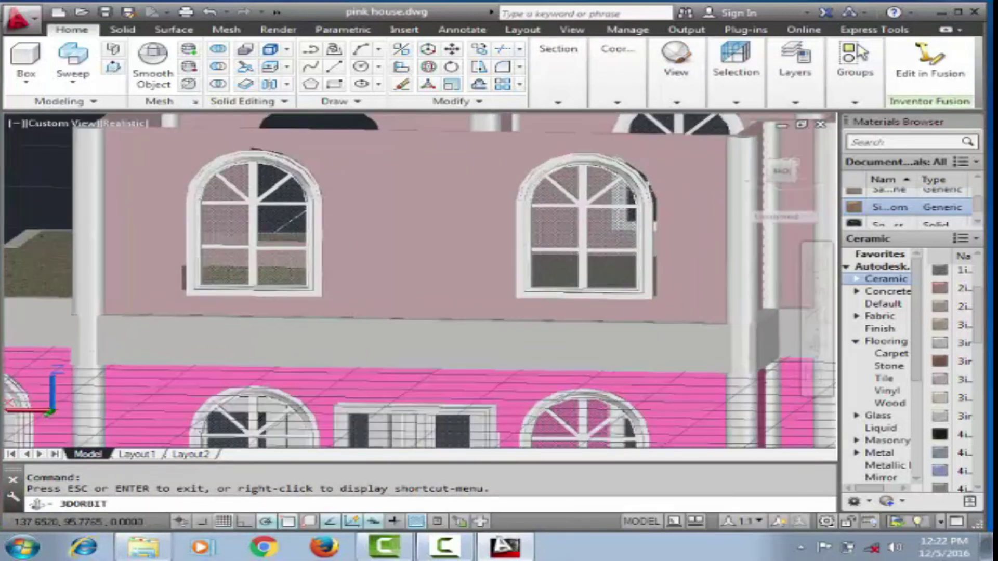
Step: Reposition the upper-right arched window, then view the house from the Back
click(570, 203)
scroll(525, 213, up, 2)
click(582, 220)
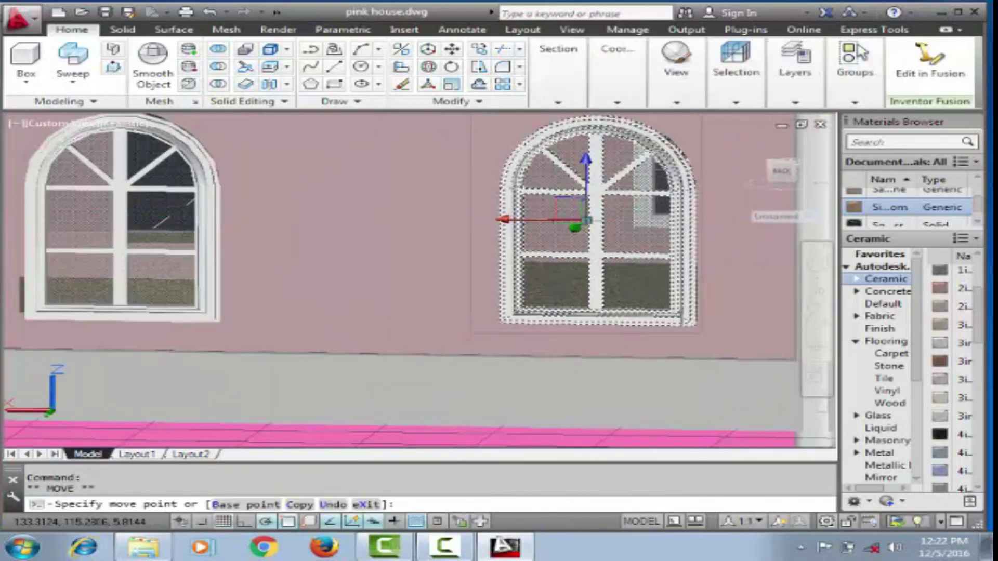
key(Escape)
click(582, 220)
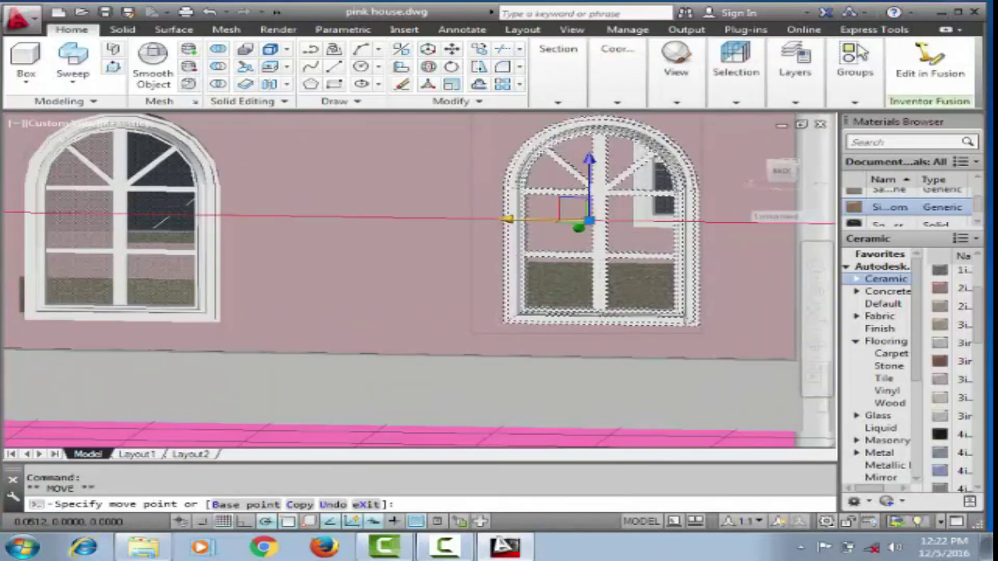
shift+middle_drag(582, 220, 259, 301)
key(Escape)
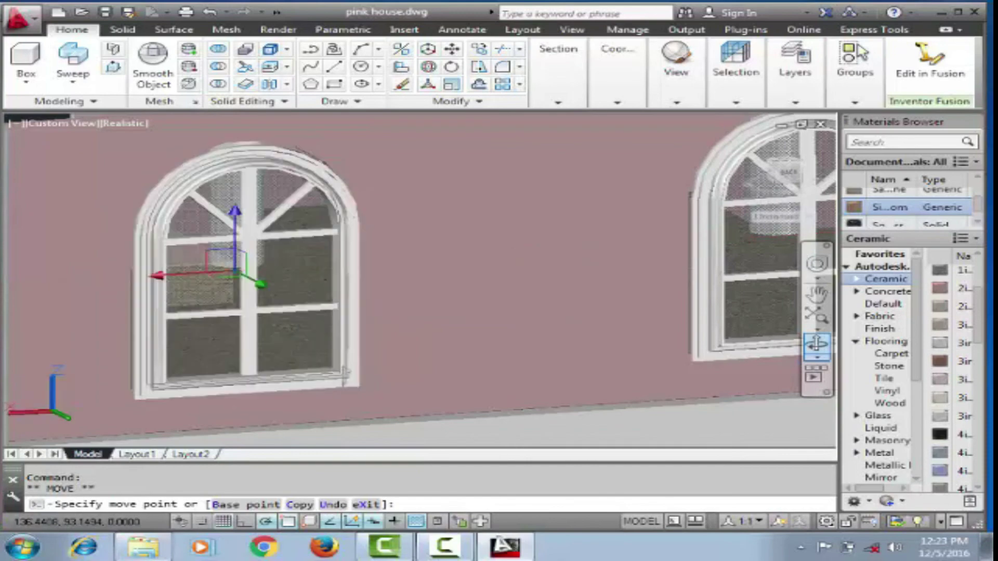
text(.1)
shift+middle_drag(208, 269, 675, 308)
key(Escape)
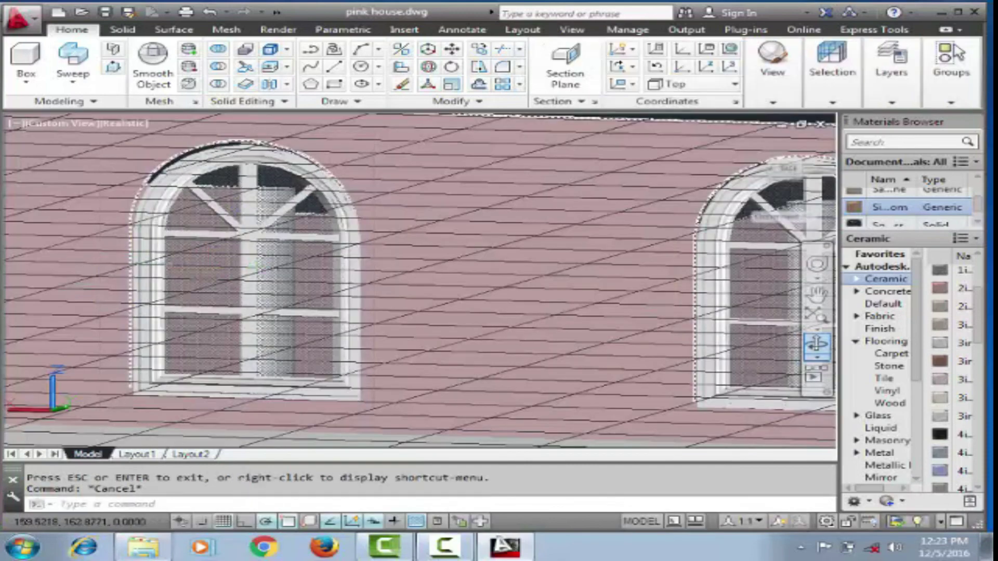
click(692, 83)
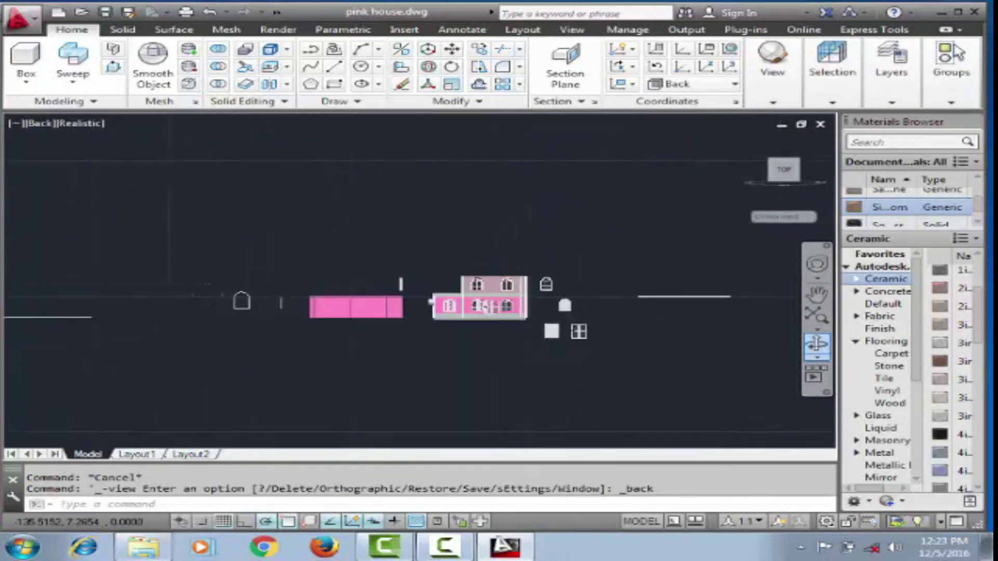
Step: Undo the arched window's last move and abandon a retried reposition
scroll(290, 278, up, 3)
scroll(334, 289, down, 2)
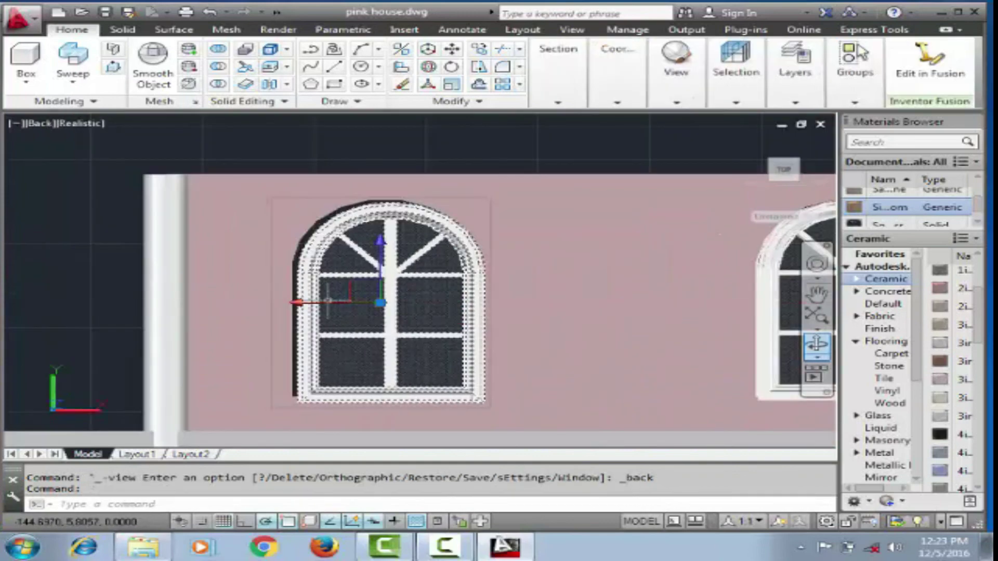
click(350, 301)
key(ctrl+z)
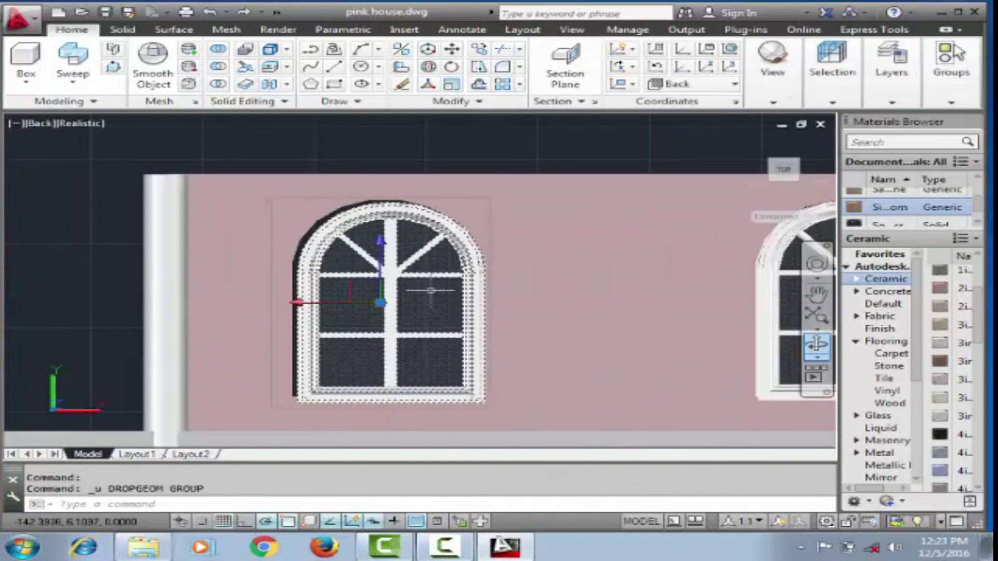
click(380, 303)
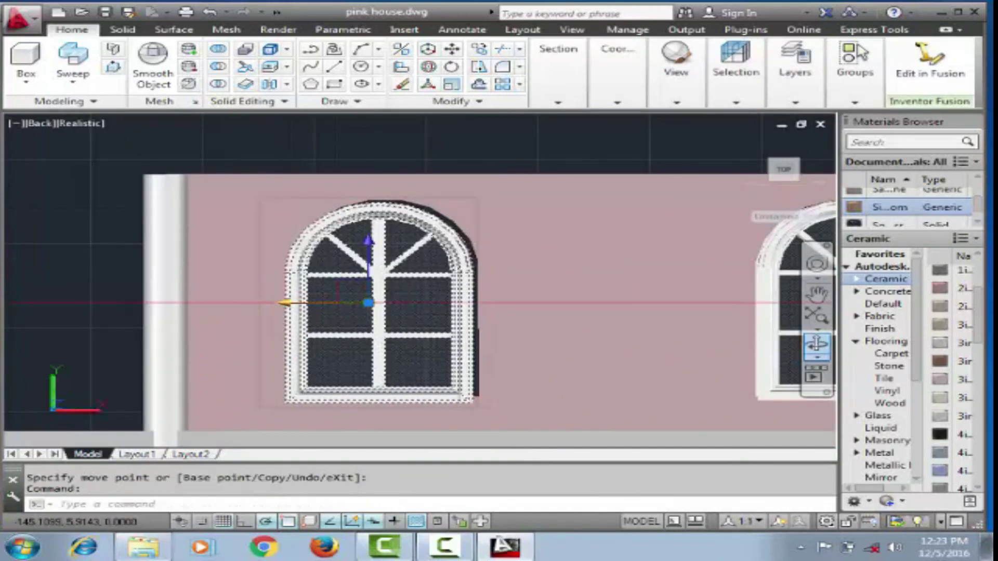
click(368, 303)
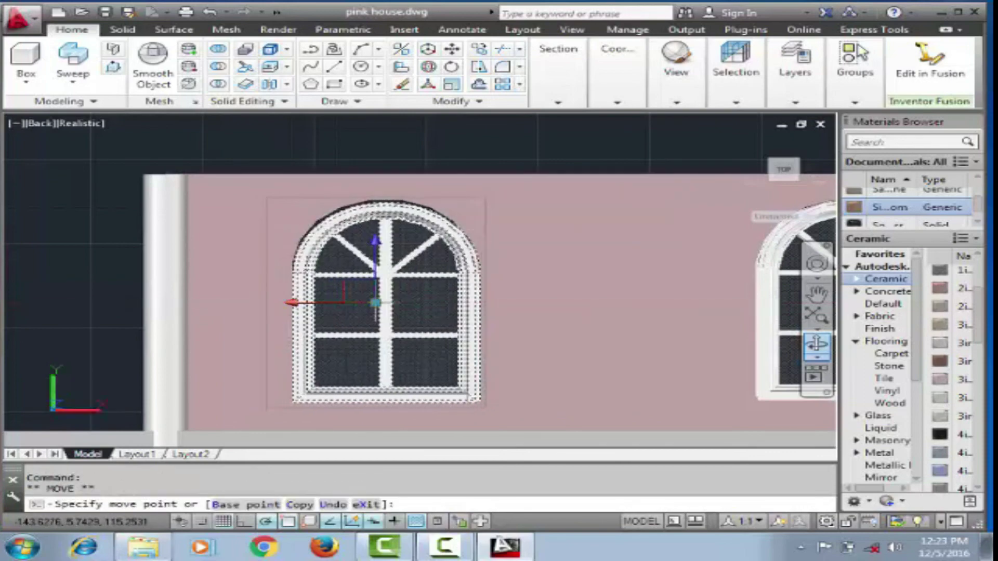
key(Escape)
scroll(499, 281, down, 5)
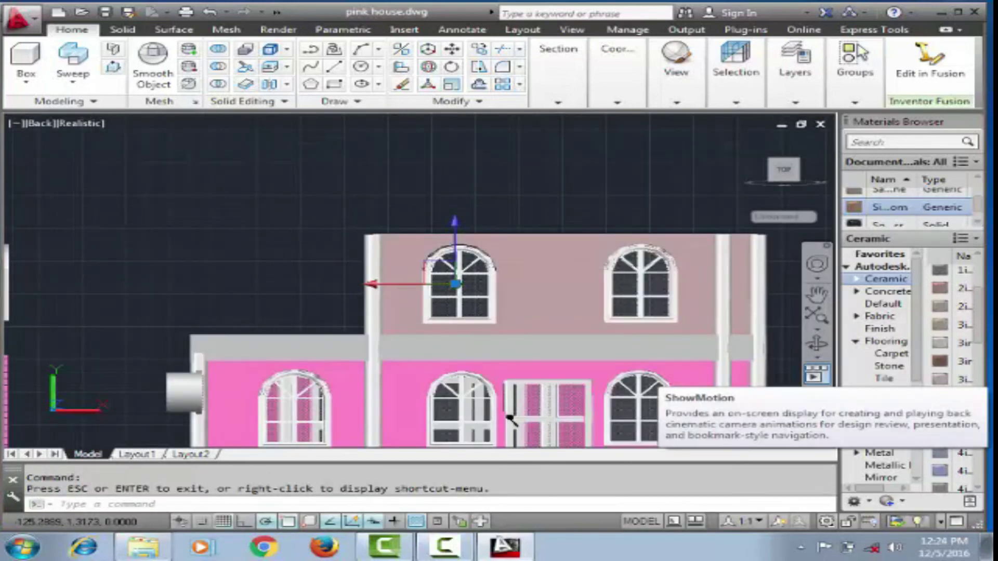
Step: In Top view, mirror the small upper-floor piece, keeping the original
mouse_move(512, 420)
shift+middle_down()
mouse_move(654, 439)
mouse_move(143, 427)
shift+middle_up()
click(48, 138)
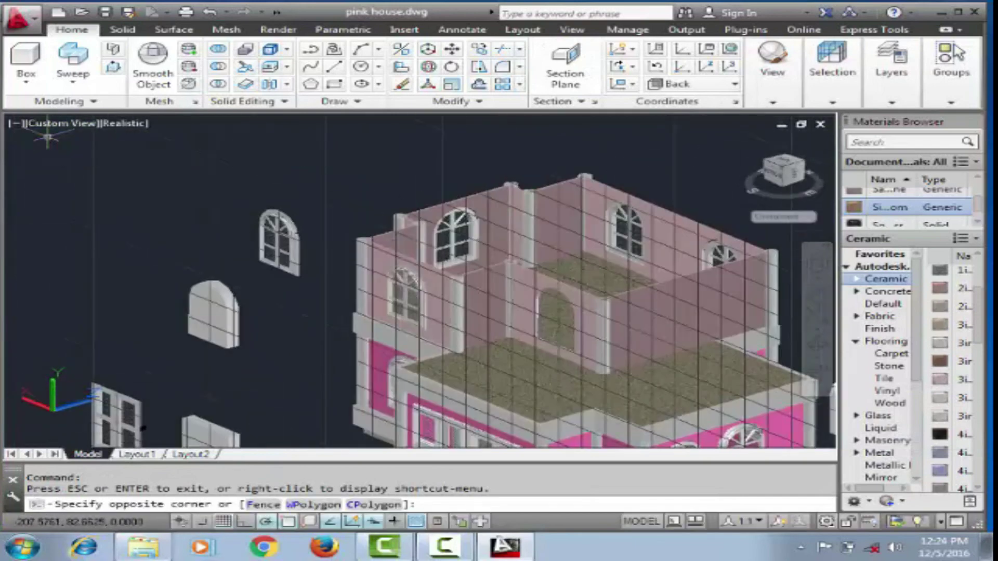
click(108, 162)
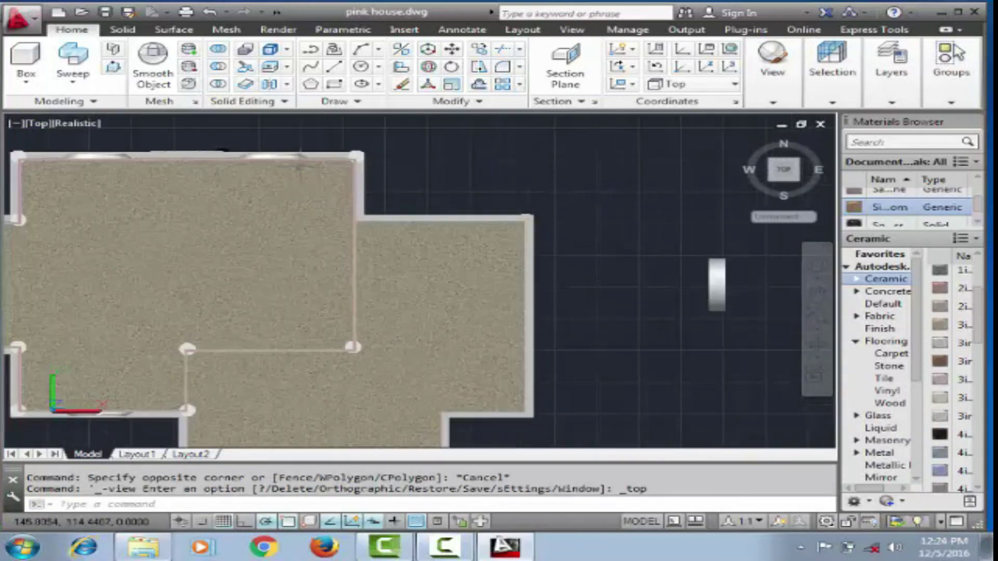
text(mi)
key(Return)
click(307, 164)
key(Return)
click(209, 173)
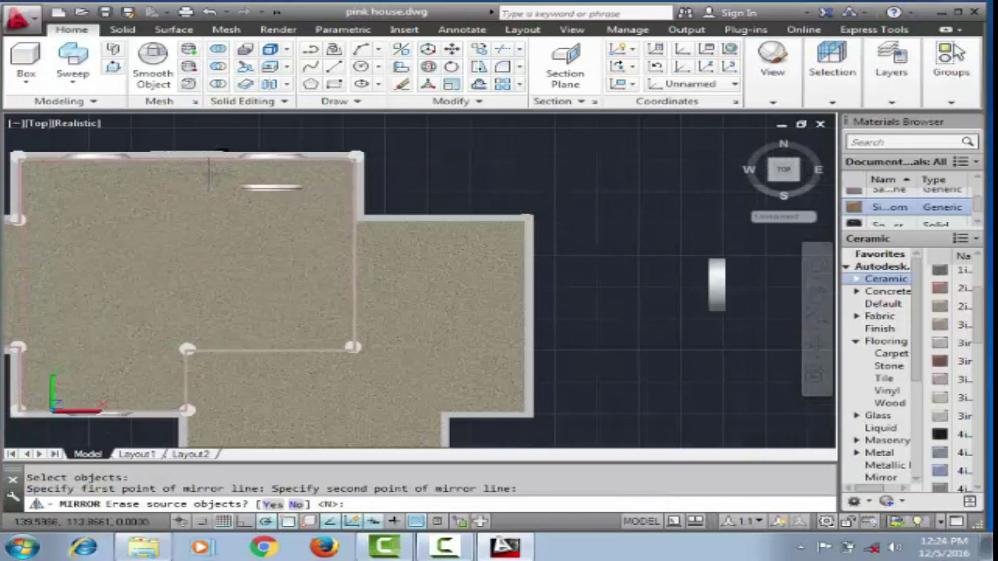
key(Return)
Step: Nudge the mirrored piece into position and orbit back to a 3D view
click(277, 186)
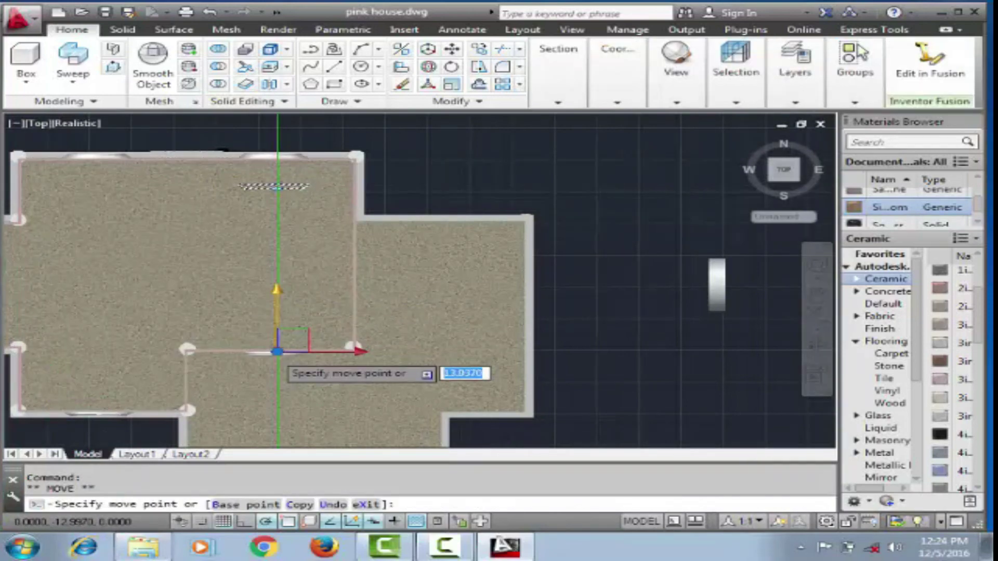
click(274, 187)
scroll(275, 351, down, 3)
mouse_move(241, 227)
shift+middle_down()
mouse_move(225, 426)
mouse_move(59, 393)
shift+middle_up()
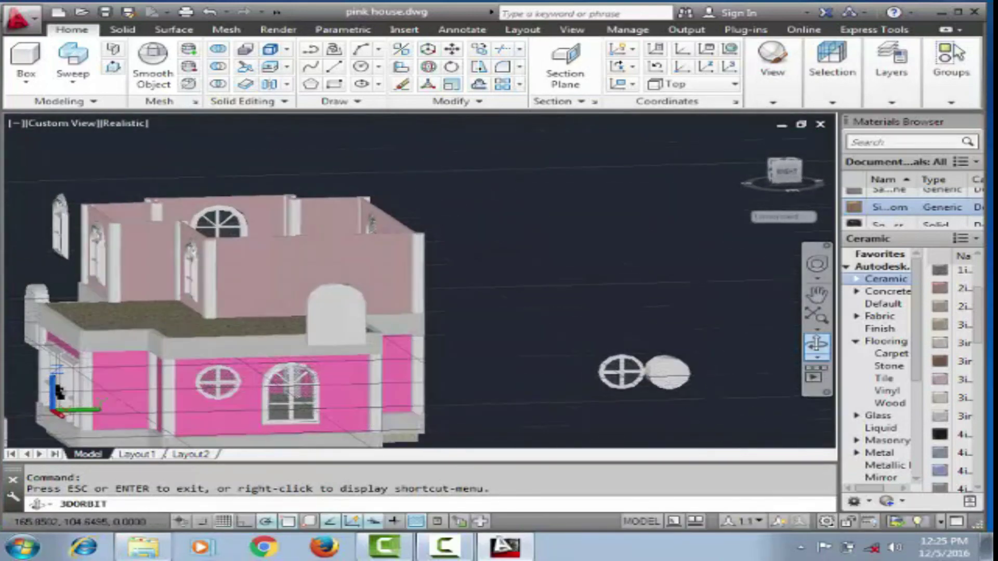
Step: Switch to the Right preset view of the house
right_click(59, 392)
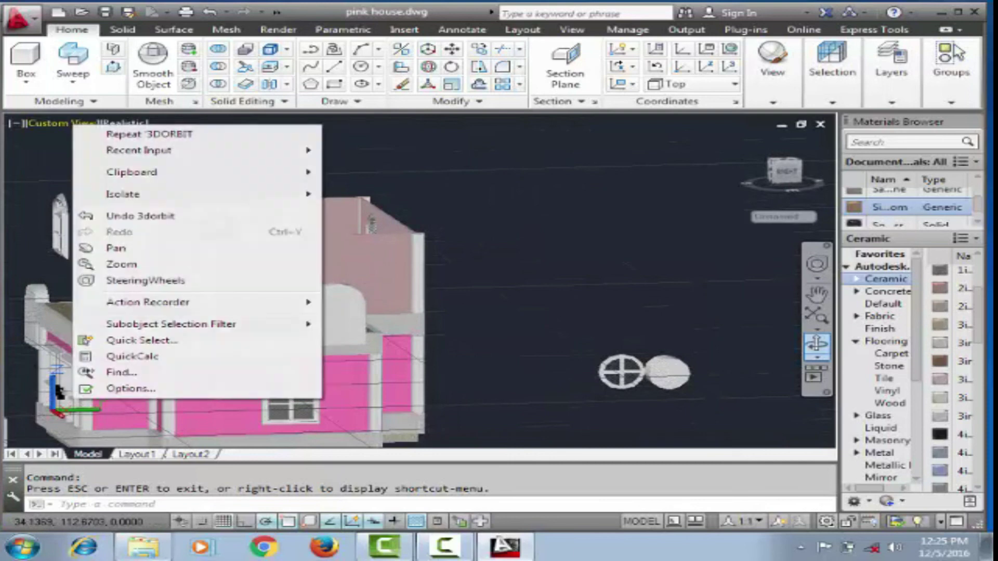
key(Escape)
click(62, 123)
click(112, 214)
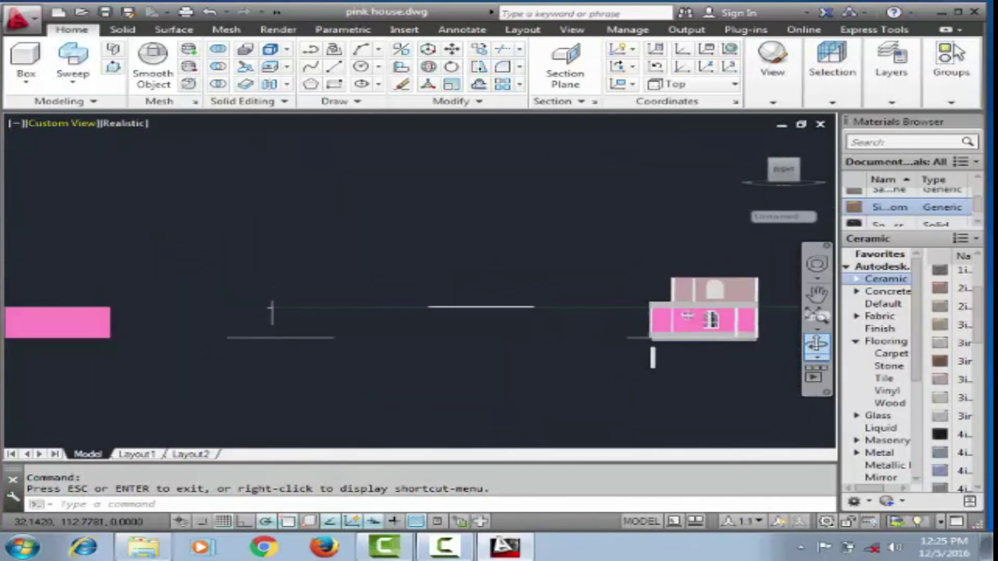
Step: Copy the round cross-paned window higher up onto the upper-storey wall
click(412, 239)
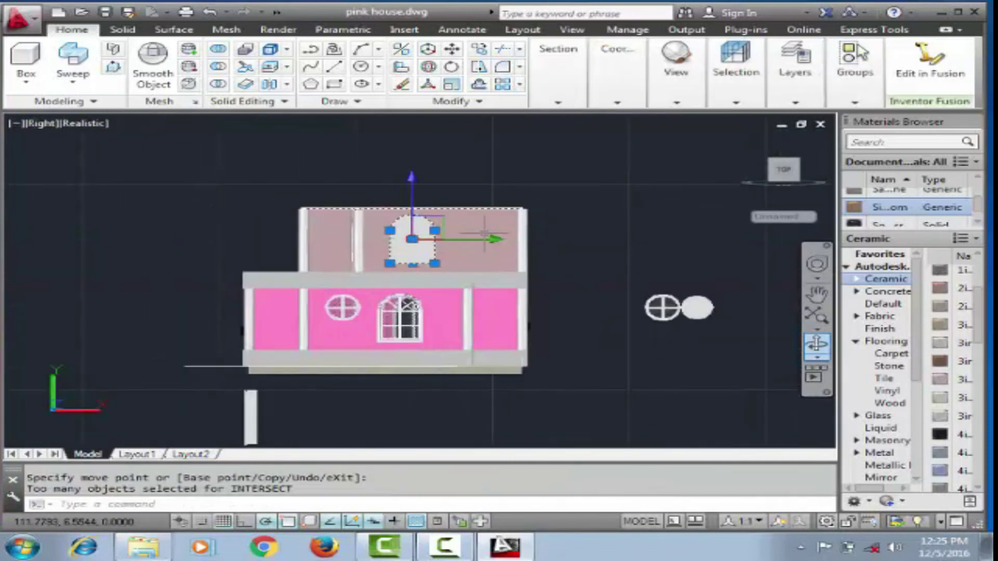
key(Escape)
right_click(692, 307)
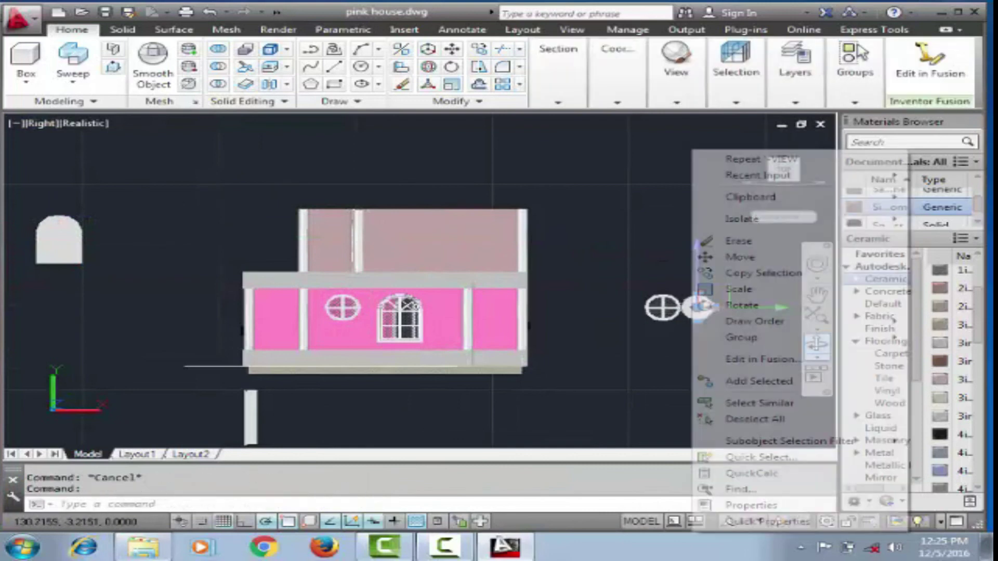
click(728, 272)
click(698, 319)
click(697, 240)
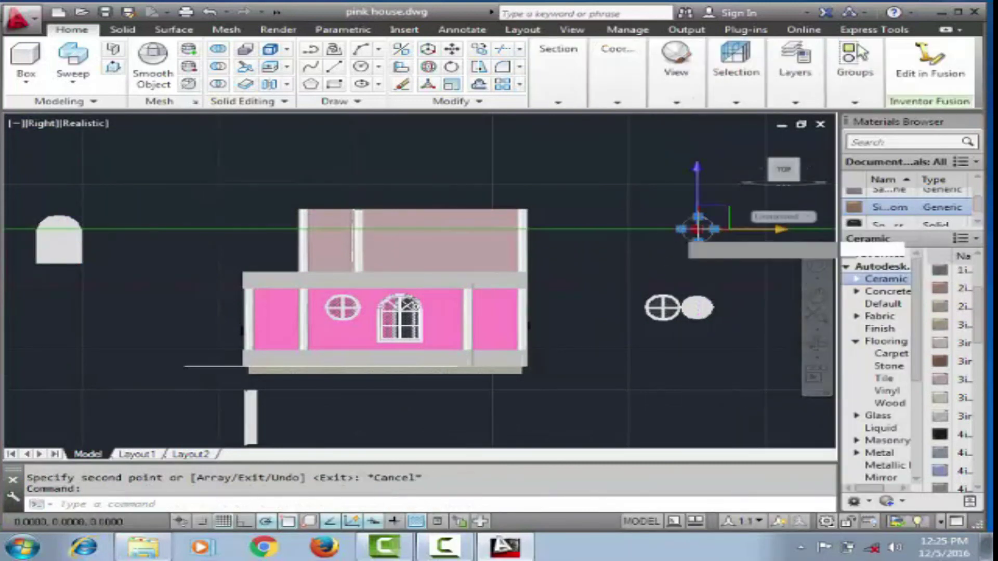
click(739, 229)
scroll(577, 268, up, 2)
key(Escape)
scroll(588, 267, down, 4)
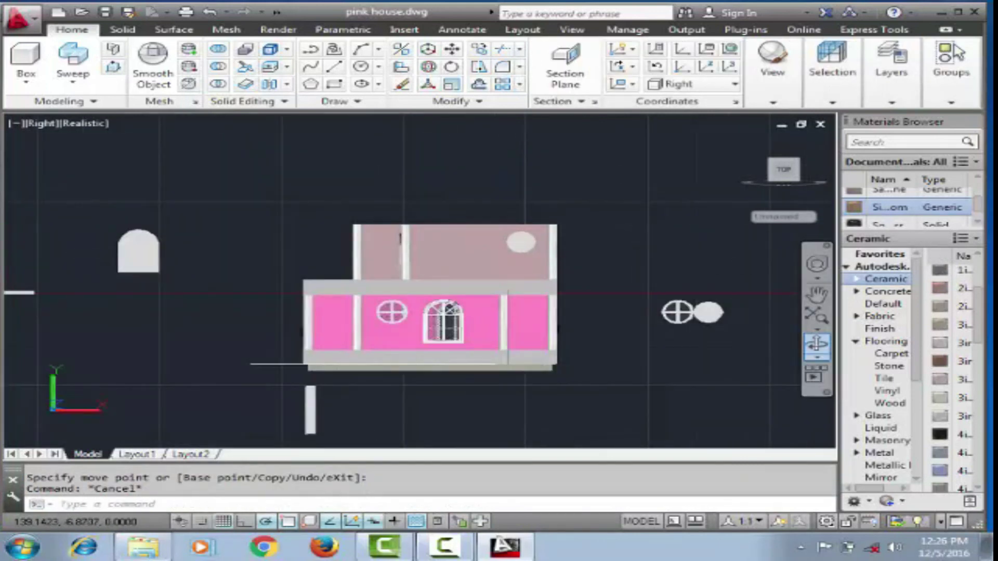
Step: Copy the round window from its centre and slide it along the upper wall
mouse_move(582, 271)
shift+middle_down()
mouse_move(327, 370)
mouse_move(416, 227)
shift+middle_up()
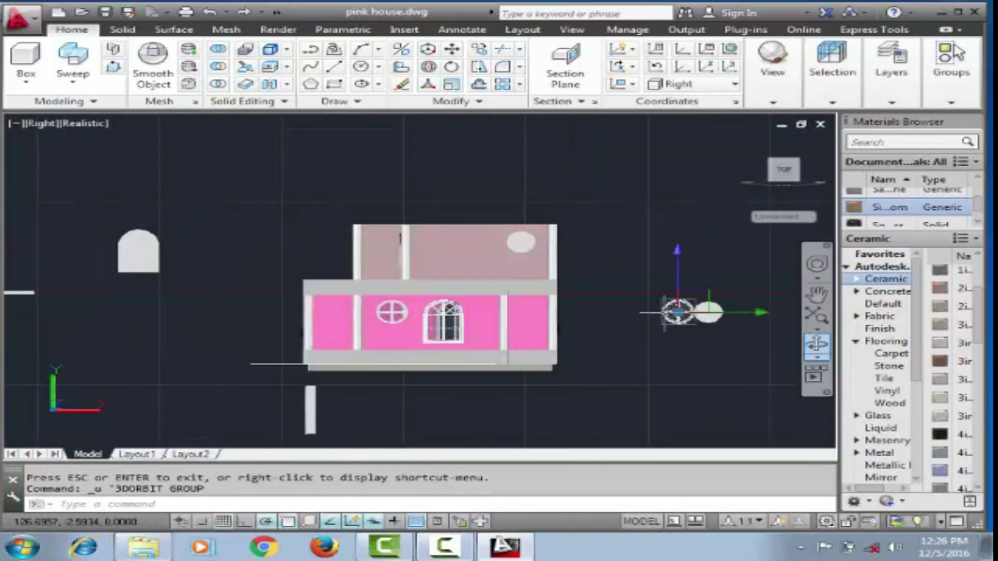
right_click(678, 312)
click(699, 291)
click(678, 312)
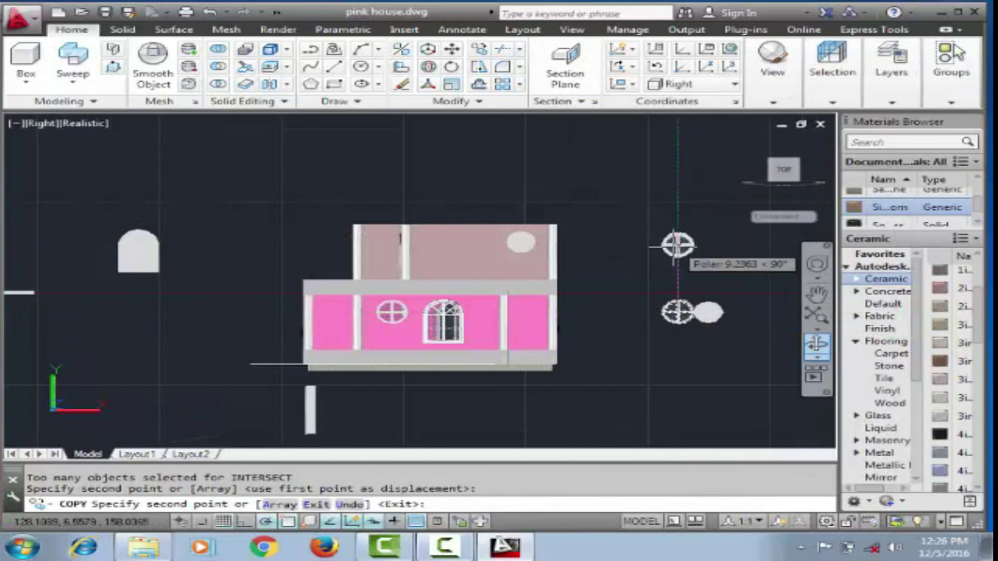
click(735, 244)
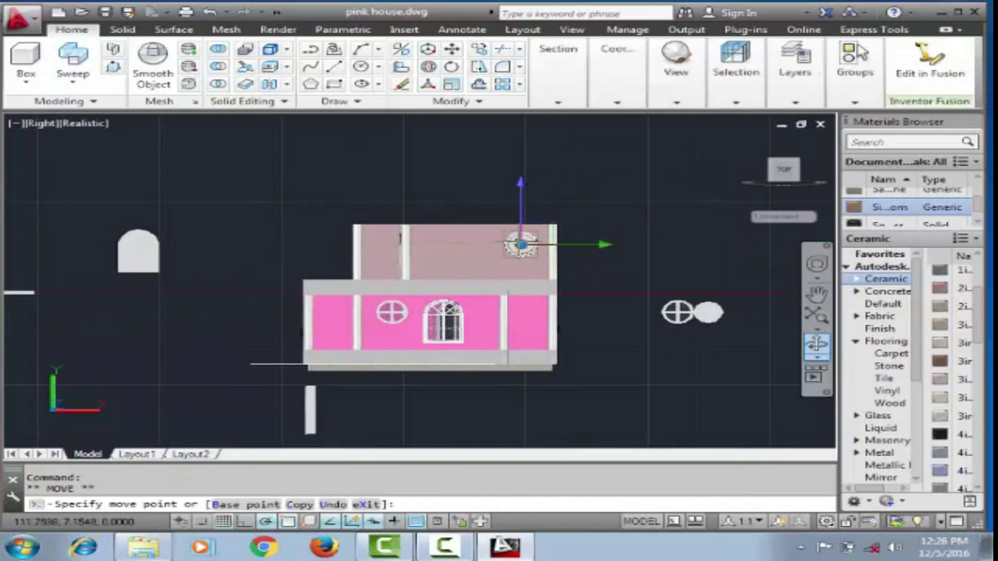
scroll(520, 245, up, 2)
key(Escape)
Step: In Top view, attempt sliding the piece and a SUBTRACT, cancelling both
click(784, 169)
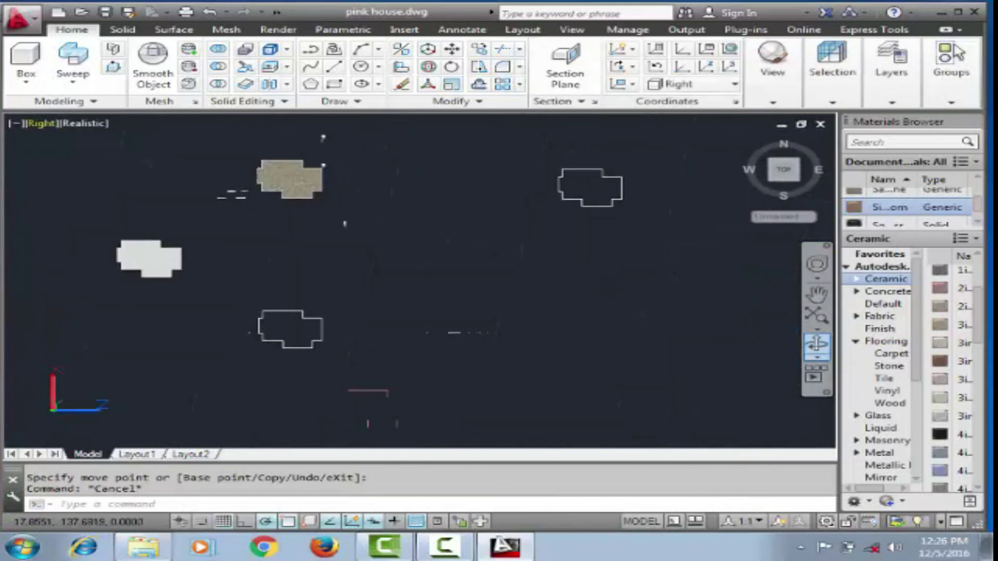
click(539, 213)
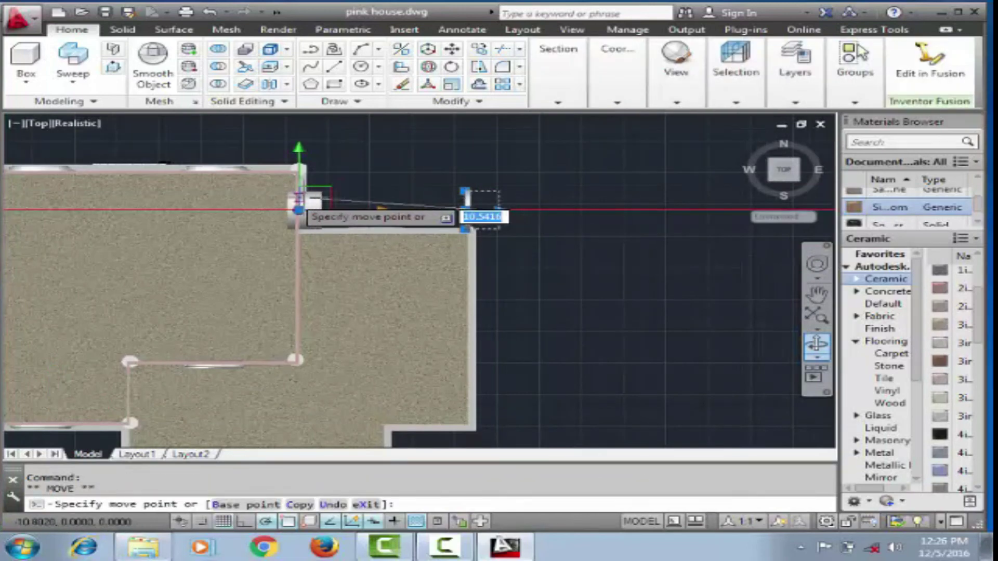
scroll(303, 210, up, 2)
key(Escape)
text(su)
key(Return)
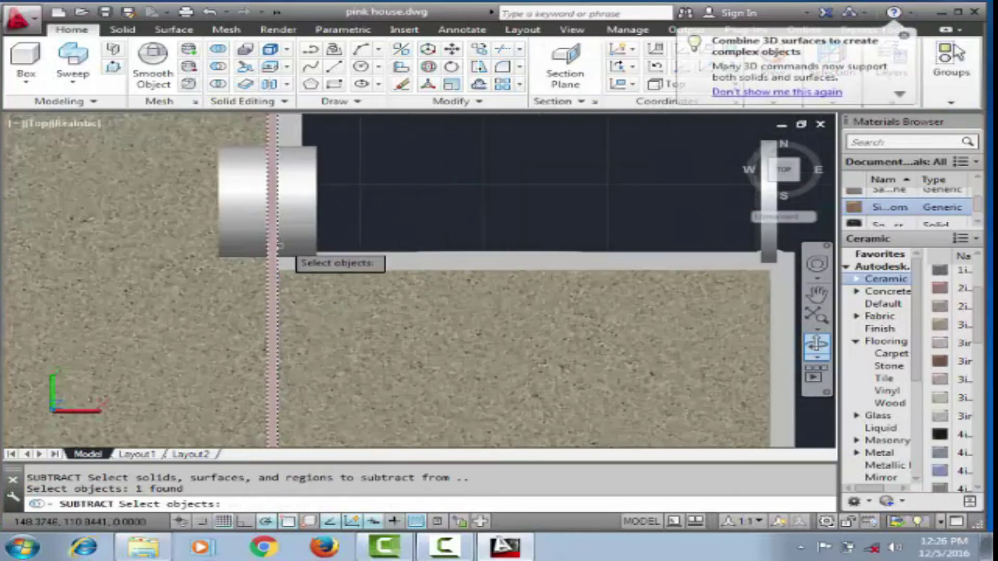
click(294, 215)
scroll(597, 220, down, 3)
key(Escape)
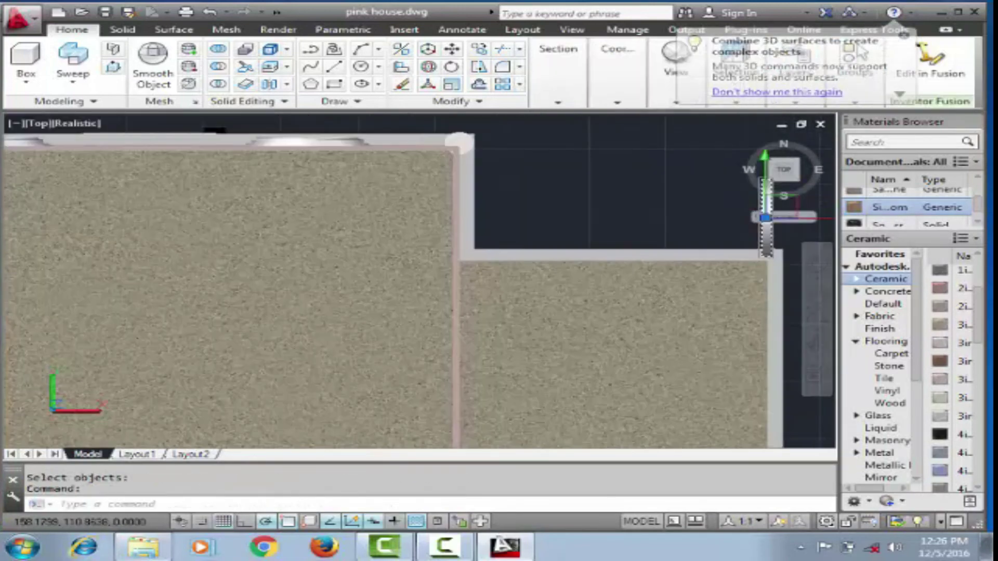
Step: Move the upper floor's inner-corner wall piece into place and orbit out to the whole house
click(320, 156)
click(736, 211)
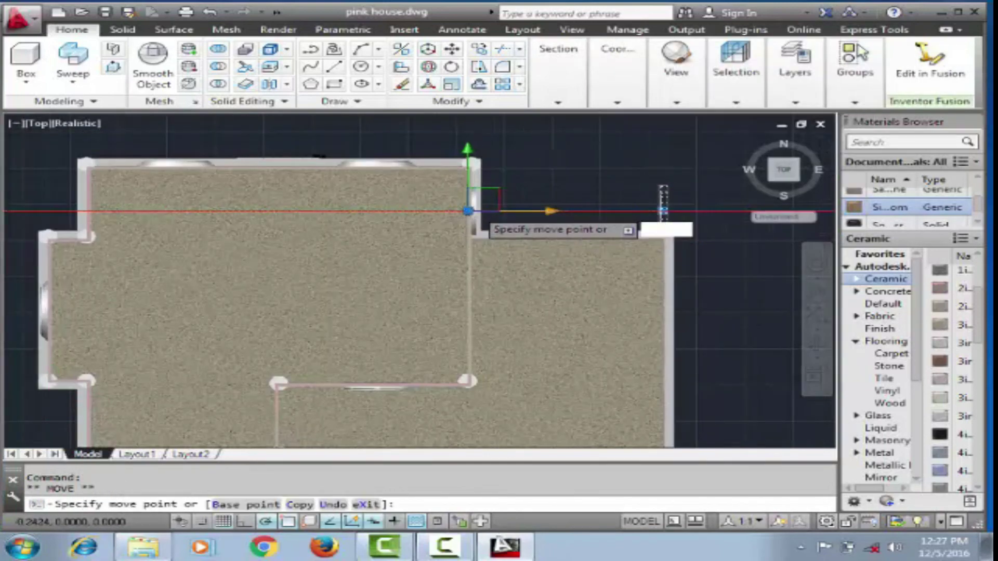
key(Escape)
scroll(476, 198, up, 5)
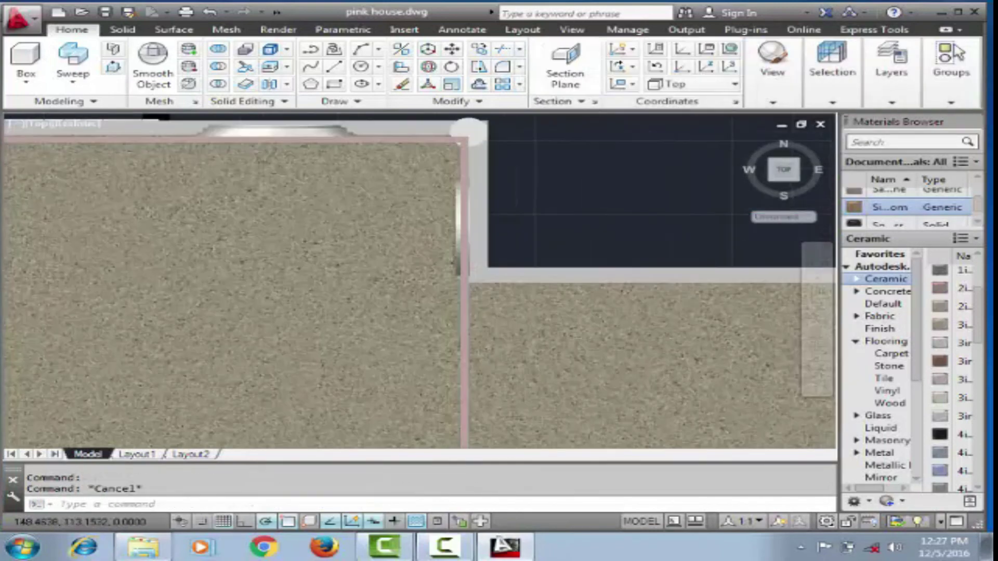
click(509, 240)
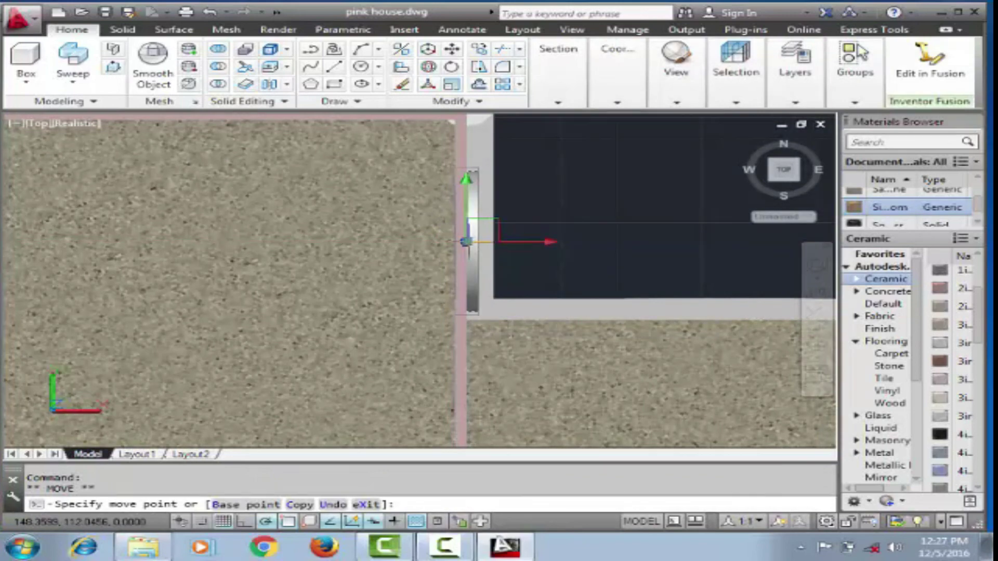
mouse_move(730, 270)
shift+middle_down()
mouse_move(226, 284)
mouse_move(403, 298)
shift+middle_up()
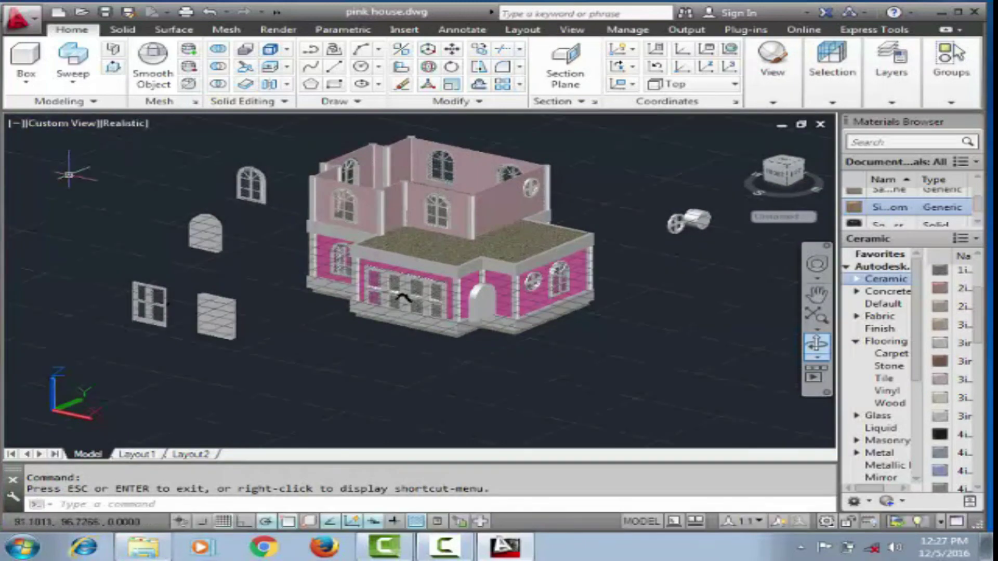